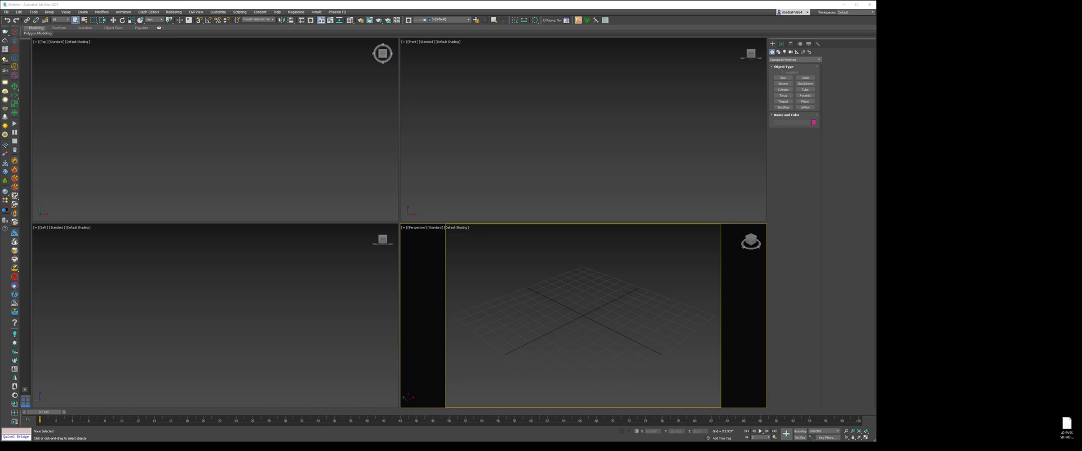
Review the car photo and its mask image in the working folder
left_click_drag(1081, 35, 433, 71)
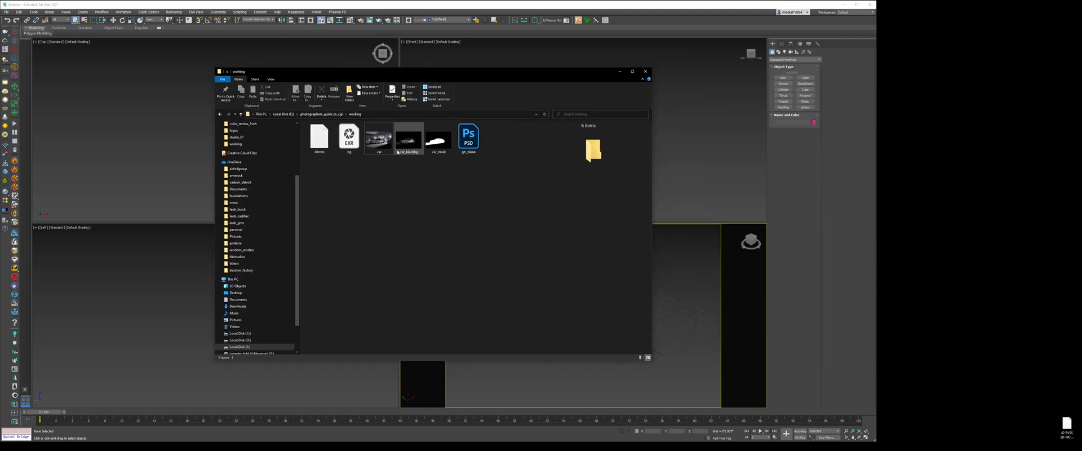
double_click(381, 140)
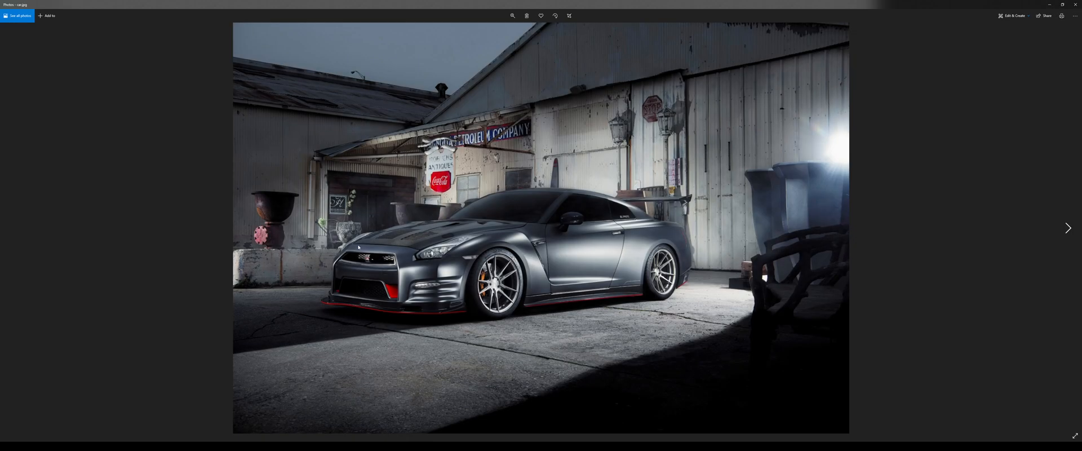
key("Right")
key("Right")
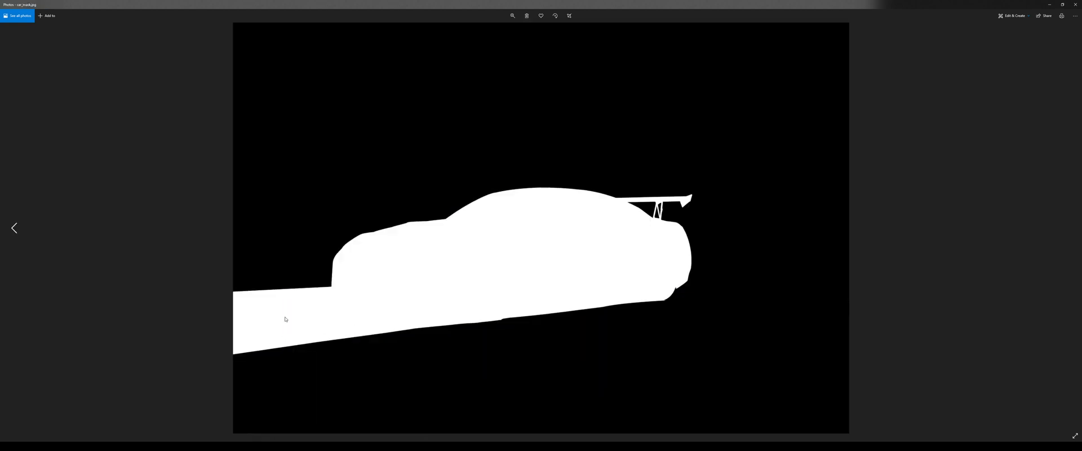
key("Left")
key("Left")
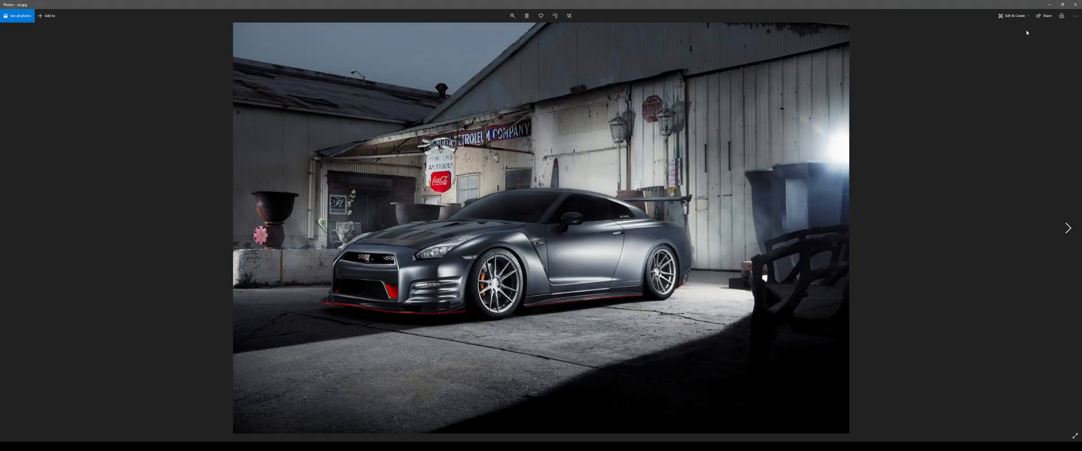
left_click(1076, 4)
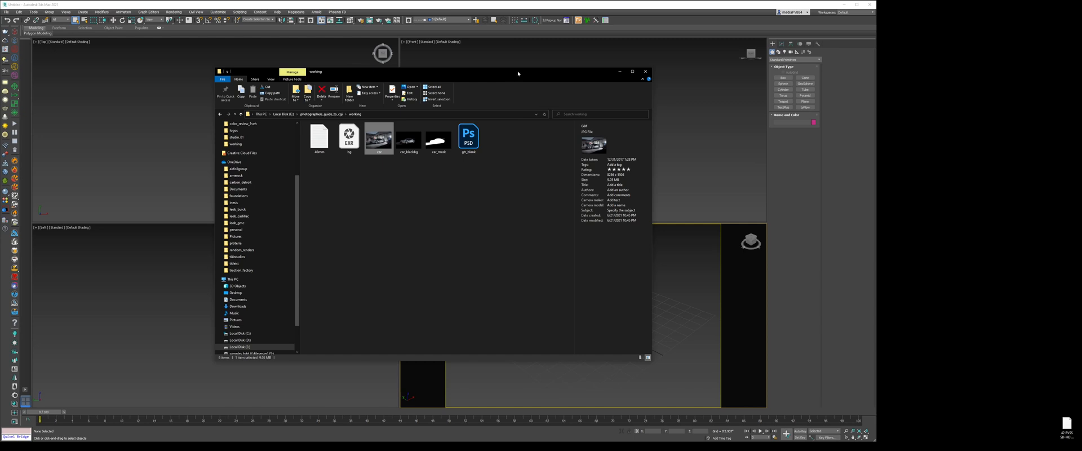
left_click_drag(519, 73, 1081, 62)
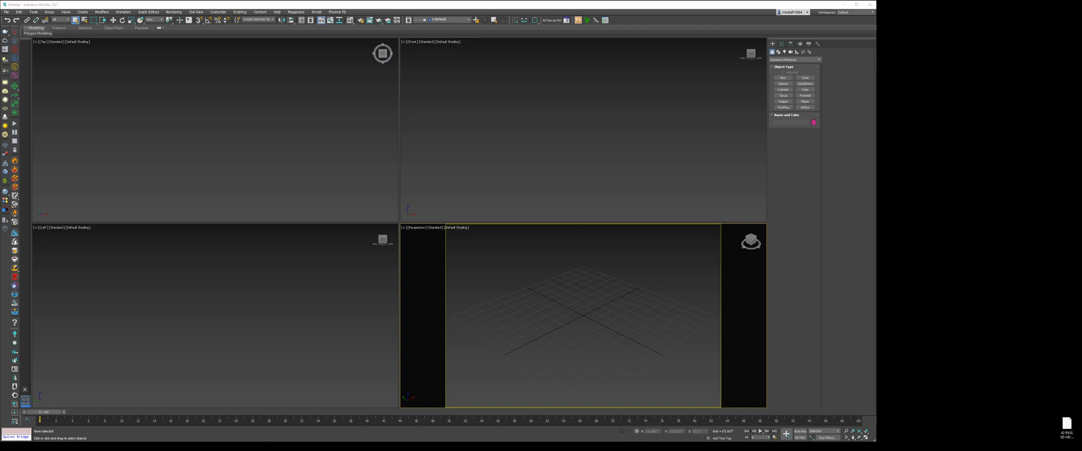
Search the web for "nissan gtr size" to read the car's overall dimensions
left_click_drag(1081, 78, 403, 96)
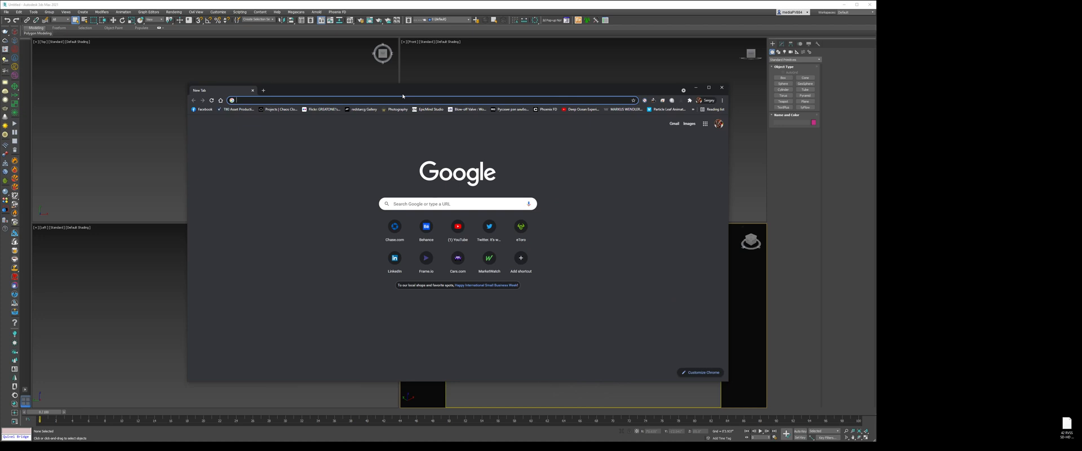
type("nissan gtr size")
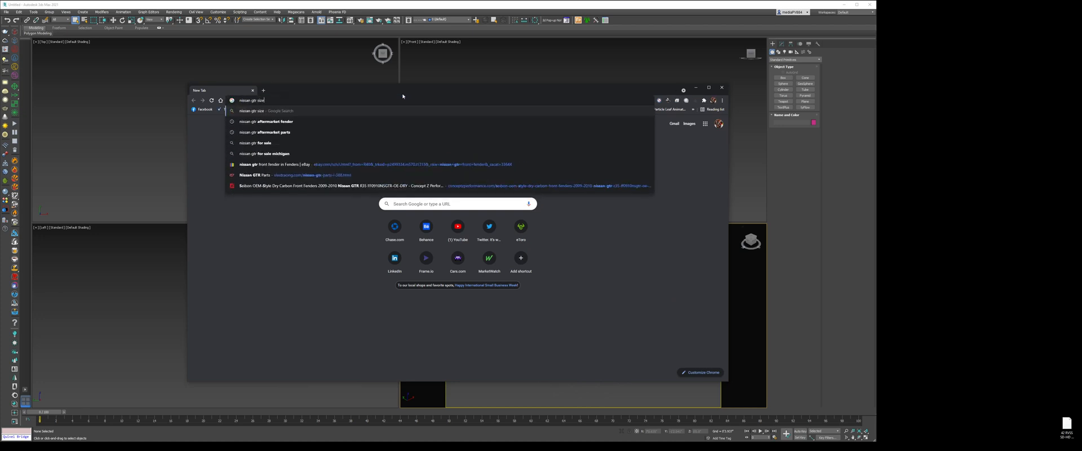
key("Return")
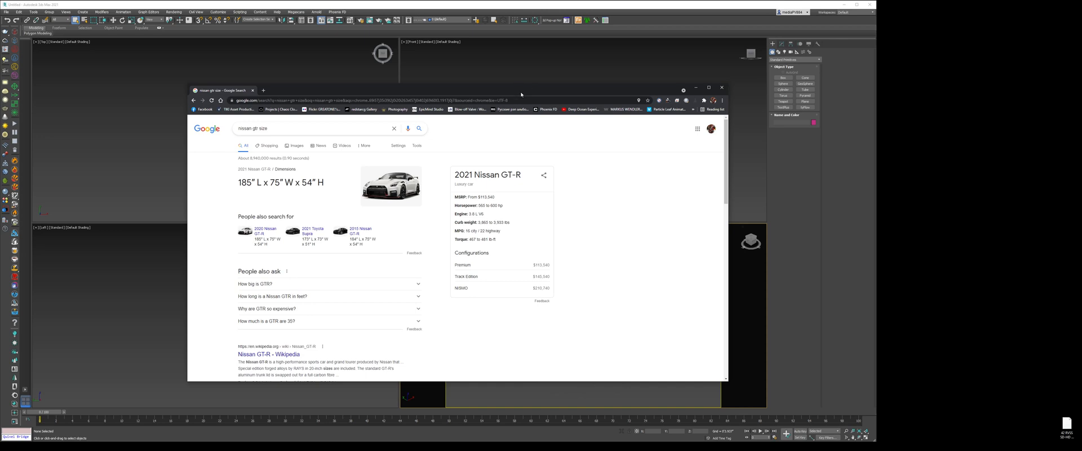
left_click_drag(522, 94, 1081, 66)
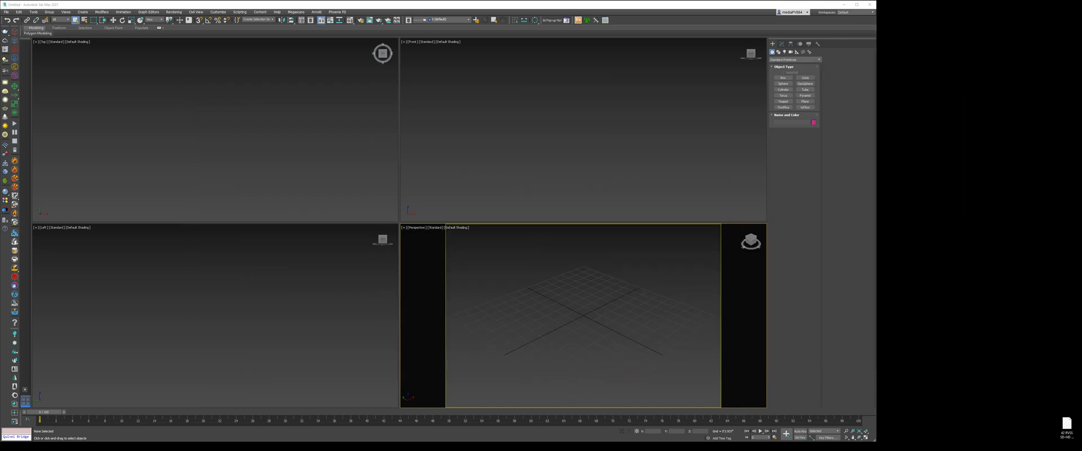
Draw a box on the ground grid in the perspective view and open its parameters
left_click(784, 77)
left_click_drag(611, 295, 509, 394)
right_click(577, 331)
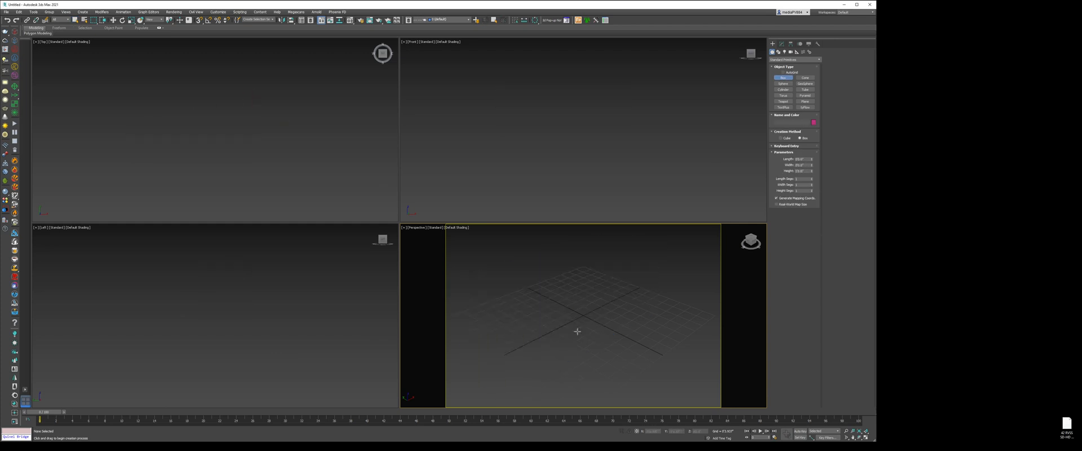
left_click_drag(636, 264, 512, 403)
left_click(591, 287)
right_click(596, 302)
scroll(597, 304, "down", 6)
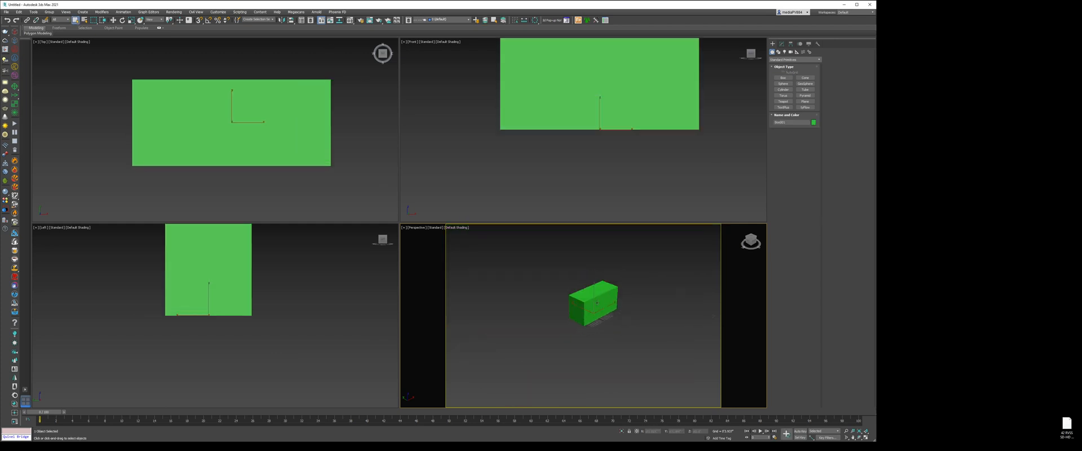
scroll(597, 304, "up", 3)
right_click(597, 303)
left_click(607, 308)
left_click(782, 44)
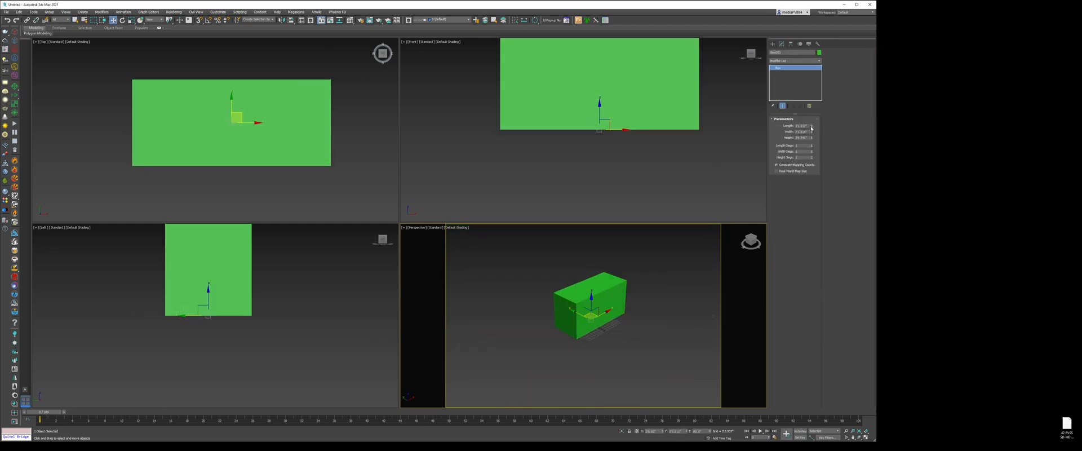
left_click_drag(812, 127, 812, 111)
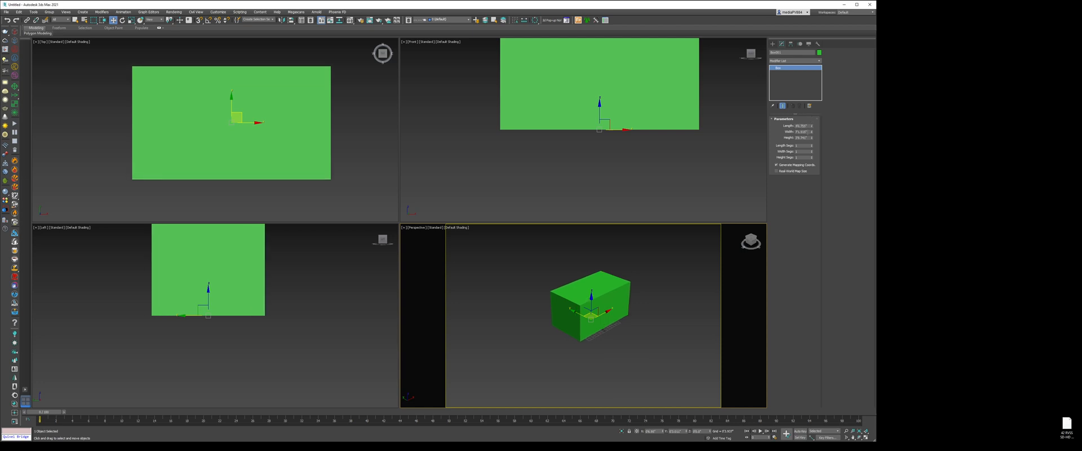
key("ctrl+z")
left_click(813, 120)
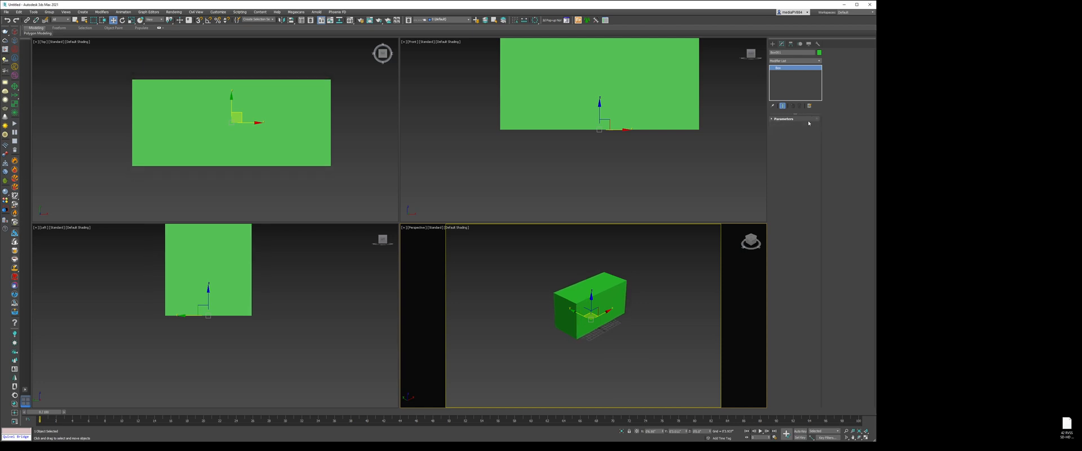
left_click(809, 120)
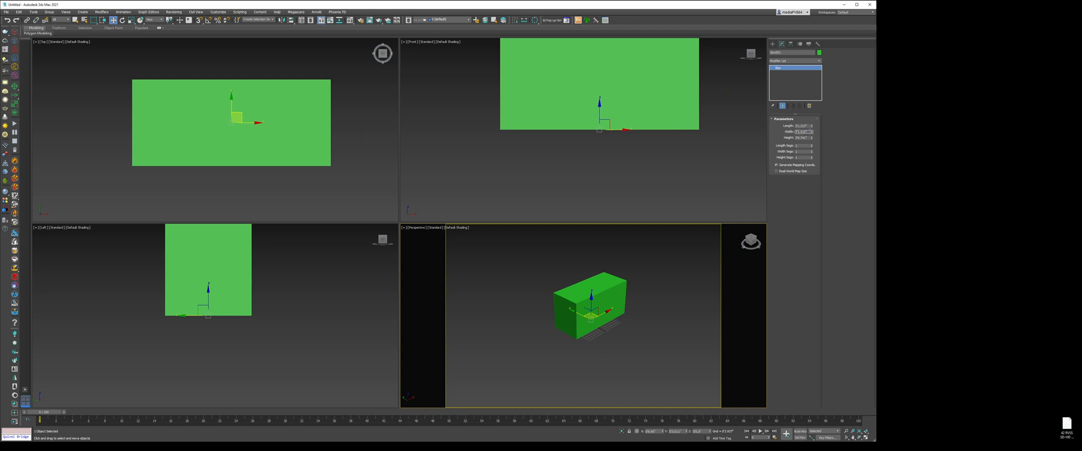
Set the box's width to 185 inches, length to 75 inches and height to 54 inches
type("360")
key("Return")
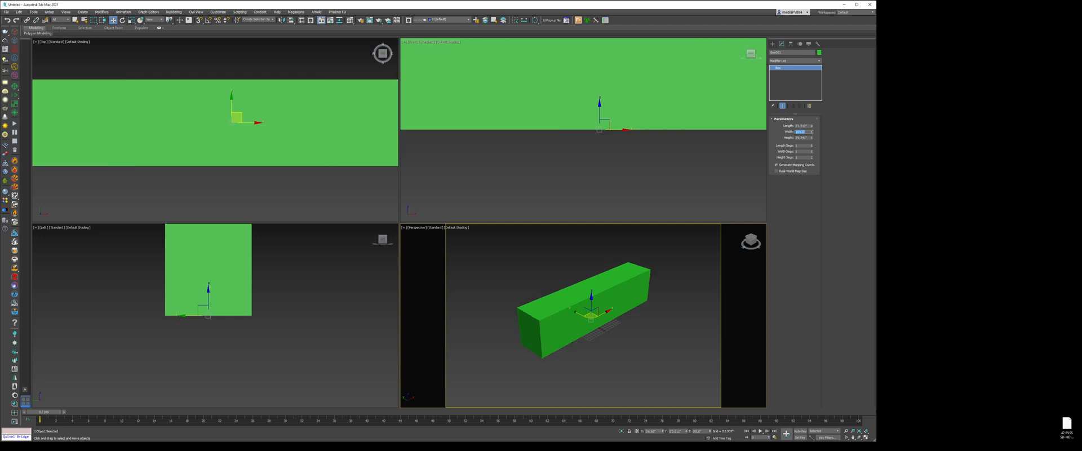
left_click_drag(812, 126, 732, 139)
type("75")
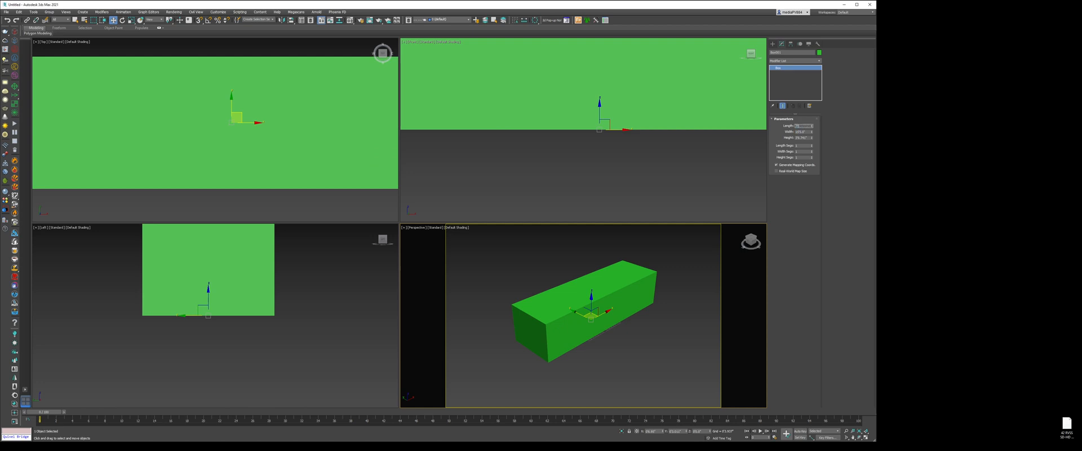
key("Return")
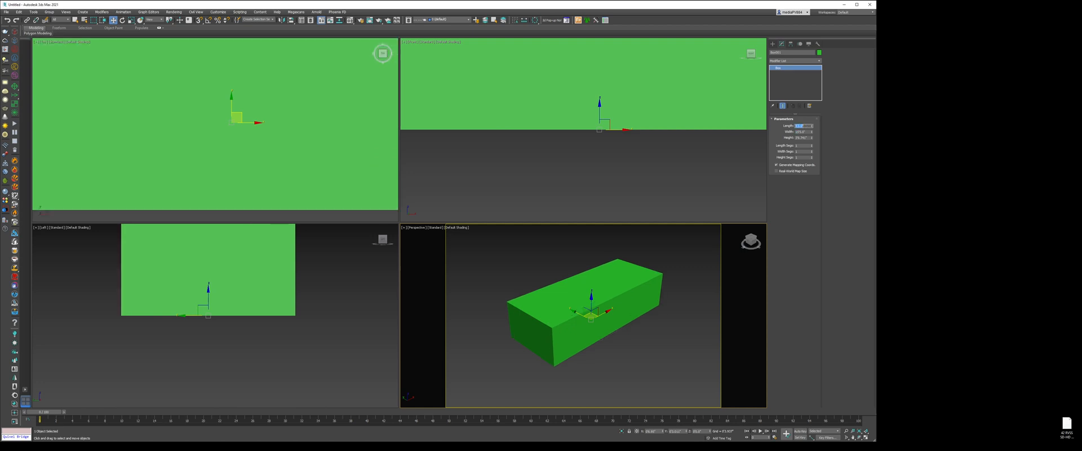
left_click(803, 137)
type("54")
key("Return")
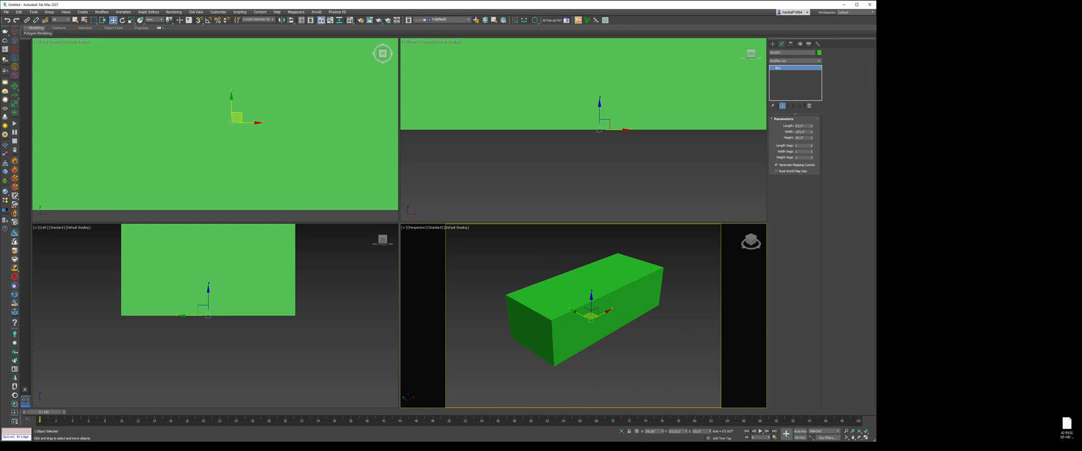
Reset the box's X and Y position to 0 and deselect it
right_click(663, 431)
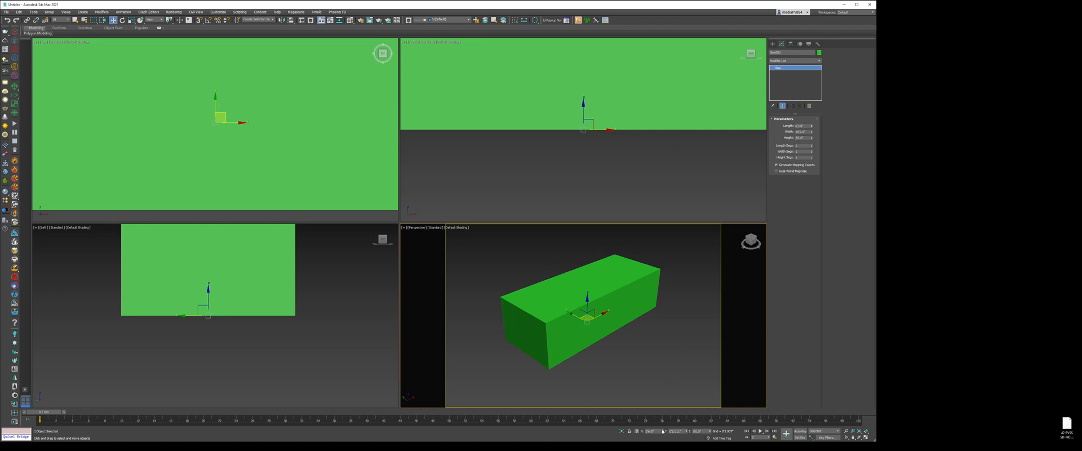
right_click(686, 432)
left_click(673, 338)
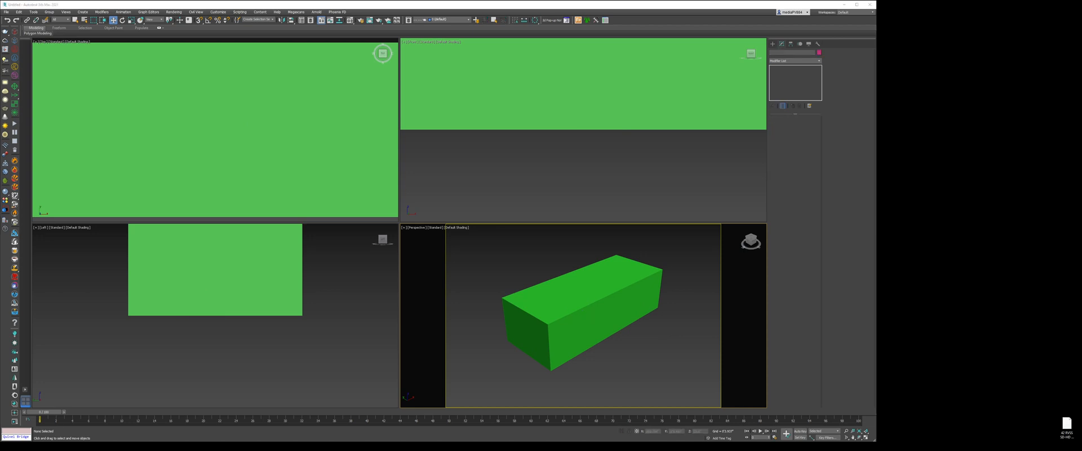
Set the perspective viewport's background to the car.jpg image file, with the aspect ratio matching the rendering output
left_click(663, 355)
key("alt+b")
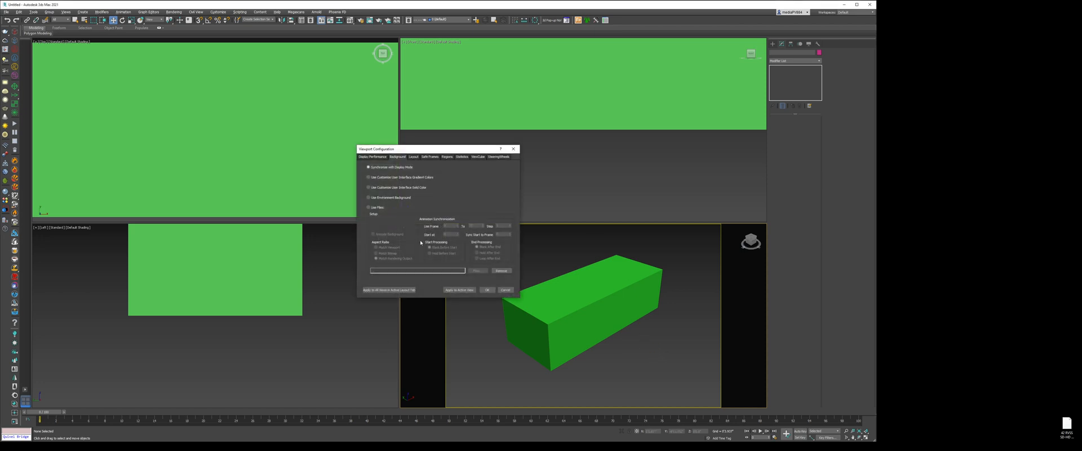
left_click(371, 208)
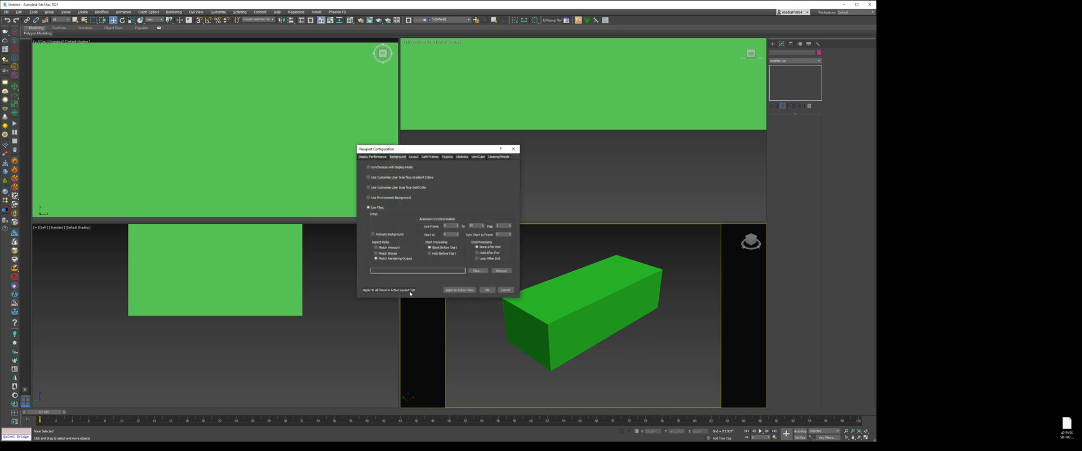
left_click(478, 271)
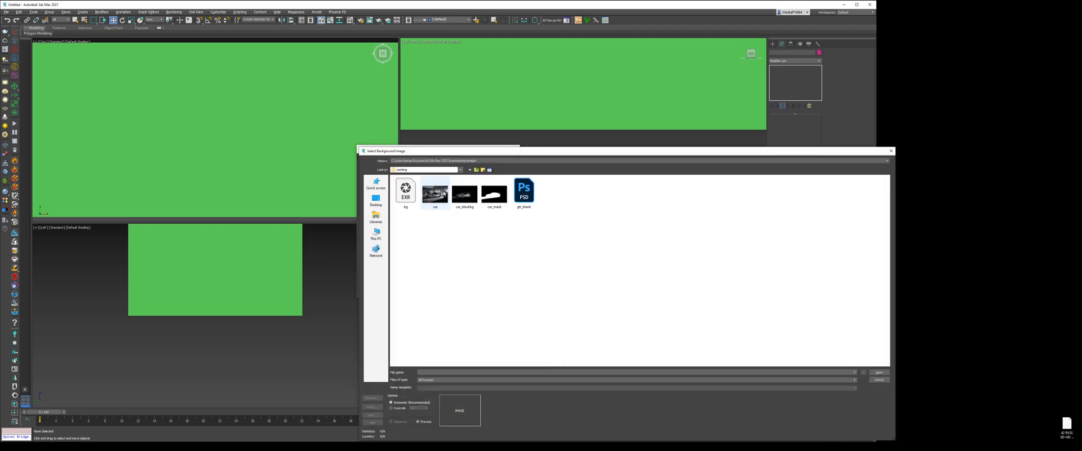
left_click(443, 192)
left_click(486, 291)
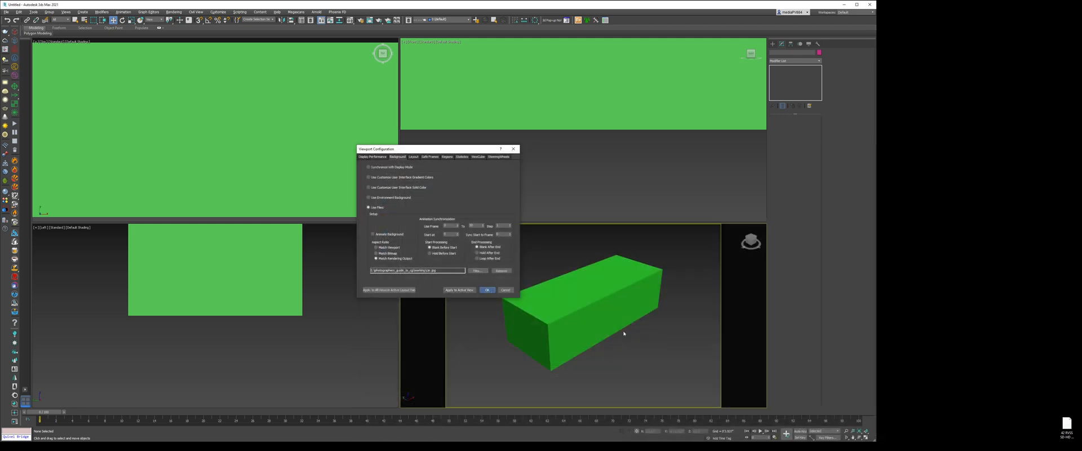
Create a targeted Physical camera in the top view aimed towards the box, and switch the perspective viewport to that camera
left_click(773, 44)
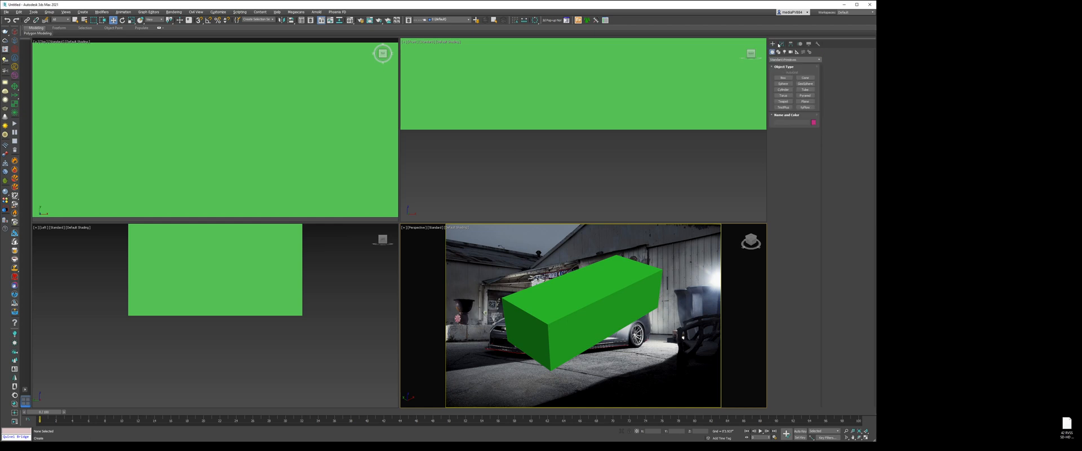
left_click(792, 52)
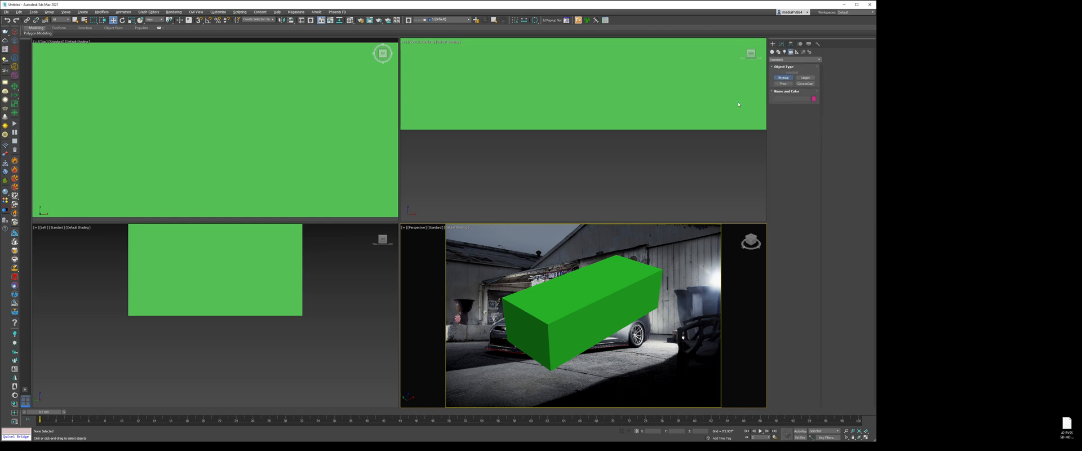
left_click(783, 77)
scroll(172, 173, "down", 10)
left_click_drag(172, 173, 216, 112)
right_click(171, 172)
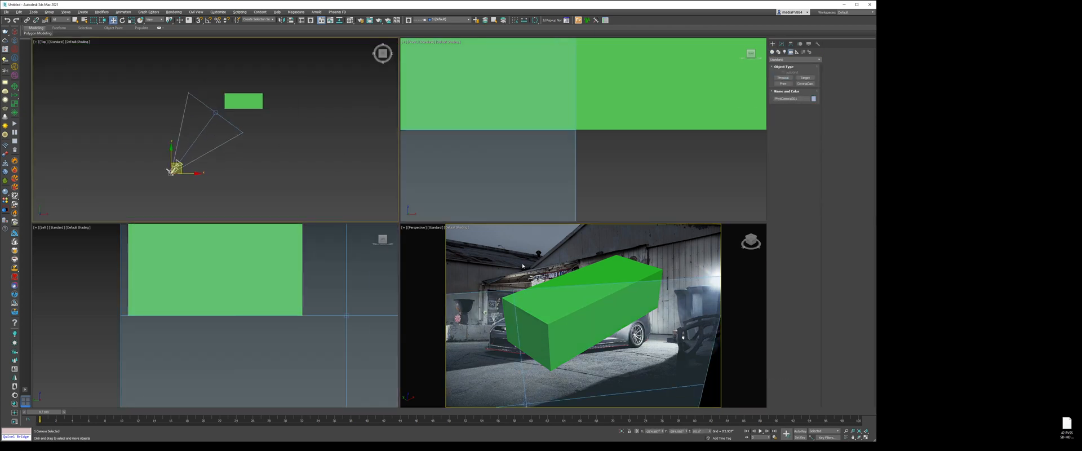
left_click(417, 228)
left_click(524, 234)
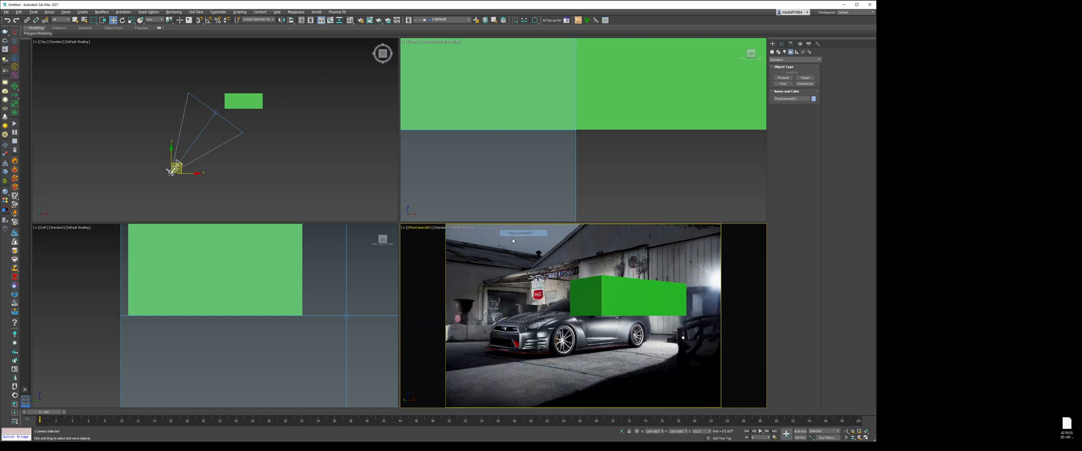
Move the camera target to the box and set the camera's focal length to 46 mm
left_click(215, 111)
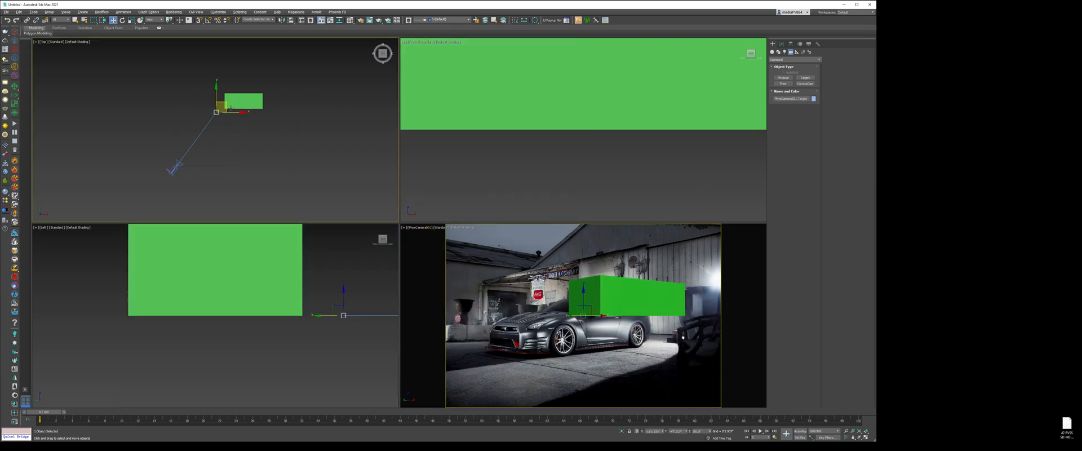
left_click_drag(228, 107, 241, 102)
right_click(253, 167)
left_click(245, 162)
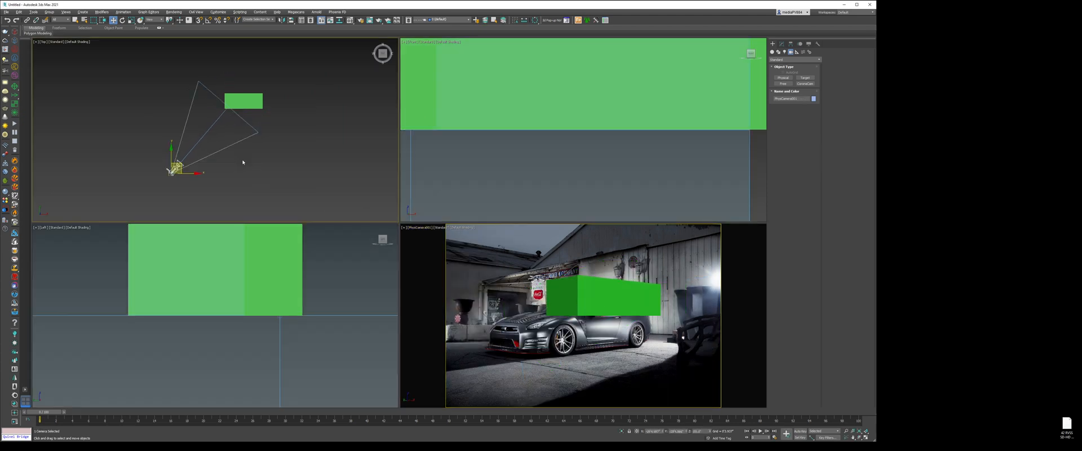
left_click(782, 44)
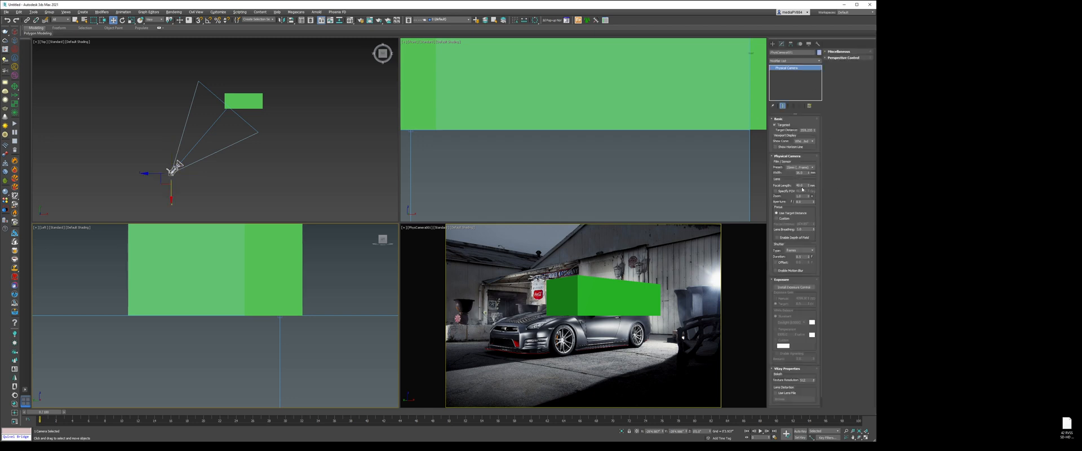
double_click(801, 187)
type("46")
key("Return")
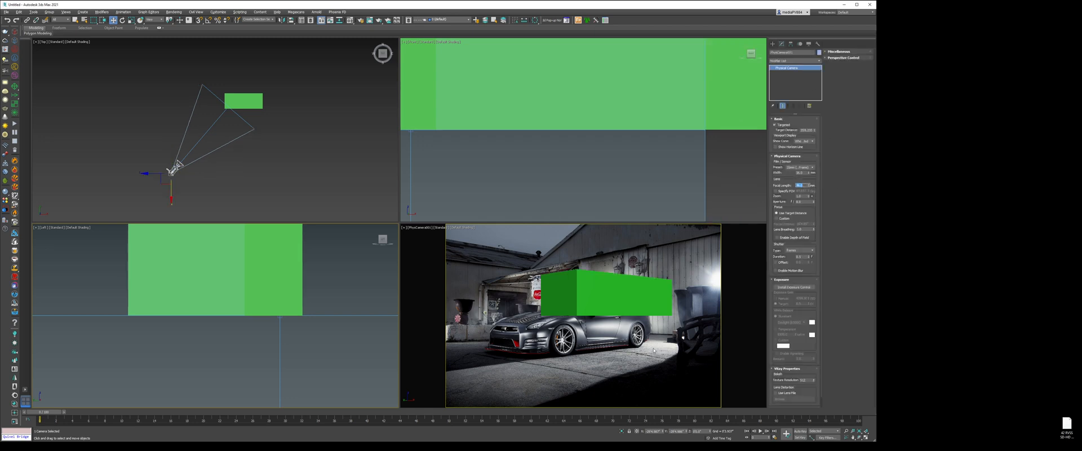
Deselect the camera, show its view in wireframe, and pan and orbit it to bring the box over the car in the photo
left_click(654, 350)
middle_click_drag(655, 351, 627, 380)
key("F3")
middle_click_drag(638, 320, 662, 318, "alt")
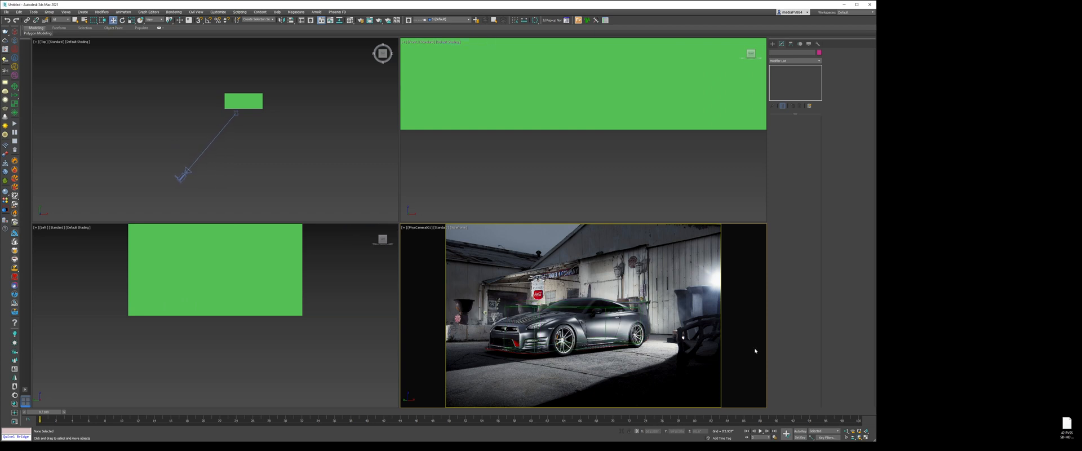
Dolly, pan and orbit the camera until the wireframe box roughly encloses the car in the background photo
left_click(847, 432)
left_click_drag(641, 328, 642, 297)
middle_click_drag(637, 348, 669, 347, "alt")
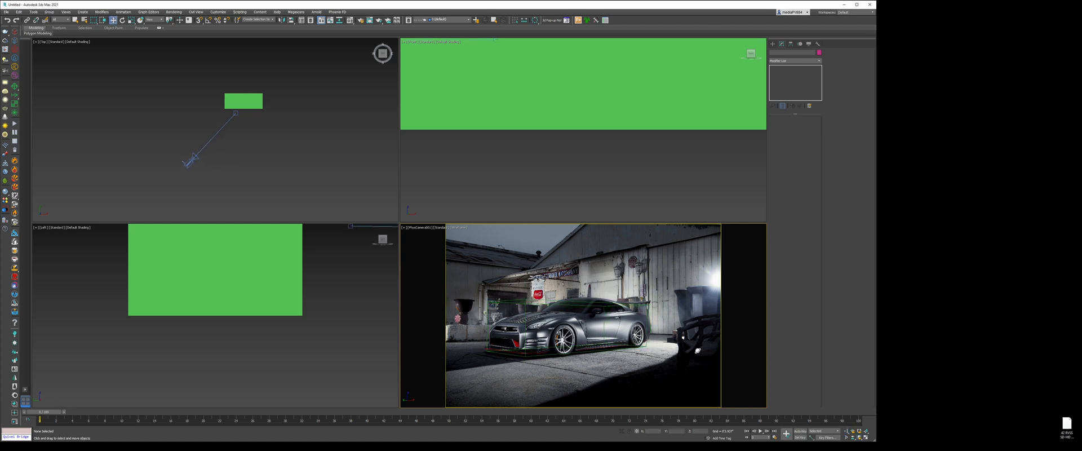
left_click(847, 432)
left_click_drag(655, 353, 655, 345)
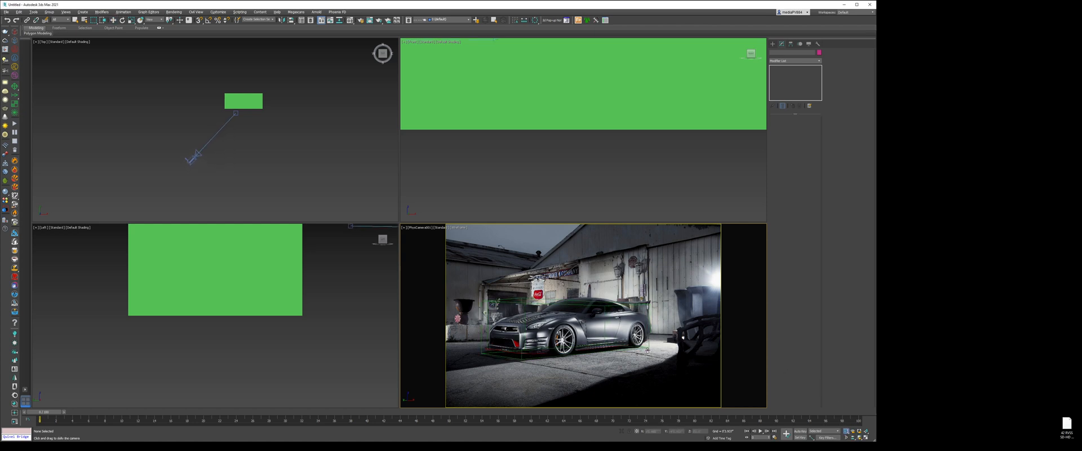
mouse_move(663, 336)
middle_mouse_down()
mouse_move(672, 325)
mouse_move(680, 332)
mouse_move(664, 327)
mouse_move(664, 347)
middle_mouse_up()
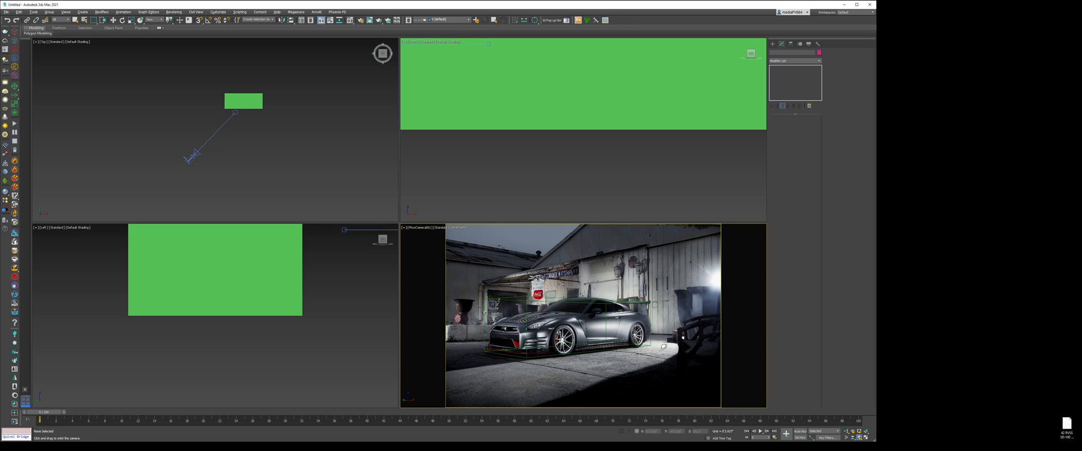
key("w")
Create a large ground plane around the box in the top view and shift it so the box sits near its centre
left_click(773, 43)
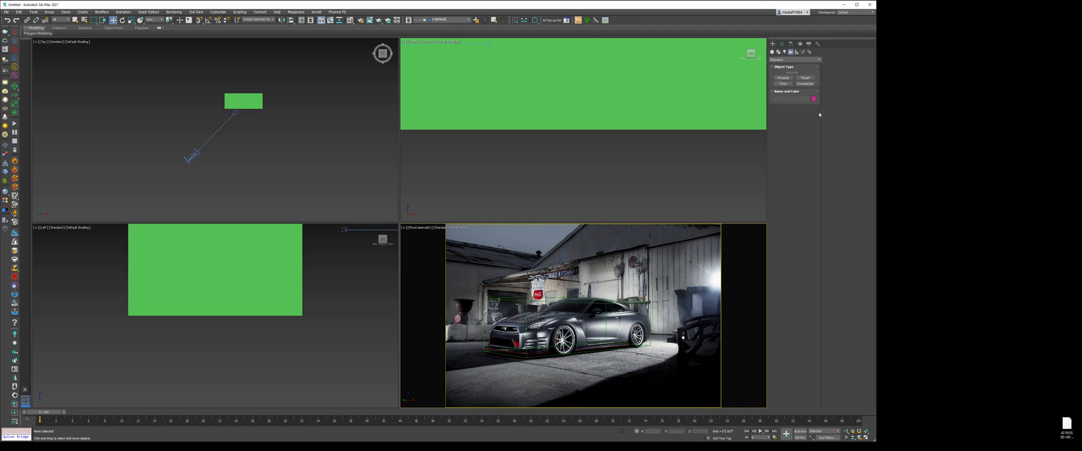
left_click(806, 102)
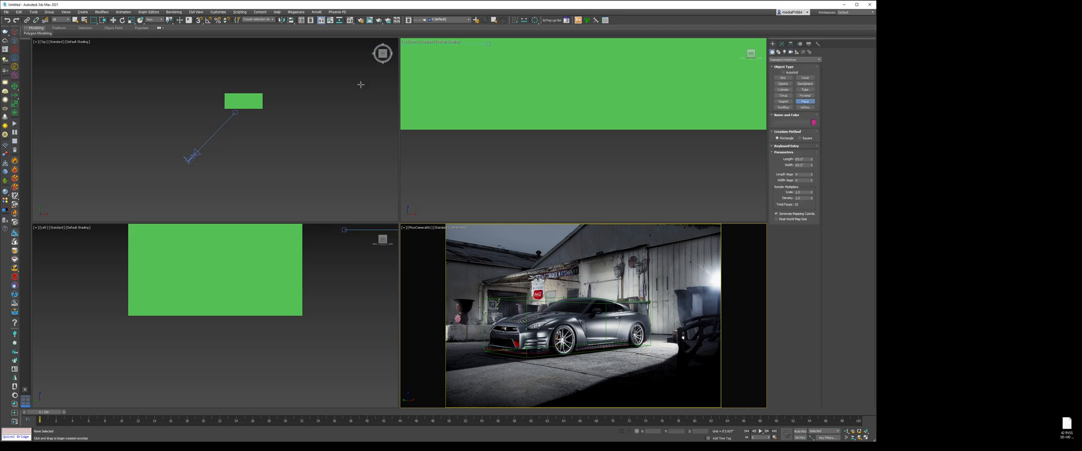
middle_click_drag(216, 90, 208, 114)
left_click_drag(183, 75, 313, 176)
right_click(304, 173)
left_click_drag(257, 113, 234, 117)
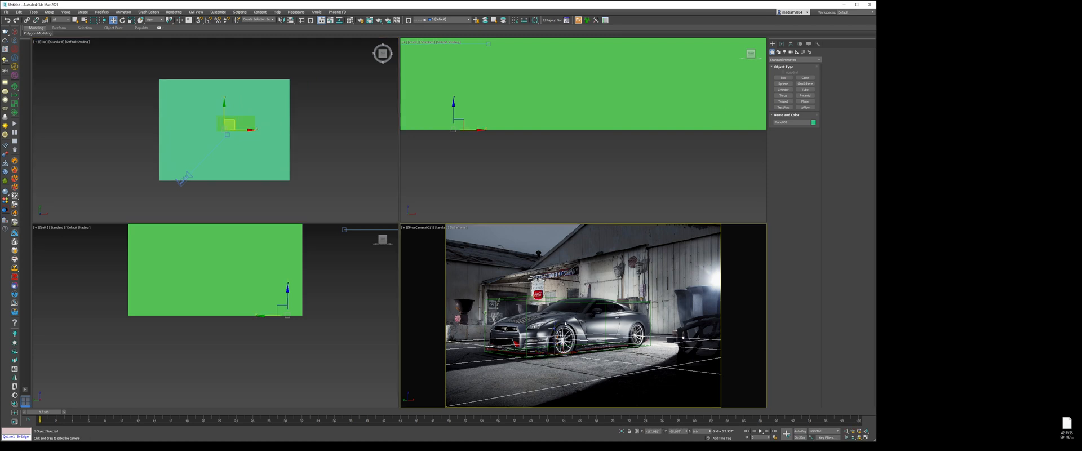
Enlarge the camera view to full size and fine-tune the orbit so the box follows the car's perspective
middle_click_drag(595, 342, 592, 341, "alt")
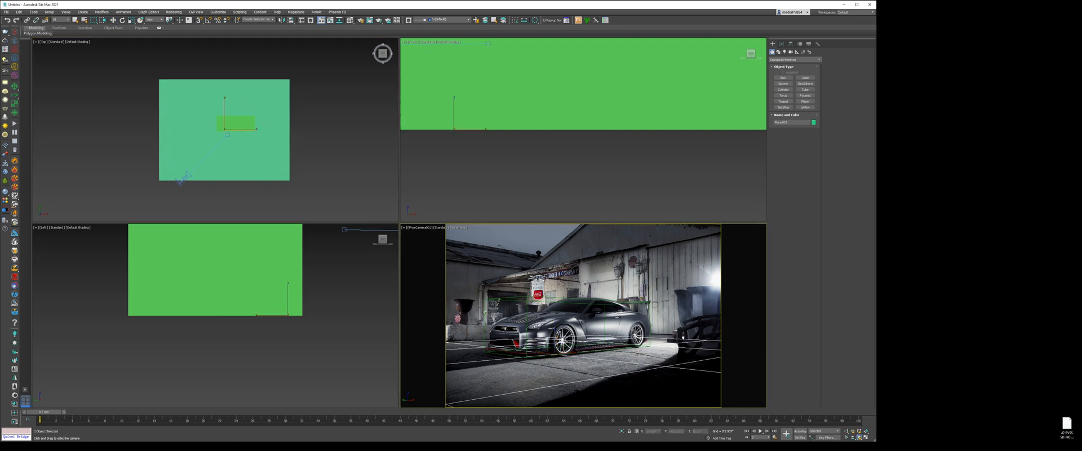
key("alt+w")
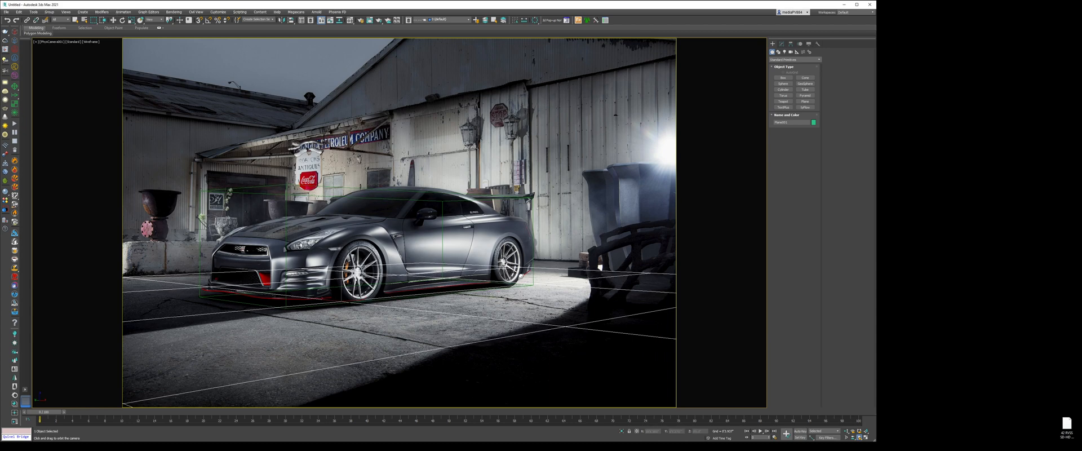
left_click_drag(404, 284, 405, 280)
key("w")
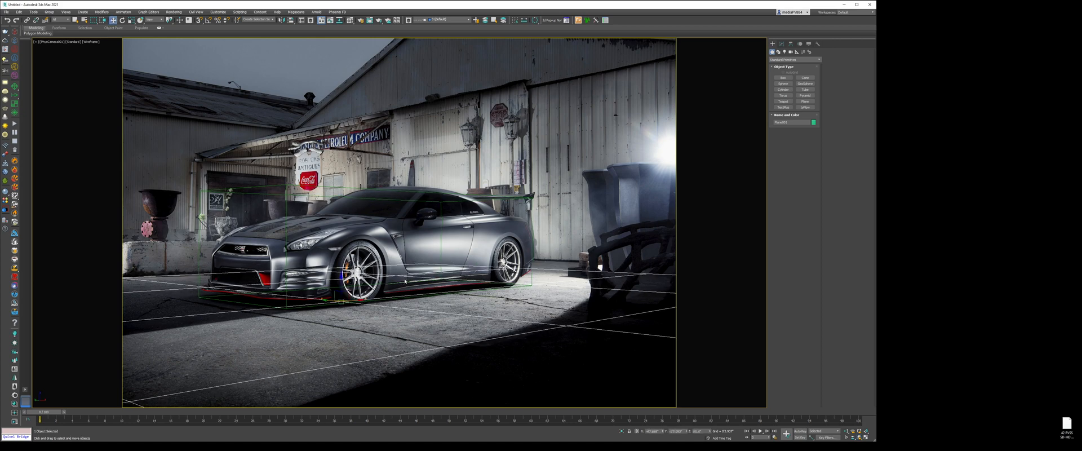
Change the ground plane's width and slide the plane along the ground towards the car's front
left_click(782, 44)
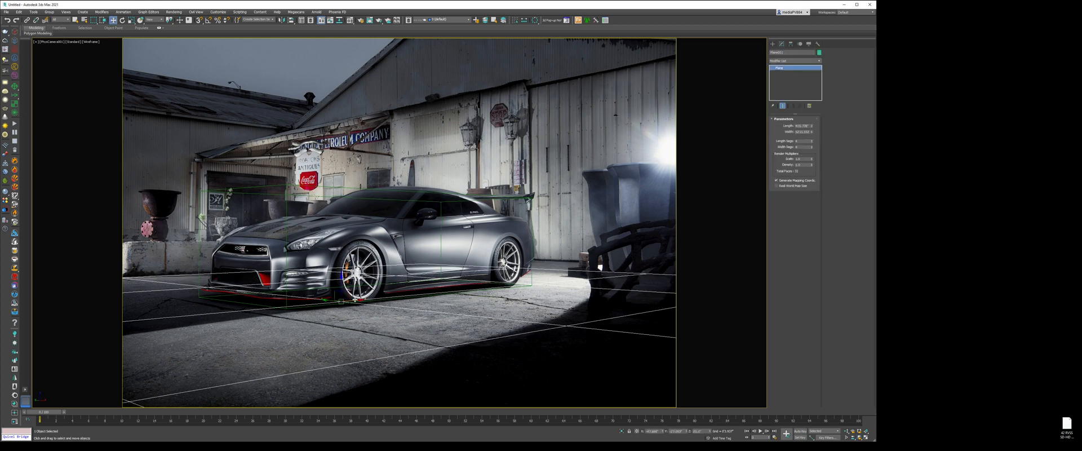
left_click_drag(813, 129, 812, 111)
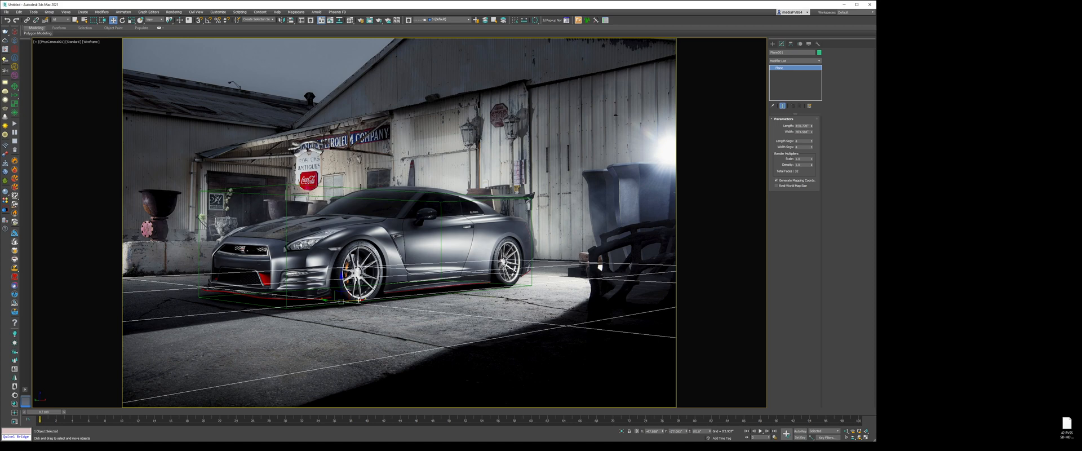
left_click_drag(344, 301, 249, 315)
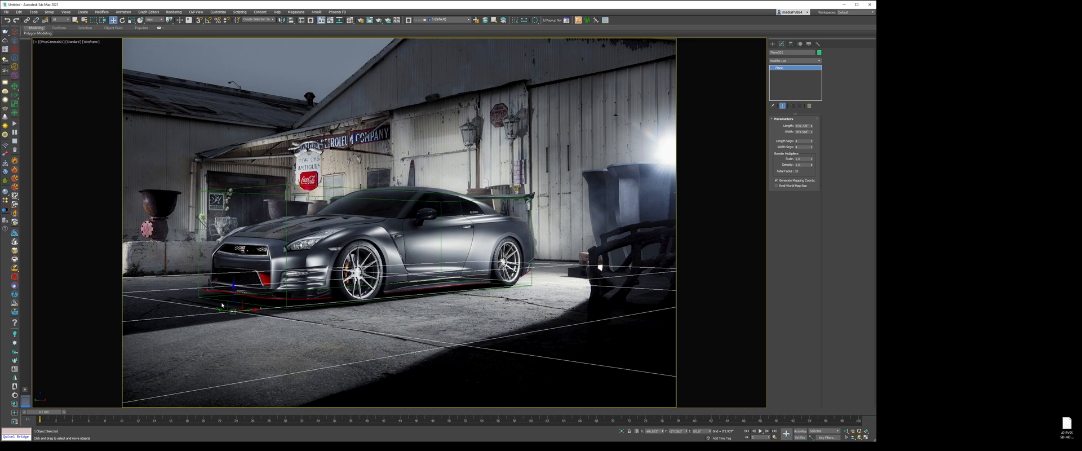
Orbit the camera slightly and nudge the ground plane so its segment lines follow the seams in the pavement
key("ctrl+r")
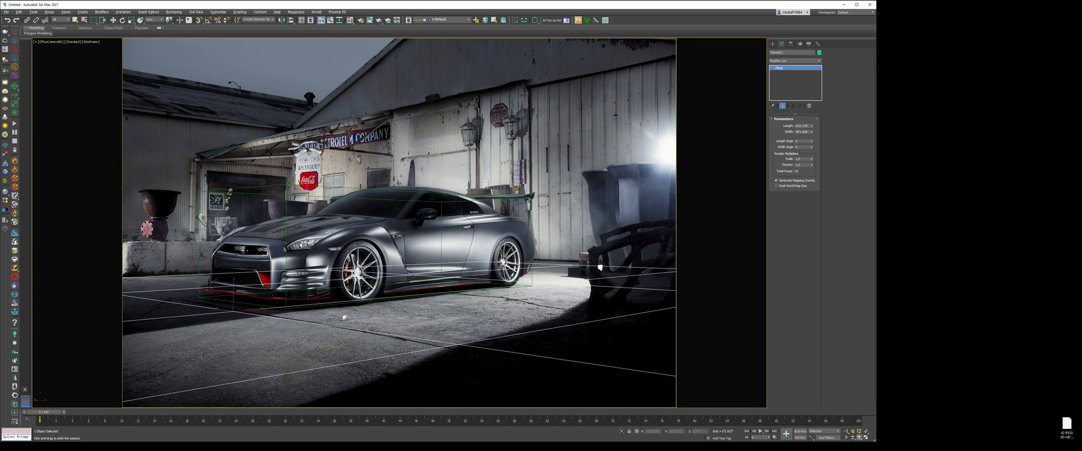
left_click_drag(345, 318, 378, 286)
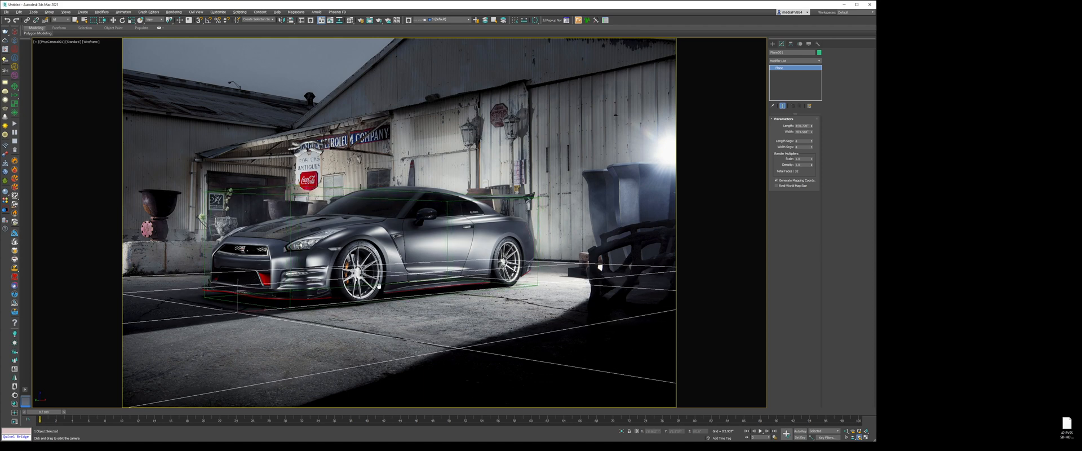
key("w")
left_click_drag(256, 312, 266, 310)
left_click_drag(402, 287, 373, 284)
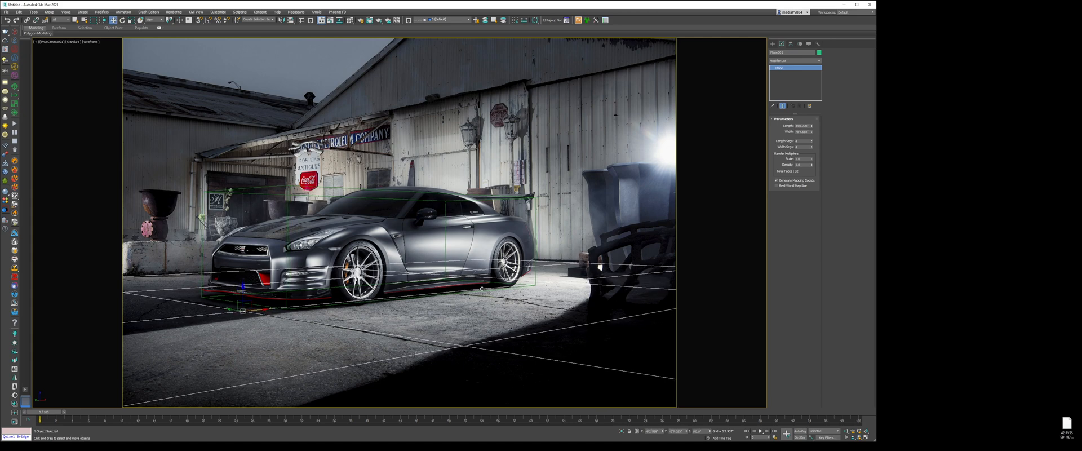
Compare the shaded and wireframe displays, and dolly and orbit the camera slightly to refine the box and plane alignment
key("F3")
key("F3")
left_click(846, 431)
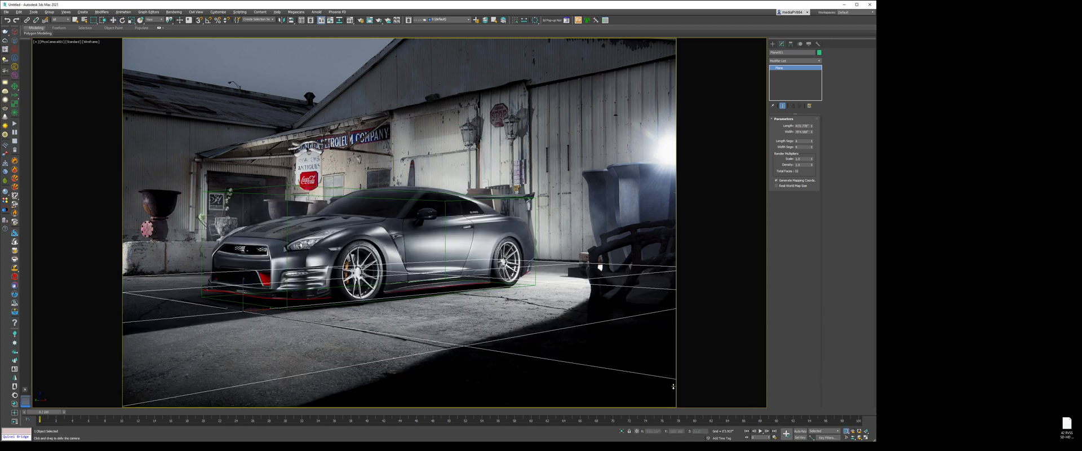
left_click_drag(542, 355, 499, 315)
middle_click_drag(499, 315, 492, 317, "alt")
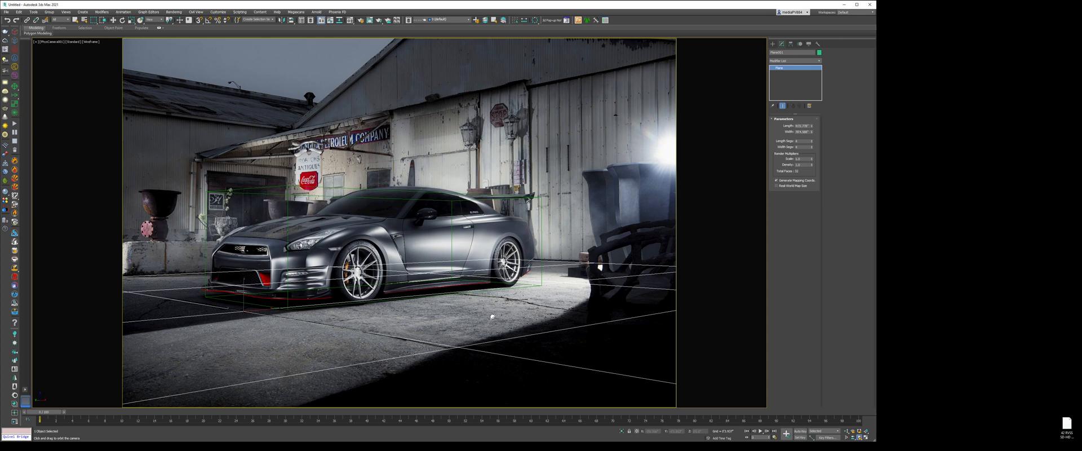
key("w")
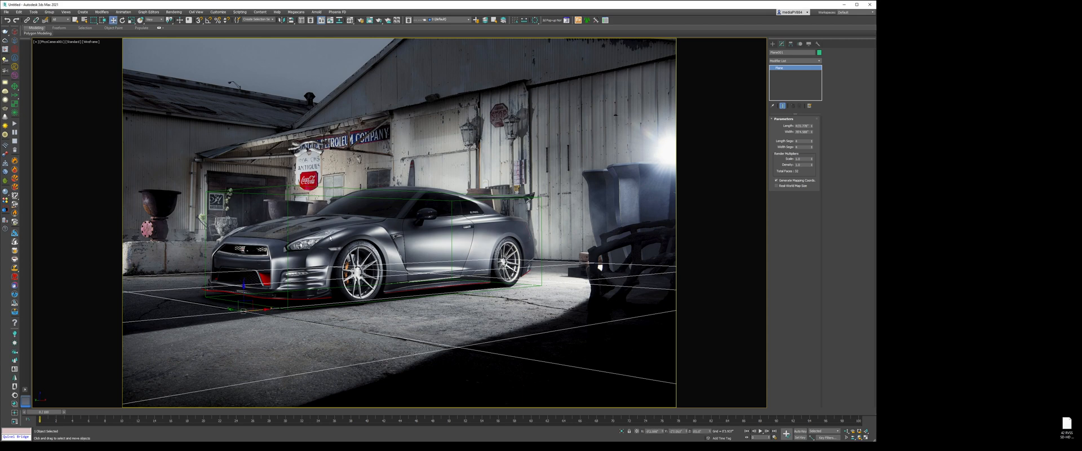
Select the car-sized box and hide it
left_click(452, 159)
left_click(332, 260)
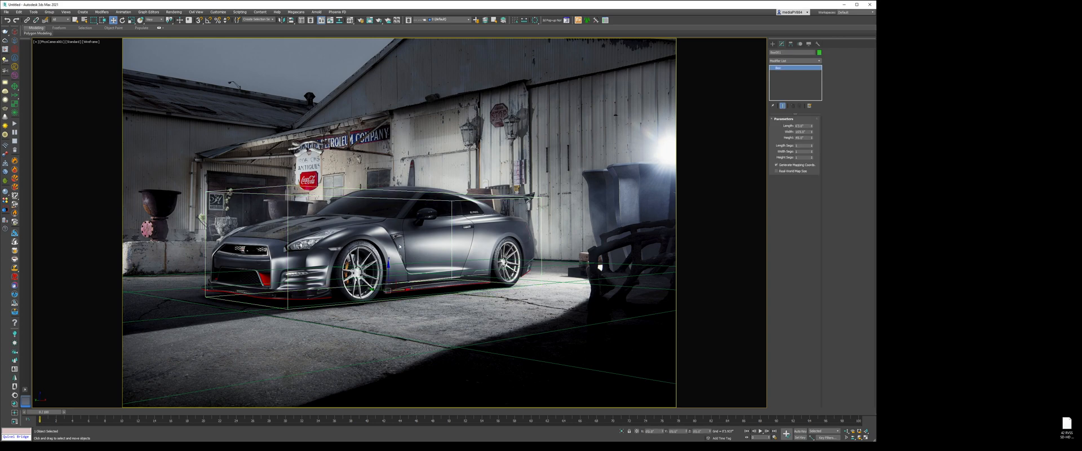
key("F3")
key("F3")
right_click(533, 247)
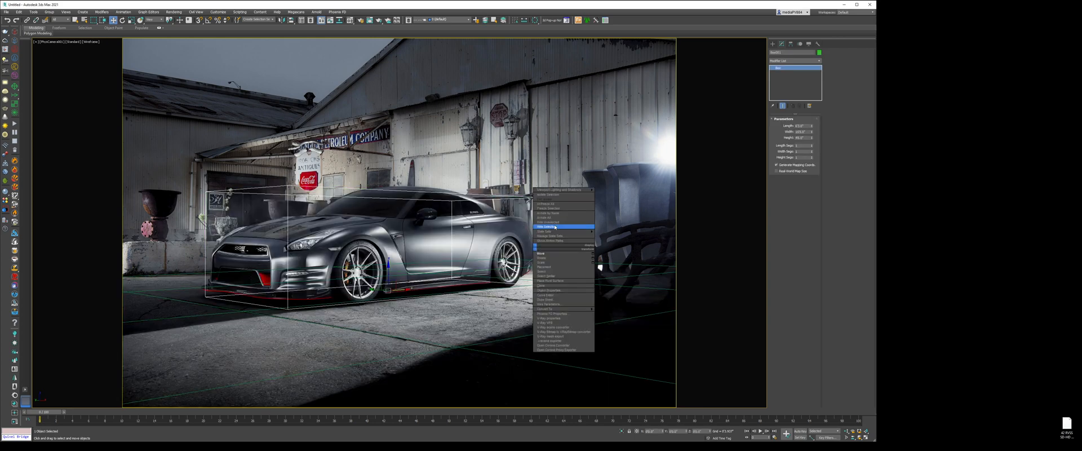
left_click(555, 227)
Select the ground plane and reduce its length and width segments to 1
left_click_drag(591, 230, 619, 282)
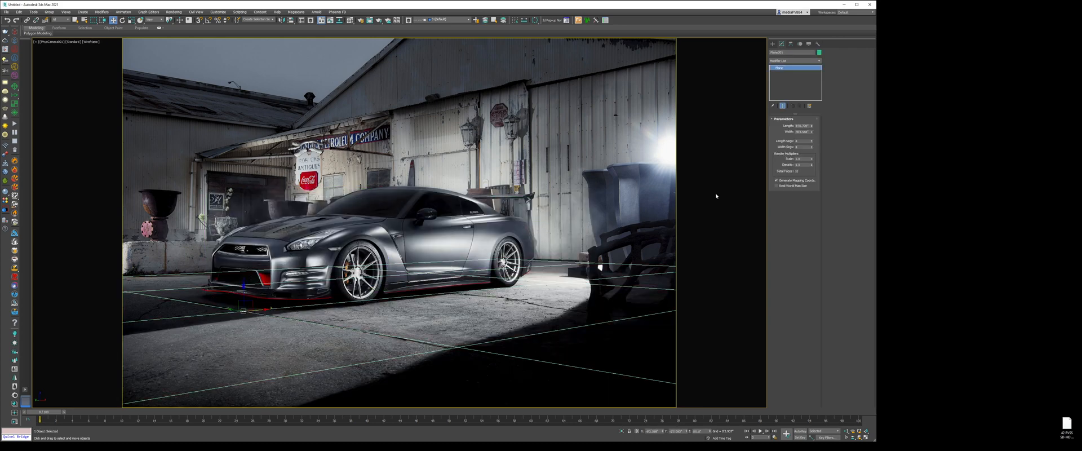
right_click(812, 142)
right_click(812, 145)
left_click(815, 143)
right_click(811, 147)
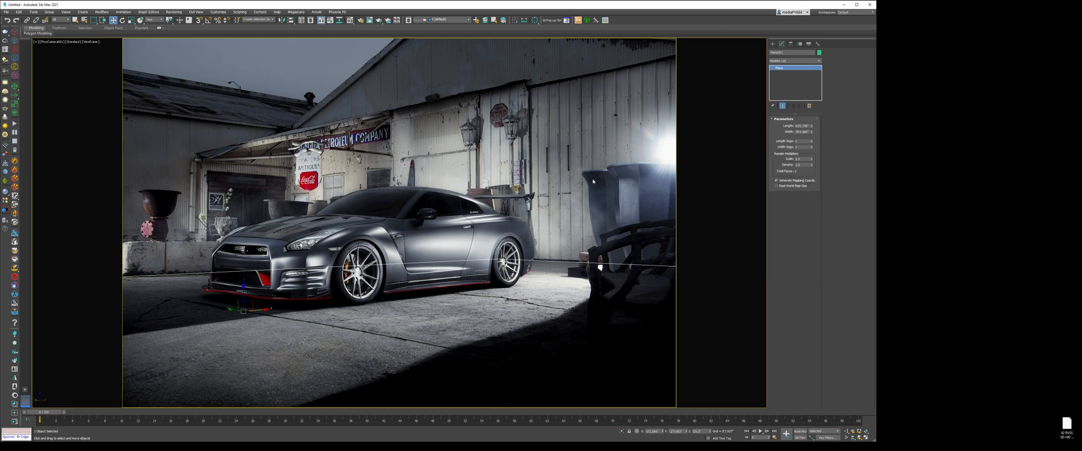
Save the scene as full_cgi_gtr_env
key("ctrl+s")
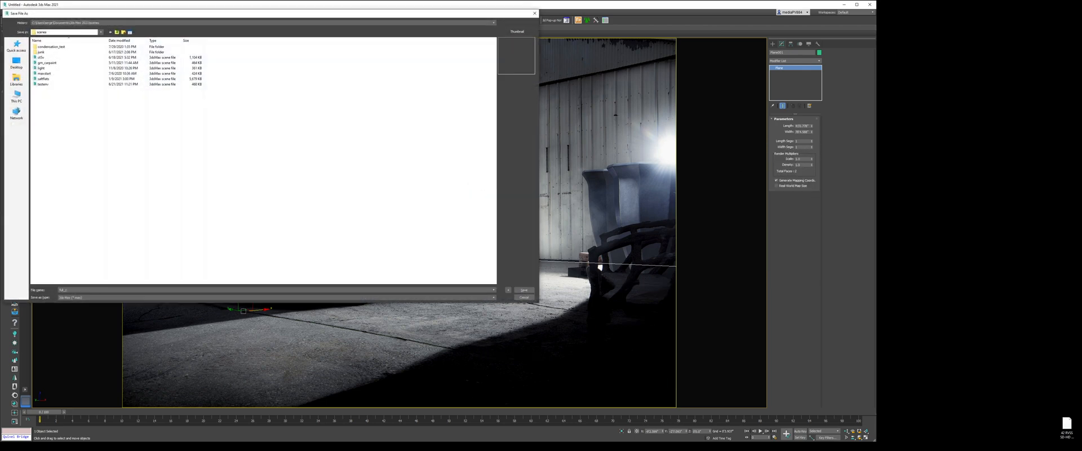
type("full_cgi_gtr_env")
key("Return")
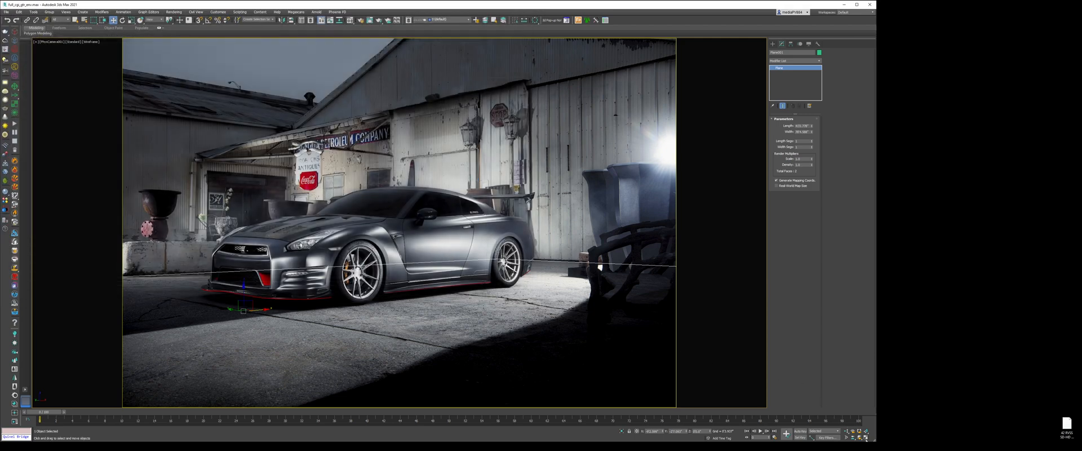
Restore the four-viewport layout, clear the selection and start the Box tool
key("alt+w")
key("ctrl+d")
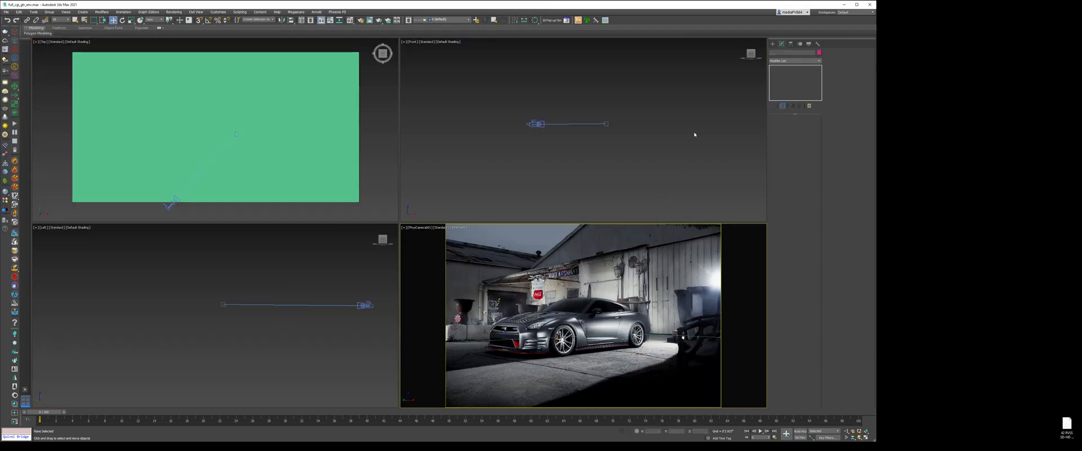
left_click(773, 43)
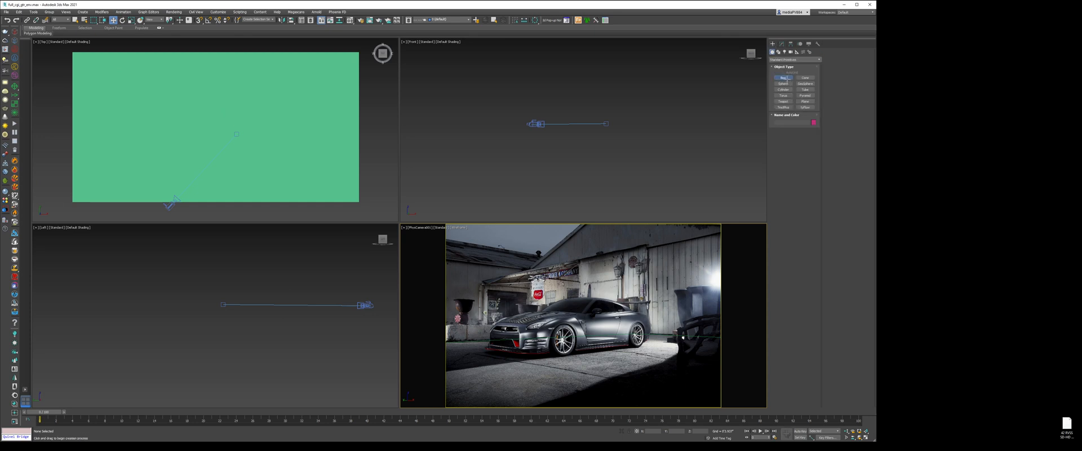
left_click(784, 77)
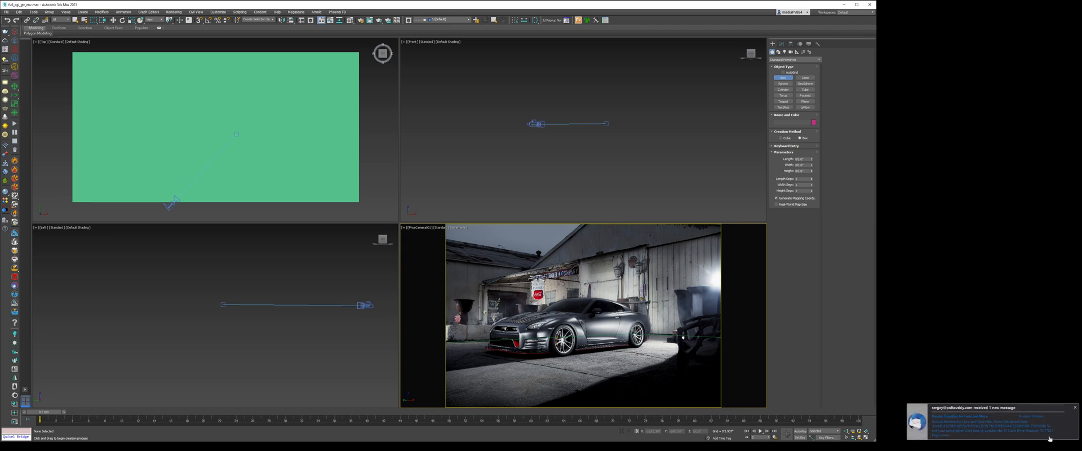
Dismiss the new mail notification and close the Mozilla Thunderbird window
left_click(1075, 407)
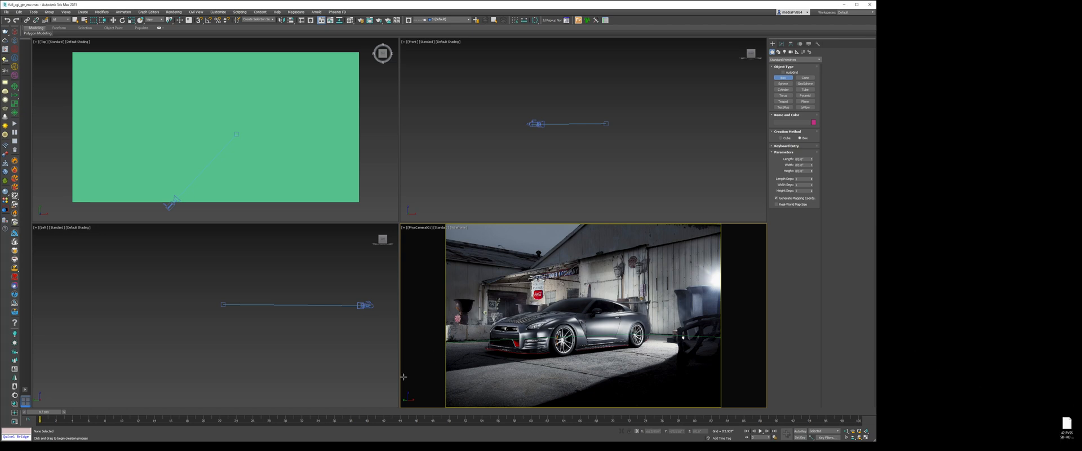
left_click(102, 446)
right_click(54, 446)
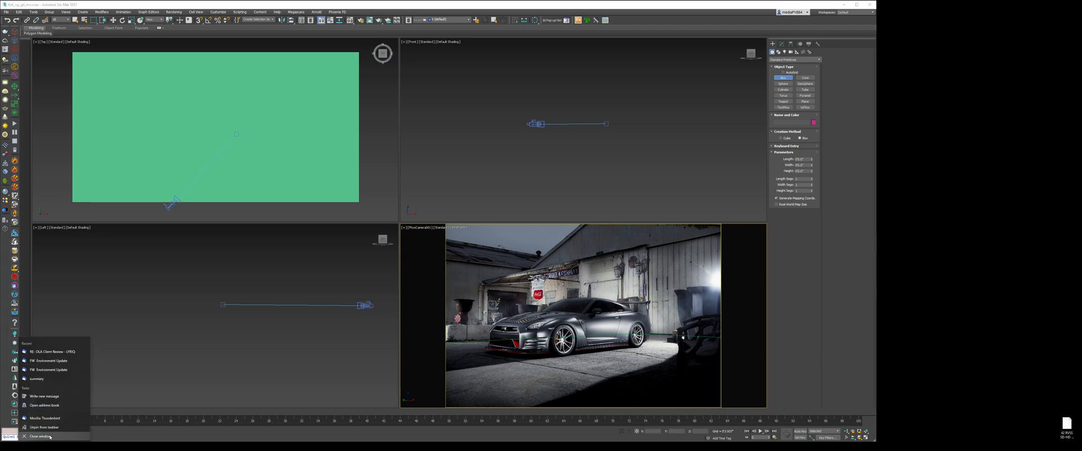
left_click(55, 436)
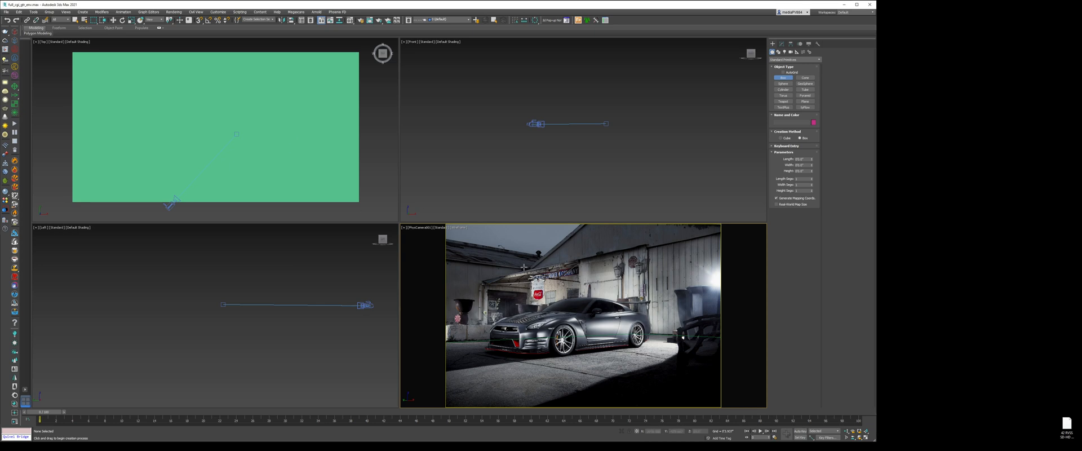
Exit the Box tool and unhide the car-sized box
right_click(597, 286)
right_click(598, 287)
left_click(610, 252)
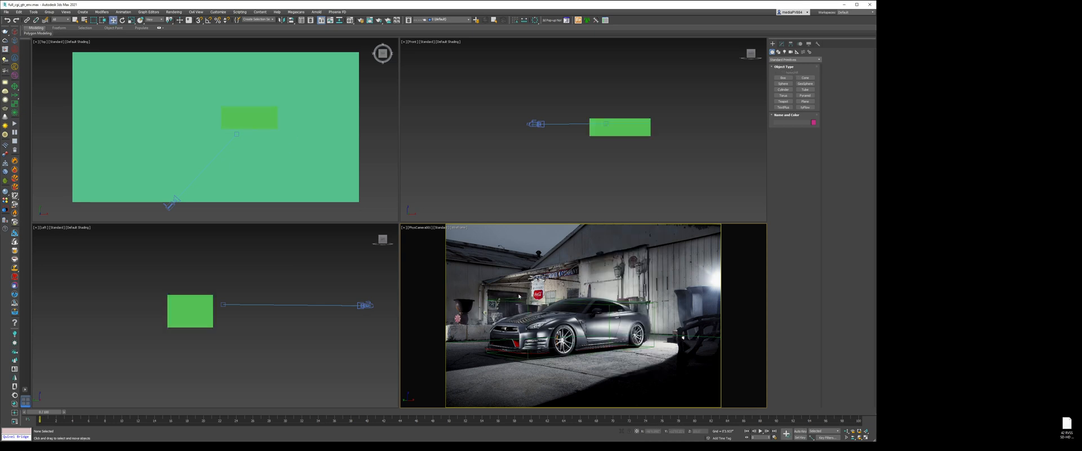
Show the top view in wireframe and convert the ground plane to an Editable Poly
middle_click(254, 103)
key("F3")
middle_click_drag(259, 121, 264, 142)
scroll(264, 142, "down", 2)
left_click(322, 142)
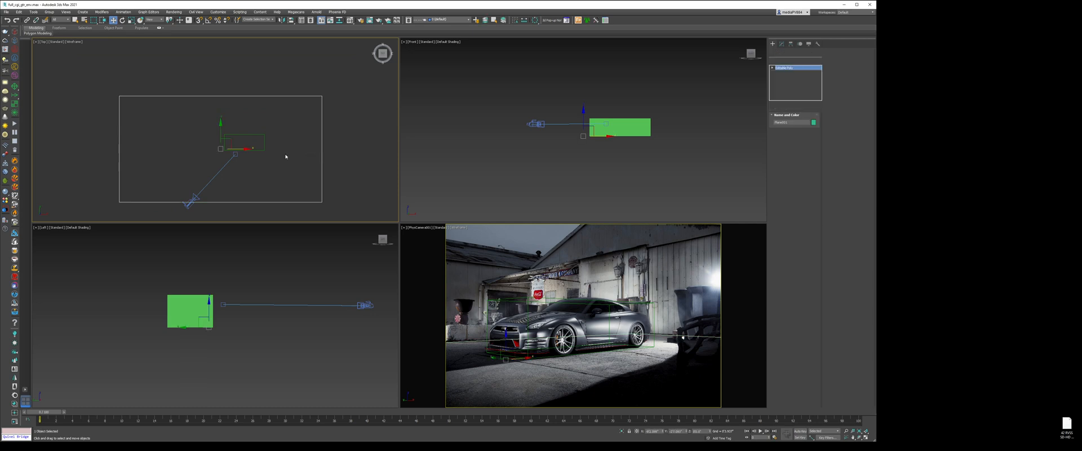
At edge level, move the ground plane's left edge inward to near the camera in the top view, and select its right edge
key("2")
left_click(119, 142)
left_click_drag(138, 149, 203, 149)
mouse_move(249, 65)
left_mouse_down()
mouse_move(250, 125)
mouse_move(255, 77)
left_mouse_up()
left_click(323, 142)
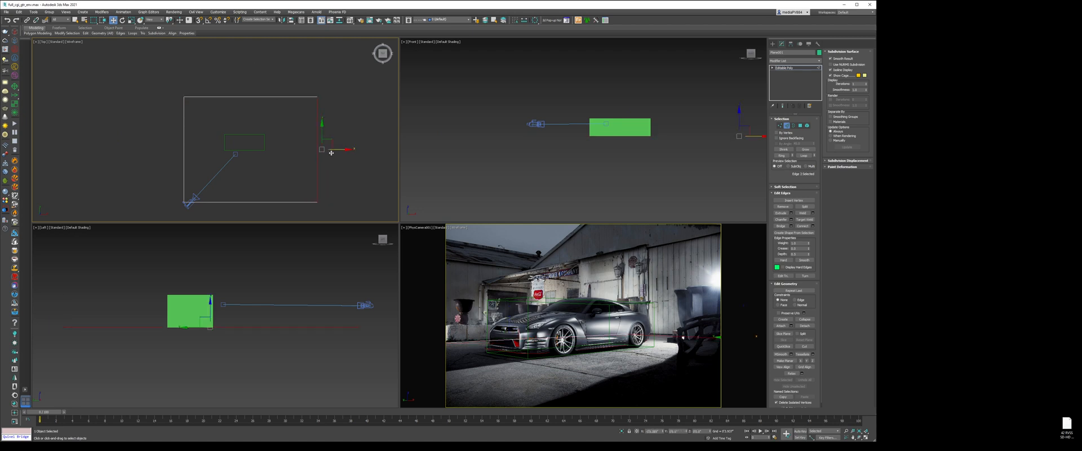
Insert an edge loop across the ground plane beyond the car box in the top view and move it slightly outward
key("alt+1")
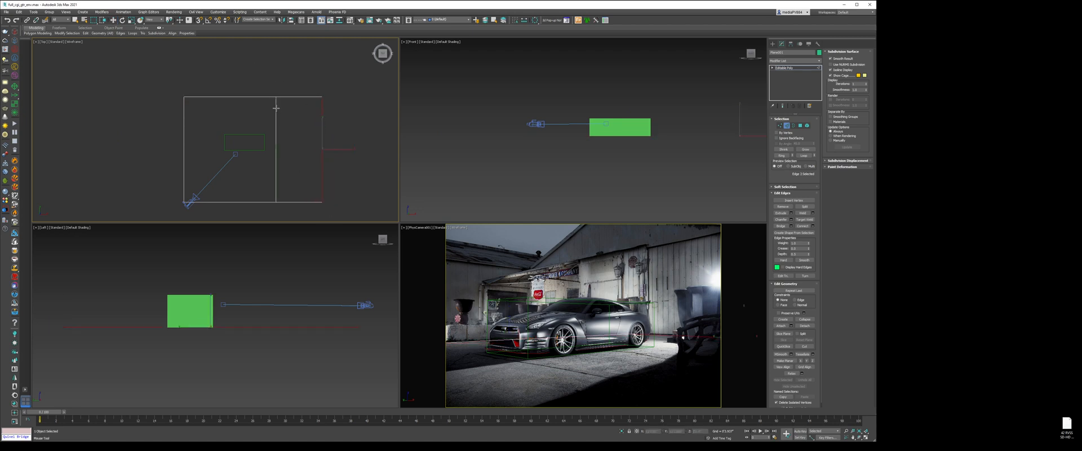
left_click(271, 107)
right_click(271, 108)
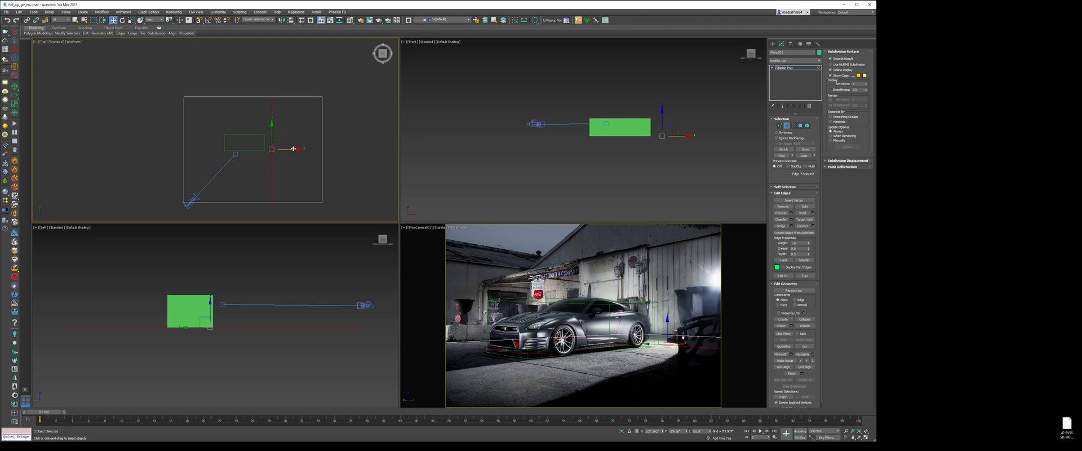
left_click_drag(295, 149, 299, 148)
Extend the back edge of the ground plane's outer strip well beyond the plane, forming an L-shaped floor
left_click(301, 97)
middle_click_drag(301, 97, 303, 178)
left_click_drag(302, 159, 300, 89)
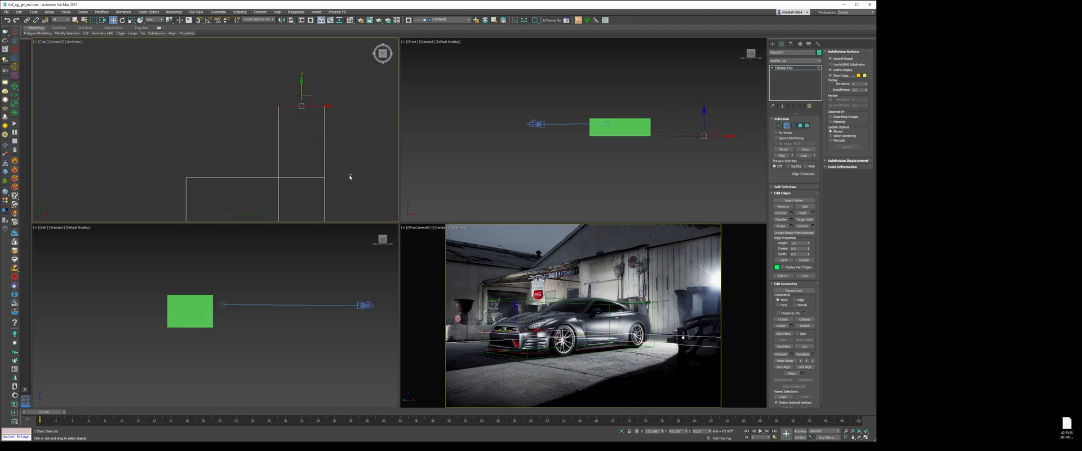
Select the floor's outer side edges and extrude them straight up in a perspective view to form a wall
left_click_drag(350, 175, 308, 192)
middle_click_drag(288, 192, 285, 145)
left_click(296, 131, "alt")
middle_click_drag(654, 112, 575, 153)
key("p")
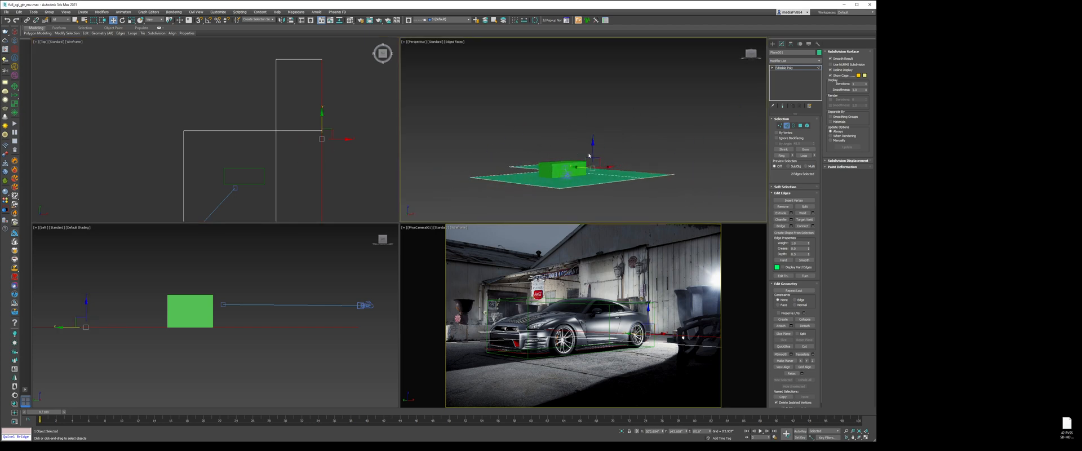
left_click_drag(590, 155, 593, 112, "shift")
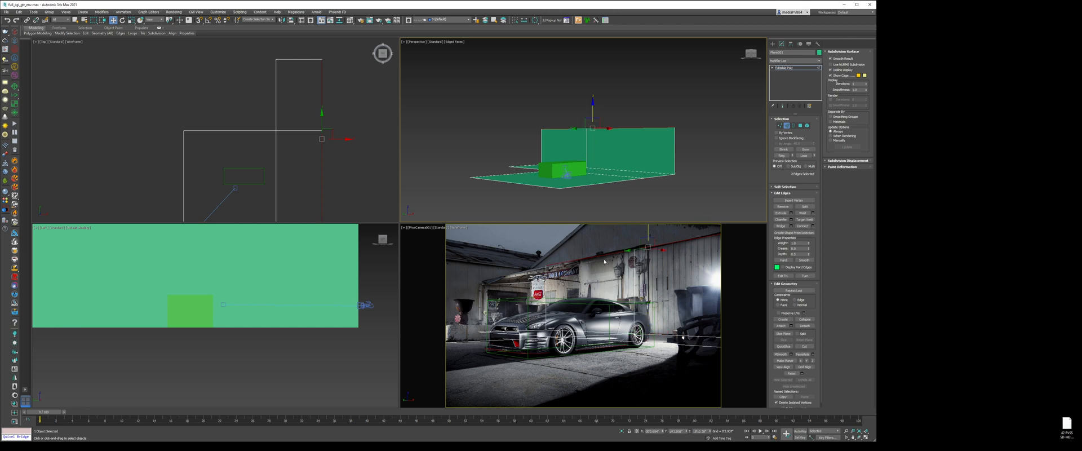
Select the new wall's polygons and detach them from the floor as a separate object
key("4")
left_click(572, 146)
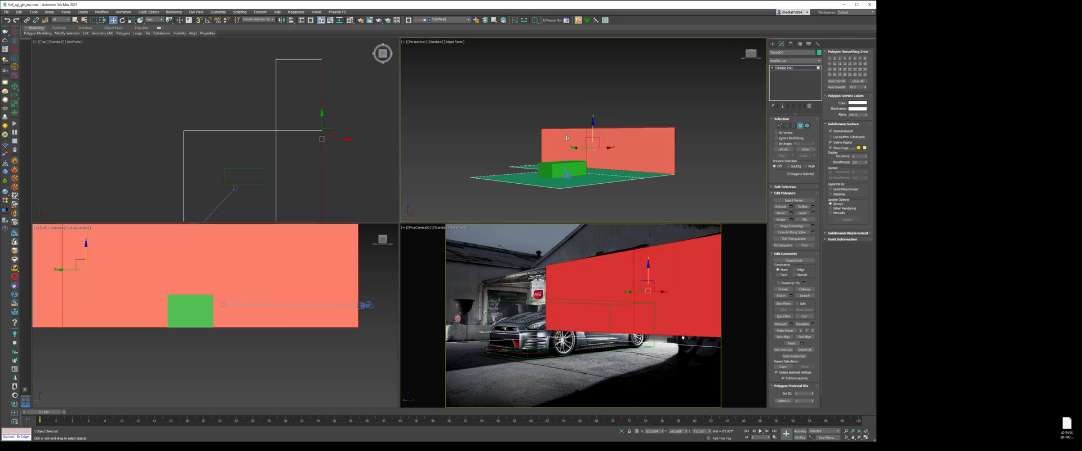
middle_click_drag(573, 145, 623, 153, "alt")
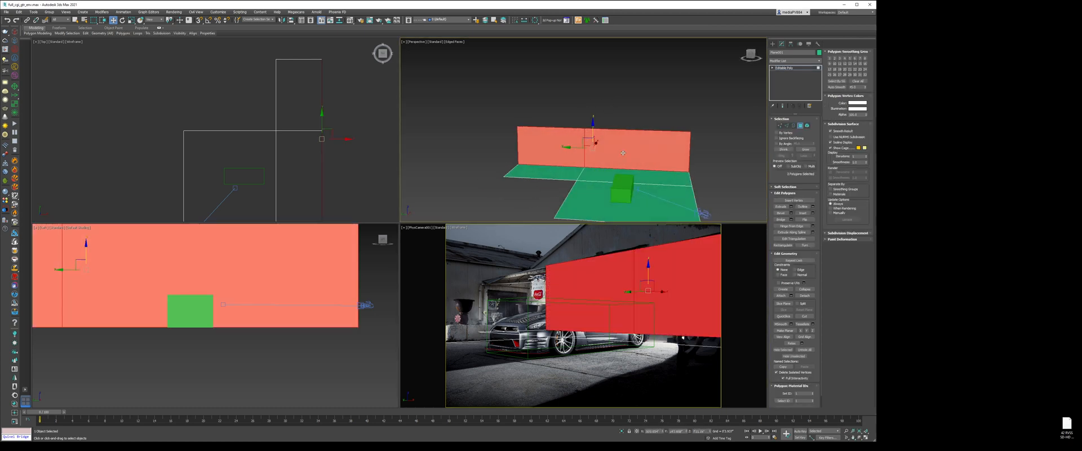
left_click(809, 297)
key("Return")
key("4")
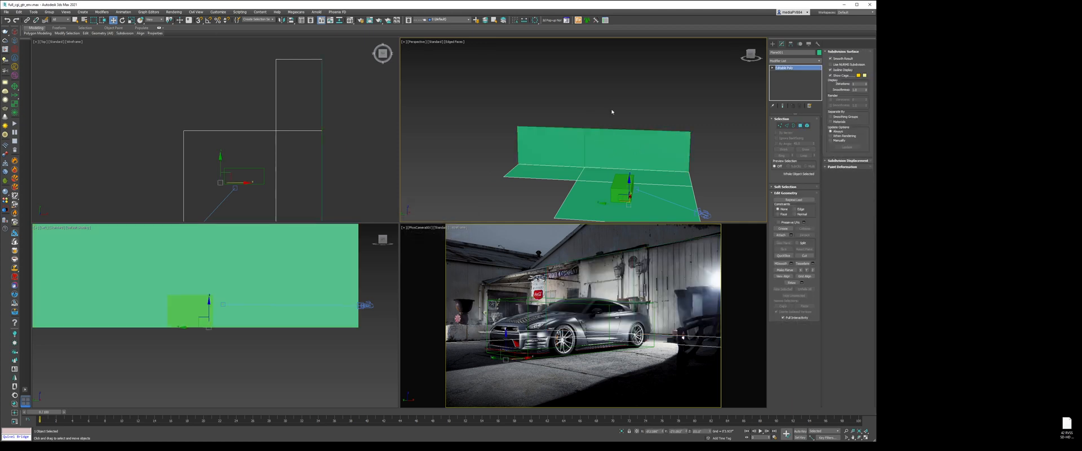
Extrude the detached wall's far vertical edge sideways to form a perpendicular back wall behind the car box
left_click(612, 111)
left_click(582, 141)
key("2")
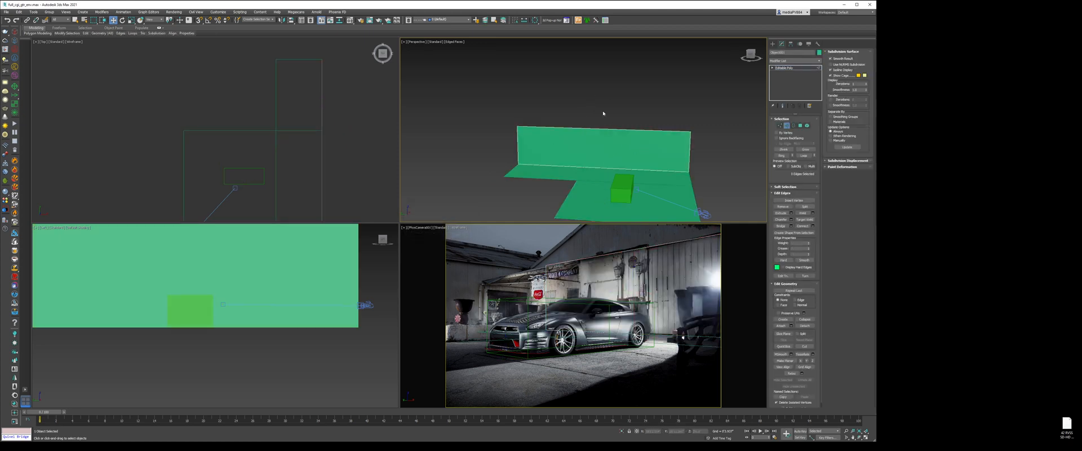
key("2")
left_click(564, 114)
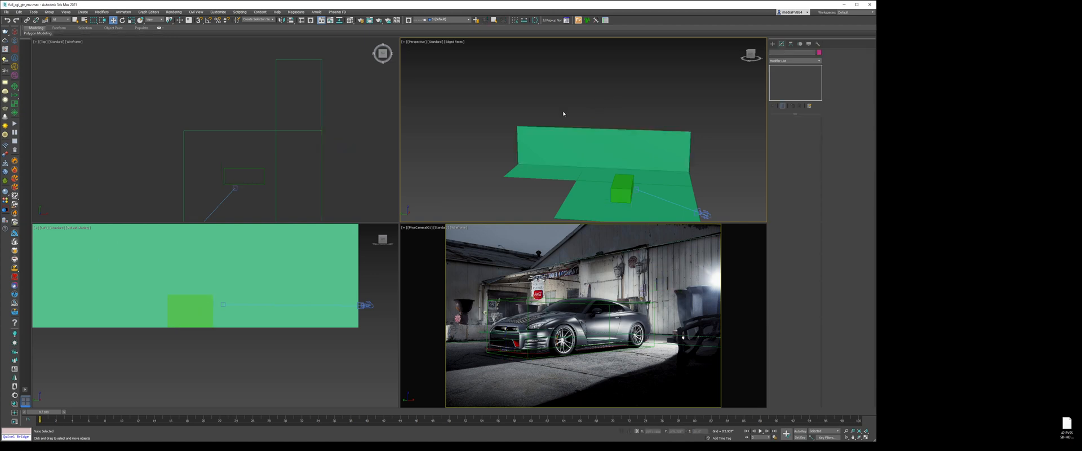
left_click(519, 145)
key("2")
left_click(517, 145)
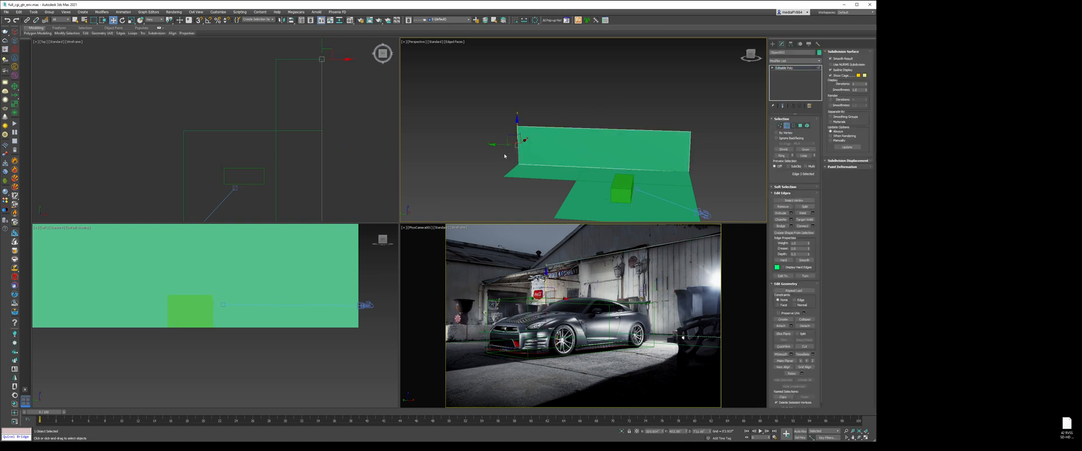
middle_click_drag(505, 157, 462, 150, "alt")
scroll(533, 146, "down", 3)
middle_click_drag(532, 146, 600, 134)
left_click_drag(600, 135, 543, 162, "shift")
Select the back wall's polygons and separate them from the side wall as their own object
left_click(521, 149)
key("4")
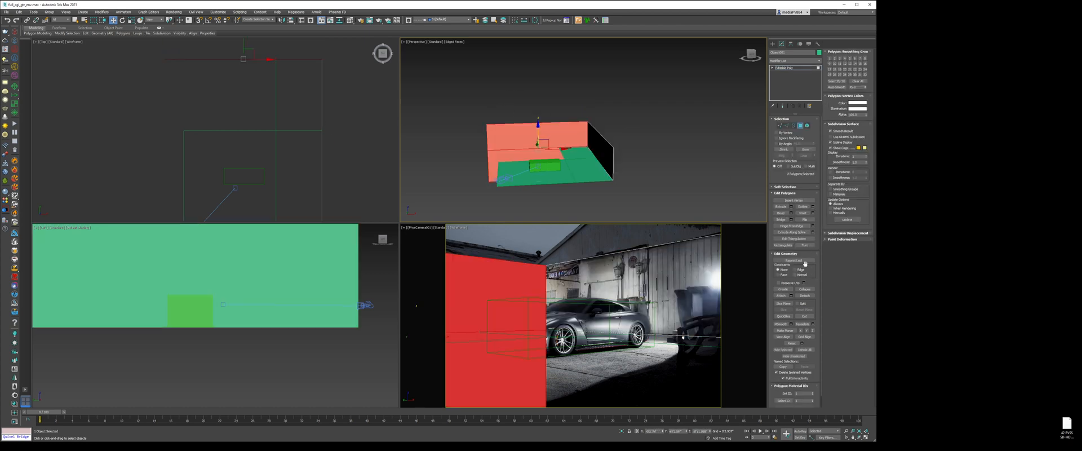
key("ctrl+z")
key("4")
left_click(668, 135)
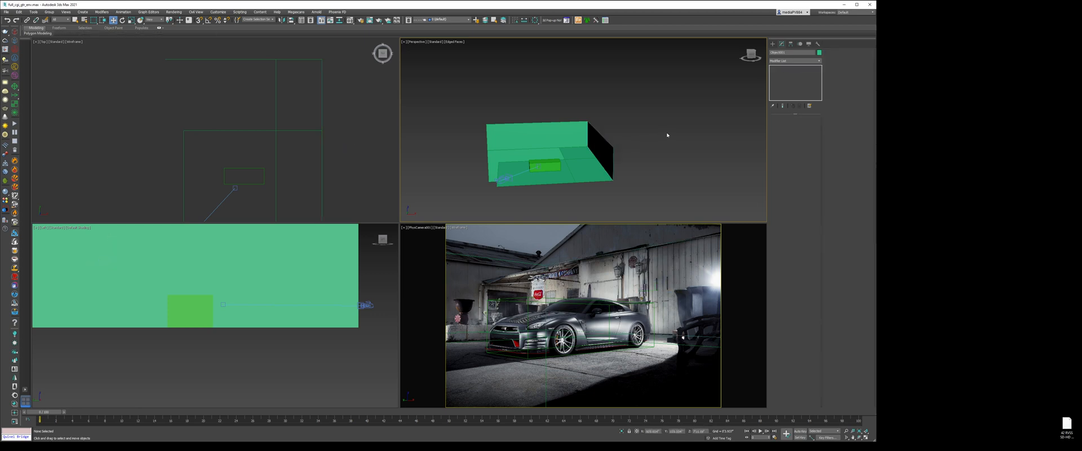
Select the back wall object and raise its top edge above the side wall
left_click(601, 141)
key("2")
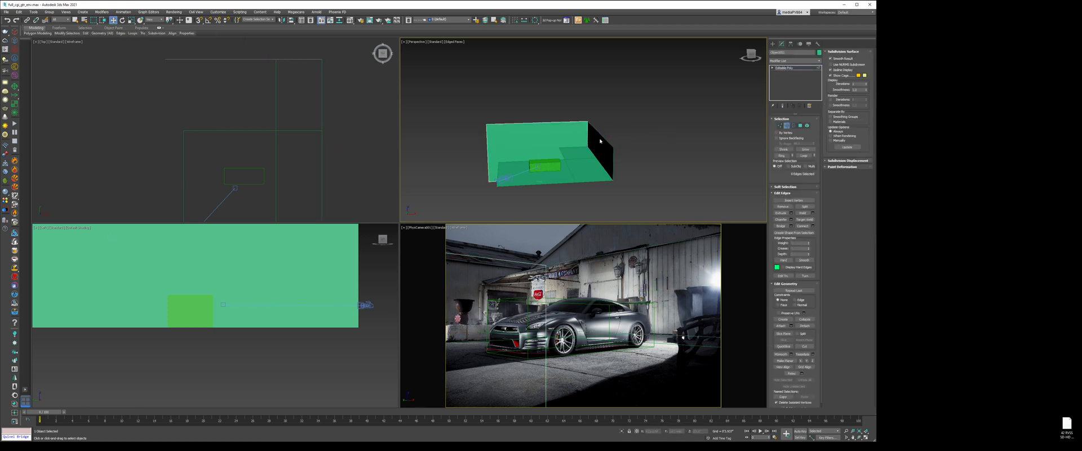
key("2")
left_click(656, 135)
middle_click_drag(546, 159, 605, 161, "alt")
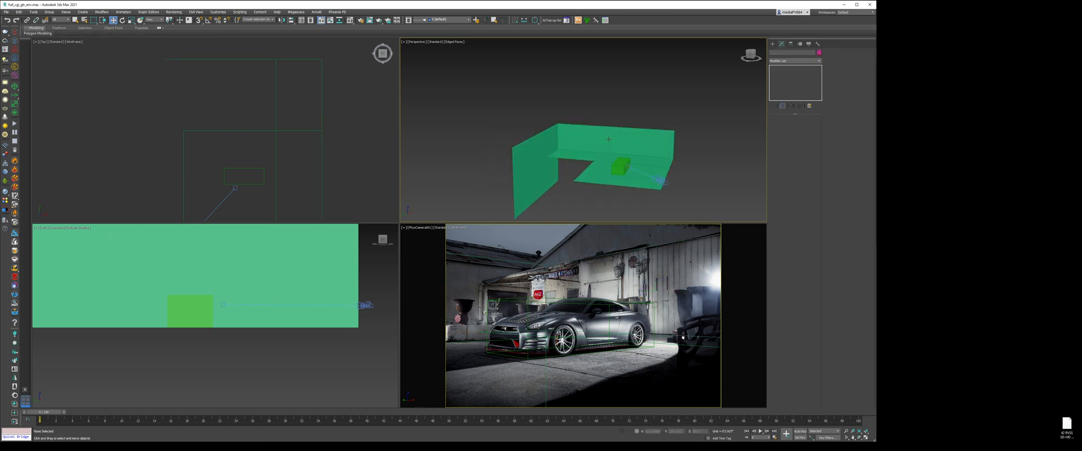
left_click(546, 143)
key("2")
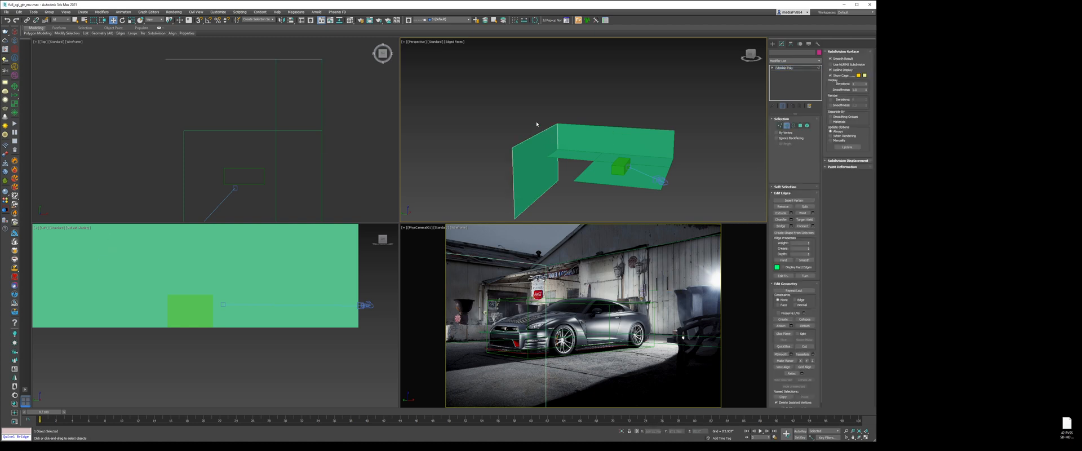
left_click(537, 136)
left_click_drag(538, 116, 538, 97)
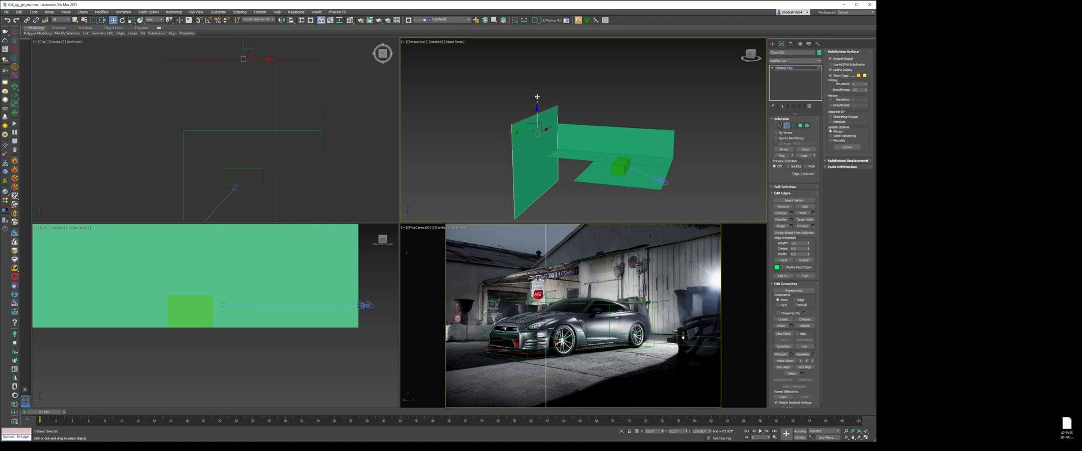
Extend the back wall's end edge outward past the side wall and deselect the wall
left_click(558, 125)
middle_click_drag(558, 128, 659, 114, "alt")
left_click_drag(659, 113, 664, 113, "shift")
key("2")
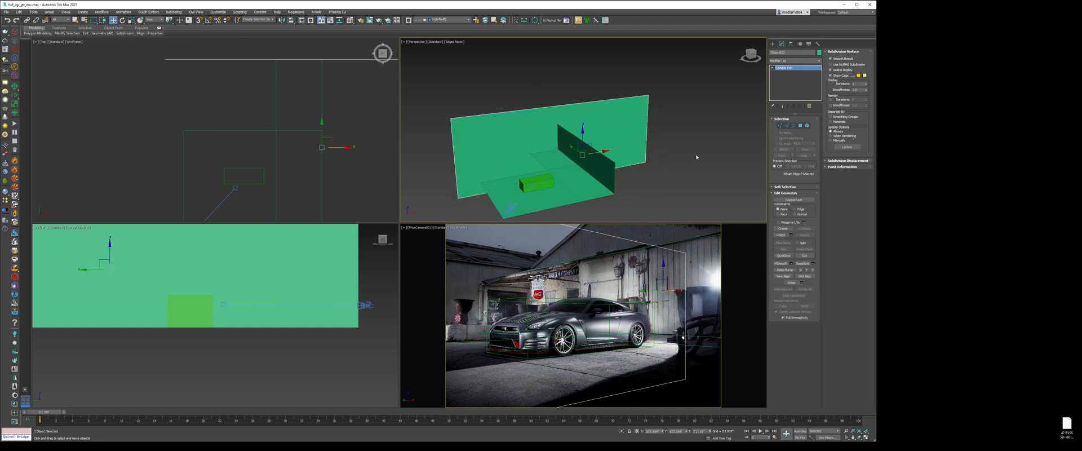
left_click(697, 157)
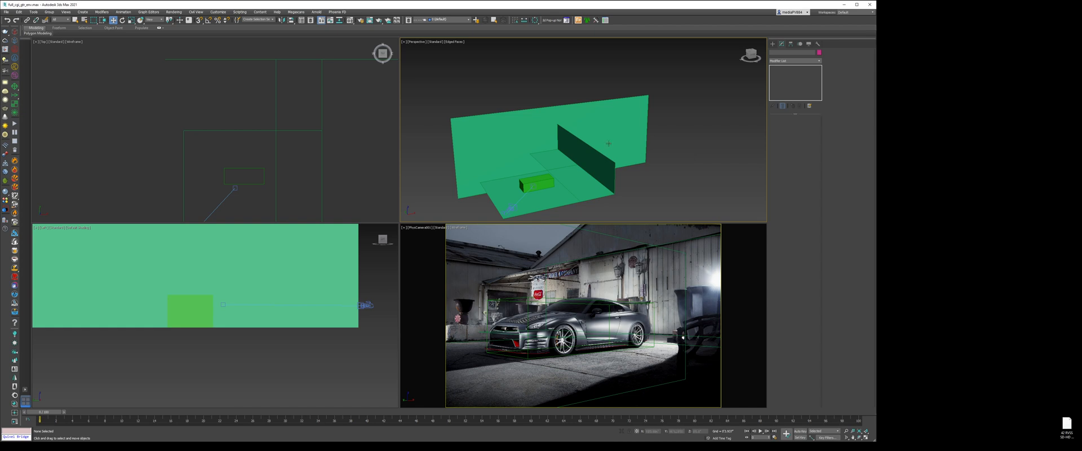
Draw a long, narrow, low box in the top view along the side wall near the camera
scroll(542, 173, "up", 4)
middle_click_drag(544, 173, 572, 176, "alt")
scroll(573, 177, "down", 4)
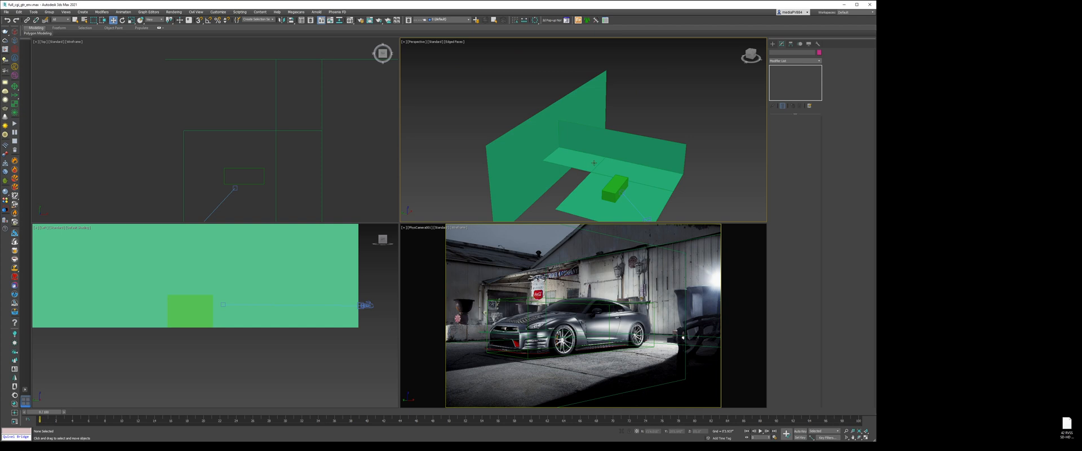
left_click(773, 43)
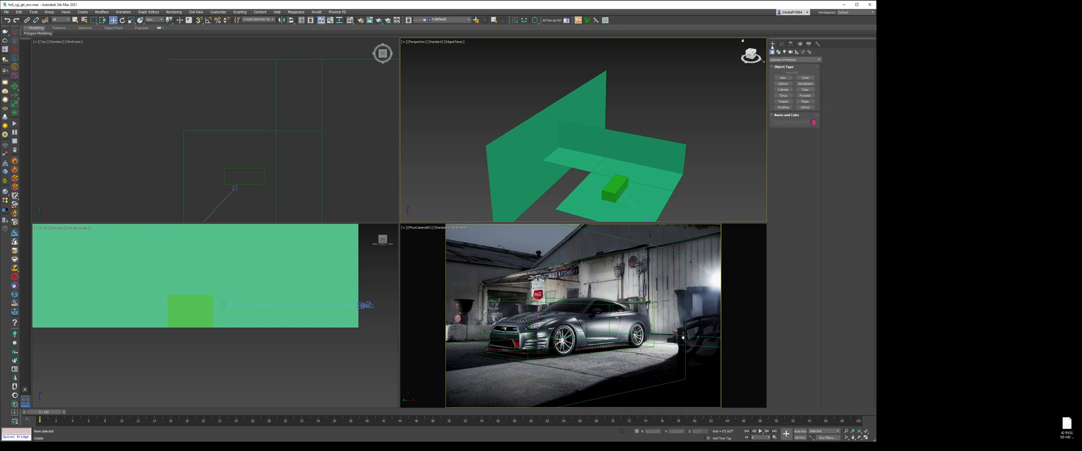
left_click(790, 79)
middle_click_drag(216, 121, 209, 56)
scroll(209, 56, "up", 2)
left_click_drag(298, 114, 292, 180)
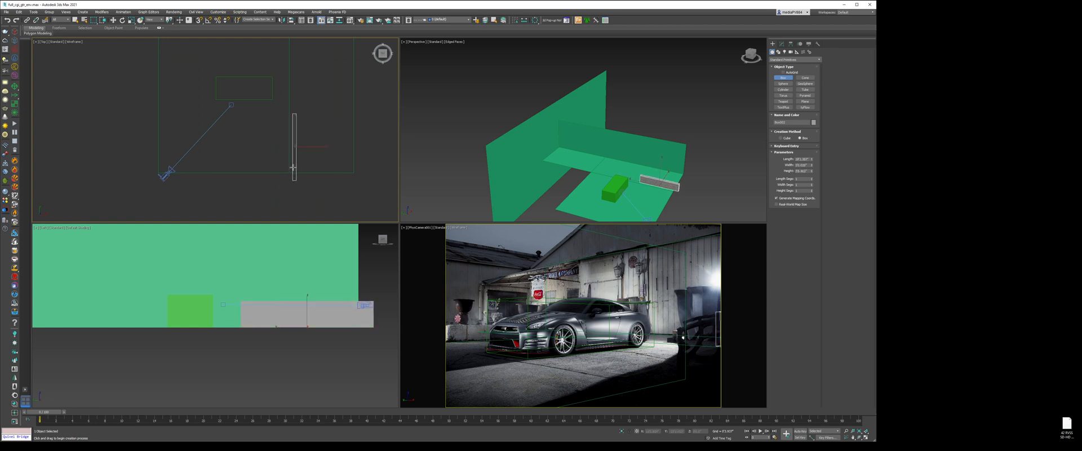
left_click(292, 171)
middle_click(253, 308)
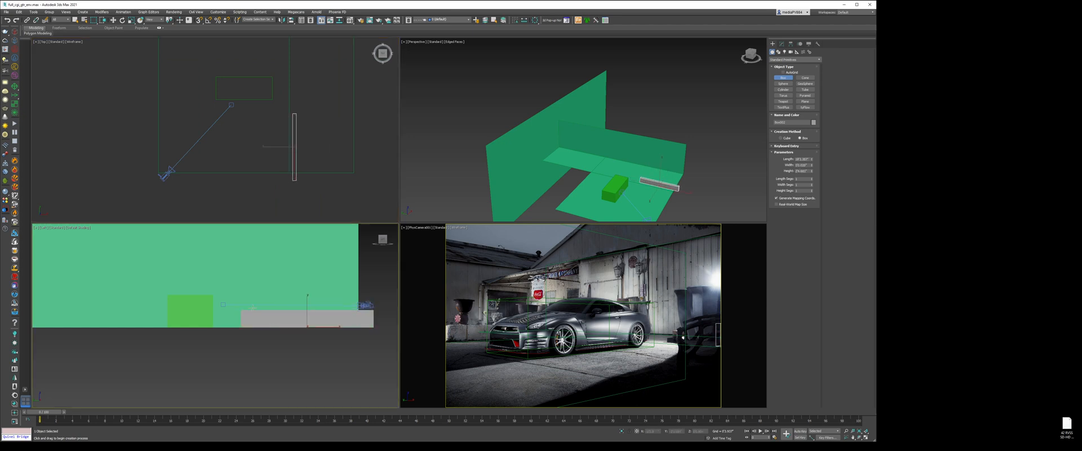
Move the low box inward and toward the car in the top view, and fine-tune its width
key("w")
right_click(275, 138)
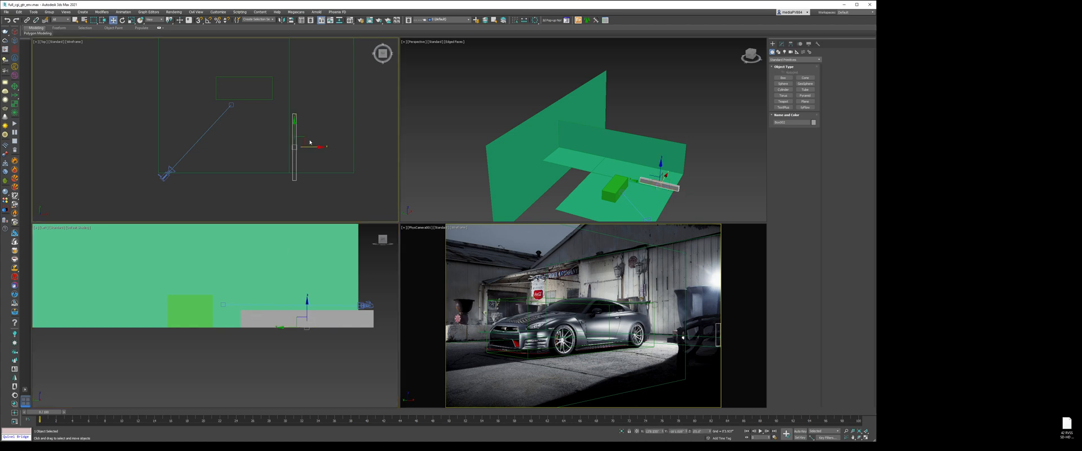
left_click_drag(308, 141, 296, 134)
key("1")
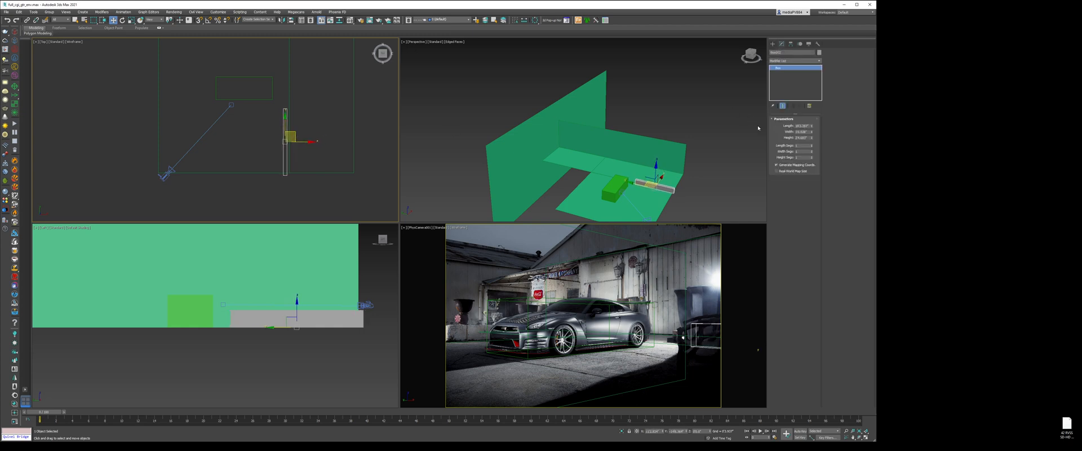
left_click_drag(812, 133, 814, 144)
Shade the camera view and shift the low box slightly away from the car in the top view
left_click(696, 314)
key("F3")
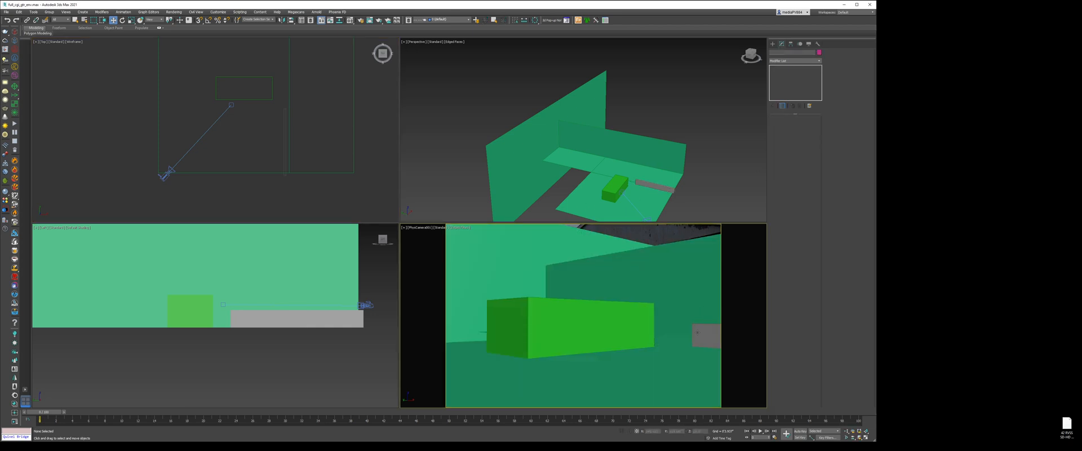
left_click(701, 335)
right_click(300, 132)
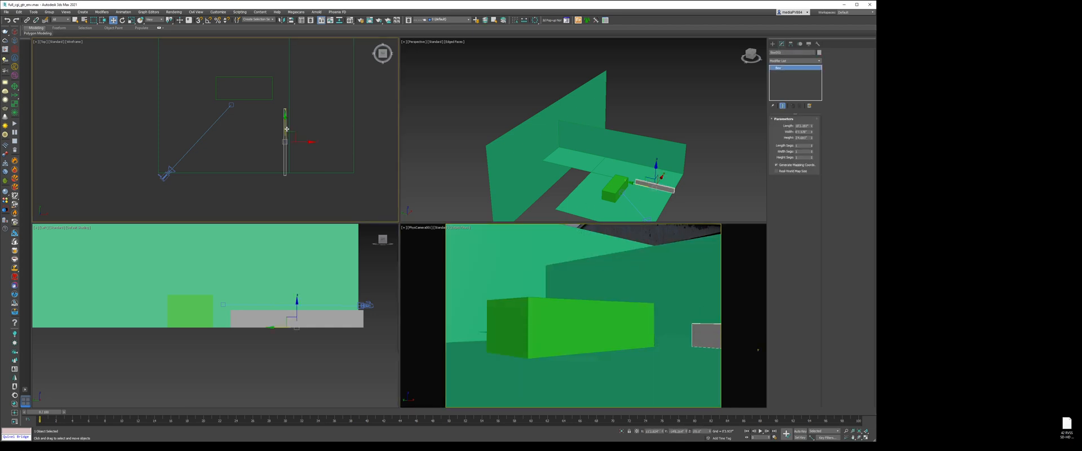
left_click_drag(291, 130, 291, 133)
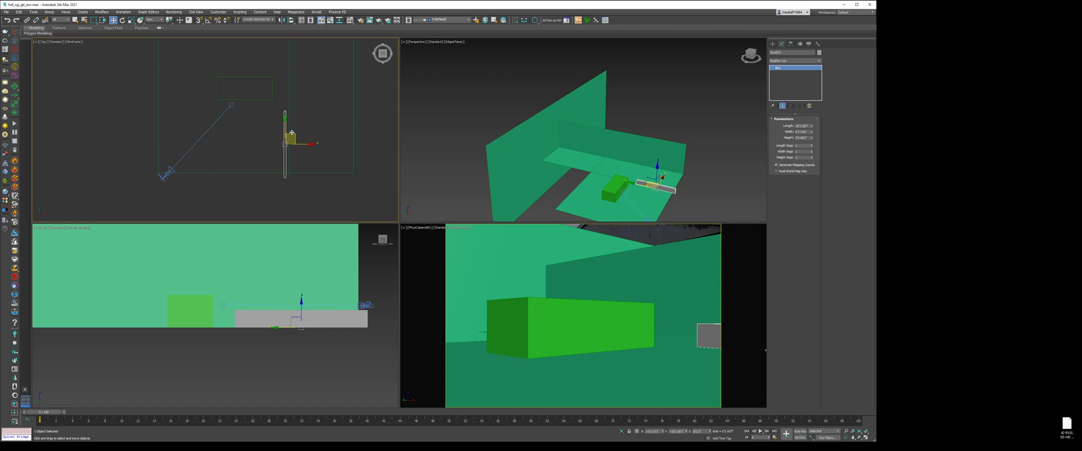
Compare the low box and walls with the background photo by alternating the camera view between wireframe and shaded
left_click(749, 325)
key("F3")
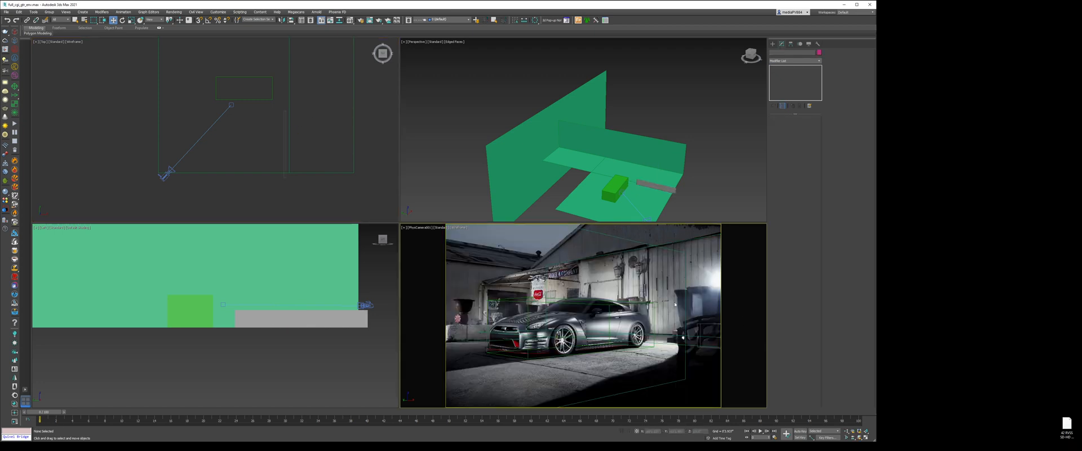
key("F3")
key("F3")
key("F3")
key("F3")
key("F3")
Insert a horizontal edge loop near the side wall's top and delete the far-end polygon below it to create an opening
left_click(614, 120)
scroll(613, 121, "up", 5)
key("1")
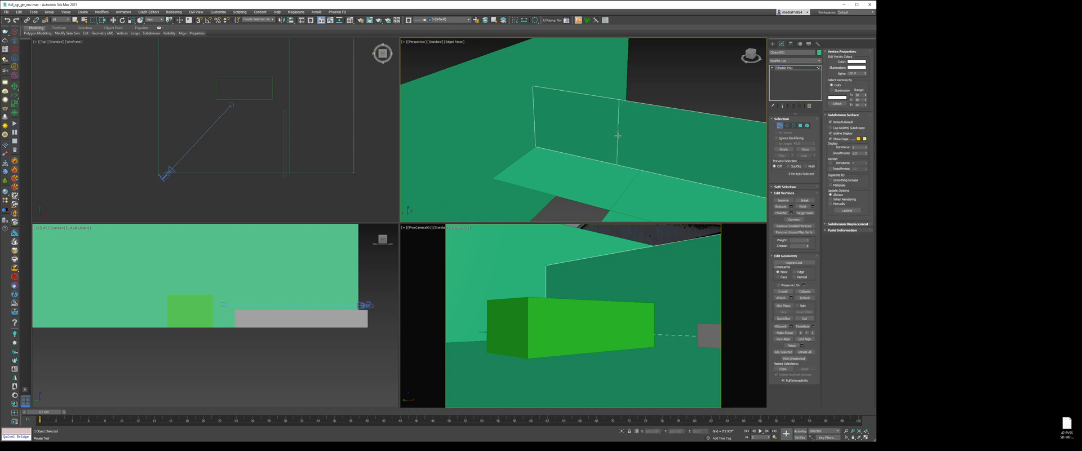
left_click(618, 135)
left_click(616, 107)
key("4")
left_click(589, 131)
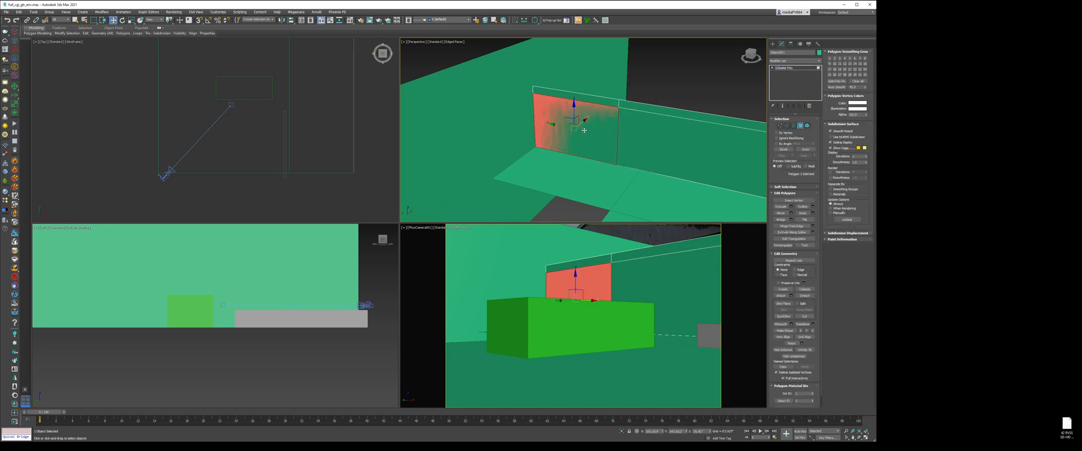
key("Delete")
Select the opening's vertical edge and top edge and extrude them outward to form a recess with side and ceiling
key("2")
left_click(618, 129)
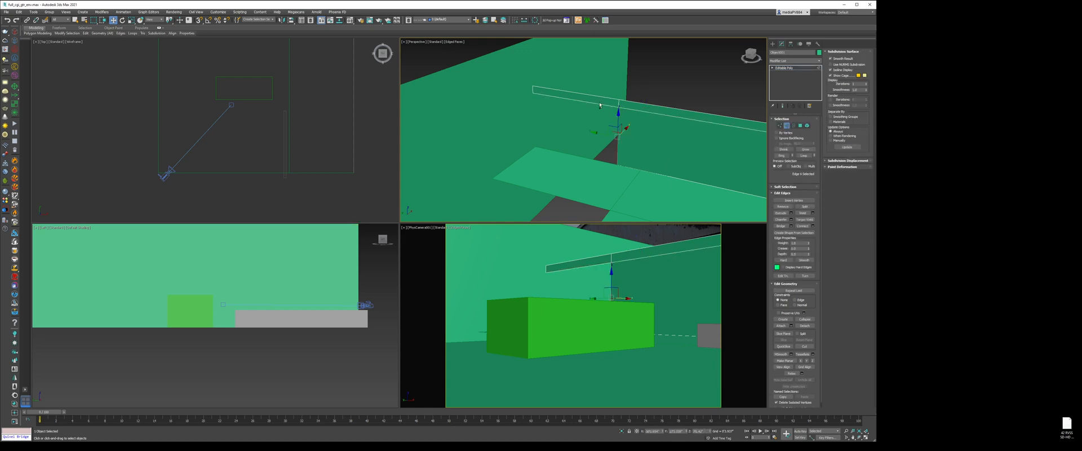
left_click(600, 105, "ctrl")
scroll(601, 105, "down", 6)
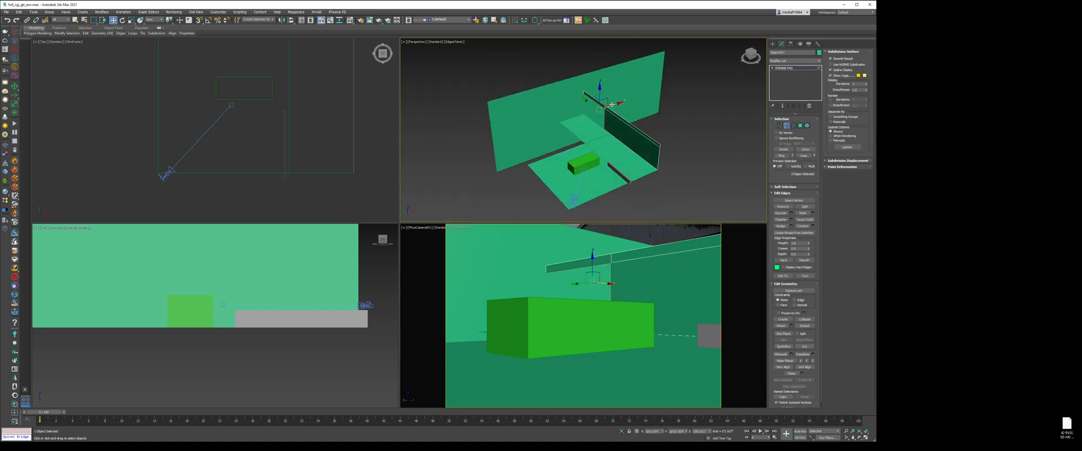
left_click_drag(612, 105, 645, 101, "shift")
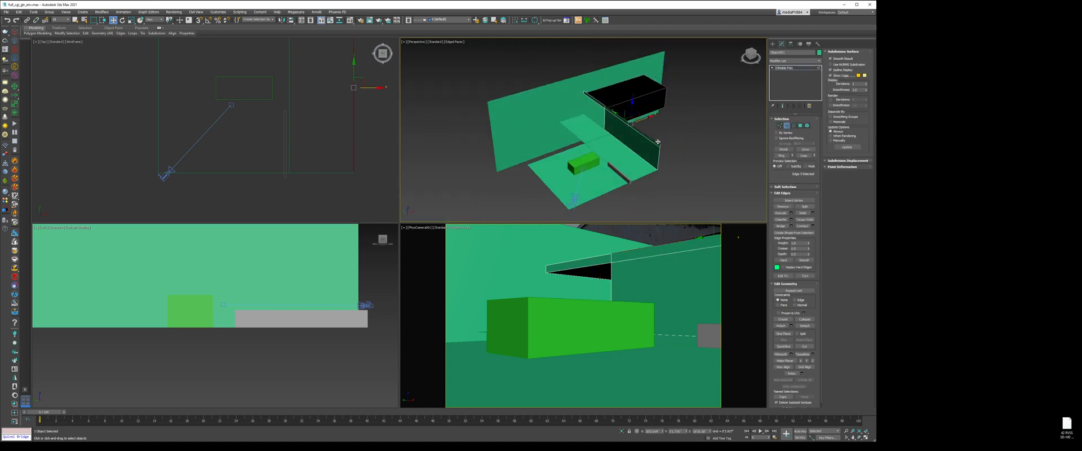
scroll(605, 105, "up", 3)
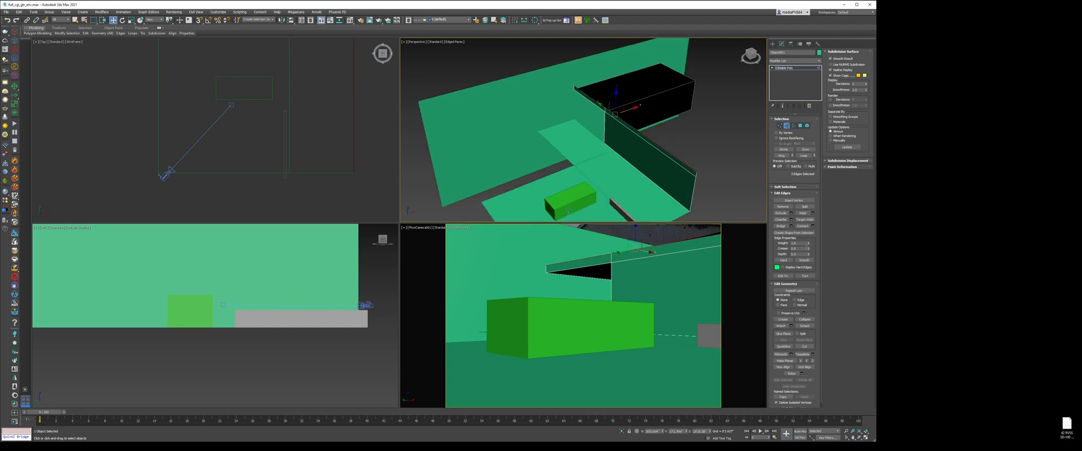
Create a linear shape from the selected edges along the side wall's top
left_click(795, 232)
left_click(447, 225)
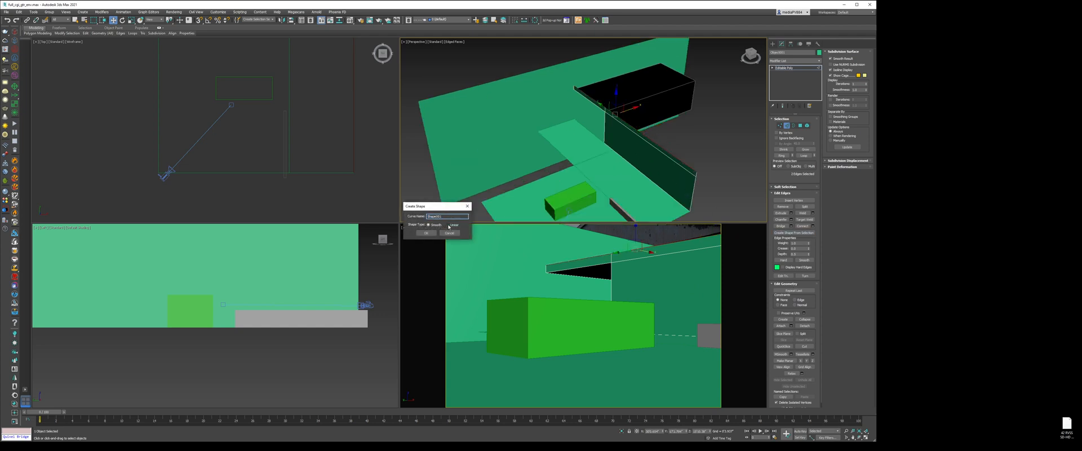
left_click(426, 232)
Select the side wall's top edges and extrude them outward to form a wide flat surface over the recess
left_click(655, 141)
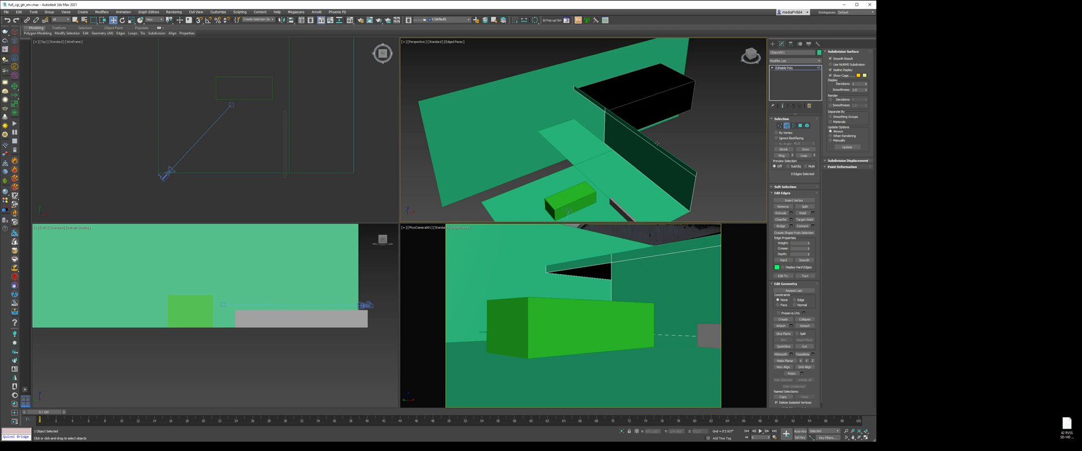
left_click(658, 143)
left_click_drag(643, 106, 729, 78, "shift")
key("2")
Move the near-end vertices of the side wall and its top surface back past the camera in the top view
scroll(198, 157, "down", 3)
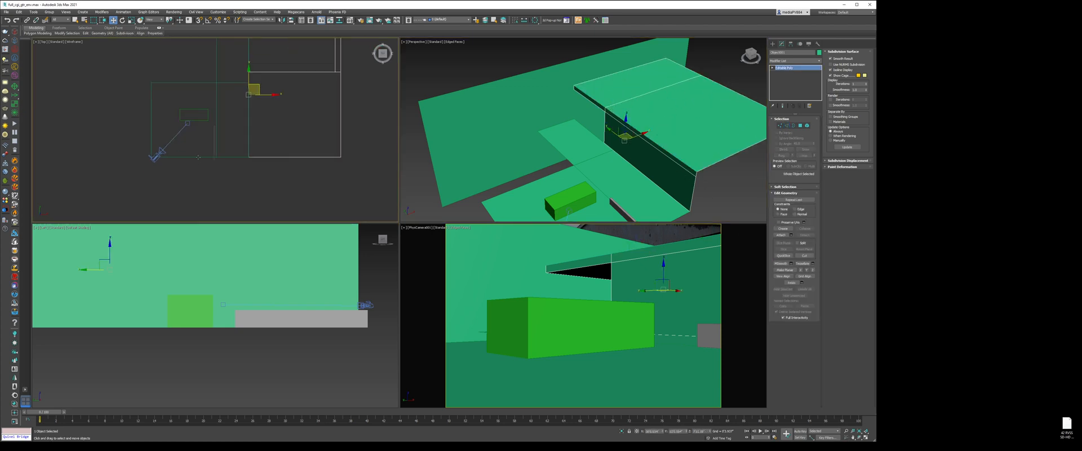
key("1")
left_click_drag(365, 131, 230, 175)
left_click_drag(271, 138, 271, 173)
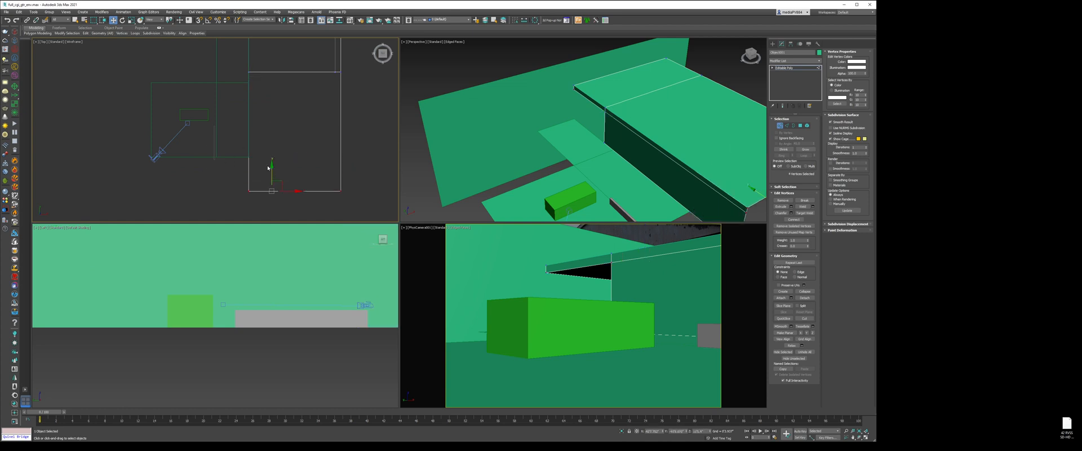
key("1")
Extend the floor behind the camera by moving its near-edge vertices back in the top view
left_click(225, 159)
key("1")
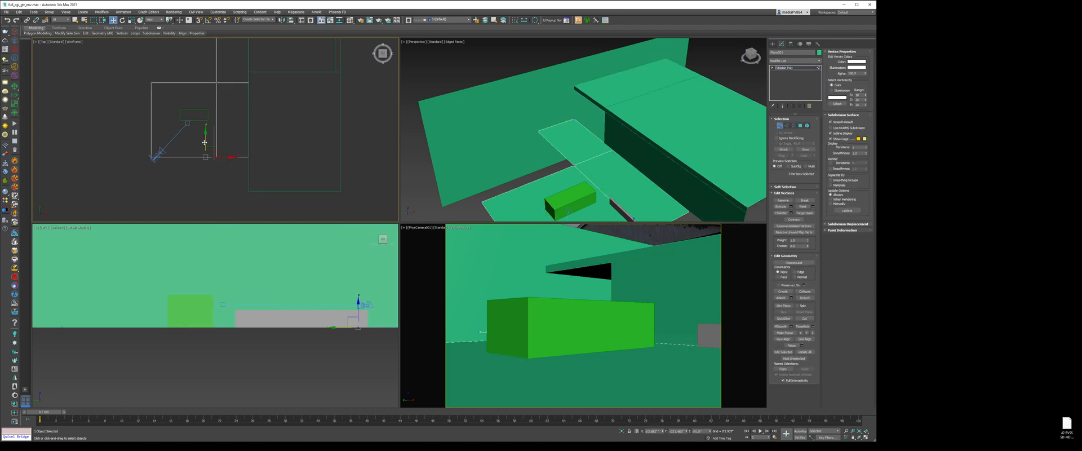
left_click_drag(204, 142, 204, 168)
key("1")
left_click(189, 120)
left_click(172, 155)
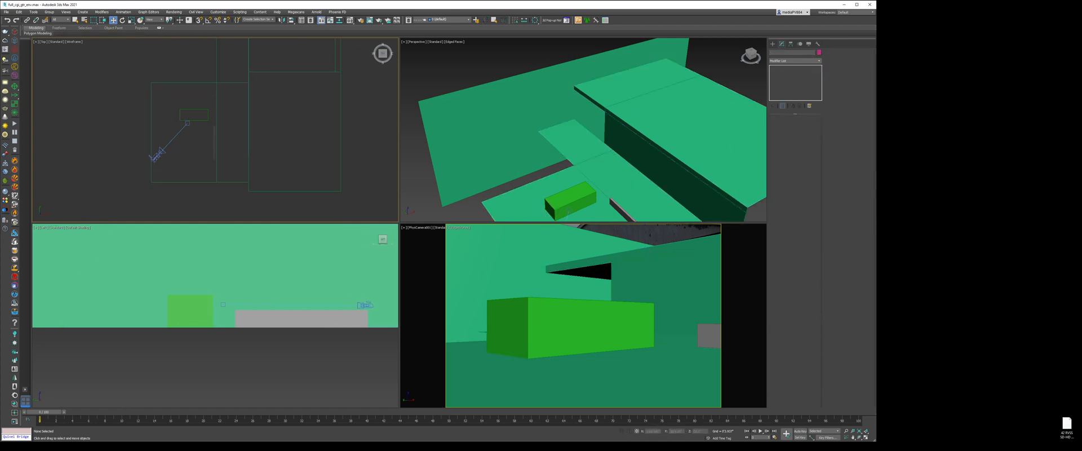
Create a long thin box across the floor near the camera end in the top view as a back wall
left_click(773, 44)
left_click(783, 78)
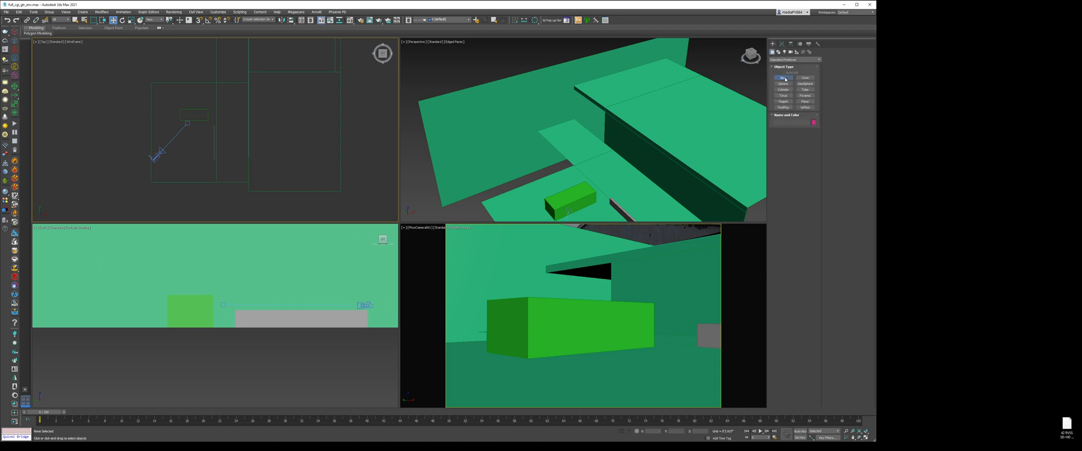
left_click_drag(143, 168, 366, 168)
left_click(366, 122)
key("w")
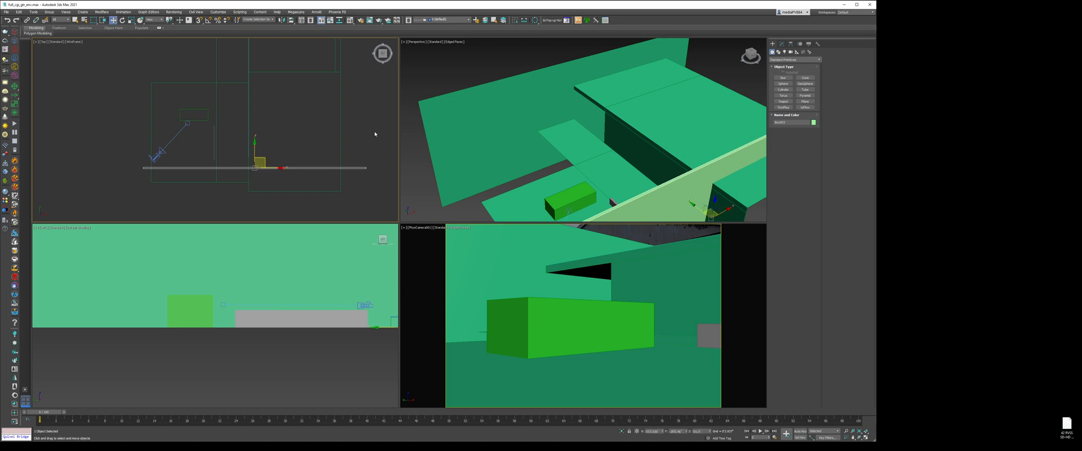
Increase the back wall box's height and lower it slightly so that it extends below the floor
middle_click_drag(620, 141, 683, 127, "alt")
left_click(782, 44)
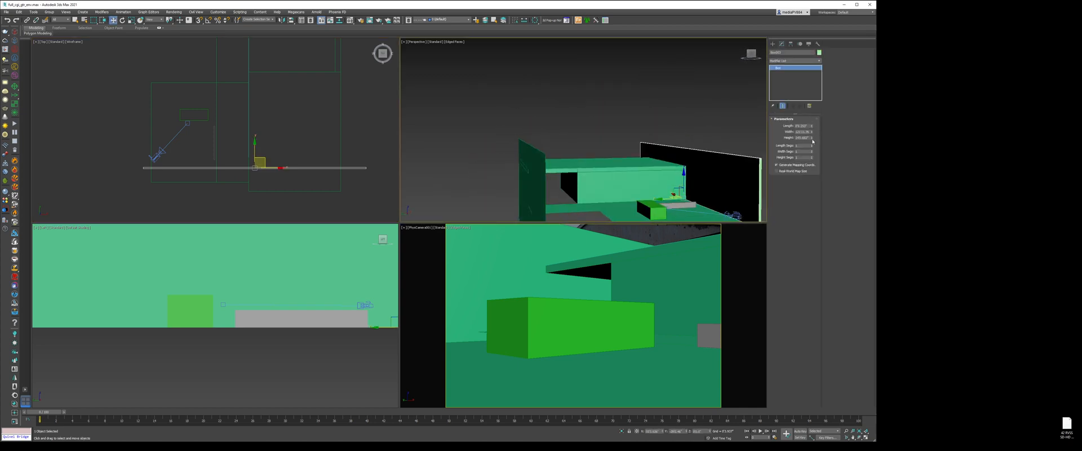
left_click_drag(813, 138, 813, 130)
middle_click_drag(725, 175, 686, 158)
middle_click_drag(686, 158, 647, 167, "alt")
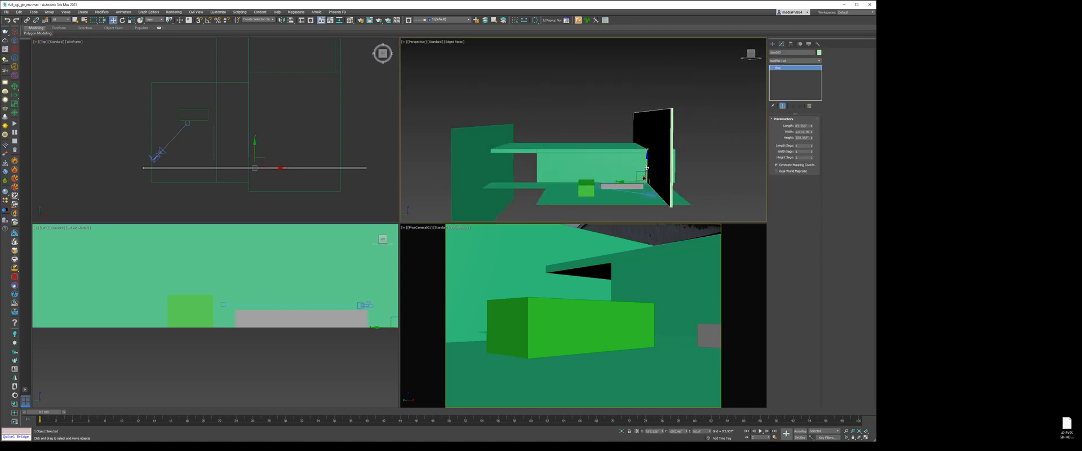
left_click(570, 131)
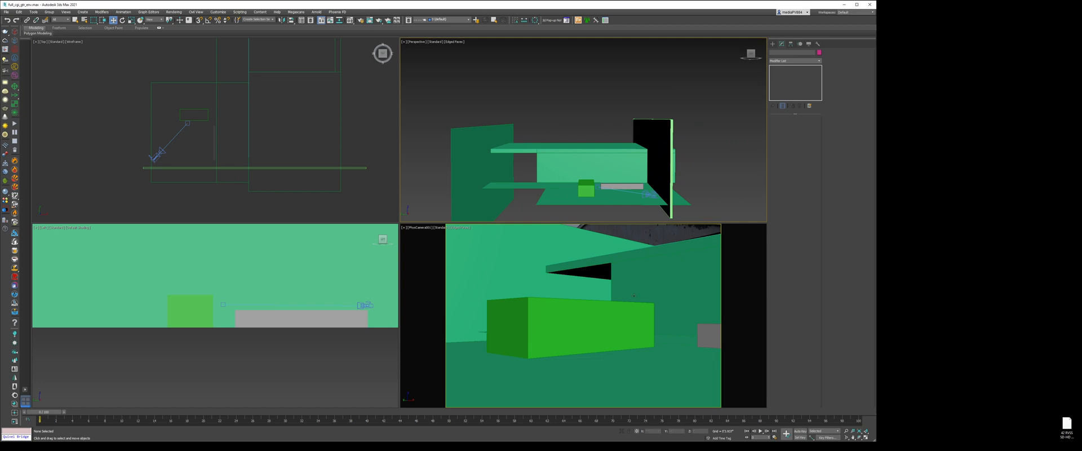
Select the shape along the side wall's top and enable it in the renderer and viewport
scroll(527, 164, "up", 5)
scroll(556, 148, "down", 3)
scroll(594, 96, "up", 3)
key("F3")
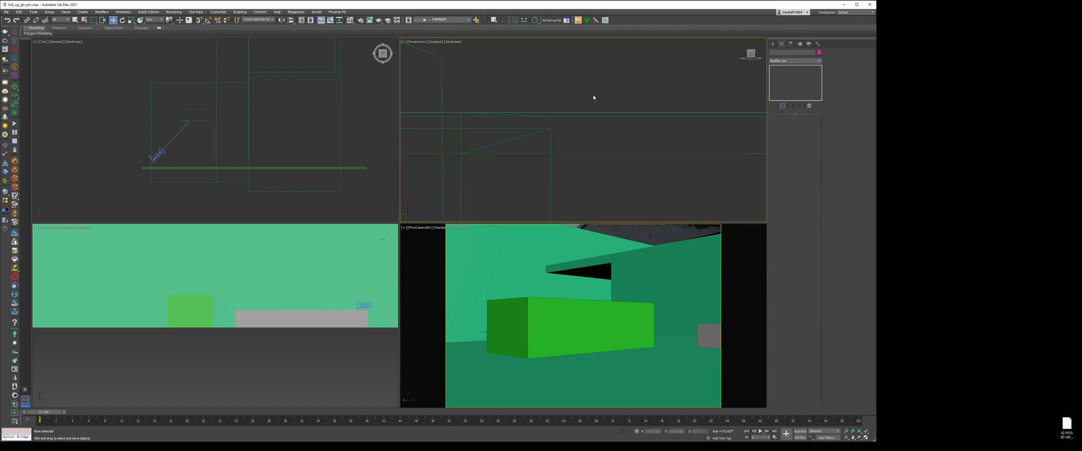
left_click_drag(594, 95, 576, 136)
left_click(569, 154)
key("F3")
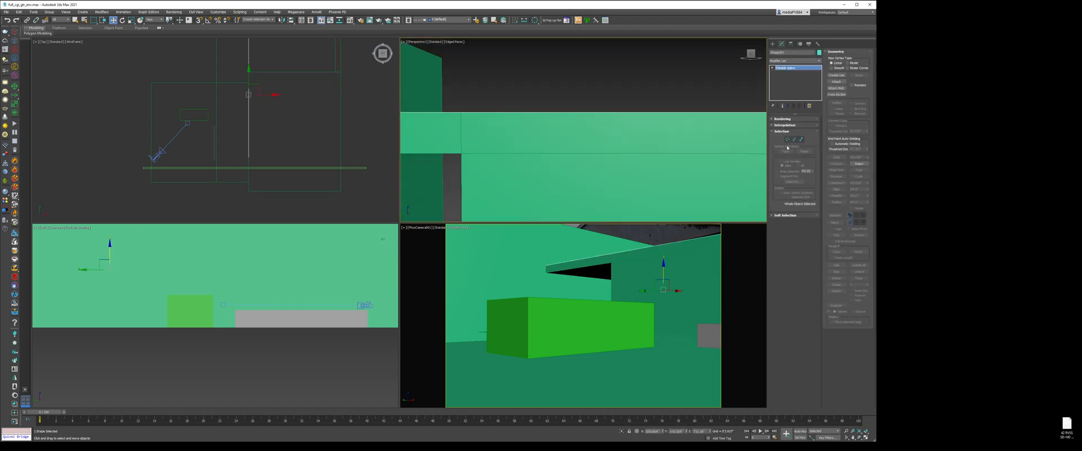
left_click(784, 119)
left_click(789, 129)
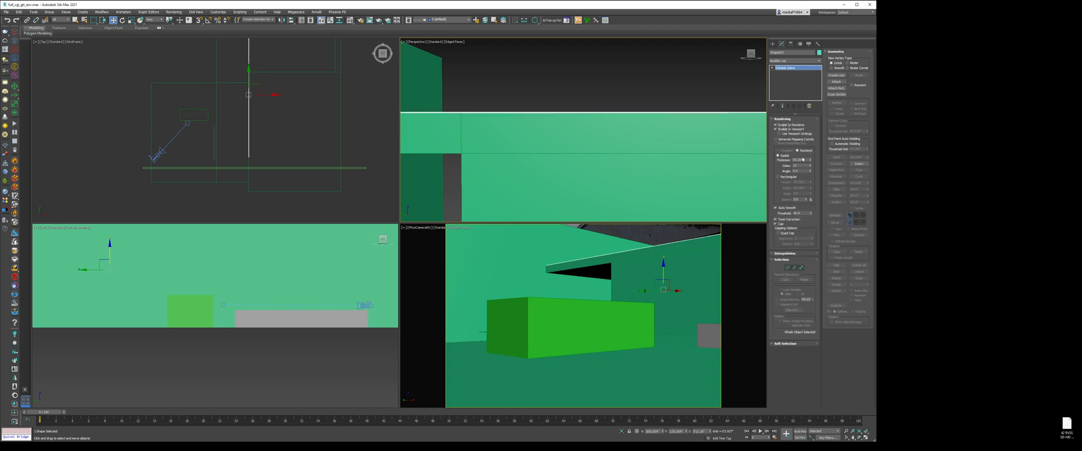
Thicken the rendered spline into a square profile with 4 sides and a 45-degree angle
double_click(801, 160)
type("1")
key("Return")
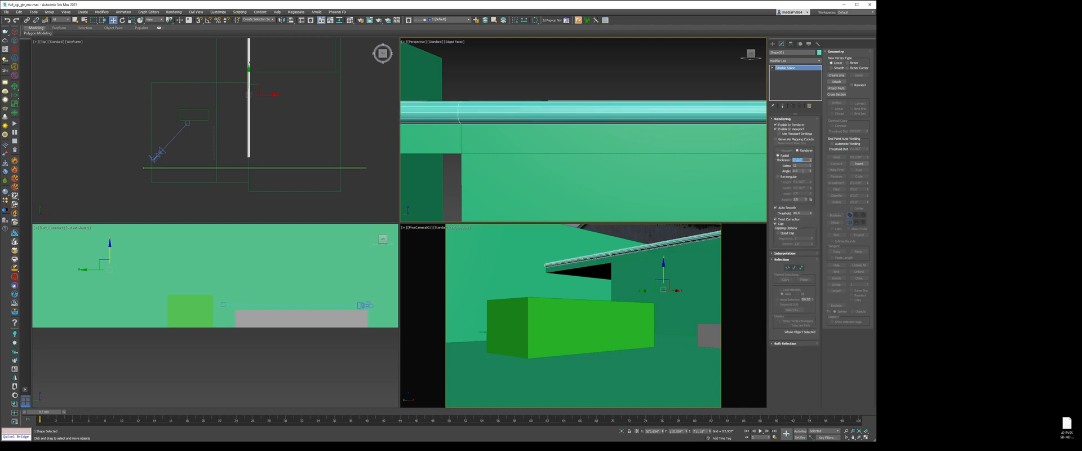
key("Tab")
type("4")
key("Tab")
type("45")
key("Return")
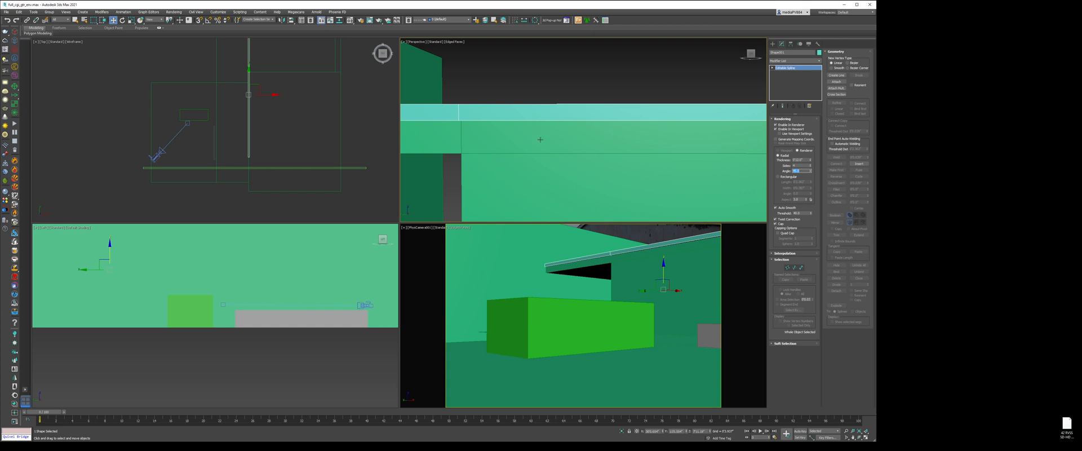
Center the spline's pivot and delete its intermediate vertex near the recess corner
scroll(553, 128, "down", 5)
key("alt+c")
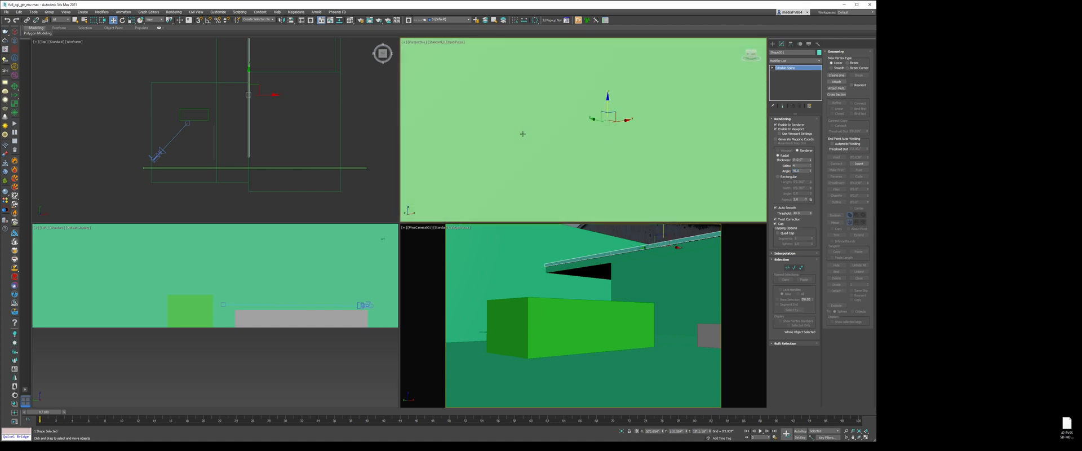
middle_click_drag(582, 113, 531, 107, "alt")
scroll(590, 118, "up", 3)
key("1")
left_click(543, 95)
key("Delete")
key("1")
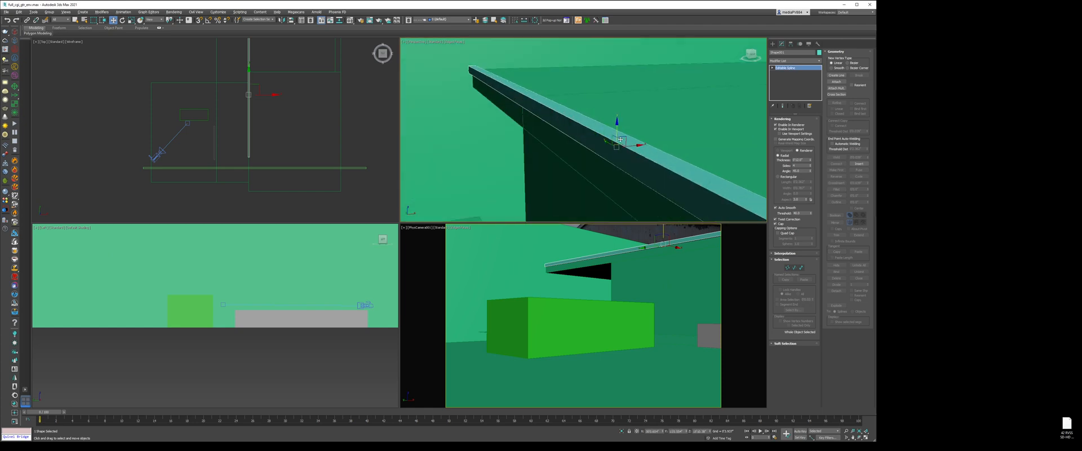
Nudge the square trim so that it sits along the top edge of the side wall
left_click_drag(623, 136, 631, 145)
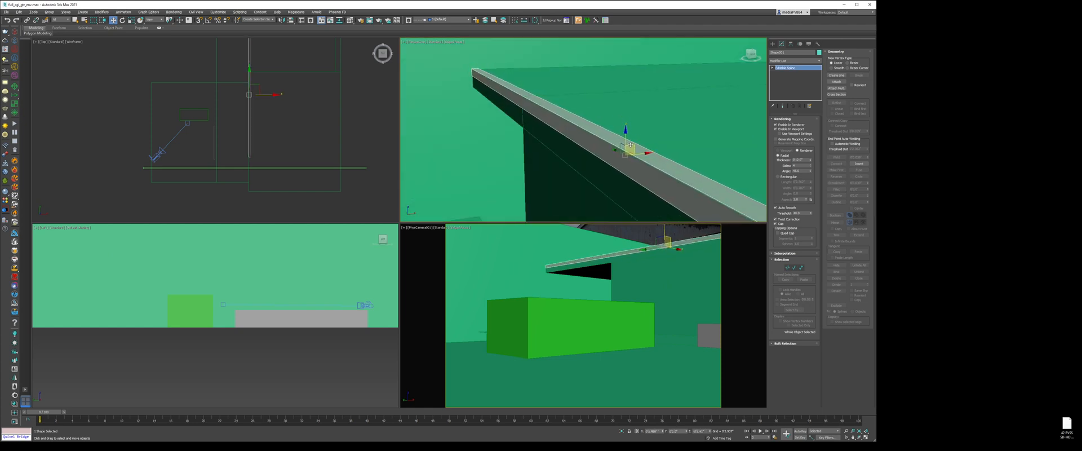
left_click(631, 236)
left_click(628, 150)
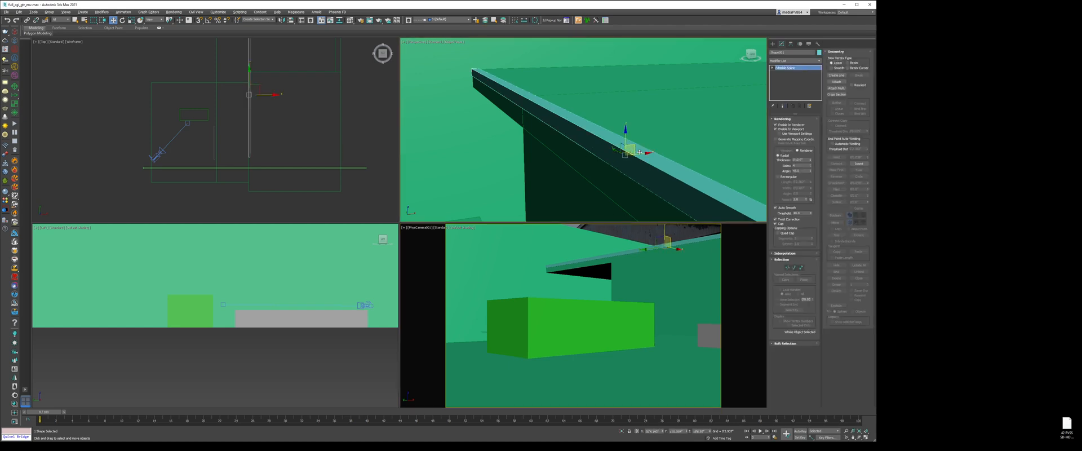
left_click_drag(637, 153, 635, 151)
left_click(635, 228)
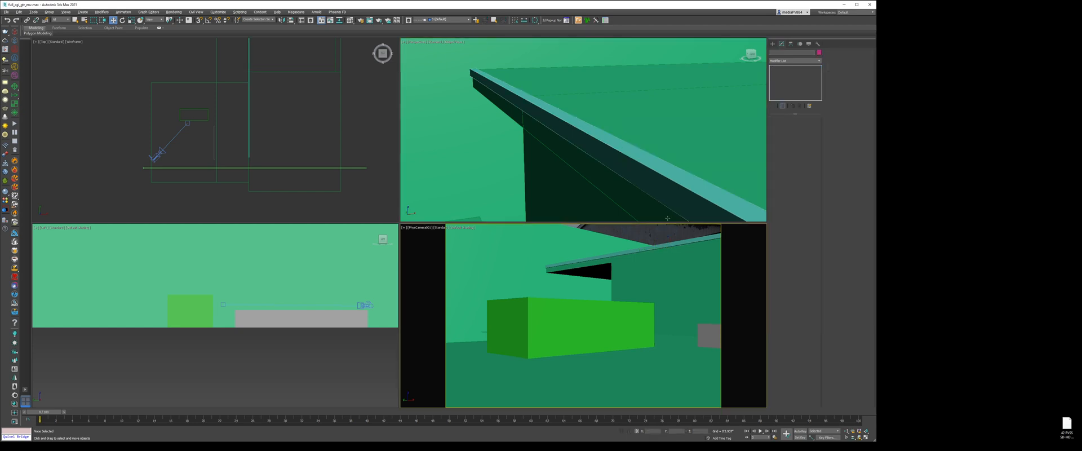
Create a long narrow box along the outer side of the recess in the top view as a roof beam
left_click(773, 43)
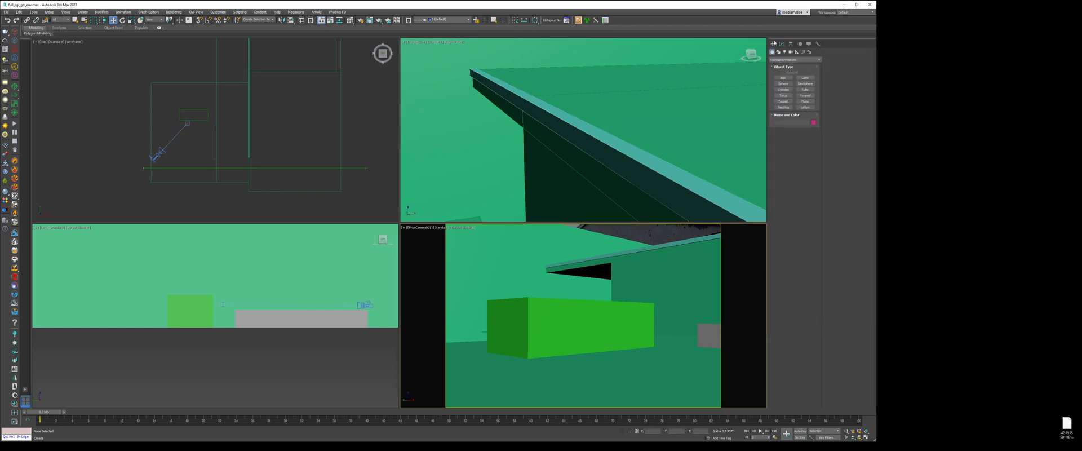
left_click(783, 77)
scroll(384, 71, "down", 4)
middle_click_drag(328, 72, 270, 92)
scroll(271, 91, "up", 3)
middle_click_drag(388, 73, 341, 83)
left_click_drag(335, 78, 330, 204)
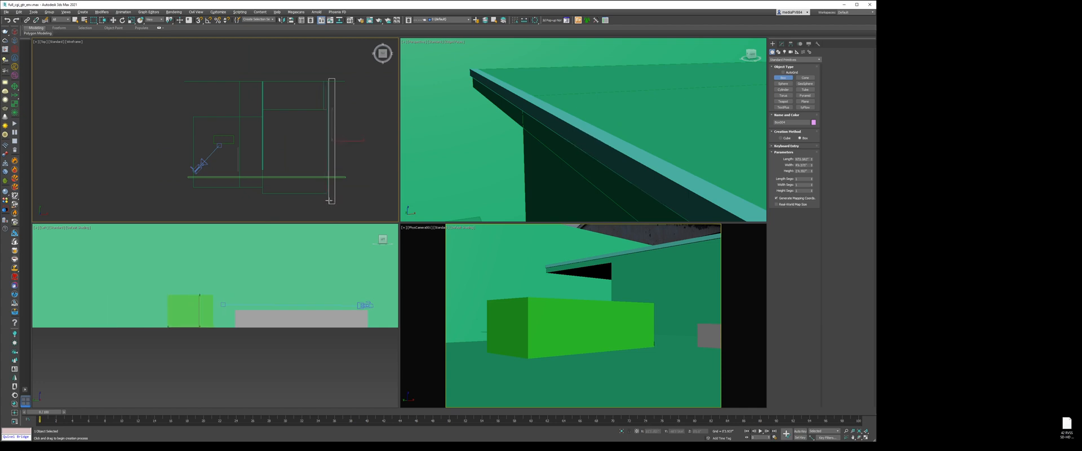
key("w")
Show the left view with edged faces and raise the beam above the walls
middle_click(252, 348)
key("F4")
middle_click_drag(191, 320, 210, 369)
scroll(219, 362, "down", 2)
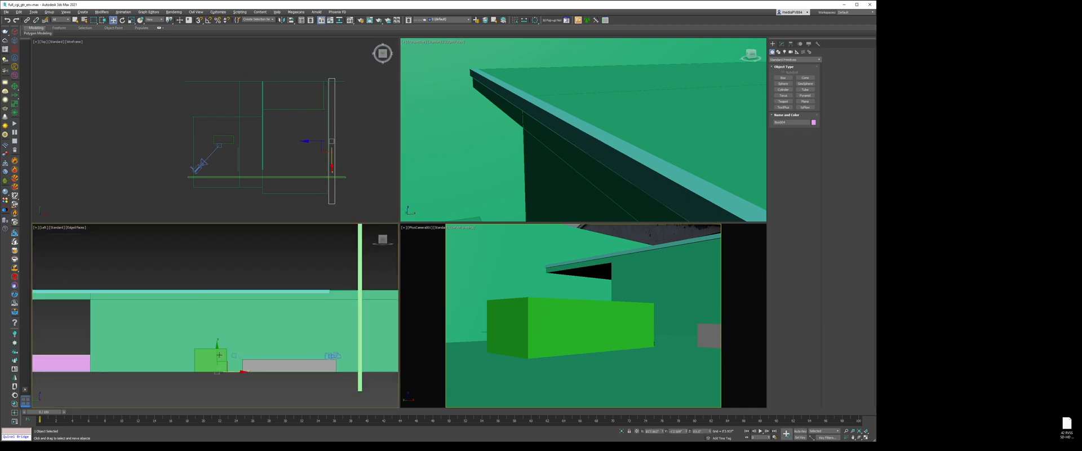
left_click_drag(219, 356, 221, 257)
scroll(237, 267, "down", 3)
scroll(225, 259, "up", 2)
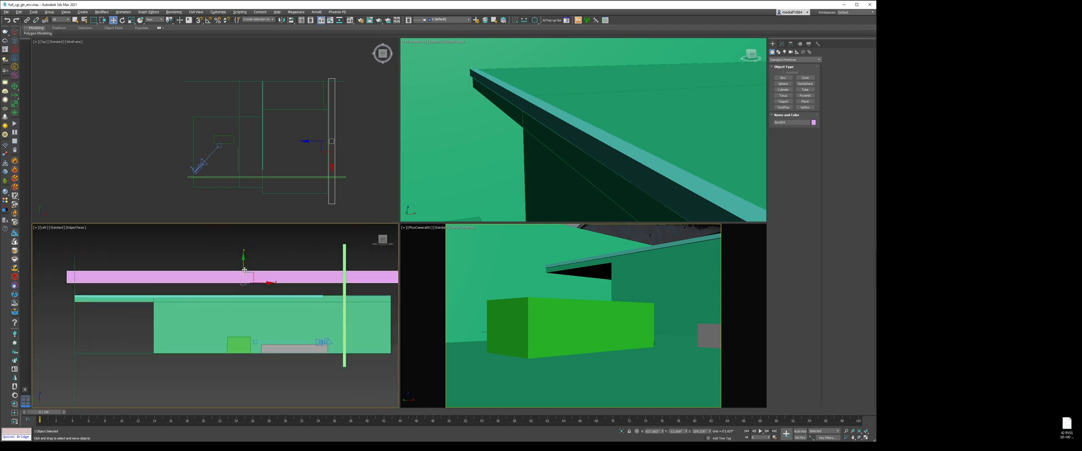
Reduce the beam's height and raise it slightly further above the walls
left_click(782, 44)
left_click_drag(812, 139, 816, 162)
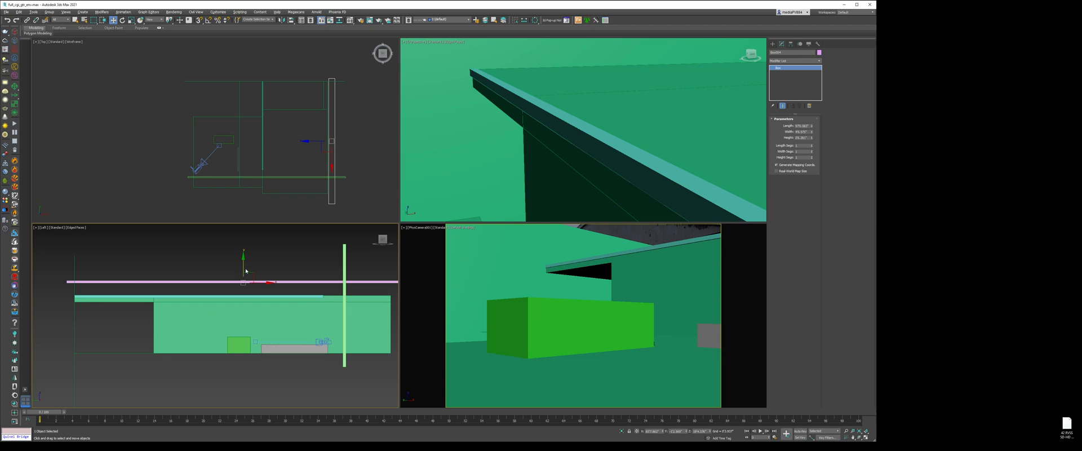
left_click_drag(244, 269, 244, 265)
Move the beam inward to just beyond the side wall's edge and fine-tune its width and elevation
middle_click(332, 138)
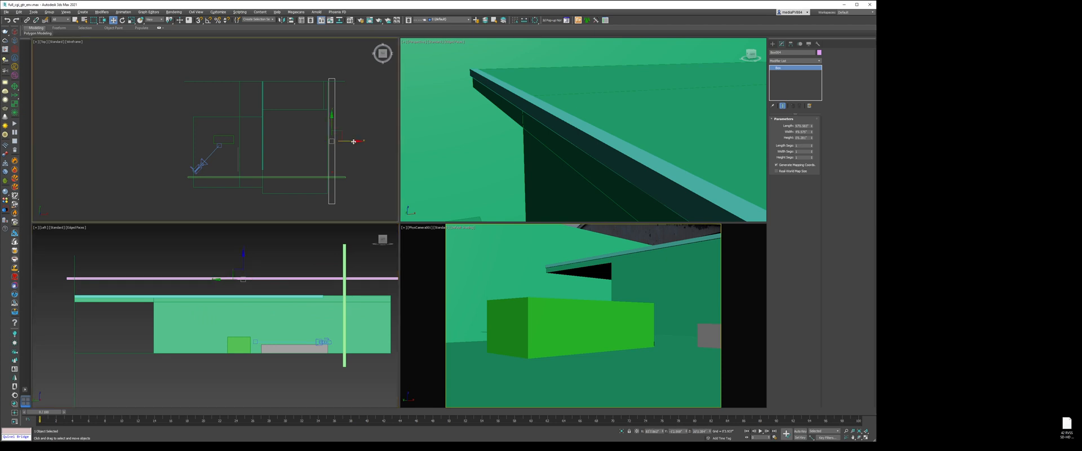
left_click_drag(358, 143, 295, 142)
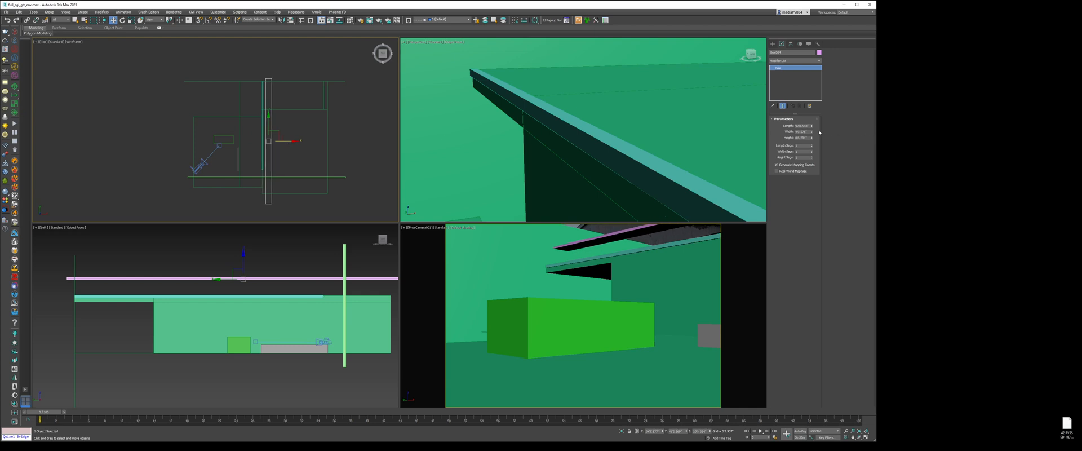
left_click_drag(812, 132, 813, 136)
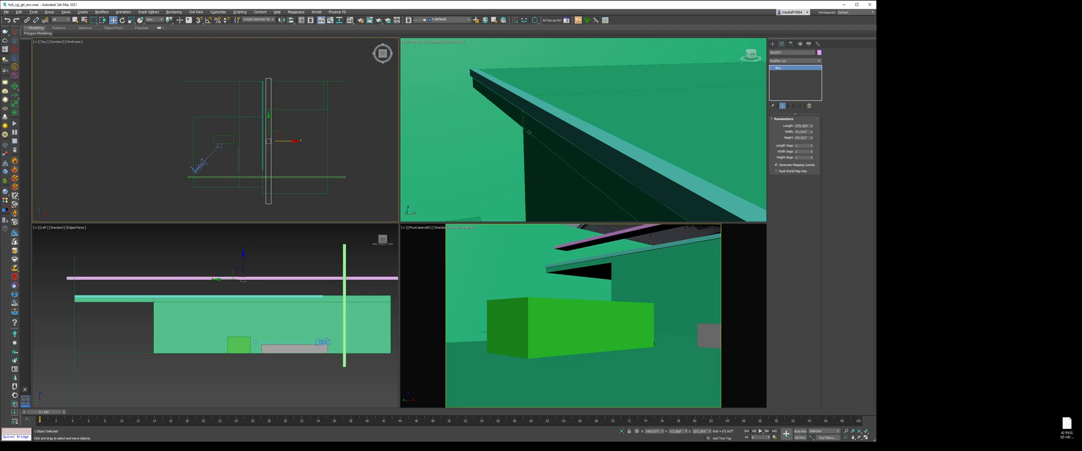
middle_click_drag(227, 262, 232, 288)
left_click_drag(252, 285, 252, 282)
Clone the beam sideways as 19 evenly spaced instances across the room
left_click(282, 141)
mouse_move(286, 141)
left_mouse_down()
mouse_move(333, 142)
mouse_move(316, 141)
left_mouse_up()
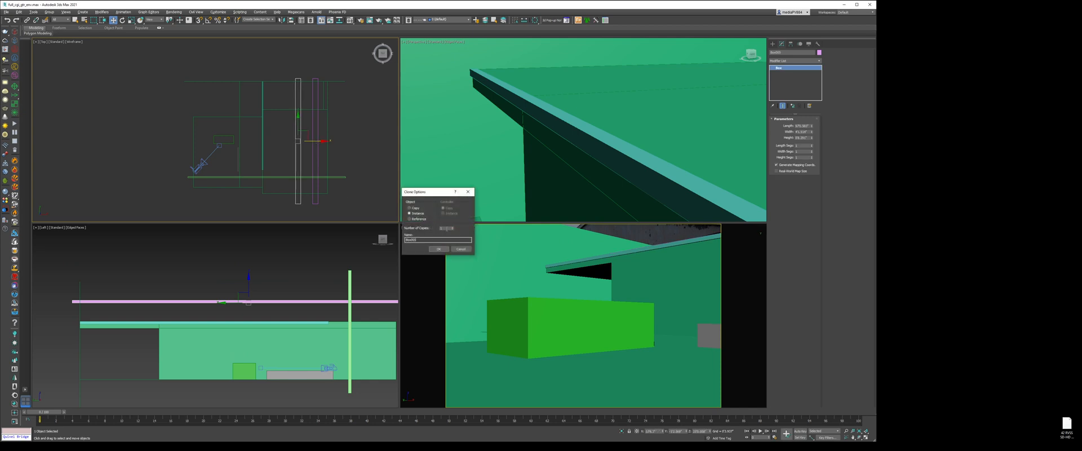
double_click(447, 229)
type("19")
left_click(440, 249)
Delete the surplus beams that extend past the camera side of the room
scroll(351, 121, "down", 3)
left_click(119, 97)
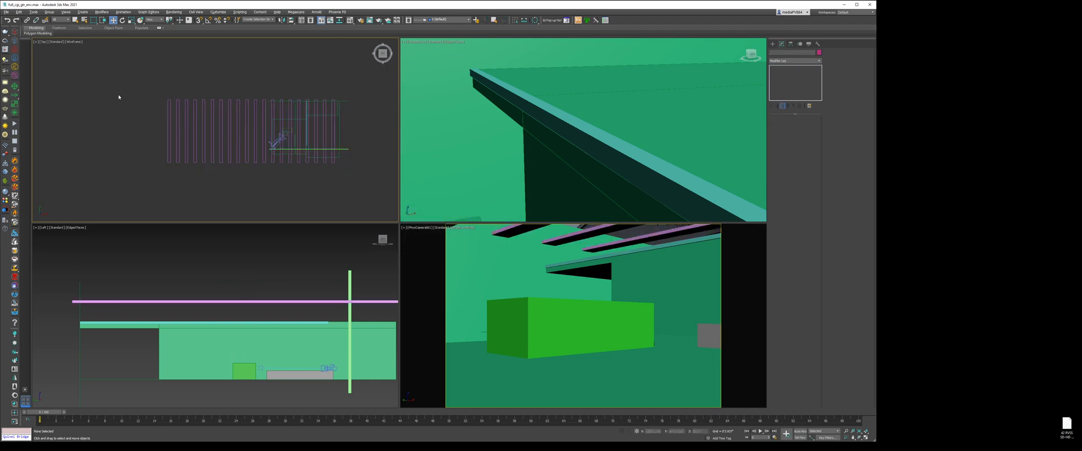
mouse_move(225, 123)
left_mouse_down()
mouse_move(262, 113)
mouse_move(241, 131)
left_mouse_up()
key("Delete")
key("Delete")
scroll(268, 116, "up", 3)
key("Delete")
middle_click_drag(347, 129, 280, 126)
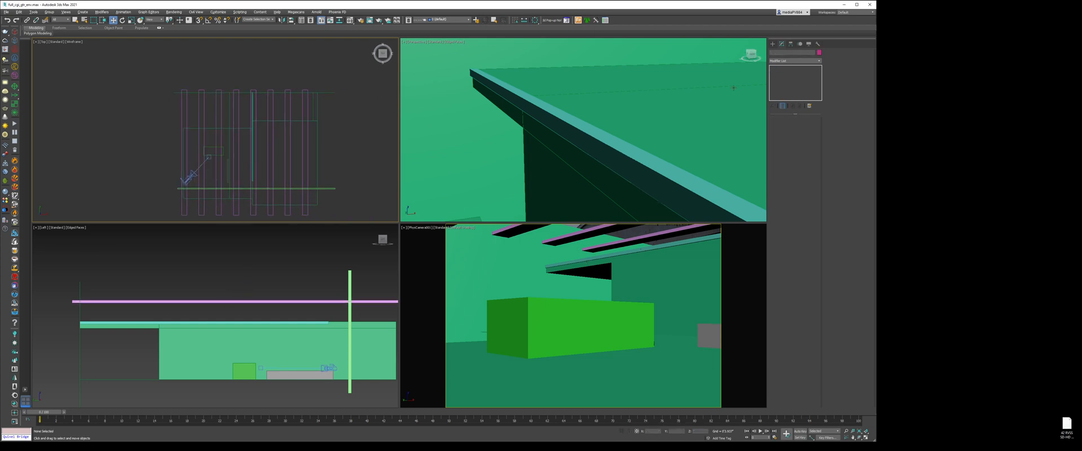
Create a flat box covering all the beams in the top view and raise it above them as a roof slab
left_click(773, 44)
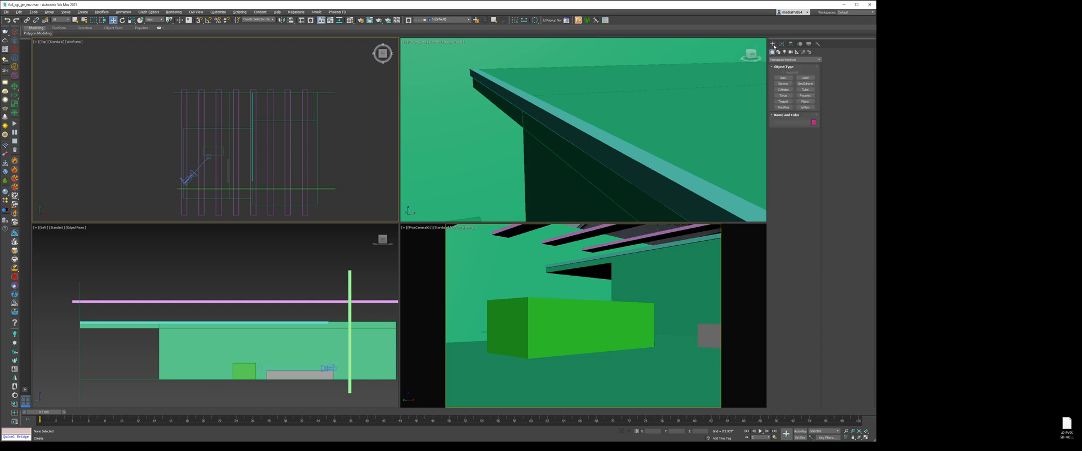
left_click(783, 77)
middle_click_drag(219, 130, 203, 94)
left_click_drag(153, 53, 319, 181)
left_click(319, 179)
key("w")
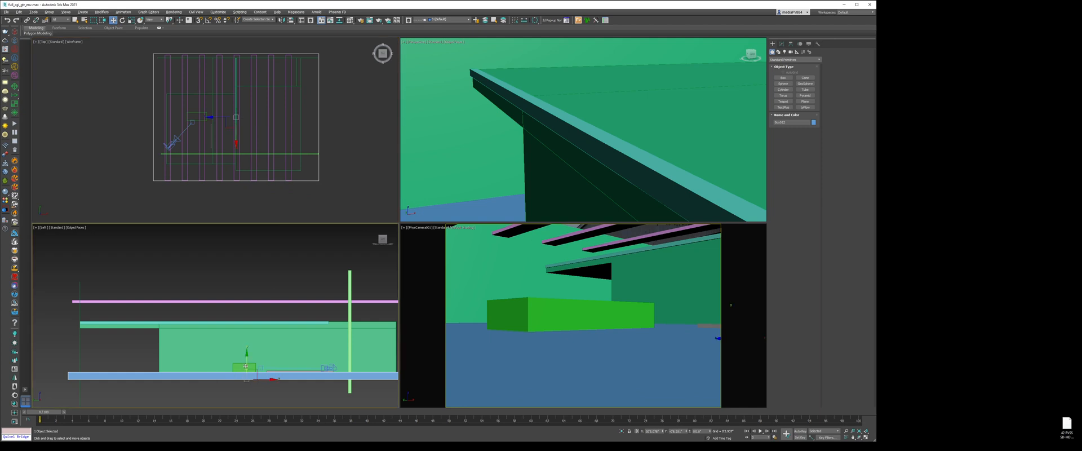
left_click_drag(256, 365, 256, 268)
left_click(262, 257)
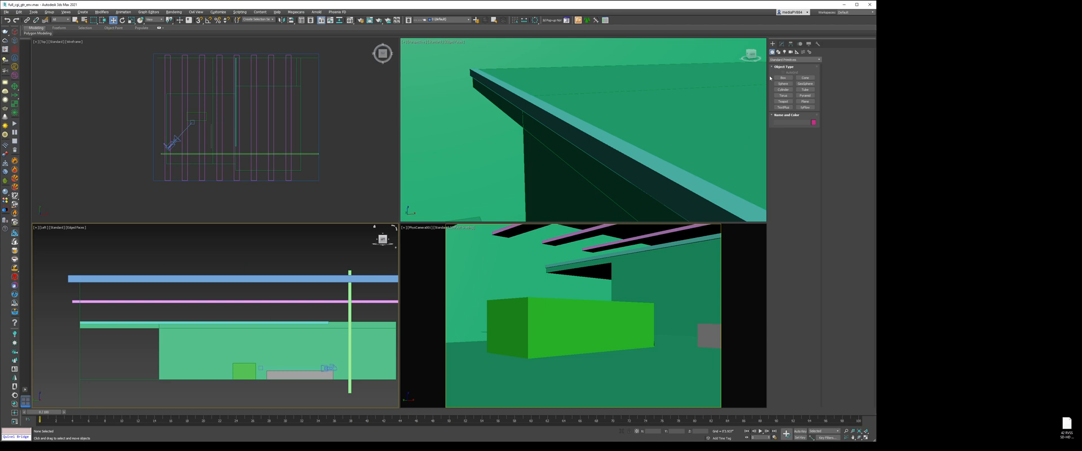
Draw a zigzag spline across the room in the front view, horizontal on both sides with a stepped dip in the middle
left_click(779, 51)
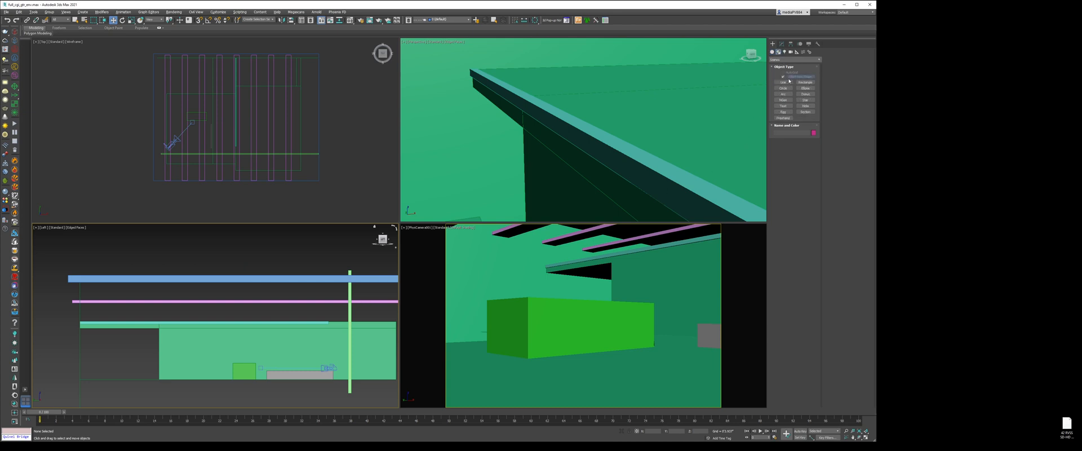
left_click(783, 83)
key("f")
key("F3")
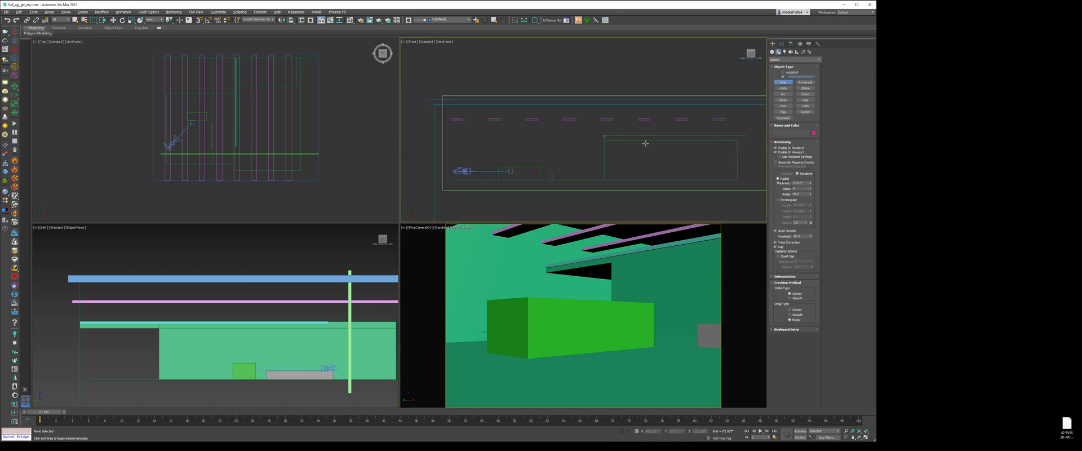
left_click(744, 149)
left_click(587, 148)
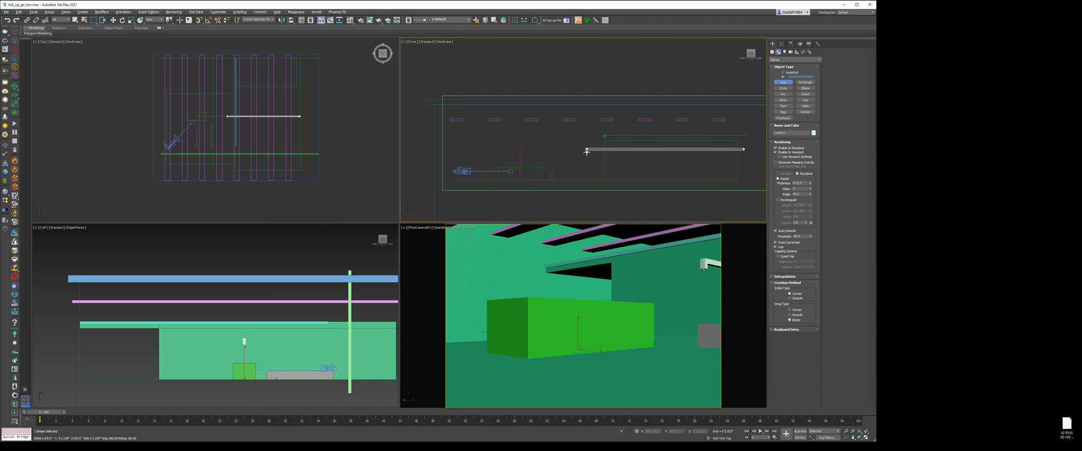
left_click(570, 164)
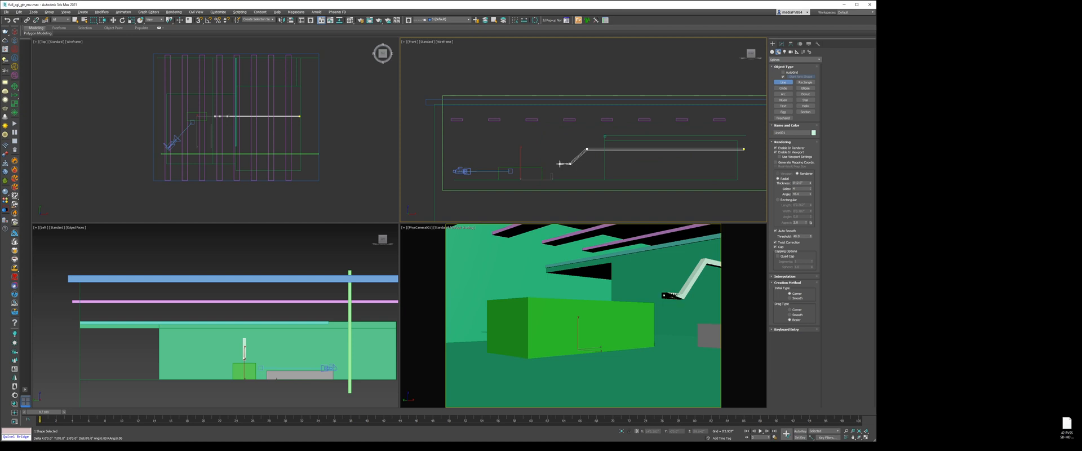
left_click(563, 163)
left_click(557, 159)
left_click(539, 158)
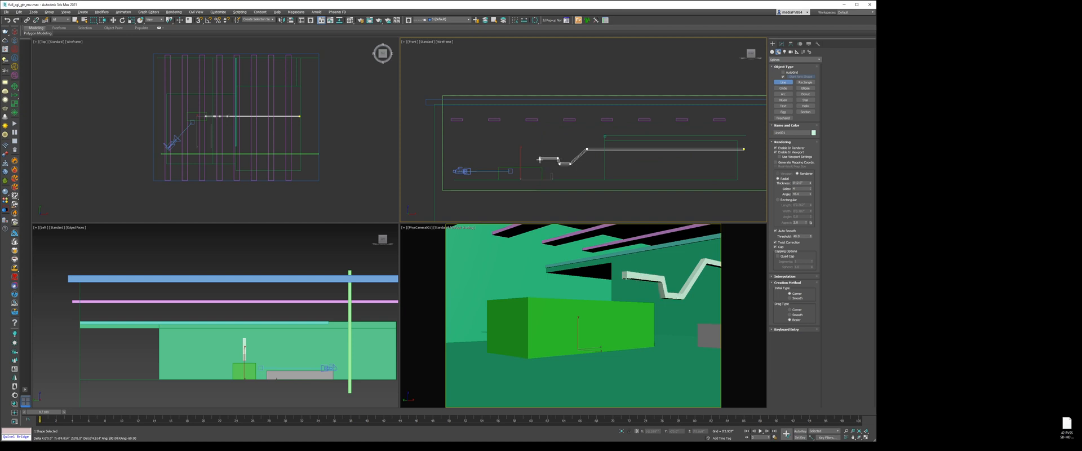
left_click(533, 143)
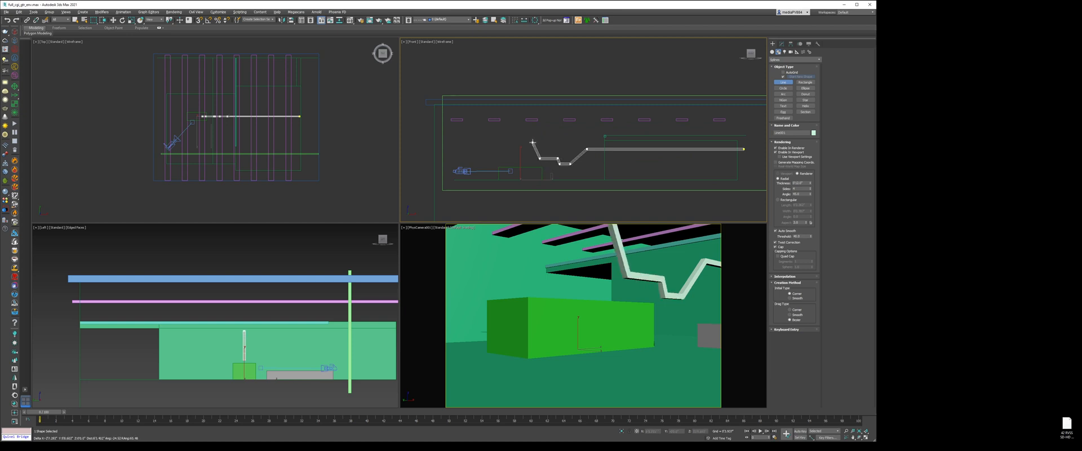
left_click(449, 142)
right_click(507, 154)
Move the zigzag line in the top view back to the room's rear wall
key("w")
middle_click_drag(216, 107, 213, 130)
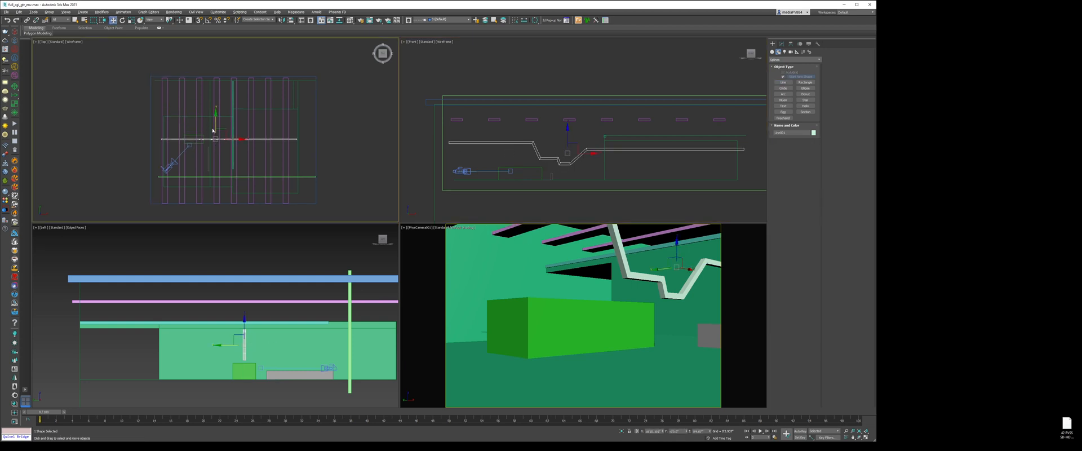
left_click_drag(214, 128, 223, 70)
Turn off the line's renderable and viewport thickness and apply a Sweep modifier to it
key("2")
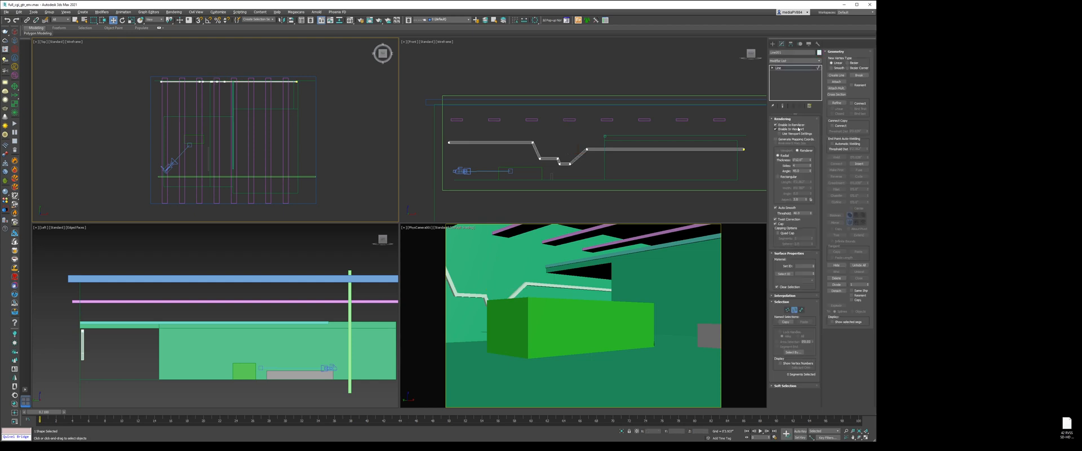
left_click(798, 128)
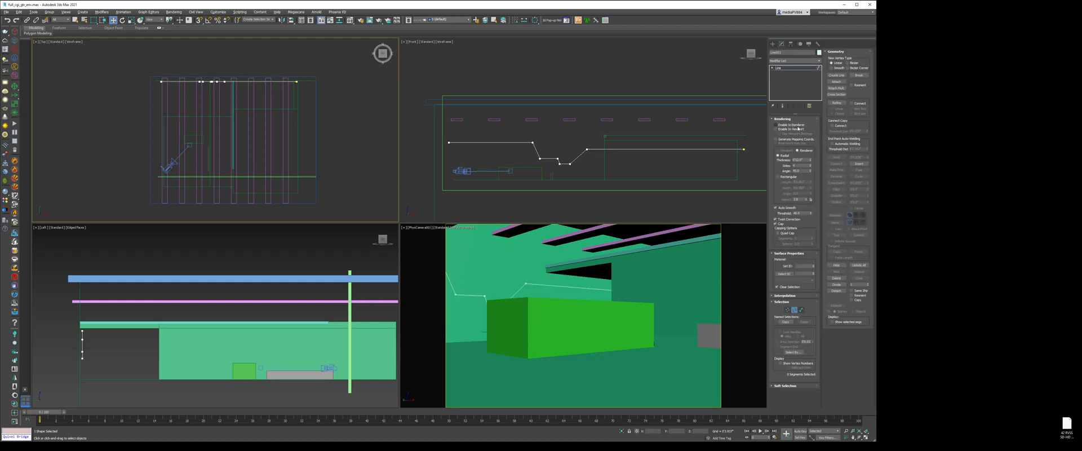
left_click(791, 68)
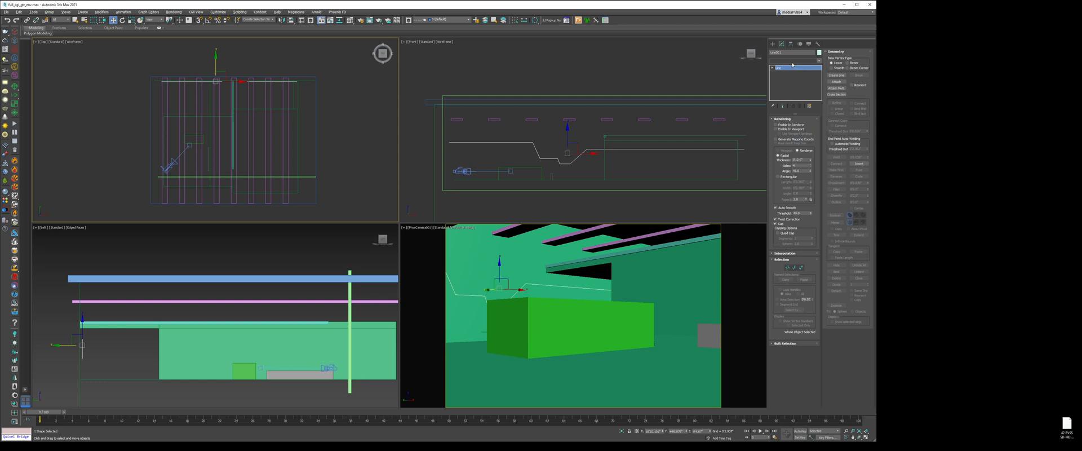
left_click(793, 63)
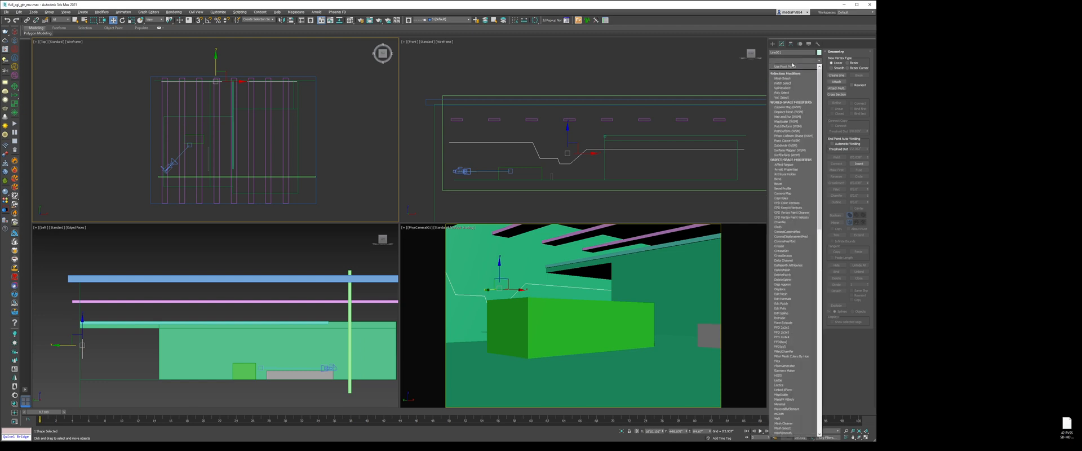
scroll(793, 64, "up", 2)
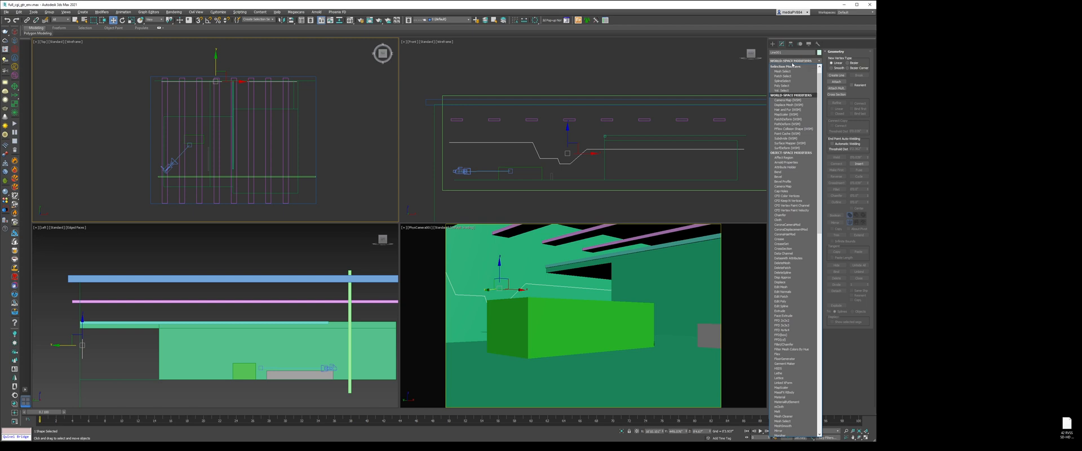
type("sweep")
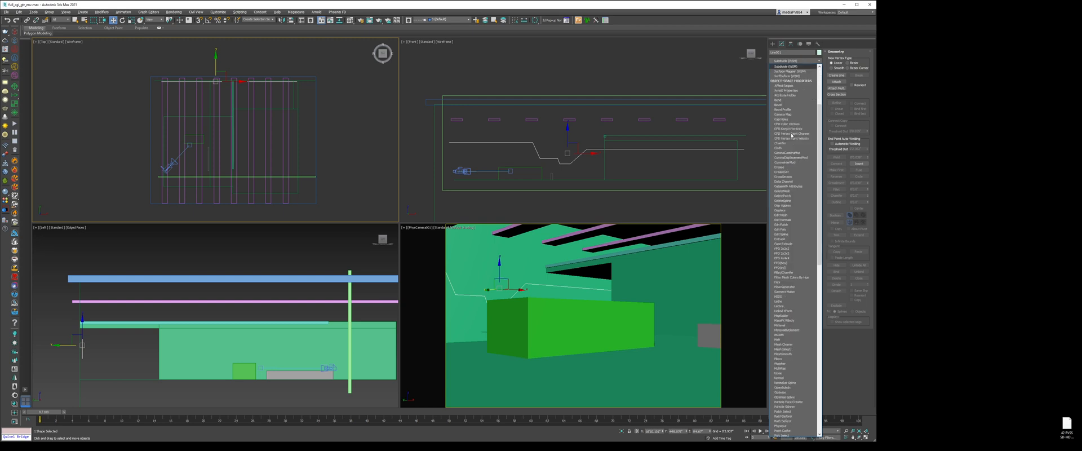
key("Return")
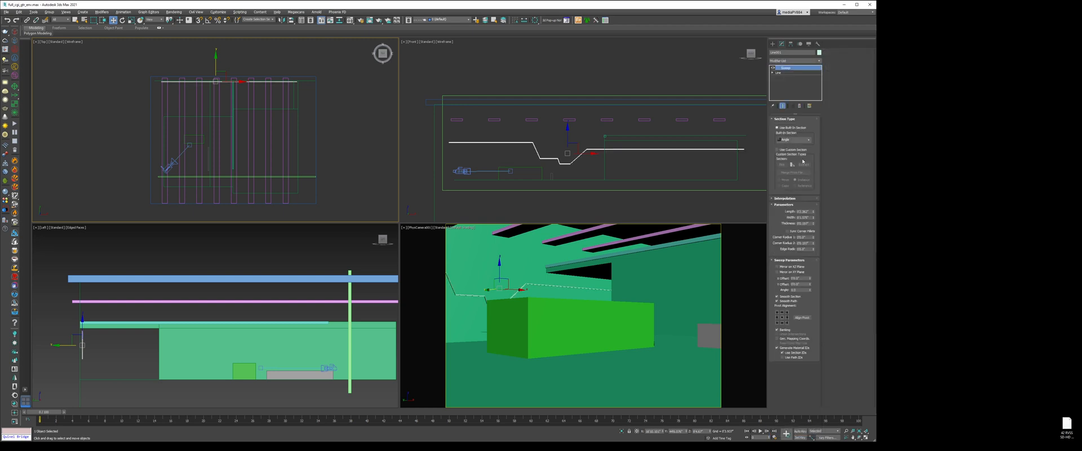
Switch the sweep to the built-in Bar section and adjust its dimensions into a broad flat band
left_click(796, 139)
left_click(789, 148)
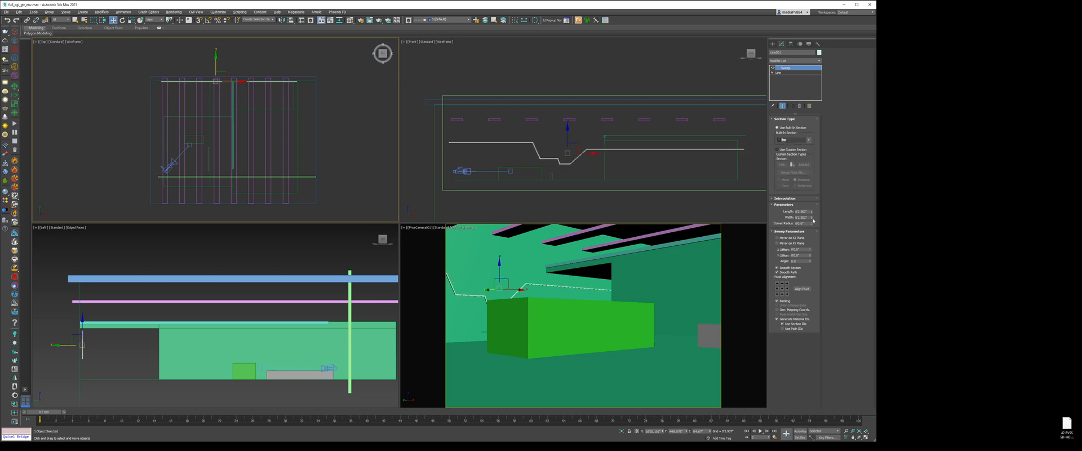
left_click_drag(812, 214, 810, 104)
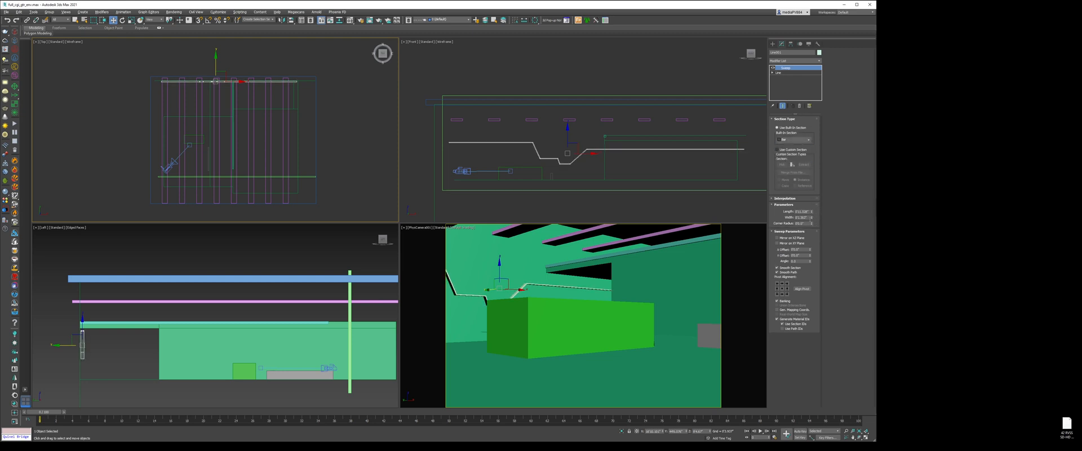
left_click_drag(812, 219, 768, 244)
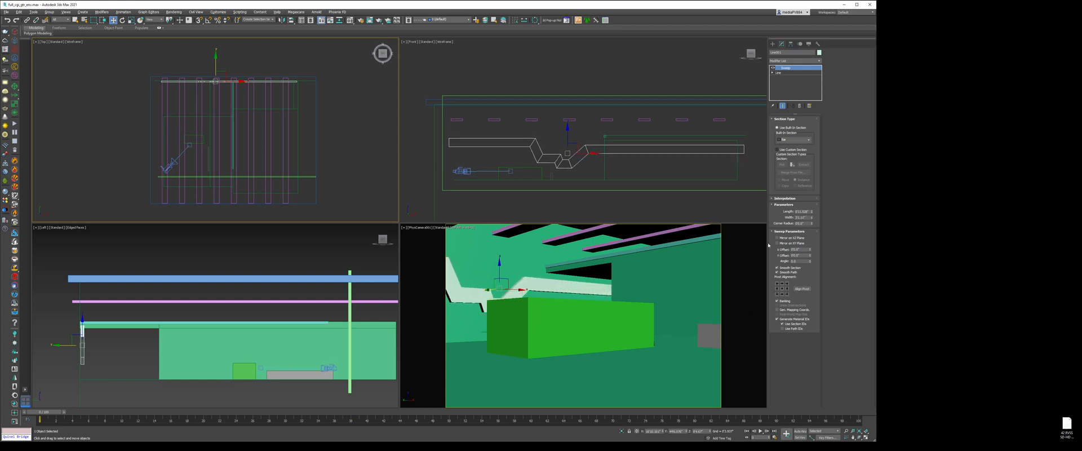
left_click_drag(808, 172, 814, 243)
Shift the swept band backward in the left view until its front face meets the rear wall's edge
middle_click_drag(222, 332, 270, 329)
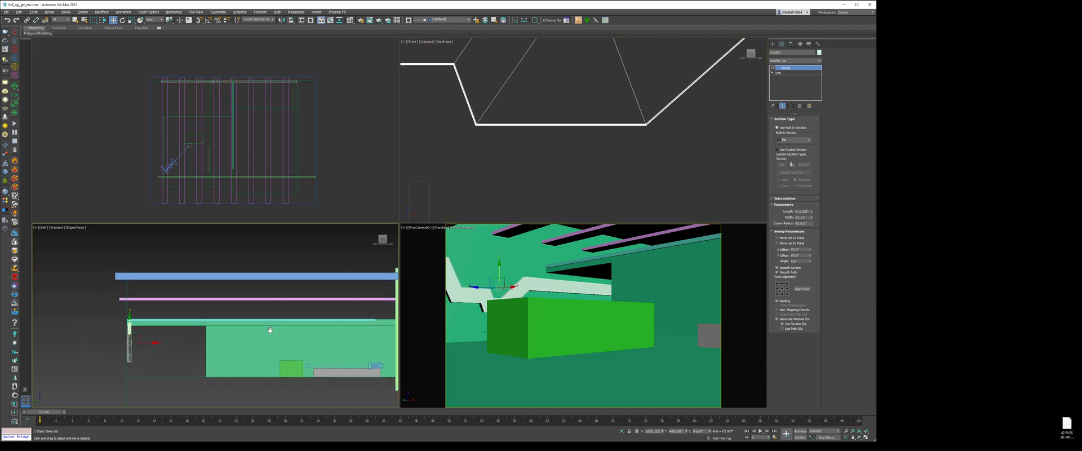
scroll(129, 339, "up", 8)
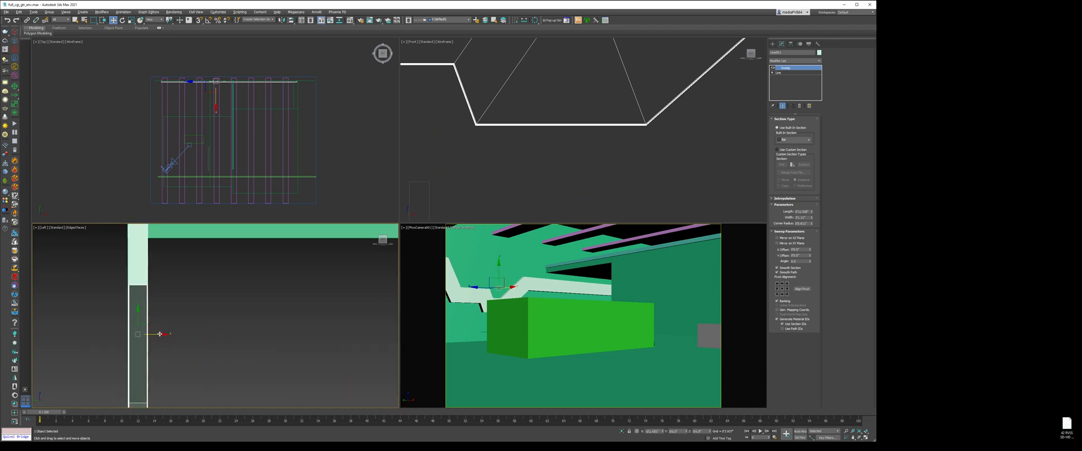
mouse_move(160, 334)
left_mouse_down()
mouse_move(133, 338)
mouse_move(142, 343)
left_mouse_up()
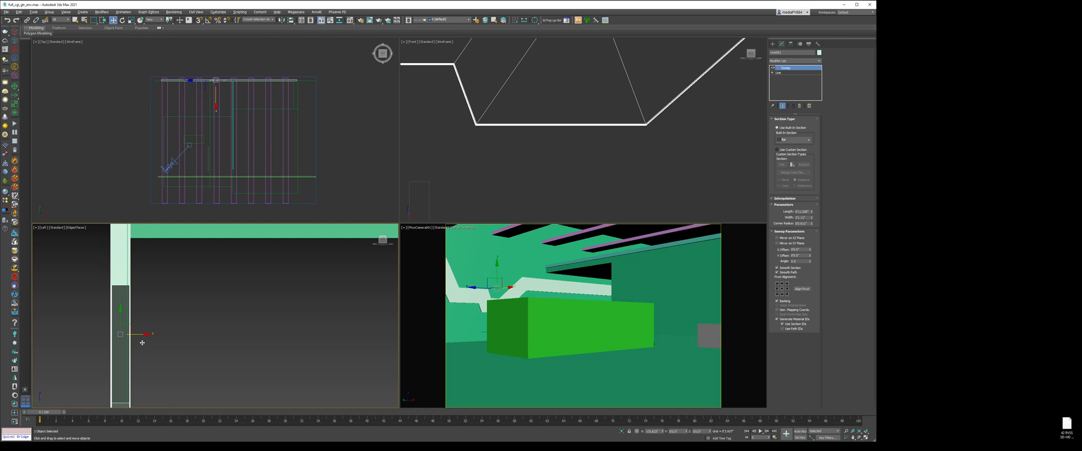
left_click(180, 356)
Try refining and chamfering the line's vertex at the top of the long slope, and undo the change
scroll(585, 104, "down", 5)
left_click(590, 92)
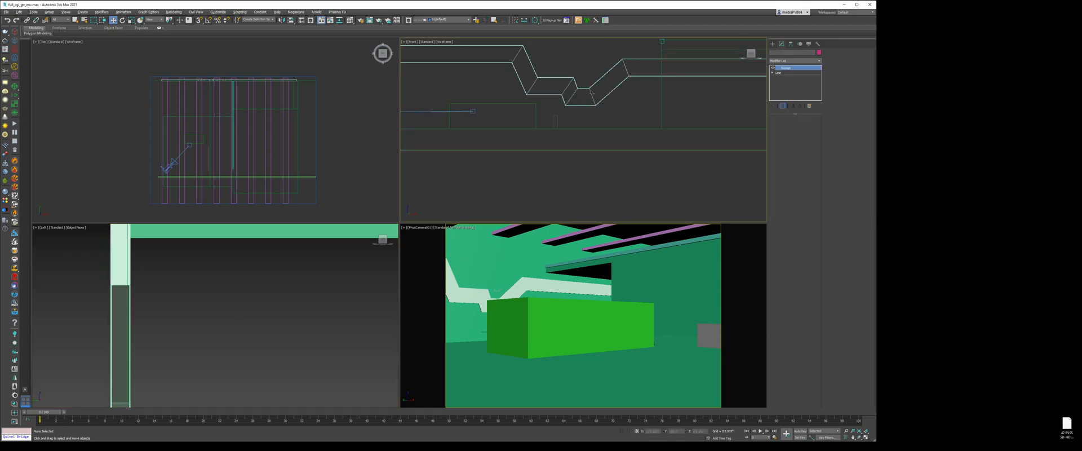
key("1")
scroll(613, 95, "up", 3)
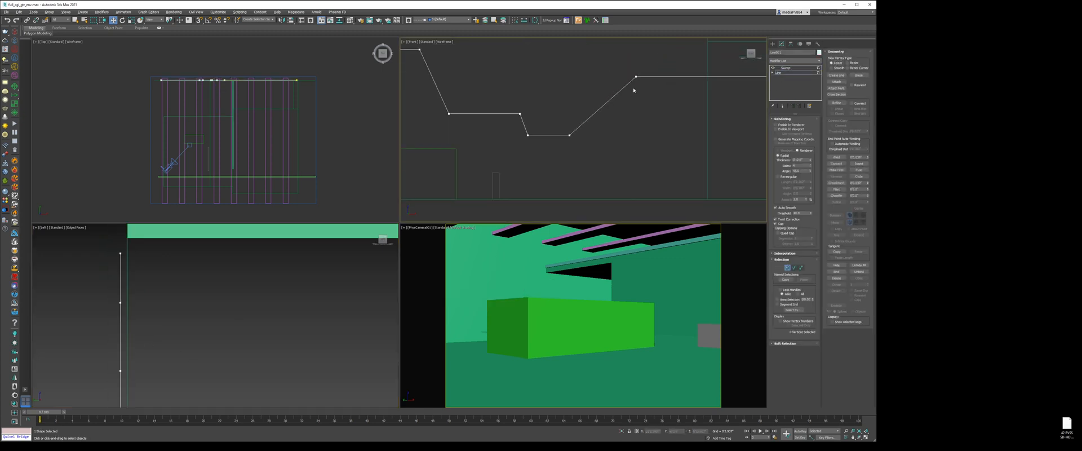
left_click(837, 103)
scroll(658, 78, "up", 2)
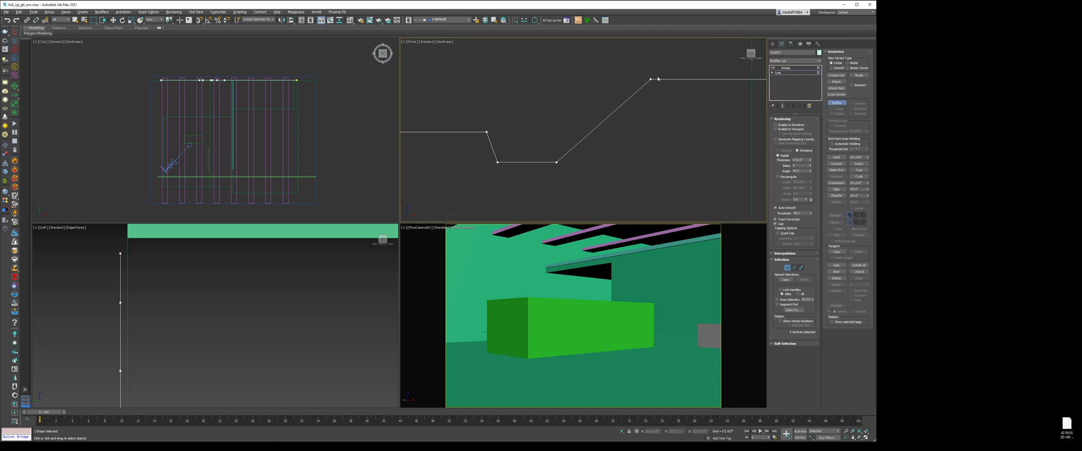
left_click(649, 81)
right_click(654, 86)
left_click(651, 80)
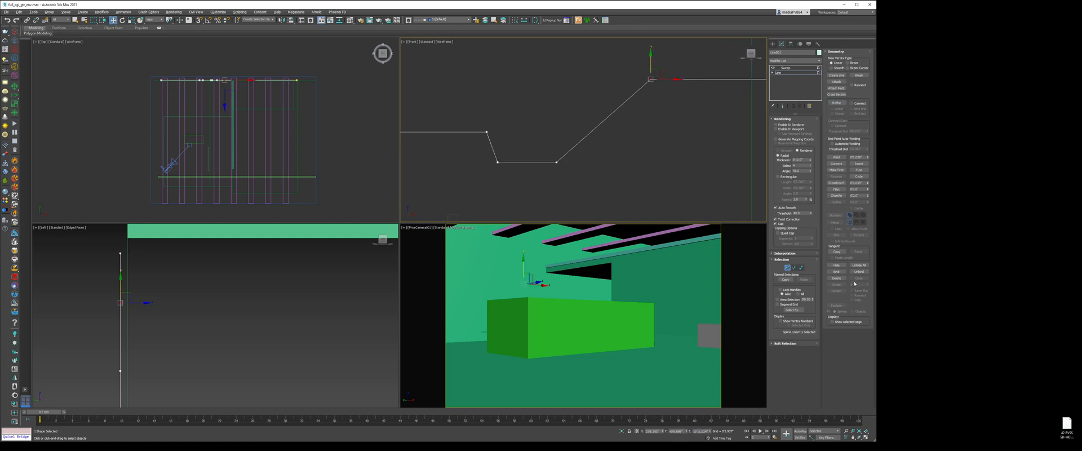
left_click(674, 106)
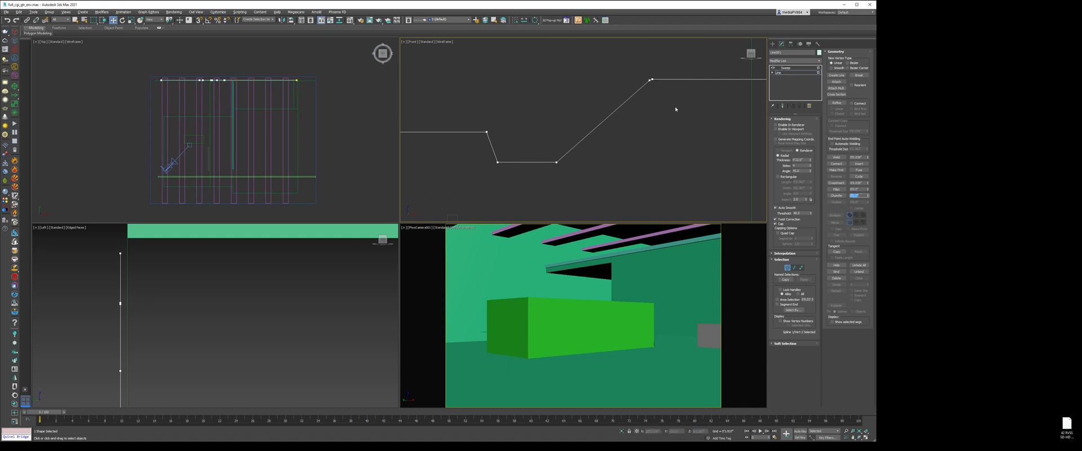
scroll(653, 82, "up", 5)
key("ctrl+z")
key("ctrl+z")
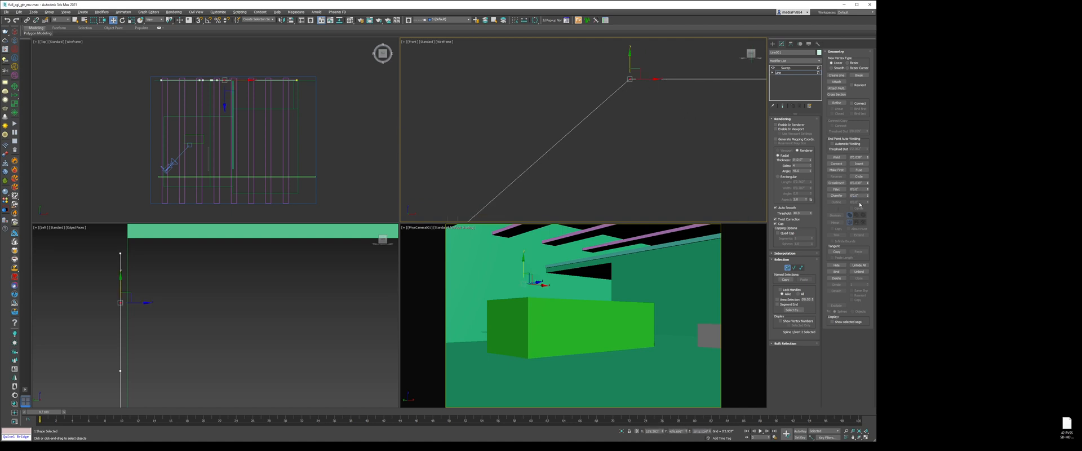
Try a larger chamfer on the vertex at the top of the slope and delete the short segment it creates
left_click_drag(868, 198, 867, 184)
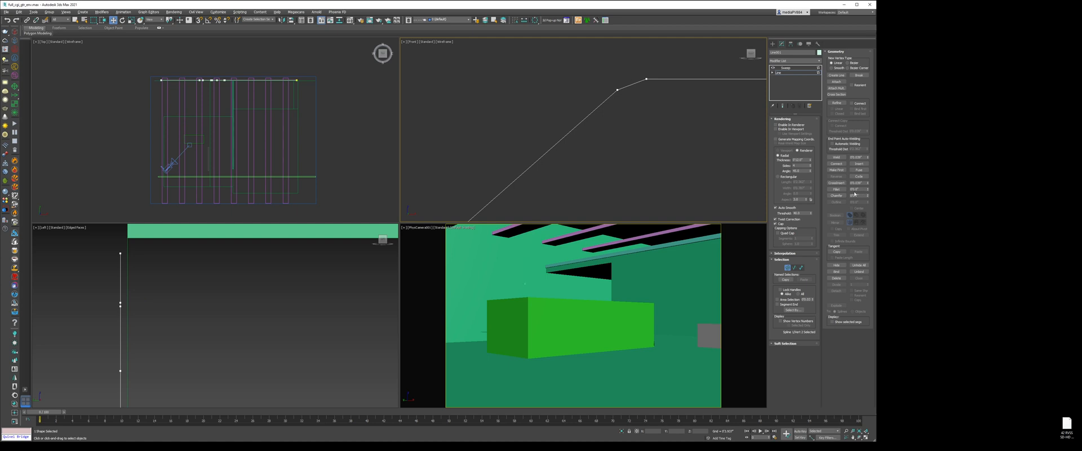
key("2")
left_click(631, 84)
key("Delete")
left_click(801, 69)
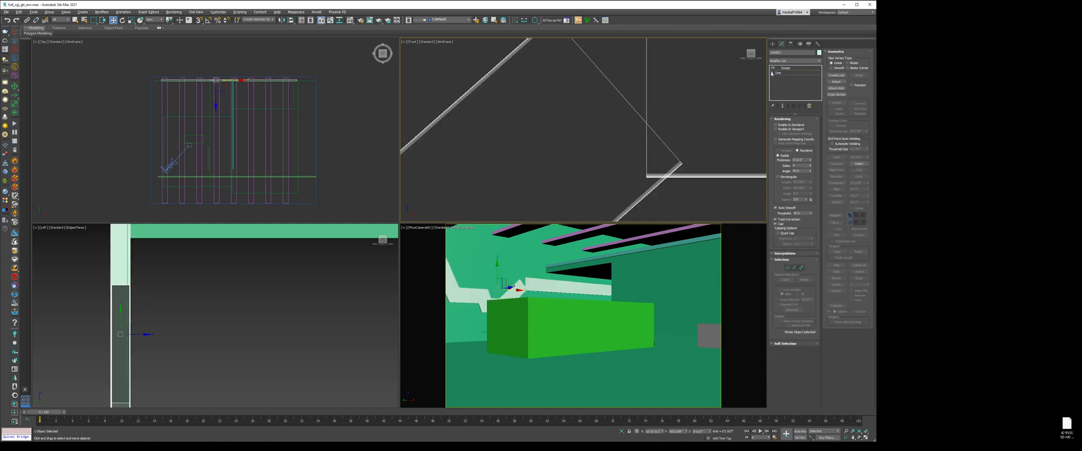
scroll(638, 102, "down", 3)
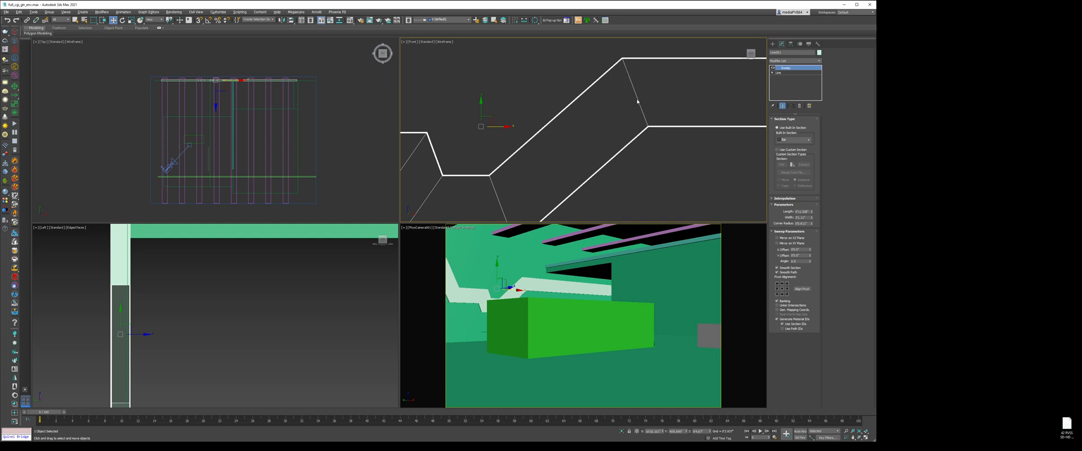
scroll(662, 119, "down", 4)
left_click(664, 128)
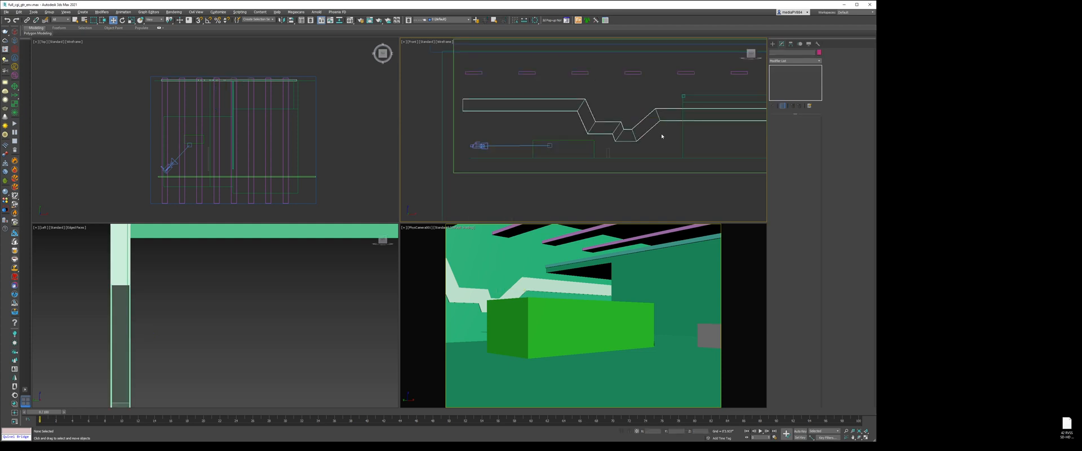
Hide the car-sized box and display the camera view in wireframe over the background photo
left_click(615, 324)
right_click(614, 325)
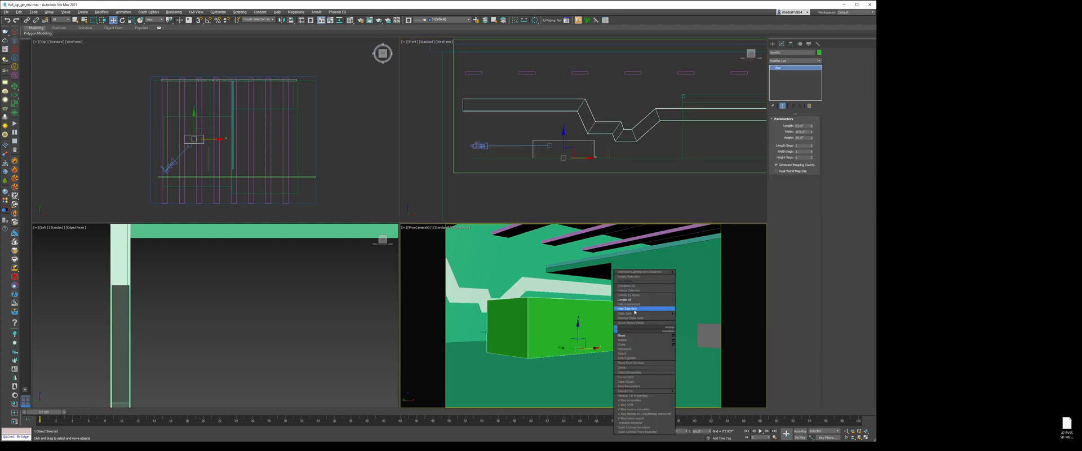
left_click(629, 309)
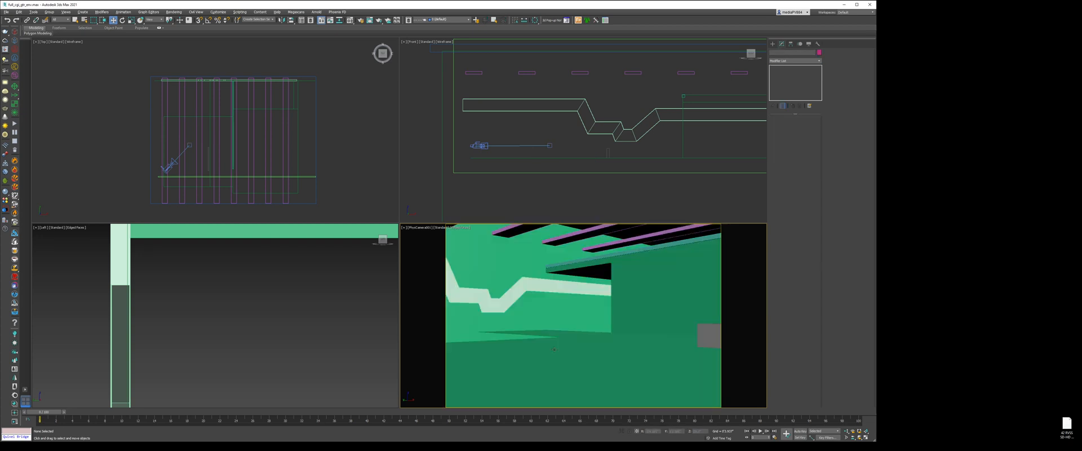
key("F3")
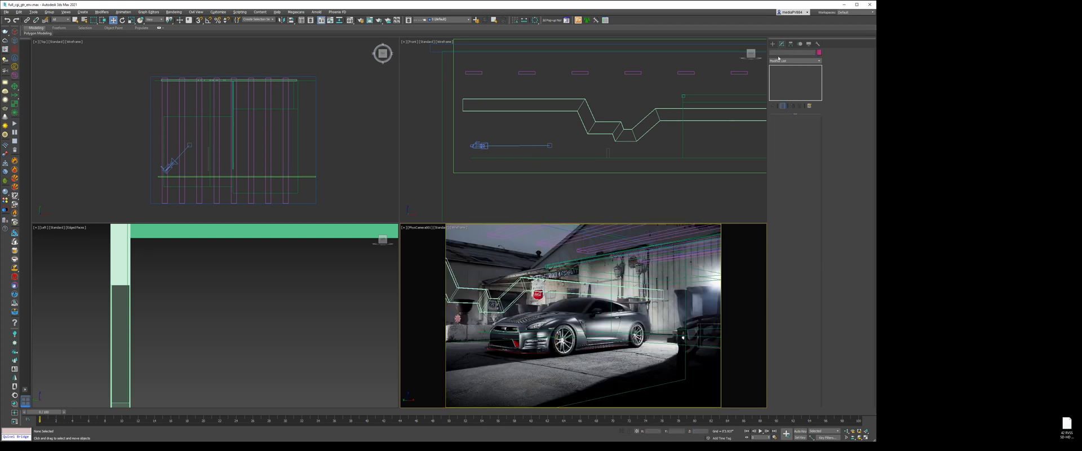
Create a linear shape from the two edges of the floor mesh's corner at the inset opening
middle_click_drag(212, 135, 265, 152)
scroll(266, 152, "up", 3)
left_click(280, 119)
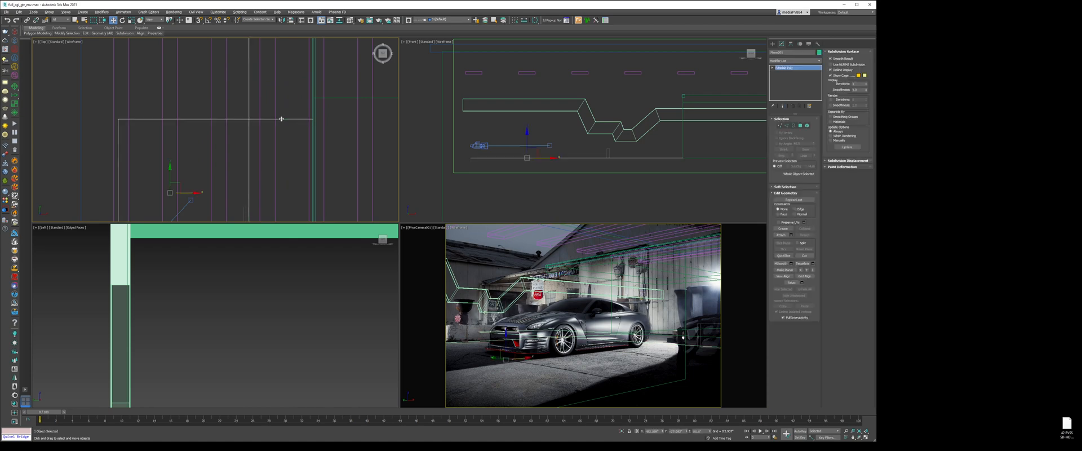
right_click(600, 139)
key("p")
key("F3")
middle_click_drag(595, 154, 654, 164, "alt")
key("2")
left_click(514, 160)
left_click(489, 135, "ctrl")
scroll(489, 141, "down", 4)
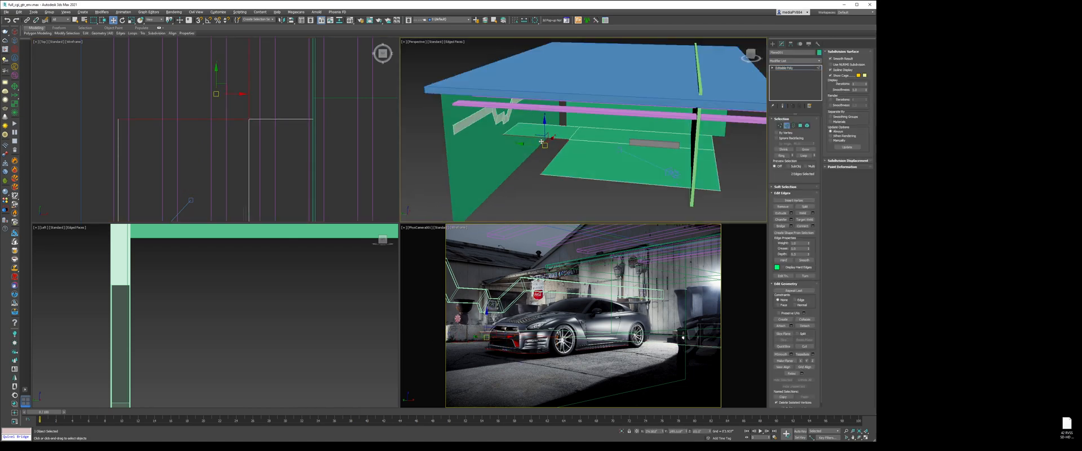
middle_click_drag(490, 141, 496, 119, "alt")
left_click(794, 232)
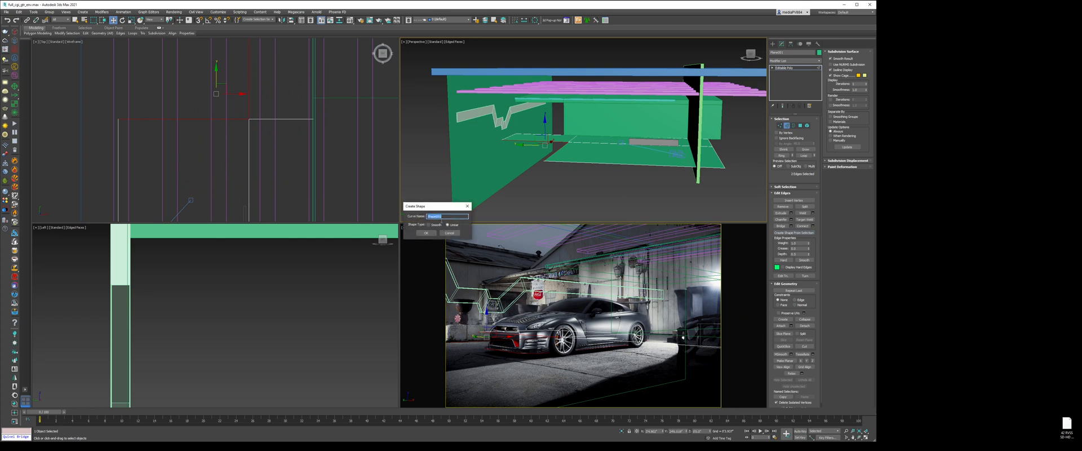
key("Return")
Apply a Sweep modifier with a bar section to the extracted shape, enlarging its width and length into a low L-shaped wall
scroll(482, 79, "up", 3)
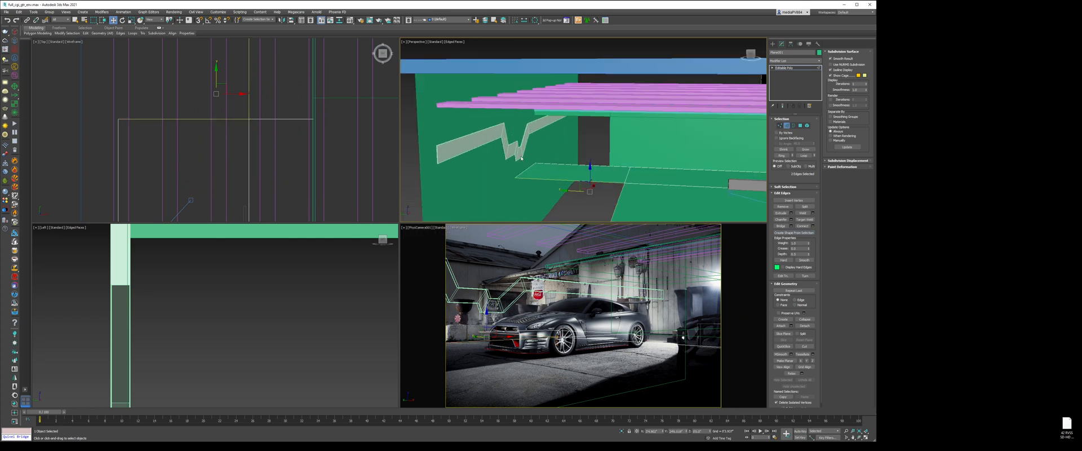
key("F3")
left_click(524, 170)
key("F3")
left_click(619, 182)
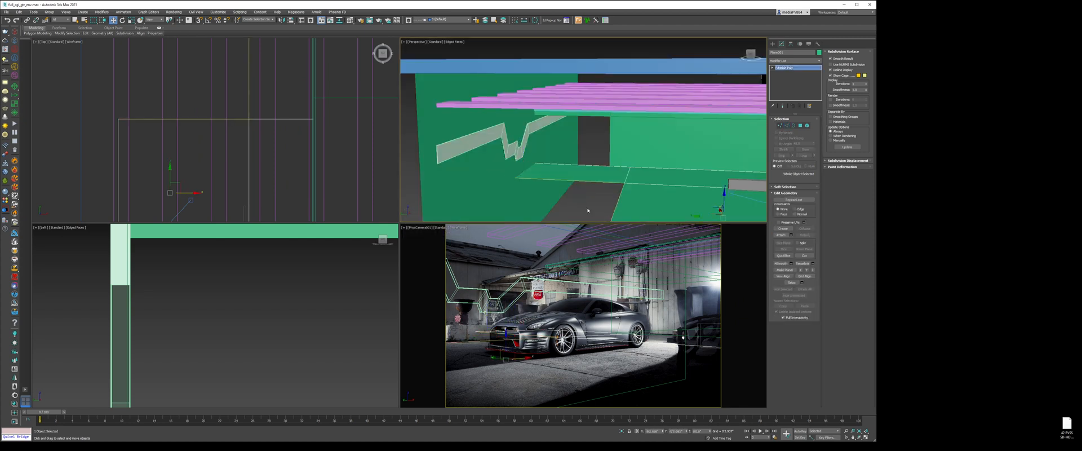
left_click(788, 62)
type("sw")
key("Return")
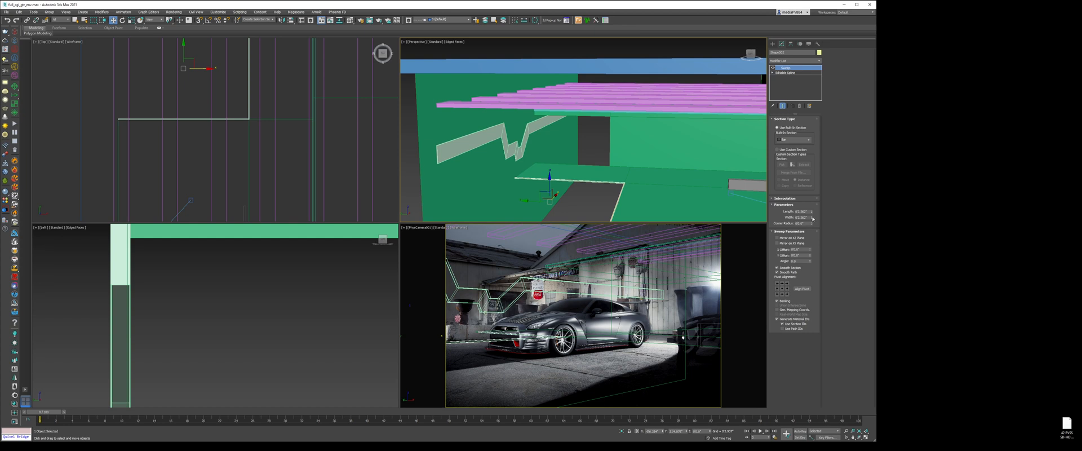
left_click_drag(813, 219, 651, 92)
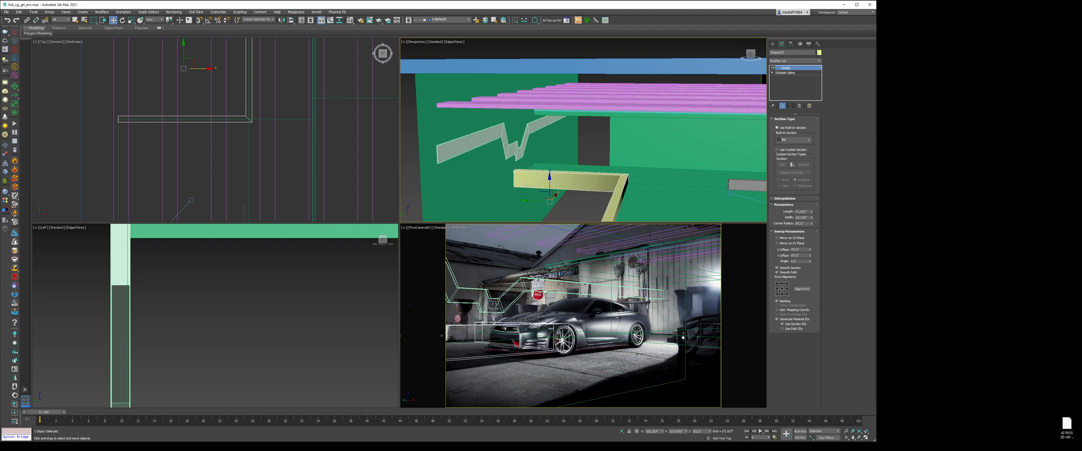
key("F3")
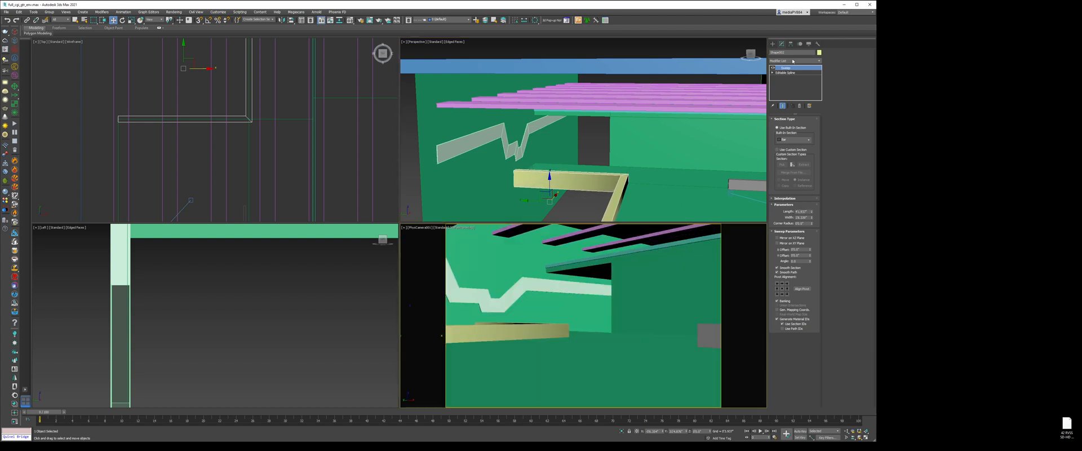
Add a Smooth modifier with Auto Smooth to the L-shaped wall
left_click(793, 61)
left_click(803, 120)
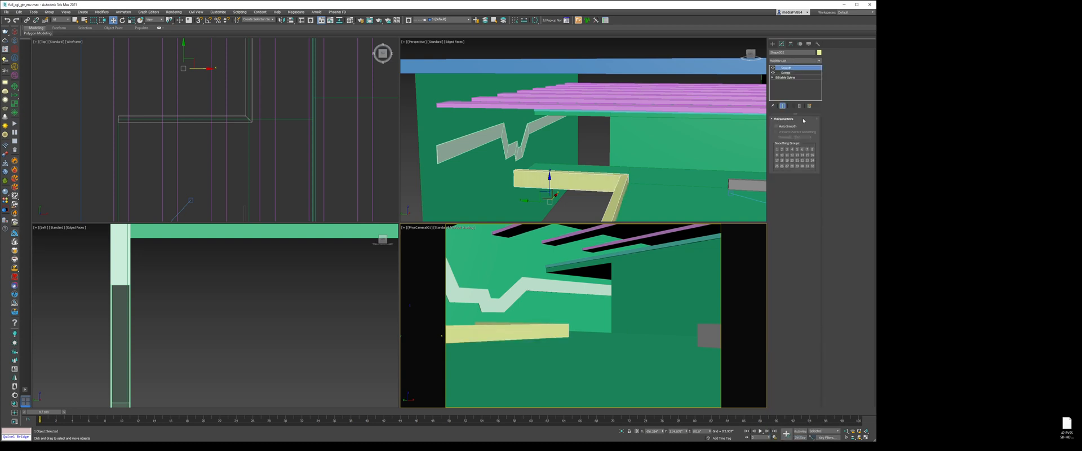
left_click(796, 126)
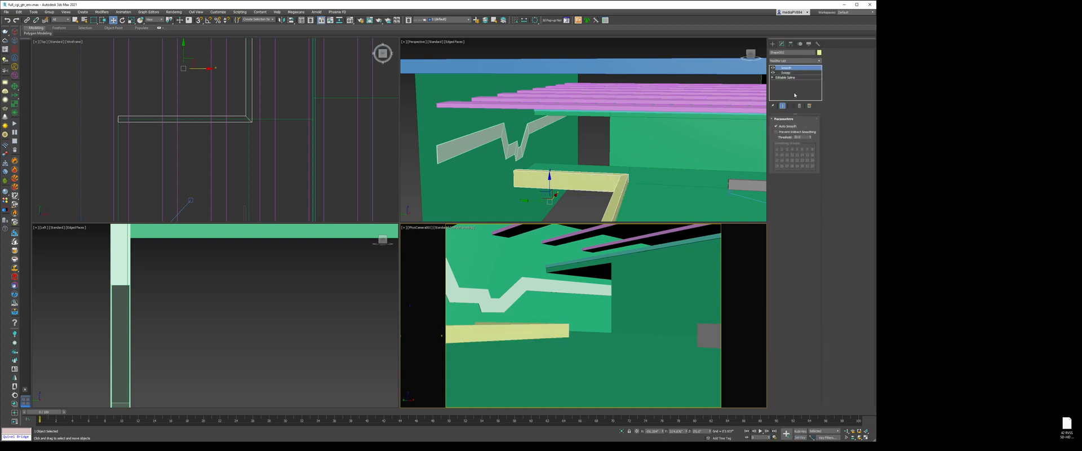
Add a Chamfer modifier to the L-shaped wall with a small bevel amount and deselect the wall
left_click(795, 61)
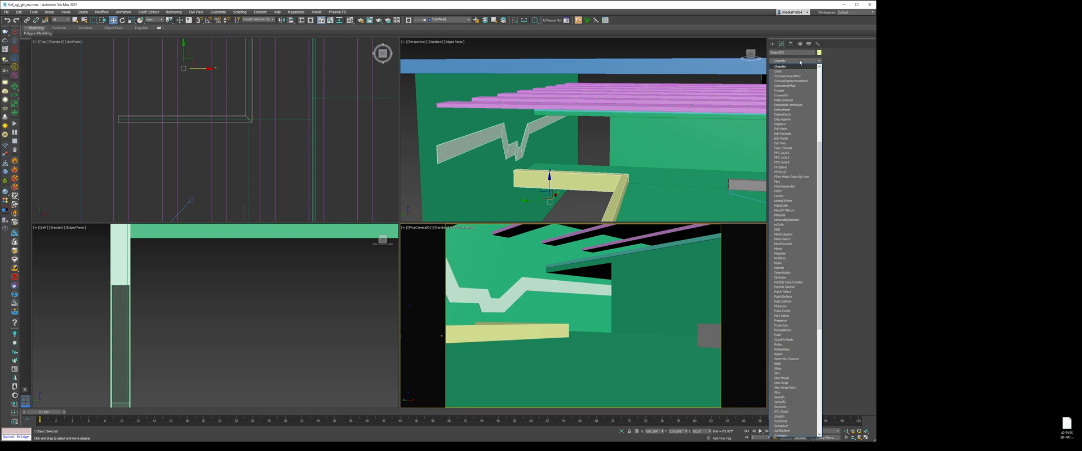
left_click(810, 117)
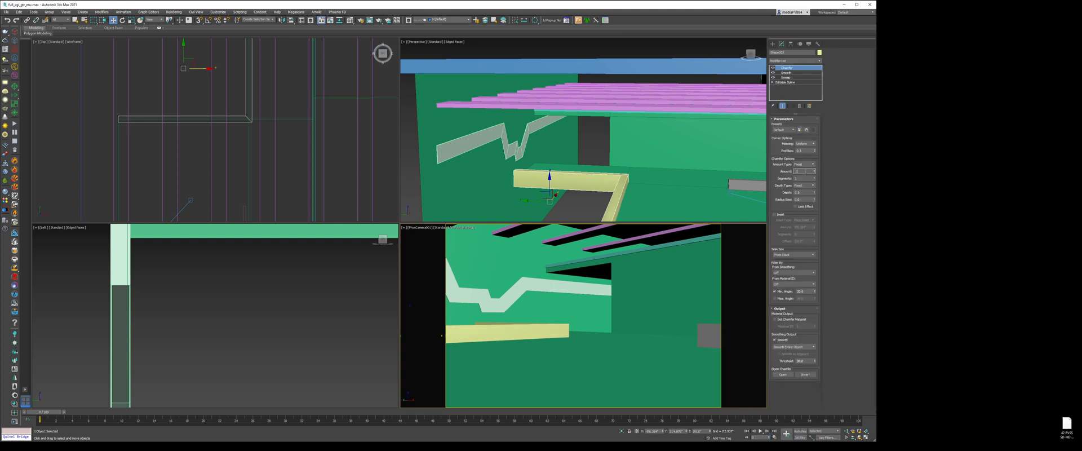
key("Return")
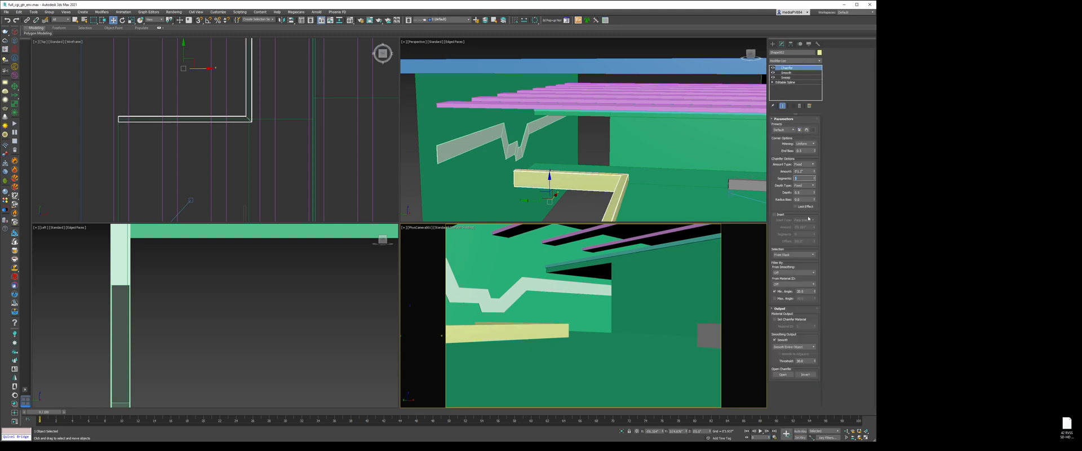
left_click(807, 347)
left_click(795, 358)
left_click(411, 293)
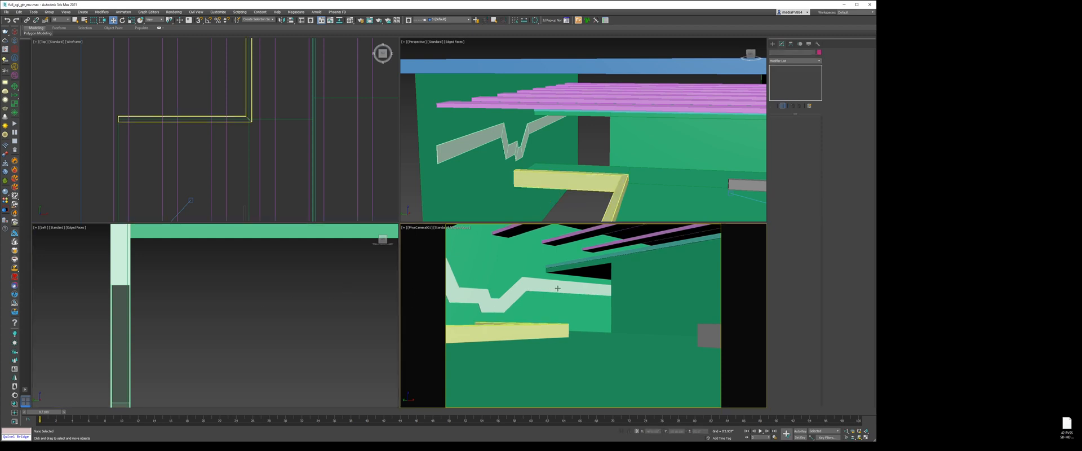
Display the camera view in wireframe over the background photo again
scroll(599, 122, "down", 4)
middle_click_drag(601, 180, 601, 156)
scroll(599, 123, "up", 5)
scroll(563, 161, "down", 1)
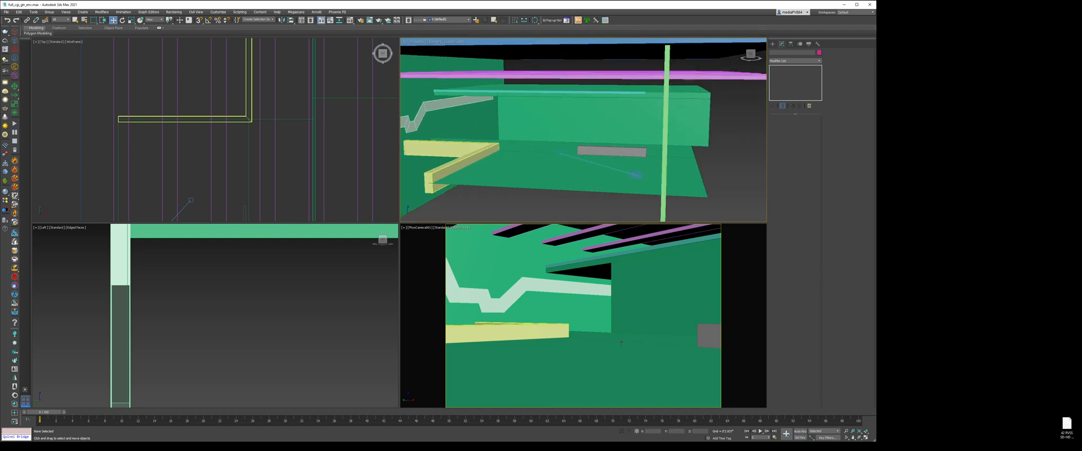
key("F3")
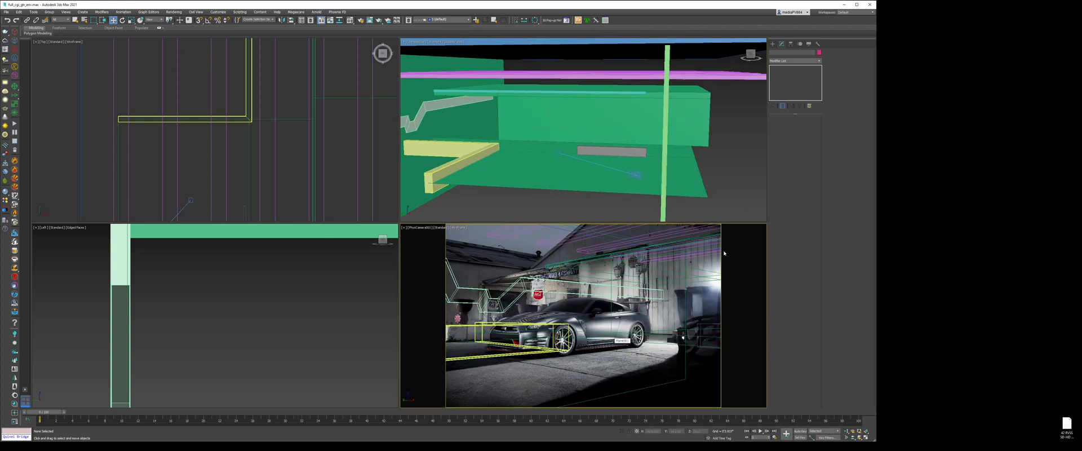
Draw an open winding line in the top view from beside the L-shaped wall, past the grey box and across the floor toward the camera
left_click(774, 43)
left_click(779, 51)
left_click(784, 82)
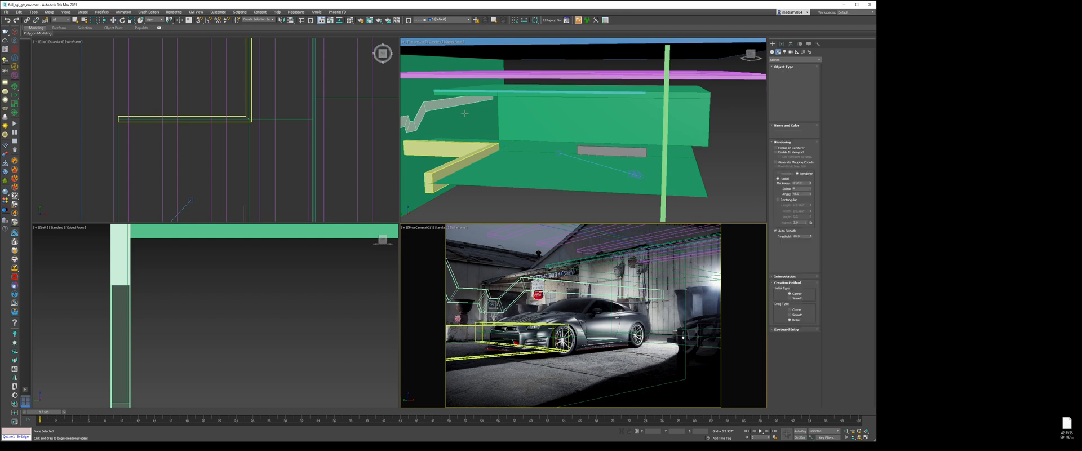
scroll(257, 105, "down", 1)
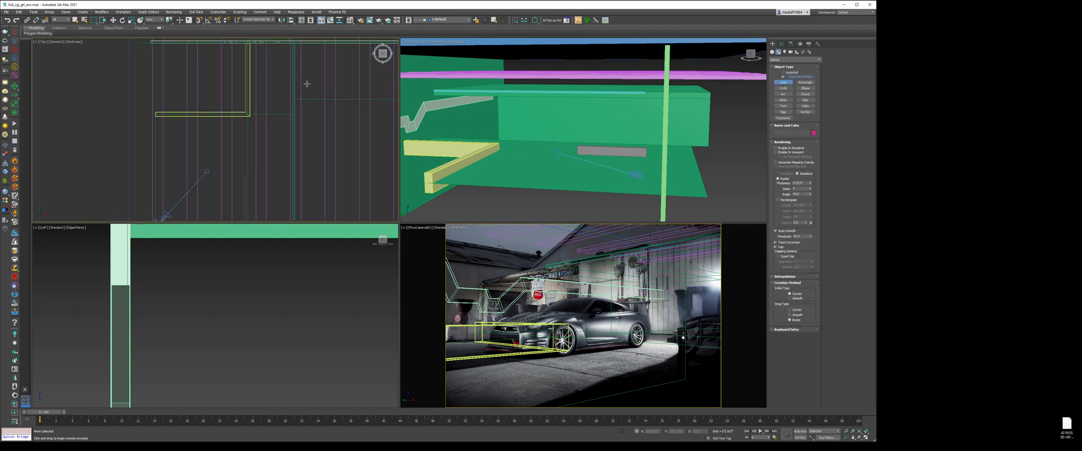
left_click(280, 87)
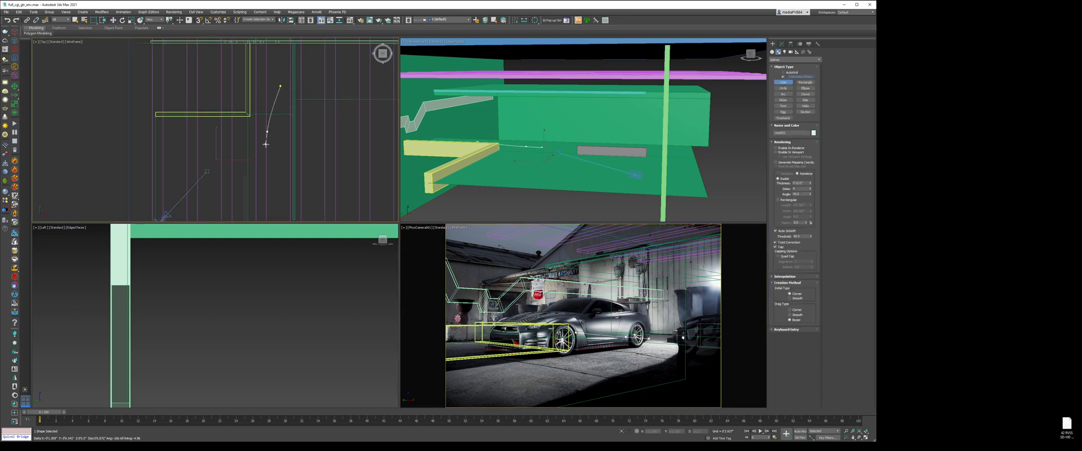
left_click(273, 172)
left_click(252, 188)
left_click(244, 187)
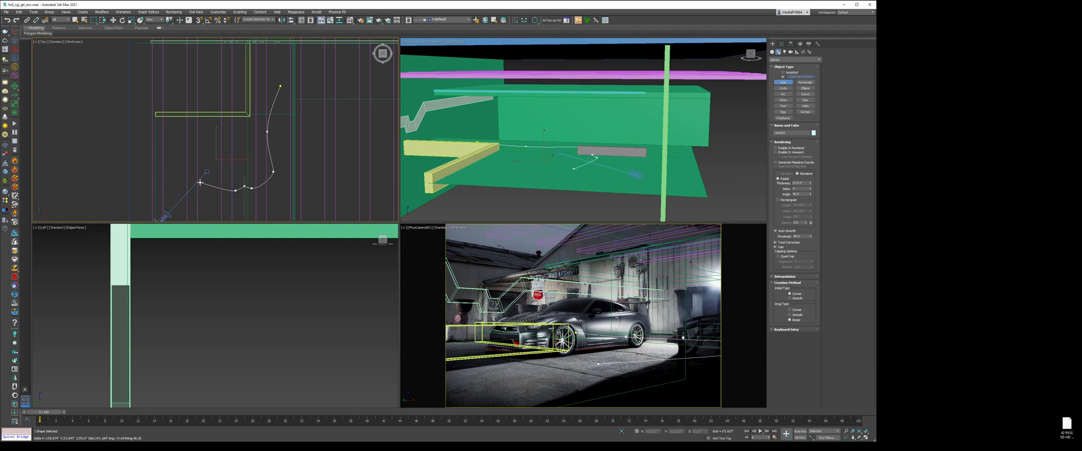
left_click(197, 187)
left_click(160, 183)
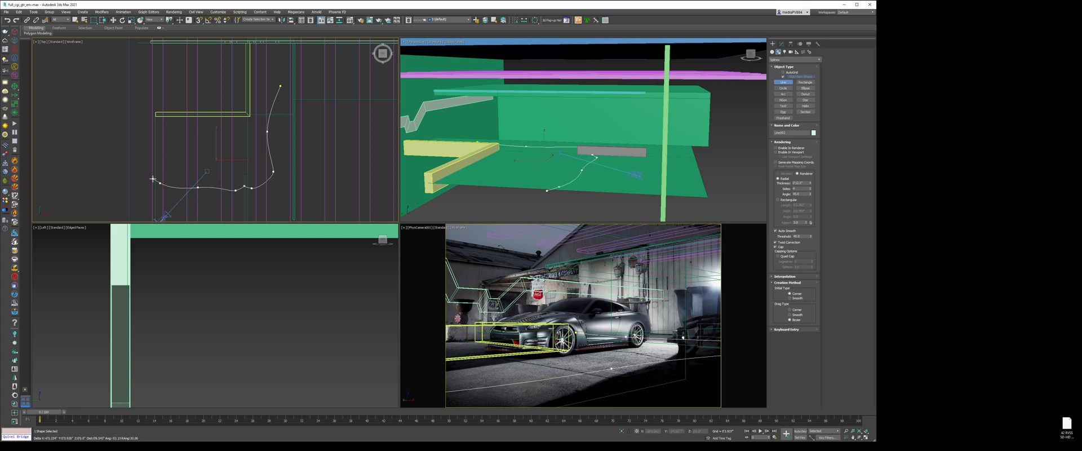
right_click(145, 172)
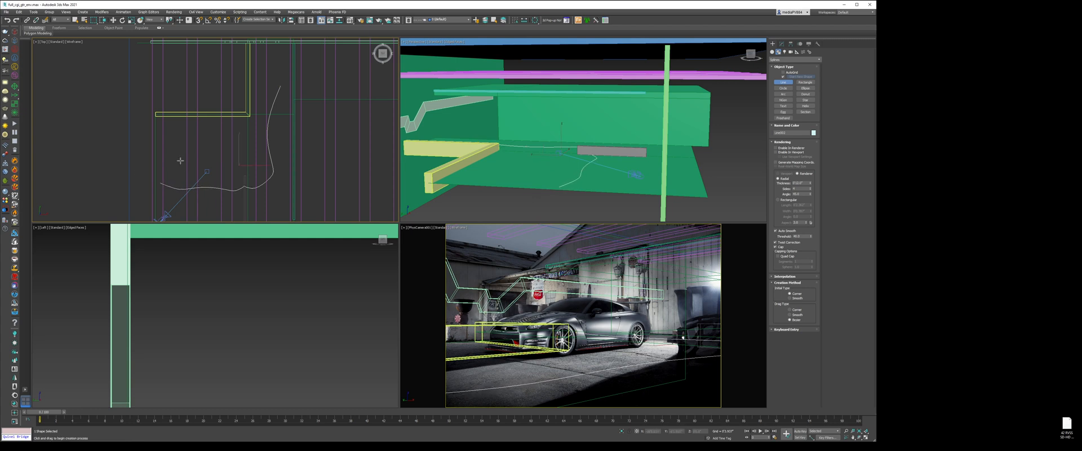
Select the vertex at the line's small kink and examine its position against the grey box in the left view
key("w")
right_click(506, 305)
right_click(246, 192)
key("1")
scroll(248, 191, "up", 5)
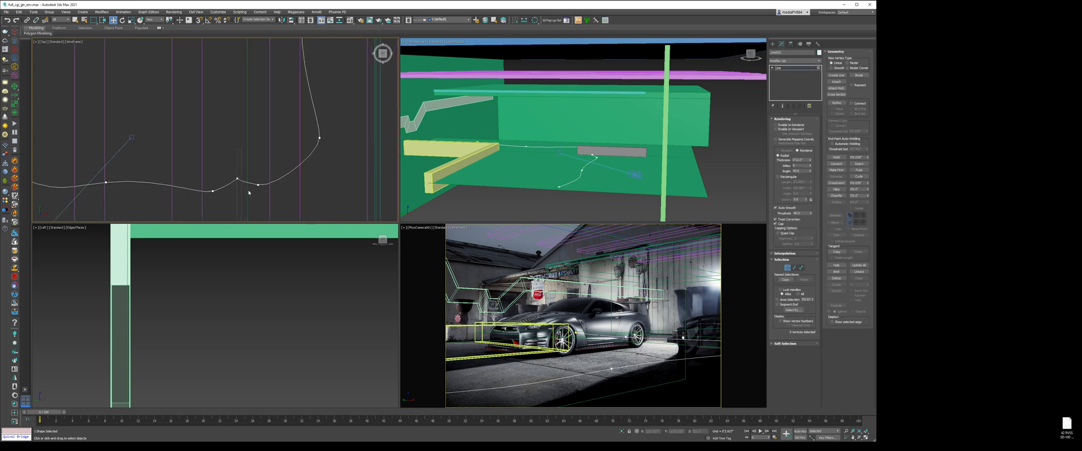
left_click_drag(246, 171, 230, 198)
scroll(209, 319, "down", 8)
scroll(332, 328, "up", 8)
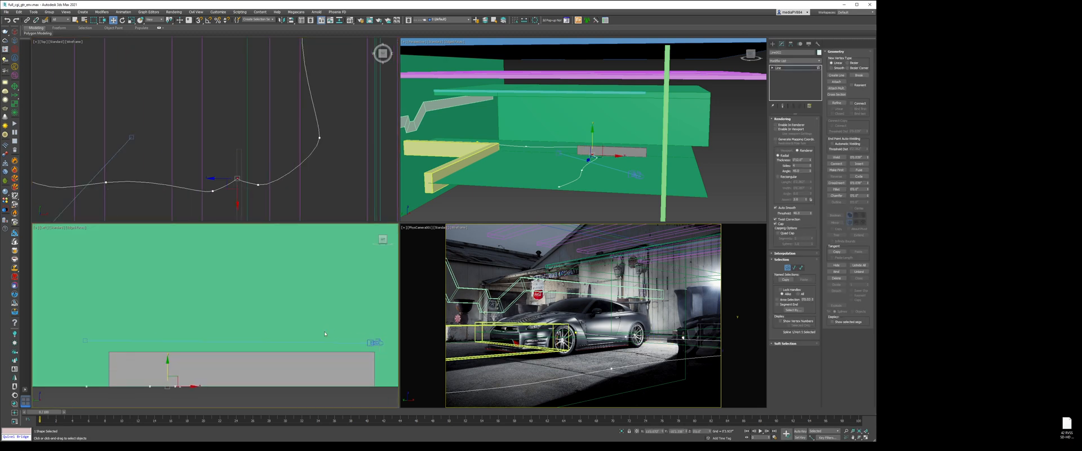
Make the line renderable as a radial tube in the renderer and viewport, with more sides and a thin hose-like thickness
key("1")
left_click(788, 129)
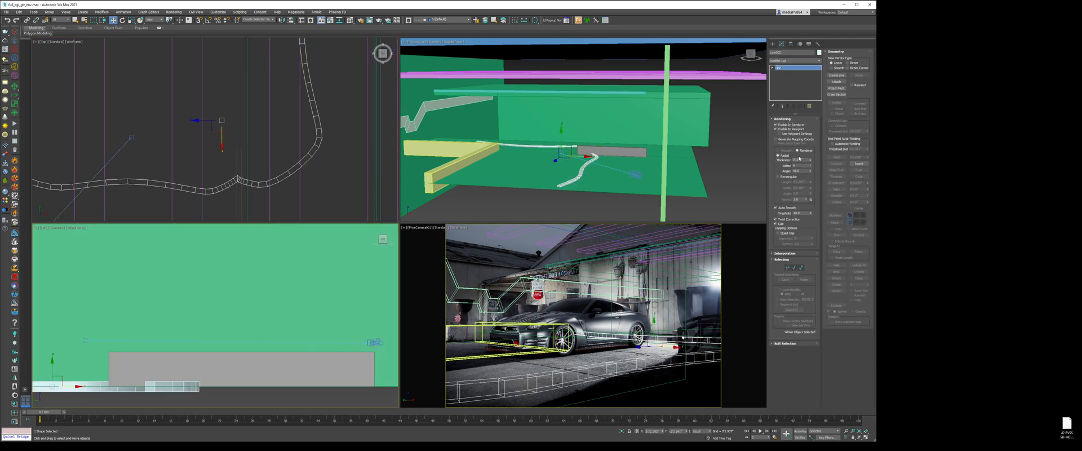
key("Return")
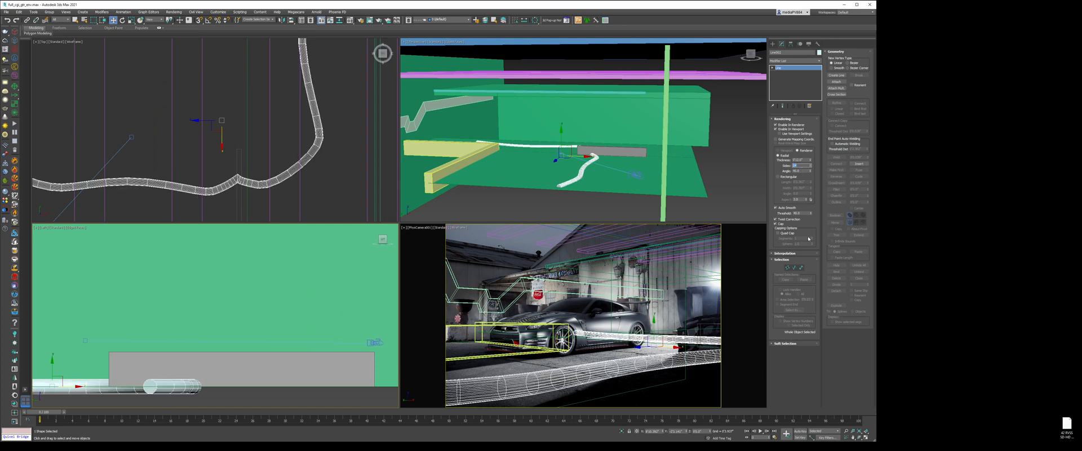
left_click_drag(811, 160, 817, 183)
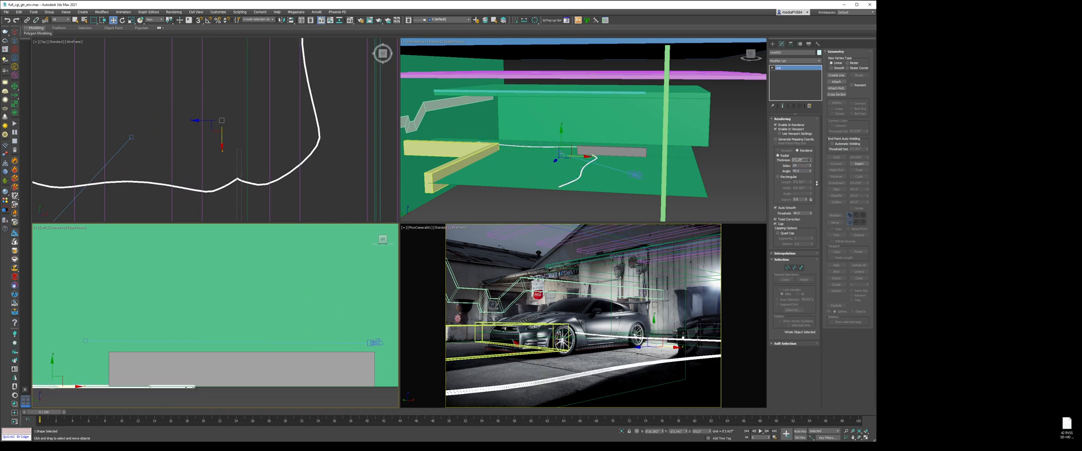
Set the line's interpolation steps to 30
left_click(789, 253)
type("30")
key("Return")
Move the vertex just before the kink away from the kink and toward the rear in the top view to straighten the line
middle_click(219, 170)
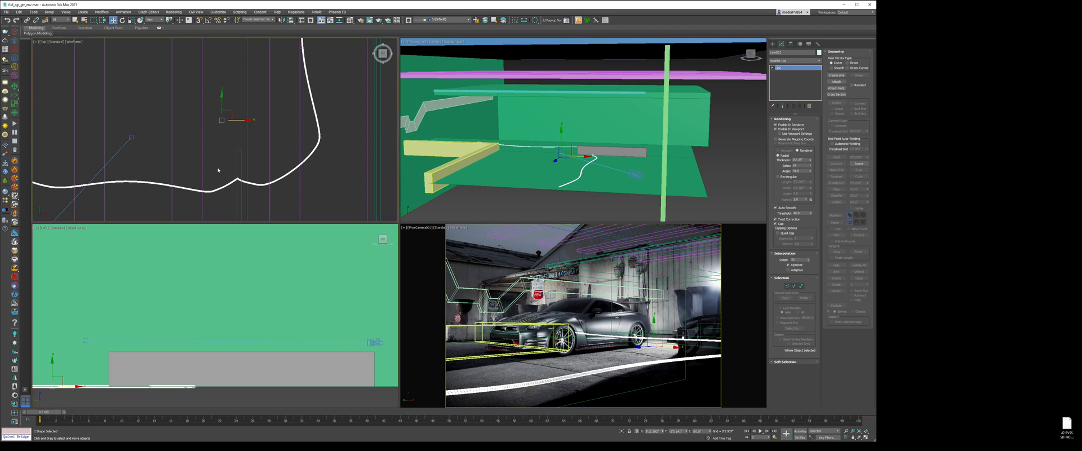
scroll(217, 169, "up", 2)
key("1")
left_click_drag(222, 181, 189, 218)
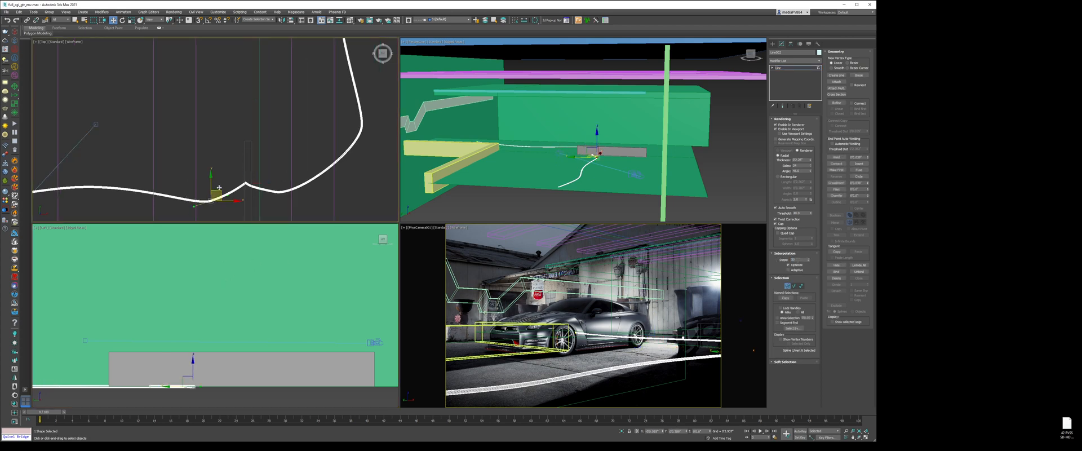
left_click_drag(219, 187, 188, 175)
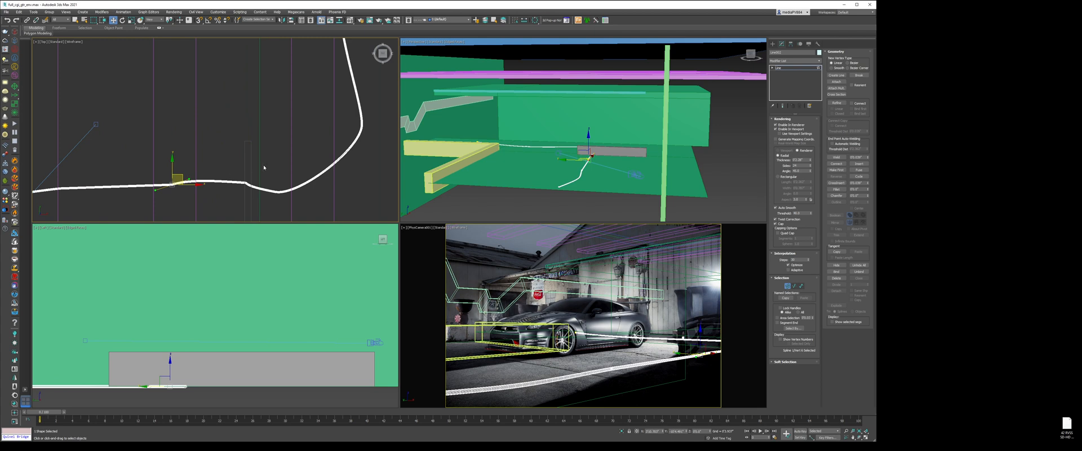
Shift the kink vertex toward the rear, convert it to Bezier, and move the neighbouring bend vertex back alongside it
left_click_drag(264, 167, 255, 147)
right_click(257, 146)
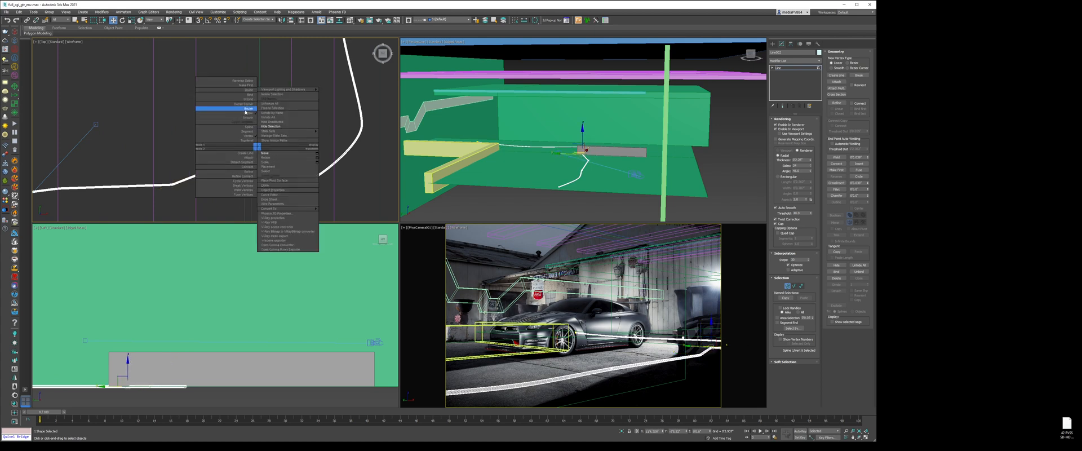
left_click(246, 112)
left_click(281, 191)
left_click_drag(285, 187, 269, 152)
Soften the next vertex along the line and move it slightly forward to form a gentle bend in the top view
left_click_drag(158, 202, 157, 202)
right_click(175, 176)
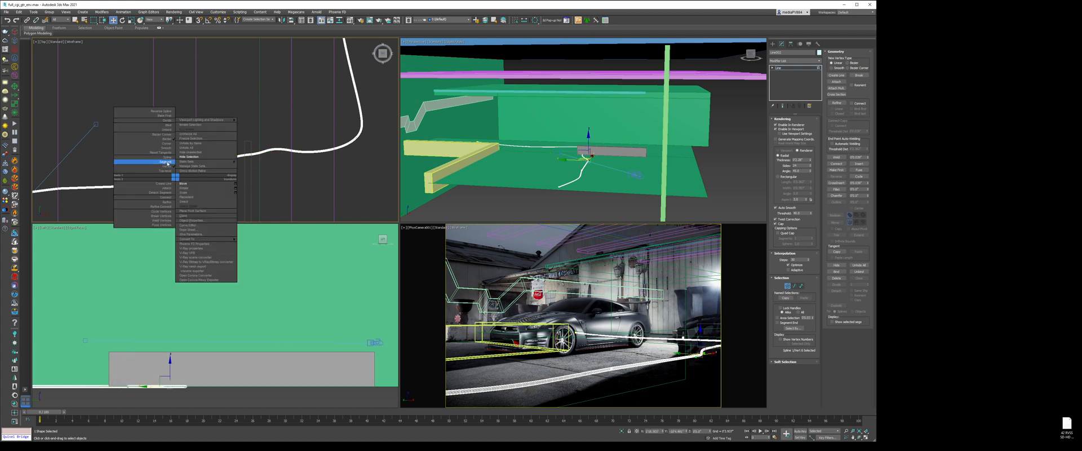
left_click(168, 150)
left_click_drag(178, 176, 155, 188)
Raise the former kink vertex in the shaded camera view so the tube climbs over the grey box
left_click(250, 153)
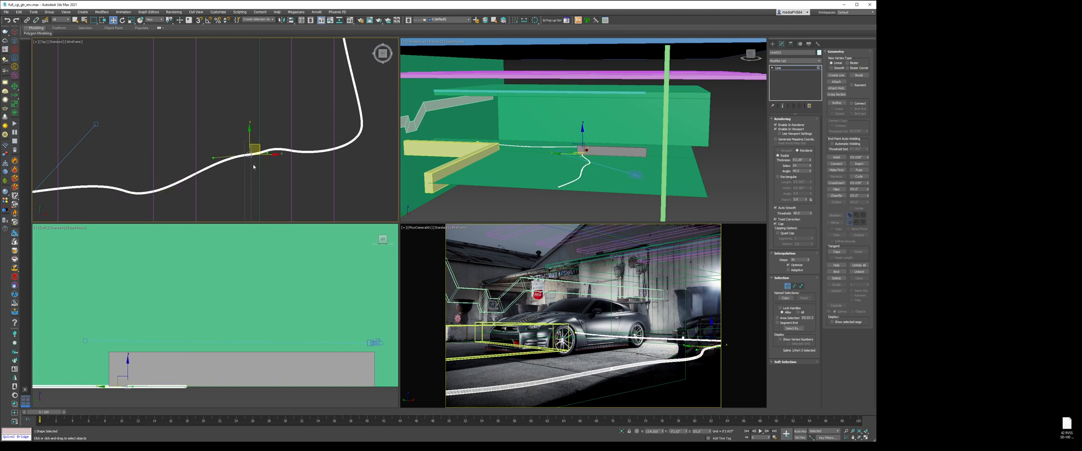
right_click(699, 332)
key("F3")
left_click_drag(712, 328, 712, 307)
scroll(582, 144, "up", 6)
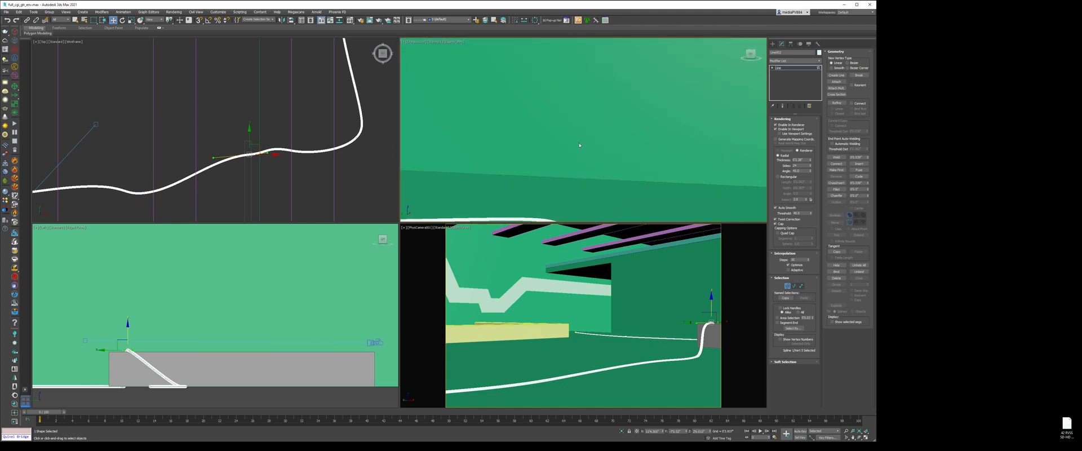
scroll(583, 145, "down", 2)
middle_click_drag(485, 192, 558, 195, "alt")
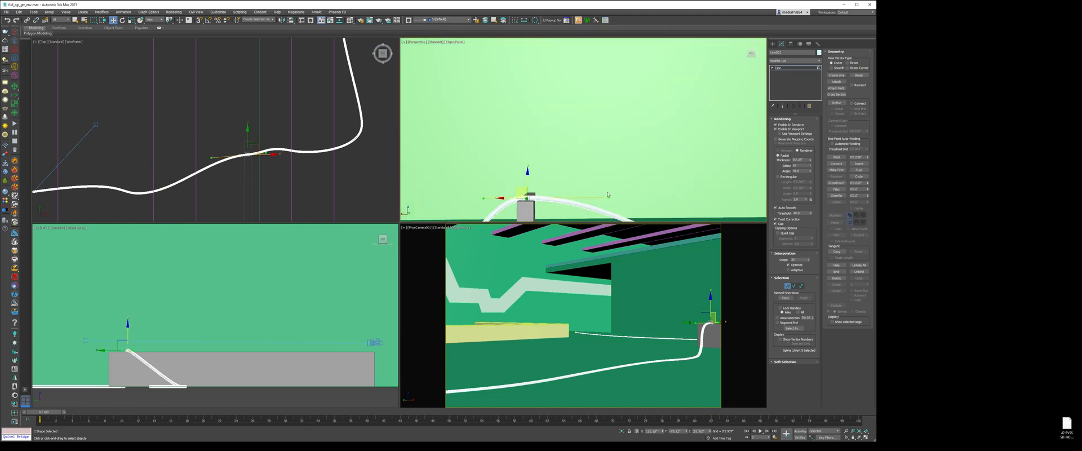
Shorten the tangent handles of the vertex above the grey box to tighten the tube's arch over it
right_click(574, 181)
left_click(568, 159)
middle_click_drag(524, 211, 532, 166)
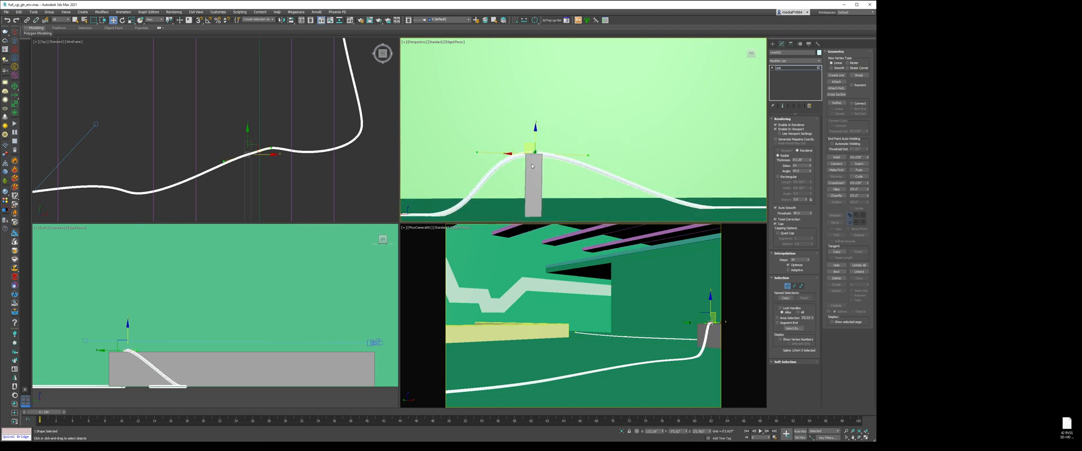
left_click_drag(478, 152, 507, 153)
scroll(532, 151, "up", 5)
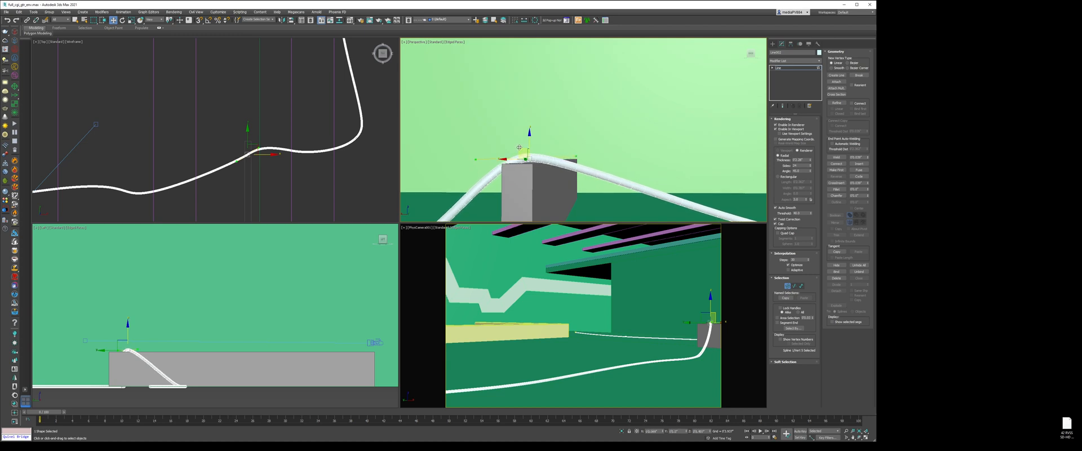
middle_click_drag(519, 147, 540, 159, "alt")
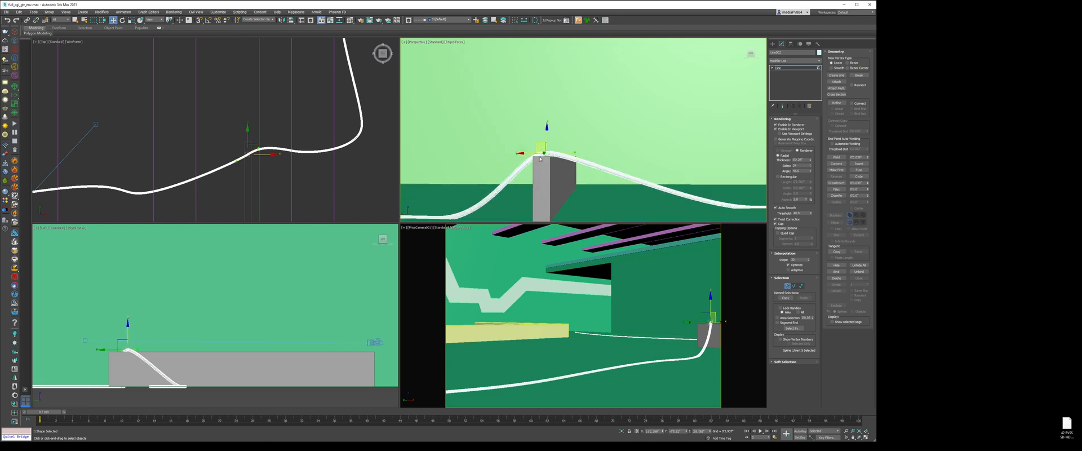
Insert a vertex with Refine on the tube just beside the existing vertex above the grey box
left_click(837, 103)
scroll(233, 177, "up", 5)
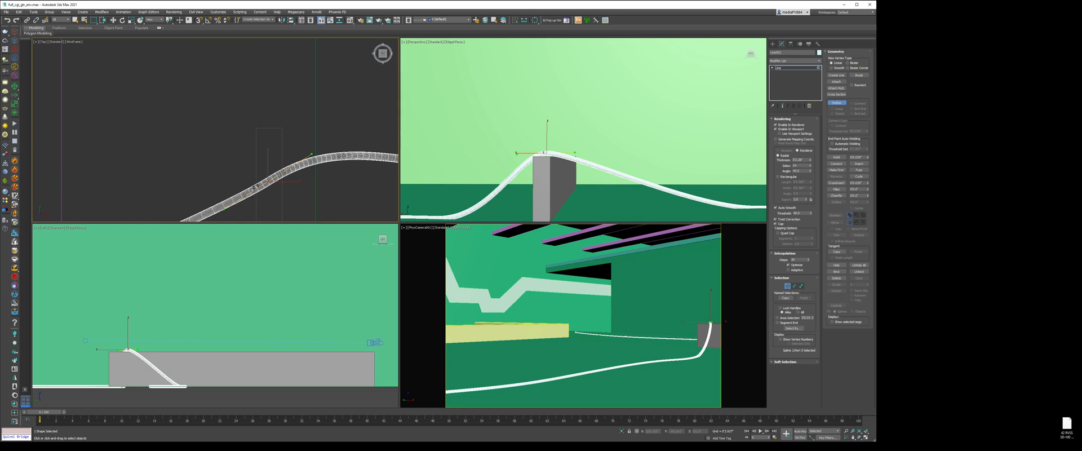
left_click(256, 188)
right_click(257, 187)
right_click(276, 182)
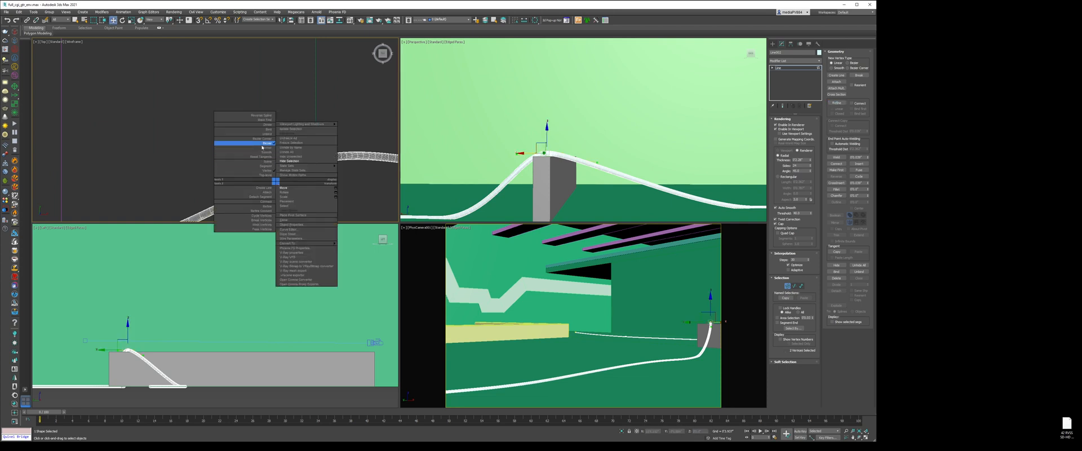
left_click(262, 145)
right_click(291, 158)
left_click(276, 134)
left_click(274, 181)
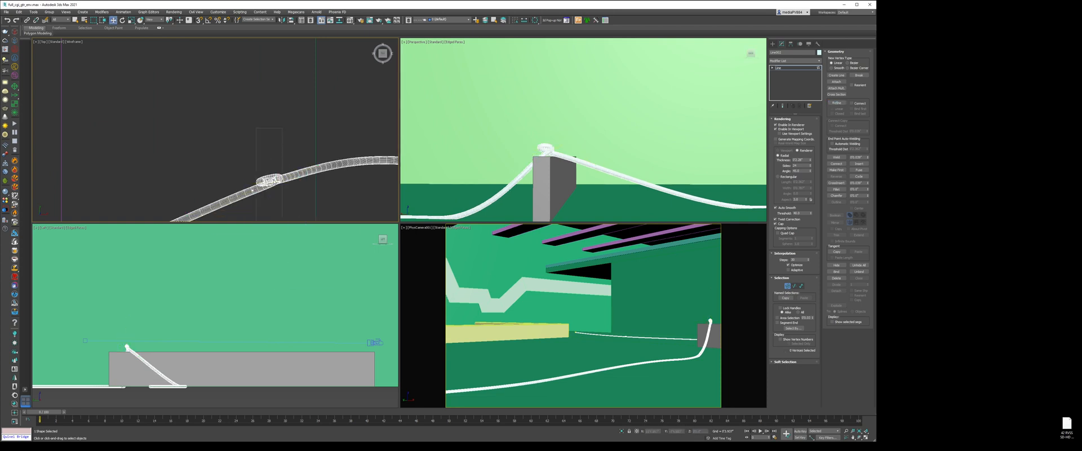
key("ctrl+z")
key("ctrl+z")
Space the two vertices above the grey box apart and lower the one nearer the kink slightly toward the box top
left_click(275, 180)
mouse_move(280, 179)
left_mouse_down()
mouse_move(288, 168)
mouse_move(260, 183)
left_mouse_up()
scroll(550, 153, "up", 5)
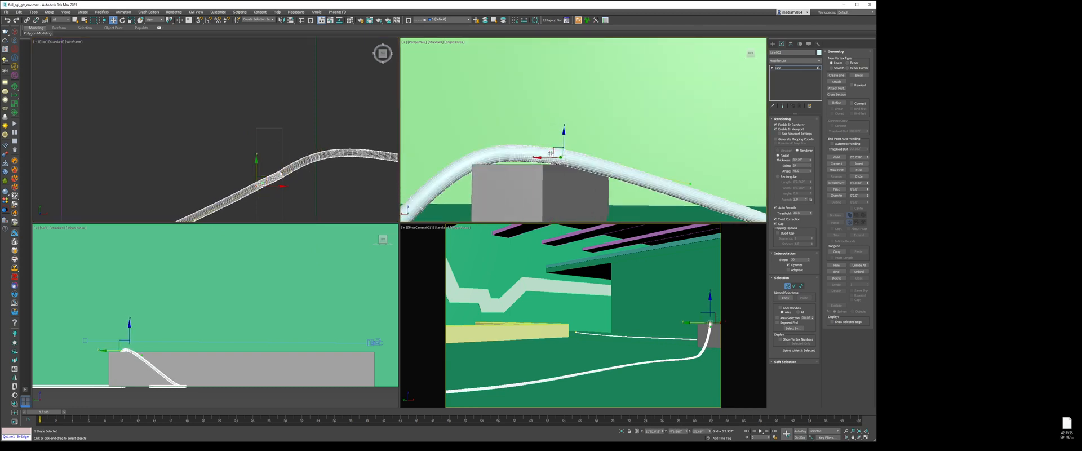
left_click(508, 149)
left_click_drag(508, 137, 508, 141)
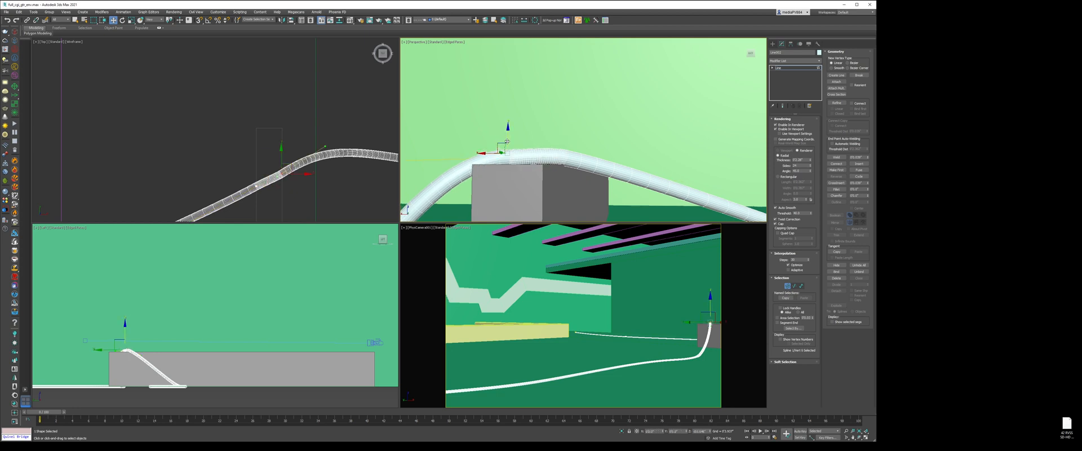
middle_click_drag(508, 141, 558, 153, "alt")
Adjust the tangent handles of the vertex where the tube leaves the grey box so it descends smoothly without a kink
left_click(565, 158)
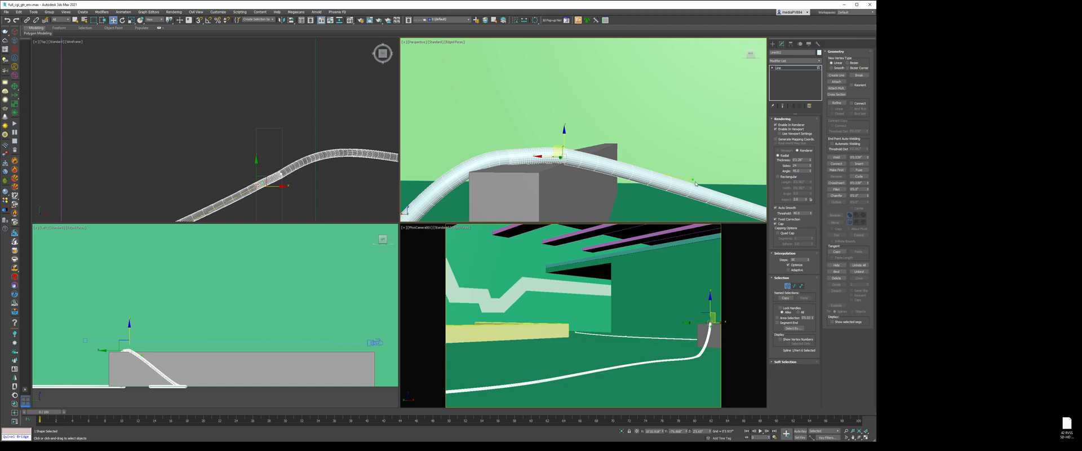
left_click_drag(694, 178, 623, 147)
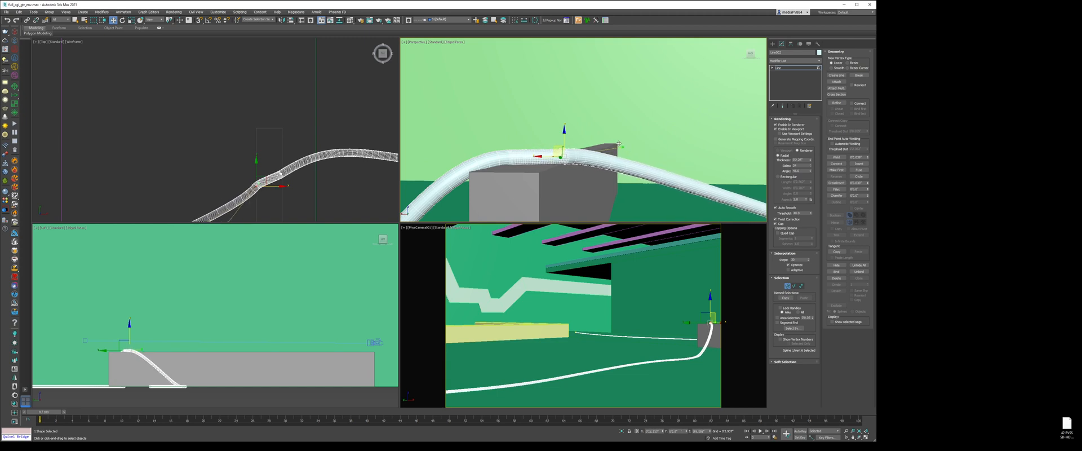
middle_click(284, 170)
middle_click_drag(284, 171, 293, 145)
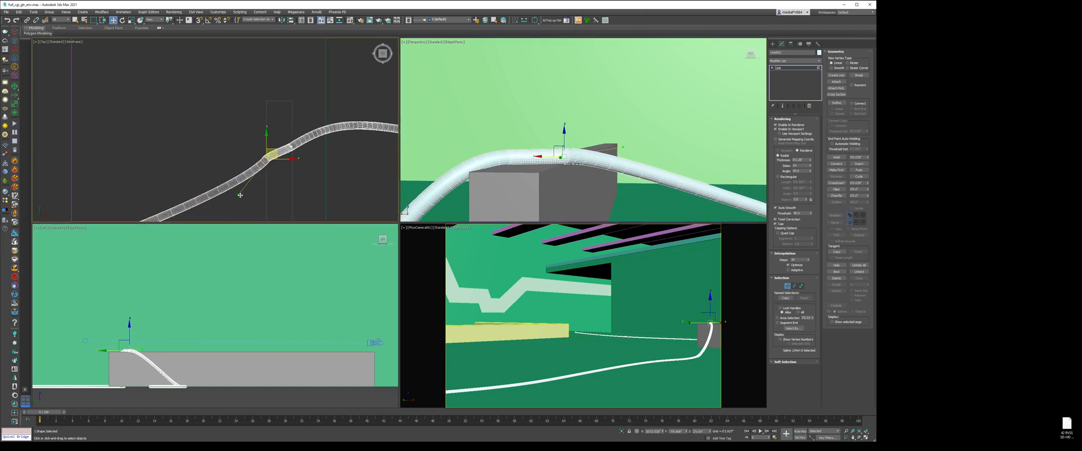
left_click_drag(241, 195, 230, 176)
middle_click(593, 157)
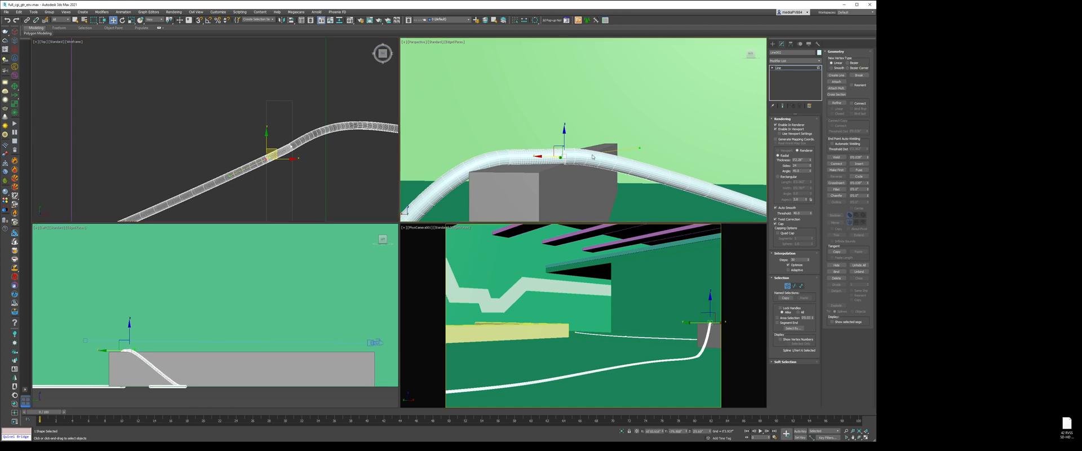
middle_click(306, 153)
left_click_drag(273, 150, 276, 146)
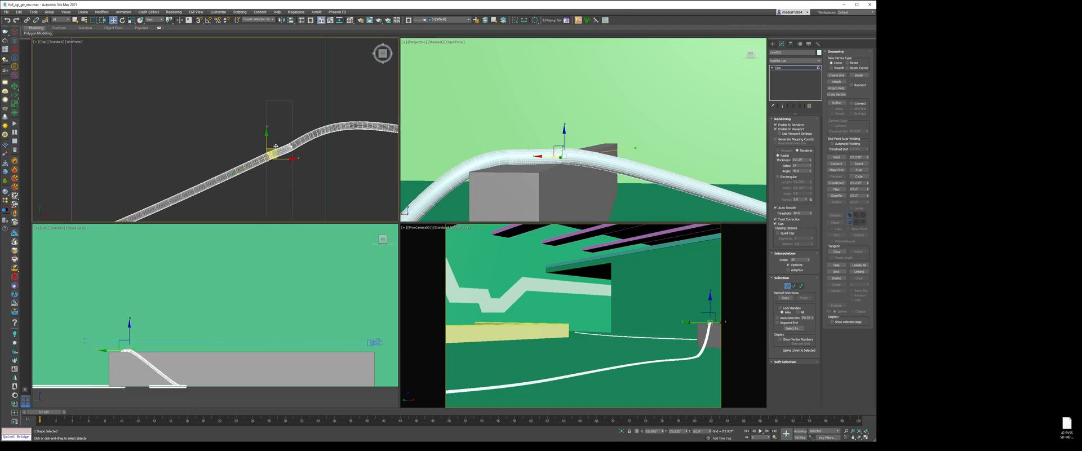
Move the next floor vertex of the hose closer to the grey box in the top view
middle_click(638, 297)
scroll(310, 95, "down", 5)
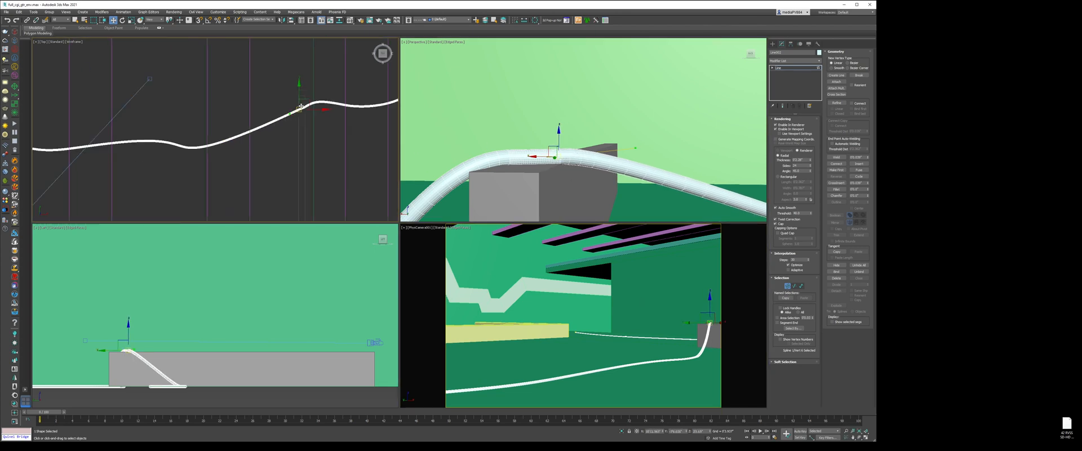
left_click_drag(219, 131, 188, 171)
left_click_drag(214, 138, 241, 137)
middle_click_drag(168, 130, 272, 128)
scroll(272, 129, "down", 2)
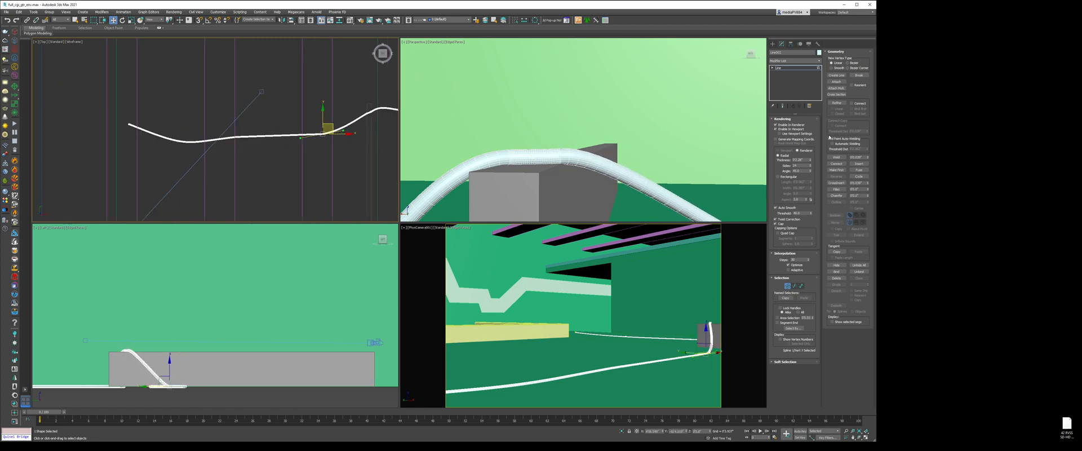
Insert a vertex on the floor stretch with Refine and pull it toward the camera to form a deep bend
left_click(836, 104)
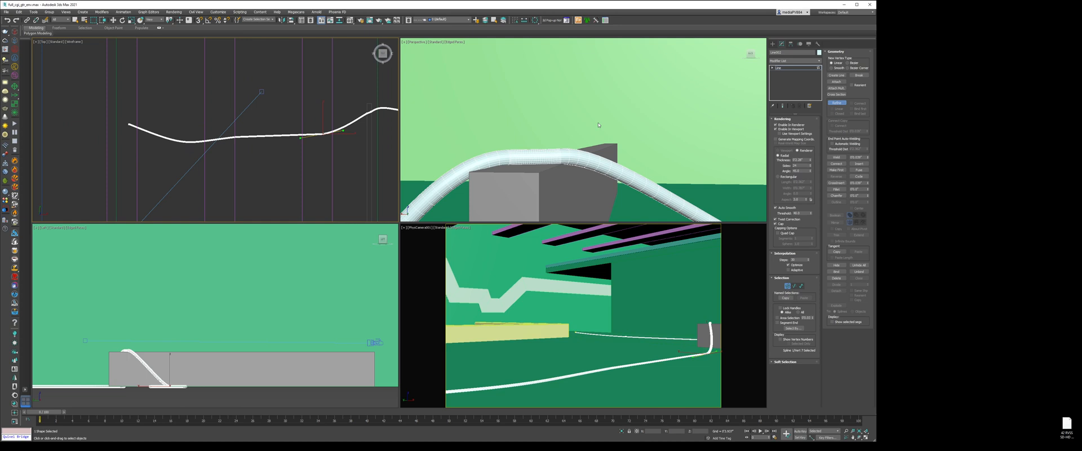
left_click(270, 136)
right_click(270, 136)
left_click(270, 135)
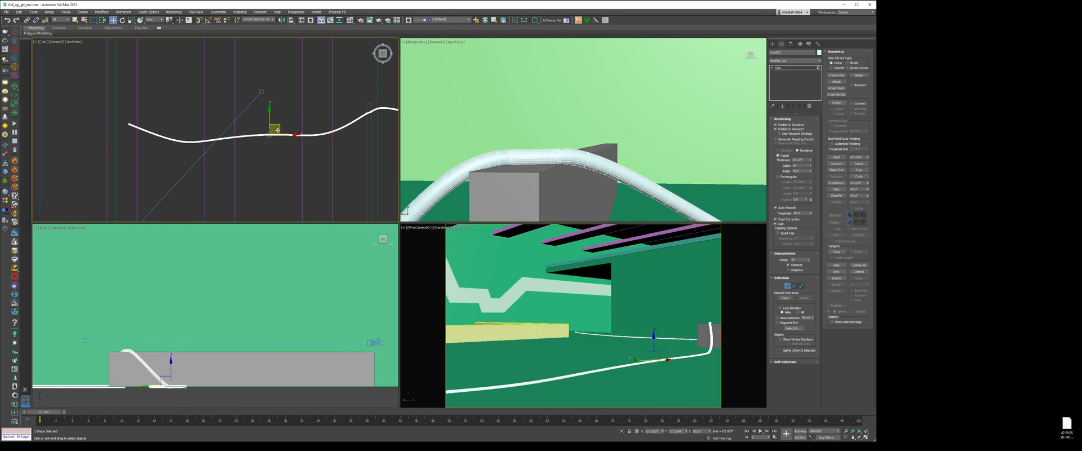
left_click_drag(277, 130, 258, 163)
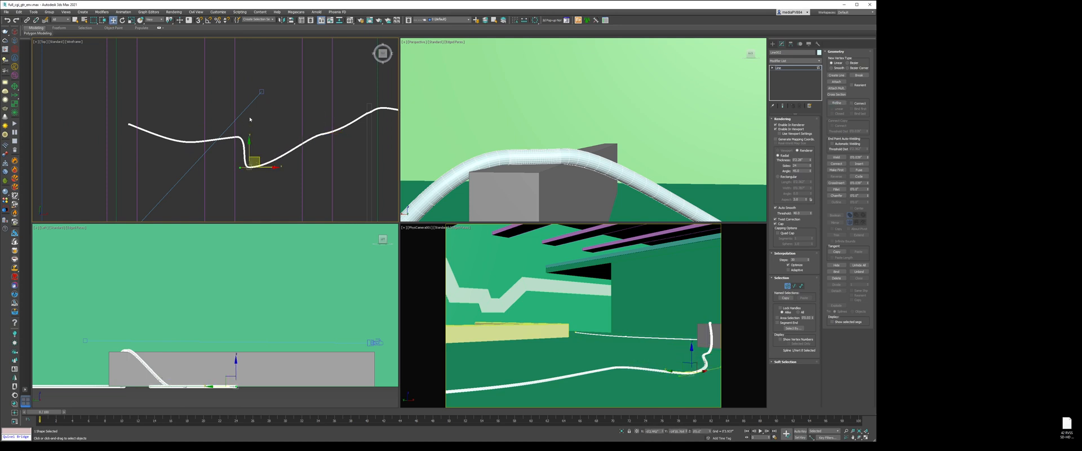
Shift the vertex beyond the deep bend away from it and adjust its tangent handle to smooth the curve
left_click_drag(250, 119, 229, 136)
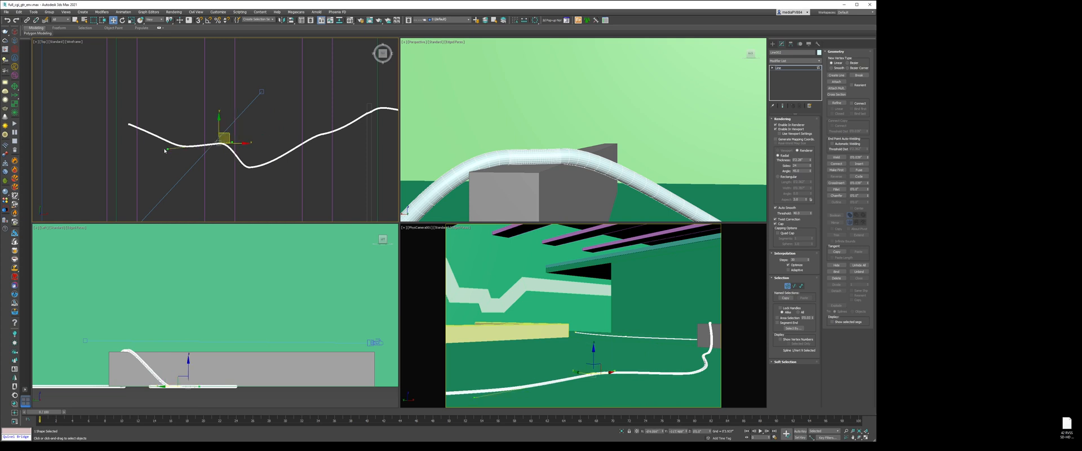
right_click(238, 129)
left_click(220, 144)
left_click_drag(199, 137, 197, 132)
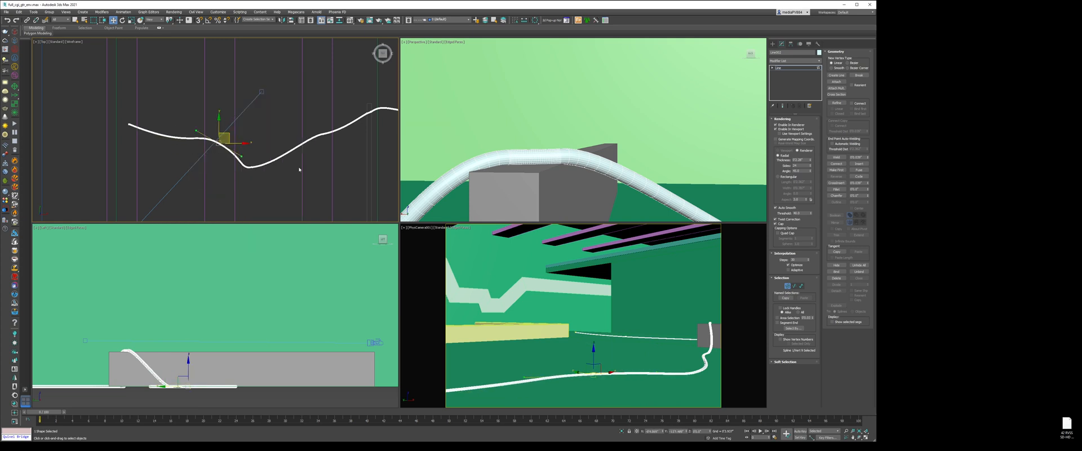
middle_click(619, 310)
key("F3")
key("F3")
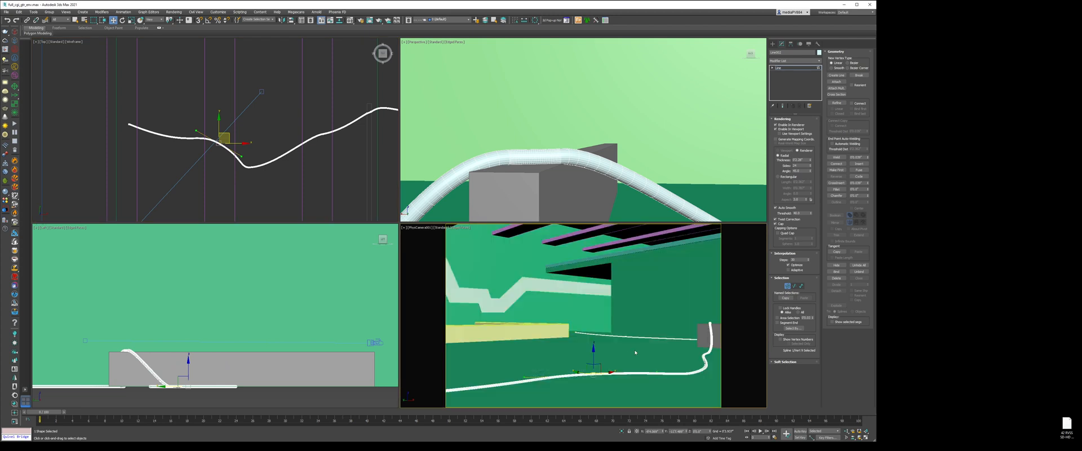
Select the floor vertices on the near side of the grey box and raise them so the tube rests on the floor
middle_click_drag(188, 333, 199, 312)
left_click_drag(340, 107, 124, 208)
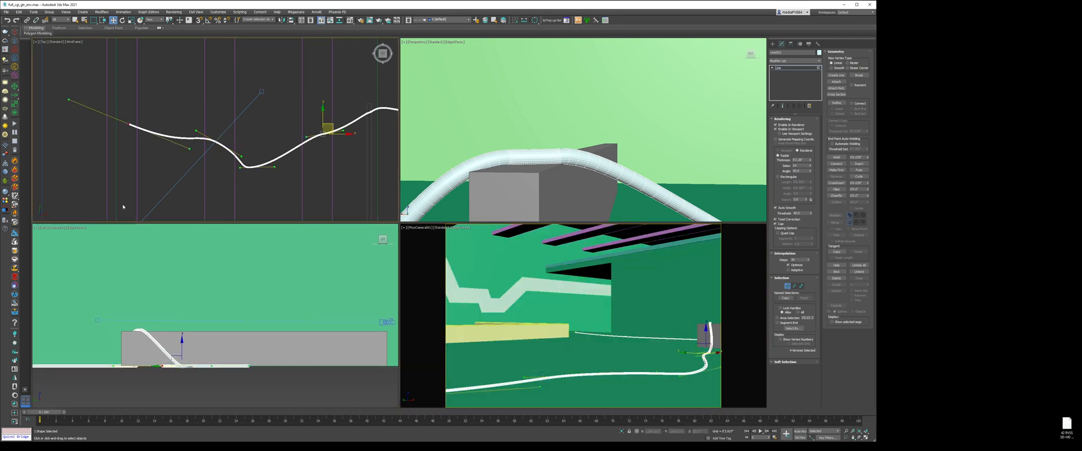
scroll(661, 170, "down", 5)
scroll(660, 170, "up", 8)
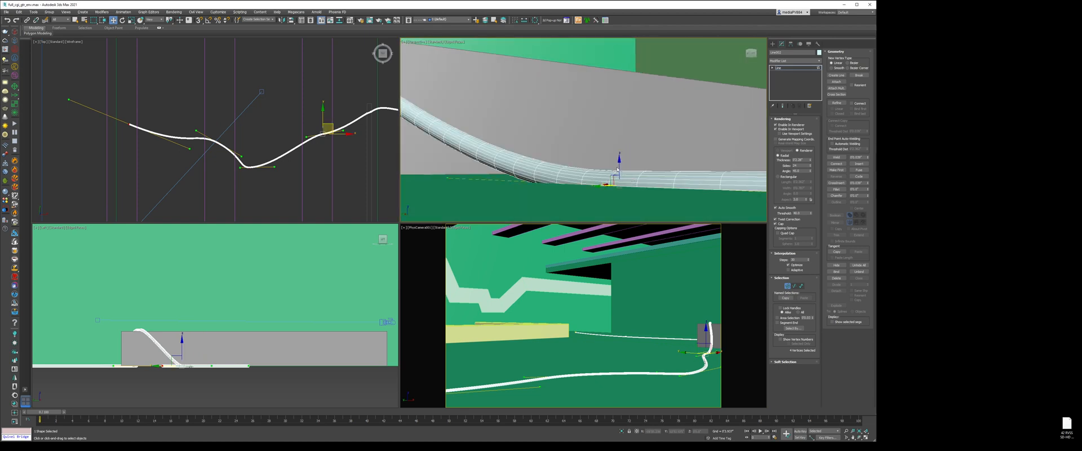
scroll(620, 172, "up", 3)
scroll(620, 155, "up", 3)
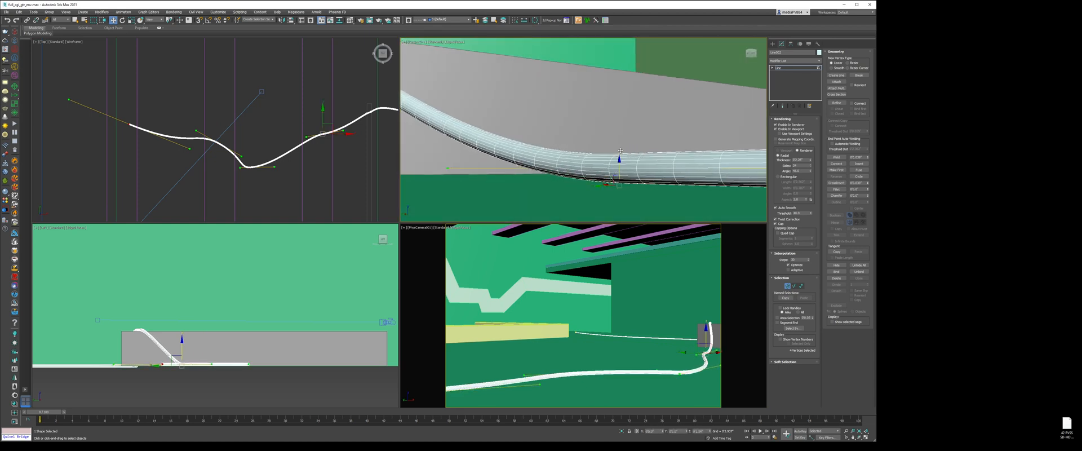
left_click(622, 155)
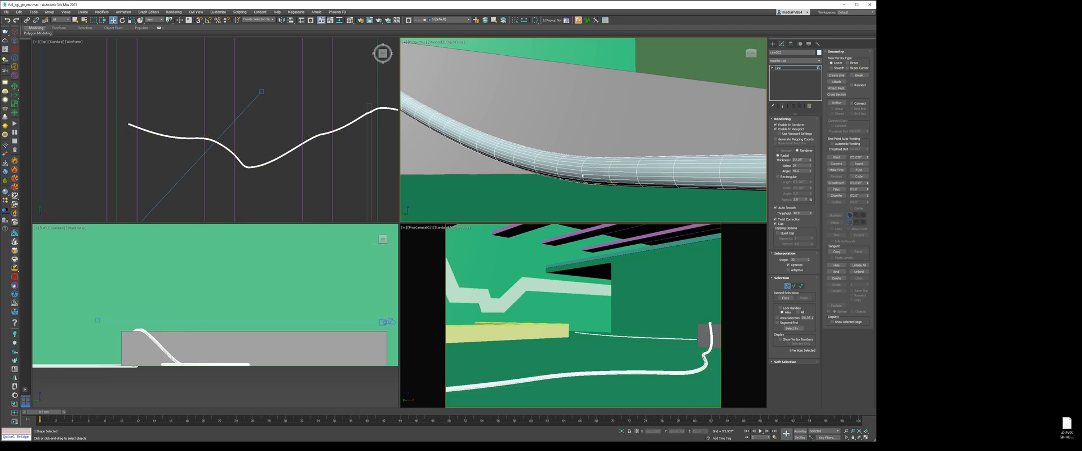
Select the hose vertices along the floor behind the grey box and raise them so the tube sits on the floor
scroll(513, 173, "down", 10)
middle_click_drag(513, 173, 476, 157, "alt")
key("F3")
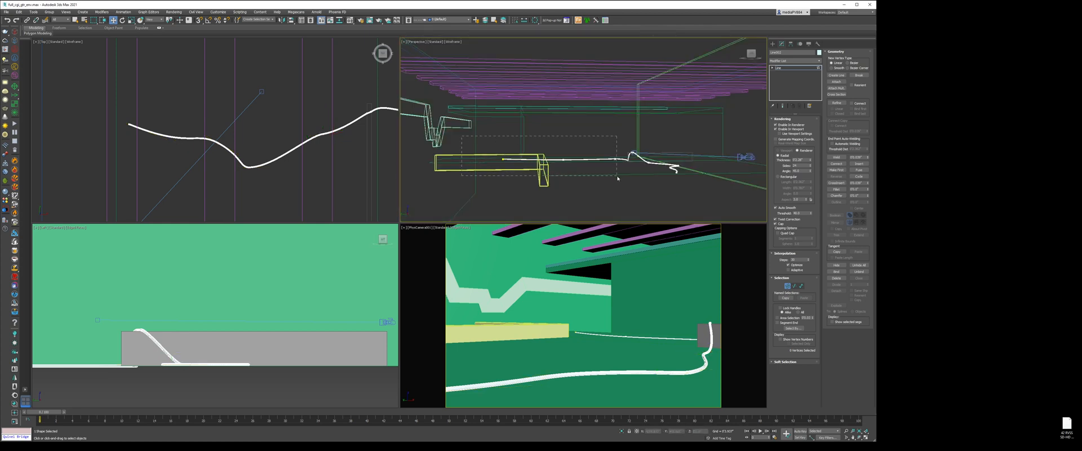
left_click_drag(618, 178, 618, 178)
key("z")
key("F3")
middle_click_drag(511, 157, 582, 143)
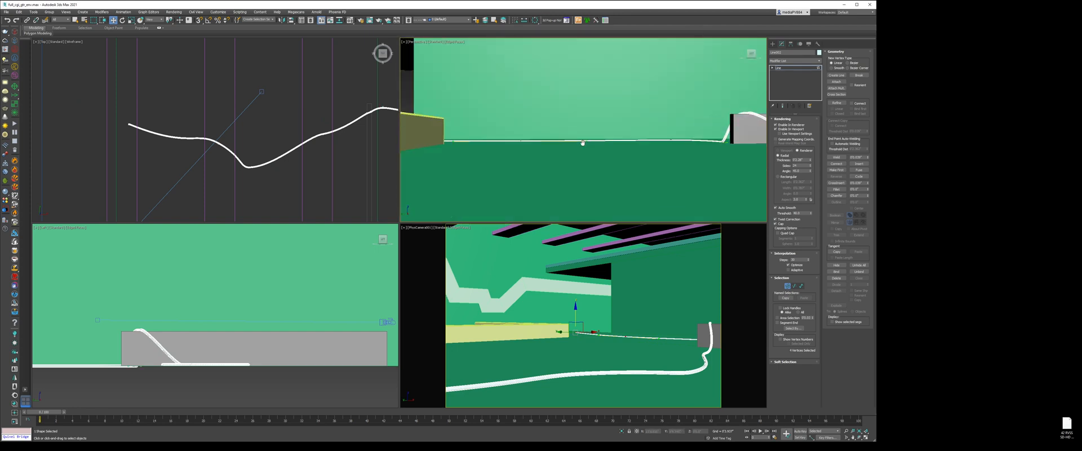
scroll(631, 142, "up", 3)
left_click(650, 145)
scroll(653, 141, "up", 5)
scroll(660, 144, "down", 5)
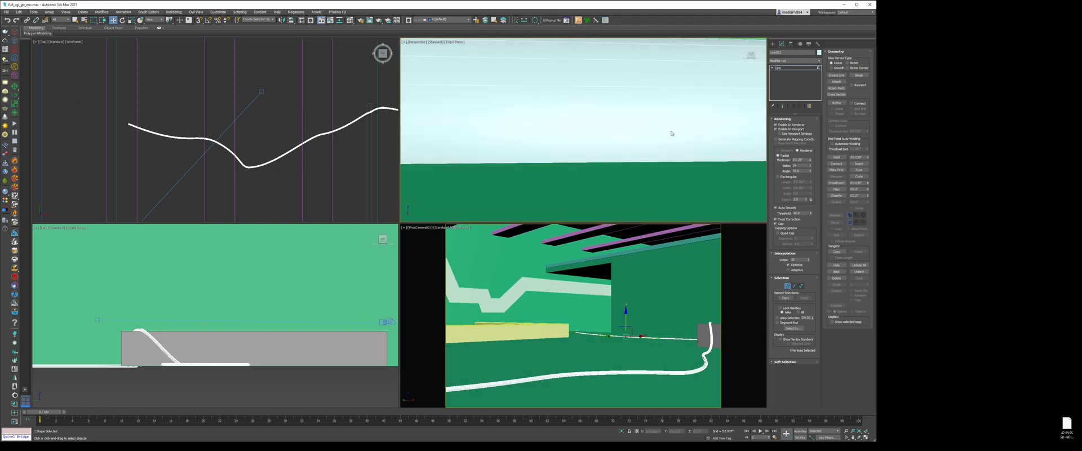
scroll(552, 145, "up", 3)
scroll(604, 152, "down", 4)
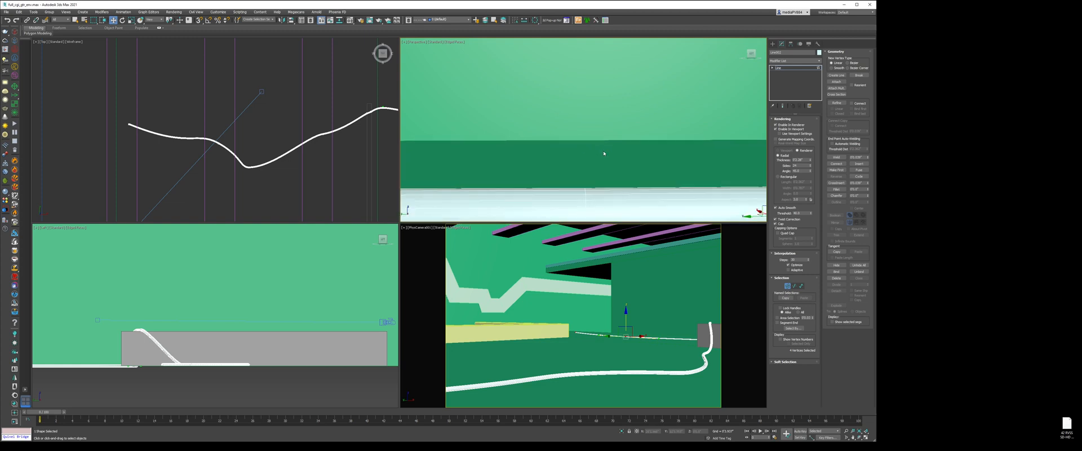
mouse_move(631, 136)
left_mouse_down()
mouse_move(635, 105)
mouse_move(636, 125)
left_mouse_up()
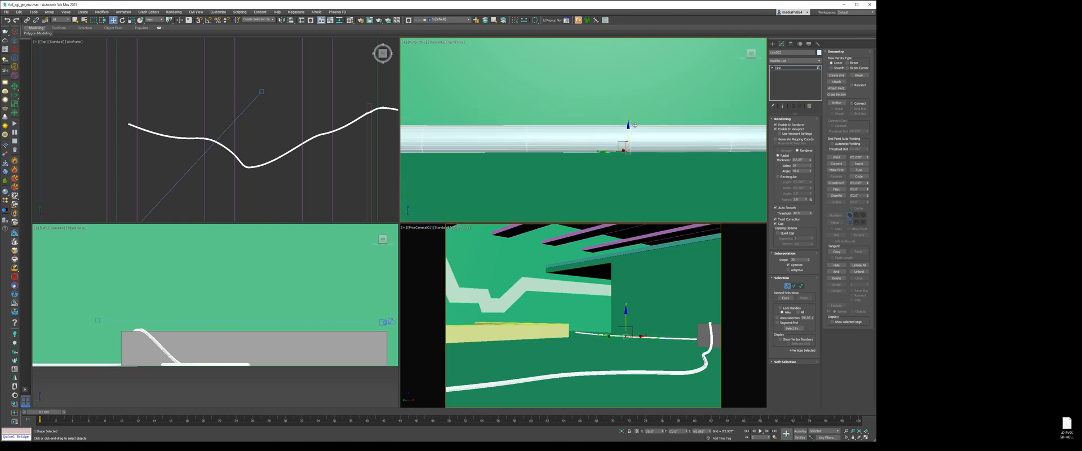
Leave vertex editing, deselect the line, frame the whole scene in the perspective view and turn off its edged faces
key("1")
scroll(635, 124, "down", 6)
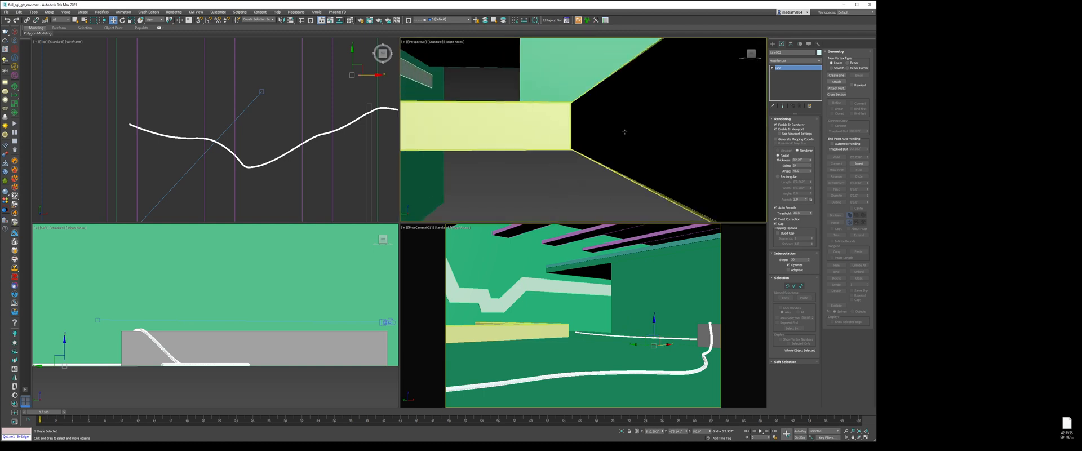
left_click(561, 179)
key("z")
scroll(571, 164, "up", 5)
key("F4")
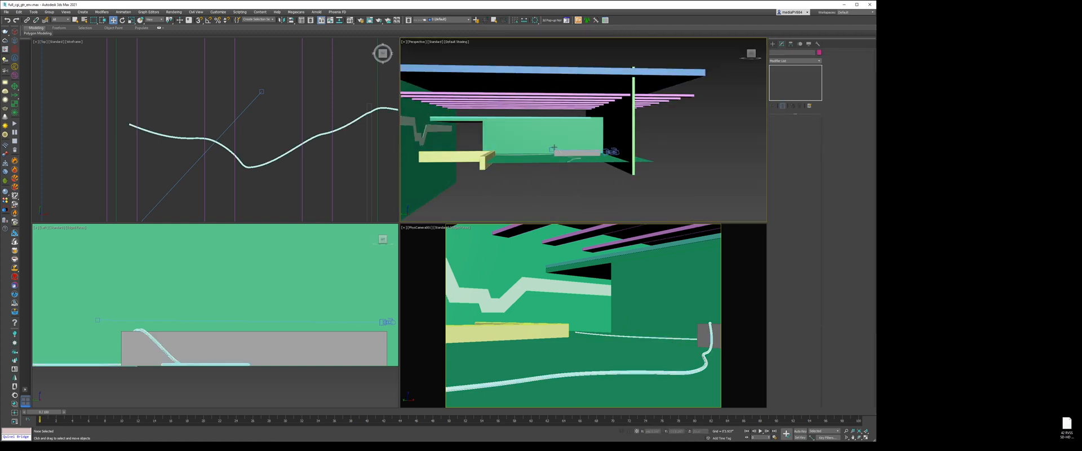
Compare the modelled geometry with the background photo by alternating shaded and wireframe display in the camera view
right_click(627, 282)
key("F3")
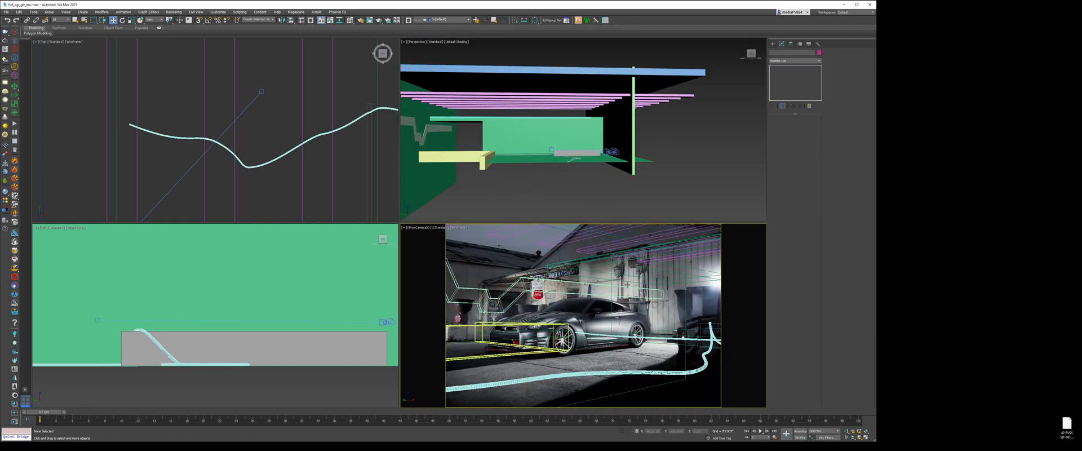
key("F3")
key("F3")
key("F3")
key("F3")
key("F3")
key("F3")
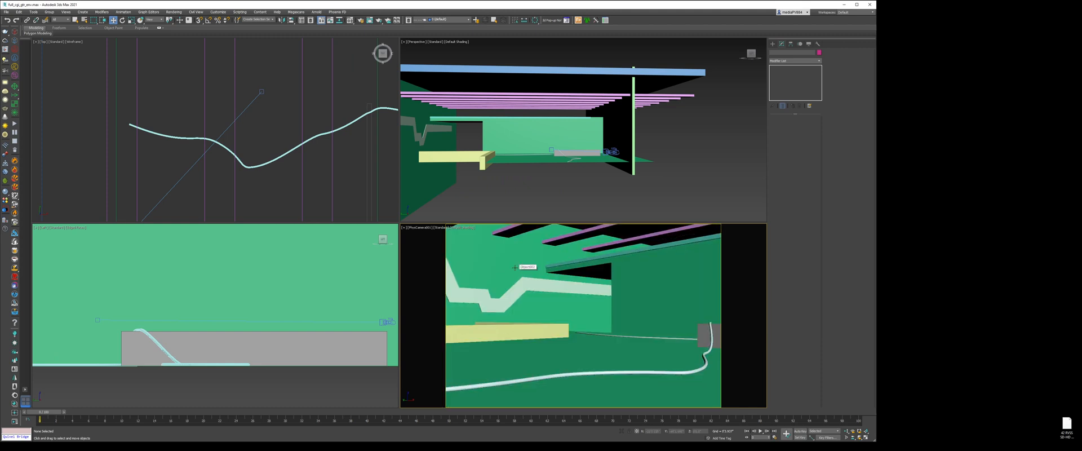
key("F3")
Select the floor plane and extend it by extruding one of its open edges outward
left_click(573, 360)
scroll(237, 109, "down", 7)
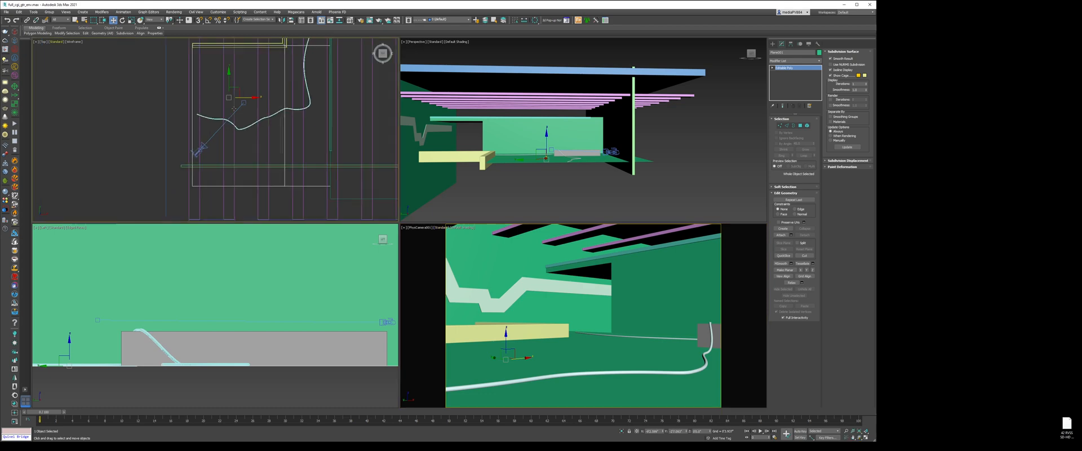
middle_click_drag(598, 71, 544, 124, "alt")
key("F3")
scroll(545, 111, "up", 4)
key("2")
left_click(546, 123)
scroll(544, 124, "down", 4)
left_click_drag(551, 120, 629, 93, "shift")
scroll(592, 110, "down", 4)
mouse_move(567, 137)
middle_mouse_down("alt")
mouse_move(592, 110)
mouse_move(614, 109)
middle_mouse_up("alt")
key("2")
scroll(614, 109, "up", 4)
key("F3")
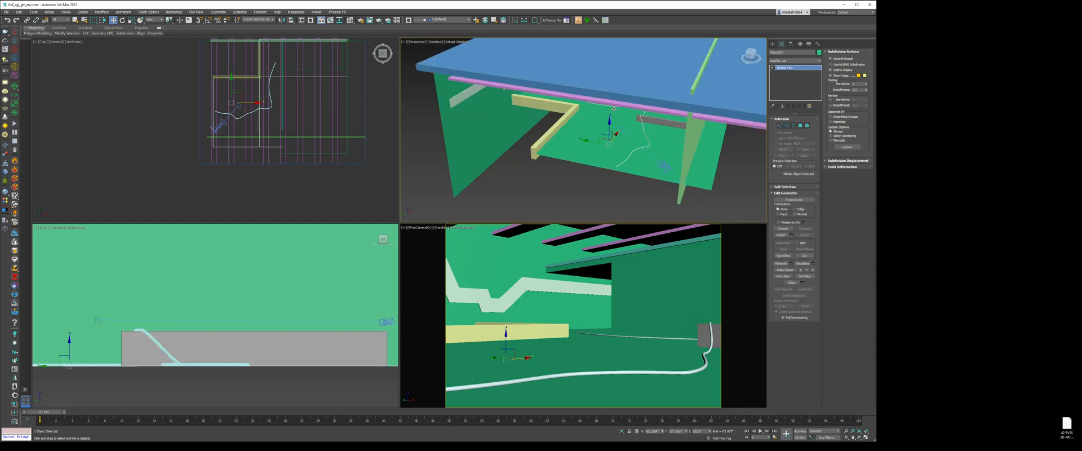
Apply the FloorGenerator modifier to the floor plane and show edged faces in the camera view
scroll(614, 115, "up", 5)
left_click(799, 61)
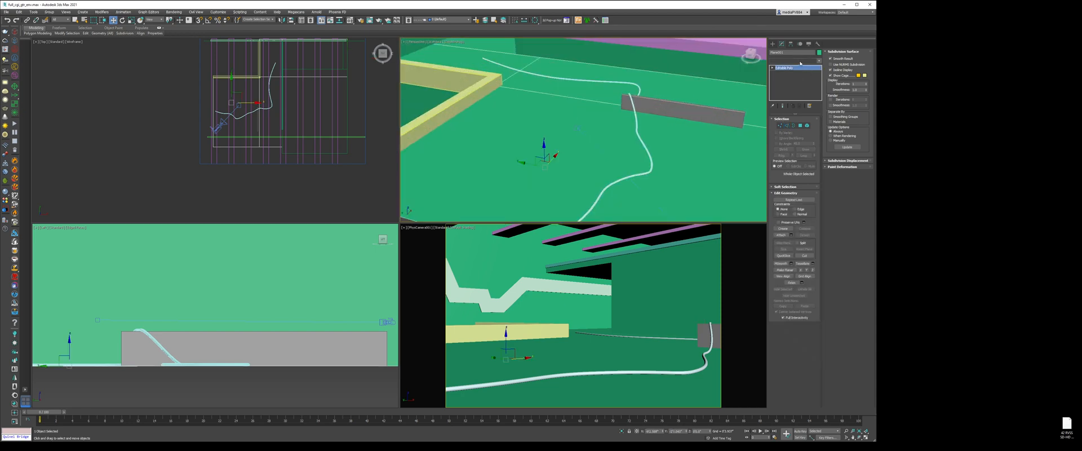
type("flo")
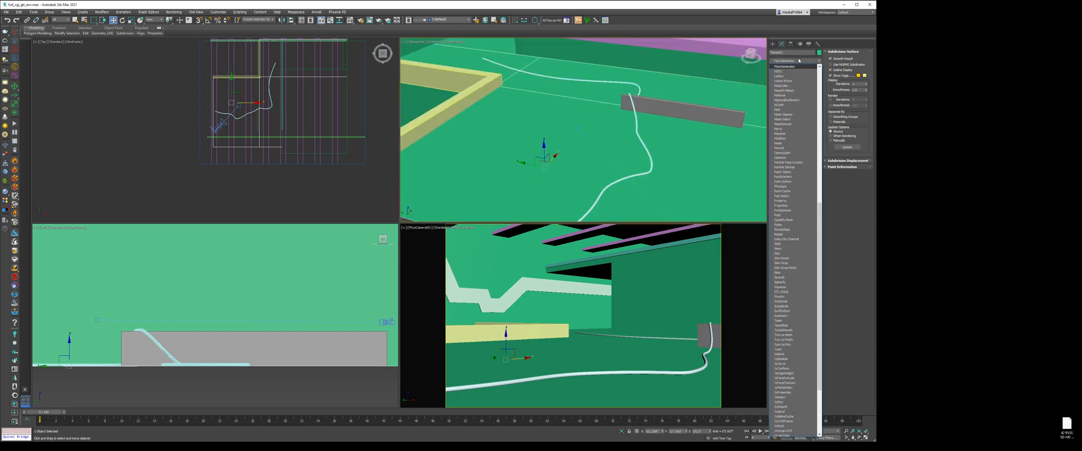
key("Return")
left_click(609, 355)
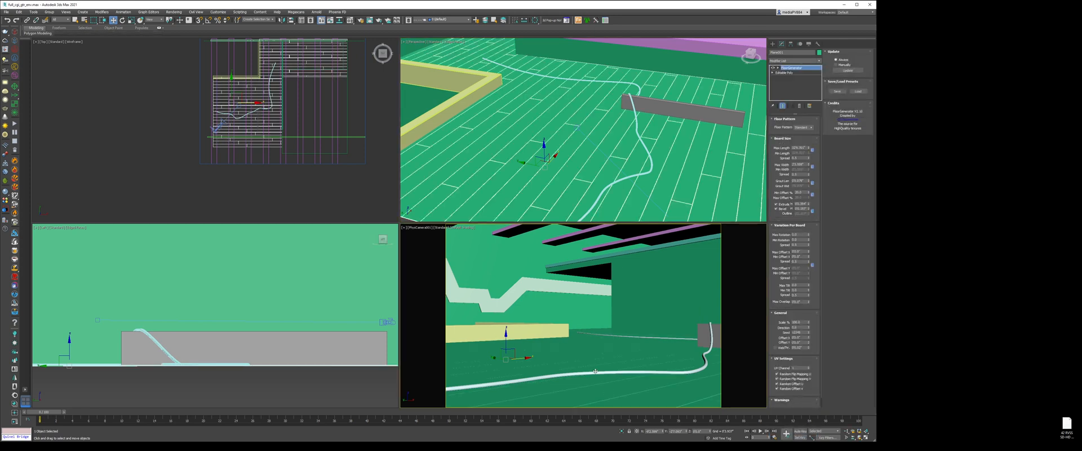
key("F4")
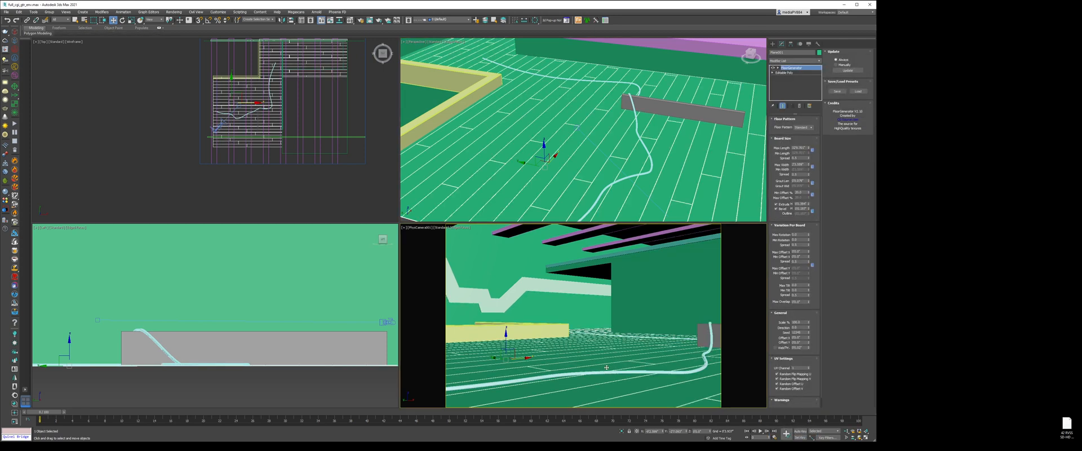
Turn off board extrusion, set the board offset to 0 and enlarge the boards into wide rectangular slabs
left_click(782, 204)
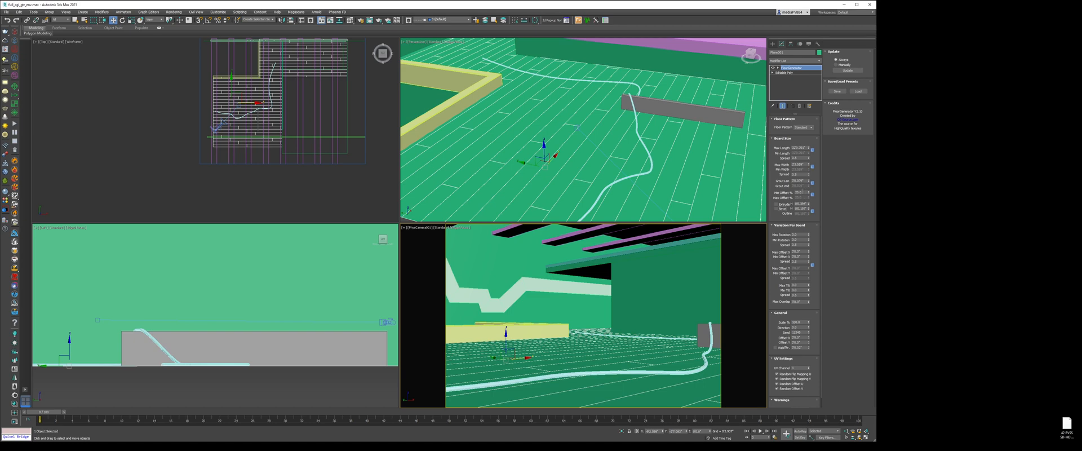
type("0")
key("Return")
double_click(800, 148)
left_click_drag(810, 166, 798, 56)
right_click(650, 262)
left_click(662, 269)
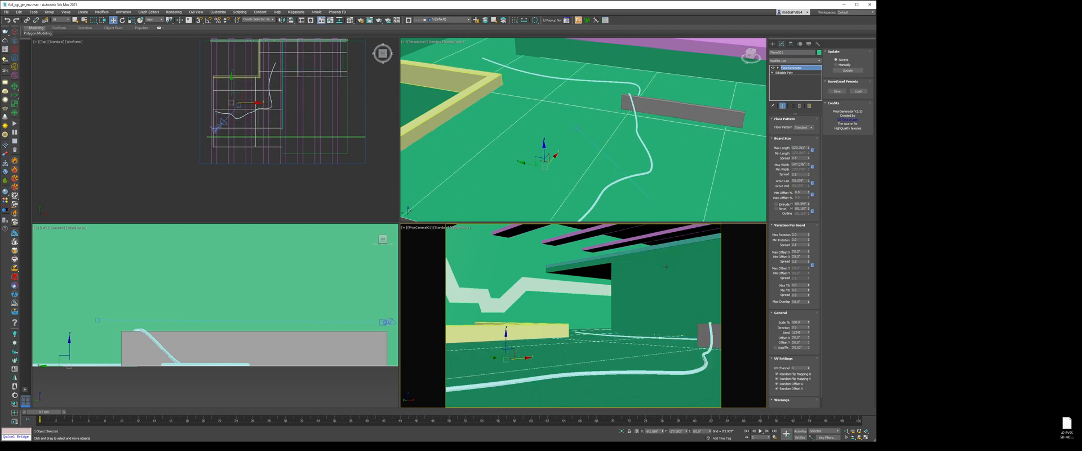
Show the background photo in the camera view and adjust the slab length and pattern offset to match its floor joints
key("F3")
mouse_move(810, 150)
left_mouse_down()
mouse_move(807, 123)
mouse_move(807, 150)
left_mouse_up()
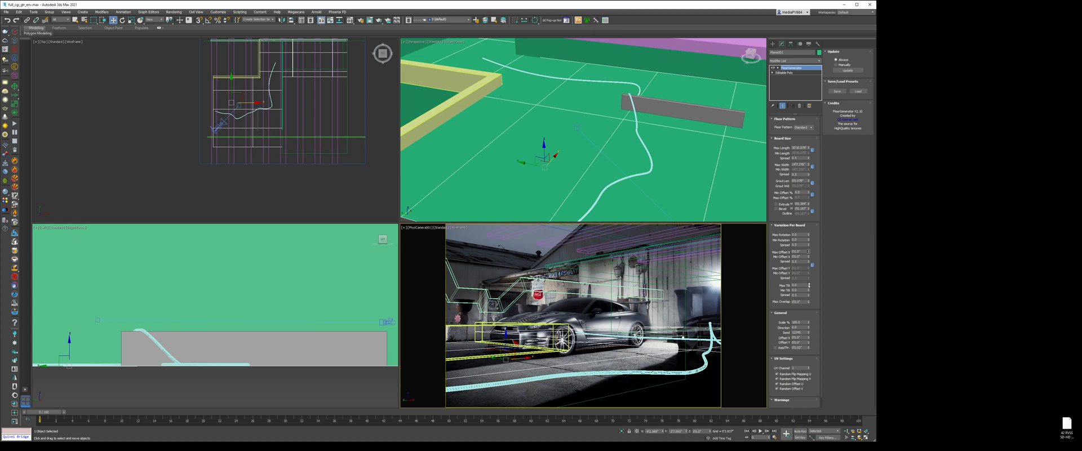
left_click_drag(808, 252, 810, 252)
left_click_drag(811, 297, 801, 104)
left_click_drag(809, 337, 808, 283)
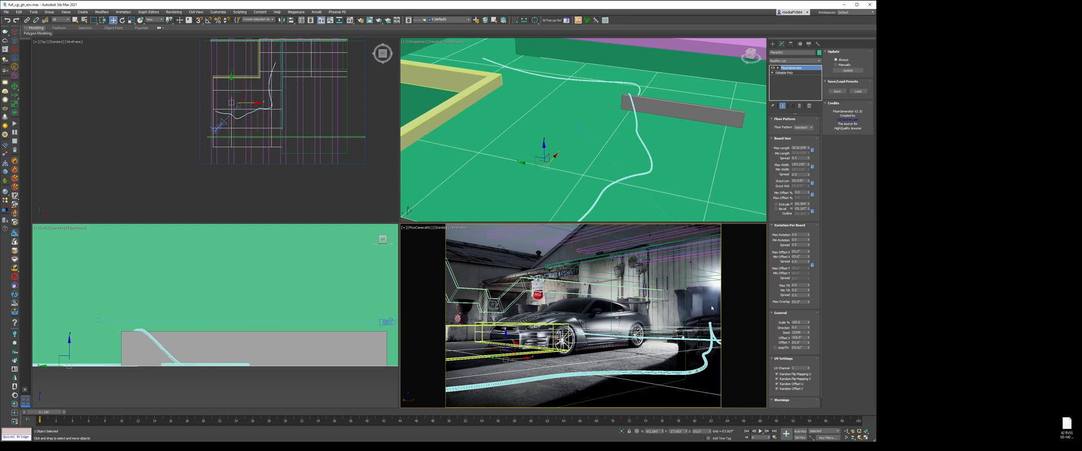
Widen the grout gap between the floor slabs, checking it close up at a slab corner
key("F3")
scroll(595, 159, "up", 8)
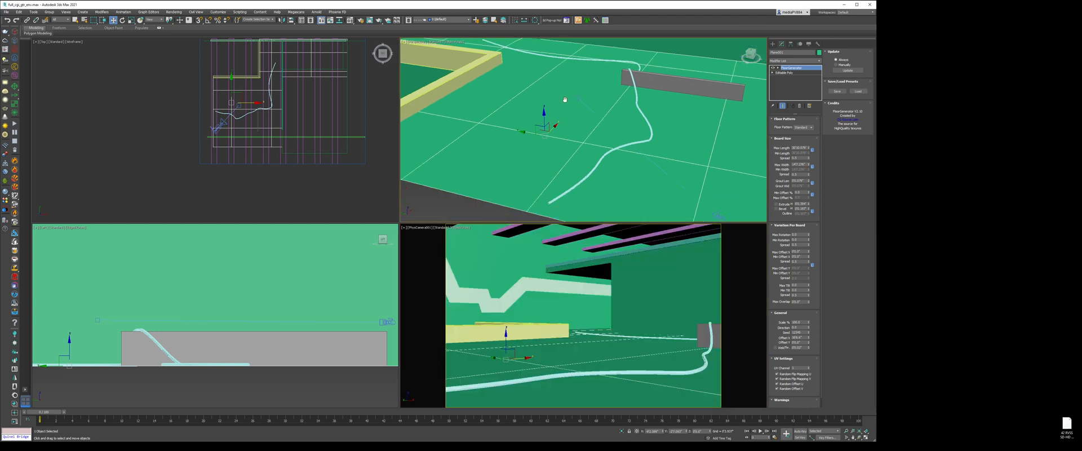
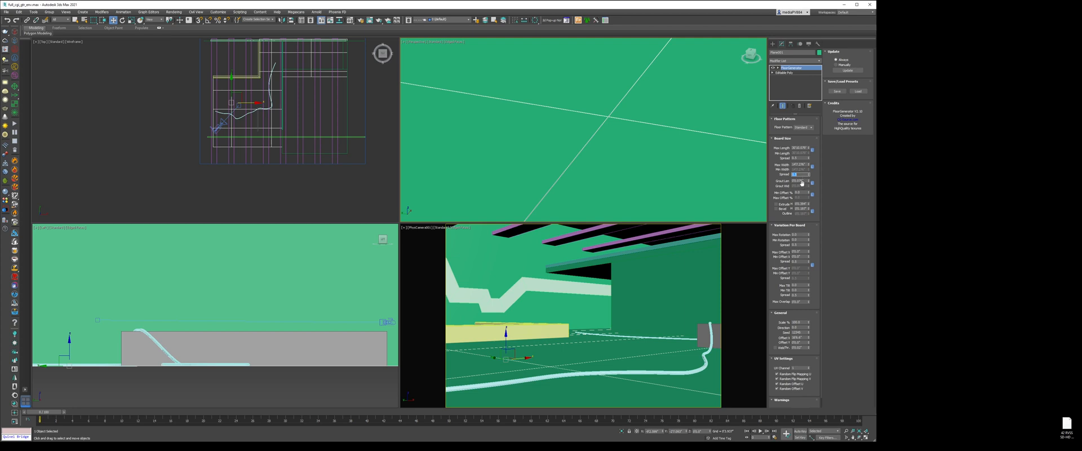
left_click_drag(809, 181, 809, 172)
key("Return")
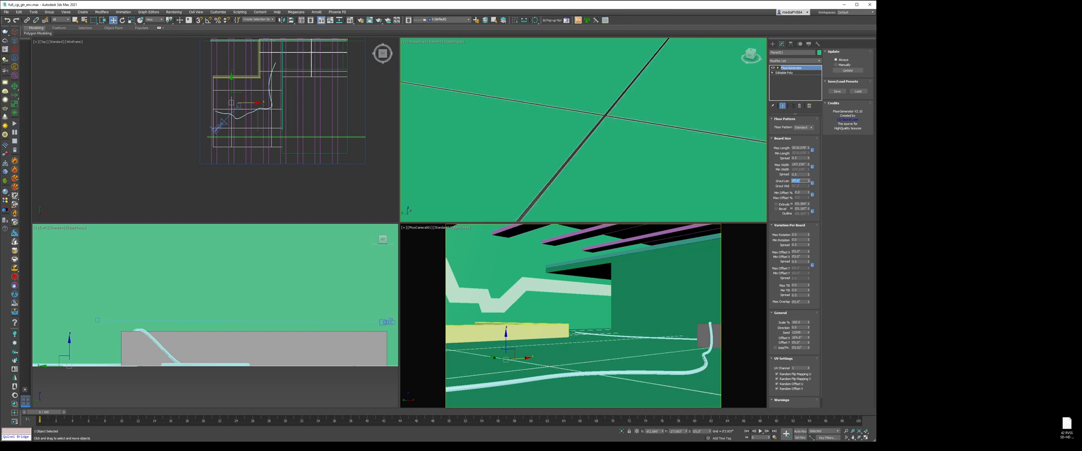
Add a Shell modifier to the slab floor with an outer amount of 0 and an inner amount of 12
left_click(790, 60)
type("sh")
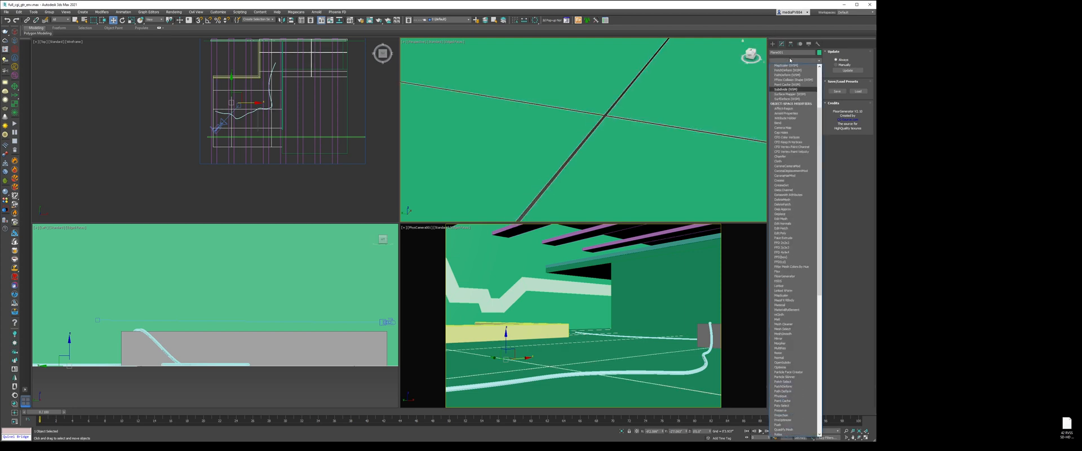
key("Return")
key("F3")
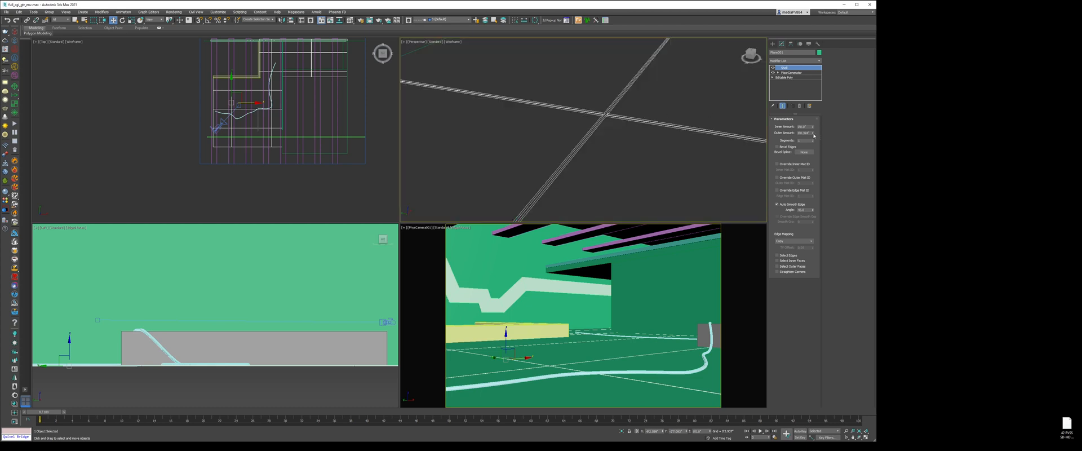
right_click(813, 133)
key("shift+Tab")
type("12")
key("Return")
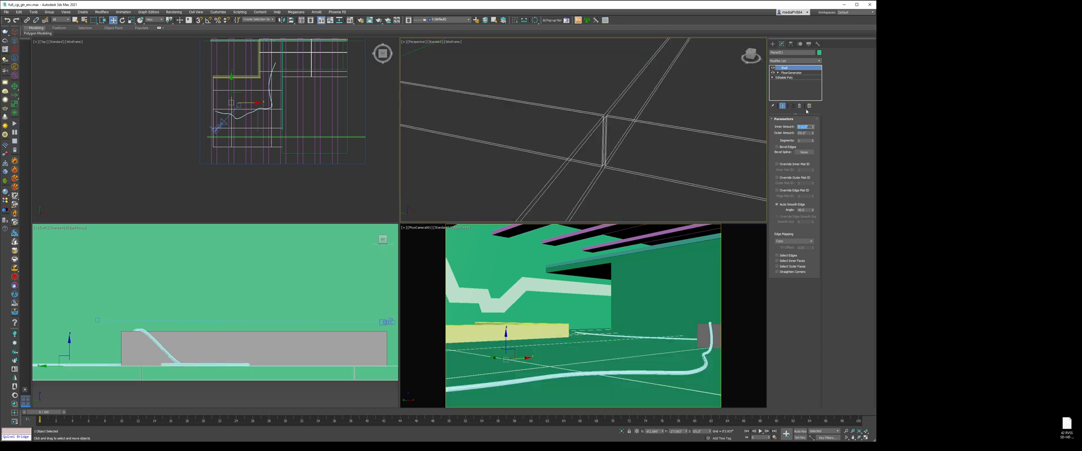
Add a Chamfer modifier to the slab floor and set its amount to 0.05
left_click(791, 61)
type("ch")
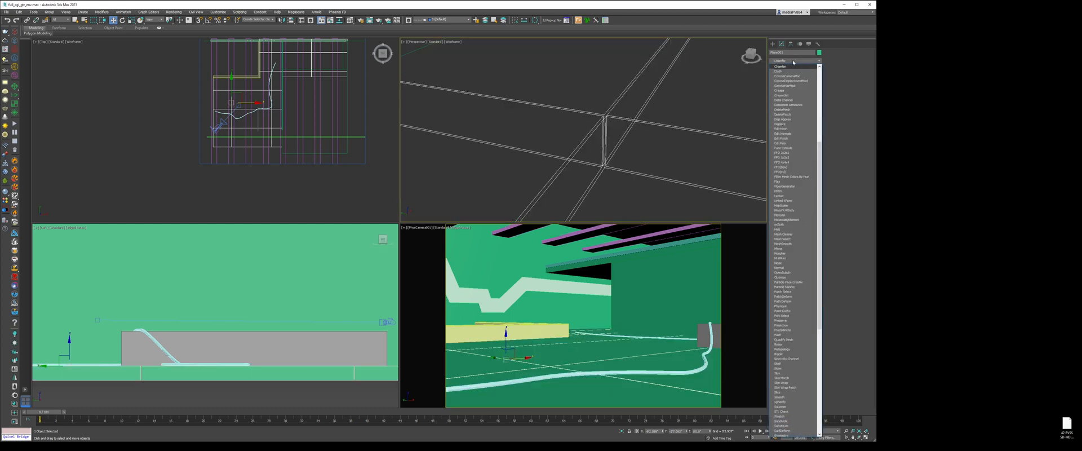
key("Return")
key("F3")
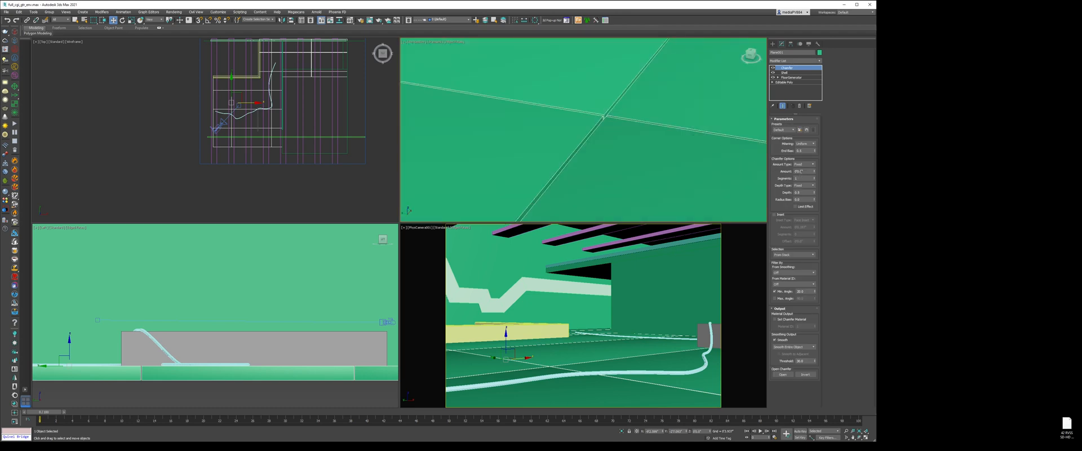
double_click(801, 172)
type(".1")
key("Return")
type(".05")
key("Return")
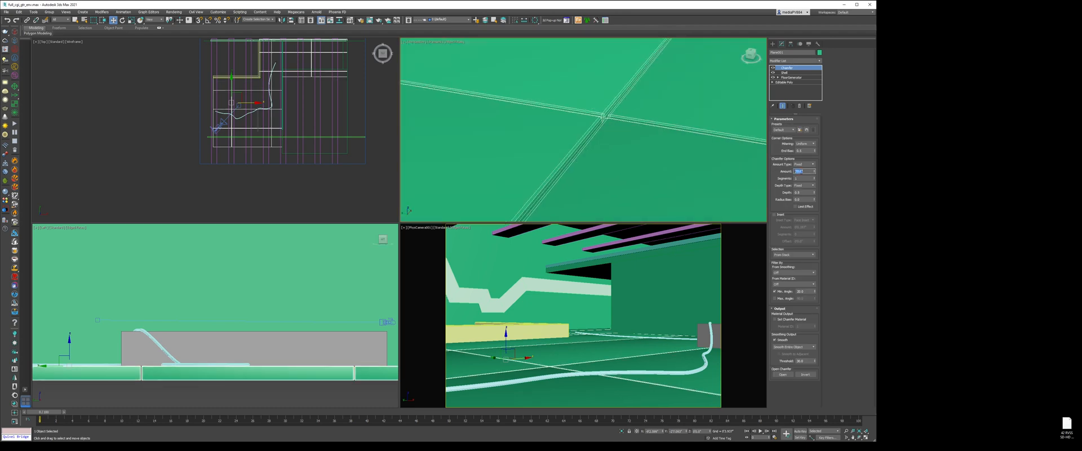
Set the chamfer to 5 segments and restrict its smoothing to the chamfers only
left_click(803, 178)
type("5")
key("Return")
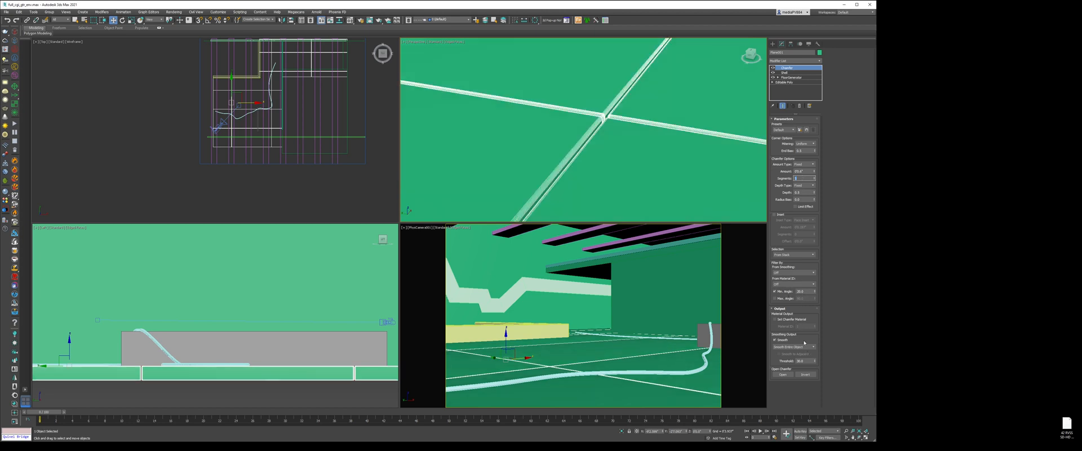
left_click(798, 346)
left_click(795, 357)
Turn off edged faces, deselect the floor and inspect the slabs in the perspective and camera views
left_click(616, 360)
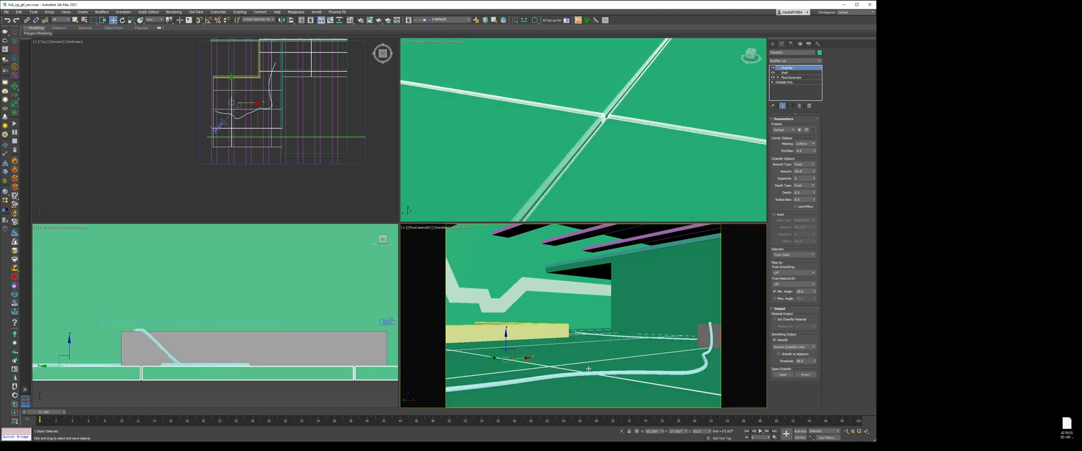
key("F4")
scroll(569, 149, "down", 12)
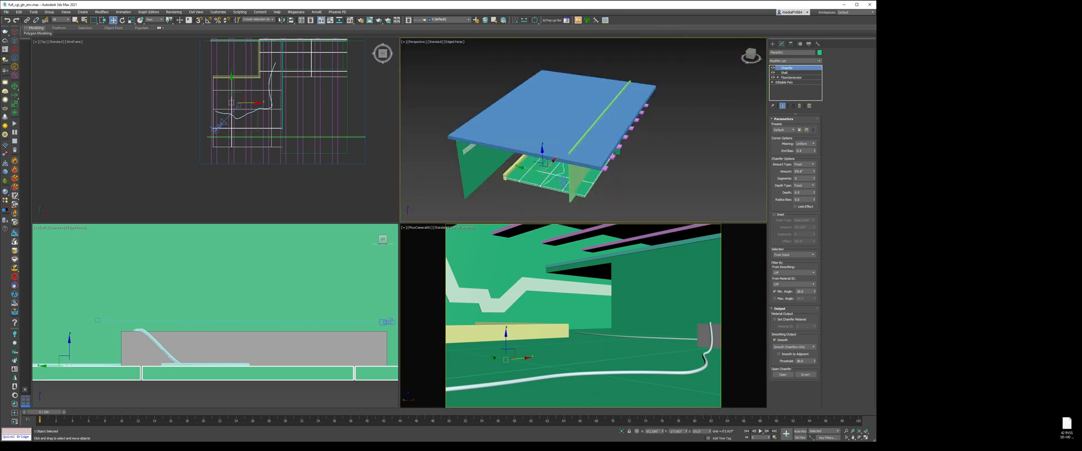
middle_click_drag(549, 166, 571, 148, "alt")
left_click(561, 183)
scroll(559, 155, "up", 8)
key("F4")
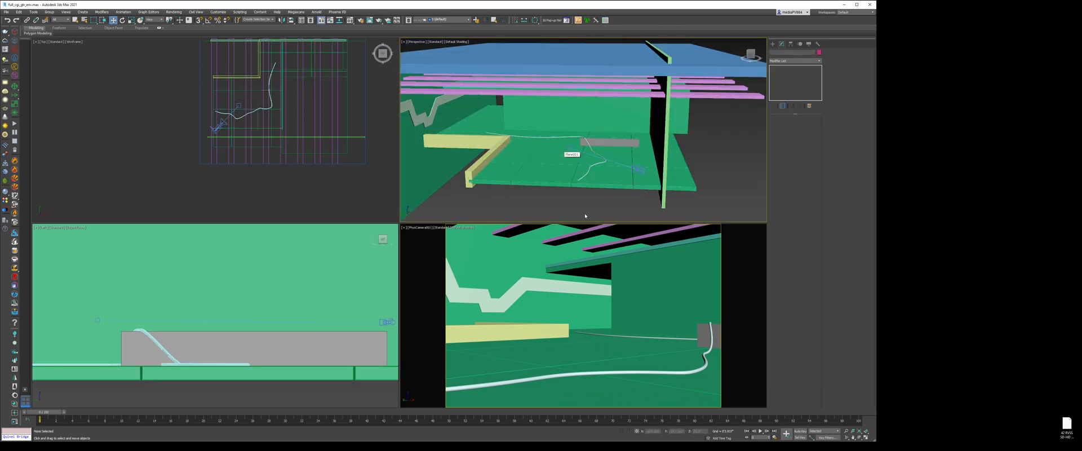
left_click(634, 310)
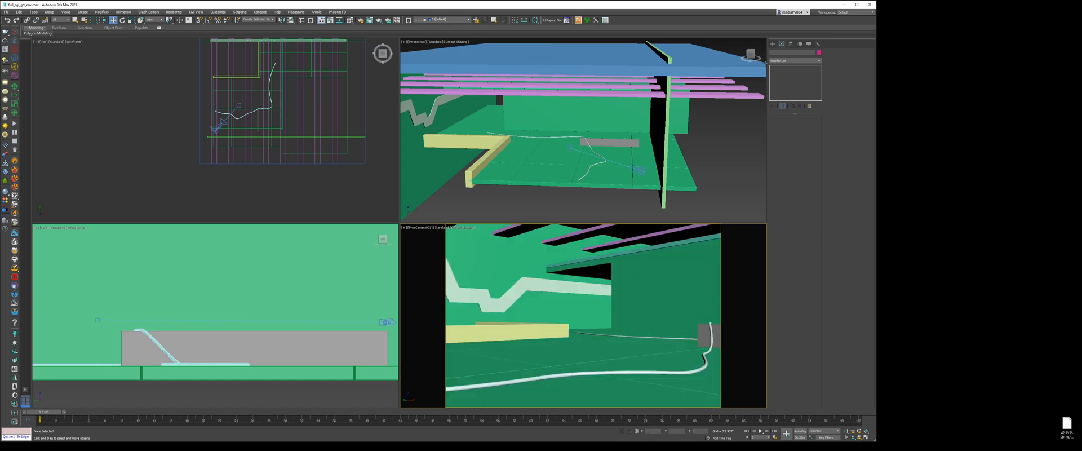
Create a box standing on the slab floor between the low wall and the hose as a stand-in for the car
left_click(773, 43)
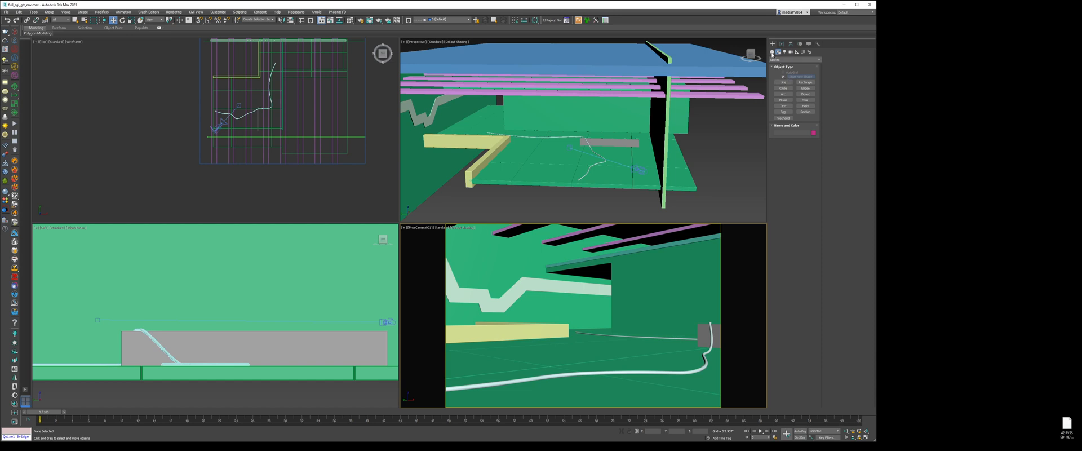
left_click(773, 52)
left_click(783, 77)
middle_click_drag(291, 89, 292, 103)
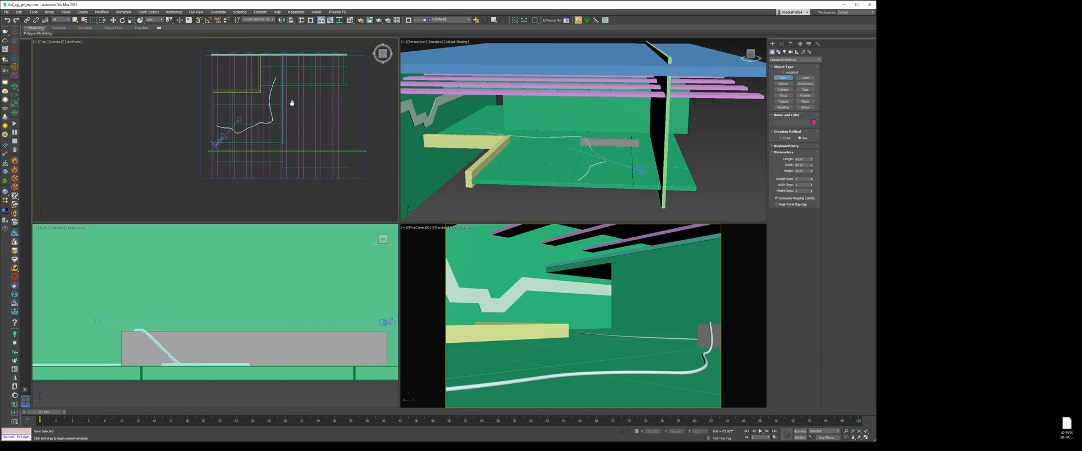
scroll(292, 103, "up", 3)
right_click(227, 124)
right_click(222, 125)
left_click(279, 103)
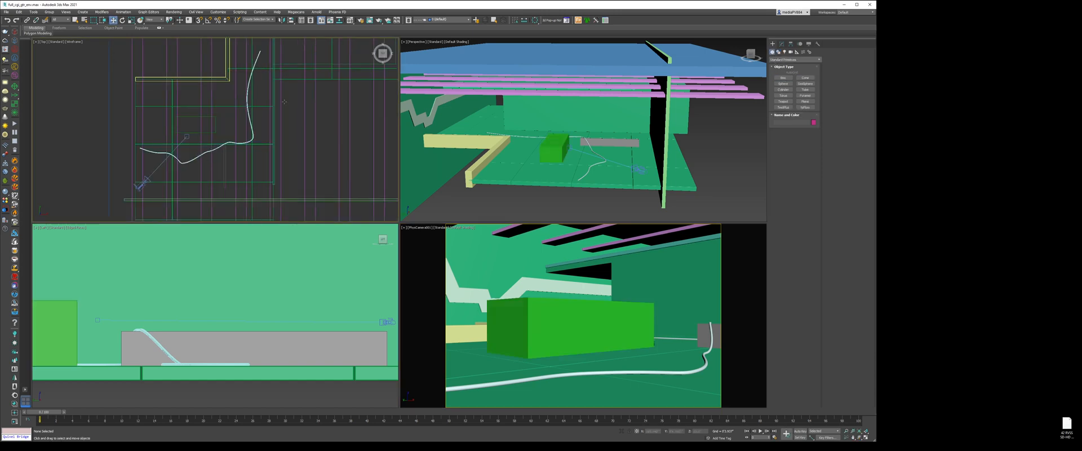
Create a long, thin flat box on the floor around the green car stand-in
left_click(785, 78)
scroll(219, 102, "up", 2)
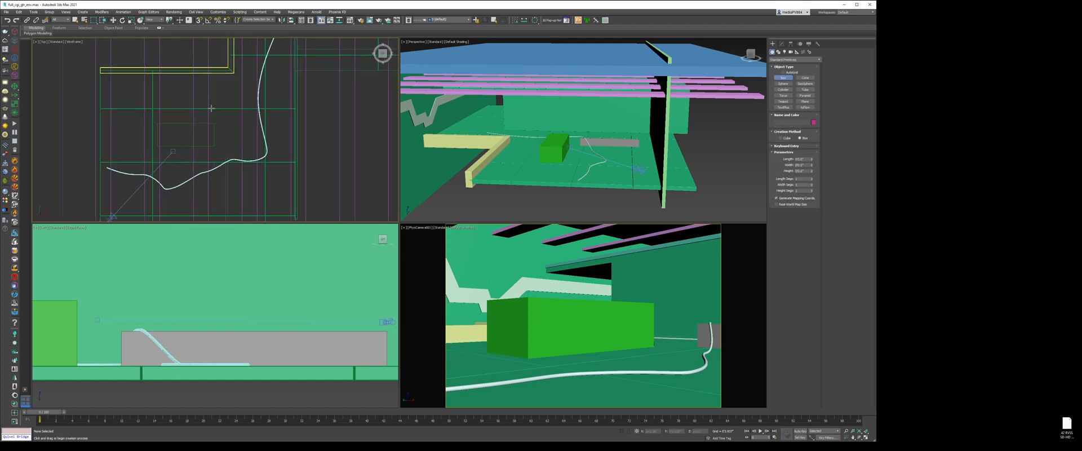
left_click_drag(100, 105, 294, 161)
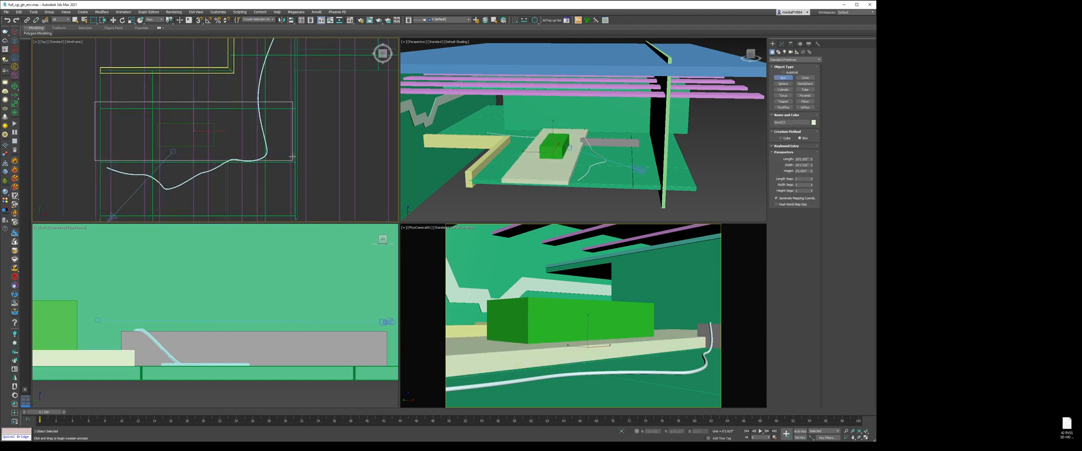
left_click(295, 159)
right_click(295, 160)
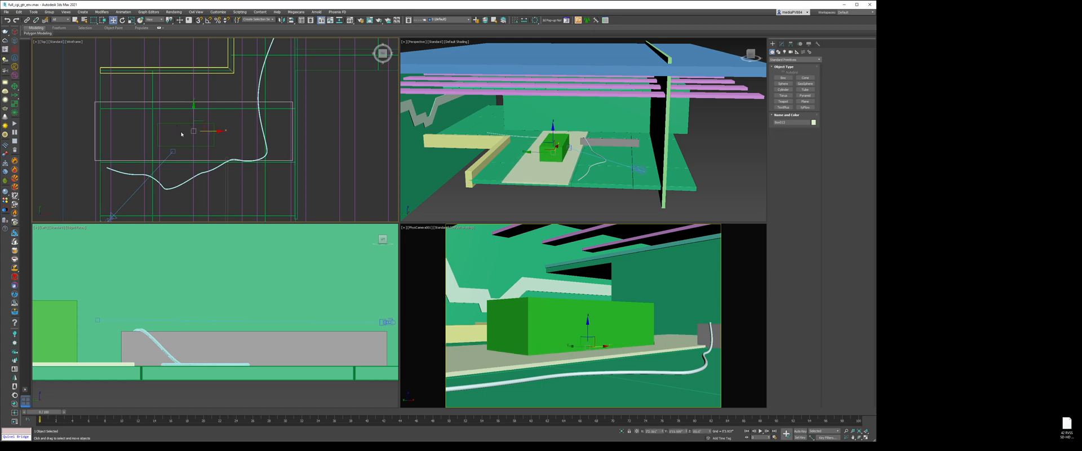
Align the thin flat box with the green box, shift it lengthwise and raise it well above the car stand-in
scroll(181, 148, "up", 2)
key("alt+a")
left_click(180, 152)
key("w")
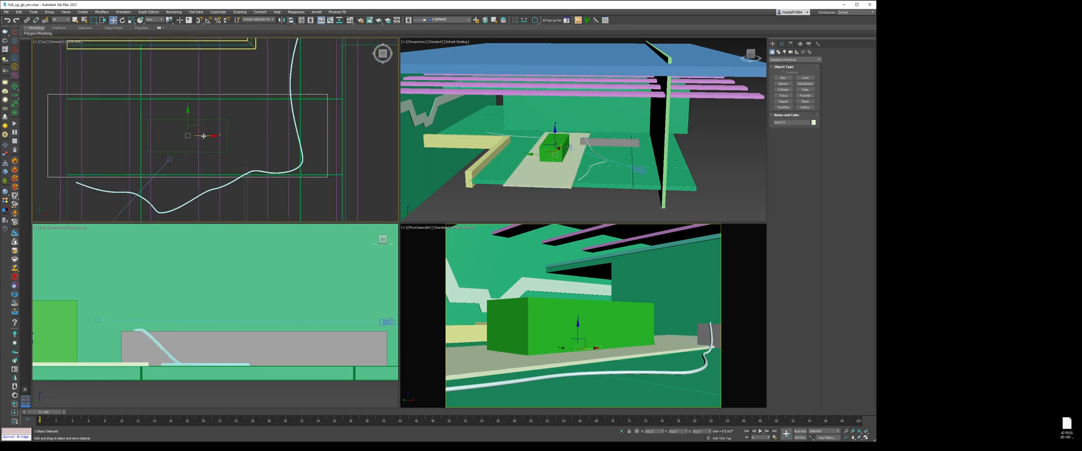
left_click_drag(207, 136, 222, 136)
scroll(185, 345, "down", 5)
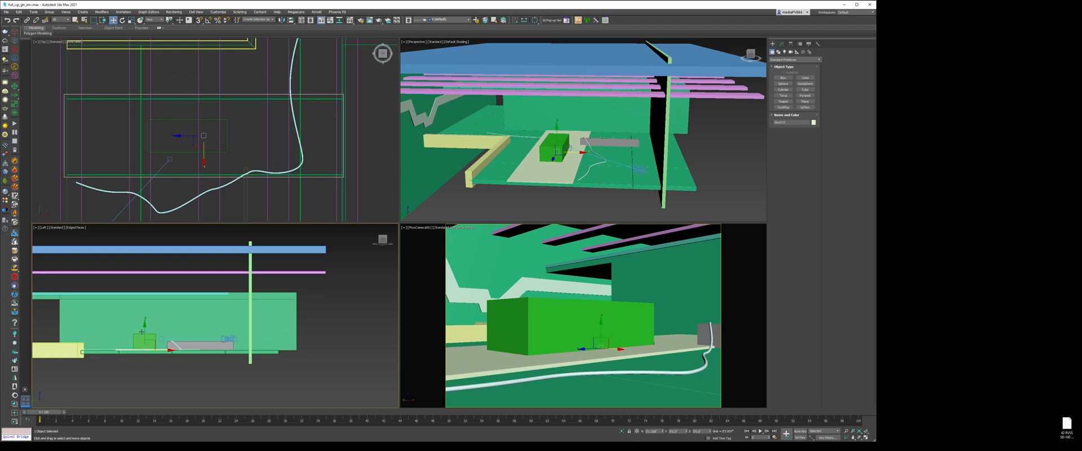
left_click_drag(142, 331, 147, 292)
Reduce the raised flat box's length to narrow the panel, undo the extra size change and deselect it
key("1")
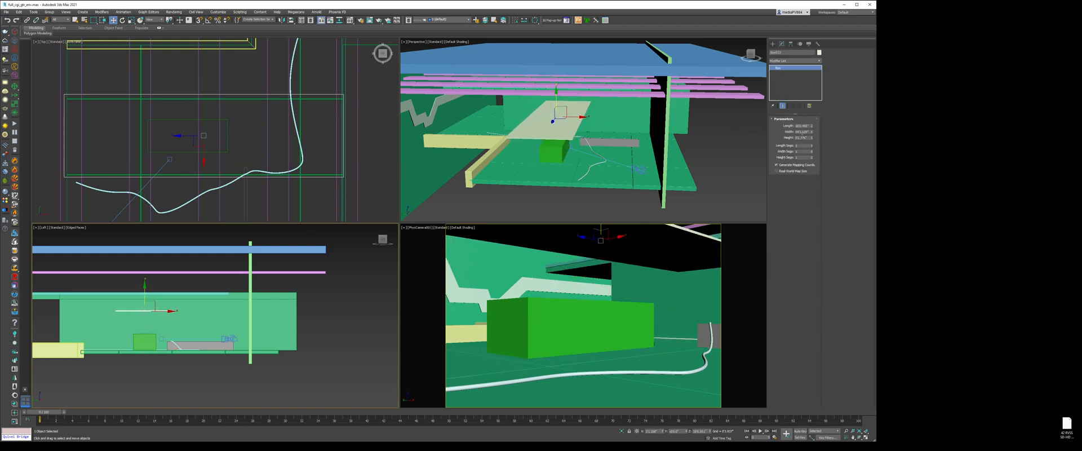
left_click_drag(813, 133, 814, 130)
key("ctrl+z")
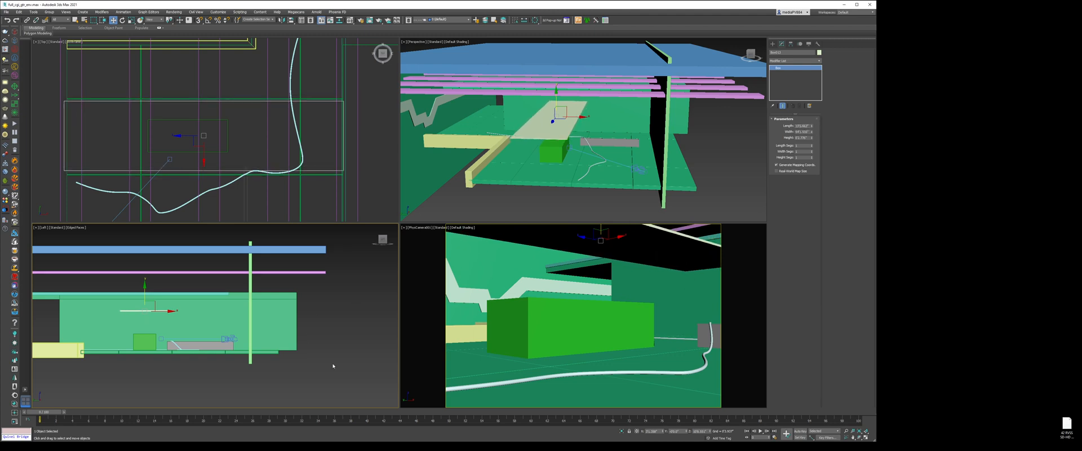
left_click(740, 51)
left_click(773, 44)
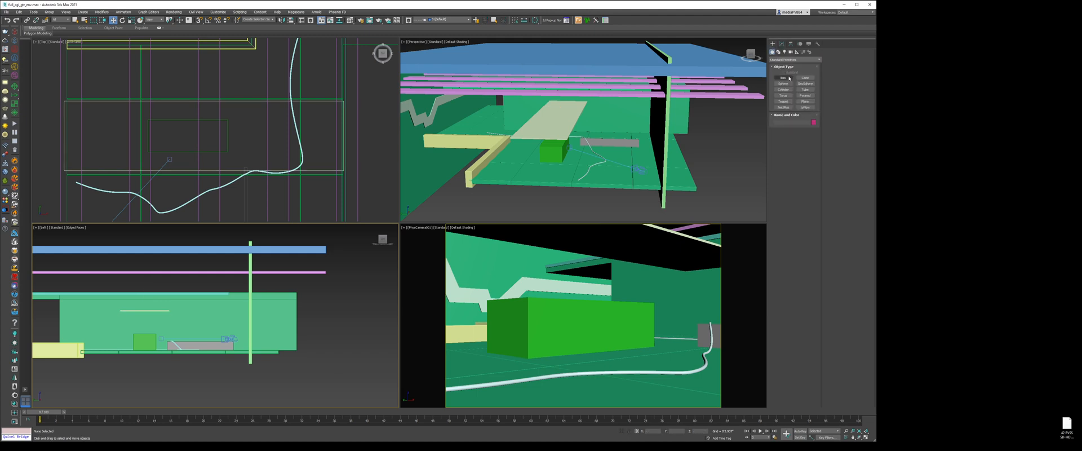
Create a short cylinder on the floor at the end of the green car stand-in and set its sides to 6
left_click(787, 89)
scroll(164, 120, "up", 2)
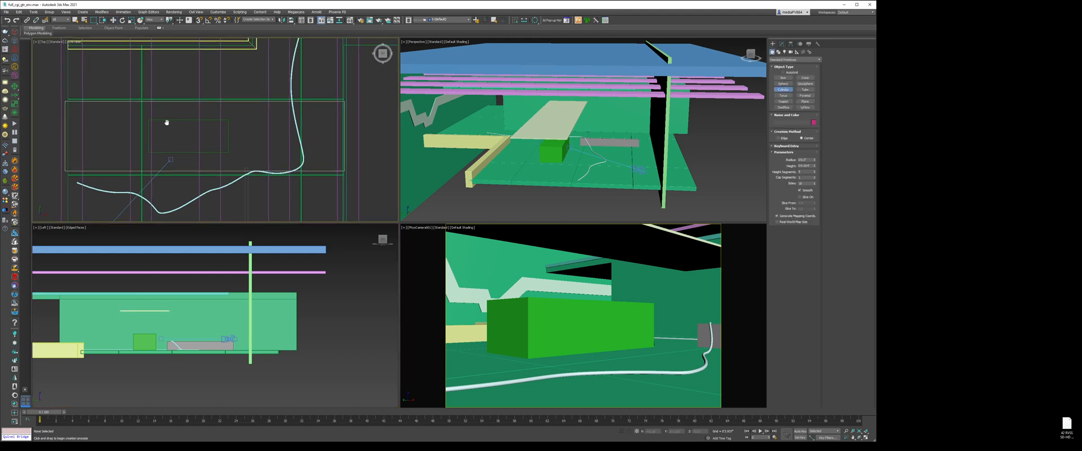
left_click_drag(159, 122, 164, 104)
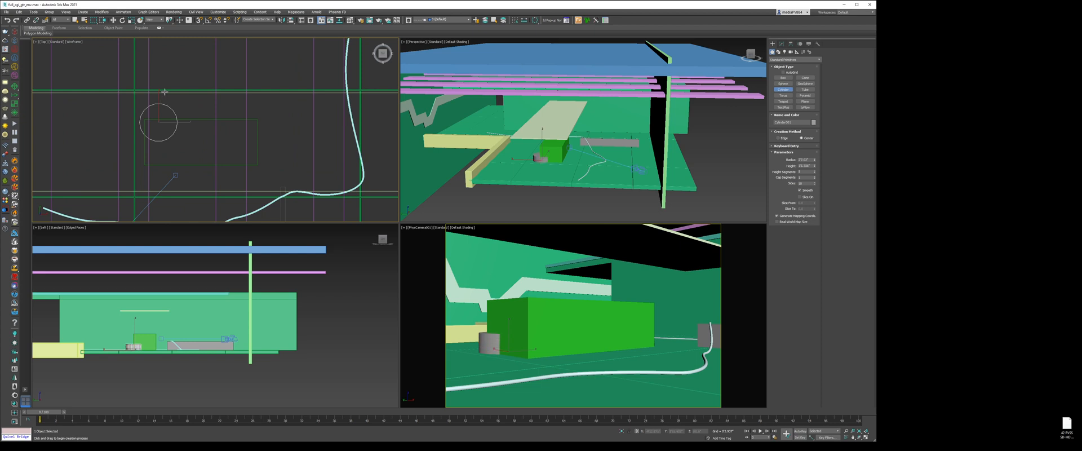
key("w")
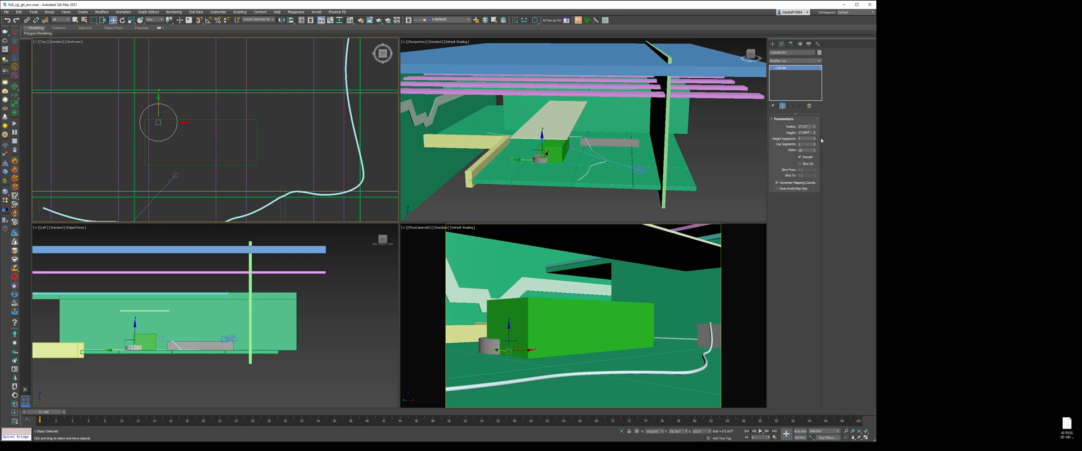
double_click(805, 151)
type("6")
key("Return")
Convert the six-sided cylinder to an editable poly and delete all its polygons except the hexagonal top face
middle_click_drag(166, 138, 202, 131)
key("alt+e")
key("4")
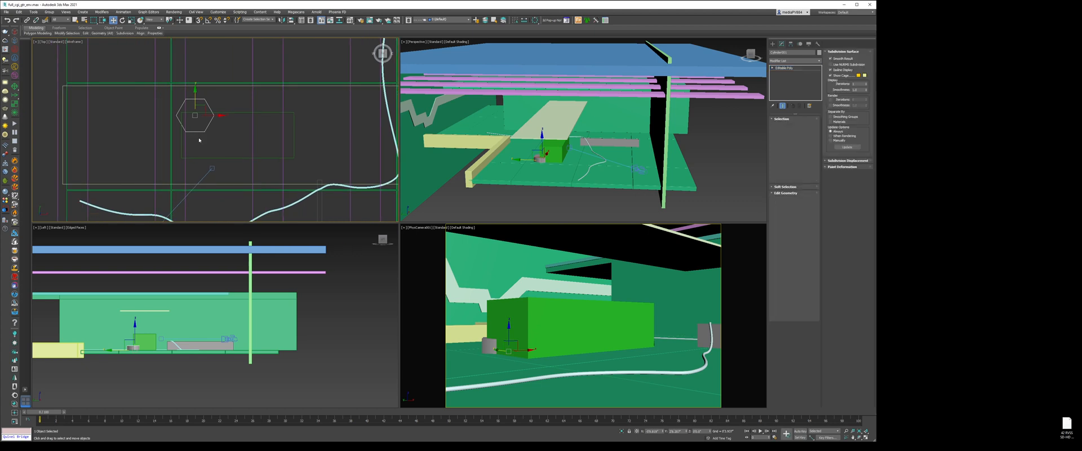
left_click(197, 116)
key("ctrl+i")
key("Delete")
scroll(225, 110, "down", 5)
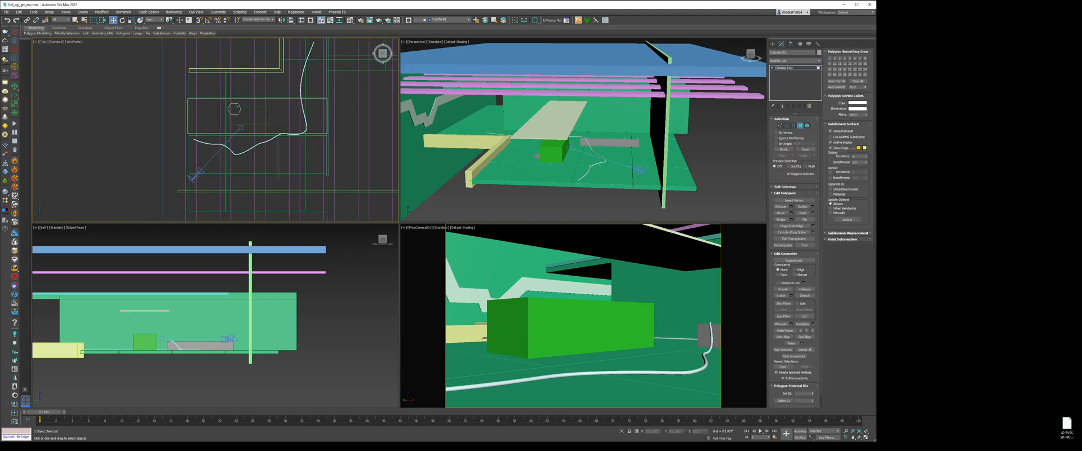
key("4")
Isolate the hexagon with the raised flat panel and clone the hexagon once along Y, snapping vertices so the two share an edge
middle_click_drag(317, 152, 352, 164)
key("alt+q")
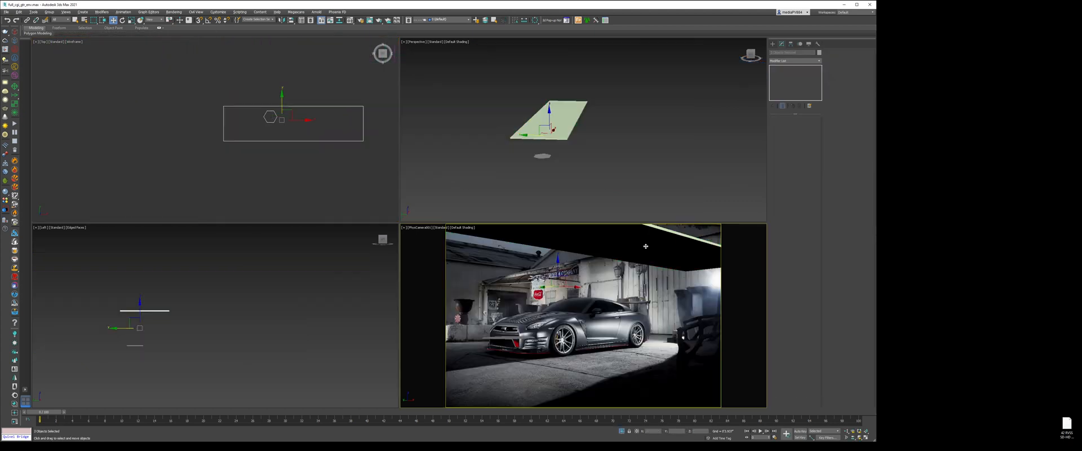
left_click(276, 117)
scroll(283, 120, "up", 3)
scroll(250, 114, "up", 3)
key("s")
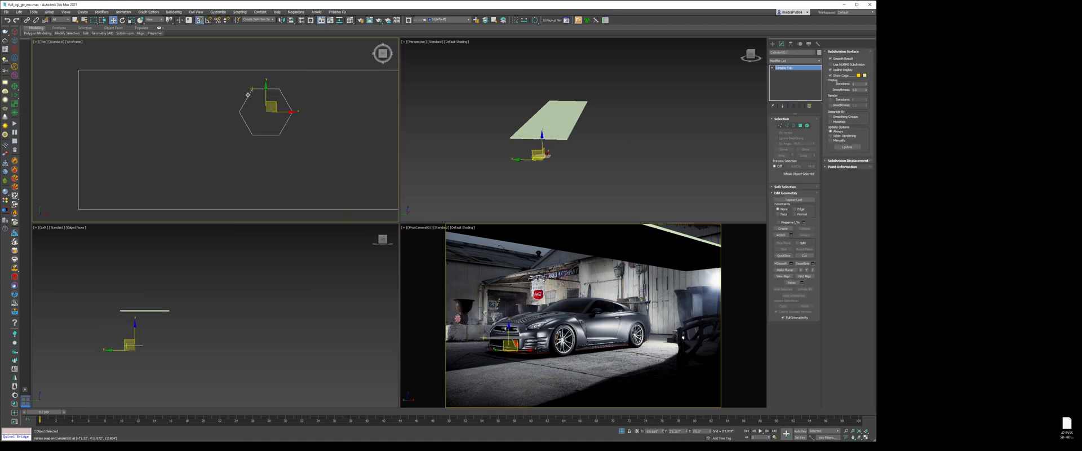
left_click_drag(250, 93, 252, 137, "shift")
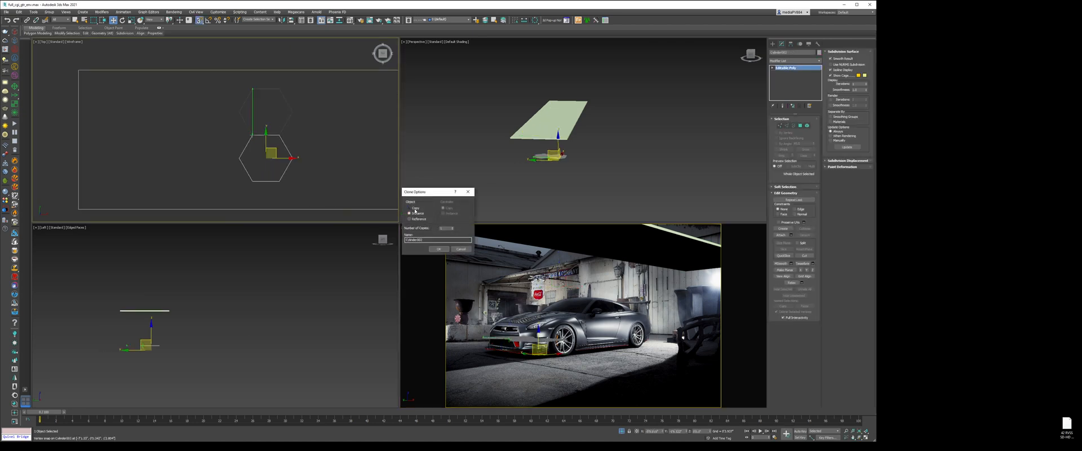
left_click(439, 249)
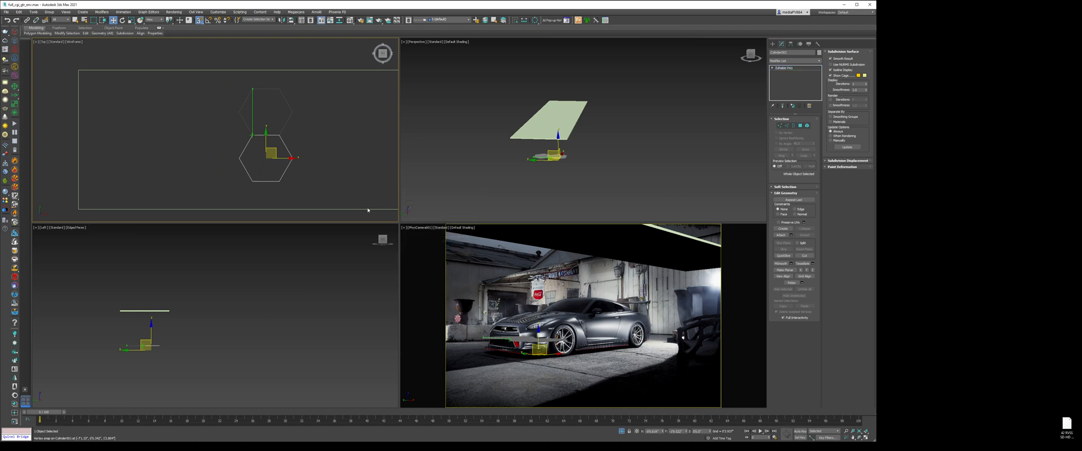
Attach the two other hexagons to the end hexagon so all three form one column object
scroll(298, 115, "down", 2)
left_click(283, 113)
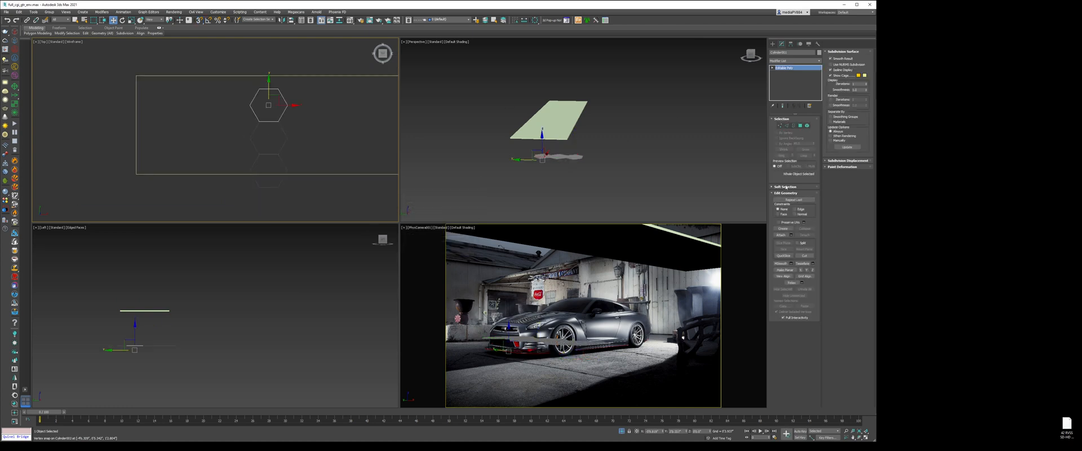
left_click(781, 234)
left_click(287, 137)
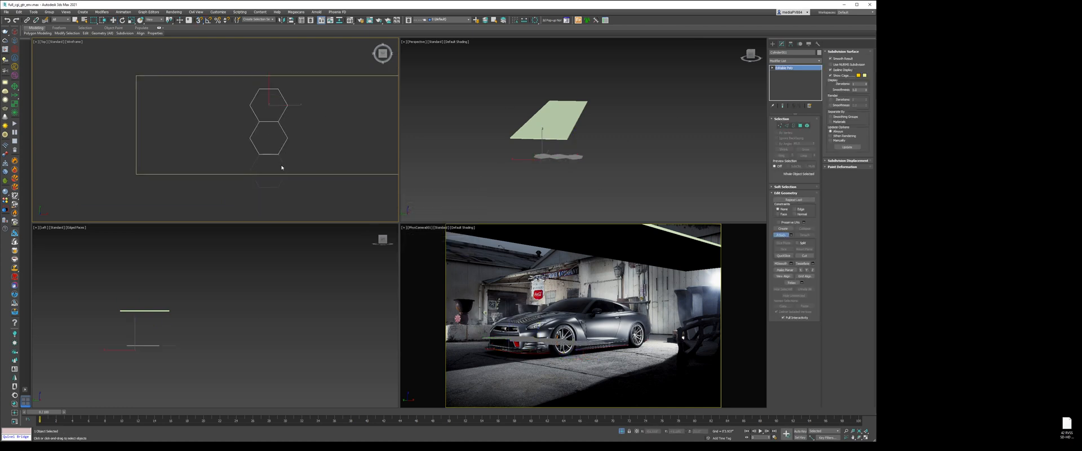
left_click(287, 169)
Move the hexagon column to the left end of the ceiling panel and scale it to fit the panel's width
key("w")
left_click_drag(278, 130, 164, 117)
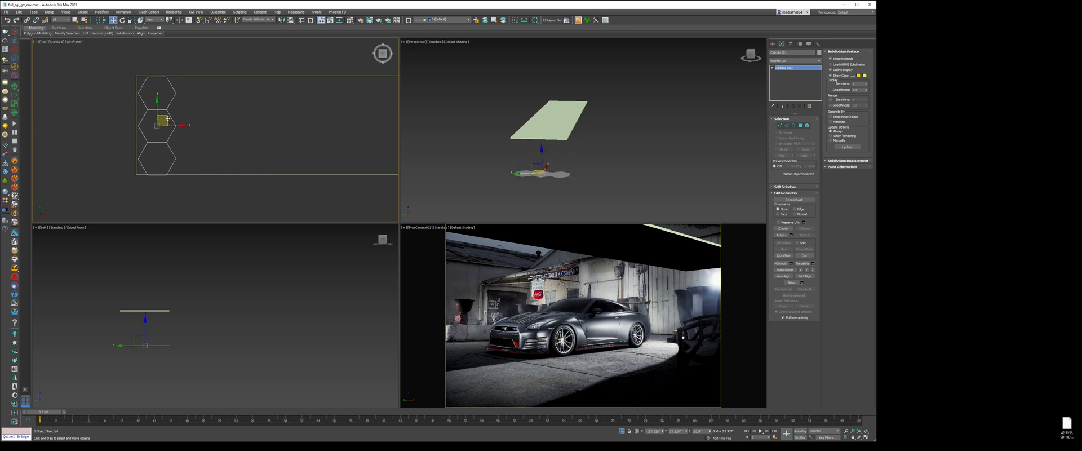
key("r")
right_click(166, 133)
key("Escape")
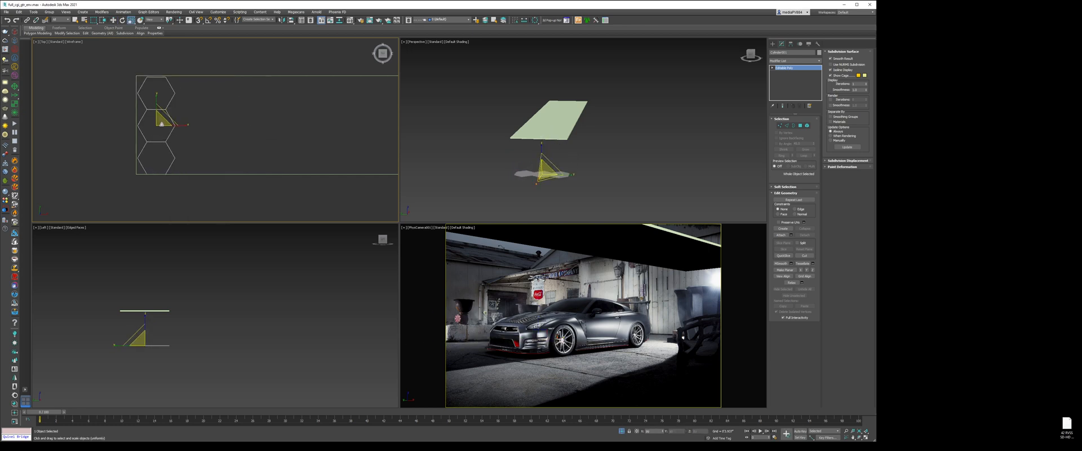
key("w")
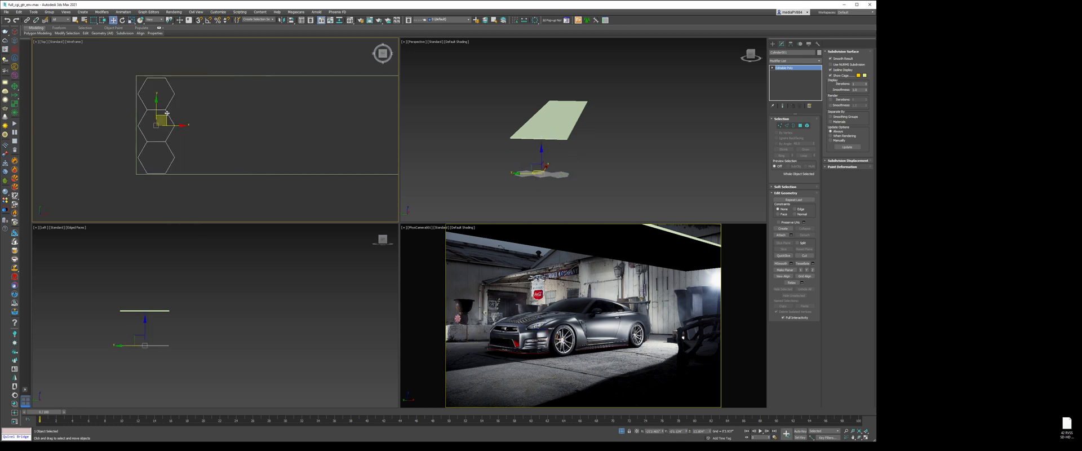
left_click_drag(167, 114, 166, 114)
Align the hexagon column to the ceiling panel and shift it along X back to the panel's left end
key("shift+a")
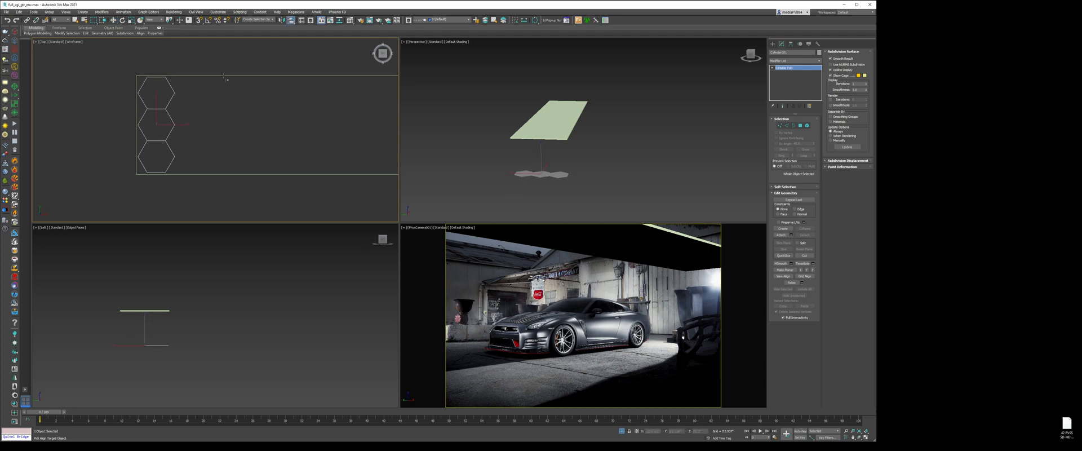
left_click(321, 76)
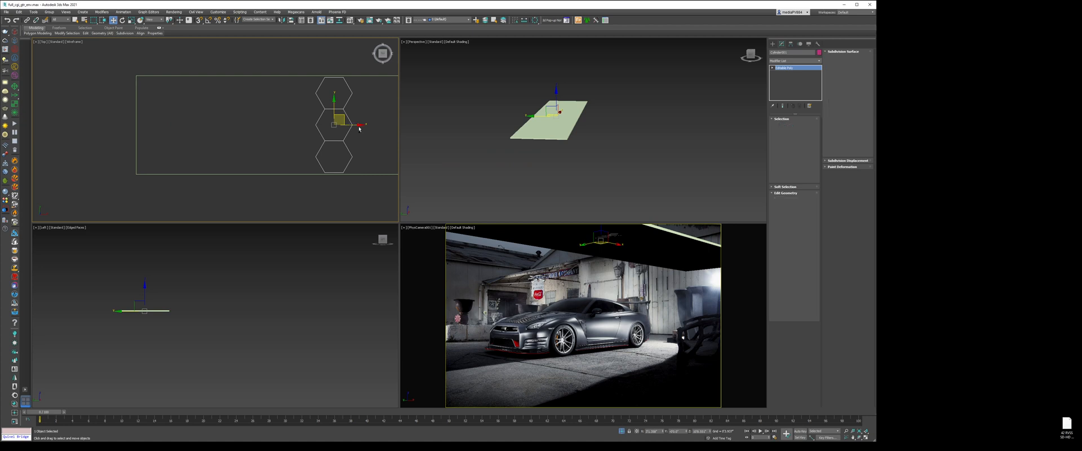
left_click_drag(350, 127, 182, 135)
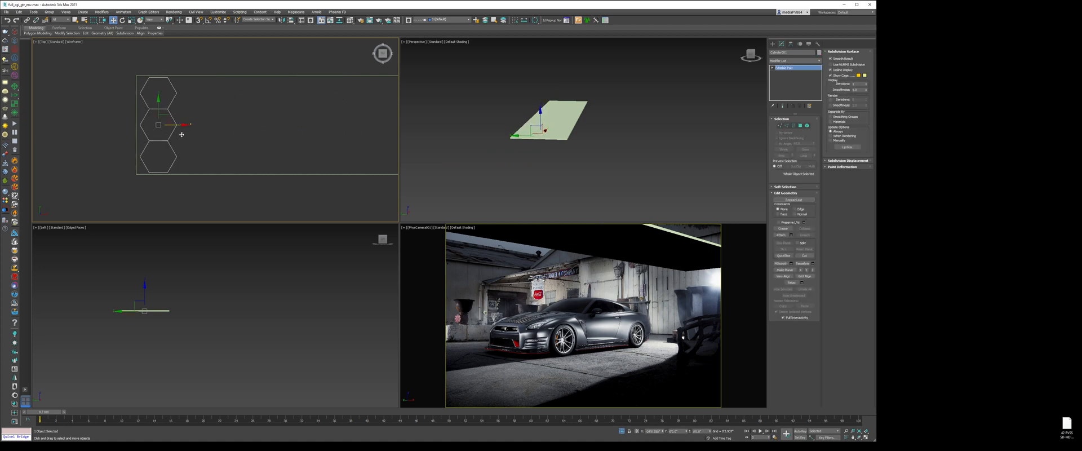
Duplicate the two upper hexagon elements into a staggered second column, snapping them against the first column
key("5")
left_click_drag(205, 89, 161, 125)
key("s")
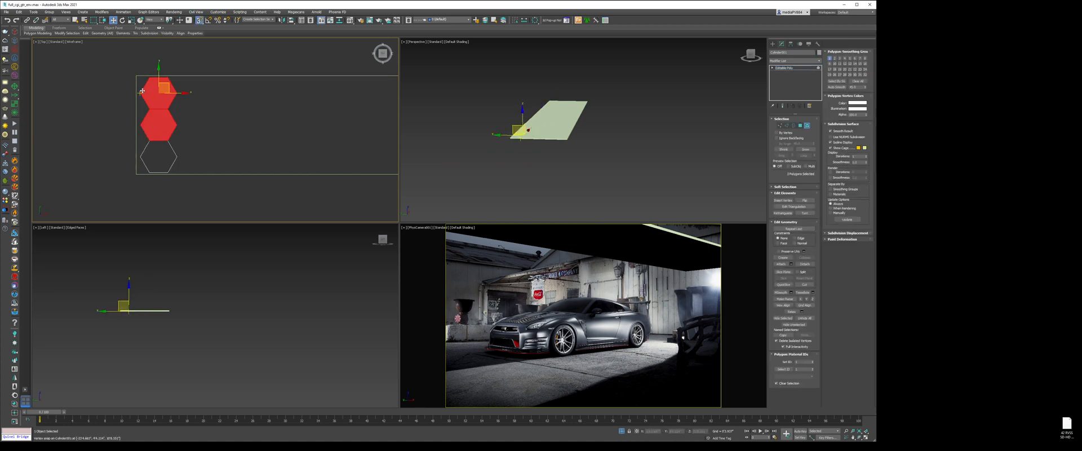
left_click_drag(140, 94, 194, 114)
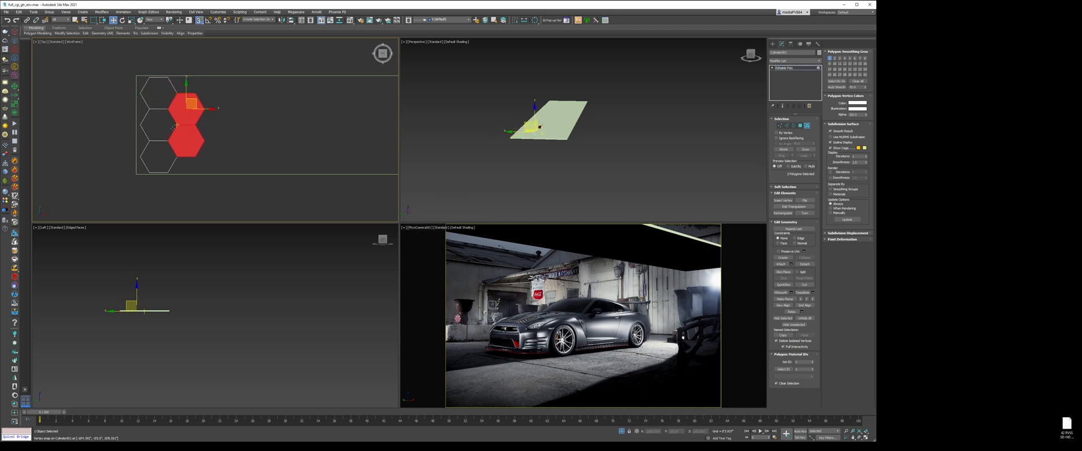
Duplicate all hexagon elements end to end twice along the panel to build an eight-column honeycomb
key("ctrl+a")
left_click_drag(154, 110, 259, 110, "shift")
key("ctrl+a")
key("Return")
key("shift+v")
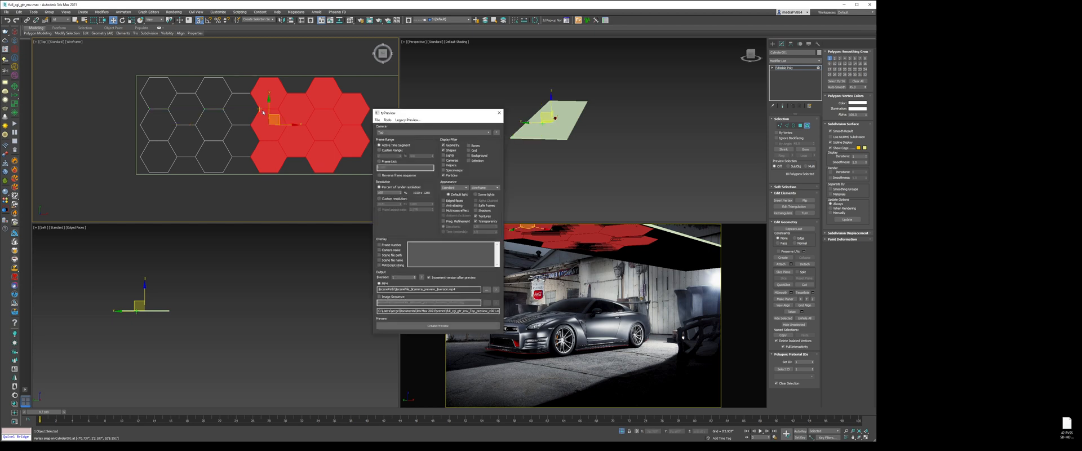
key("Escape")
scroll(162, 135, "down", 2)
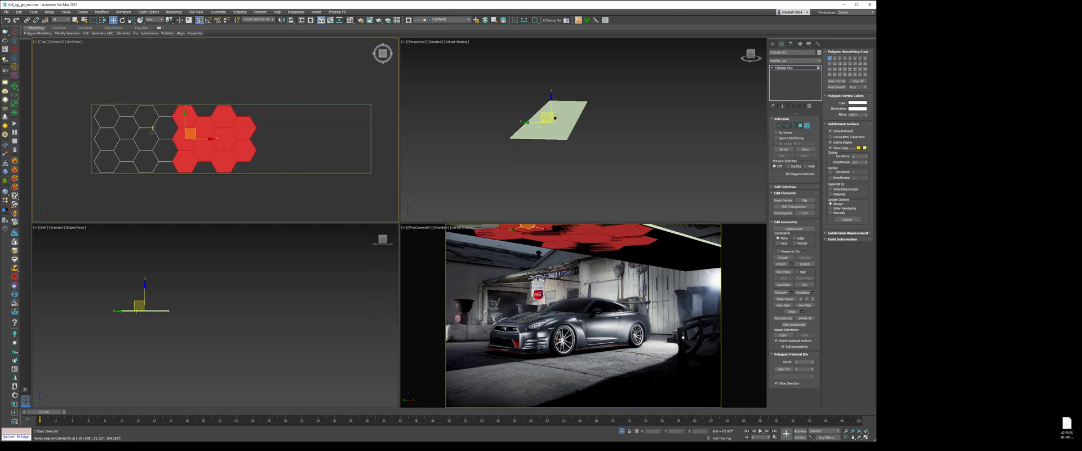
Duplicate the whole honeycomb once more along the panel and delete the hexagons extending past the panel's far end
key("ctrl+a")
mouse_move(112, 136)
left_mouse_down("shift")
mouse_move(373, 144)
mouse_move(361, 146)
left_mouse_up("shift")
key("Return")
middle_click_drag(361, 147, 247, 140)
left_click_drag(336, 107, 271, 172)
key("Delete")
middle_click_drag(241, 159, 323, 159)
key("5")
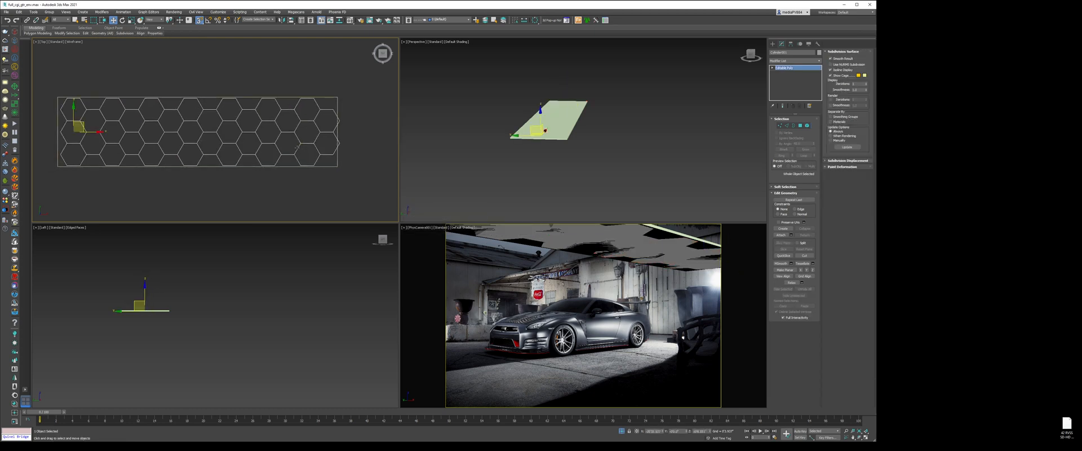
Center the honeycomb's pivot, adjust its position on the ceiling panel, and weld all its vertices
key("alt+c")
left_click_drag(200, 132, 197, 132)
key("s")
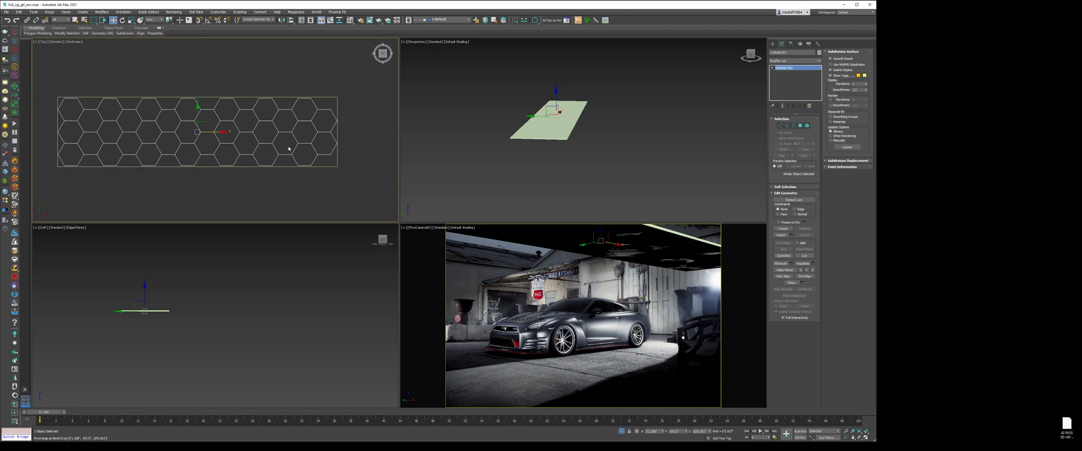
key("1")
key("ctrl+a")
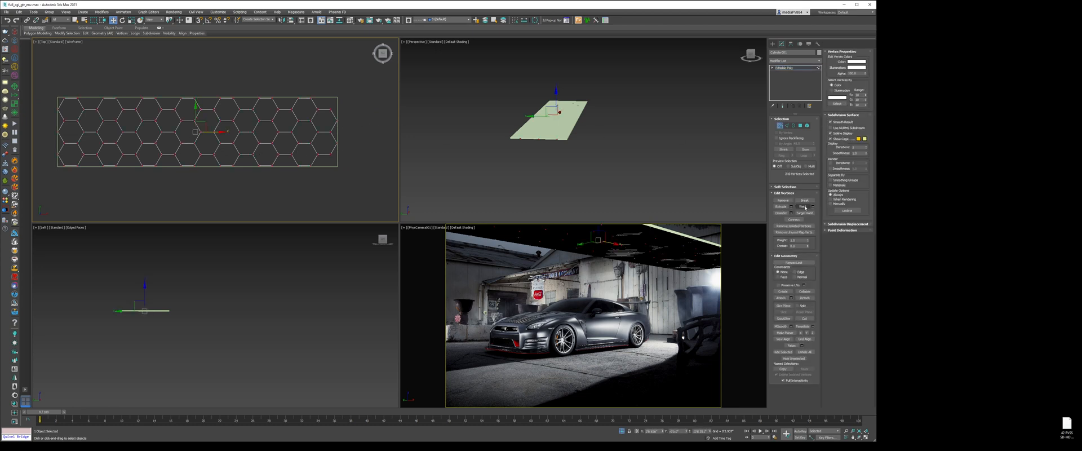
left_click(805, 207)
Create a shape from all edges of the honeycomb mesh and leave edge editing
key("3")
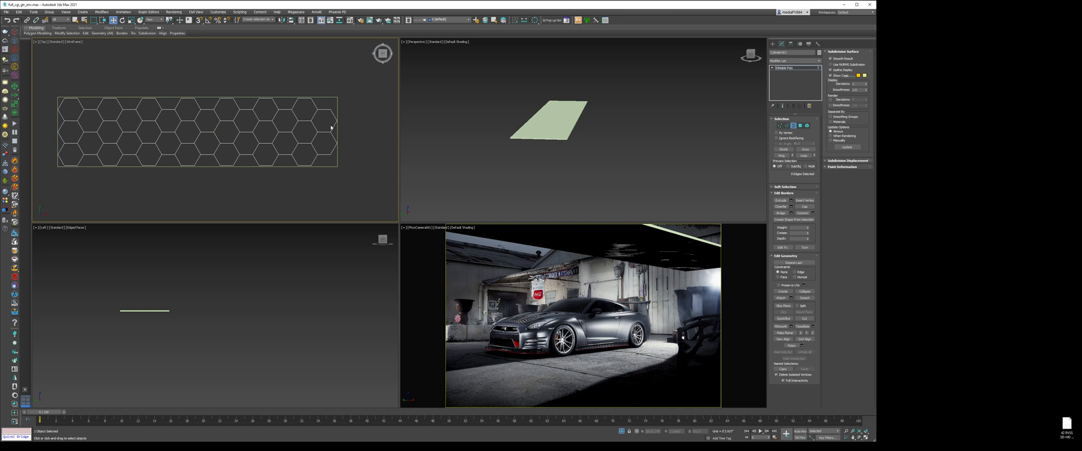
key("ctrl+a")
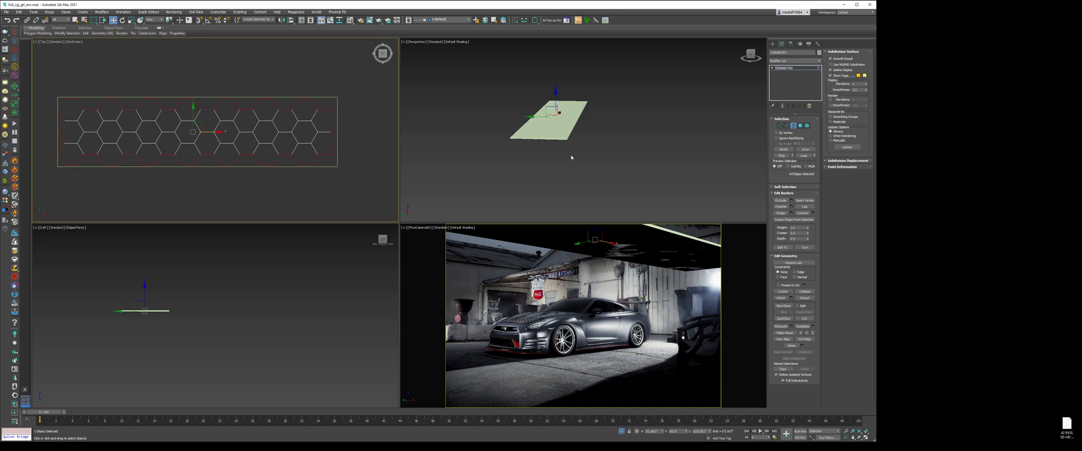
key("2")
key("ctrl+a")
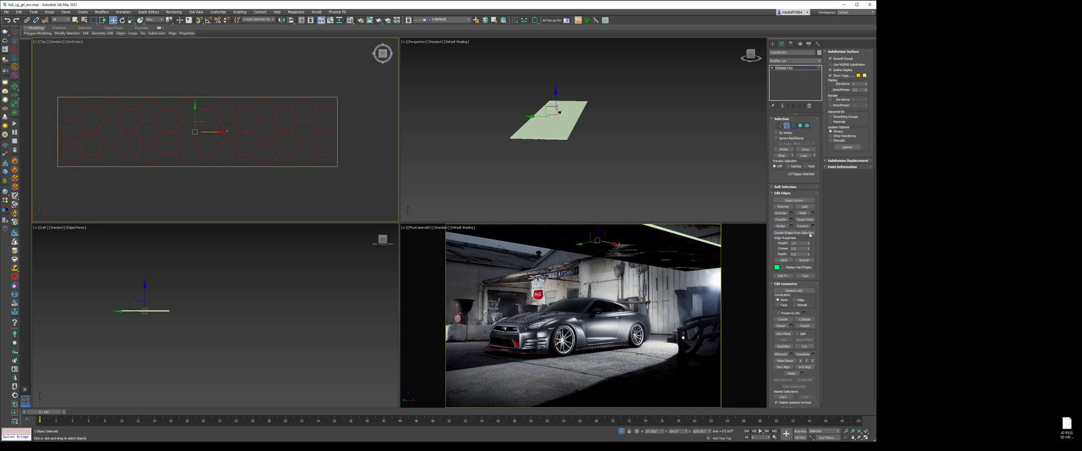
left_click(811, 235)
key("Return")
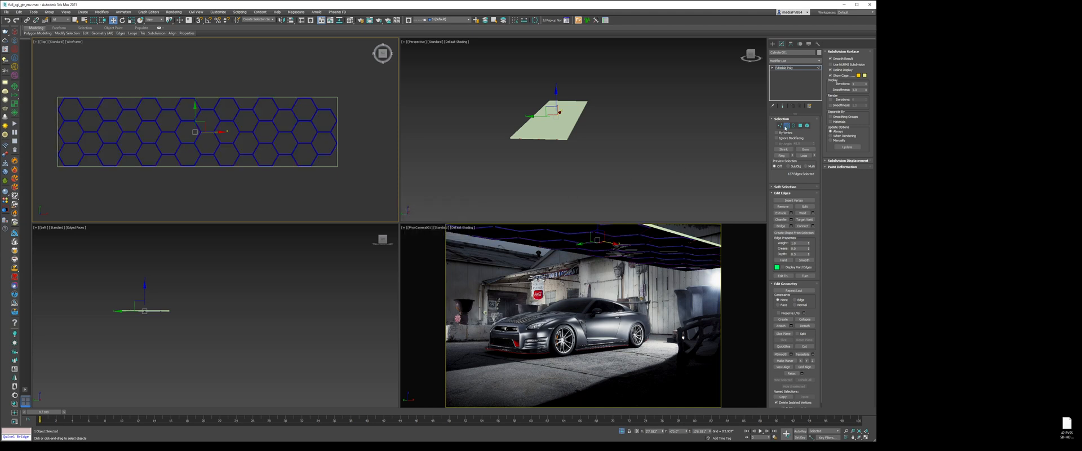
left_click(786, 125)
Lower the original honeycomb mesh well away from the ceiling panel in the side view and hide the unselected objects
scroll(137, 292, "up", 5)
middle_click_drag(164, 346, 188, 233)
key("F3")
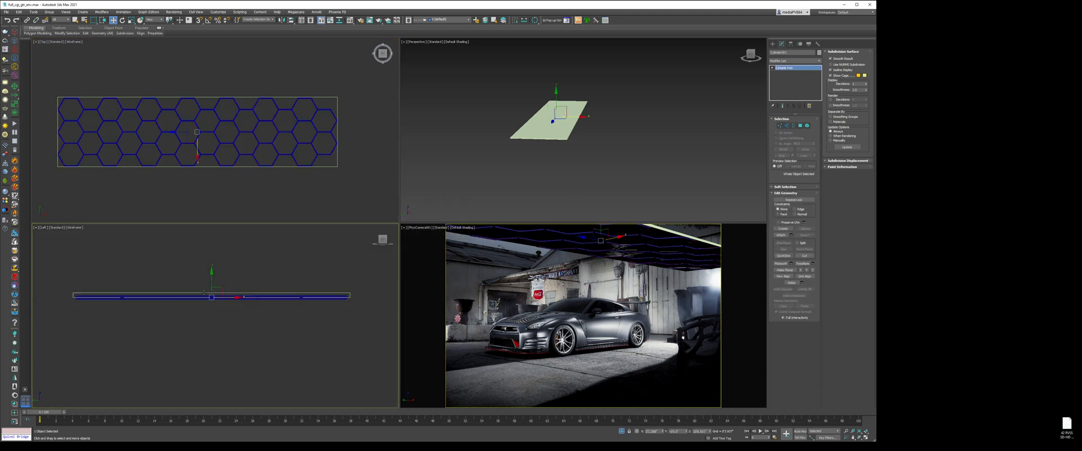
scroll(208, 274, "down", 10)
left_click_drag(213, 250, 221, 288)
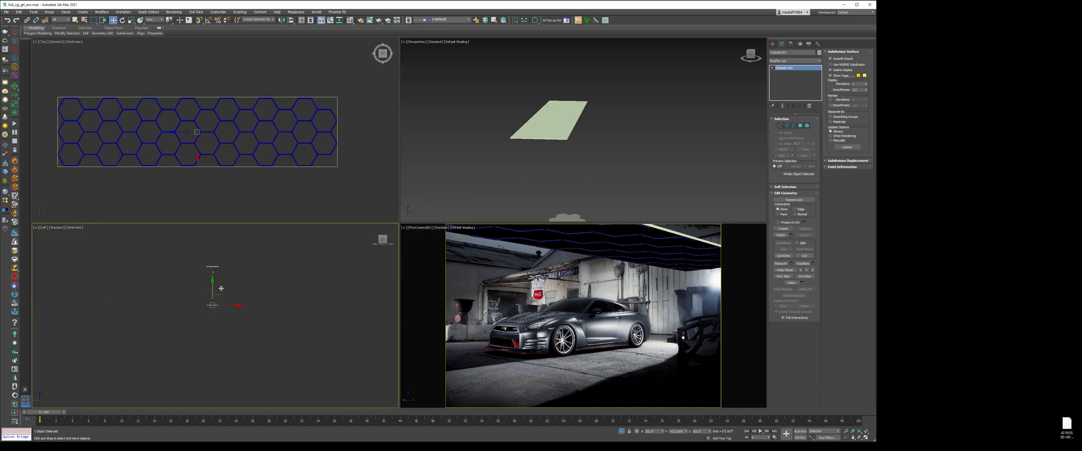
scroll(223, 265, "up", 5)
right_click(235, 279)
left_click(249, 256)
scroll(207, 310, "down", 5)
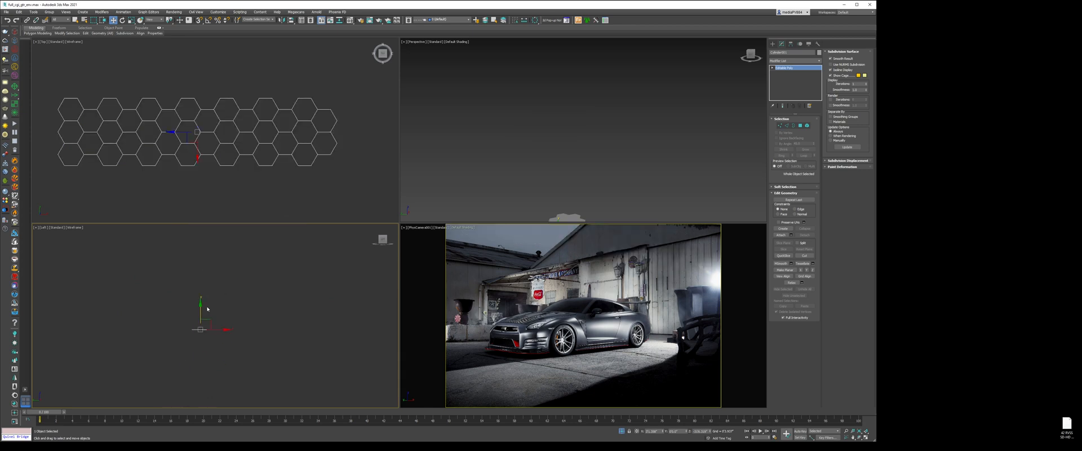
Exit isolation to bring back the garage and place the honeycomb mesh just beneath the floor
key("F3")
left_click_drag(207, 309, 206, 269)
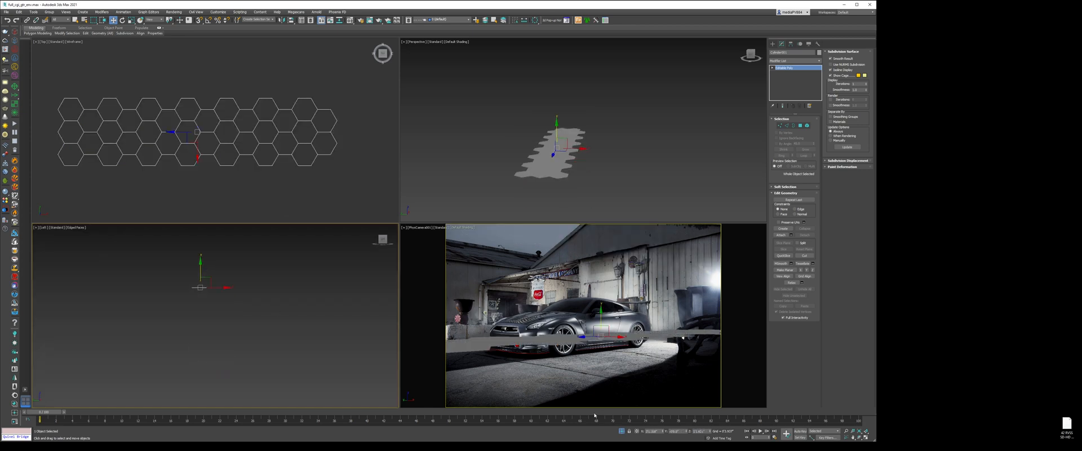
left_click(621, 431)
scroll(175, 295, "up", 3)
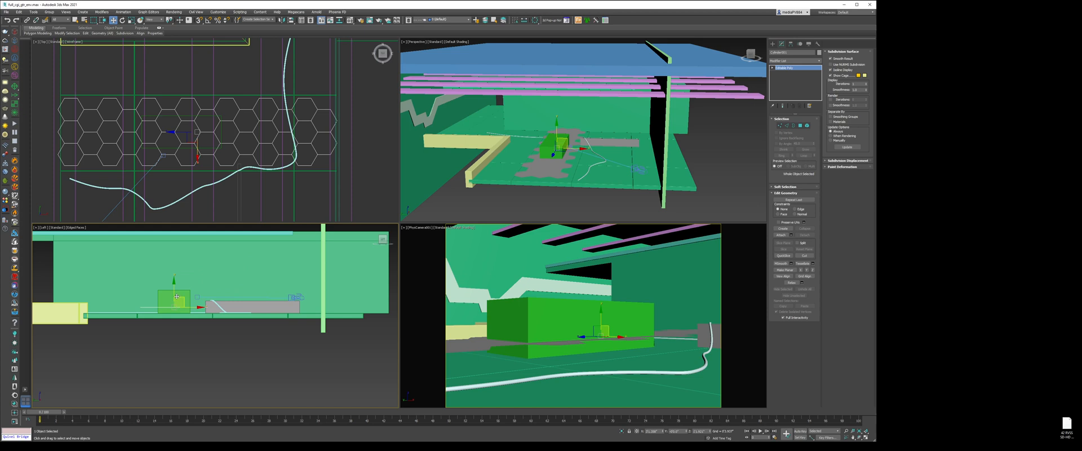
left_click_drag(175, 295, 181, 310)
left_click(203, 337)
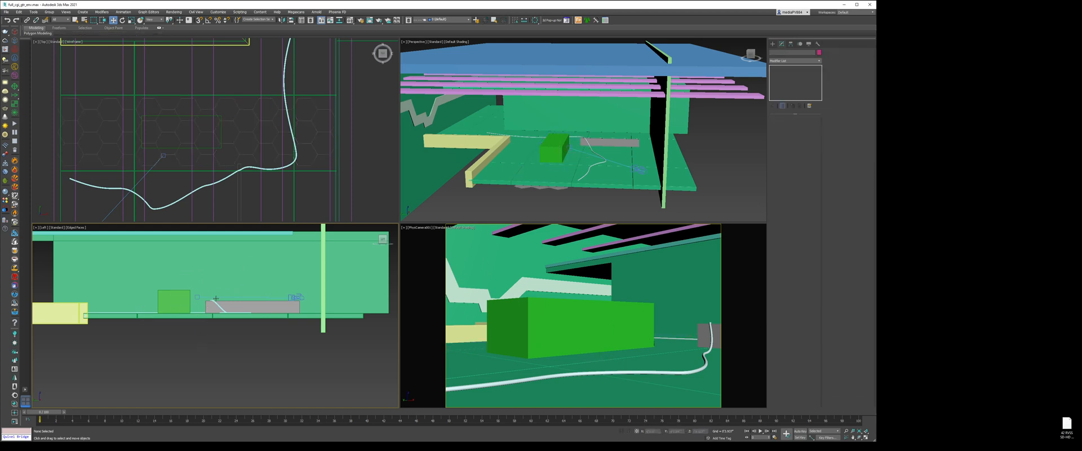
Unhide all objects, show the camera view as wireframe, and select the honeycomb spline shape
key("F3")
right_click(237, 314)
left_click(256, 291)
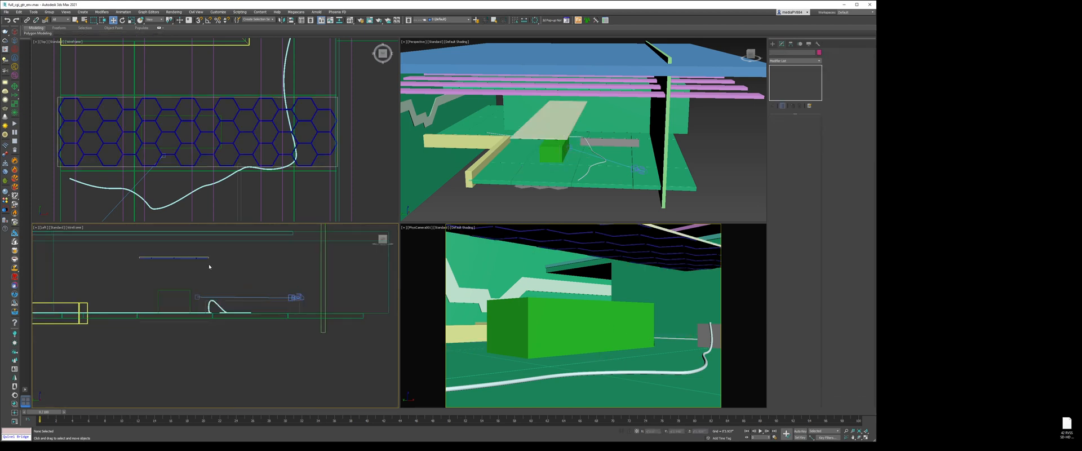
right_click(648, 262)
key("F3")
left_click(691, 243)
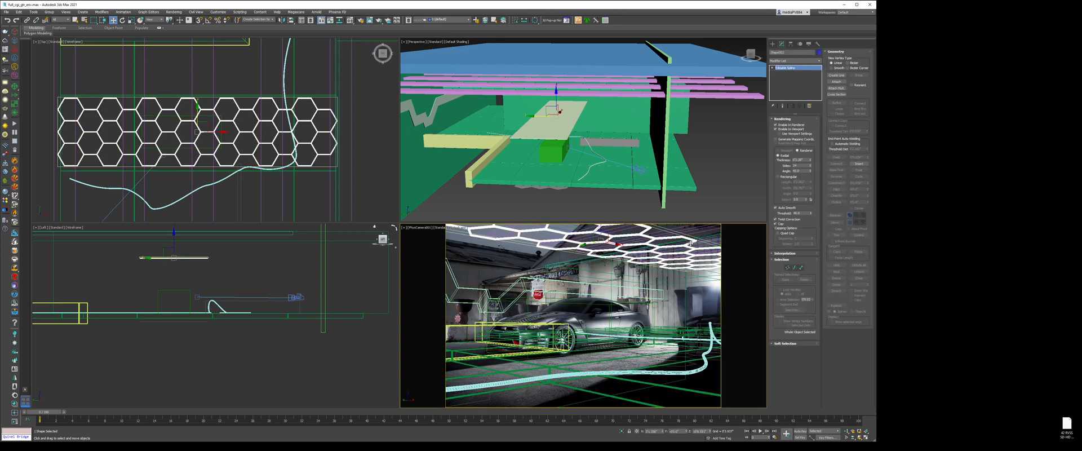
Reduce the honeycomb spline's rendered thickness and lower the spline slightly below the ceiling panel
scroll(174, 260, "up", 6)
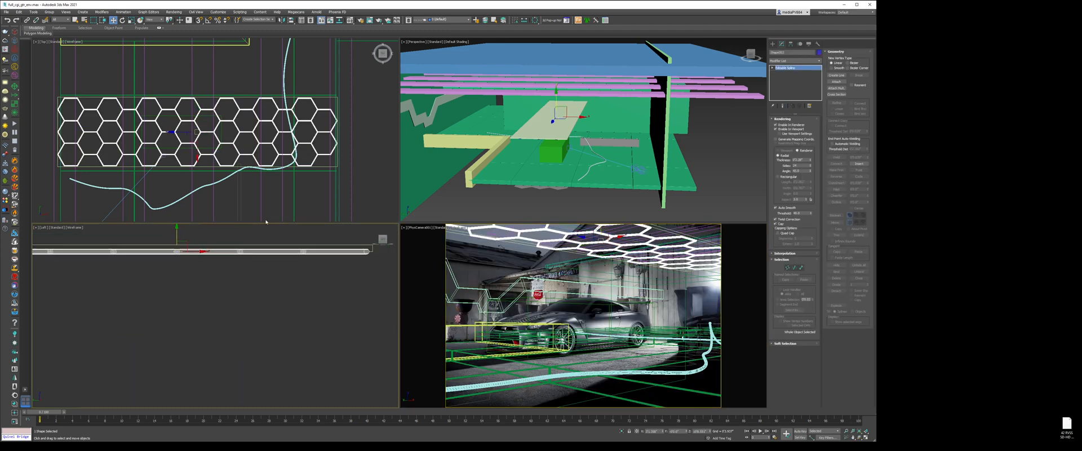
left_click_drag(811, 162, 817, 174)
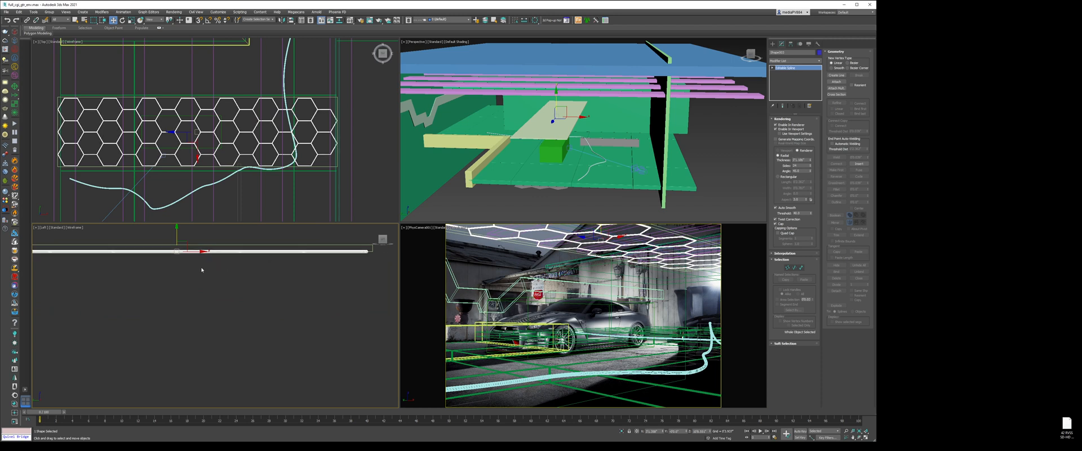
left_click_drag(178, 234, 185, 244)
left_click(219, 279)
Select the honeycomb spline together with the ceiling panel and isolate both objects
key("F3")
scroll(218, 279, "down", 5)
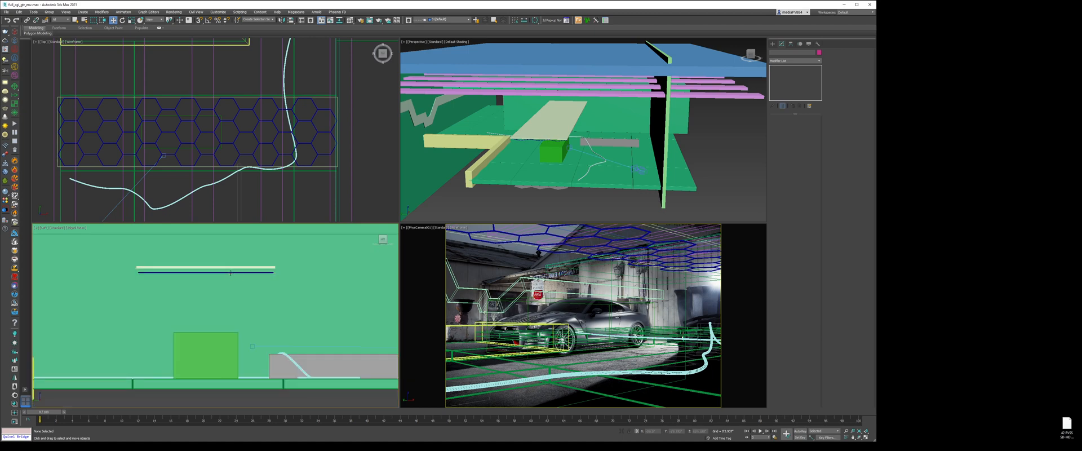
scroll(232, 273, "up", 5)
left_click(230, 273)
left_click(241, 252, "ctrl")
key("alt+q")
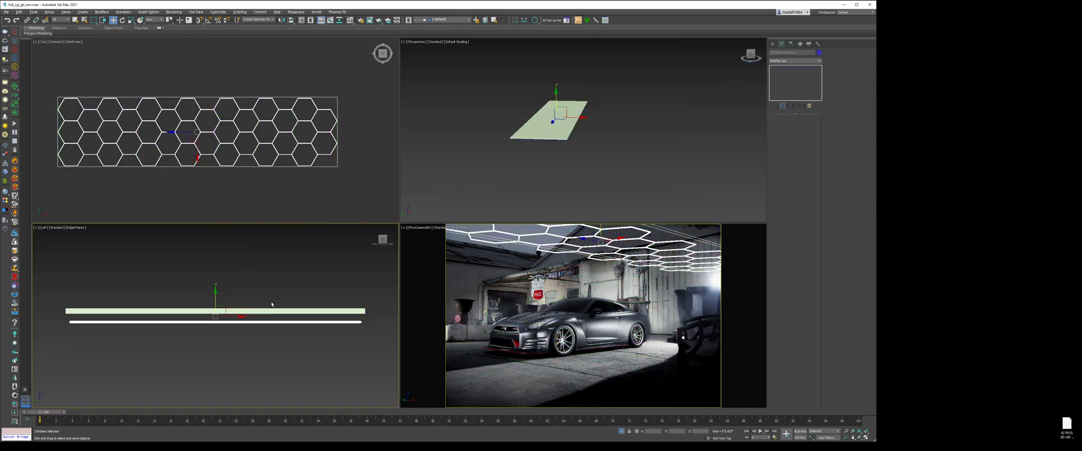
Draw a short vertical line from the ceiling panel down to the honeycomb frame in the side view
left_click(308, 348)
left_click(773, 43)
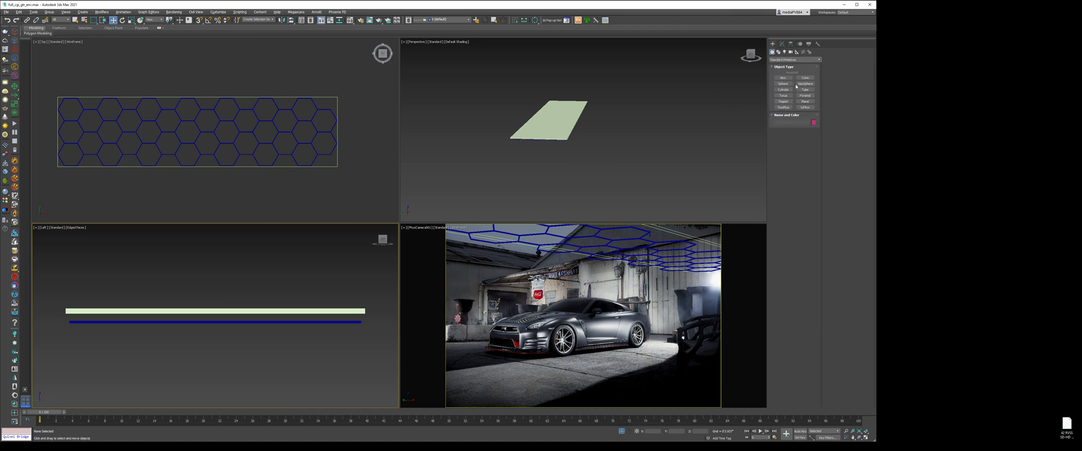
left_click(783, 78)
left_click(778, 51)
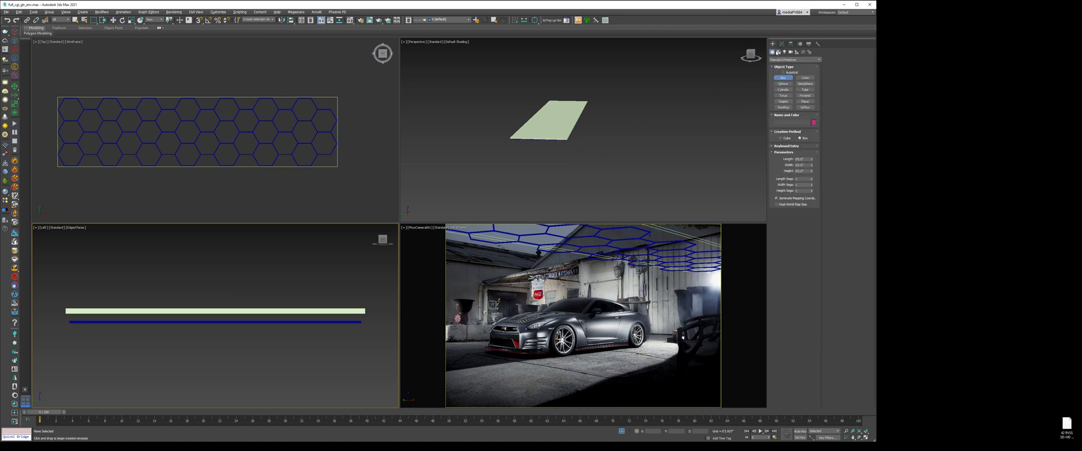
left_click(784, 82)
scroll(234, 303, "up", 4)
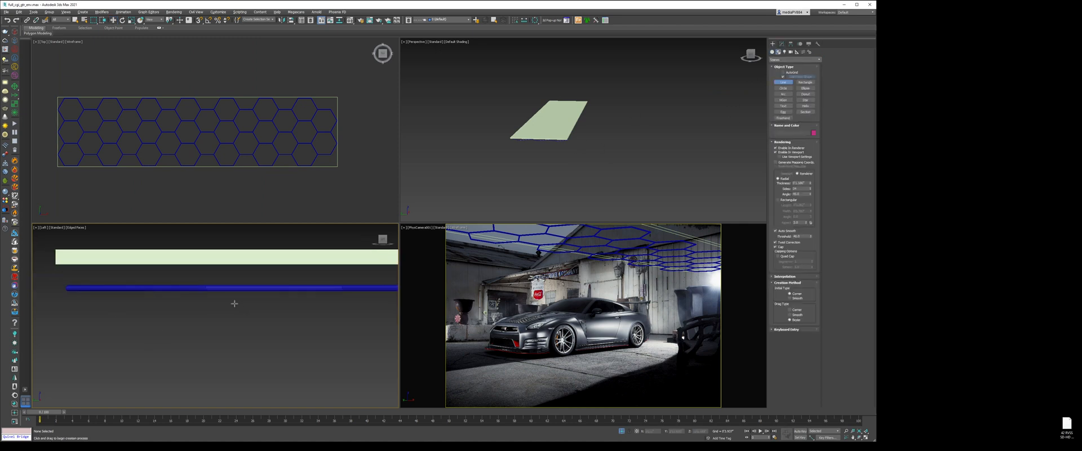
left_click(142, 253)
left_click(142, 289)
right_click(141, 291)
Reduce the rendered thickness of the new vertical support line
key("w")
key("2")
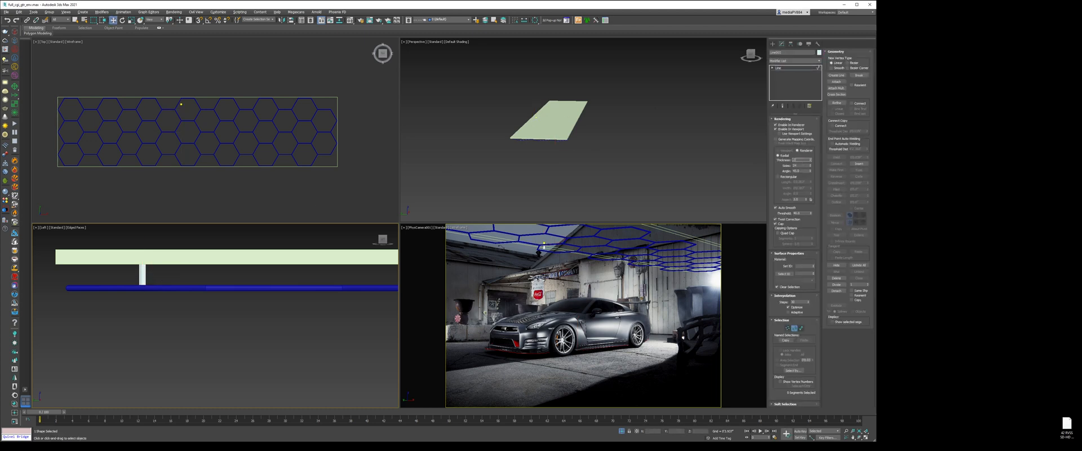
key("Return")
key("Return")
key("Return")
key("1")
Move the vertical support line in the top view onto a corner joint of the first honeycomb column
scroll(282, 121, "up", 4)
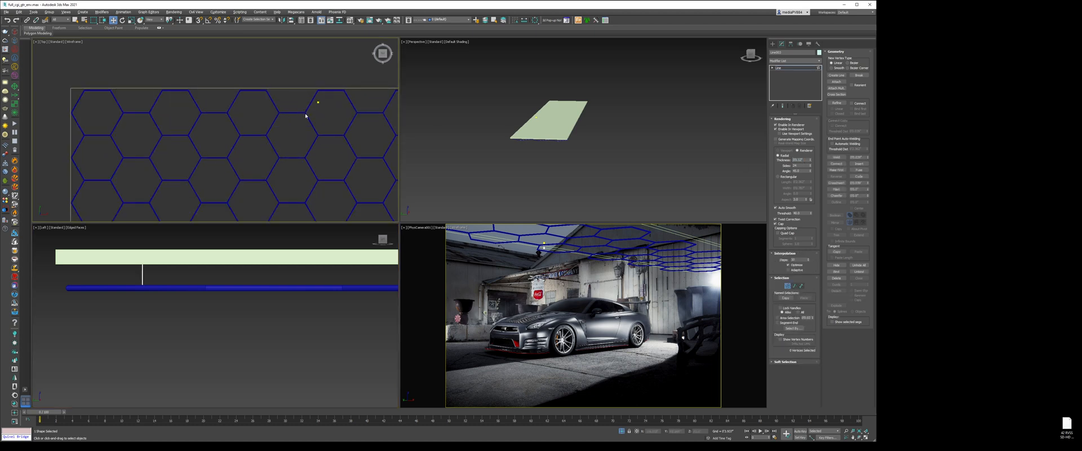
key("1")
scroll(306, 116, "down", 4)
left_click_drag(302, 111, 189, 117)
scroll(168, 138, "up", 6)
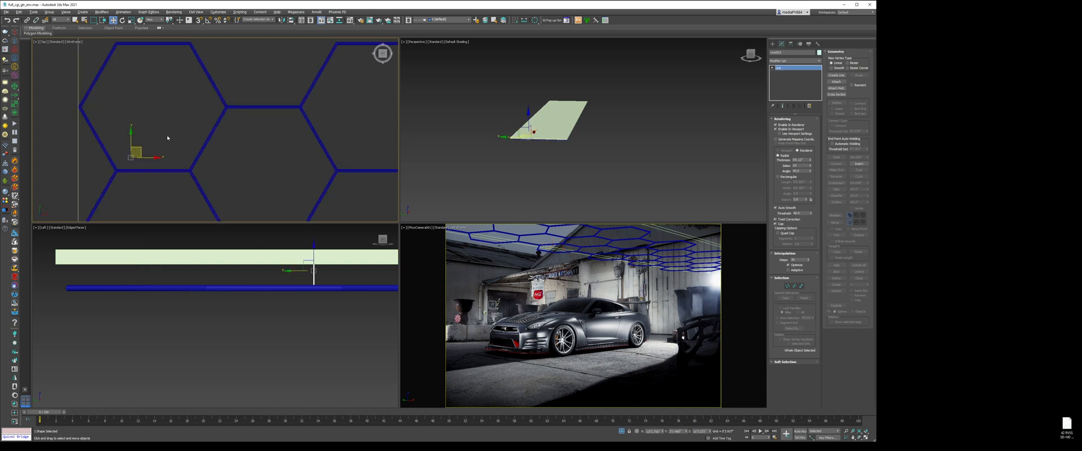
scroll(126, 156, "up", 3)
scroll(125, 157, "down", 2)
middle_click_drag(133, 151, 226, 146)
scroll(200, 197, "down", 2)
scroll(226, 145, "up", 2)
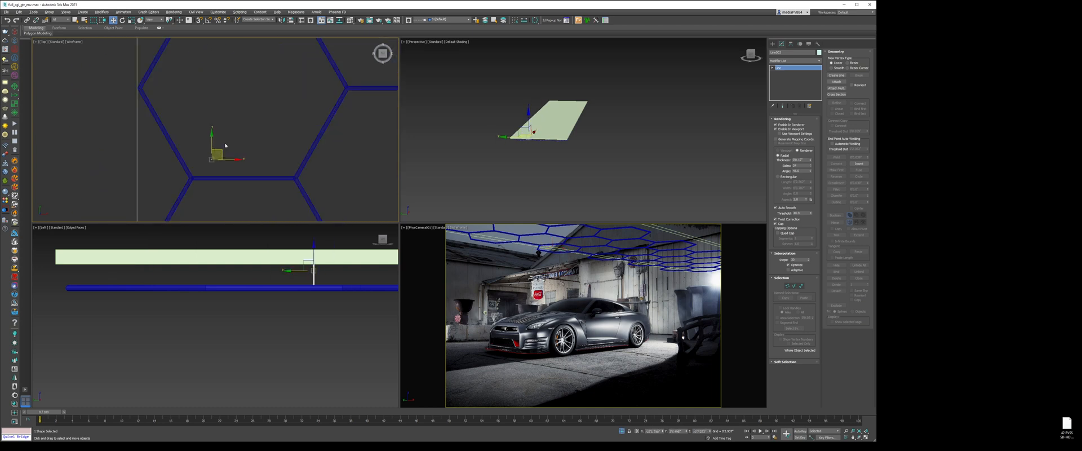
scroll(225, 146, "up", 2)
left_click_drag(211, 160, 186, 186)
scroll(178, 192, "up", 5)
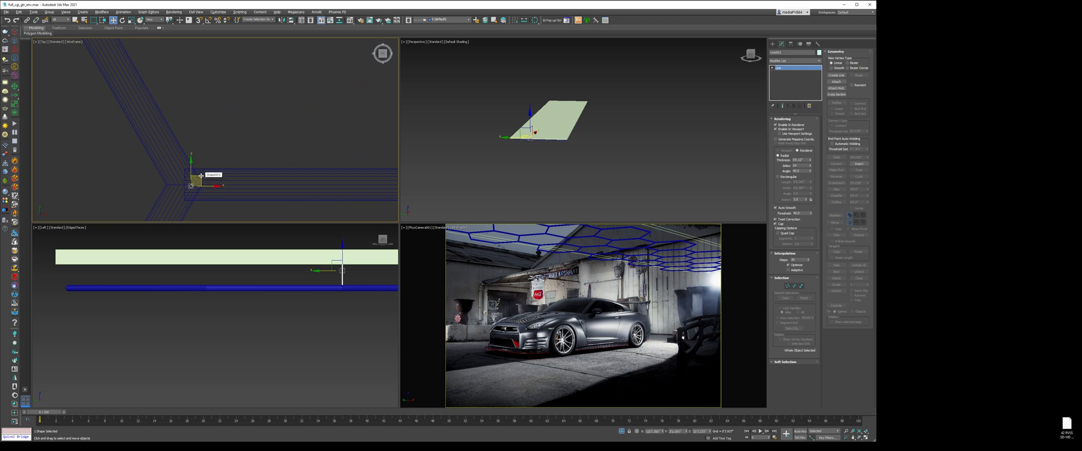
Set the support line's rendered thickness to 0.03 after trying 0.1, and return to the whole-object level
type("2")
type("0.1")
key("Return")
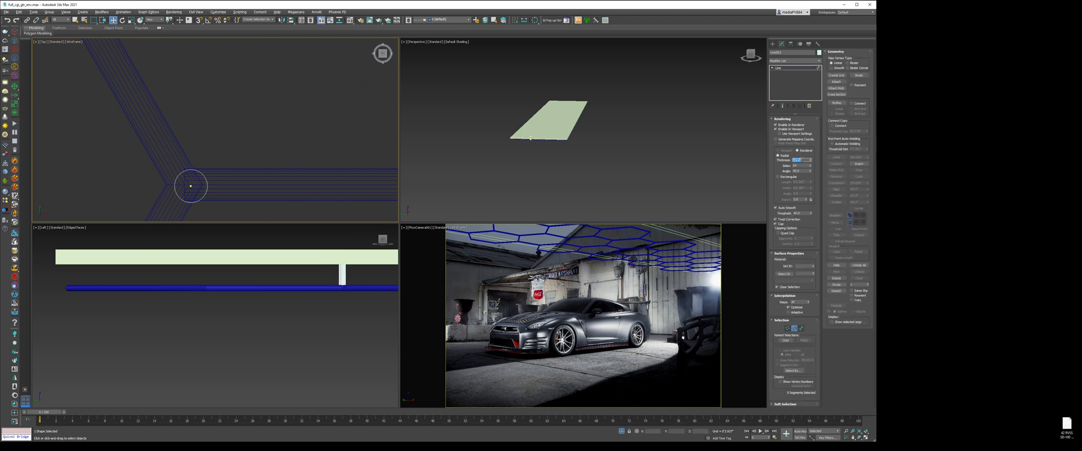
key("Return")
type(".03")
key("Return")
left_click(780, 68)
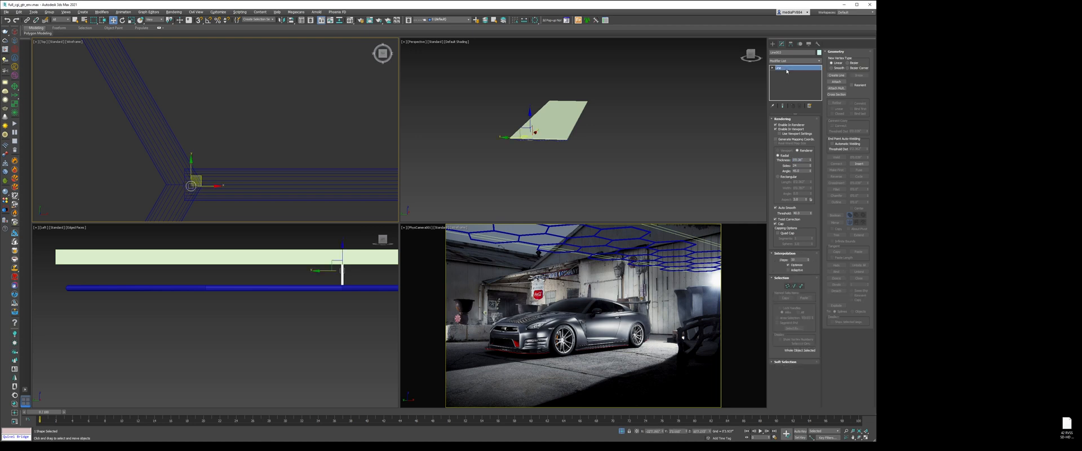
Clone the support and move the copy across the honeycomb's width onto another corner joint in the same column
scroll(219, 117, "down", 10)
scroll(217, 113, "up", 4)
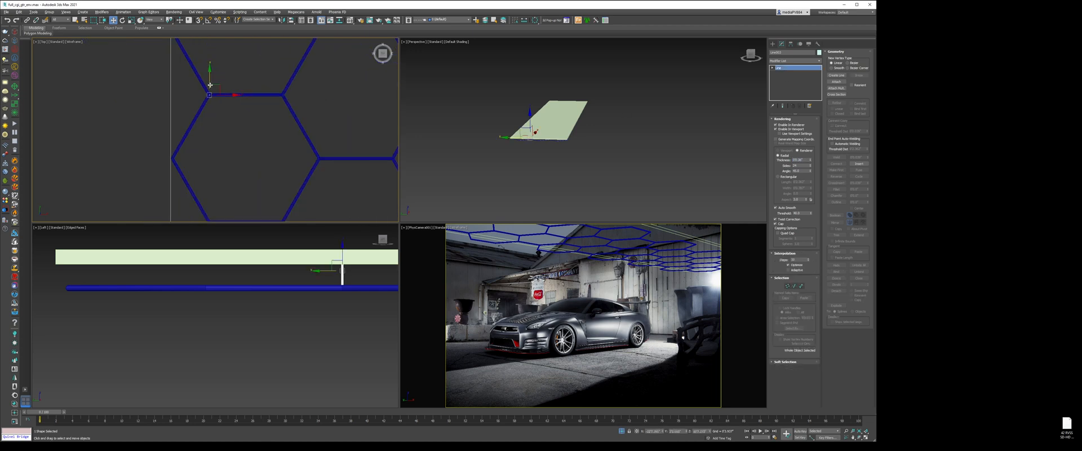
scroll(218, 61, "down", 2)
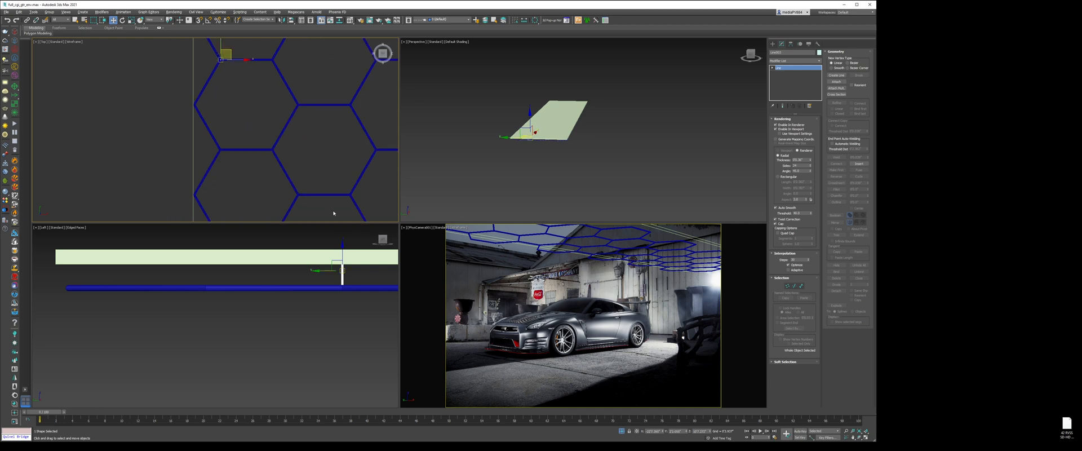
key("ctrl+v")
left_click(423, 246)
scroll(288, 288, "down", 2)
middle_click_drag(287, 288, 142, 306)
left_click_drag(199, 294, 391, 295)
scroll(217, 150, "up", 5)
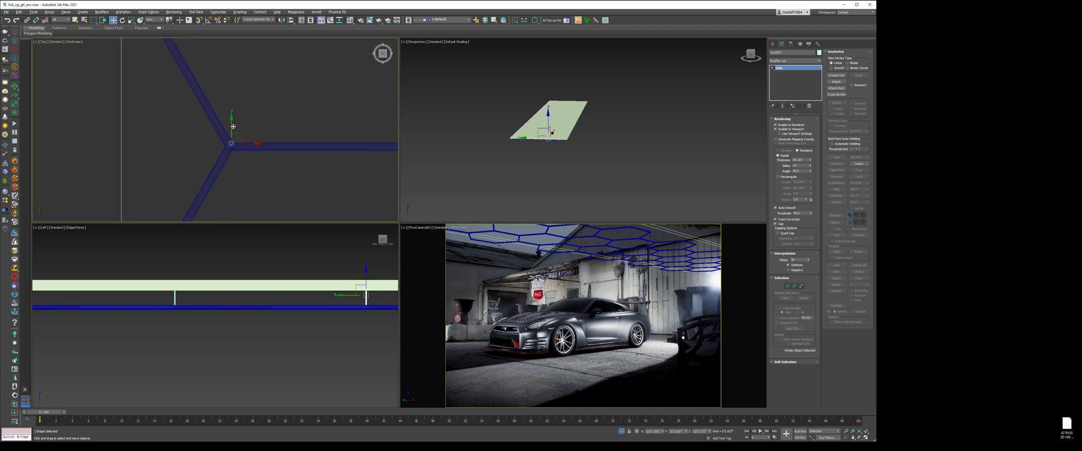
Select both supports and clone the pair along the honeycomb's length to the matching joints of the next column
left_click(175, 299, "ctrl")
scroll(142, 137, "down", 6)
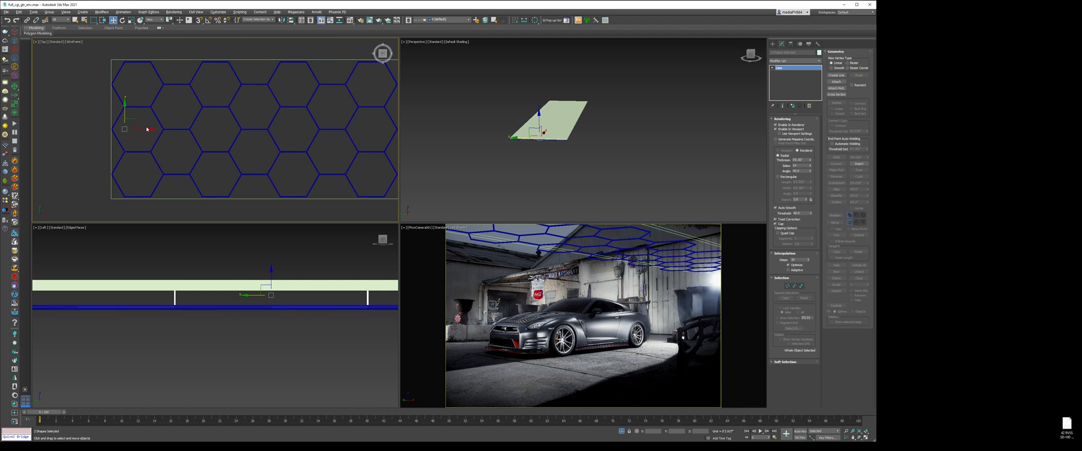
left_click_drag(146, 129, 225, 131)
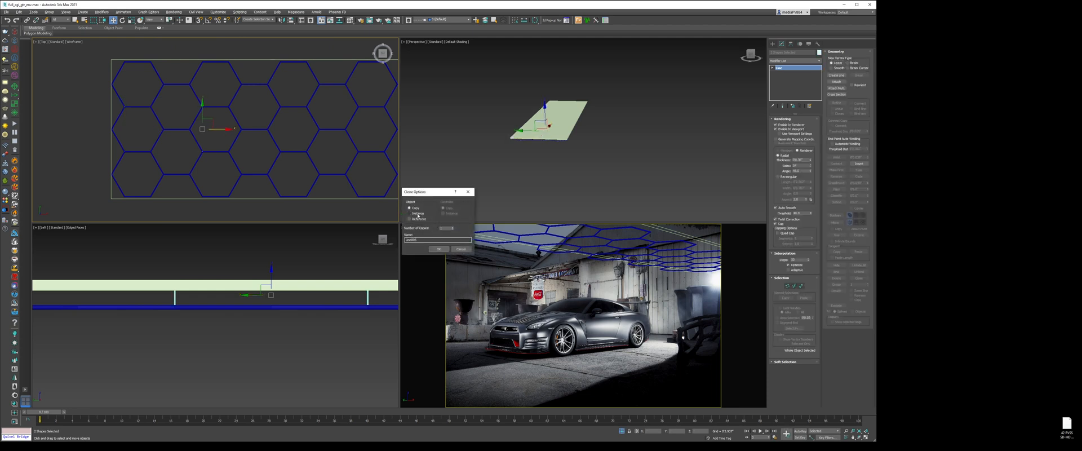
left_click(438, 249)
scroll(240, 155, "up", 6)
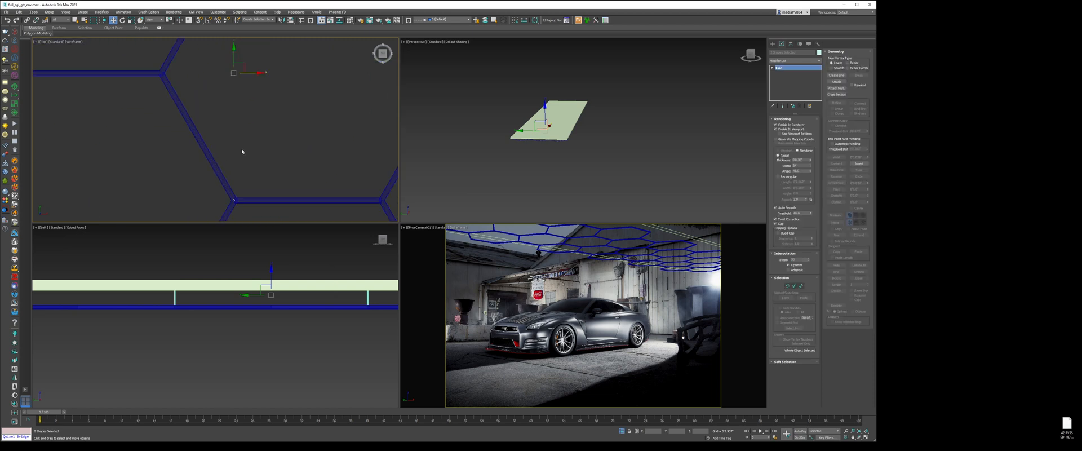
Clone the support pair twice more along the honeycomb, aligning each pair with the matching joints of the following columns
scroll(243, 151, "down", 8)
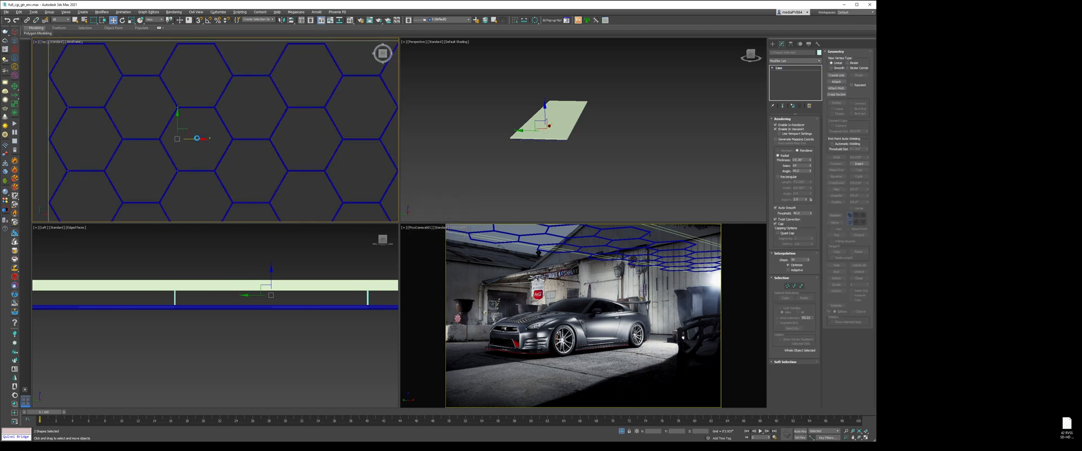
left_click_drag(197, 138, 308, 138)
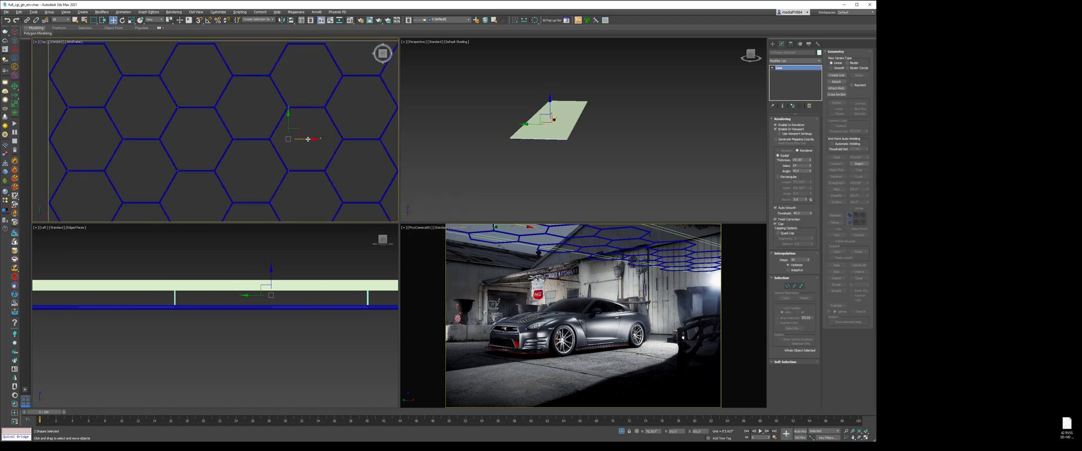
scroll(297, 135, "up", 4)
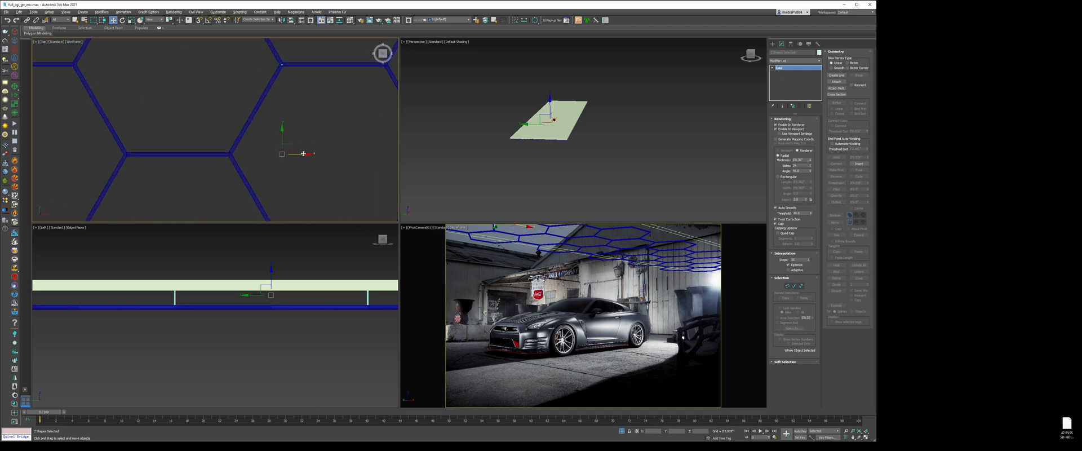
scroll(303, 153, "down", 4)
mouse_move(303, 153)
left_mouse_down("shift")
mouse_move(170, 154)
mouse_move(284, 151)
left_mouse_up("shift")
key("Return")
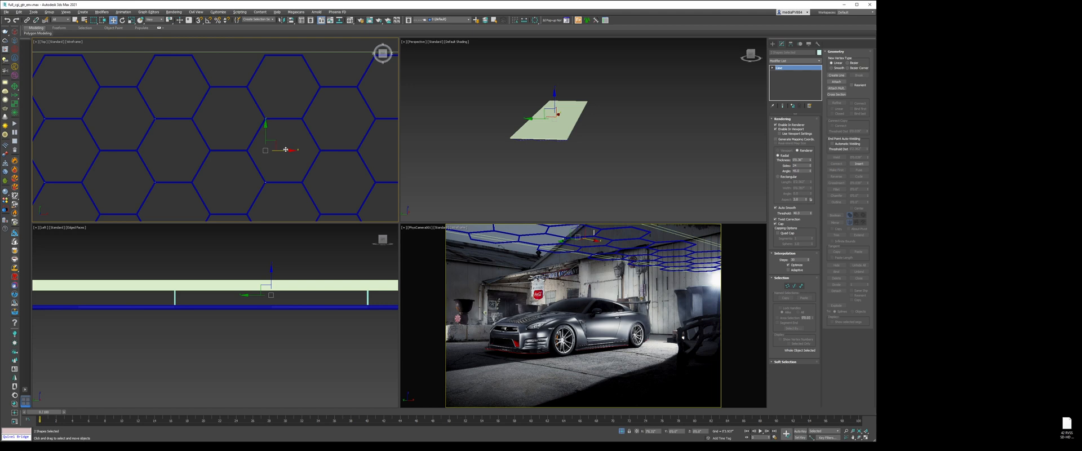
Continue cloning the support pair onto the remaining honeycomb columns up to the far end and deselect everything
middle_click_drag(286, 149, 202, 142)
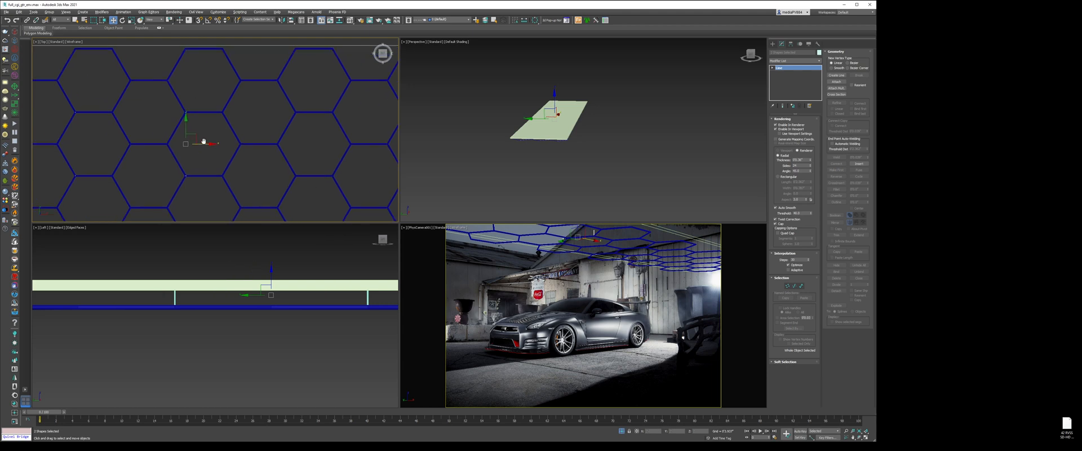
left_click_drag(202, 143, 312, 148)
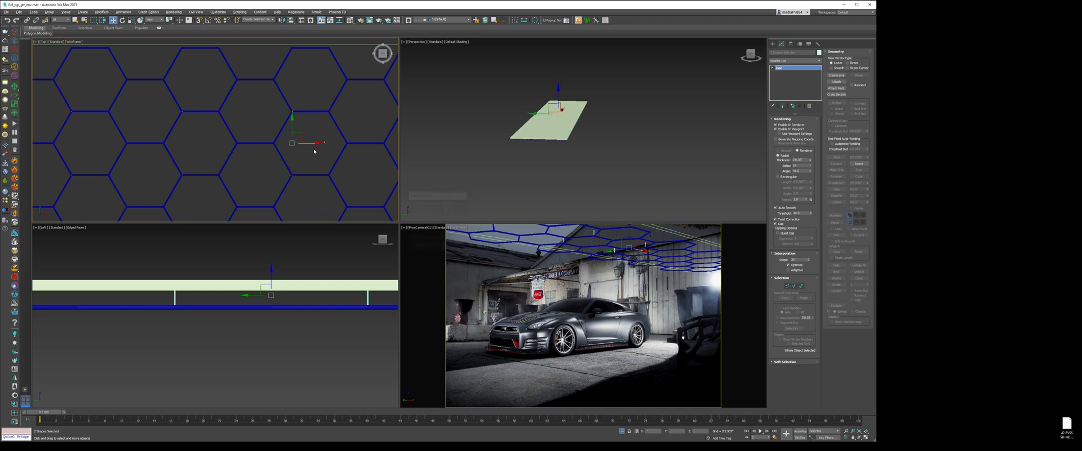
middle_click_drag(312, 149, 145, 153)
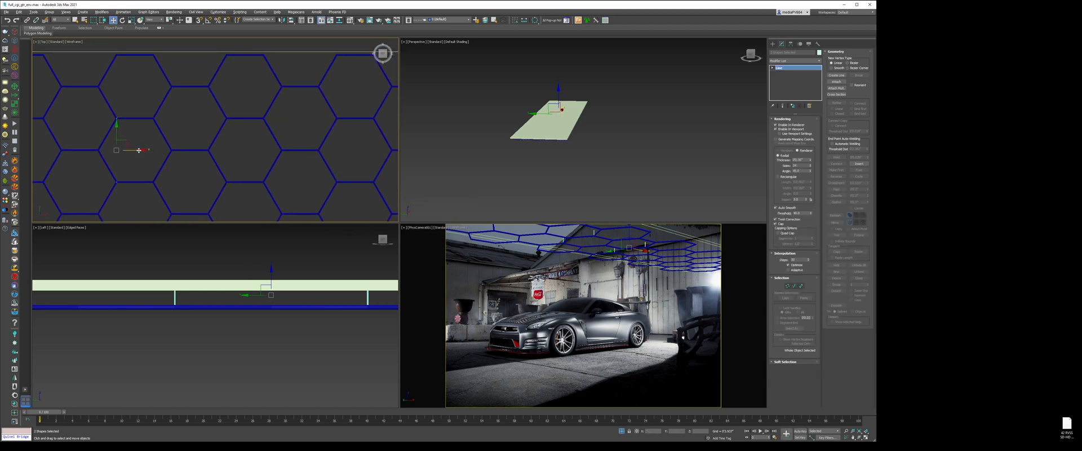
mouse_move(138, 150)
left_mouse_down()
mouse_move(354, 153)
mouse_move(127, 148)
left_mouse_up()
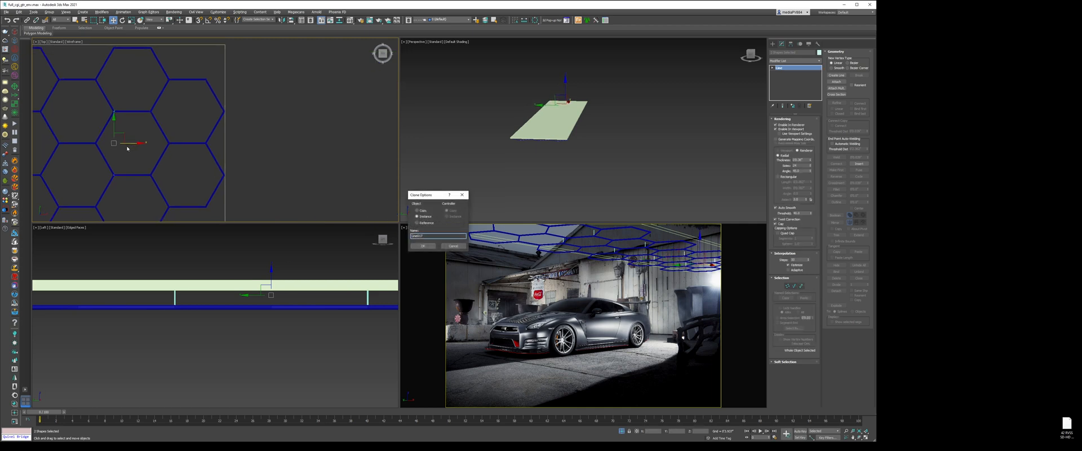
key("Return")
left_click(155, 163)
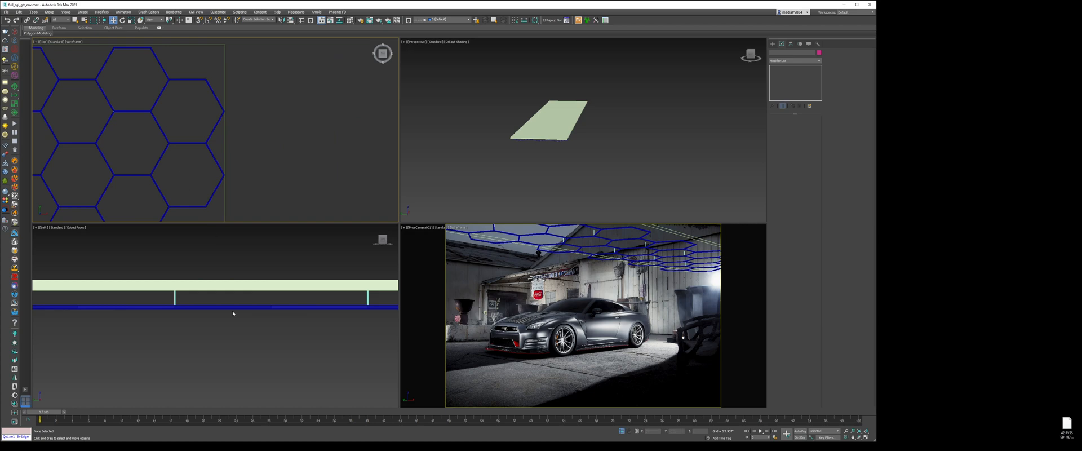
End the isolation, hide the green box standing in for the car, and show the camera view as wireframe
scroll(219, 309, "down", 5)
left_click(417, 288)
key("F3")
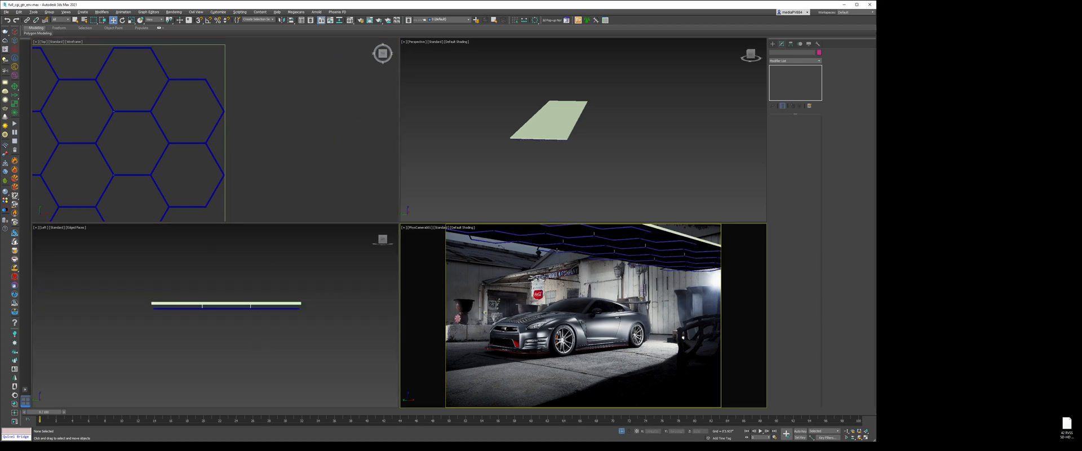
left_click(621, 431)
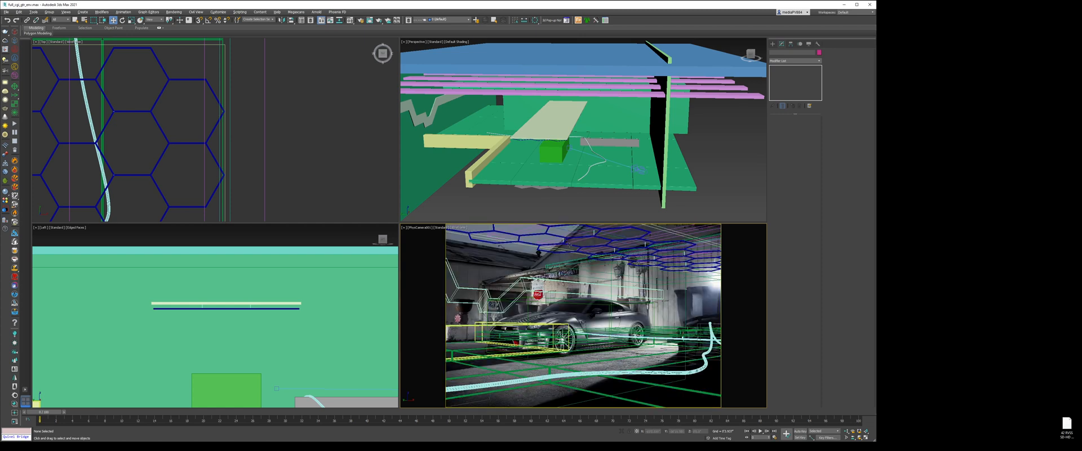
left_click(590, 314)
right_click(620, 315)
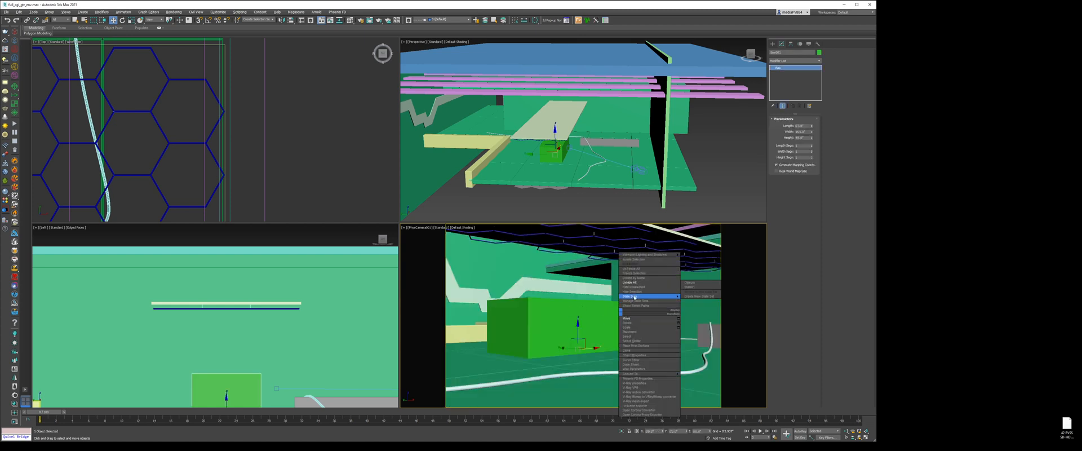
left_click(633, 291)
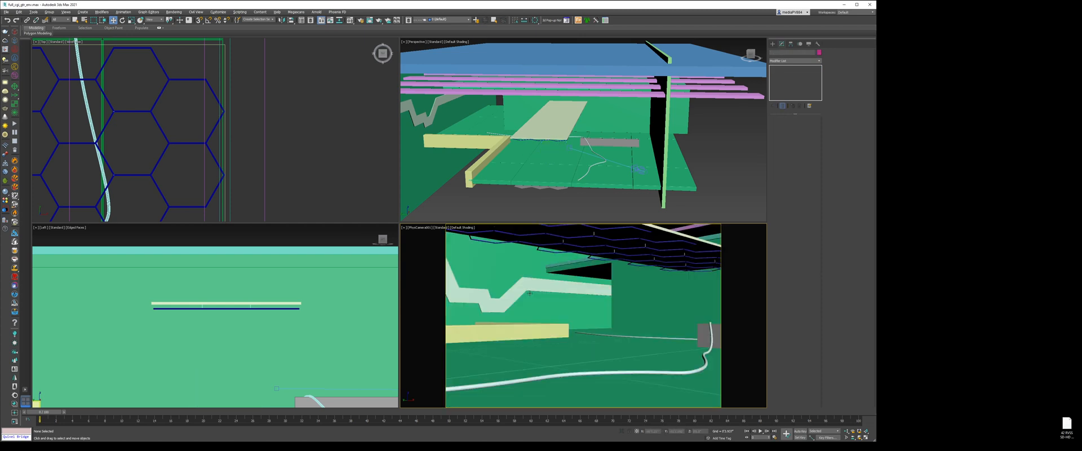
key("F3")
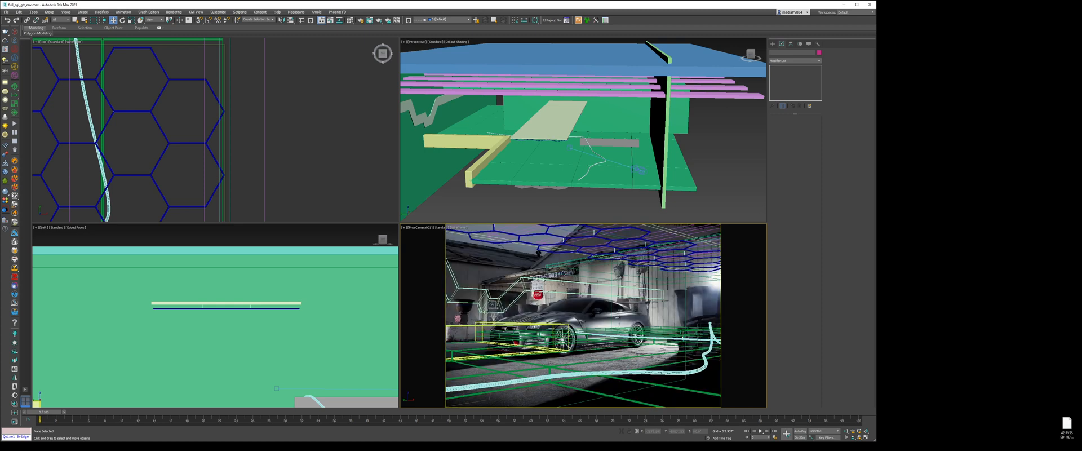
Clone the zigzag wall trim as an independent copy and convert the copy to an editable poly
left_click(486, 311)
key("ctrl+v")
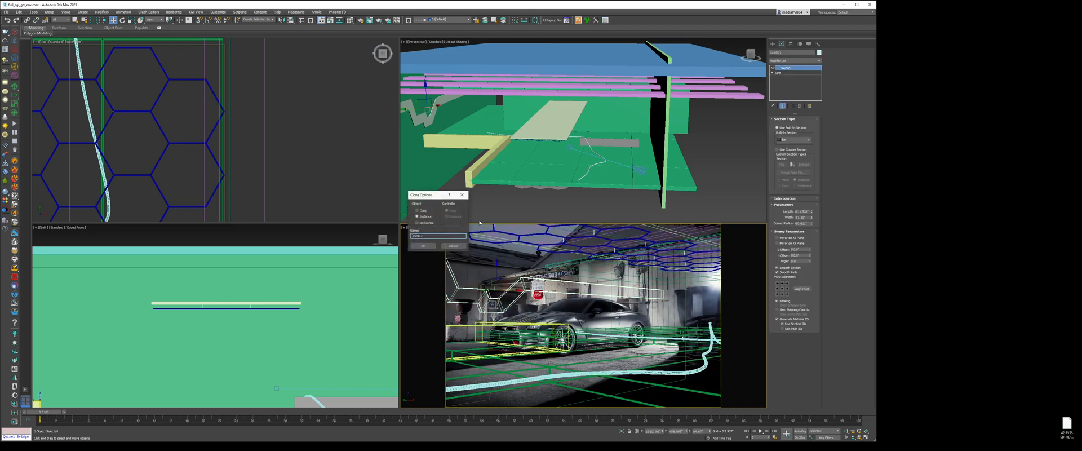
left_click(417, 211)
left_click(425, 246)
middle_click_drag(497, 113, 597, 113)
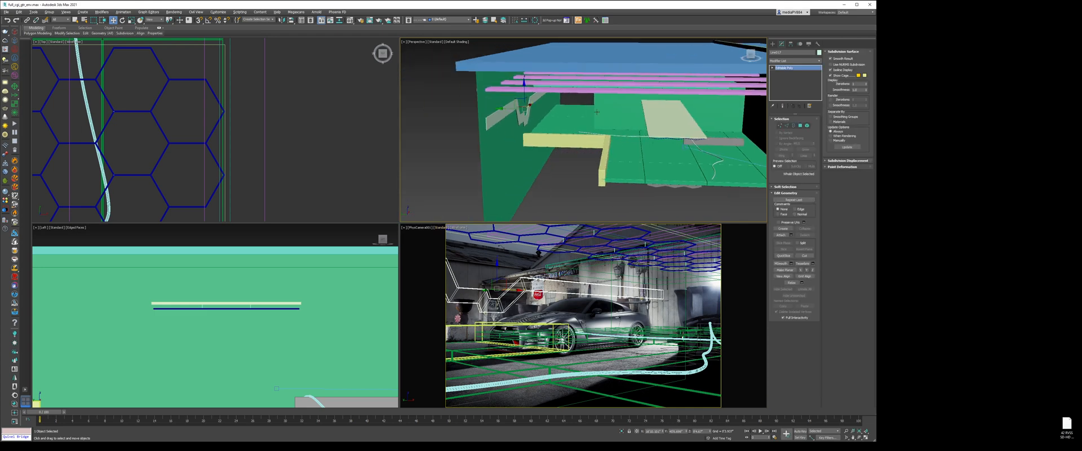
Delete the end cap polygons at both ends of the copied zigzag trim
scroll(511, 109, "up", 5)
middle_click_drag(512, 109, 536, 115, "alt")
key("4")
key("F3")
left_click(517, 145)
key("Delete")
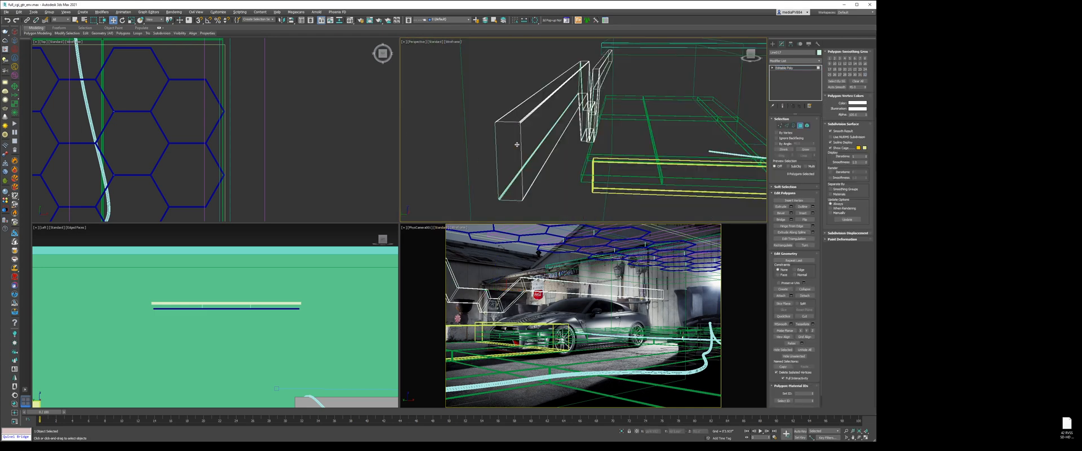
key("z")
middle_click_drag(699, 108, 616, 130, "alt")
scroll(638, 109, "down", 5)
scroll(619, 108, "up", 2)
left_click(613, 90)
key("Delete")
Connect an edge ring on the copied trim with a new edge loop and create a linear shape from it
scroll(614, 98, "up", 3)
key("2")
left_click(613, 104)
scroll(592, 198, "down", 1)
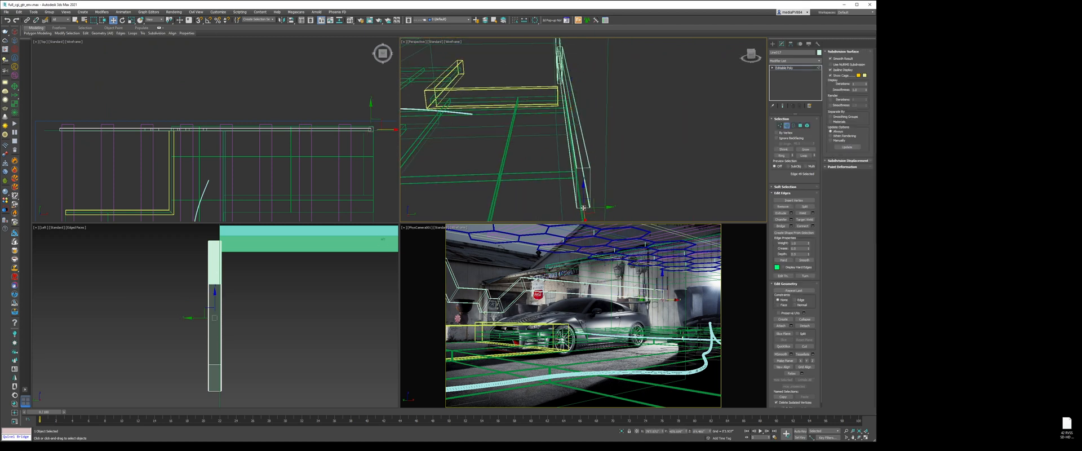
left_click(782, 155)
left_click(811, 226)
left_click(804, 233)
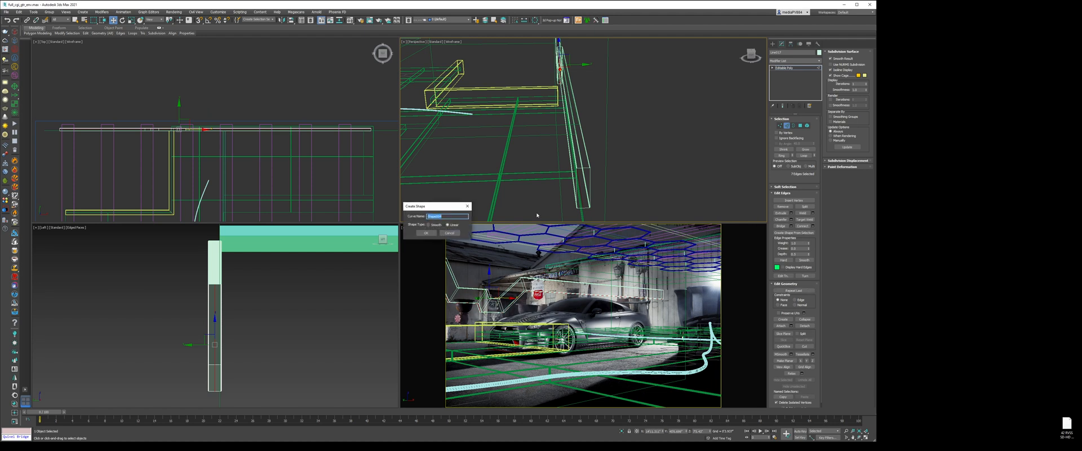
key("Return")
Leave edge editing on the copied trim and select the new spline shape running along it
left_click(787, 126)
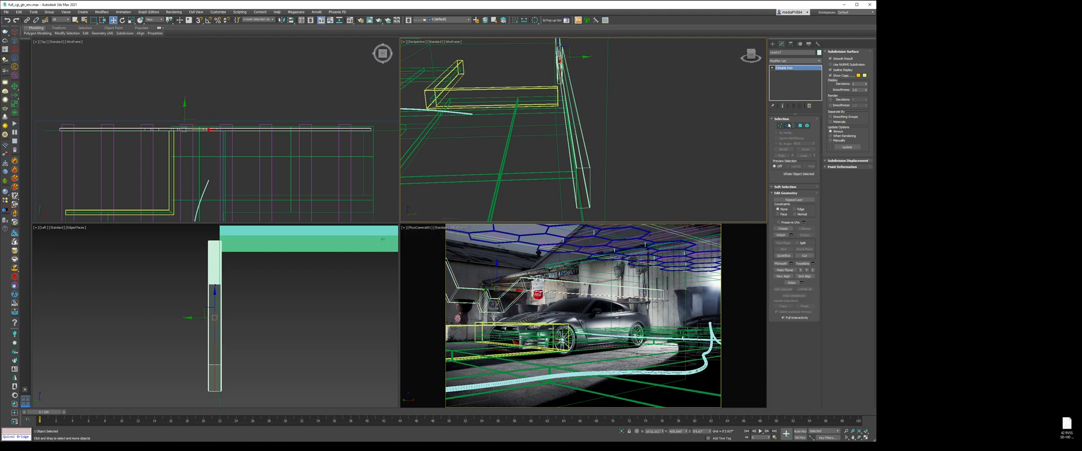
left_click(679, 137)
scroll(586, 199, "up", 2)
left_click(585, 199)
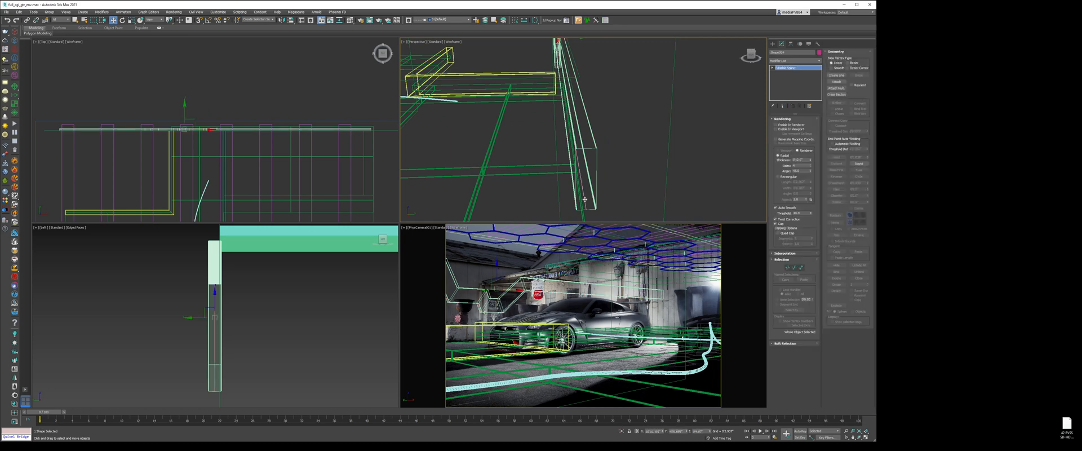
Move the zigzag spline slightly in the negative Y direction across the trim's depth
mouse_move(585, 200)
middle_mouse_down("alt")
mouse_move(599, 134)
mouse_move(592, 159)
mouse_move(593, 144)
middle_mouse_up("alt")
key("F3")
mouse_move(600, 102)
middle_mouse_down()
mouse_move(601, 93)
mouse_move(599, 110)
middle_mouse_up()
key("F3")
key("F3")
left_click(583, 100)
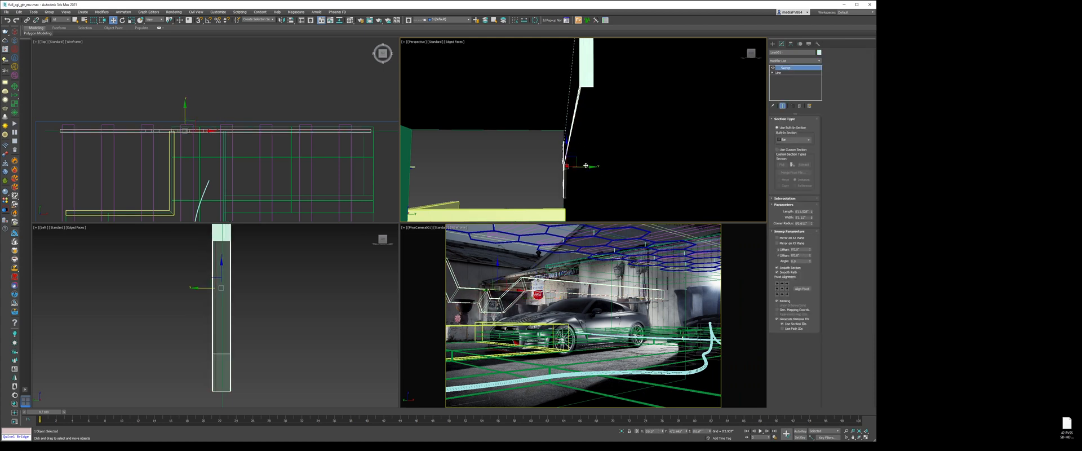
key("F3")
left_click(592, 173)
key("F3")
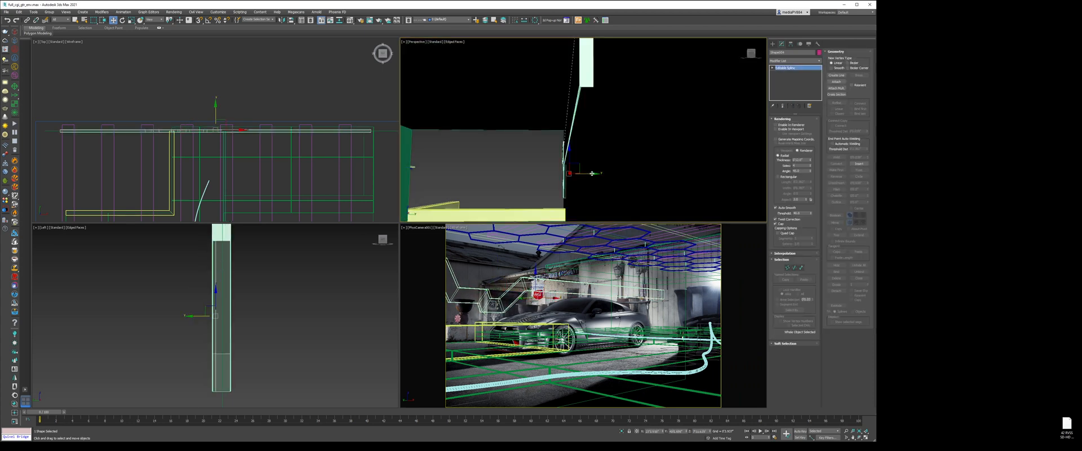
left_click_drag(592, 174, 589, 171)
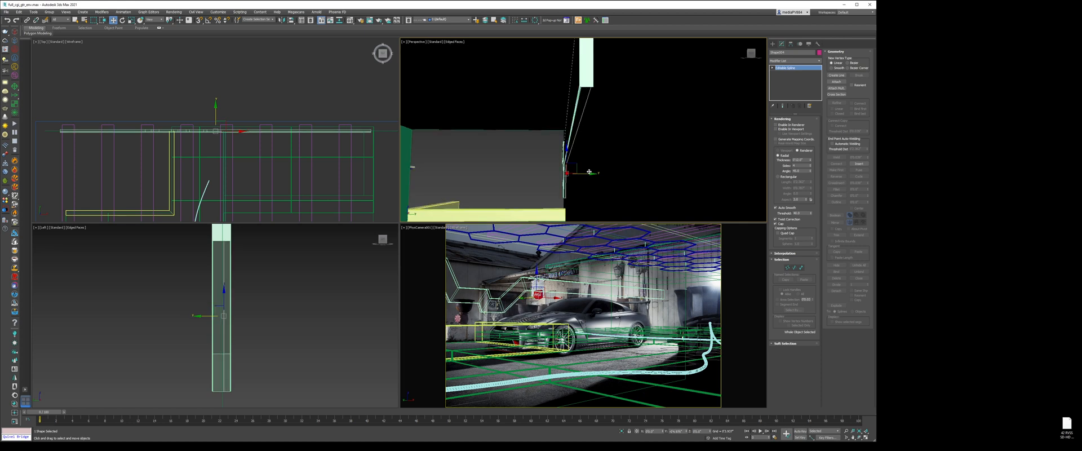
Make the spline renderable in the renderer and viewport with a thickness of .1, and show the camera view shaded
left_click(795, 129)
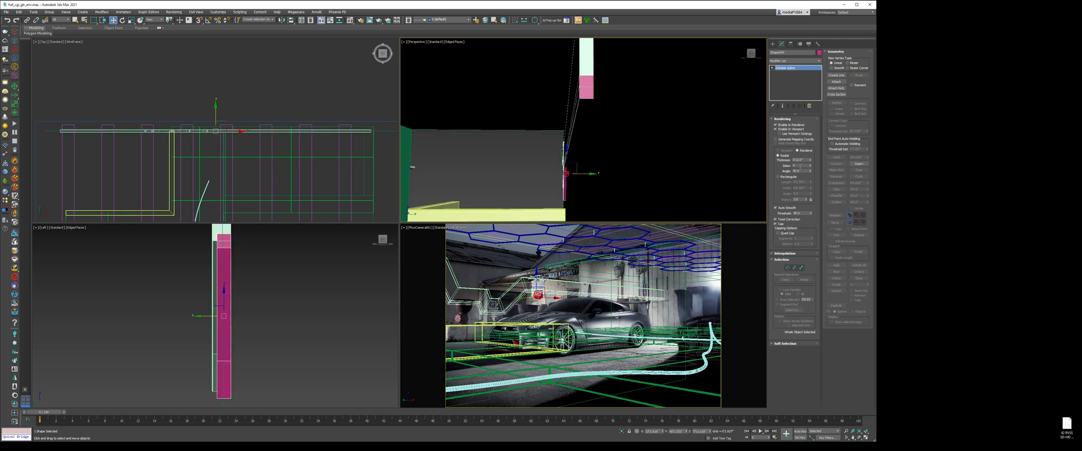
key("Return")
double_click(806, 161)
type(".1")
key("Return")
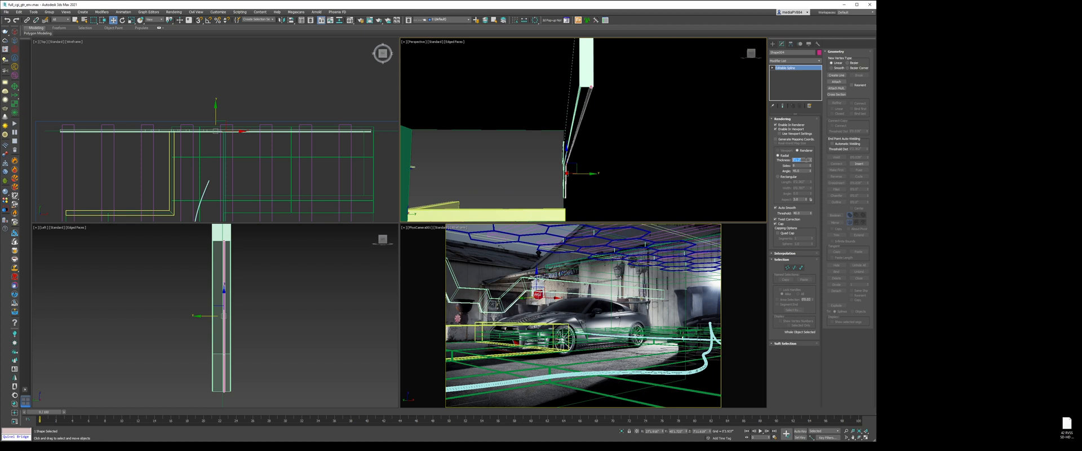
right_click(507, 314)
key("F3")
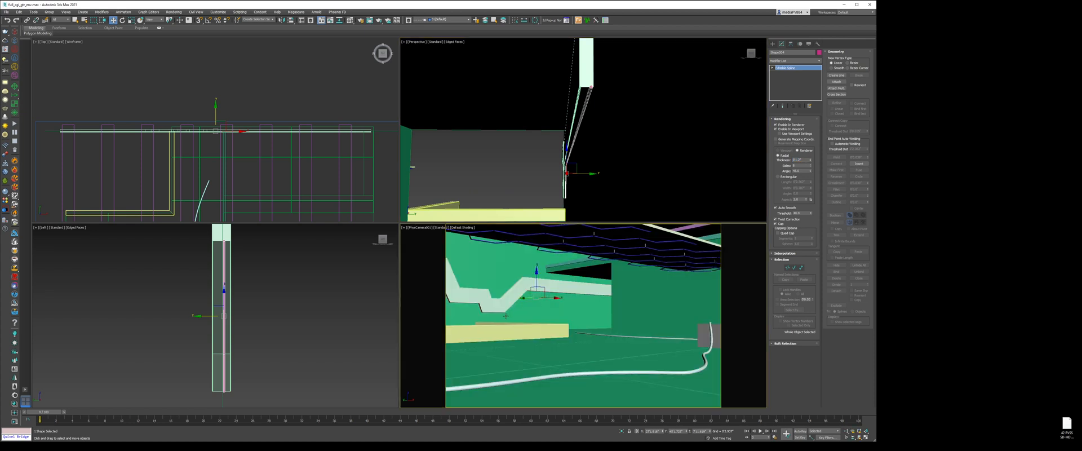
Add an Edit Poly modifier on top of the original zigzag trim's Sweep
left_click(557, 104)
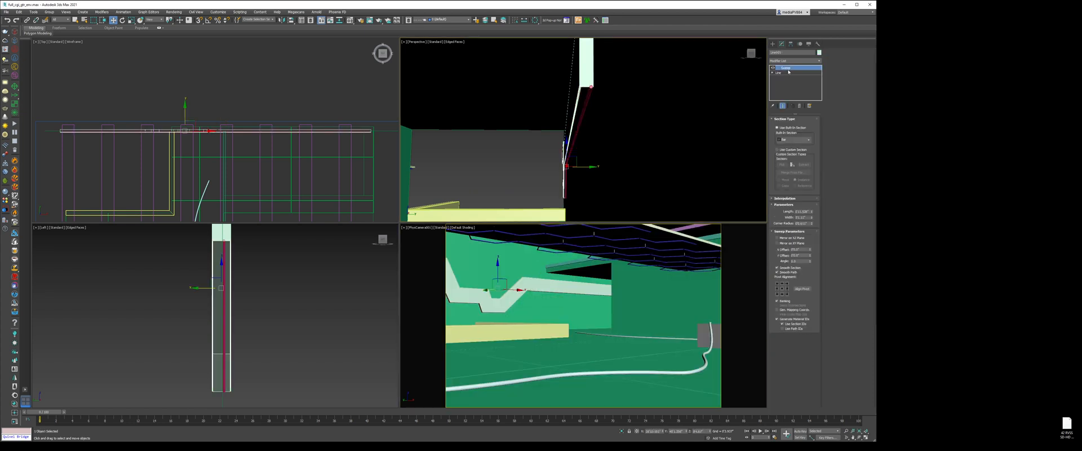
left_click(793, 61)
left_click(794, 63)
type("0")
key("Return")
left_click(790, 61)
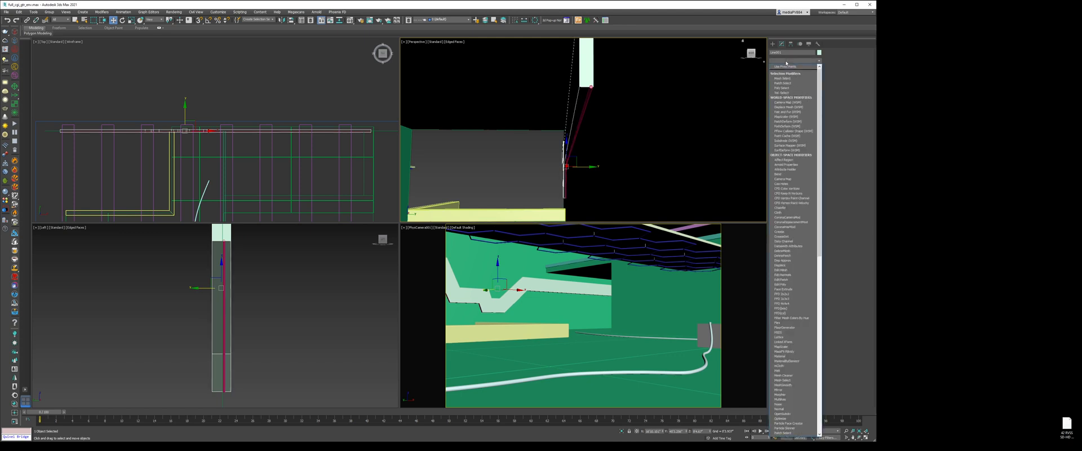
key("e")
left_click(787, 82)
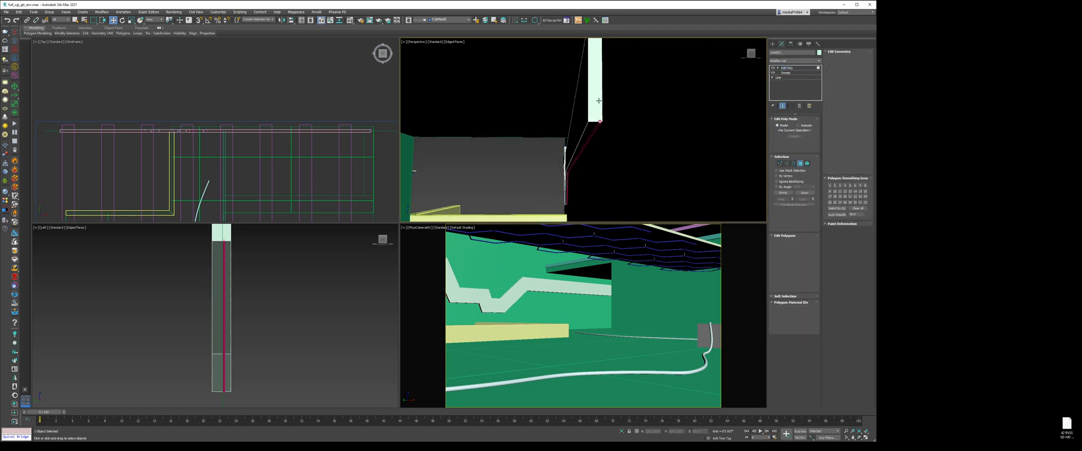
Delete the end cap polygon at the near end of the zigzag trim
middle_click_drag(600, 101, 591, 135, "alt")
key("z")
middle_click_drag(589, 163, 573, 146, "alt")
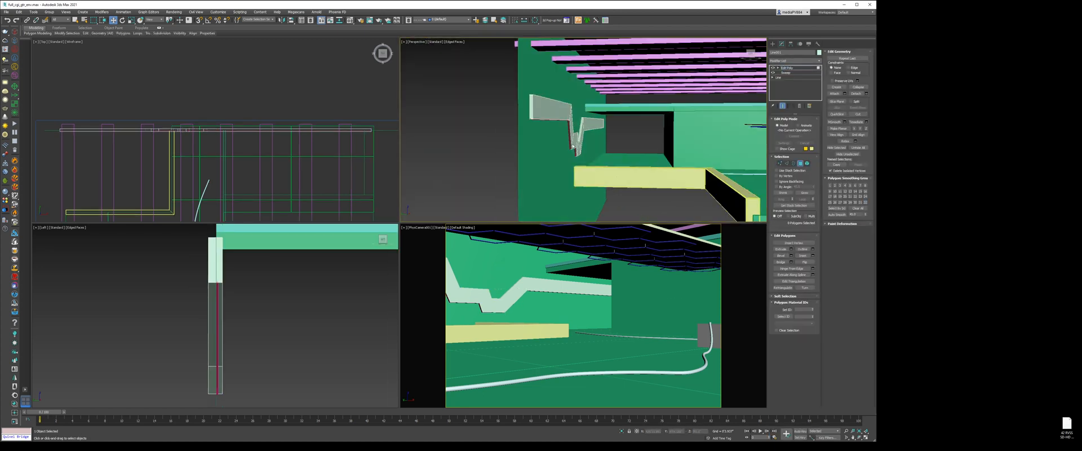
left_click(531, 110)
key("Delete")
Convert an edge ring along the trim's underside to a polygon selection and start extruding those polygons beside the spline
scroll(540, 121, "up", 3)
key("F3")
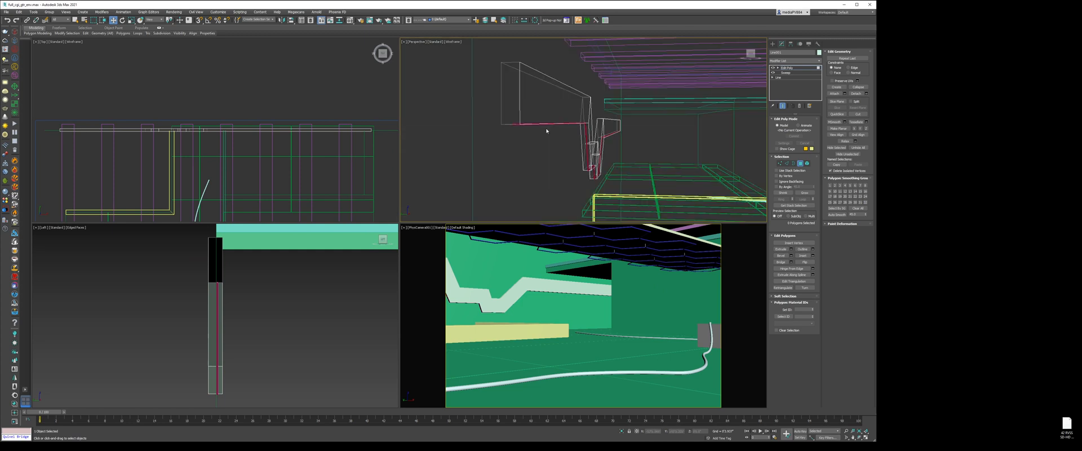
scroll(595, 167, "up", 4)
key("F3")
scroll(603, 155, "up", 2)
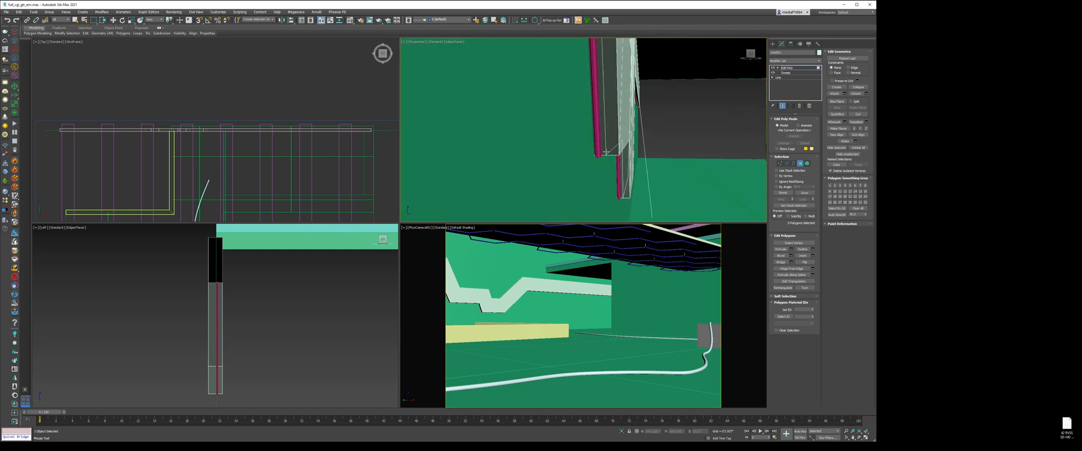
key("4")
key("2")
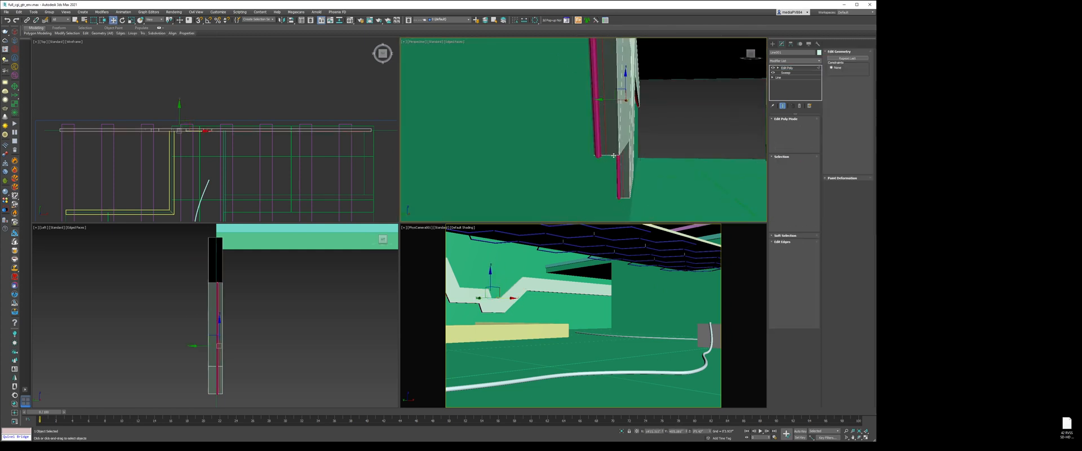
left_click(611, 155)
left_click(781, 199)
left_click(801, 163, "ctrl")
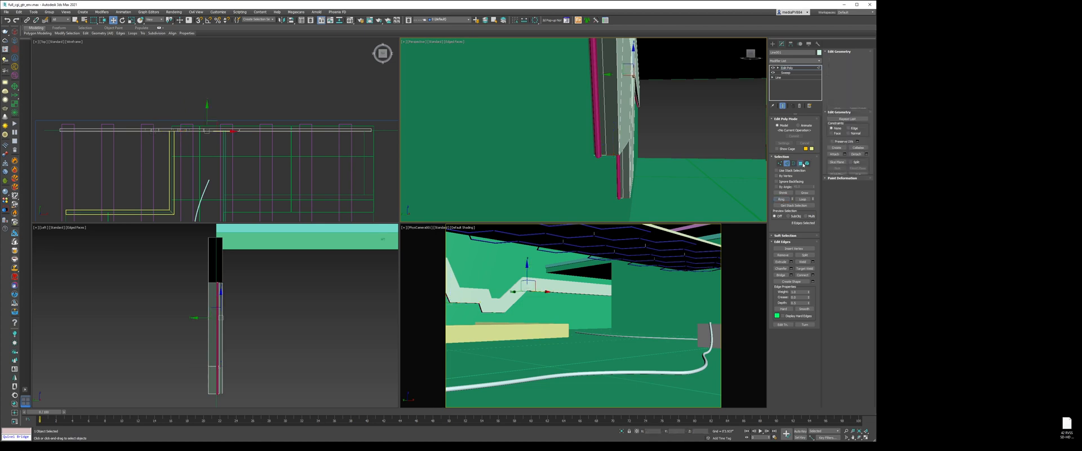
left_click(792, 248)
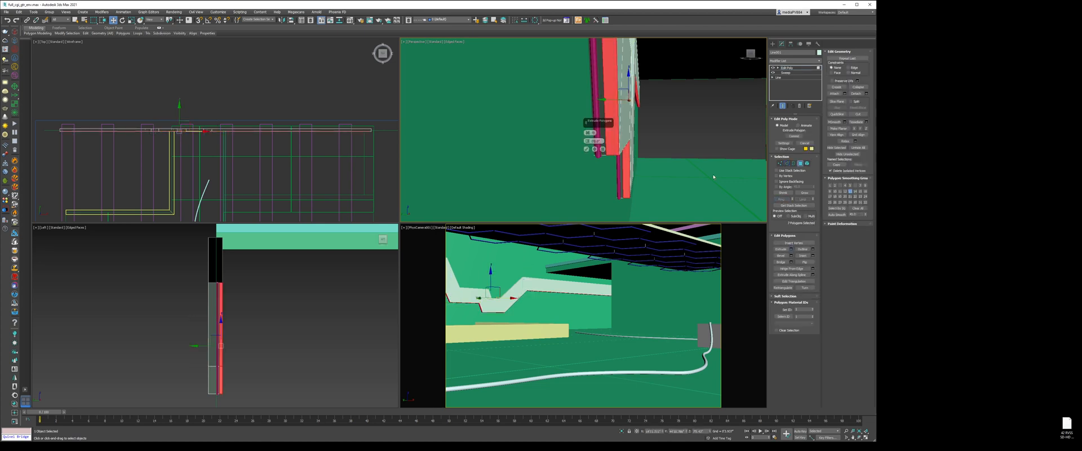
left_click_drag(589, 140, 595, 135)
left_click(590, 133)
Adjust the extrusion height of the trim's underside polygons and accept the extrusion
scroll(626, 143, "down", 3)
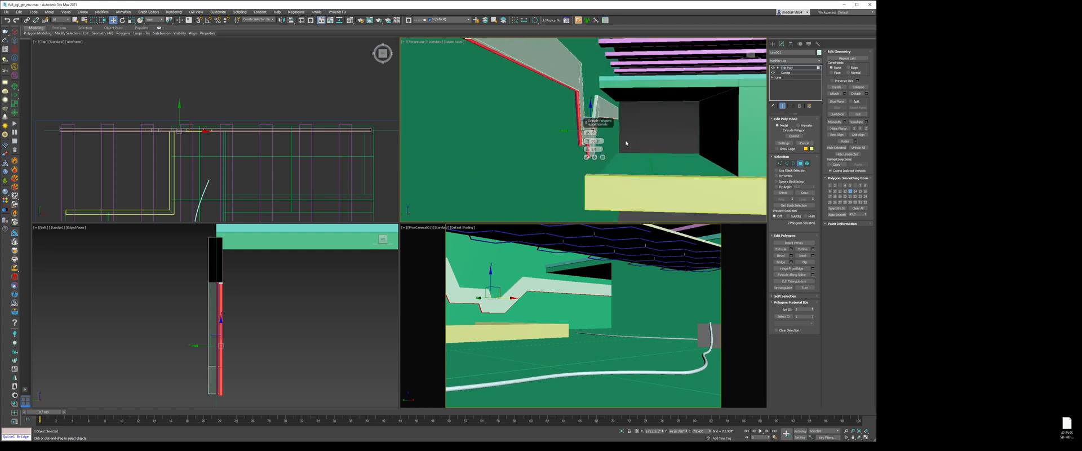
middle_click_drag(569, 137, 545, 132, "alt")
scroll(546, 132, "up", 3)
key("F3")
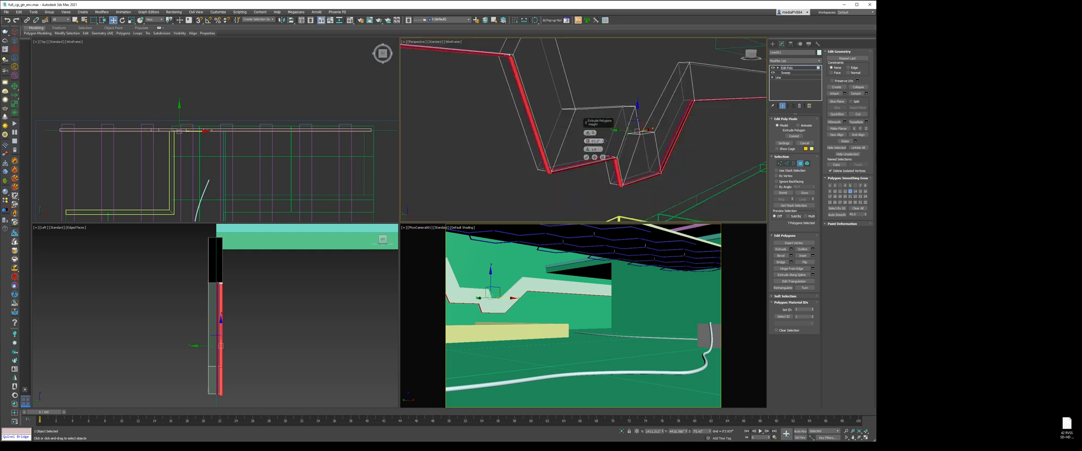
left_click_drag(588, 140, 587, 131)
key("F3")
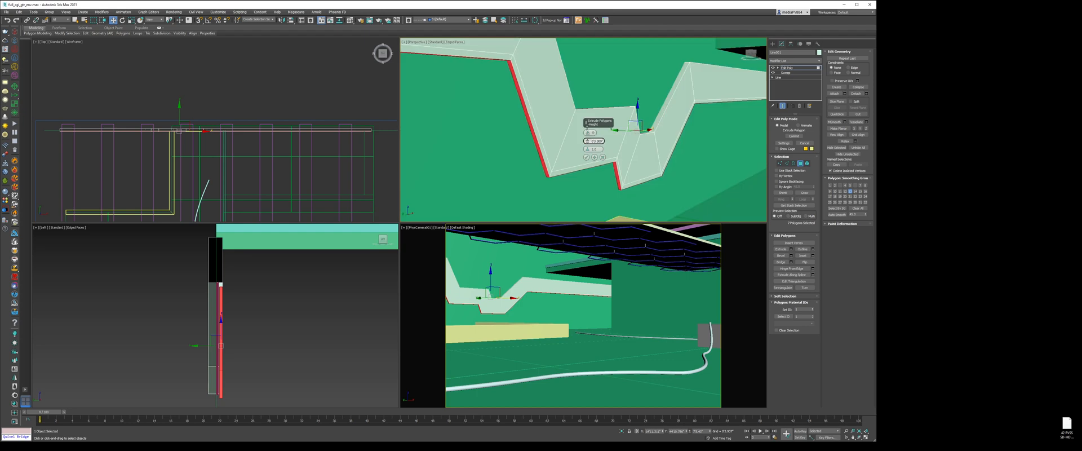
scroll(576, 152, "down", 2)
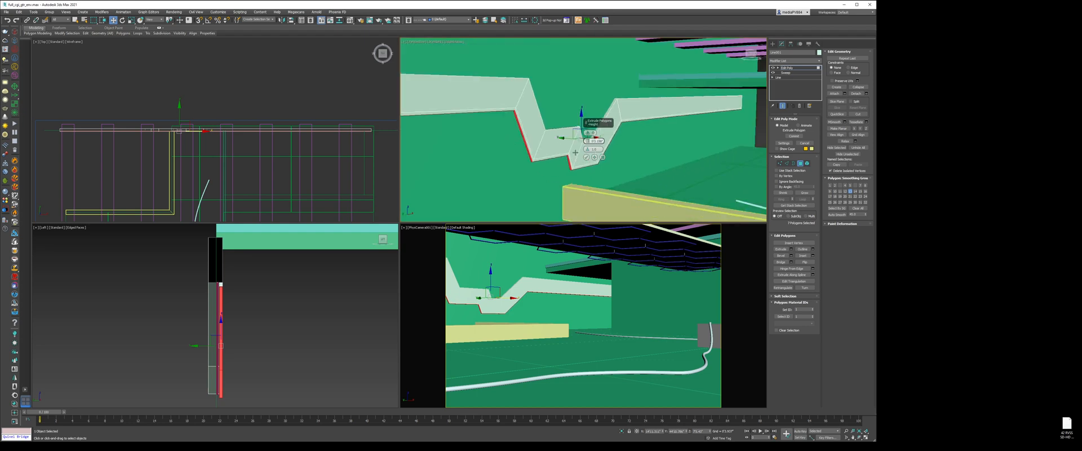
left_click(586, 158)
Leave polygon editing on the trim and inspect the renderable spline beside the extruded lip in the shaded and wireframe views
key("4")
middle_click_drag(587, 160, 615, 138, "alt")
left_click(613, 139)
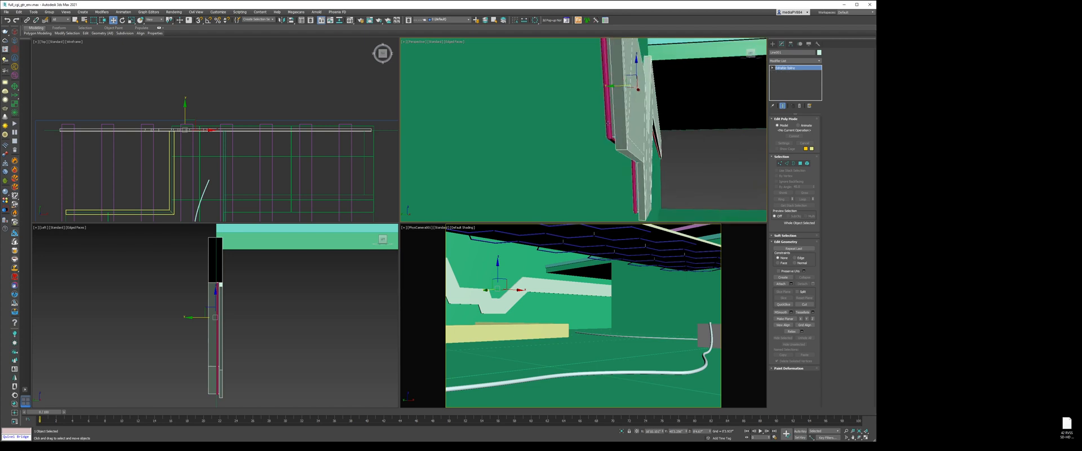
key("F3")
key("F3")
scroll(613, 139, "down", 3)
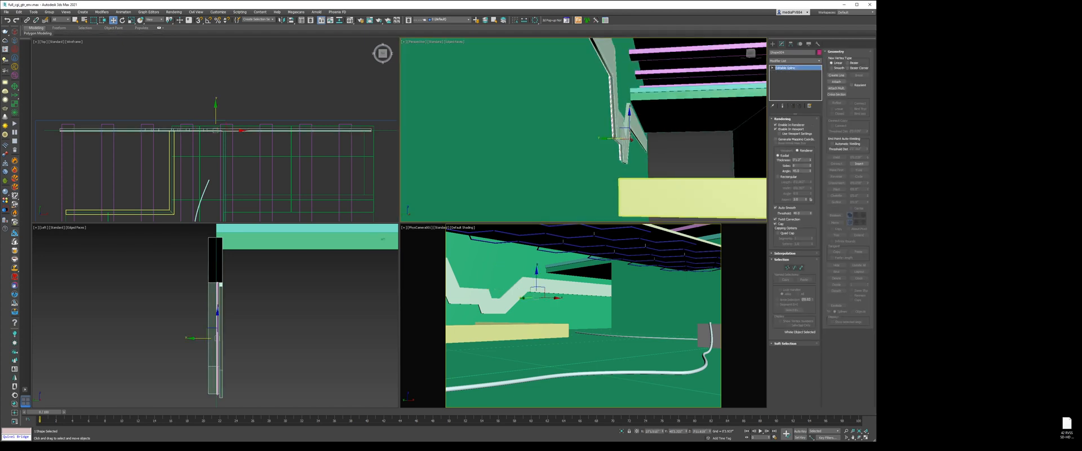
left_click(673, 162)
right_click(631, 276)
key("F3")
key("F3")
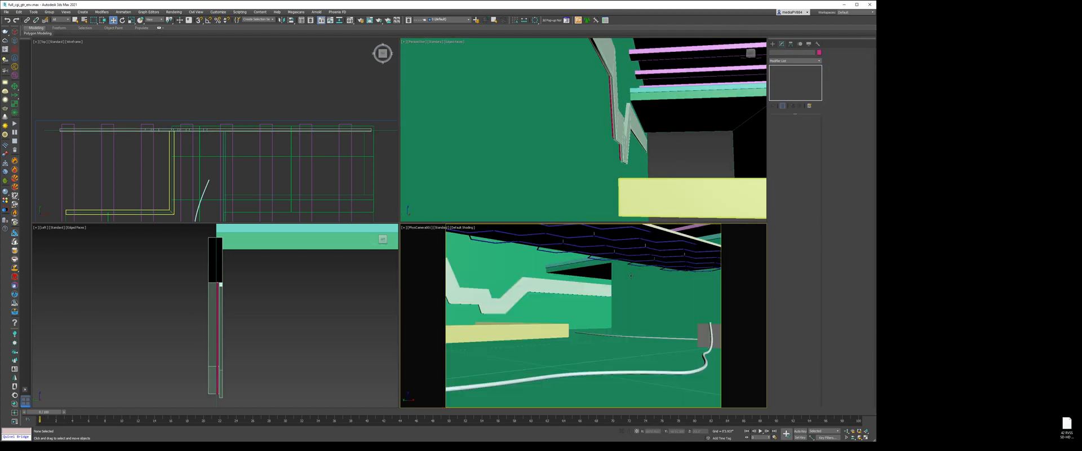
key("F3")
key("F3")
Open the Material Editor and look through the material type browser for the first material
key("m")
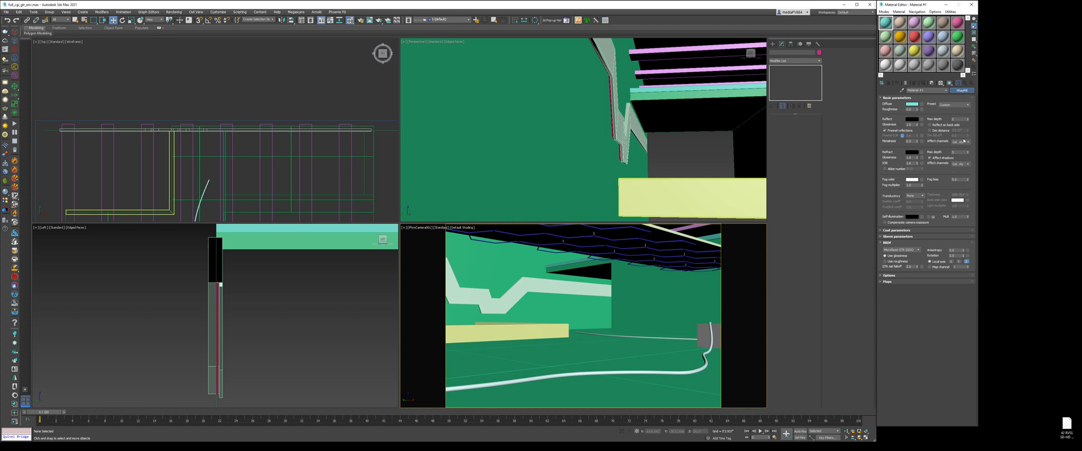
left_click(963, 91)
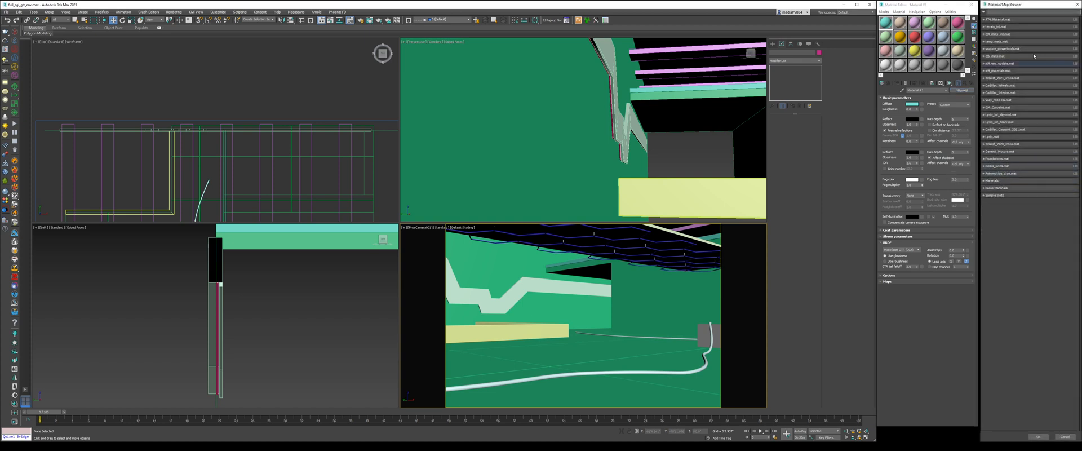
left_click(1078, 5)
right_click(611, 299)
left_click(644, 283)
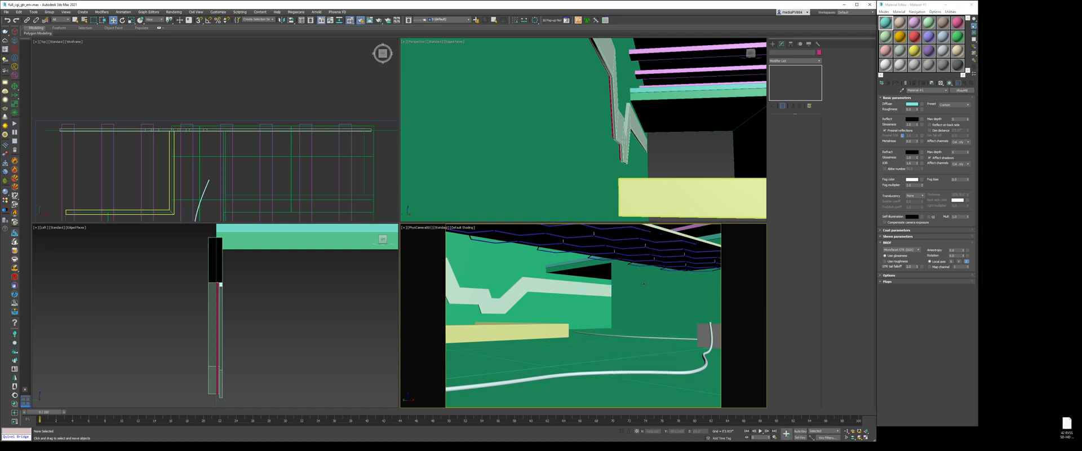
Set the production renderer to Corona and check its performance settings and the environment settings
key("F10")
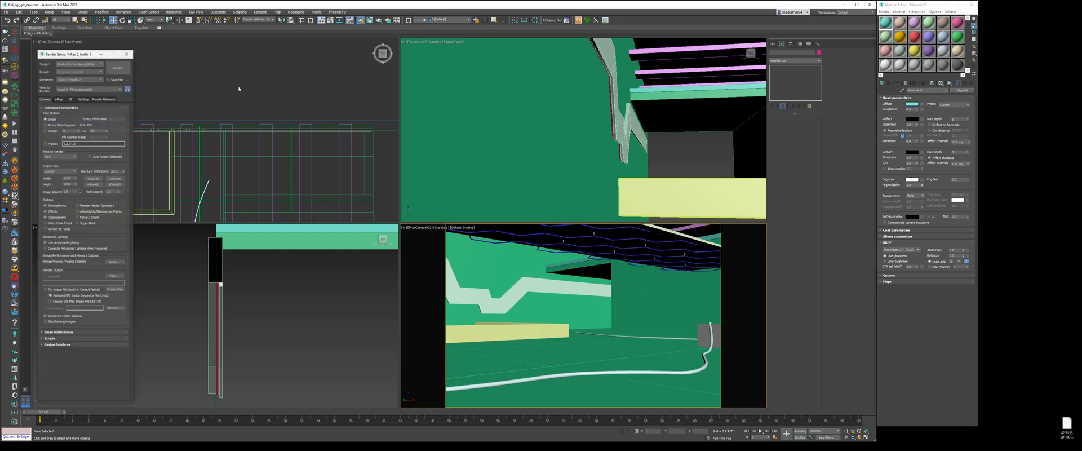
left_click(79, 80)
left_click(77, 106)
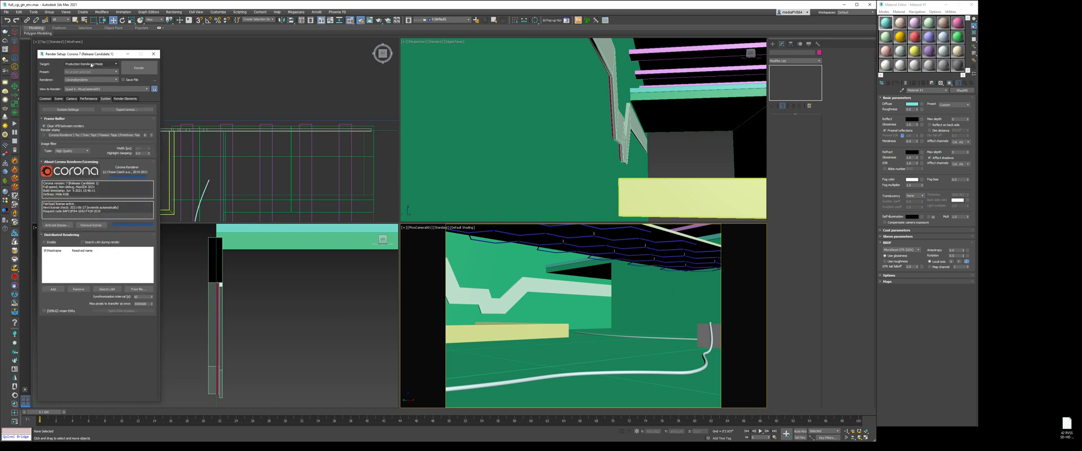
left_click(91, 99)
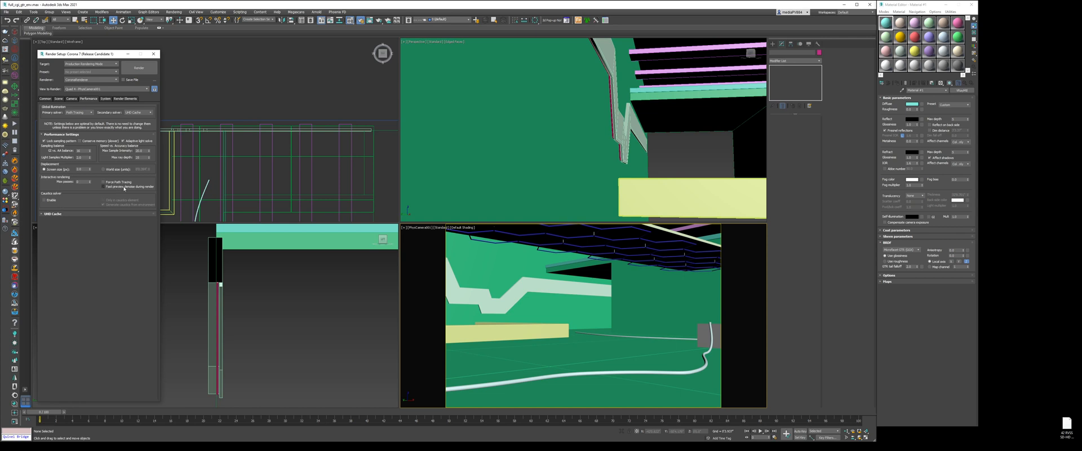
left_click(153, 54)
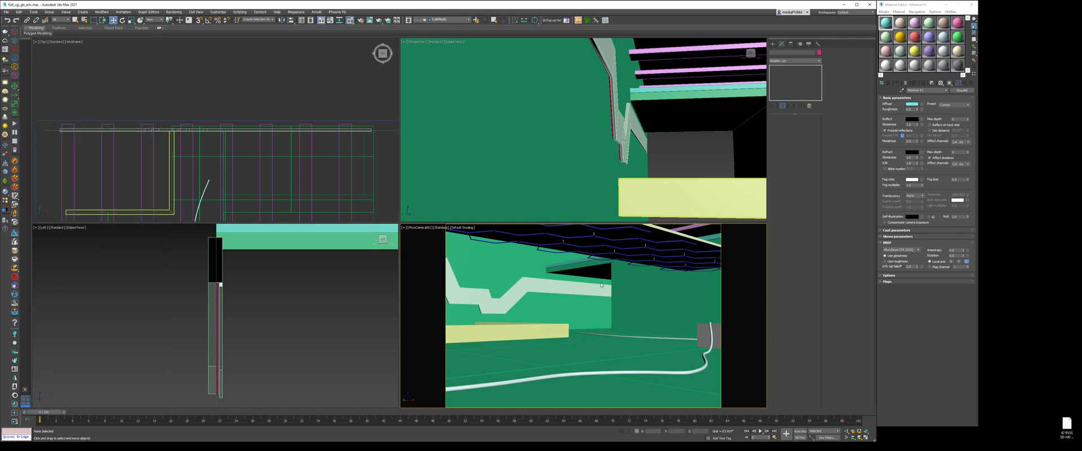
key("8")
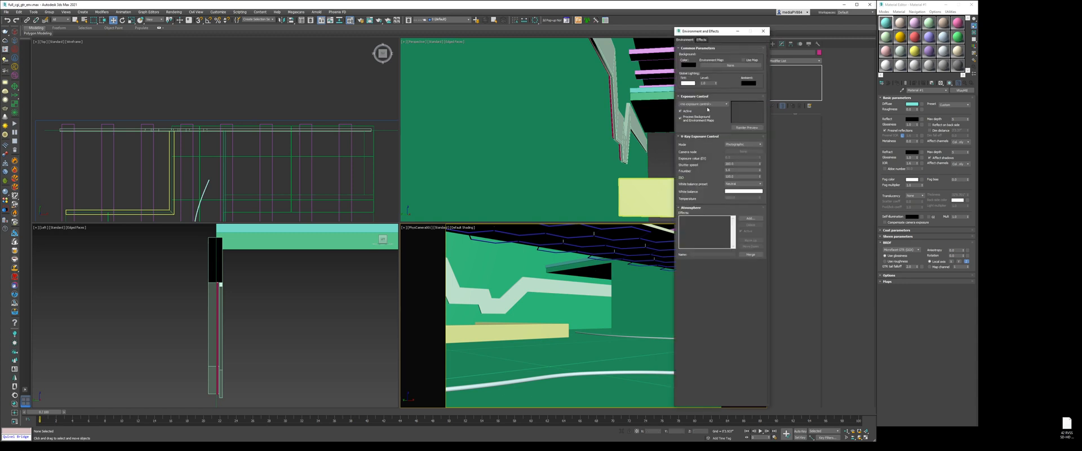
key("8")
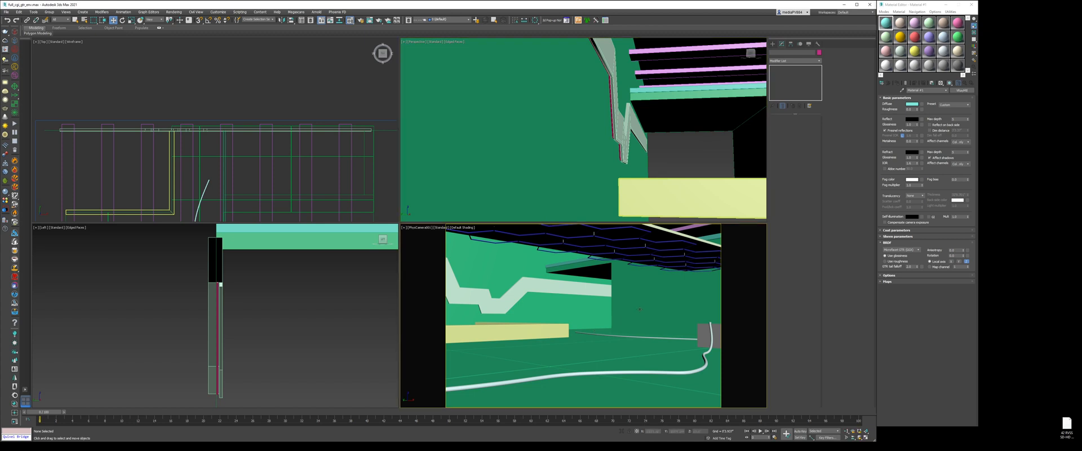
Change the first material's type to CoronaLegacyMtl
left_click(963, 90)
left_click(1011, 182)
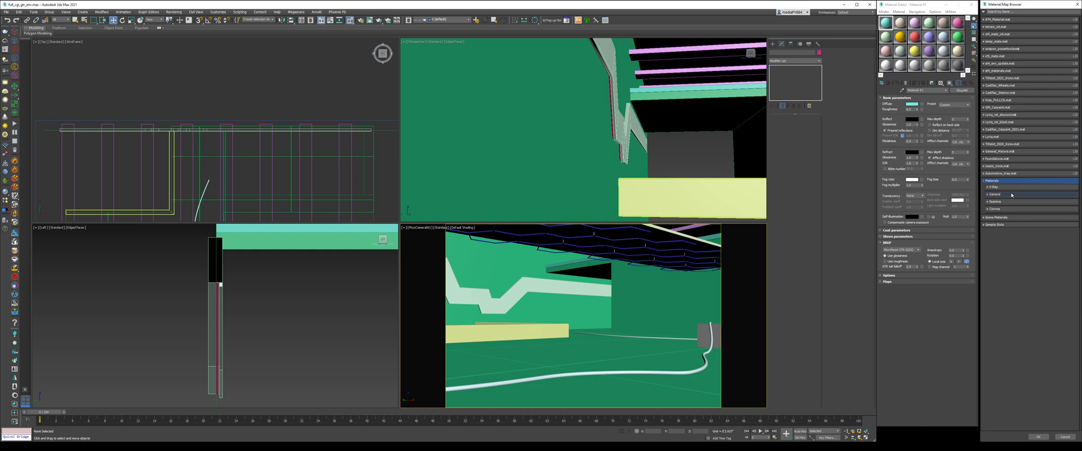
left_click(1010, 209)
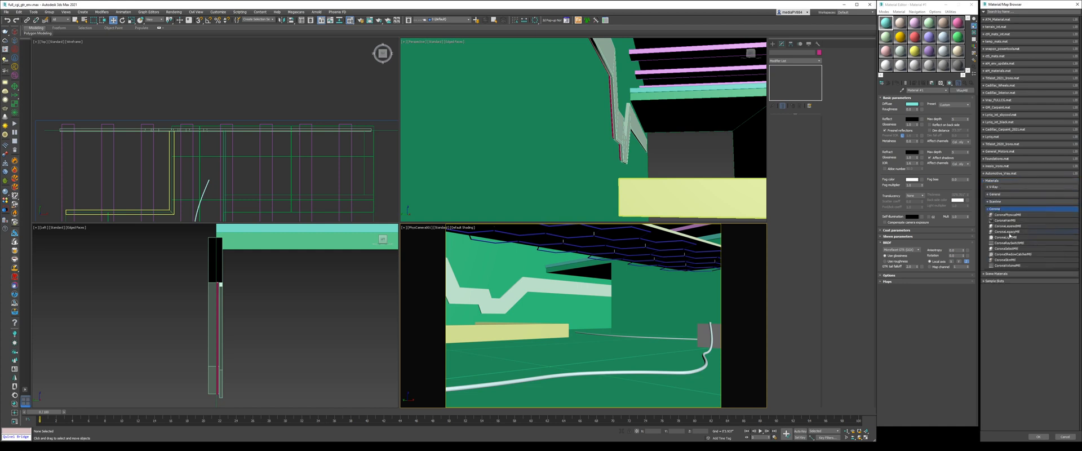
double_click(1009, 231)
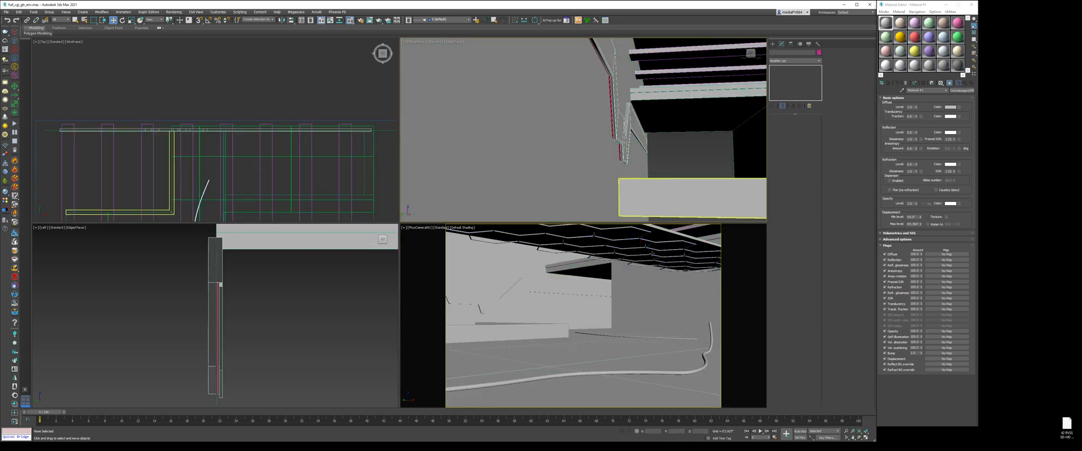
left_click(454, 41)
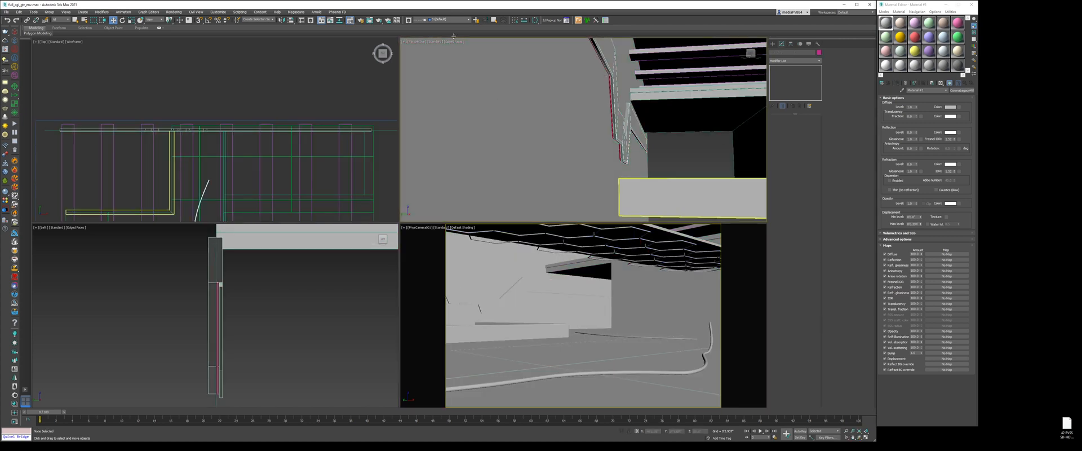
Switch the perspective viewport to the Corona Interactive render view
left_click(424, 43)
mouse_move(463, 127)
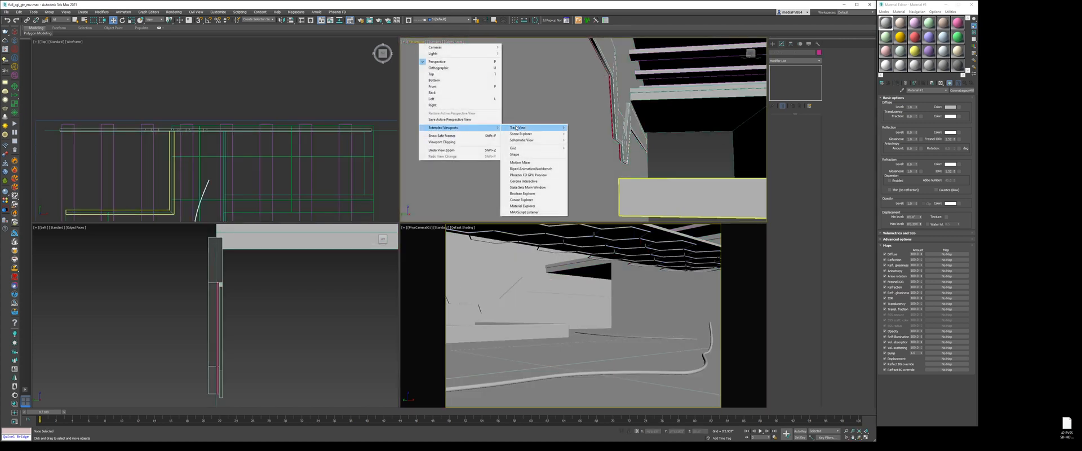
left_click(525, 181)
Choose the Corona category of lights and start creating a CoronaLight
left_click(773, 43)
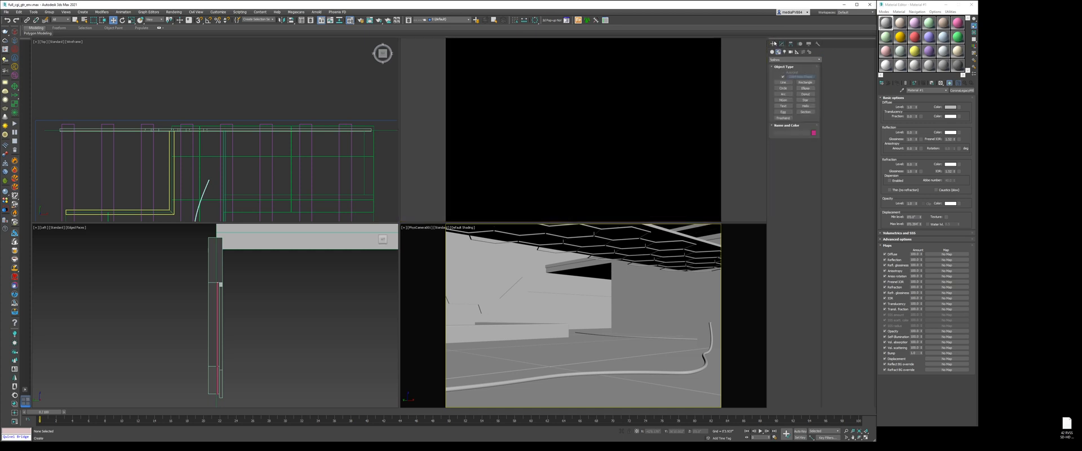
left_click(785, 52)
left_click(794, 59)
left_click(784, 65)
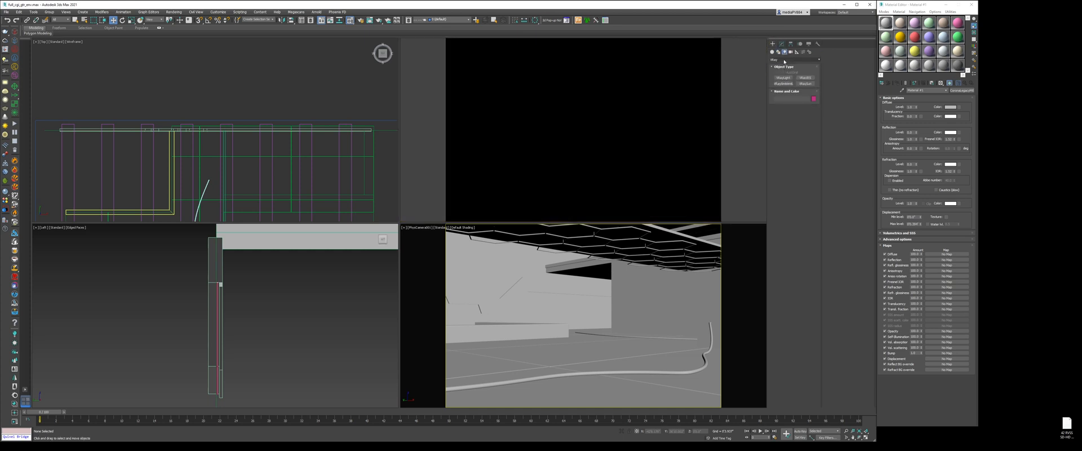
left_click(789, 60)
left_click(786, 79)
left_click(783, 78)
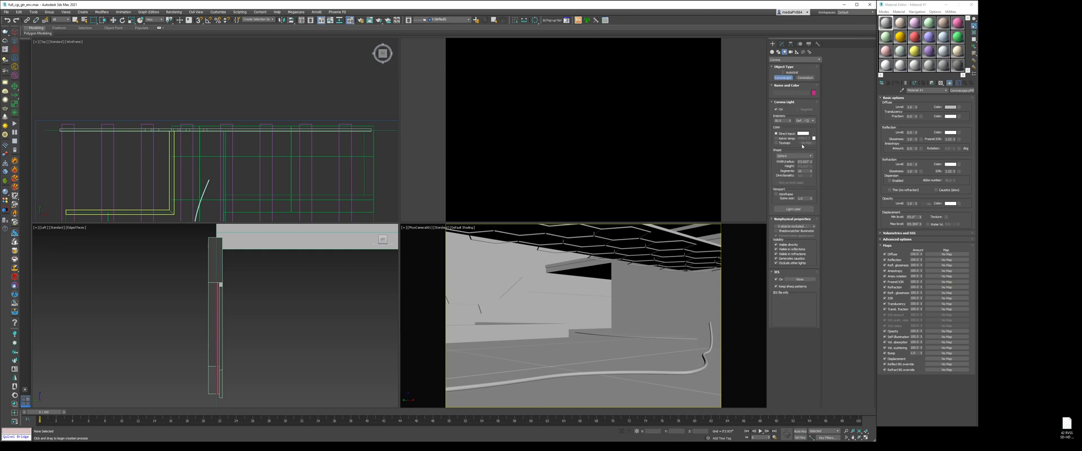
Try to place a cylinder-shaped CoronaLight in the Left viewport and undo it
left_click(794, 157)
left_click(784, 172)
key("F3")
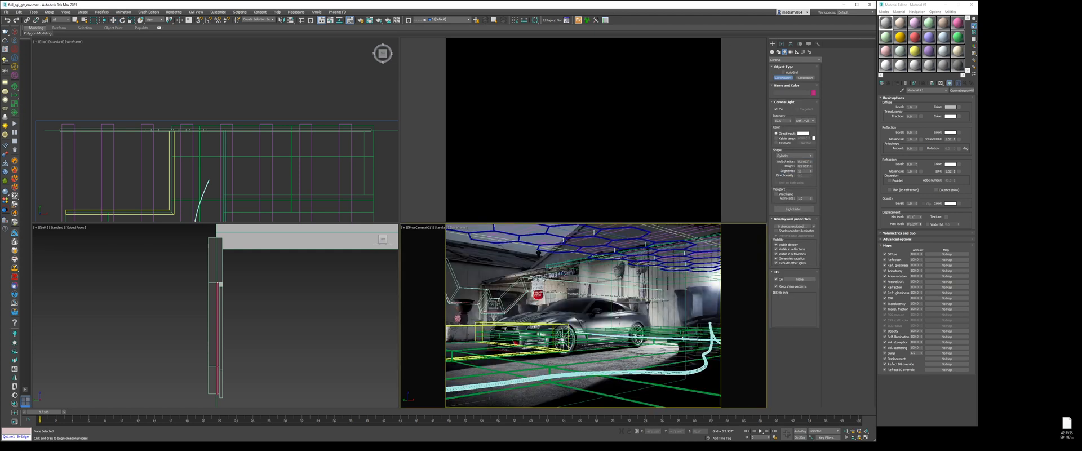
scroll(263, 314, "down", 5)
middle_click_drag(313, 342, 108, 322)
scroll(248, 352, "up", 5)
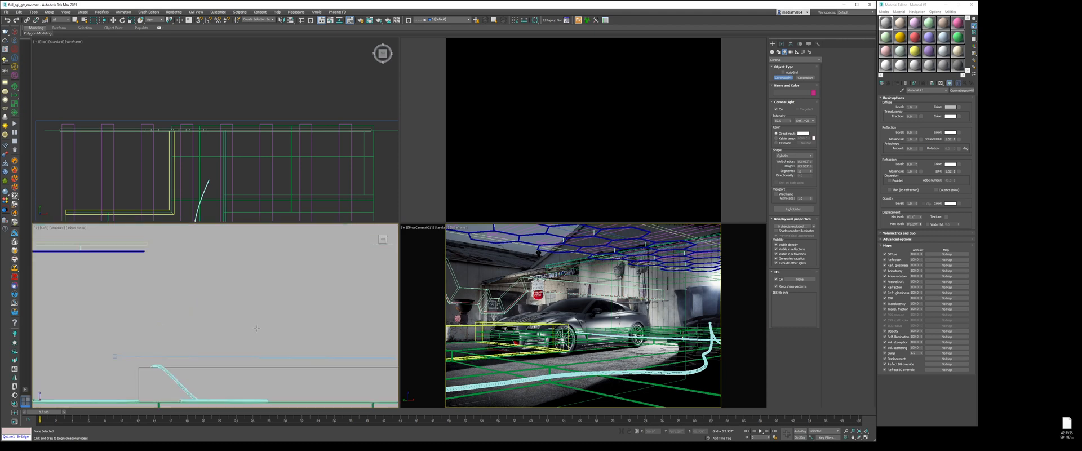
left_click_drag(256, 282, 257, 283)
key("ctrl+z")
scroll(236, 129, "down", 7)
scroll(237, 156, "up", 4)
scroll(144, 142, "up", 3)
right_click(145, 148)
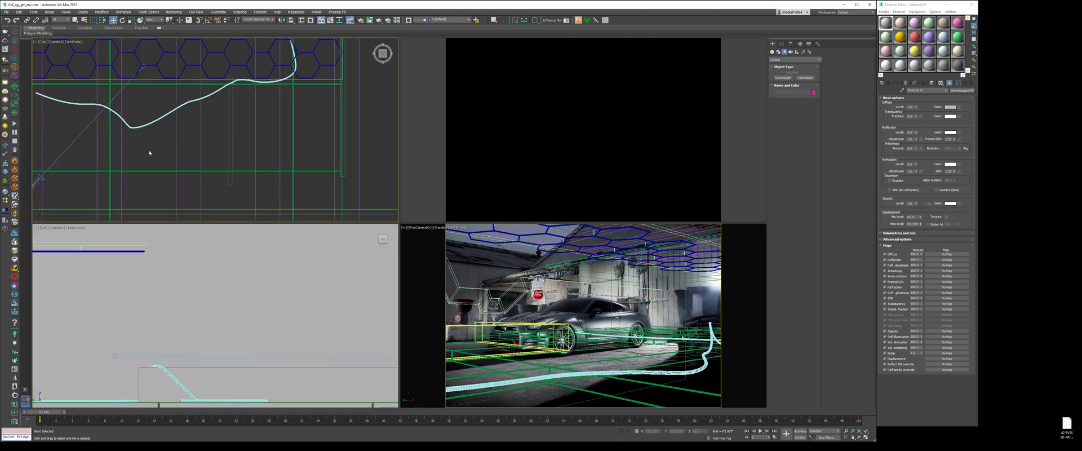
scroll(155, 148, "down", 6)
scroll(165, 153, "down", 6)
scroll(165, 152, "up", 6)
scroll(165, 153, "down", 6)
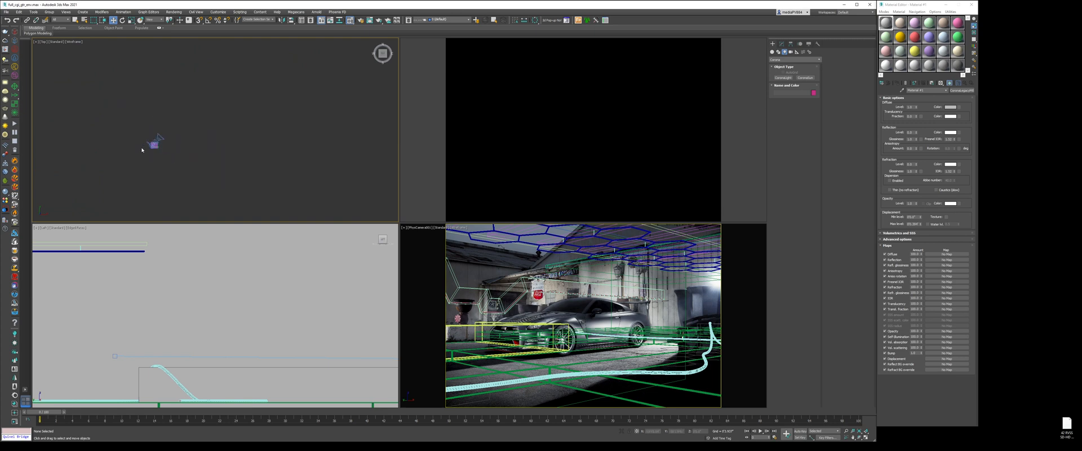
Show the Left viewport in wireframe and place a disk-shaped CoronaLight there, slightly below the height of the hexagonal ceiling panel
left_click(783, 77)
right_click(241, 288)
key("F3")
left_click_drag(243, 297, 247, 304)
scroll(253, 296, "down", 3)
right_click(253, 295)
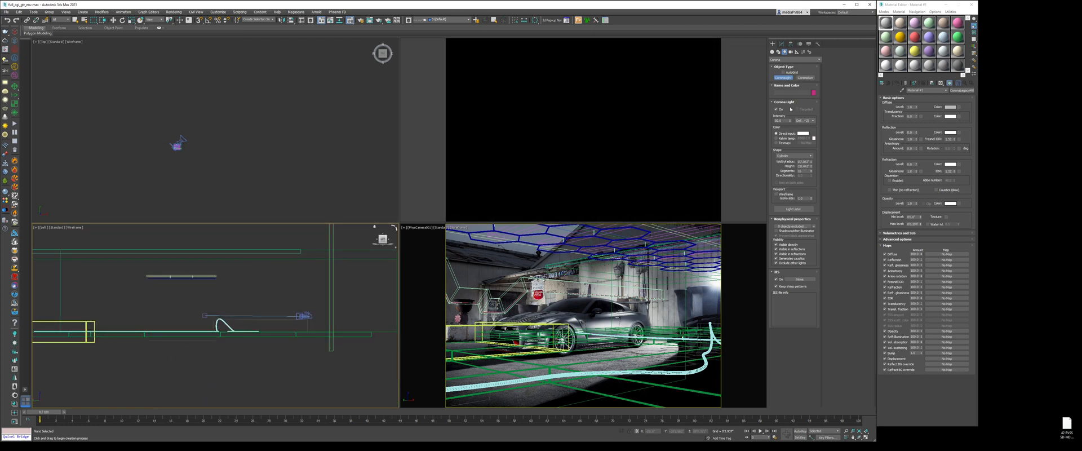
left_click(794, 156)
left_click(790, 168)
scroll(265, 316, "up", 2)
left_click_drag(229, 274, 228, 274)
right_click(229, 274)
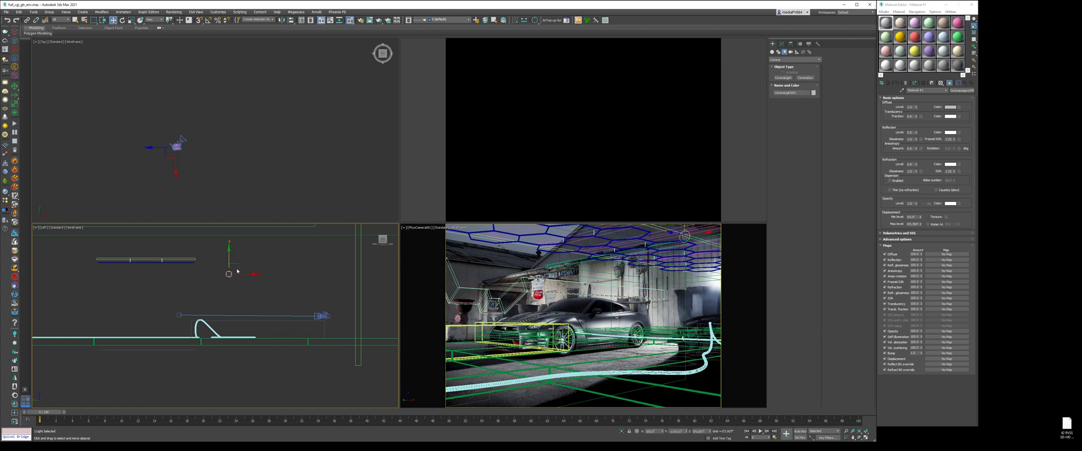
Move the light in the Top viewport to the edge of the hexagonal panel, close to the bend of the curved spline
scroll(226, 173, "down", 5)
scroll(211, 161, "up", 6)
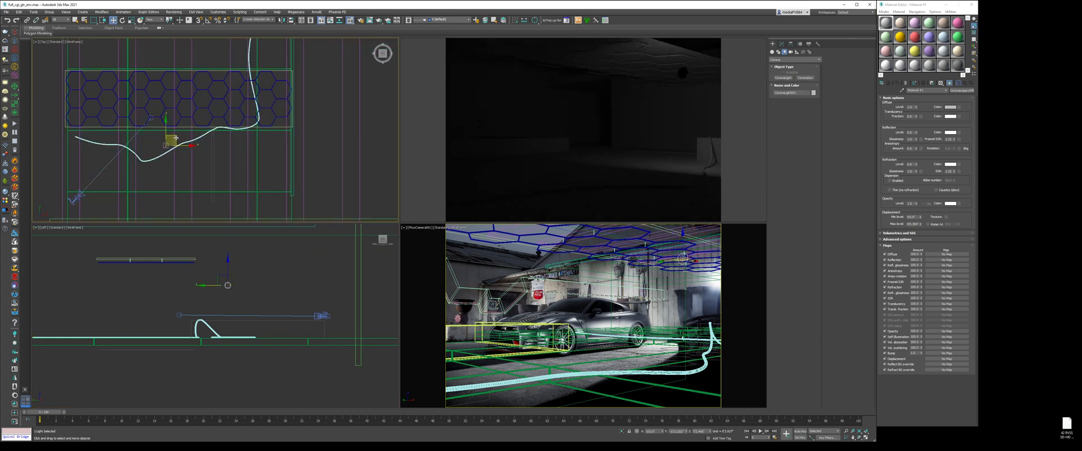
left_click_drag(176, 138, 231, 121)
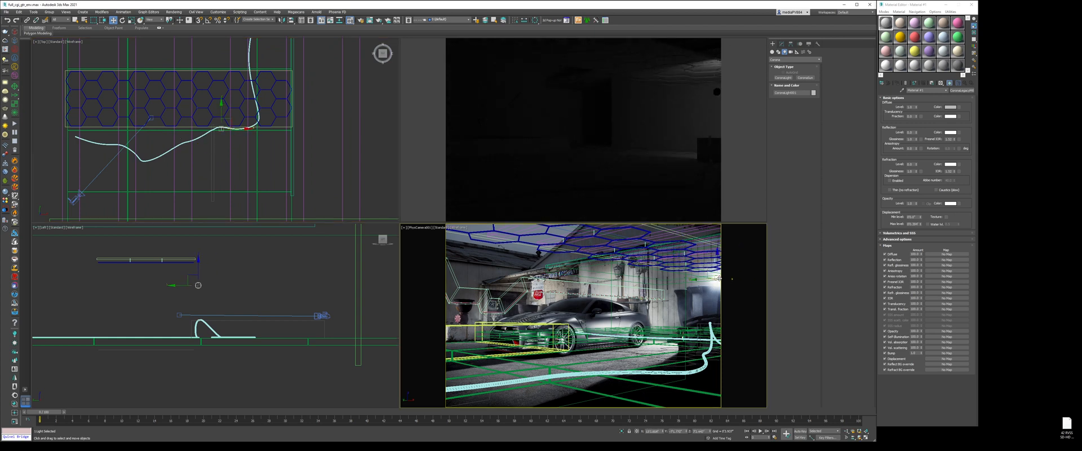
Make the CoronaLight targeted, select its target and move it down onto the car
left_click(782, 44)
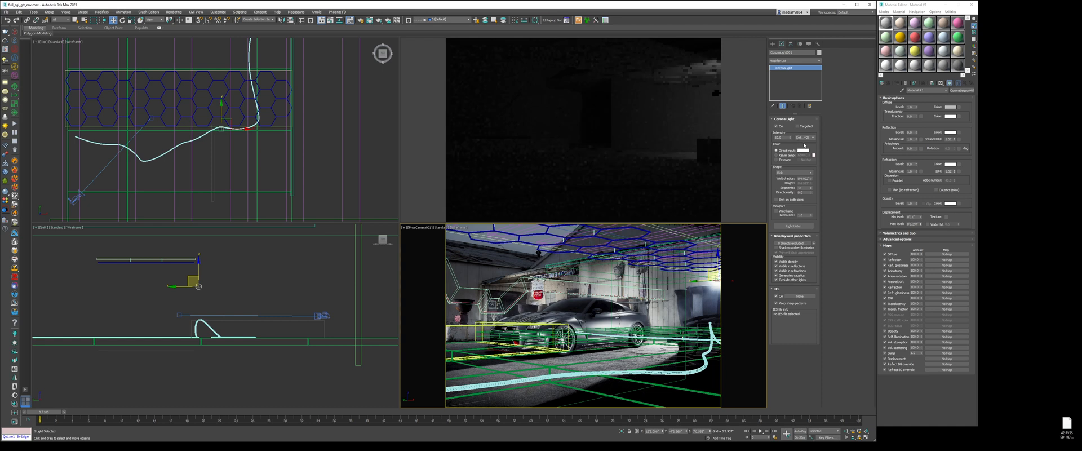
left_click(797, 126)
right_click(258, 121)
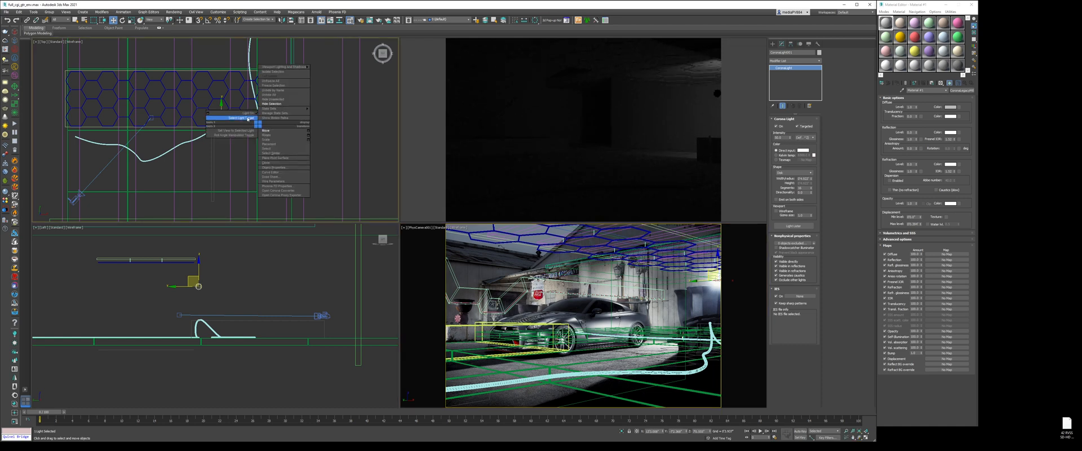
left_click(248, 119)
middle_click_drag(152, 105, 179, 128)
left_click_drag(270, 142, 176, 108)
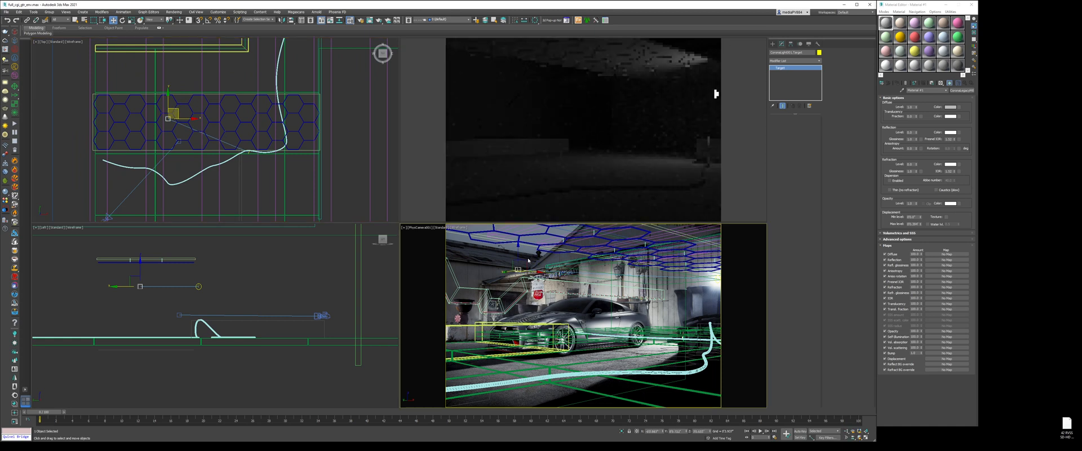
left_click_drag(528, 261, 584, 311)
Unhide the green box standing in for the car and shift the light's target slightly in the Top viewport
right_click(585, 312)
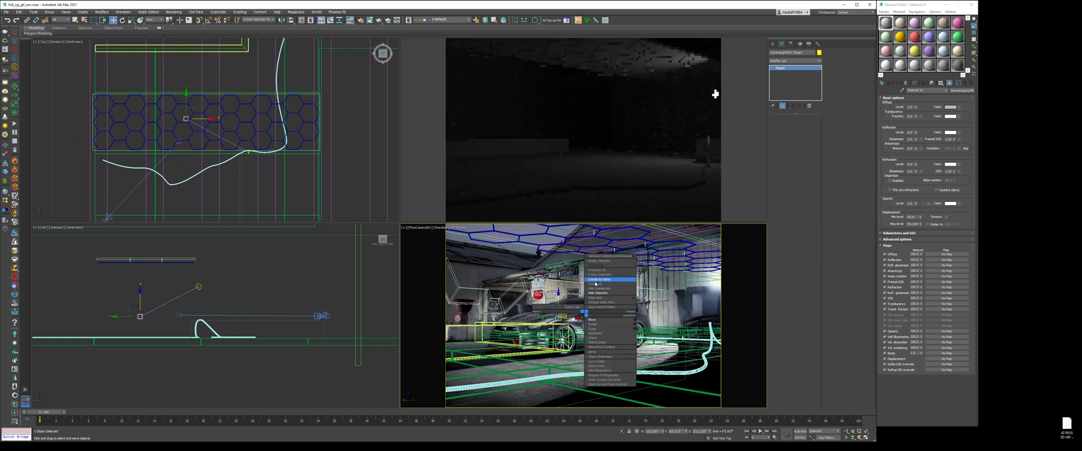
left_click(601, 319)
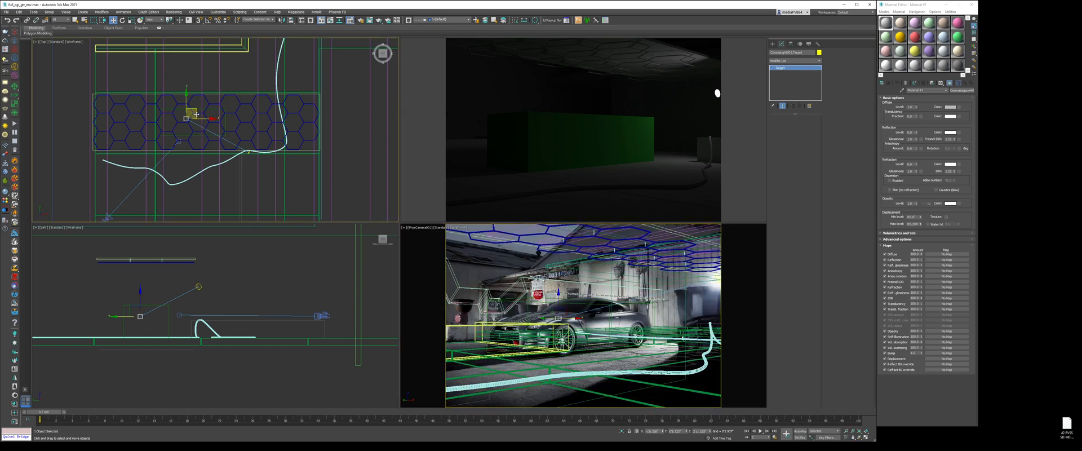
left_click_drag(194, 114, 195, 121)
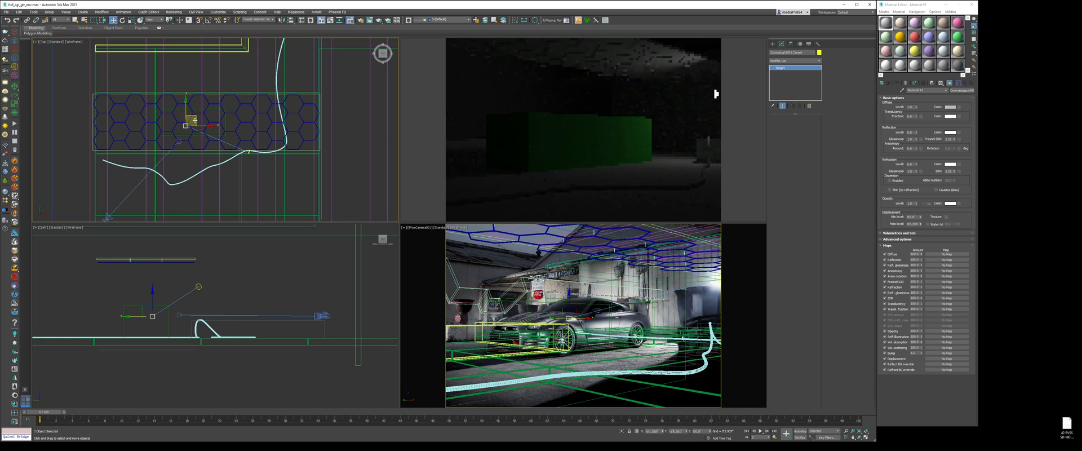
right_click(195, 121)
left_click(187, 112)
Select the CoronaLight and set its directionality to 0.6
left_click(249, 151)
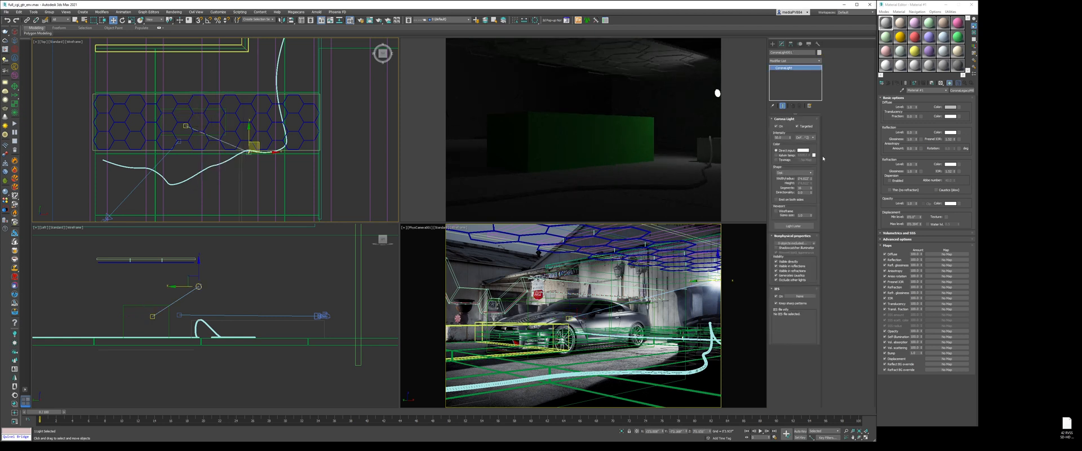
double_click(808, 193)
type("0.6")
key("Return")
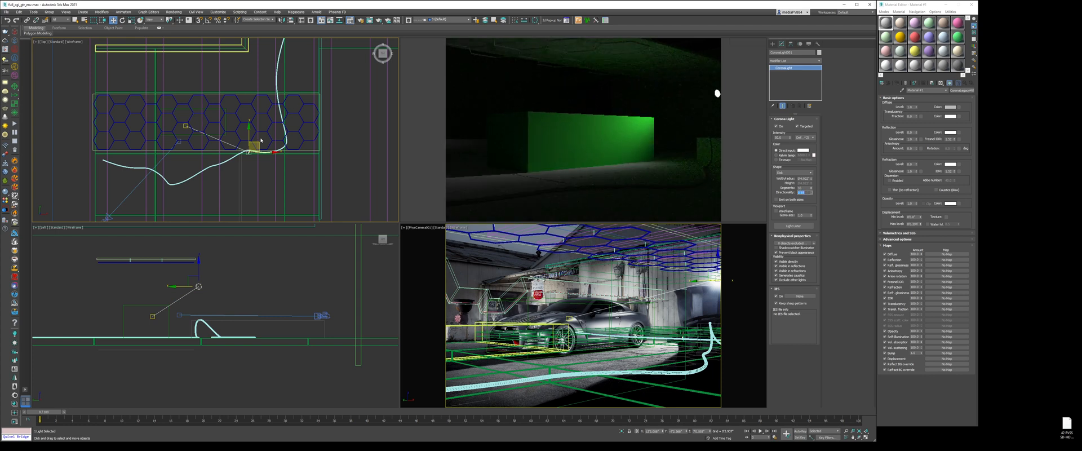
Move the light slightly further inside the hexagonal panel's outline and set its intensity to 75
left_click_drag(260, 145, 273, 141)
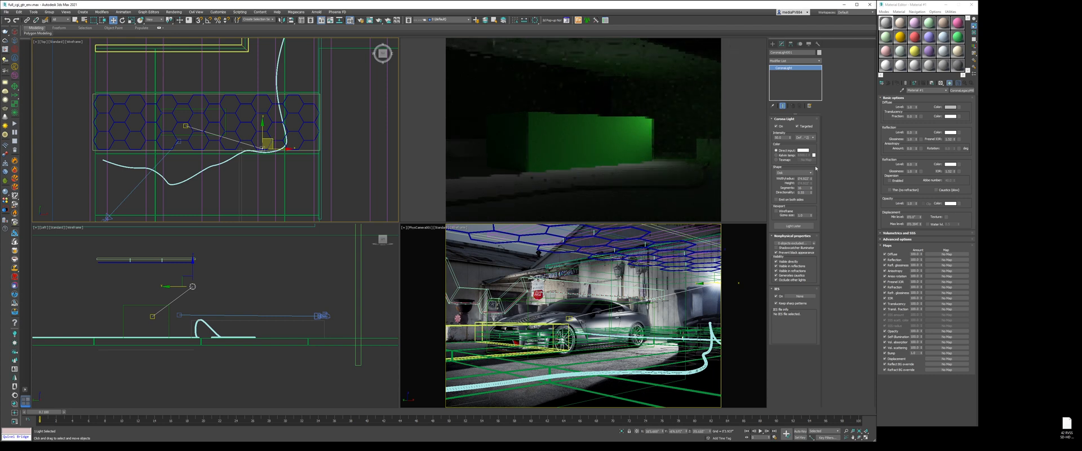
double_click(781, 137)
type("75")
key("Return")
Fine-tune the light's position in the Top and camera viewports so it sits at the edge of the camera frame
left_click(276, 141)
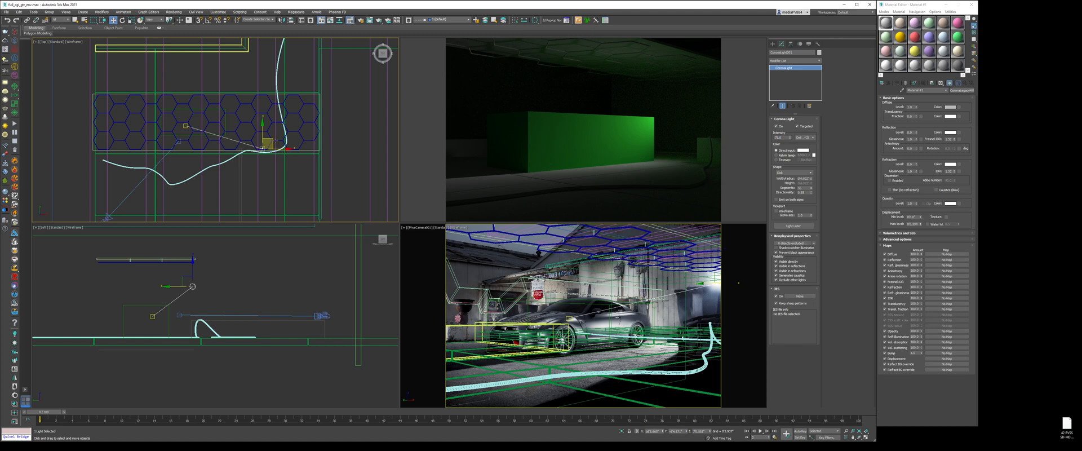
left_click_drag(273, 142, 271, 138)
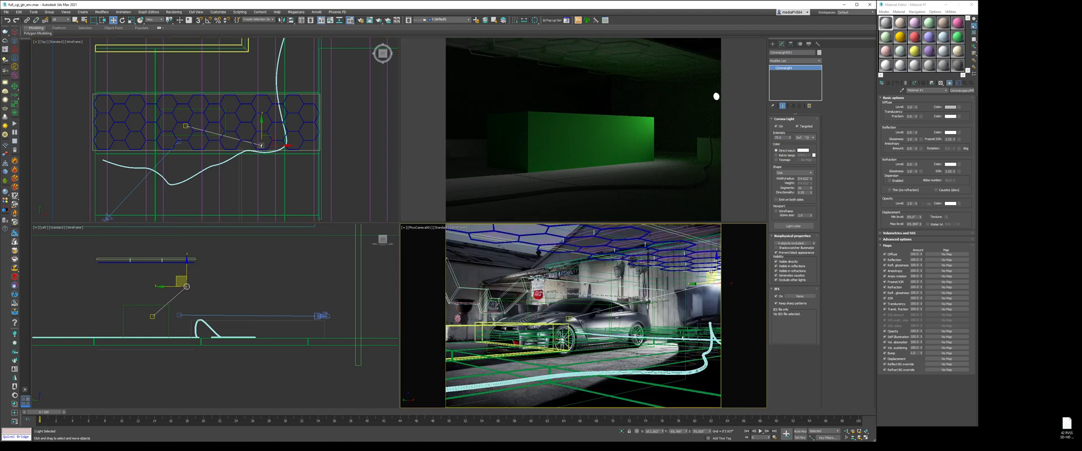
left_click_drag(713, 271, 716, 269)
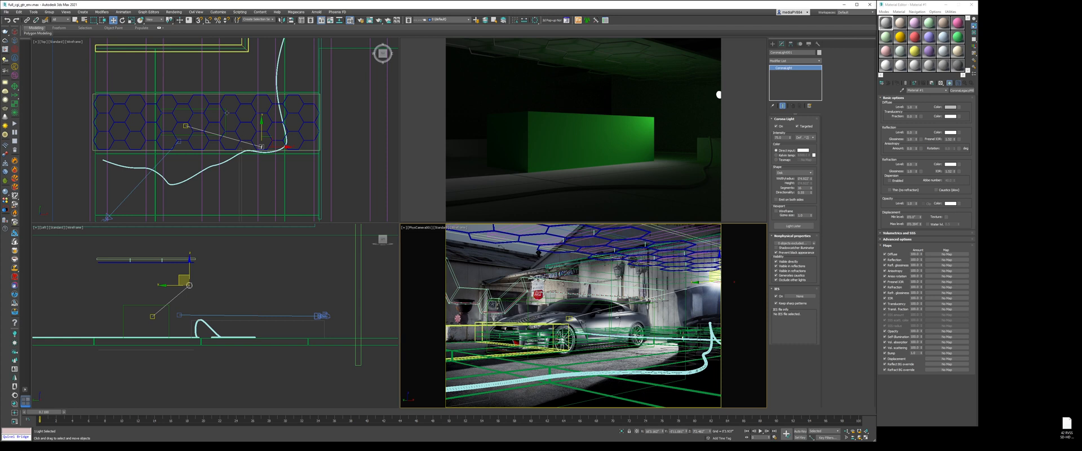
mouse_move(749, 209)
right_click(662, 281)
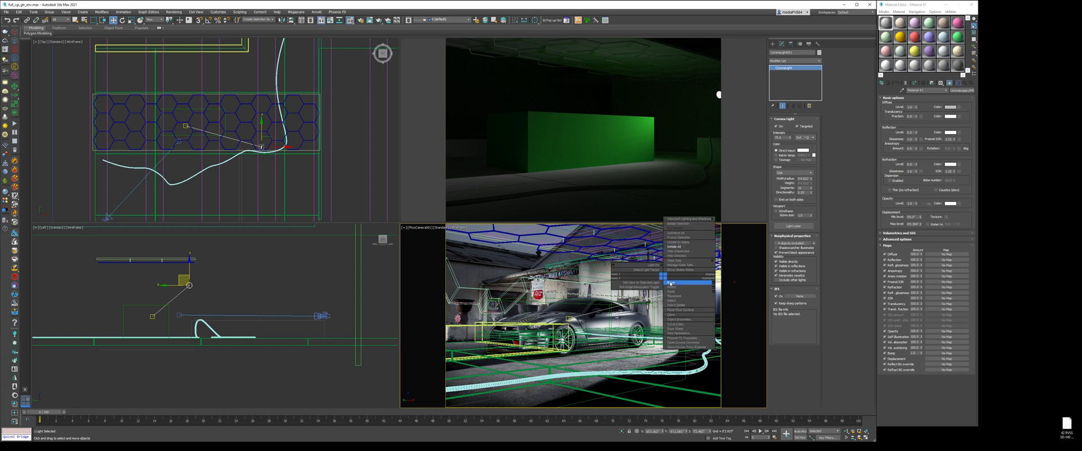
left_click(639, 288)
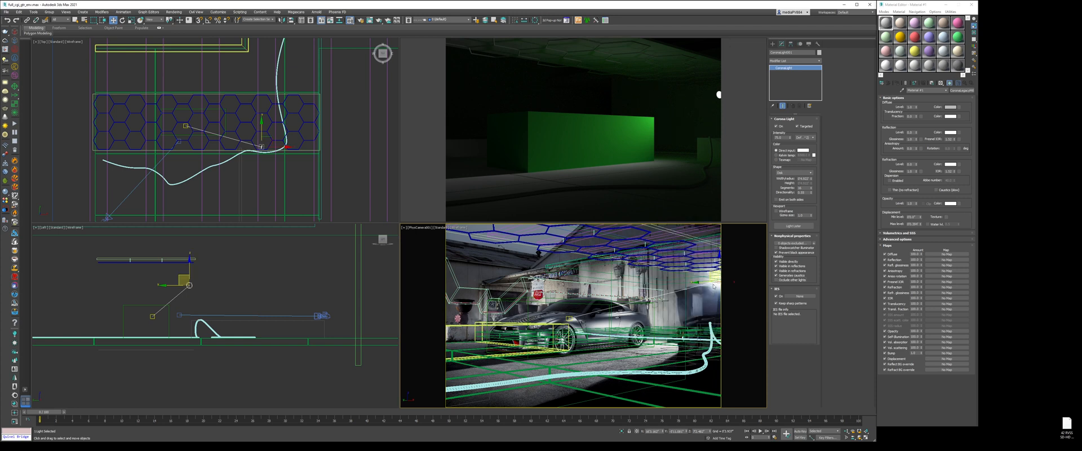
Enable bloom and glare in the Corona camera render settings and clear the scene selection
key("F10")
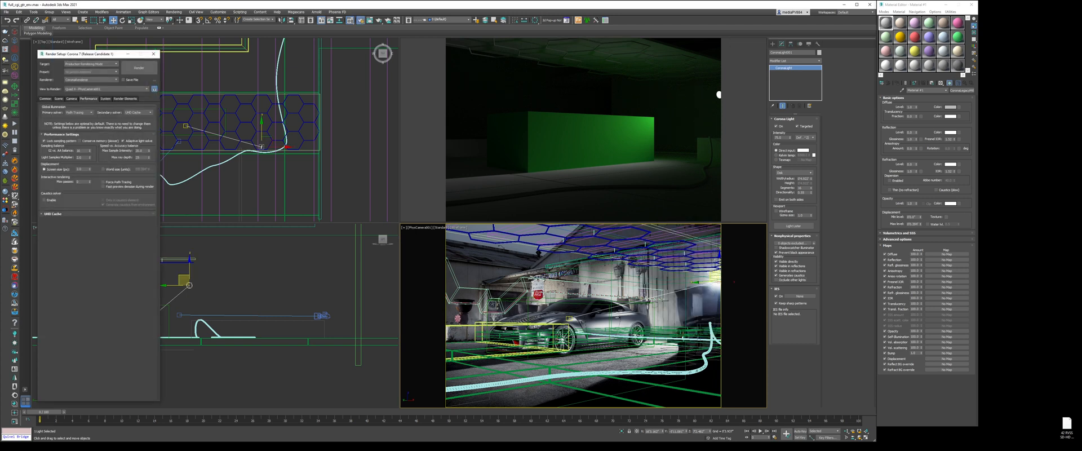
left_click(68, 99)
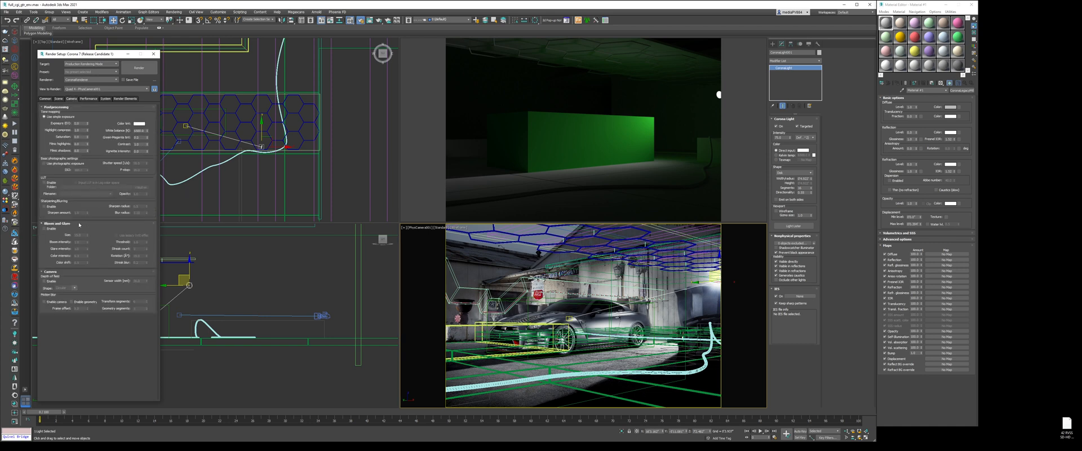
left_click(44, 228)
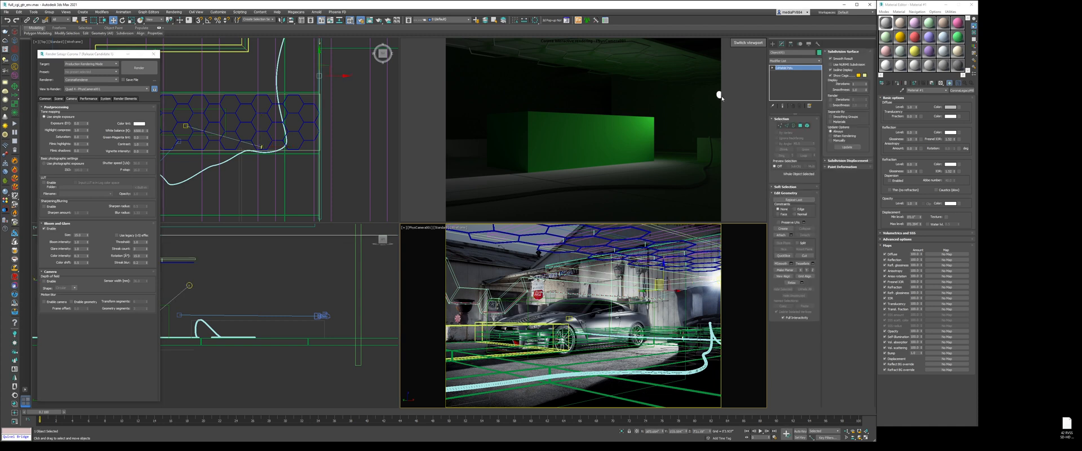
left_click(245, 278)
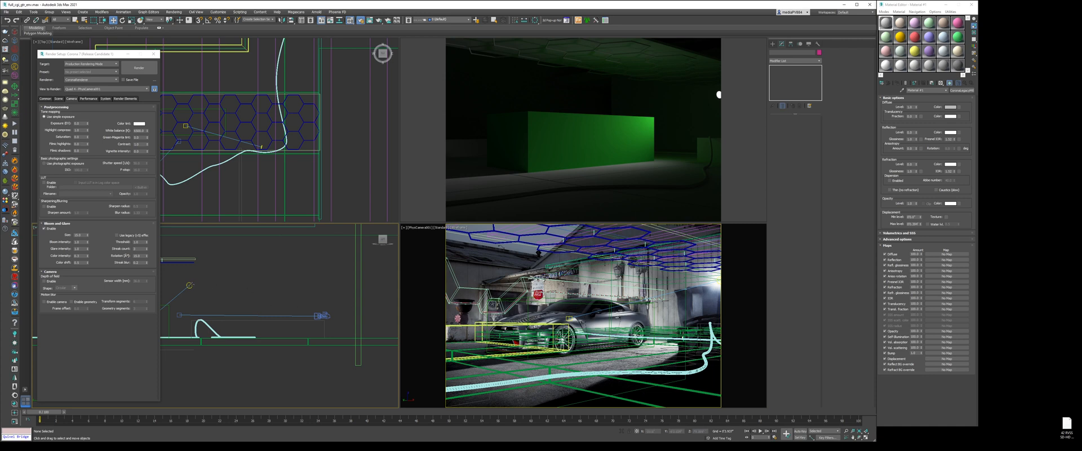
Select the CoronaLight again and try a directionality of 0
left_click(190, 285)
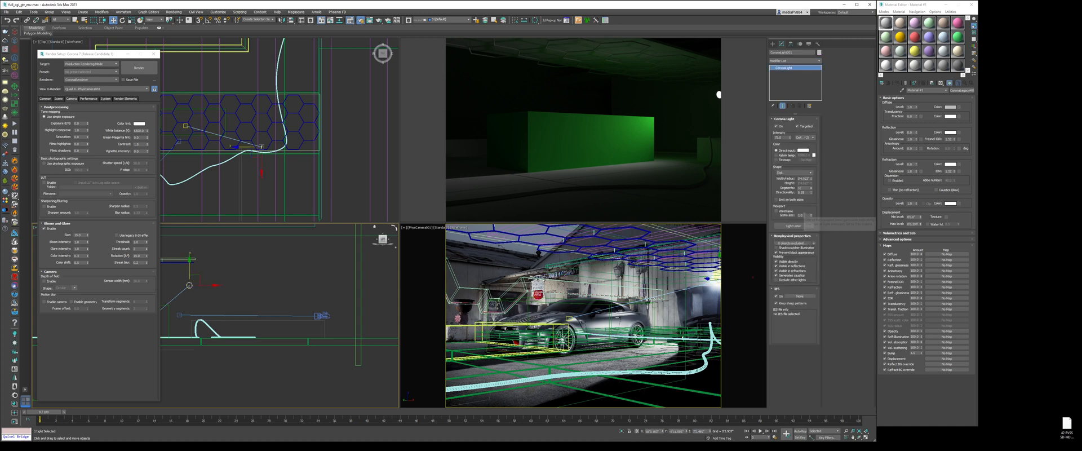
left_click(805, 215)
double_click(802, 193)
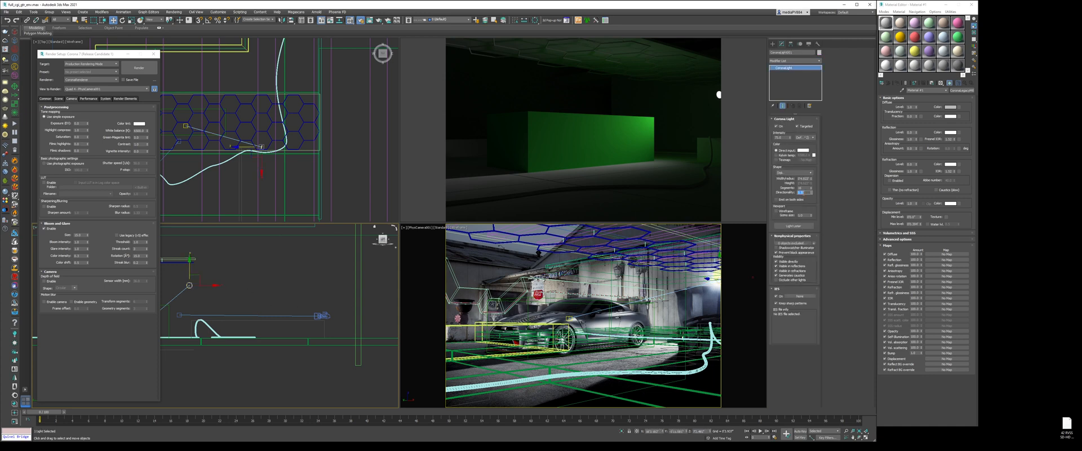
type("0")
key("Return")
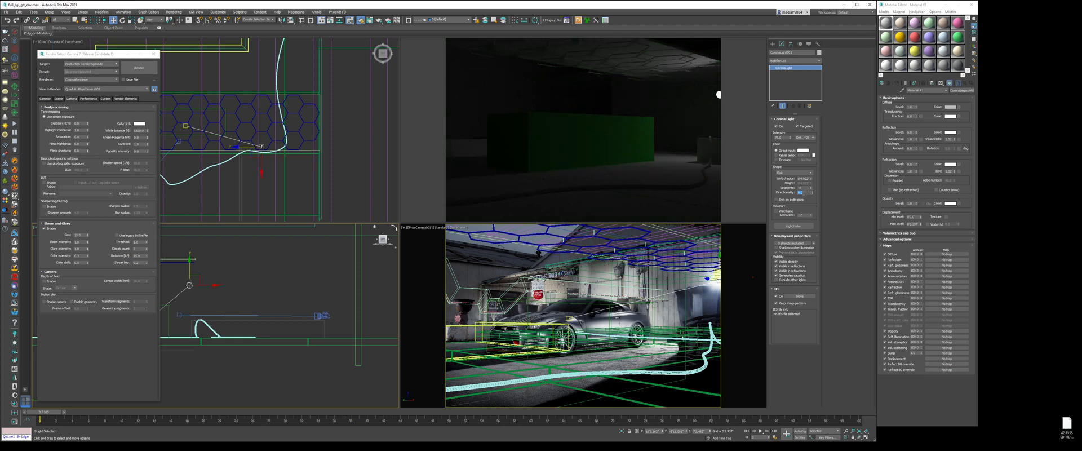
Set the CoronaLight's directionality to 0.35
type(".35")
key("Return")
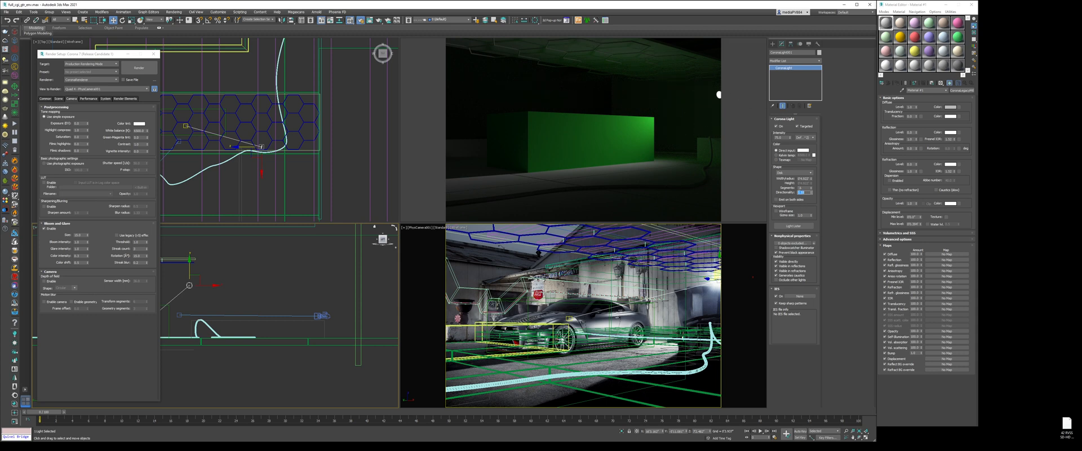
left_click(811, 180)
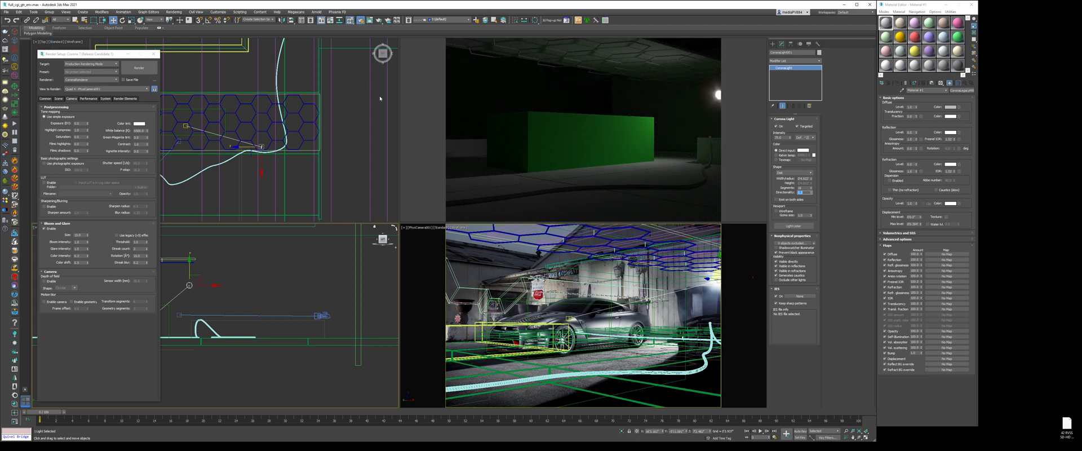
Clone the CoronaLight as a copy in the Top viewport, make it untargeted, and switch the reference coordinate system to Local
scroll(312, 126, "up", 5)
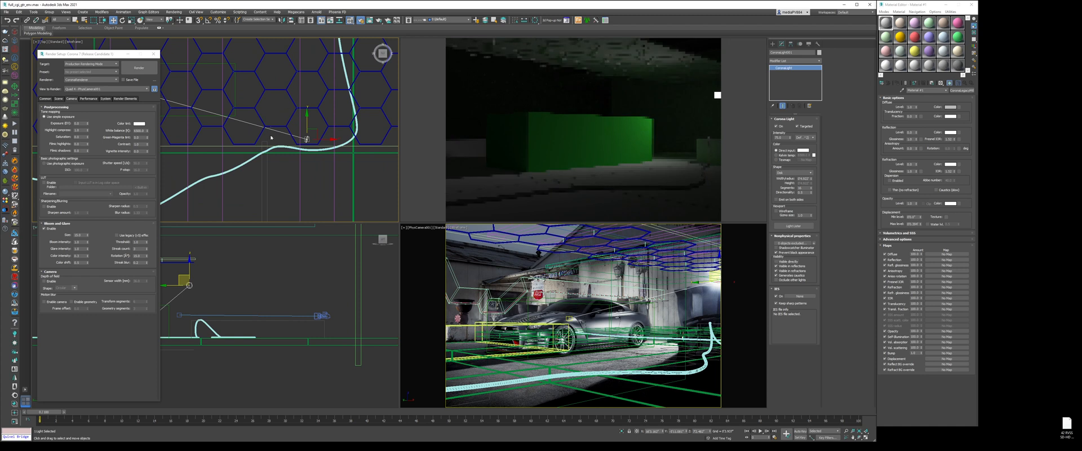
left_click_drag(312, 135, 313, 134, "shift")
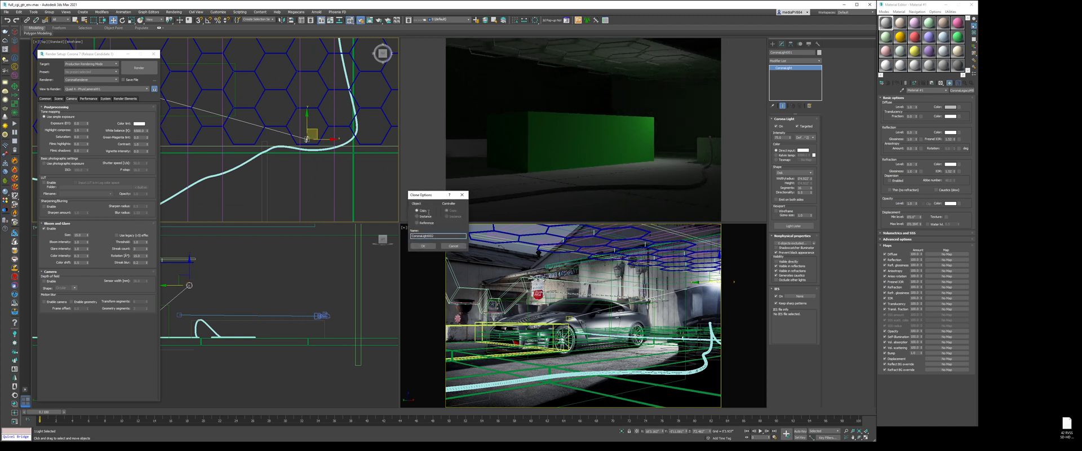
left_click(423, 246)
left_click(798, 126)
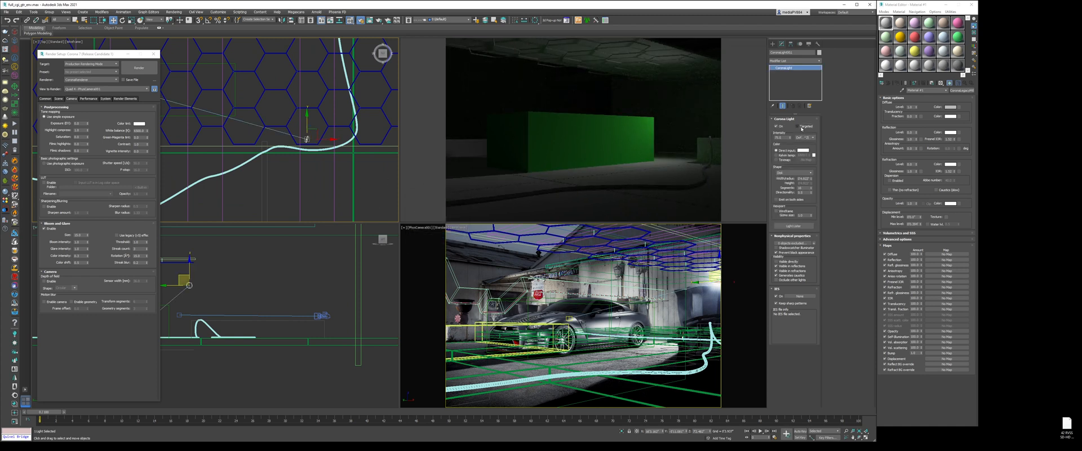
left_click(154, 20)
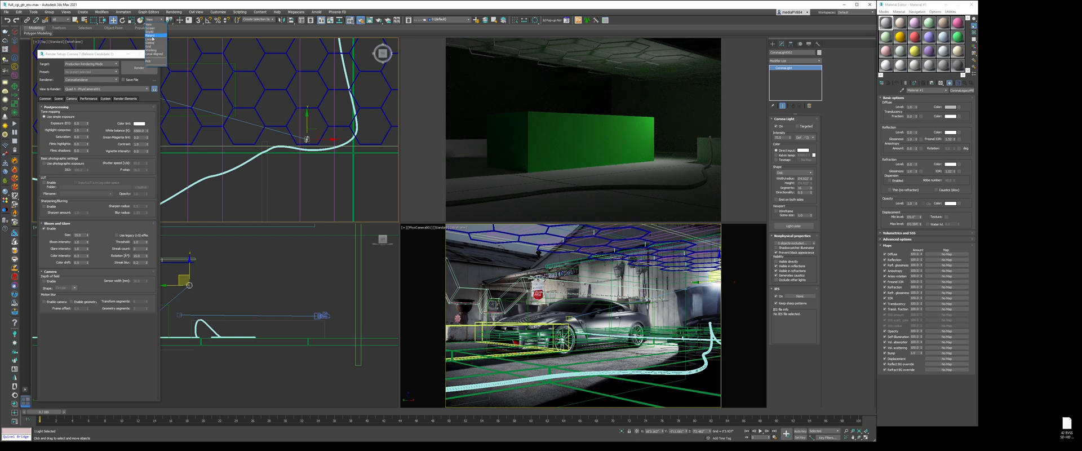
left_click(151, 39)
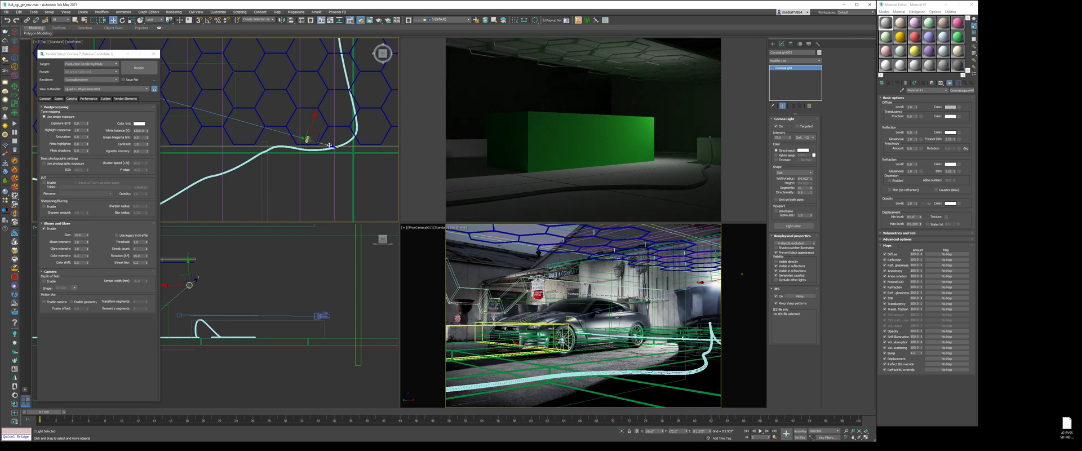
Set the copied light's directionality to 0 and switch its object list from Exclude to Include with nothing included
left_click(794, 272)
double_click(806, 194)
type("0")
key("Return")
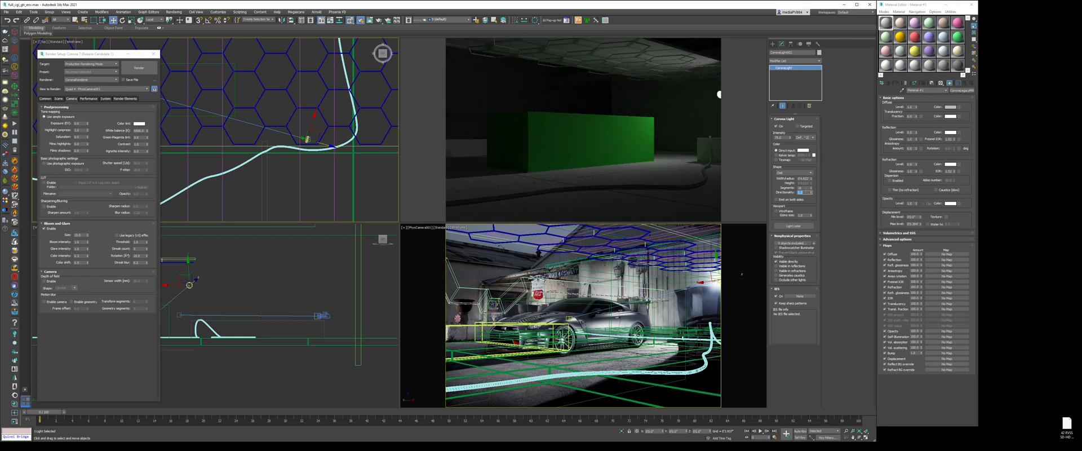
left_click(795, 242)
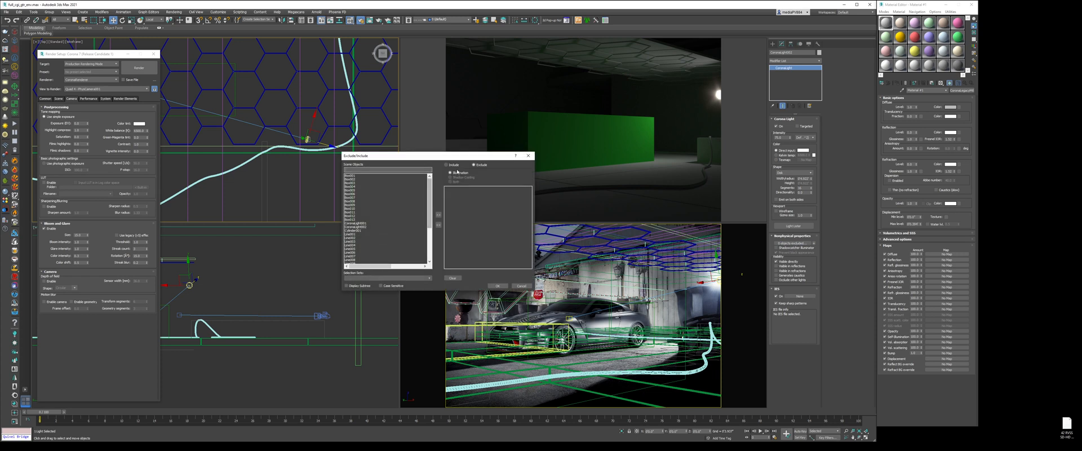
left_click(453, 166)
left_click(498, 286)
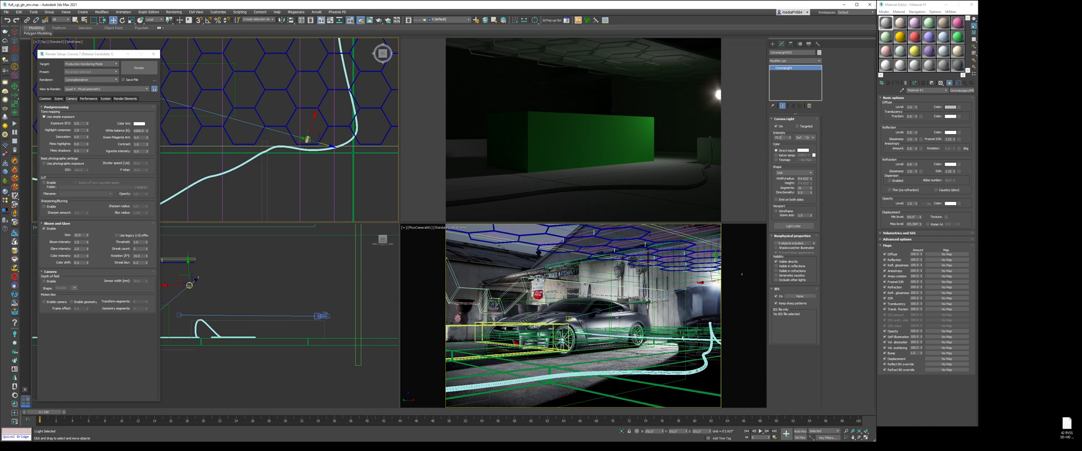
Try a different intensity and a Kelvin temperature colour on the copied light
double_click(782, 137)
key("Return")
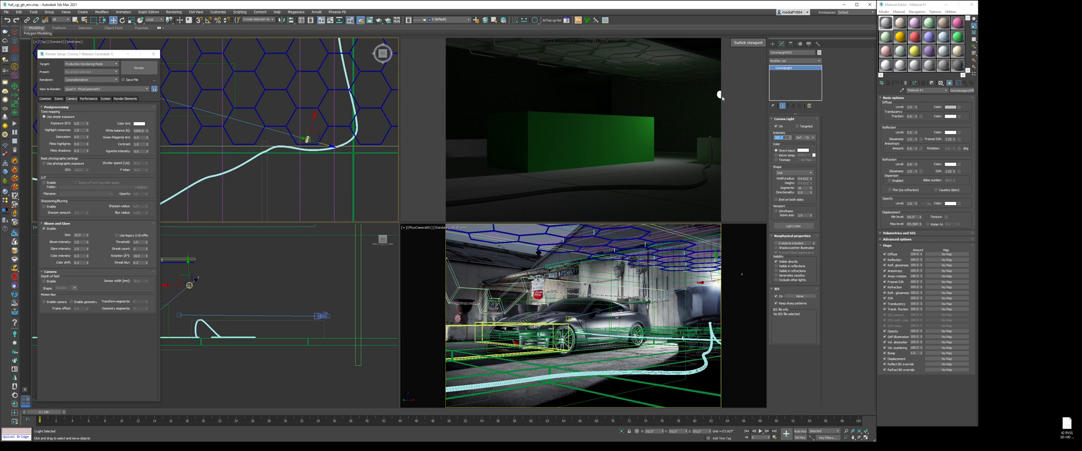
left_click(778, 155)
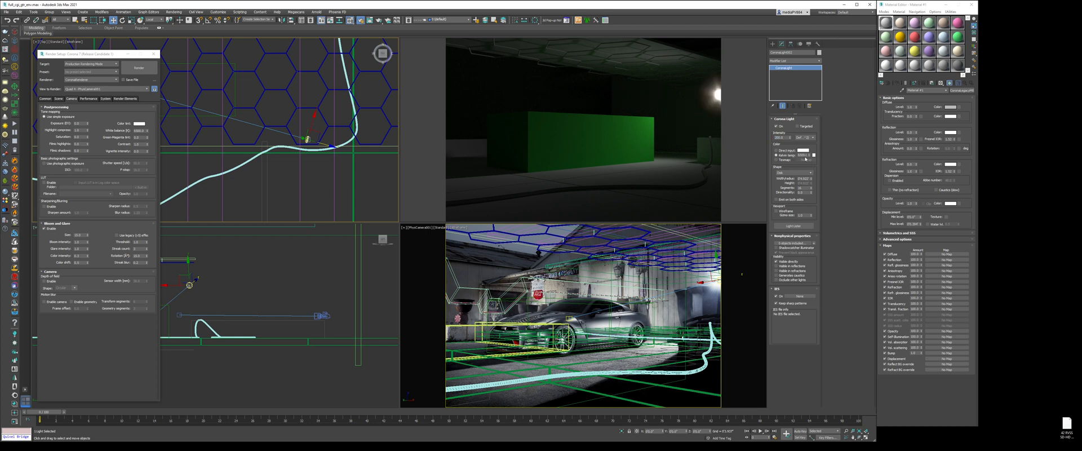
double_click(803, 155)
key("Return")
Give the copied light a pale blue direct input colour
left_click(136, 249)
left_click(802, 150)
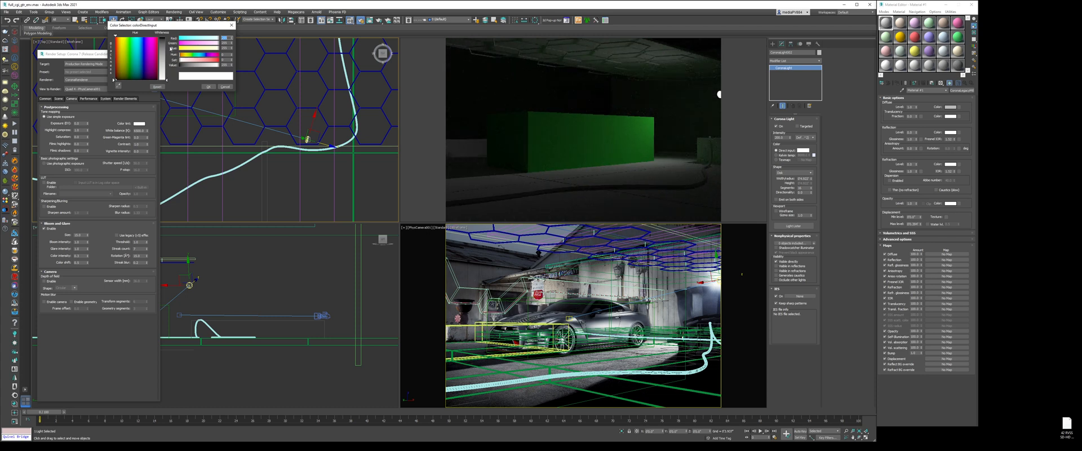
mouse_move(203, 39)
left_mouse_down()
mouse_move(184, 39)
mouse_move(207, 43)
left_mouse_up()
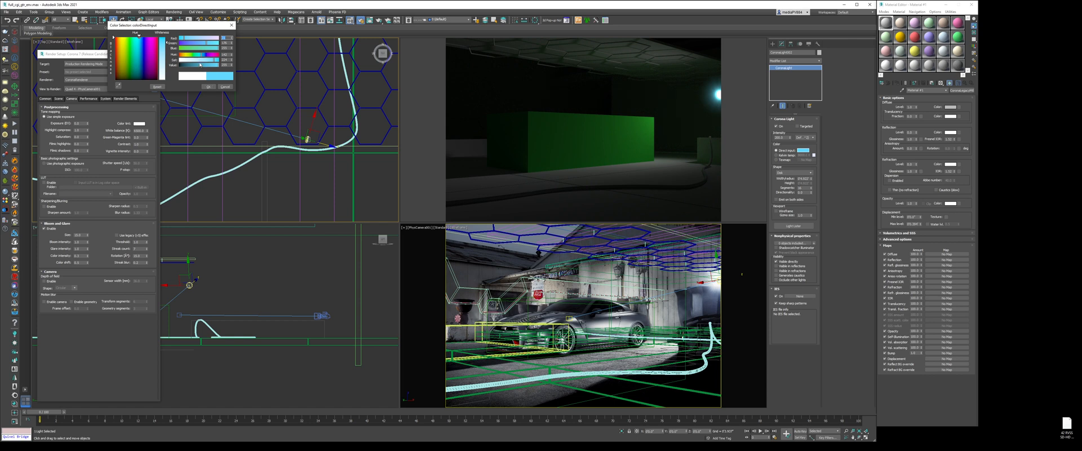
left_click(200, 61)
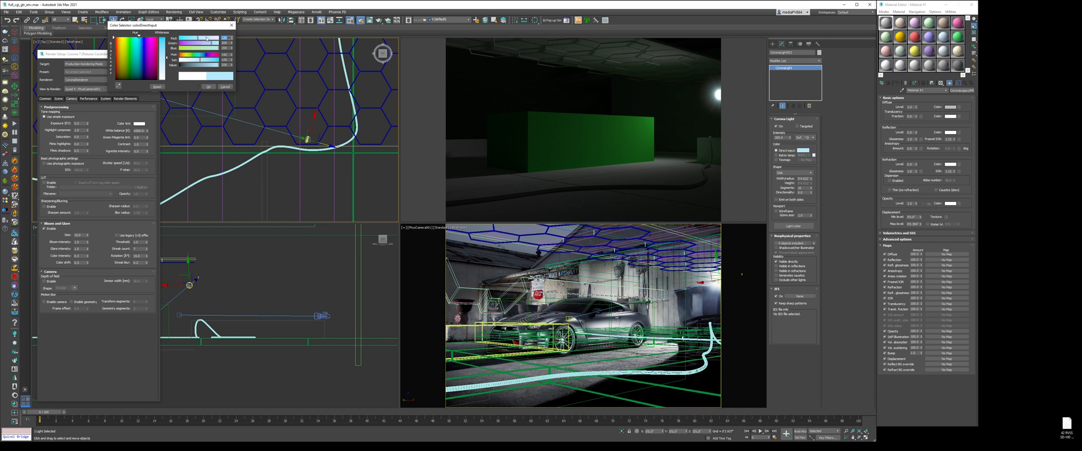
left_click_drag(199, 38, 203, 39)
left_click(208, 86)
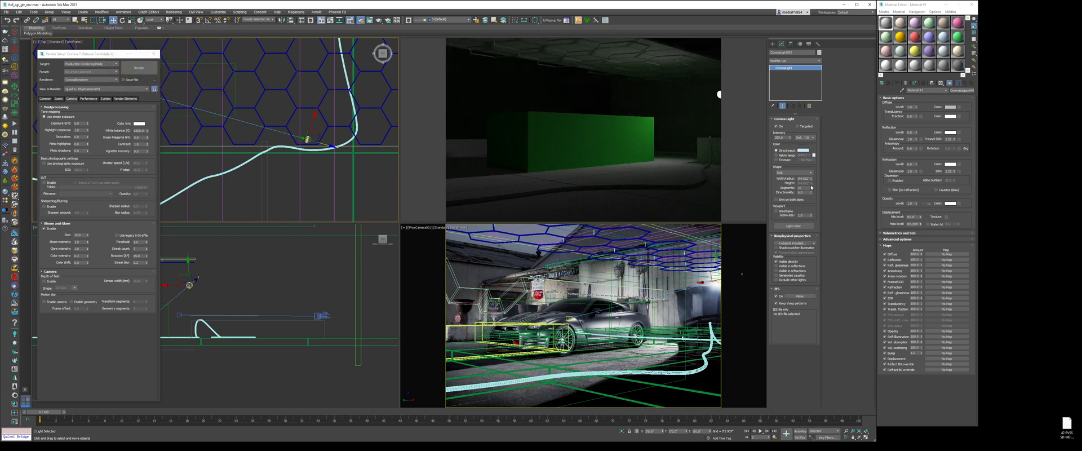
Reduce the copied light's radius, try an intensity of 100, and set the intensity to 500
left_click_drag(812, 179, 814, 183)
left_click_drag(815, 190, 815, 191)
double_click(783, 138)
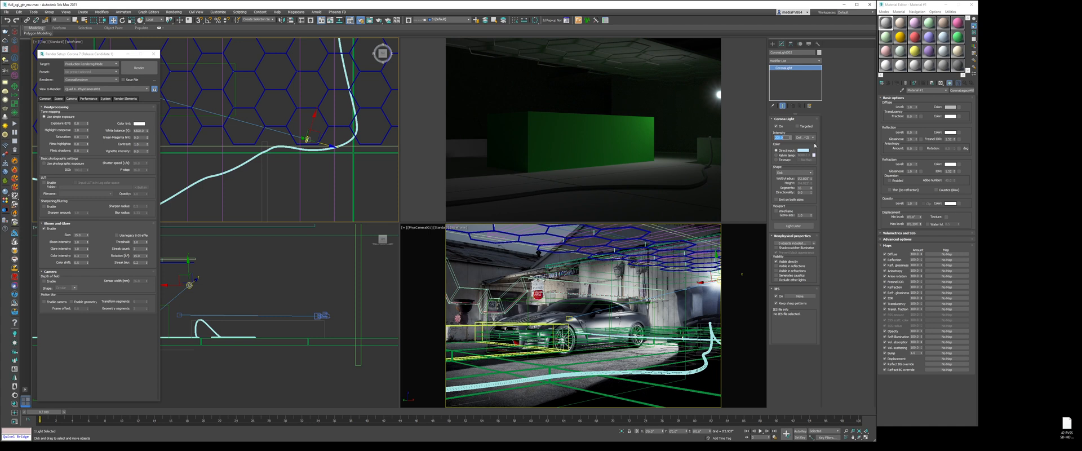
type("100")
key("Return")
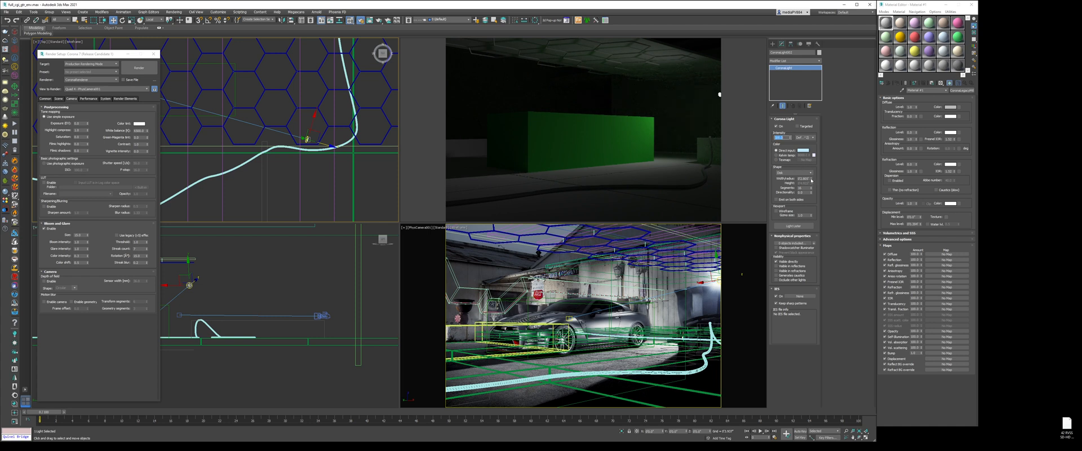
type("500")
key("Return")
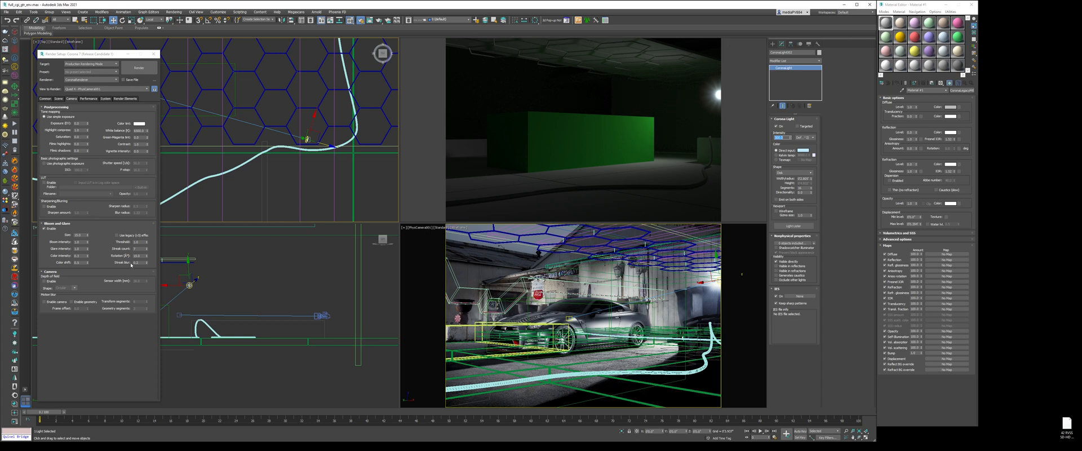
Set the bloom and glare streak count to 8 and color intensity to 0.1, and clear the scene selection
left_click(140, 248)
double_click(140, 248)
type("8")
key("Tab")
type("0")
double_click(80, 241)
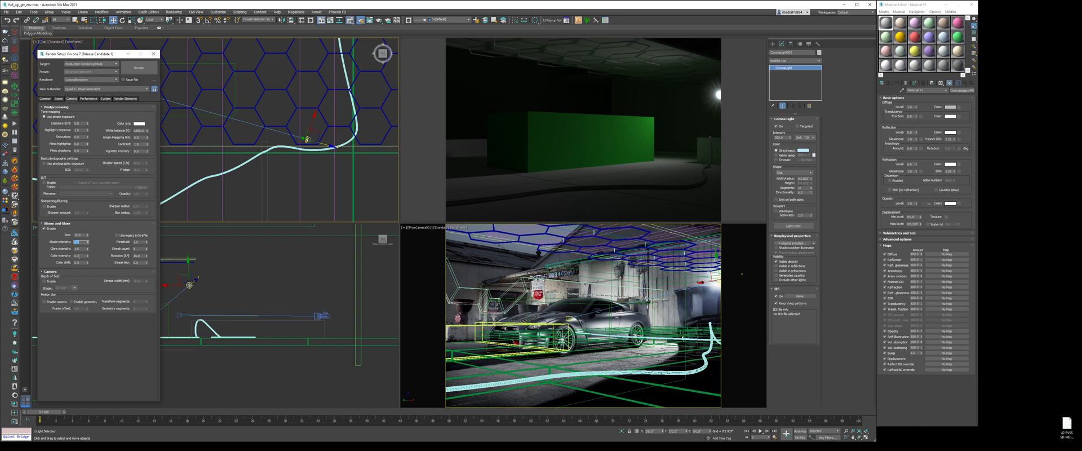
double_click(82, 256)
type(".1")
key("Tab")
left_click(280, 331)
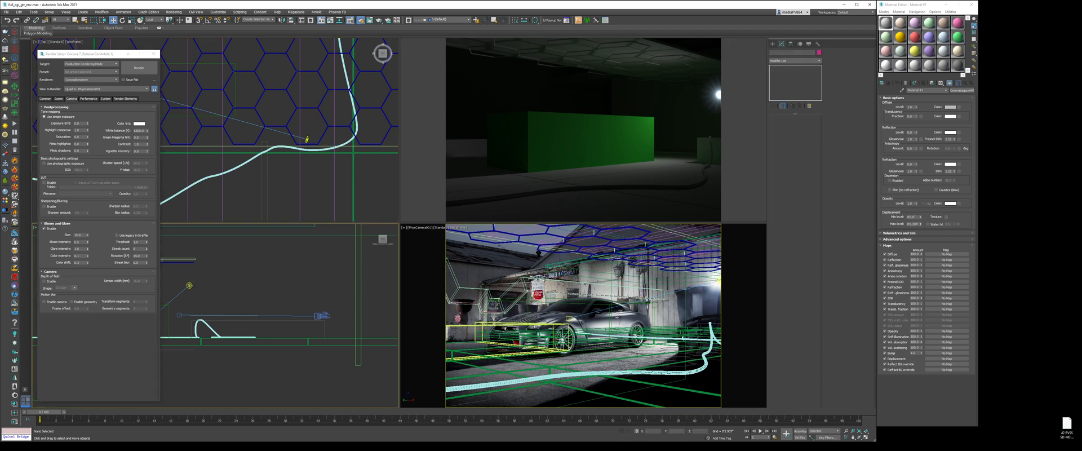
Switch the camera viewport to shaded display and hide the green box
key("F3")
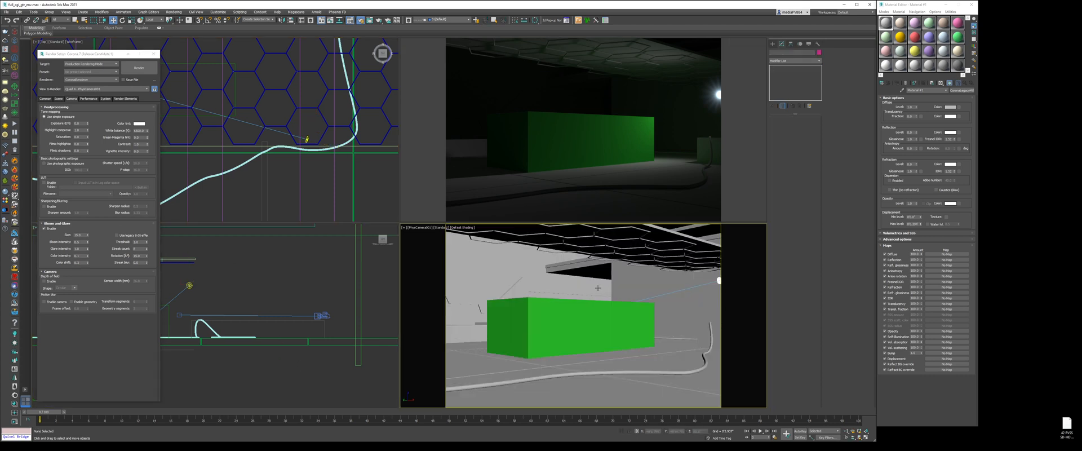
left_click(617, 322)
right_click(657, 325)
left_click(679, 309)
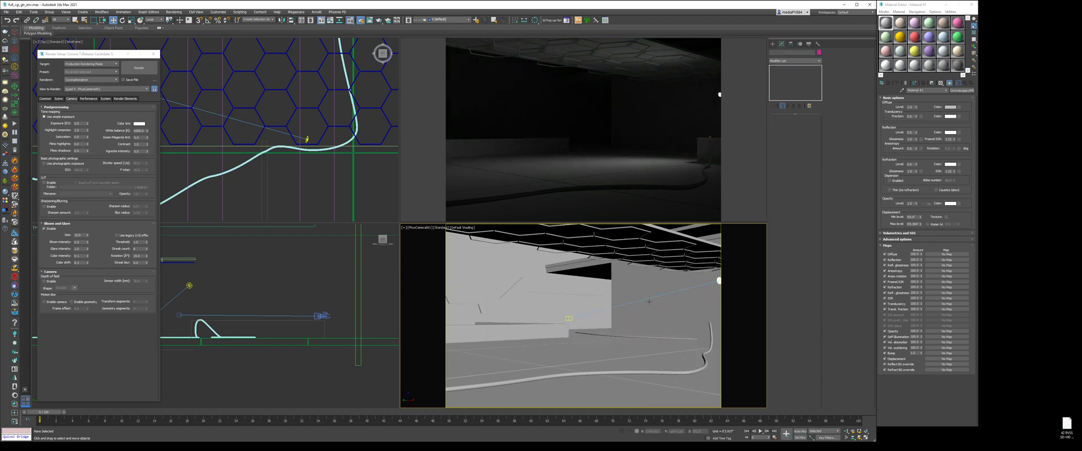
Select the hexagonal ceiling spline, change a material slot to CoronaLightMtl, and assign it to the spline
key("F4")
left_click(695, 252)
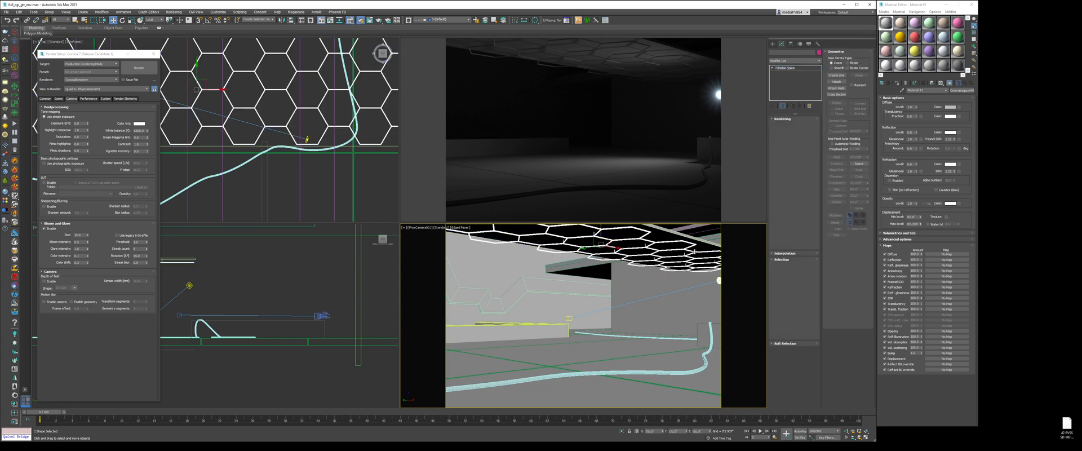
key("F4")
left_click(887, 36)
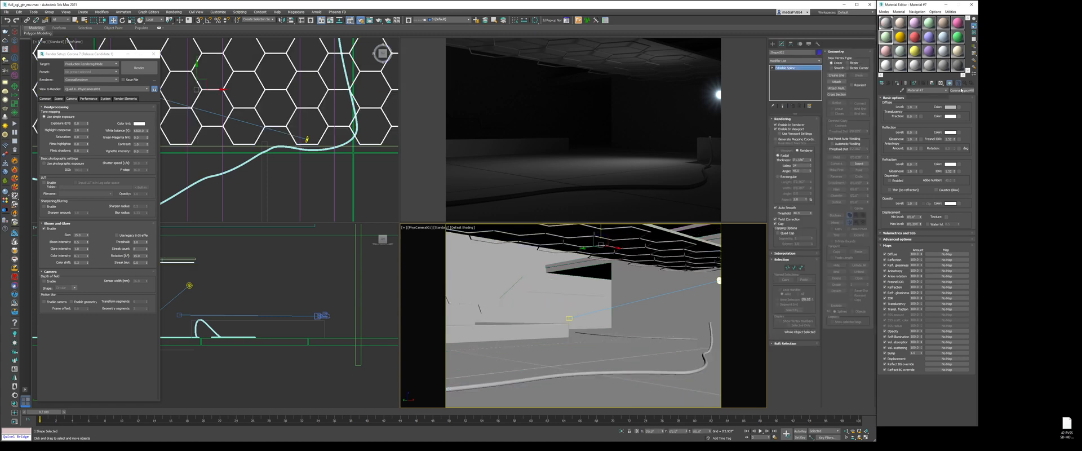
left_click(962, 91)
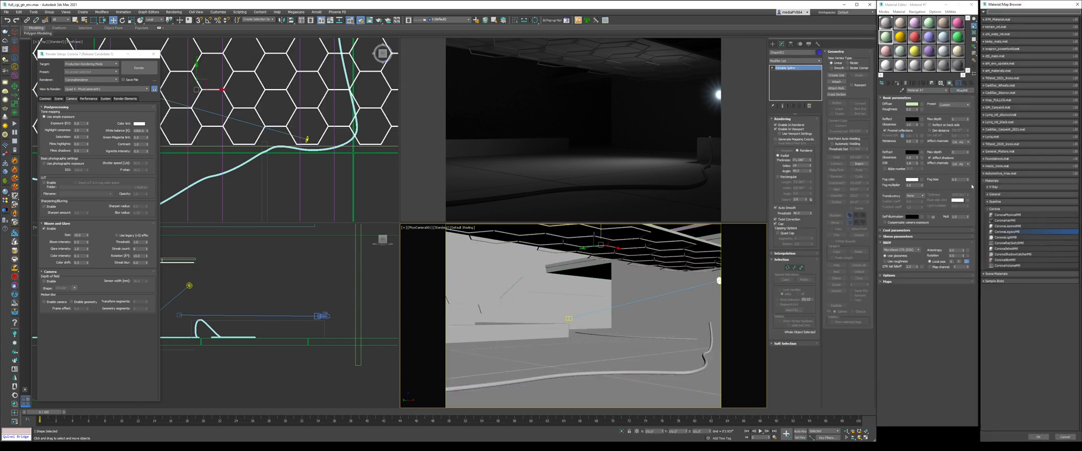
double_click(1009, 237)
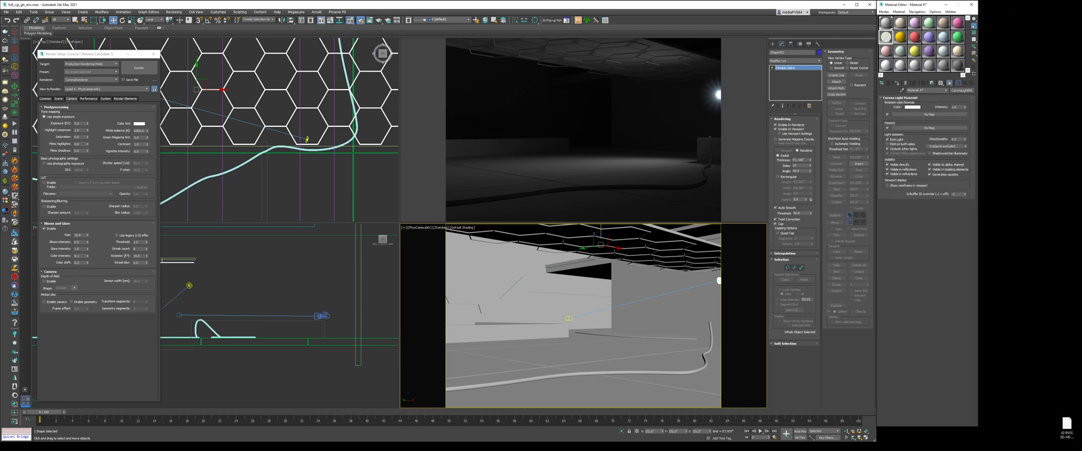
left_click(896, 84)
Tint the ceiling light material's emission colour a pale blue
left_click(912, 107)
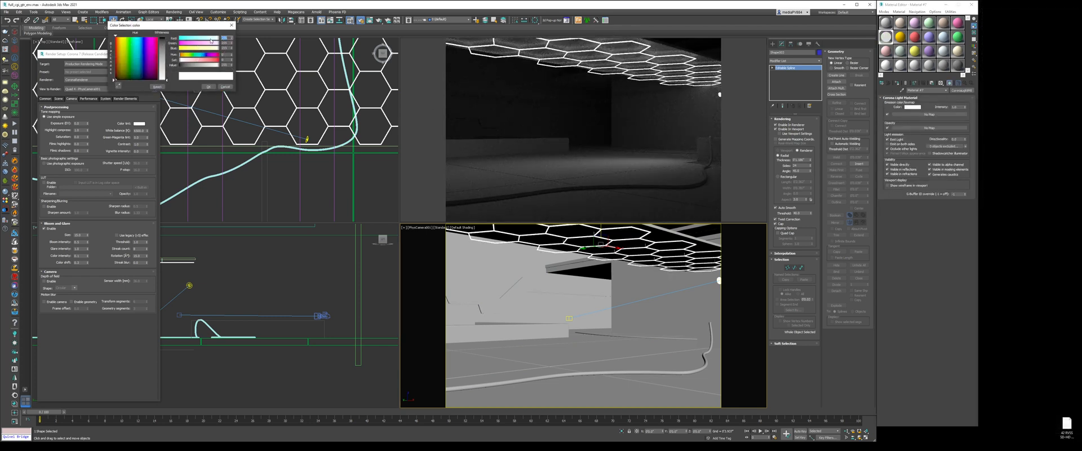
left_click_drag(209, 29, 556, 135)
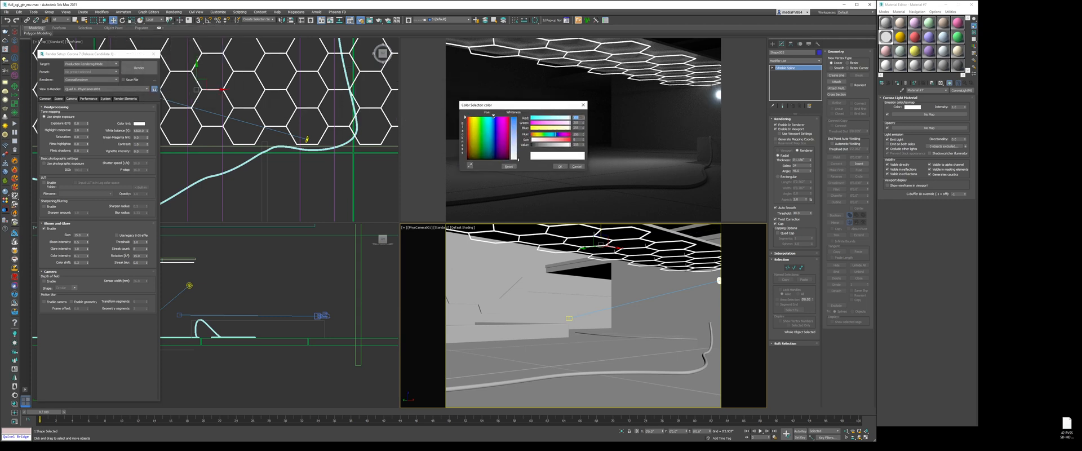
left_click(540, 141)
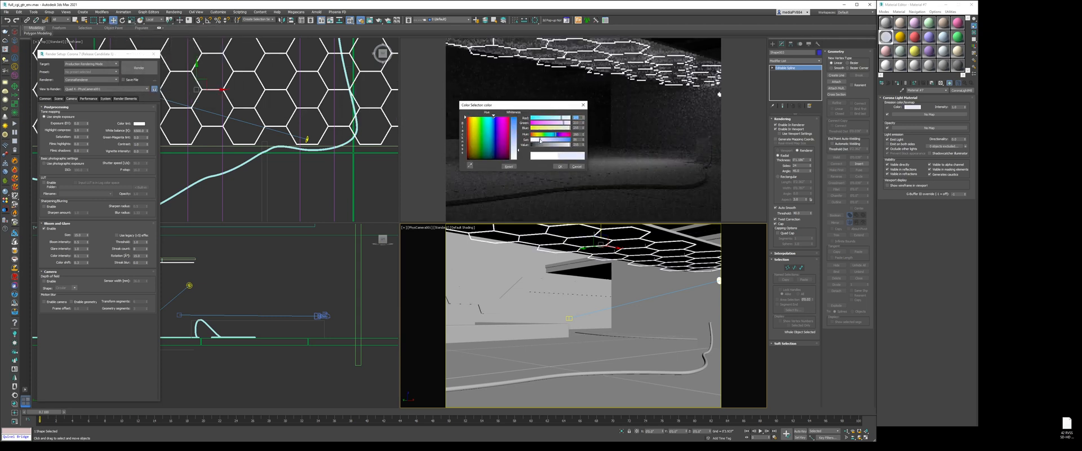
left_click(560, 166)
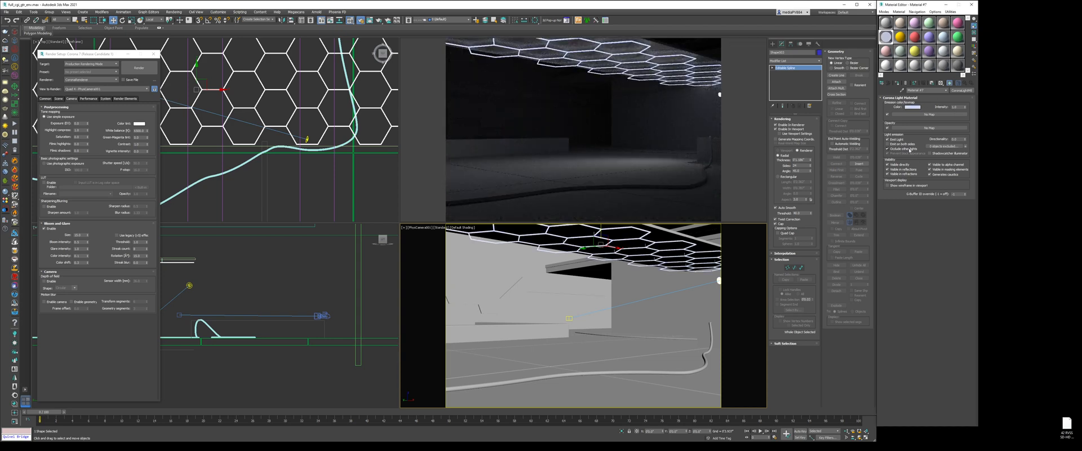
Set the ceiling light material's directionality to 0.5 and its intensity to 5
double_click(957, 139)
type("0.5")
key("Return")
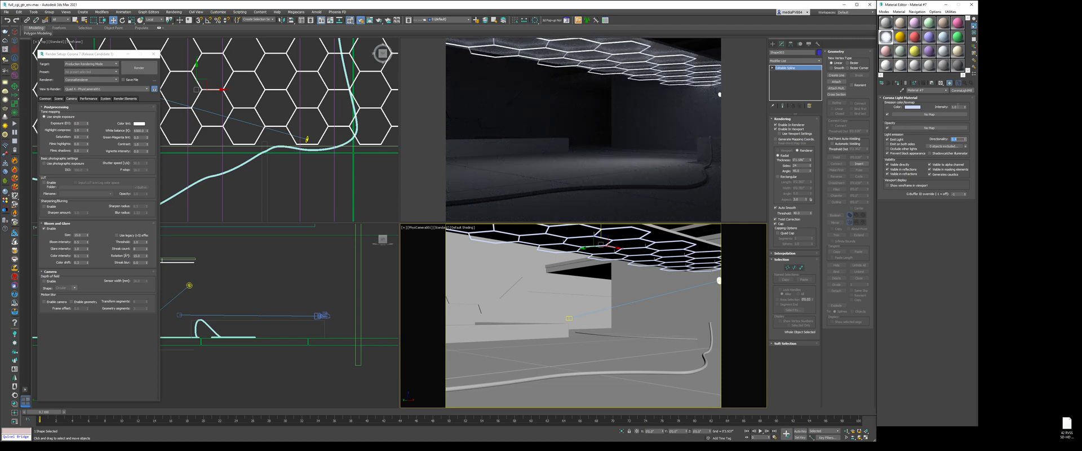
double_click(957, 107)
type("5")
key("Return")
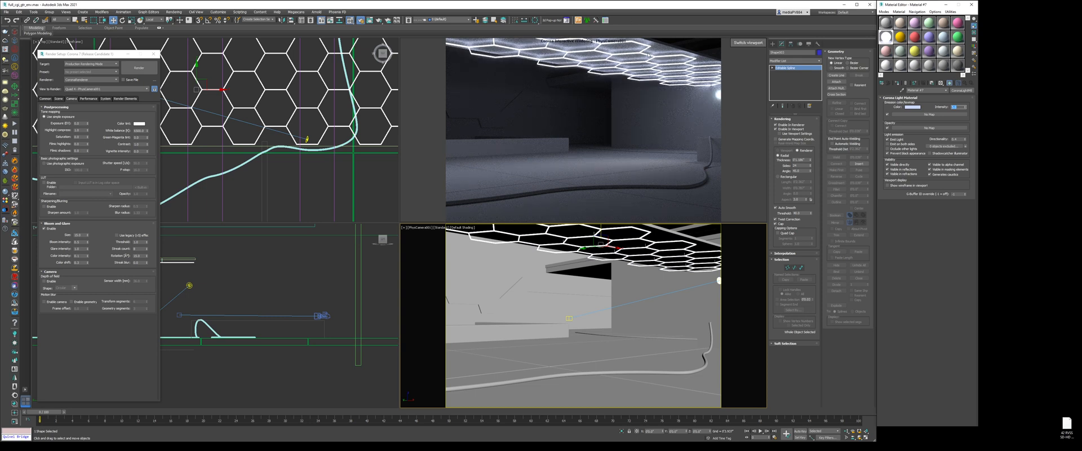
Set the ceiling light material's directionality to 0 and fine-tune its intensity
double_click(959, 139)
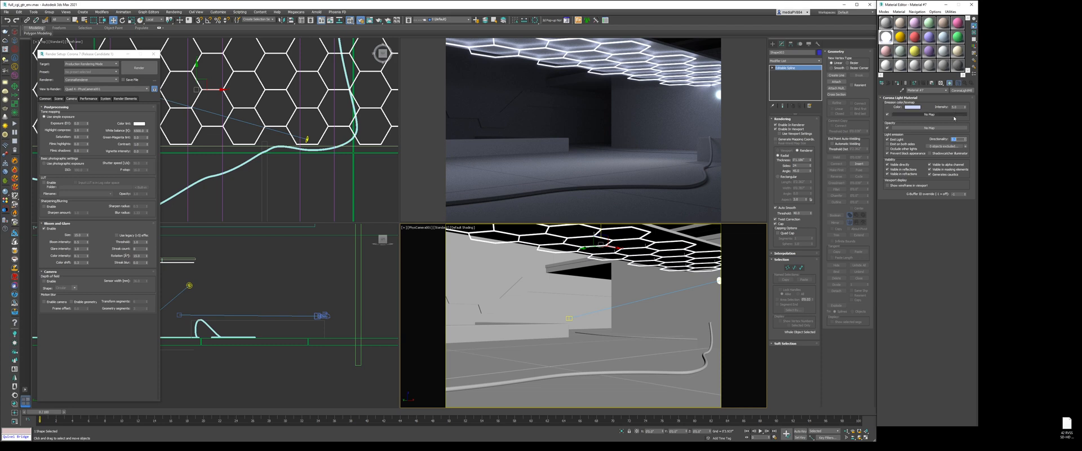
type("0")
key("Return")
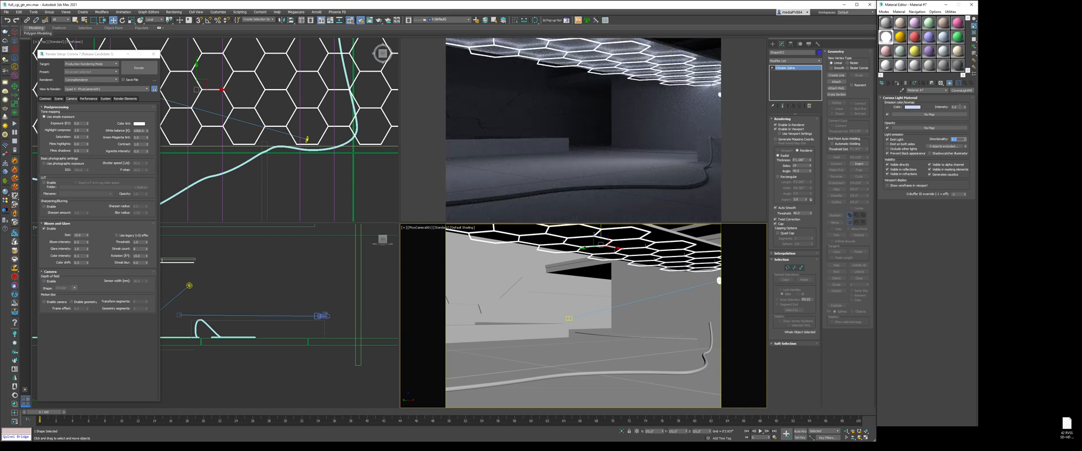
left_click(960, 107)
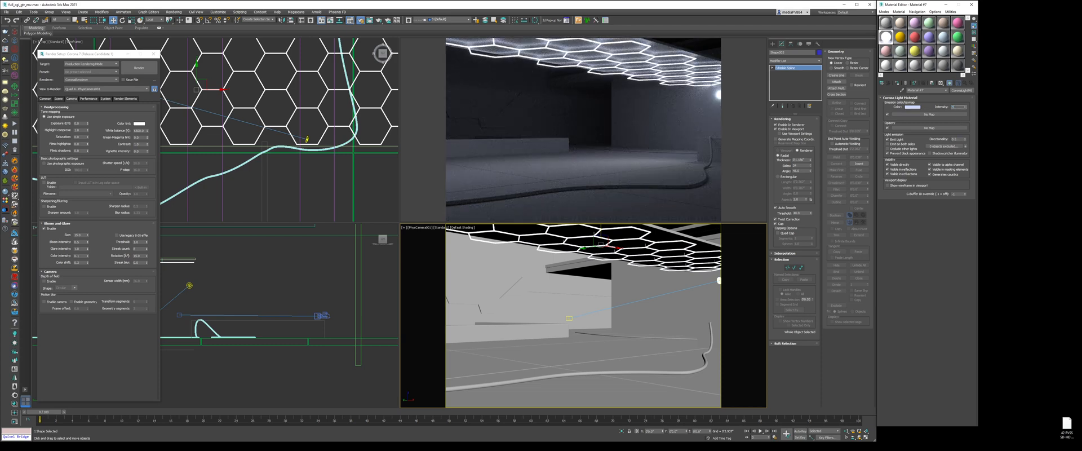
key("Return")
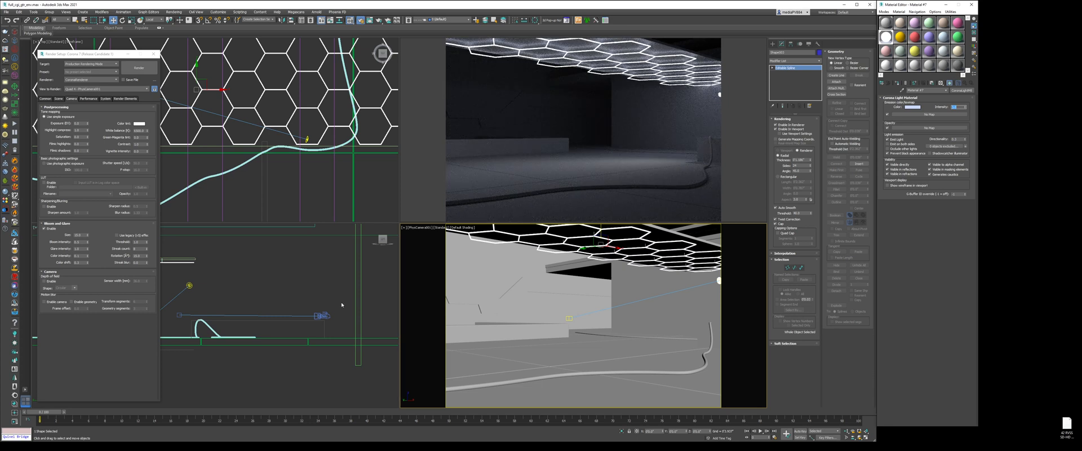
Select the zigzag light-strip spline on the wall and assign it a separate copy of the ceiling light material
scroll(342, 305, "up", 6)
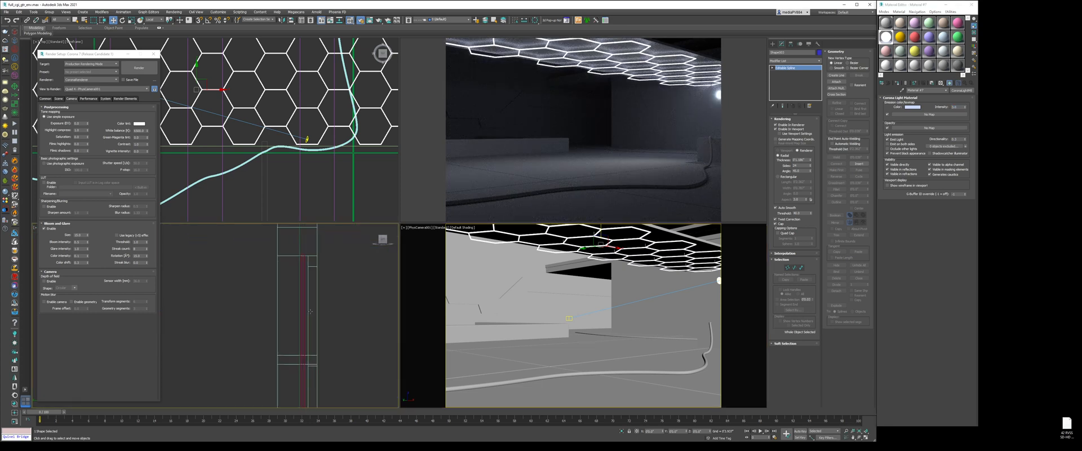
left_click(305, 303)
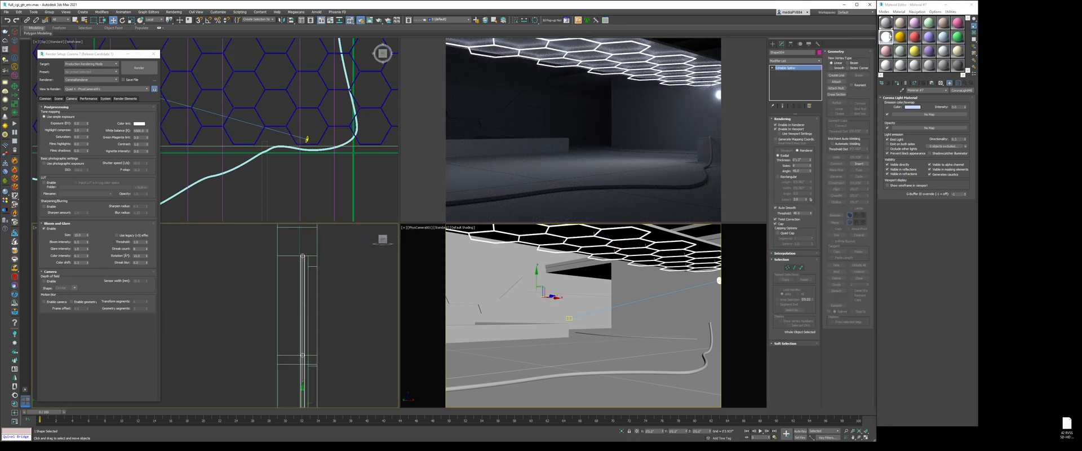
left_click(888, 37)
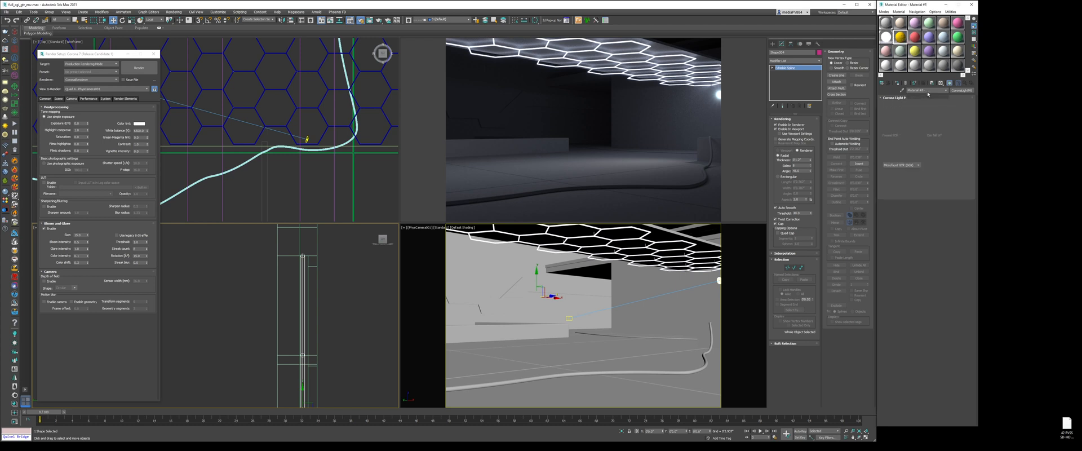
left_click(900, 37)
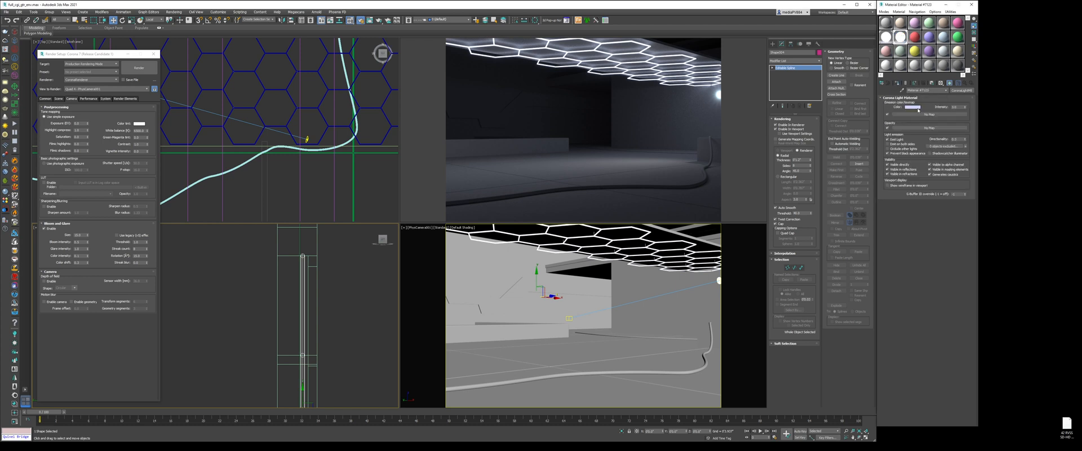
Change the wall strip's light material to an orange-red emission colour, set its directionality to 0 and raise its intensity
left_click(913, 107)
mouse_move(557, 134)
left_mouse_down()
mouse_move(531, 135)
mouse_move(559, 142)
left_mouse_up()
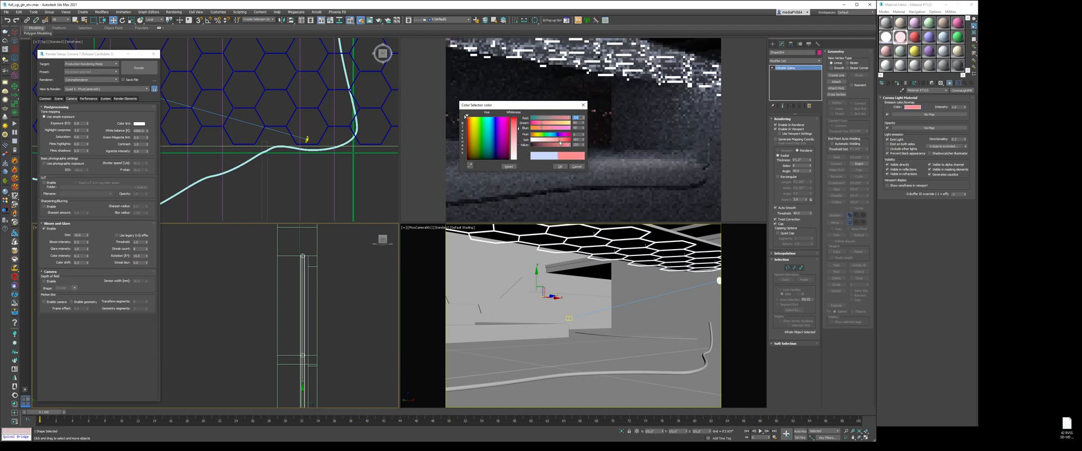
left_click_drag(557, 108, 634, 266)
left_click(656, 309)
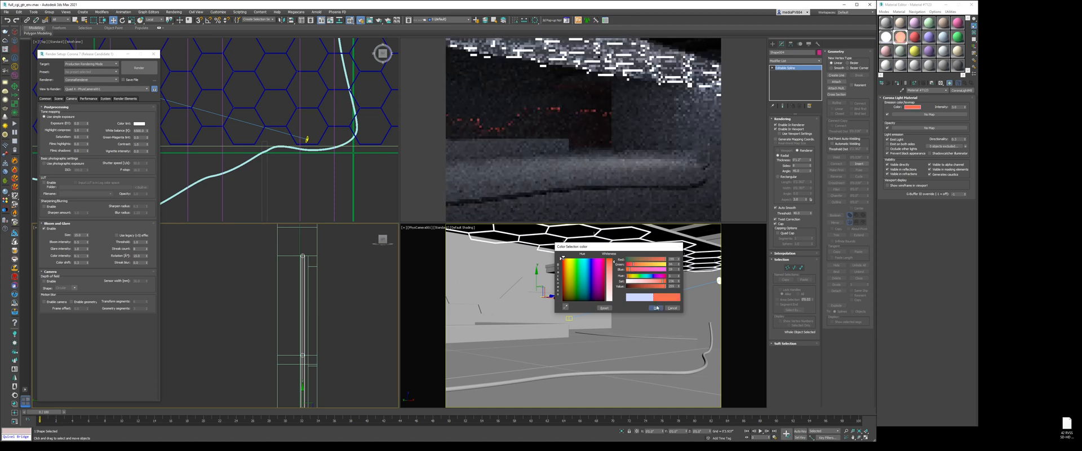
right_click(965, 139)
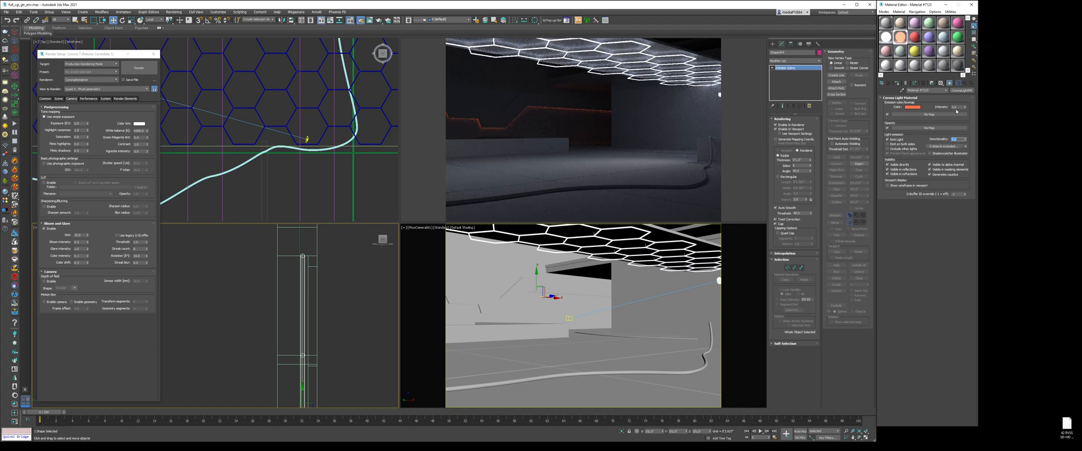
double_click(958, 107)
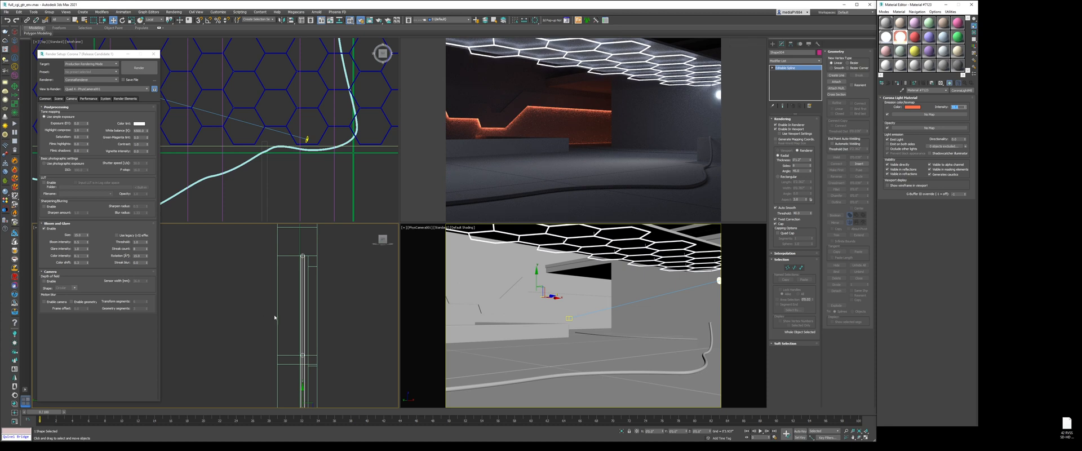
Select the swept zigzag wall panel and cap the open border at its first end
scroll(299, 298, "up", 5)
scroll(299, 298, "down", 10)
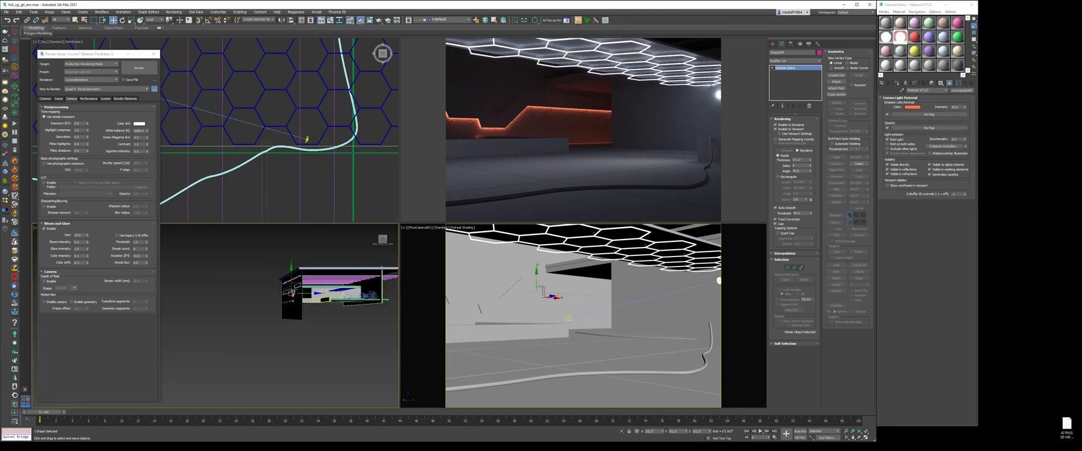
middle_click_drag(299, 298, 343, 310, "alt")
scroll(300, 293, "up", 5)
scroll(330, 304, "up", 8)
scroll(330, 303, "down", 4)
scroll(287, 288, "up", 3)
scroll(316, 295, "up", 5)
scroll(314, 297, "down", 5)
scroll(345, 297, "up", 3)
left_click(355, 302)
key("3")
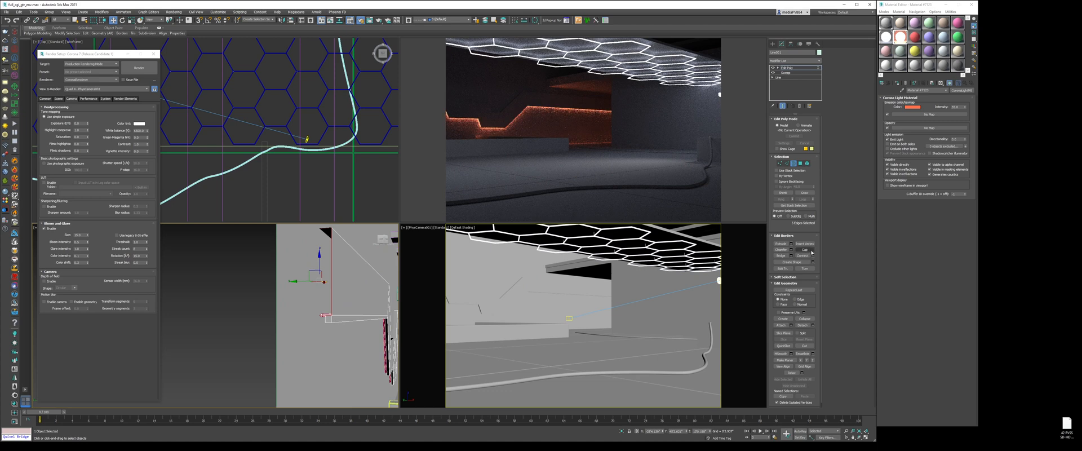
Cap the open border at the other end of the zigzag wall panel, then deselect it
middle_click_drag(302, 328, 335, 325, "alt")
key("F3")
scroll(362, 320, "up", 2)
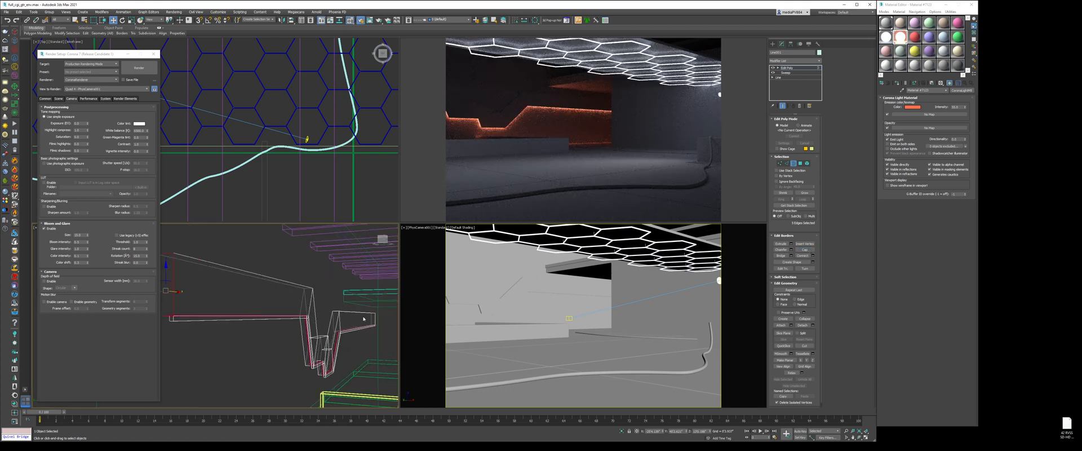
left_click(373, 320)
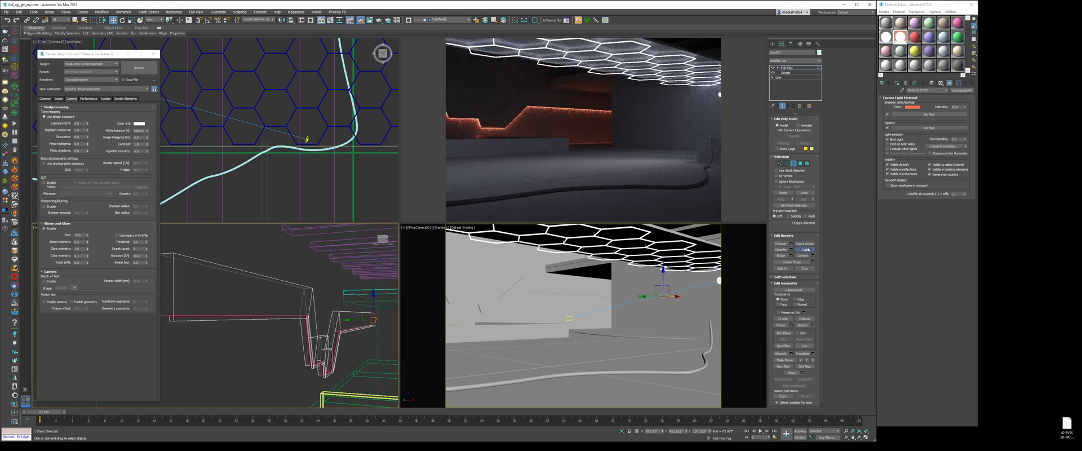
key("F3")
scroll(294, 310, "down", 3)
left_click(209, 308)
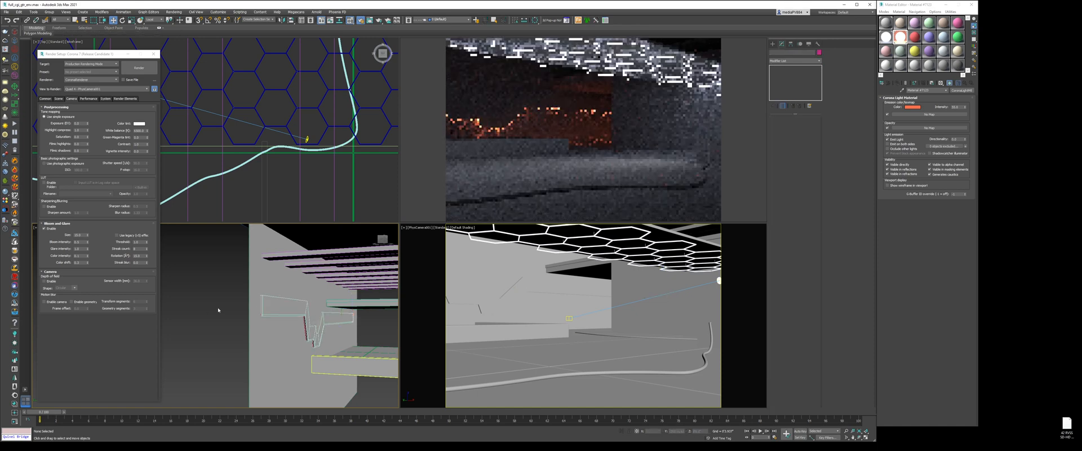
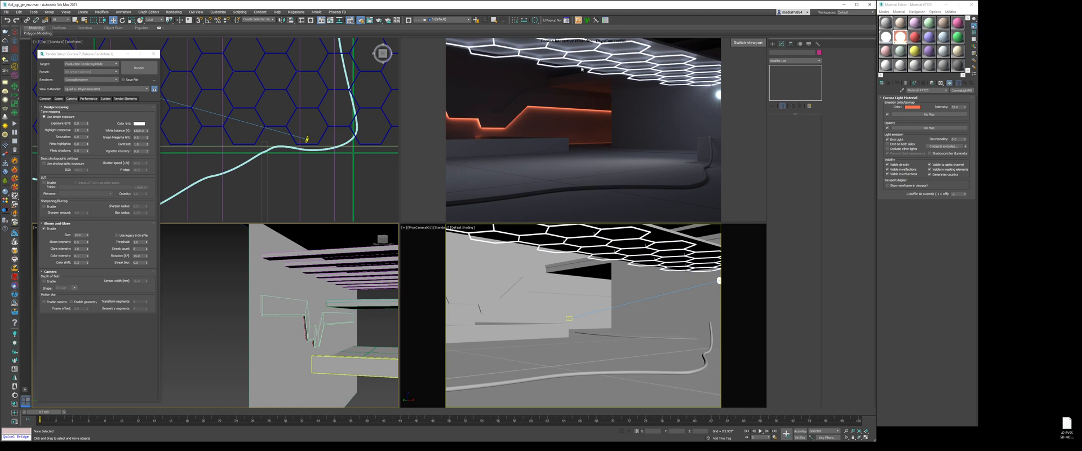
Create a Corona light near the ceiling slats in the left view
left_click(773, 44)
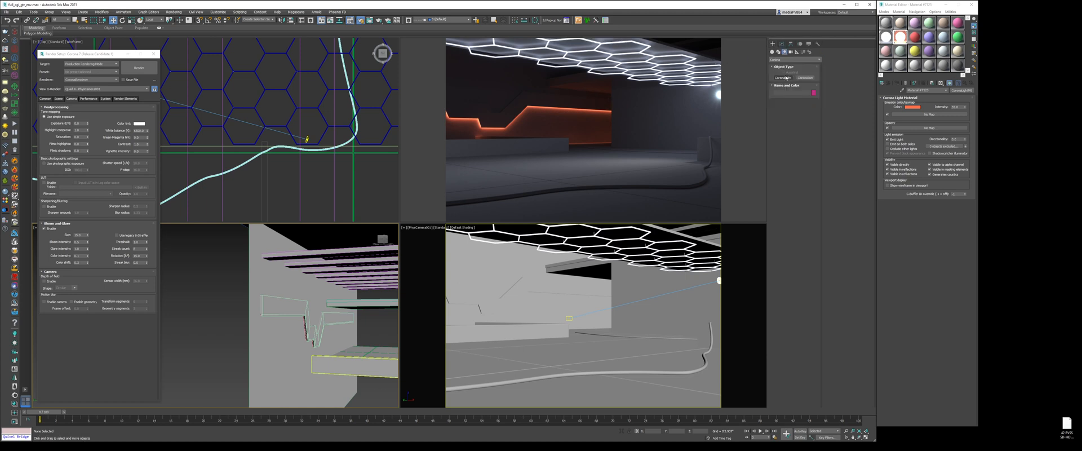
key("ctrl+shift+z")
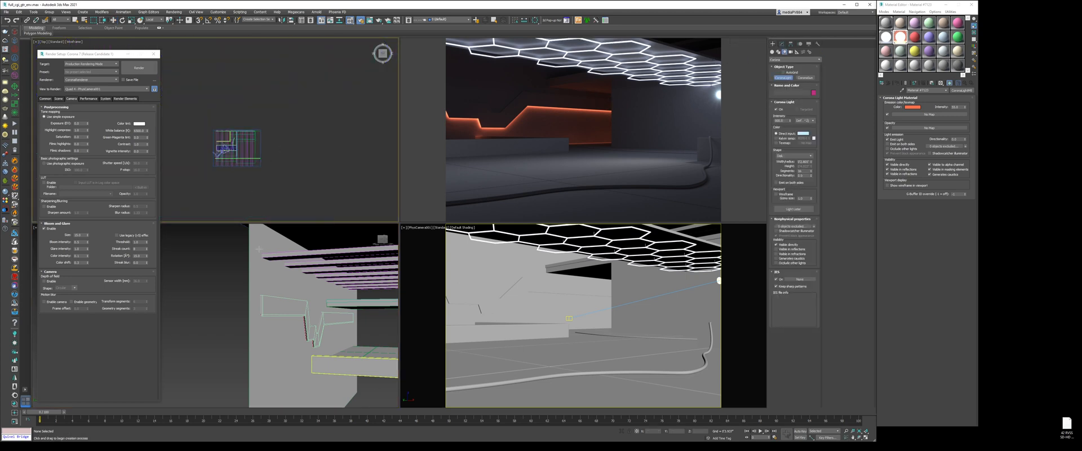
key("l")
middle_click_drag(293, 289, 232, 297)
key("F3")
scroll(232, 297, "down", 3)
left_click_drag(265, 276, 272, 283)
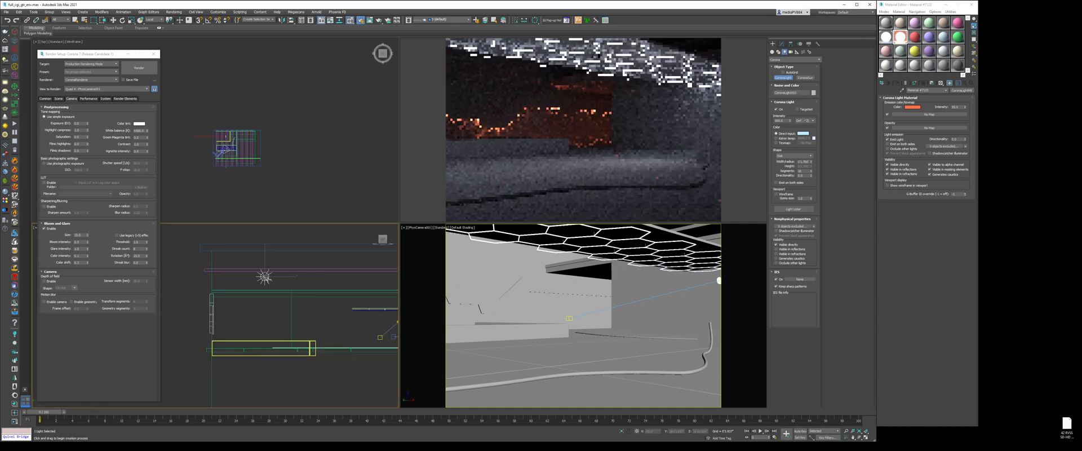
Move the new Corona light in the top view, across the ceiling slats to the far side of the room
key("w")
middle_click(254, 155)
scroll(244, 152, "up", 4)
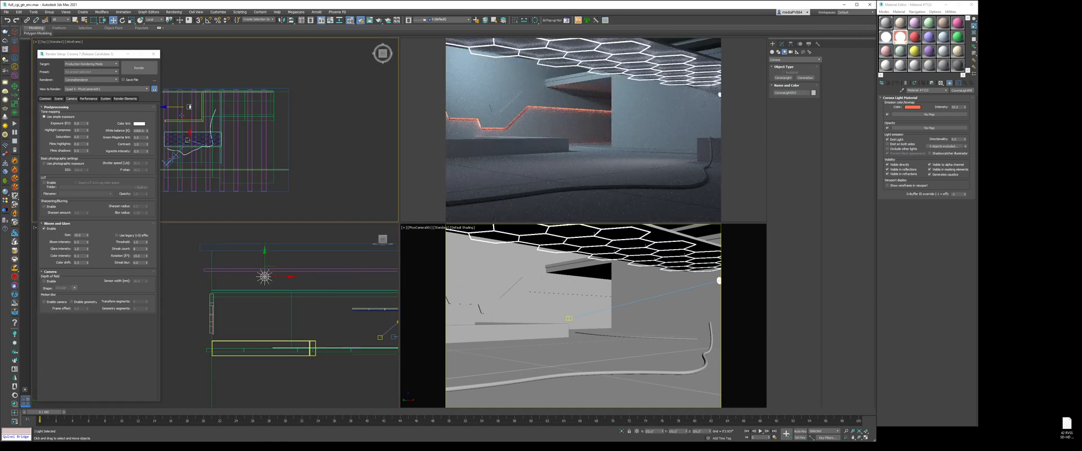
left_click_drag(181, 116, 300, 66)
right_click(254, 133)
left_click(271, 145)
right_click(276, 124)
left_click(287, 132)
left_click(333, 277)
key("F3")
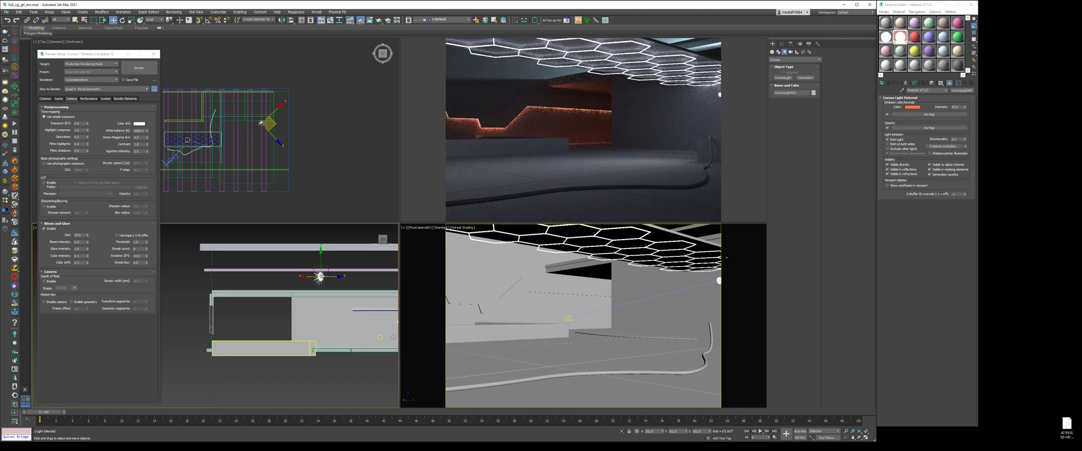
Shrink the Corona light's radius and raise the light above the ceiling slats
right_click(306, 288)
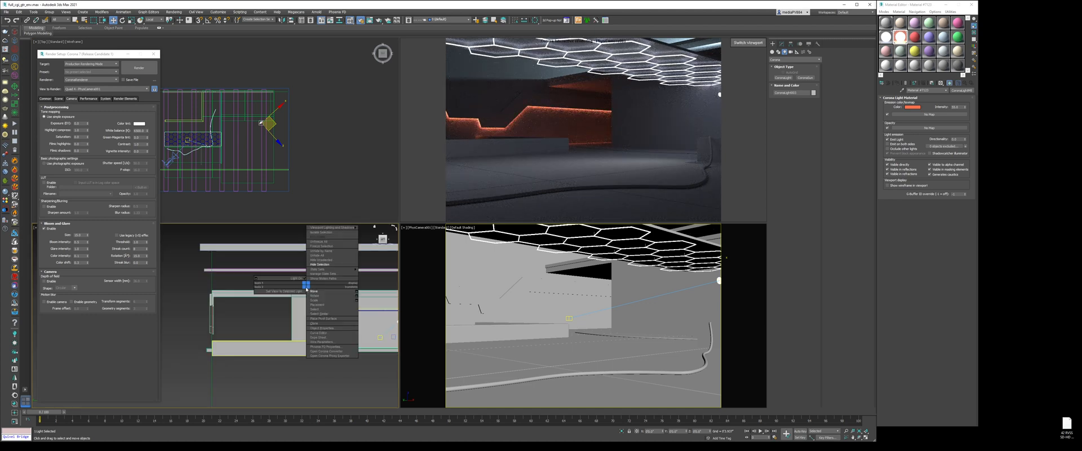
left_click(317, 293)
key("p")
mouse_move(318, 276)
middle_mouse_down("alt")
mouse_move(335, 281)
mouse_move(316, 304)
mouse_move(269, 301)
middle_mouse_up("alt")
scroll(336, 279, "up", 5)
key("F3")
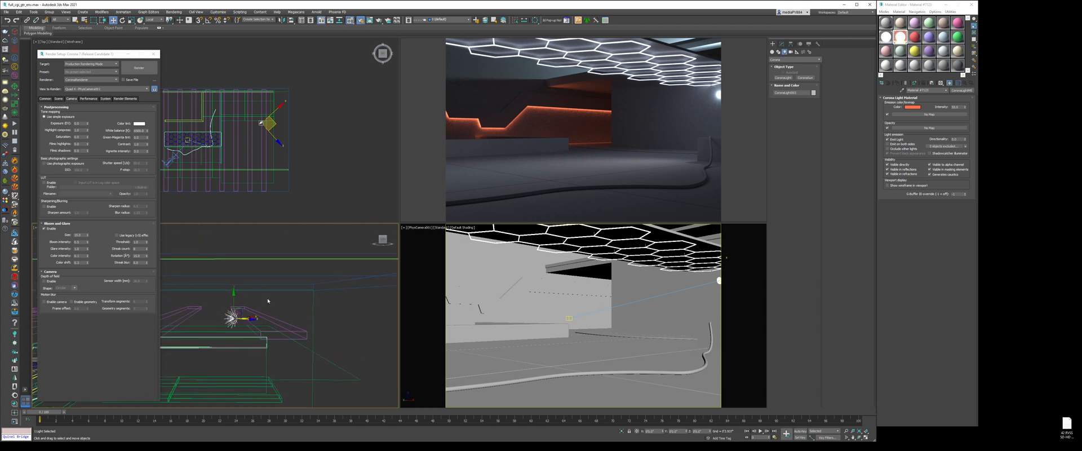
left_click(782, 44)
left_click_drag(812, 179, 812, 199)
left_click_drag(240, 309, 247, 291)
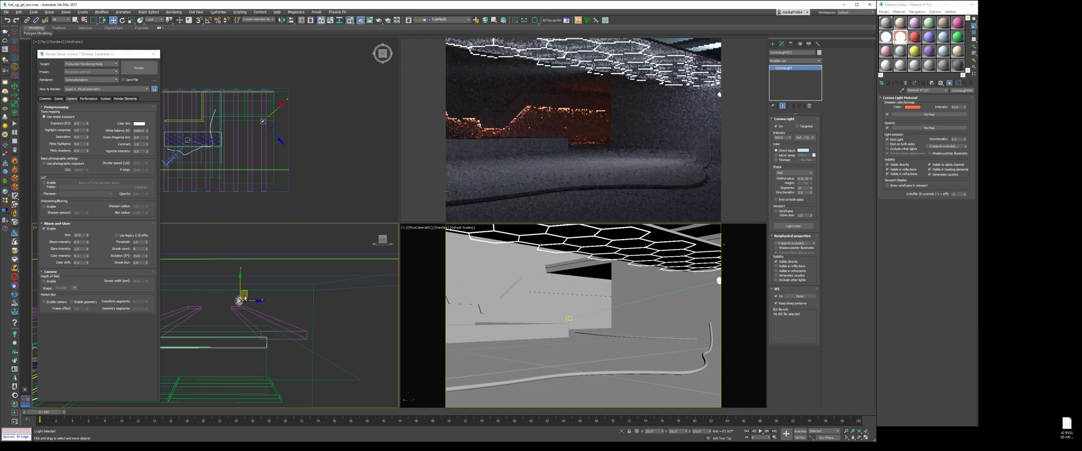
Reposition the Corona light along the ceiling slats in the top view and switch the reference coordinate system away from local axes
middle_click_drag(247, 293, 282, 304, "alt")
scroll(270, 111, "up", 2)
left_click_drag(269, 114, 271, 148)
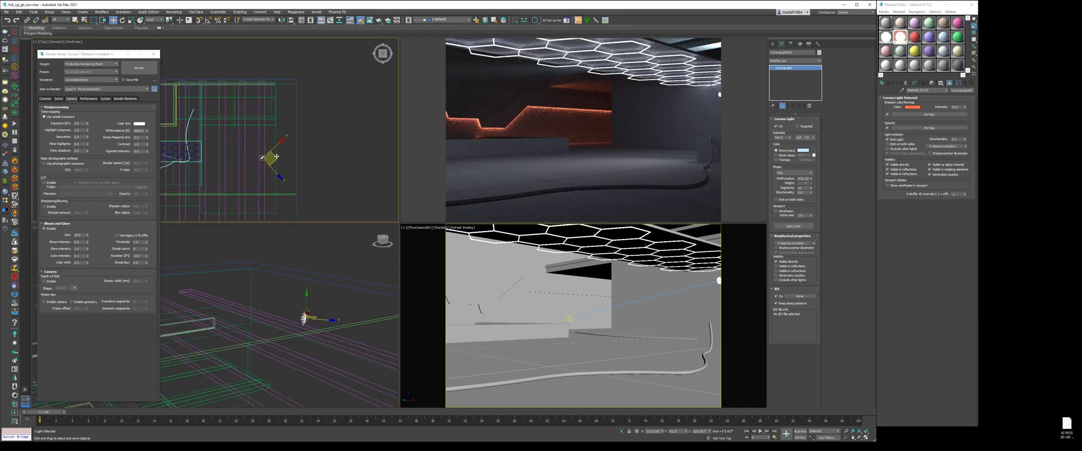
left_click(157, 25)
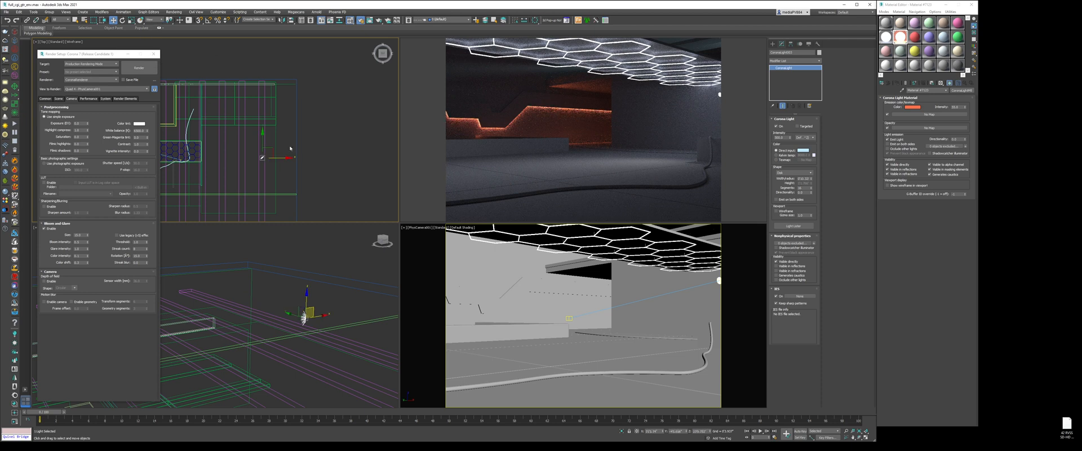
Tint the Corona light pale pink and set its intensity to 50
left_click(800, 151)
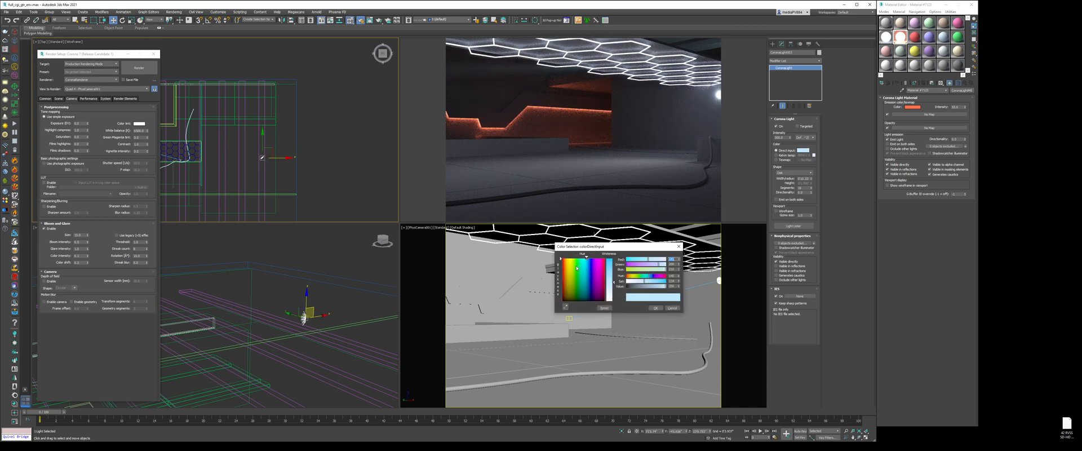
left_click_drag(586, 257, 593, 258)
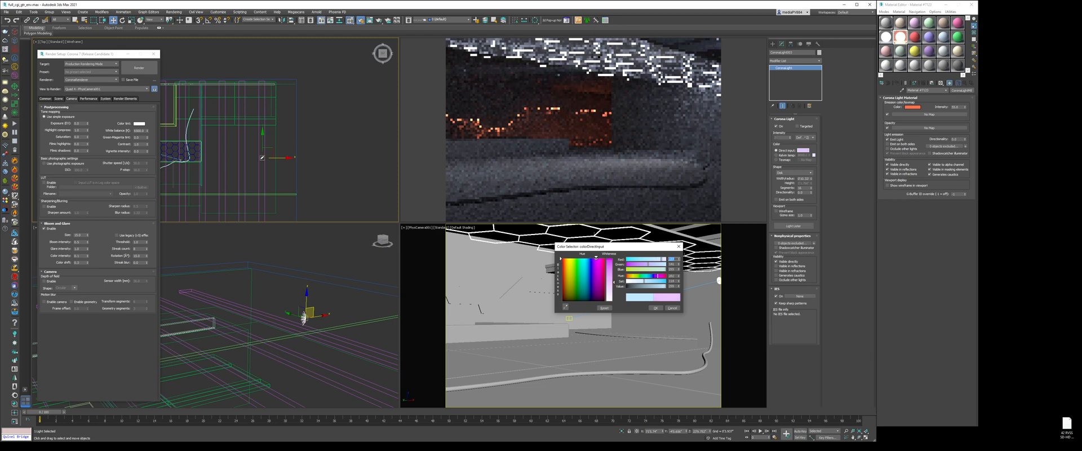
left_click(655, 308)
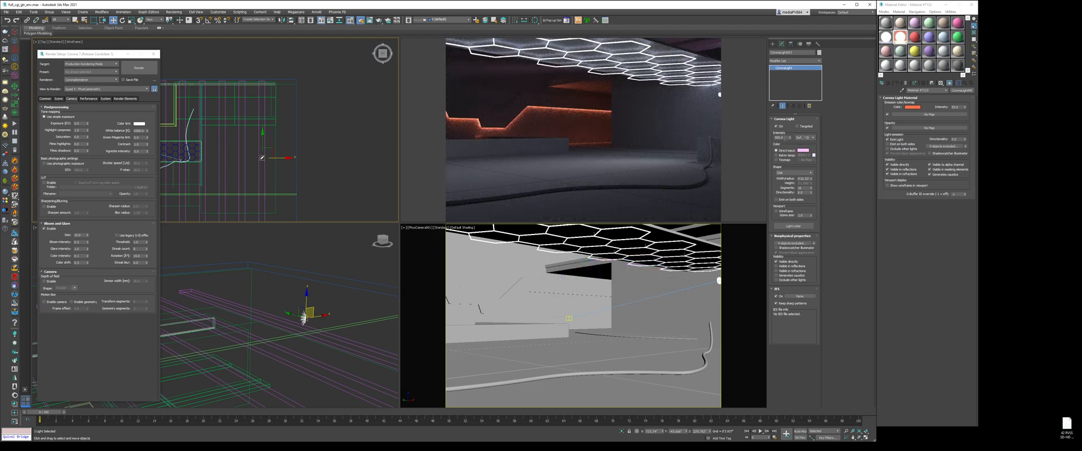
double_click(784, 138)
type("50")
key("Return")
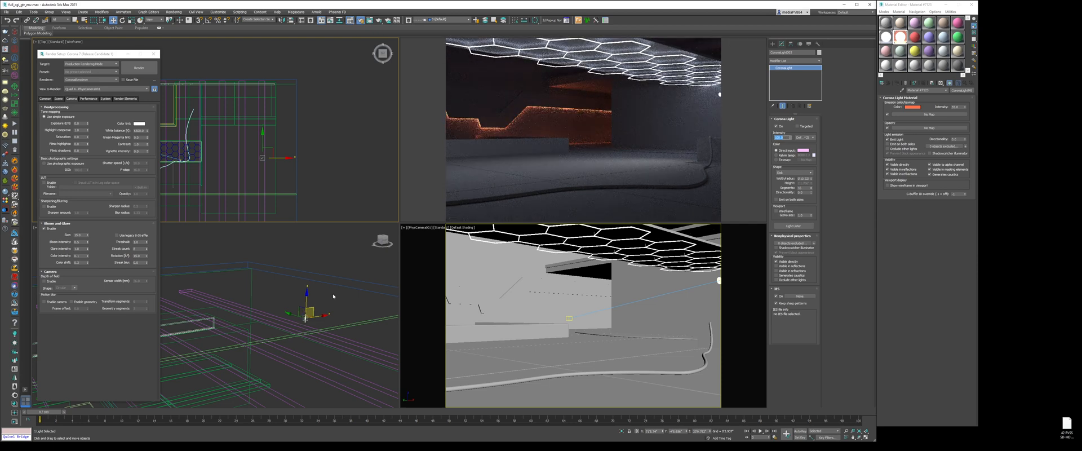
Draw a large box in the top view, running along the outer side of the room and overlapping its edge
key("l")
middle_click_drag(321, 305, 269, 321)
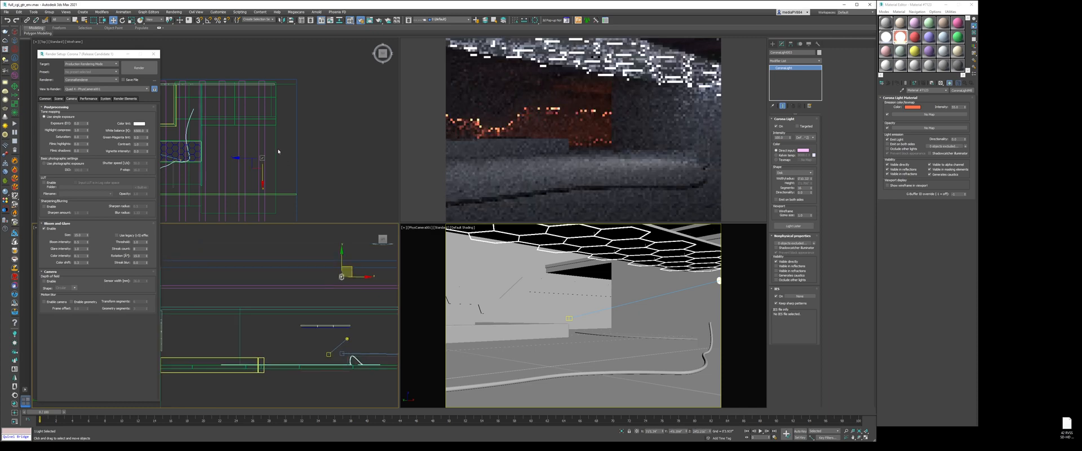
left_click(378, 273)
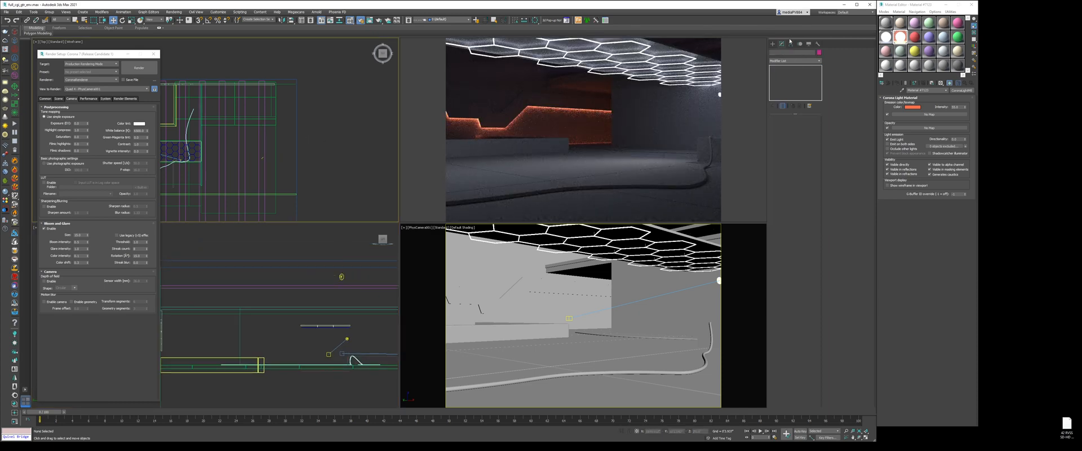
left_click(773, 43)
left_click(773, 52)
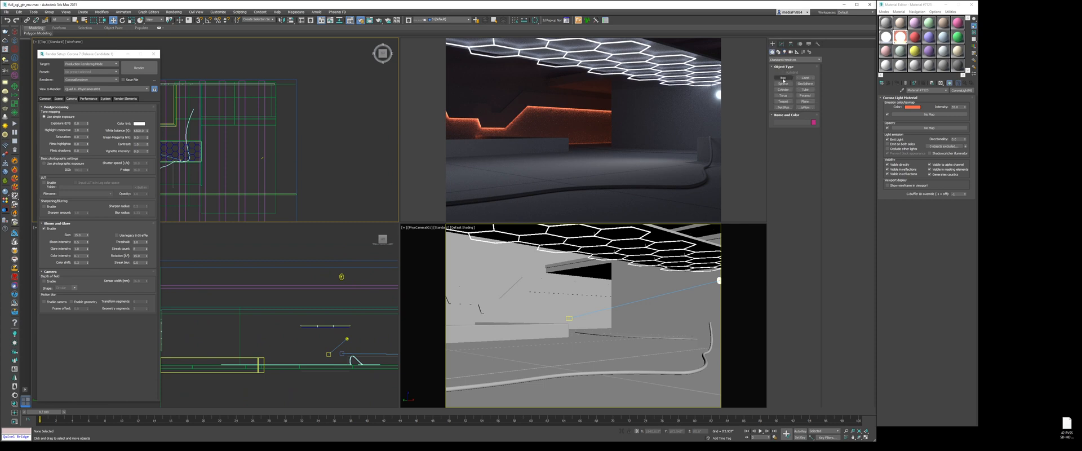
left_click(783, 78)
scroll(292, 48, "down", 2)
key("F3")
key("F3")
left_click_drag(317, 58, 278, 189)
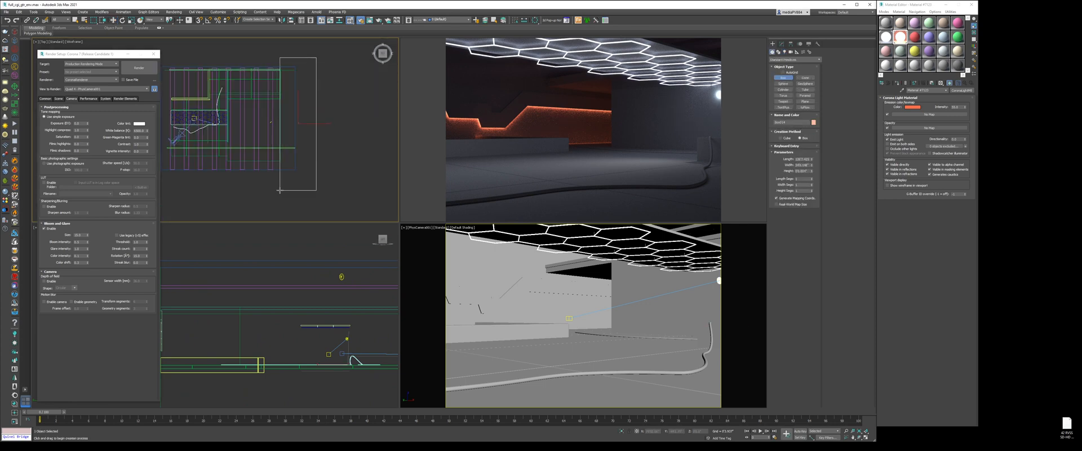
left_click(284, 75)
Lower the box below the floor level and reduce its height so it still encloses the room's full height
key("w")
scroll(284, 318, "down", 5)
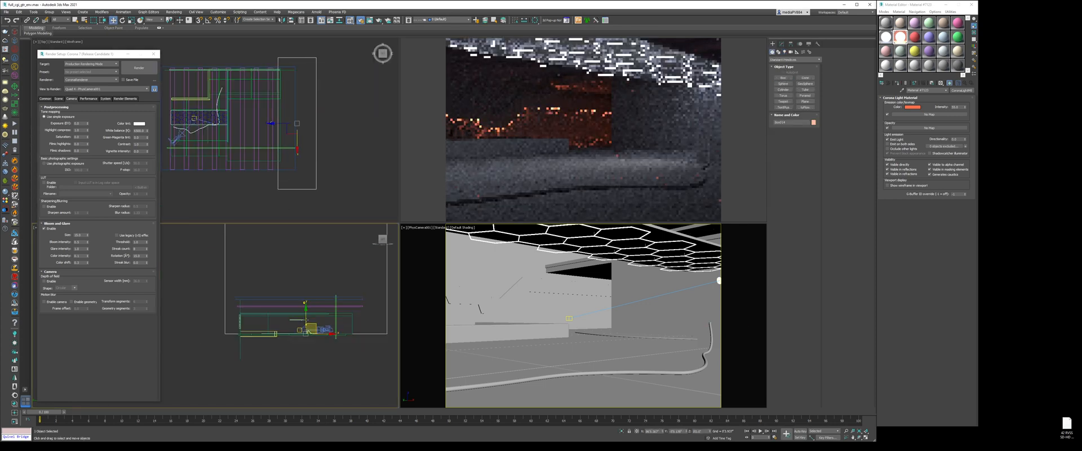
left_click_drag(306, 315, 306, 343)
left_click(782, 43)
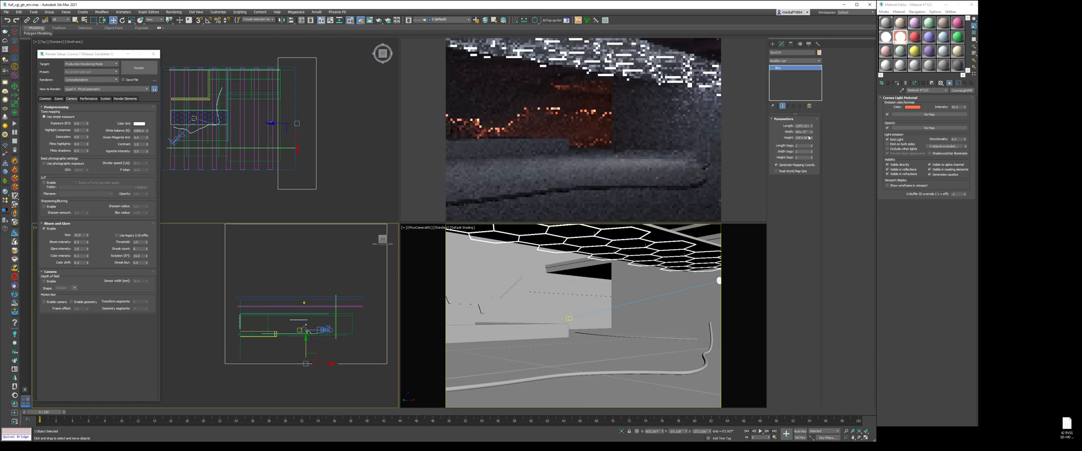
left_click_drag(812, 138, 813, 147)
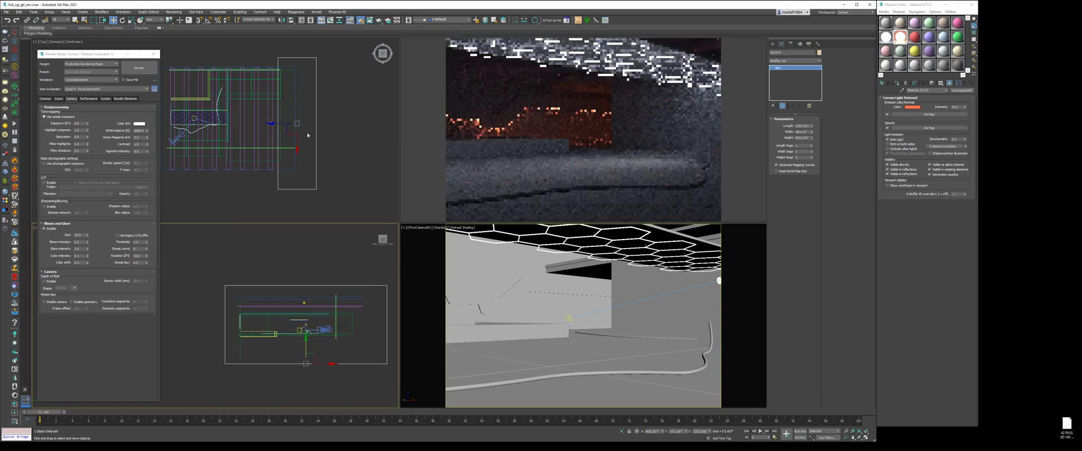
Add a Shell modifier to the room's single-sided wall mesh, working in a shaded perspective view
middle_click(338, 163)
middle_click(274, 305)
key("p")
key("F3")
mouse_move(274, 305)
middle_mouse_down("alt")
mouse_move(228, 313)
mouse_move(327, 300)
mouse_move(299, 303)
middle_mouse_up("alt")
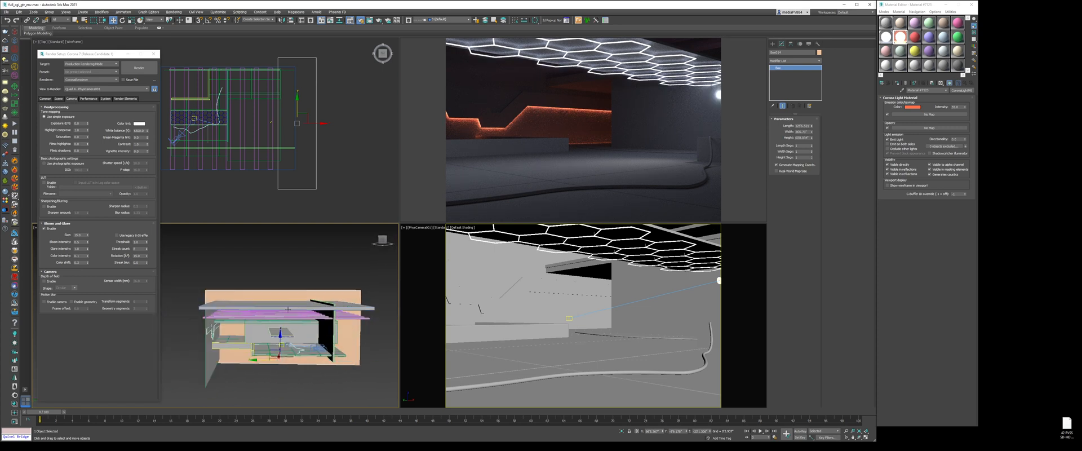
scroll(226, 339, "up", 4)
middle_click_drag(253, 355, 246, 355, "alt")
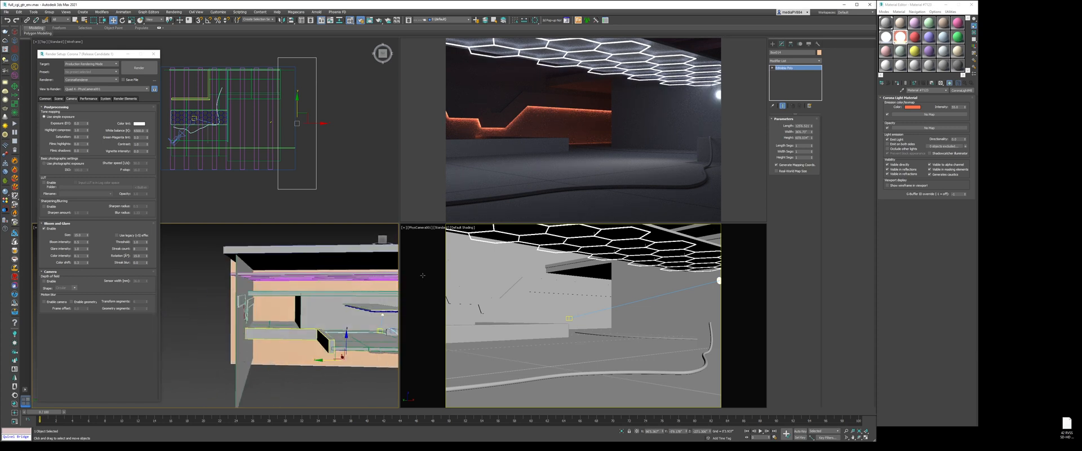
left_click(245, 353)
left_click(809, 60)
type("sh")
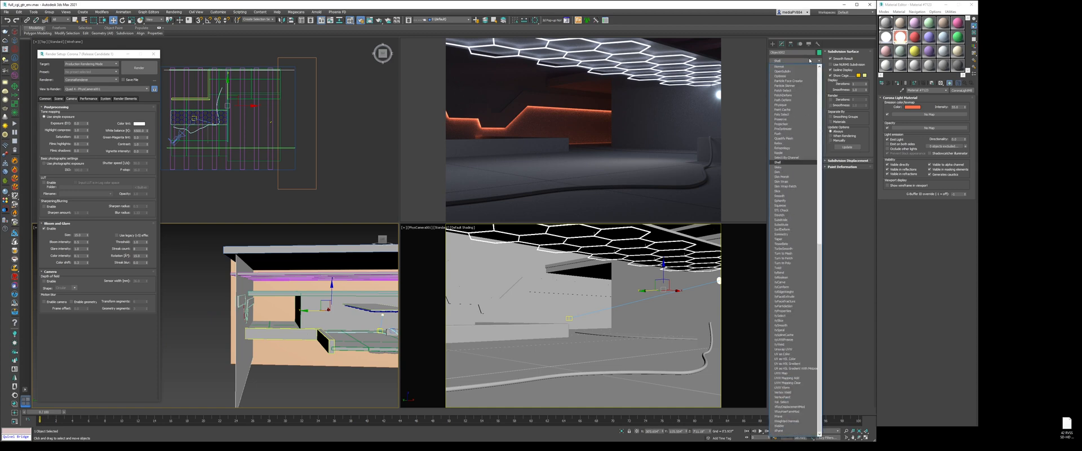
key("Return")
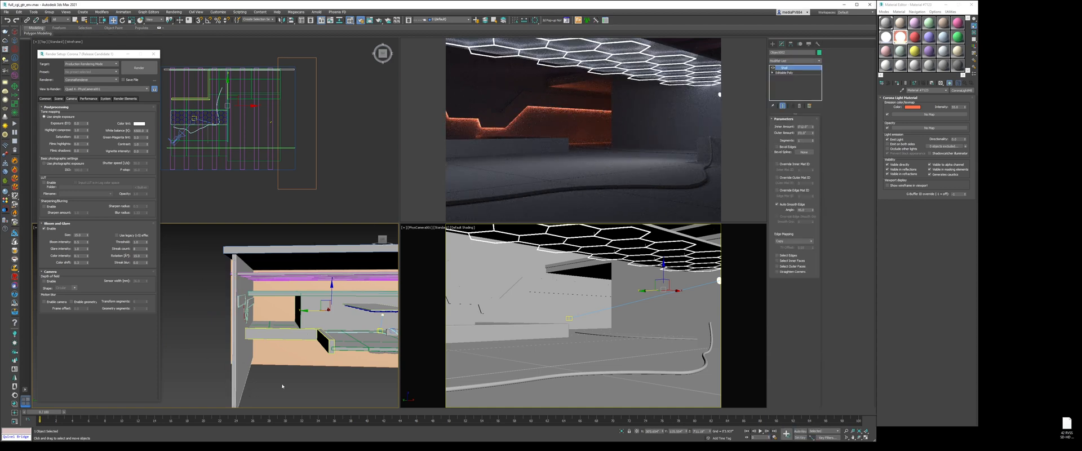
Add a Smooth modifier and a Chamfer modifier to the zigzag-edged wall panel
left_click(283, 387)
scroll(263, 289, "up", 5)
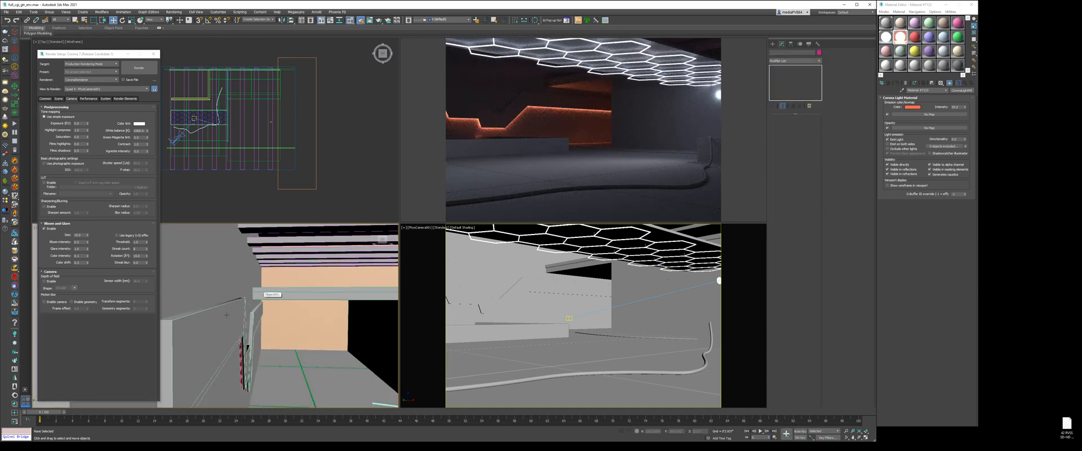
left_click(263, 290)
left_click(801, 60)
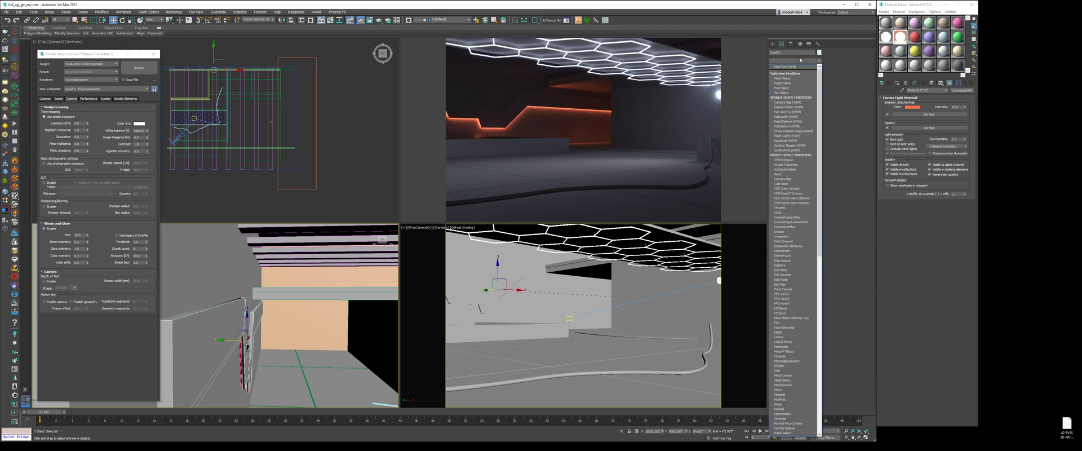
left_click(800, 60)
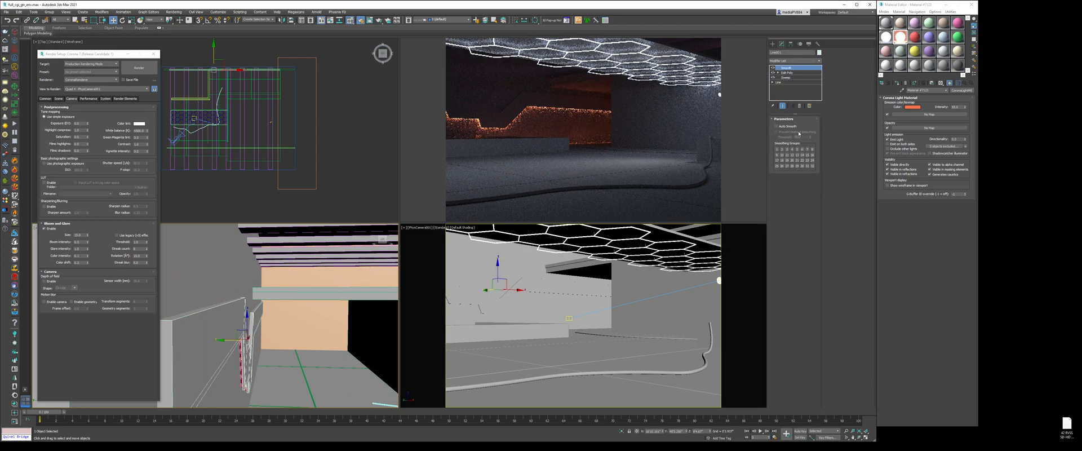
left_click(795, 61)
type("ch")
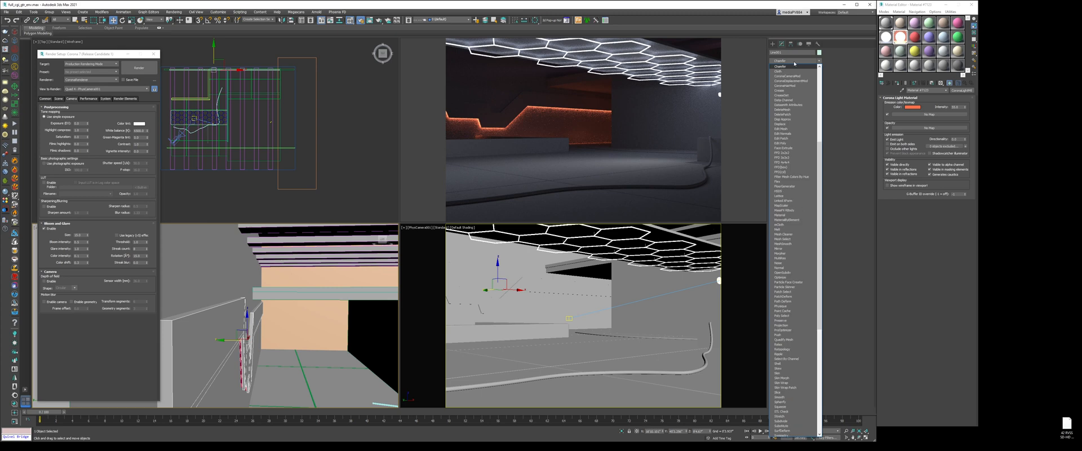
key("Return")
Set the panel's chamfer amount to 0.8 with 5 segments and limit the smoothing to the chamfers only
double_click(801, 171)
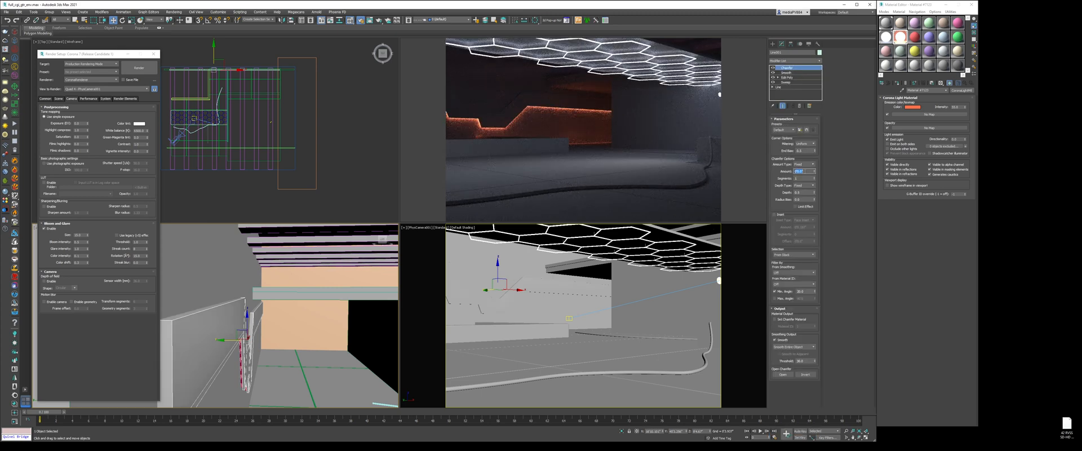
type(".8")
key("Tab")
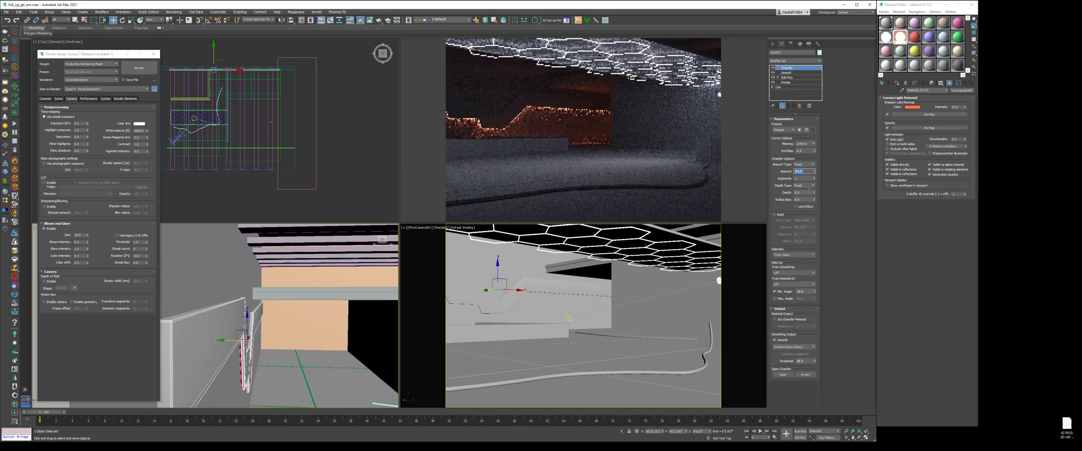
type("5")
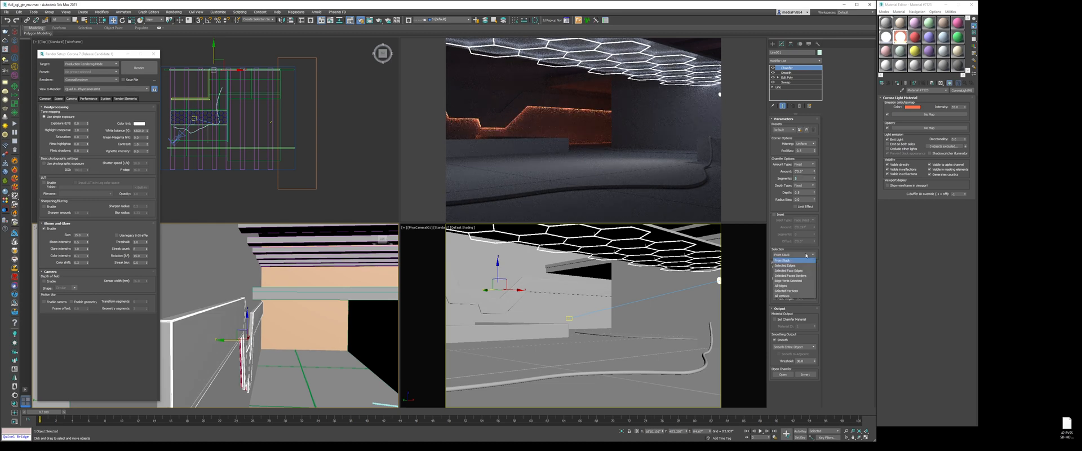
left_click(801, 347)
left_click(802, 357)
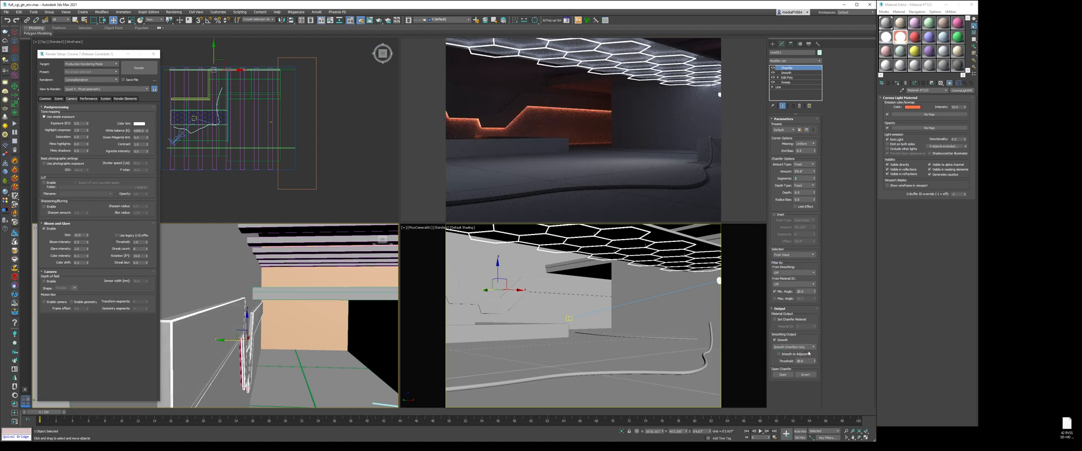
scroll(176, 285, "down", 3)
left_click(176, 285)
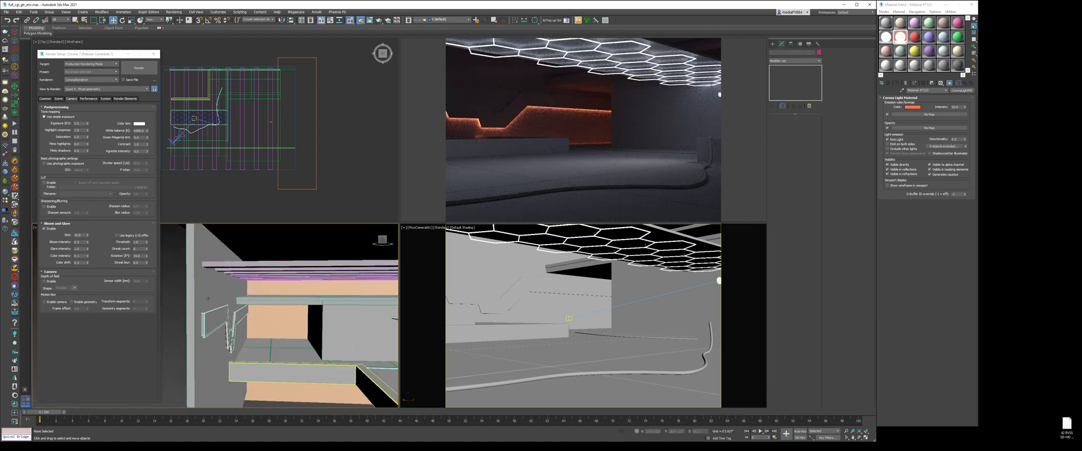
Change an unused sample material to CoronaLegacyMtl and assign it to the curved tube lines along the floor
scroll(252, 292, "down", 6)
middle_click_drag(308, 279, 270, 306, "alt")
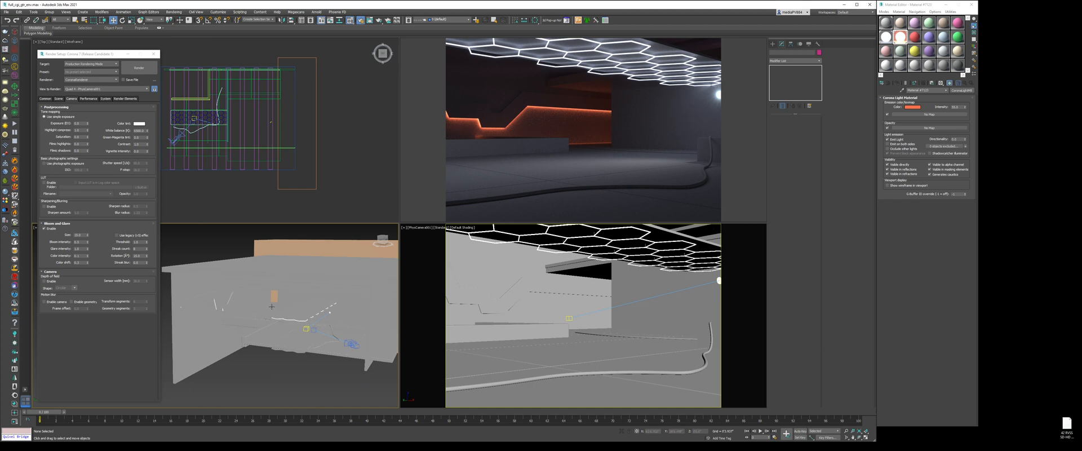
left_click(887, 50)
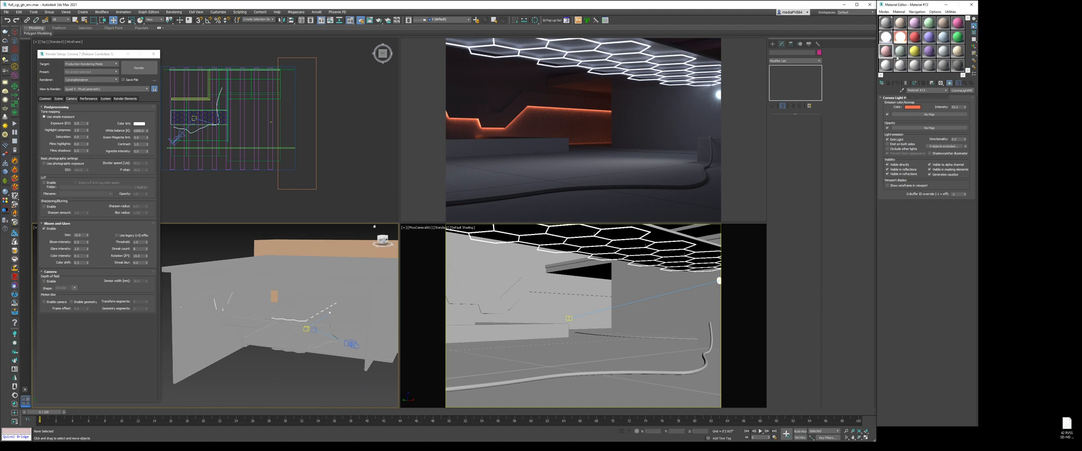
left_click(963, 92)
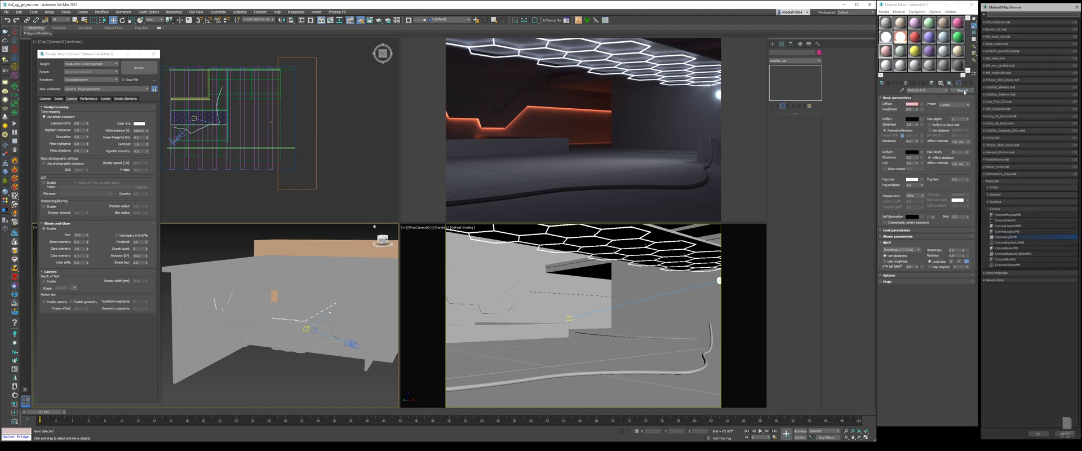
double_click(1014, 233)
left_click(692, 370)
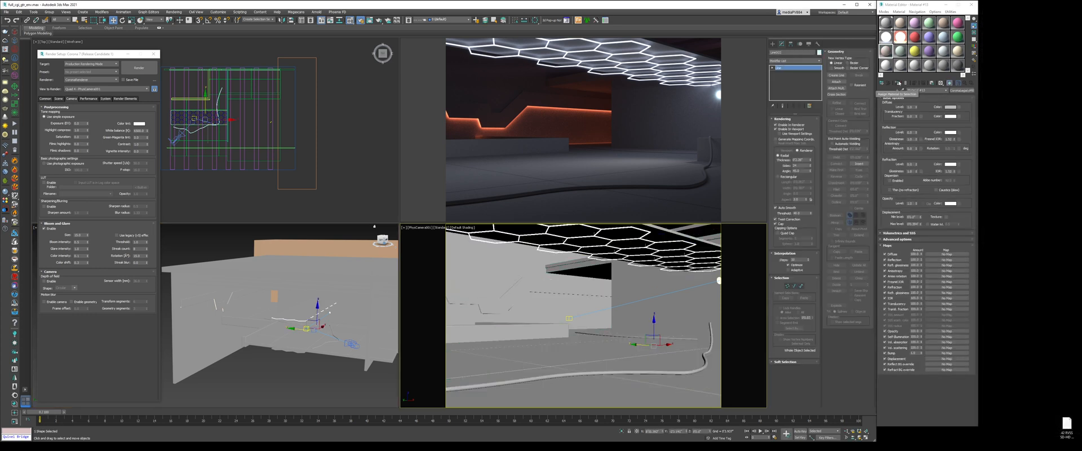
left_click(899, 84)
Darken the tube material's diffuse colour to a value of 2 and adjust its reflection glossiness
left_click(950, 107)
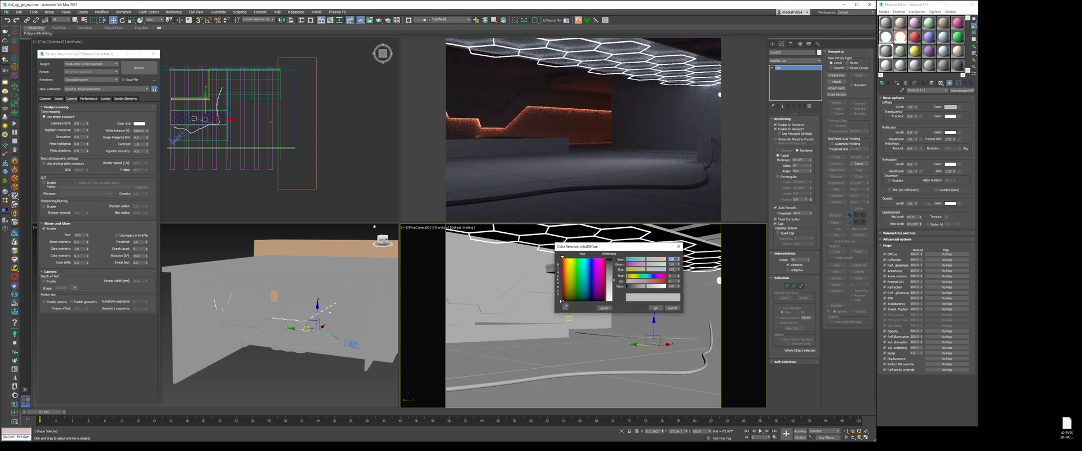
double_click(671, 287)
type("2")
key("Return")
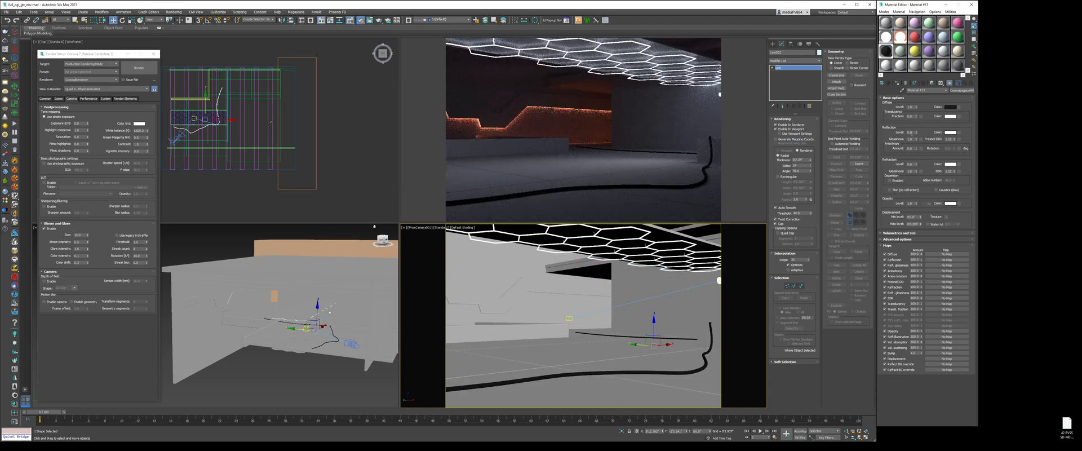
double_click(912, 139)
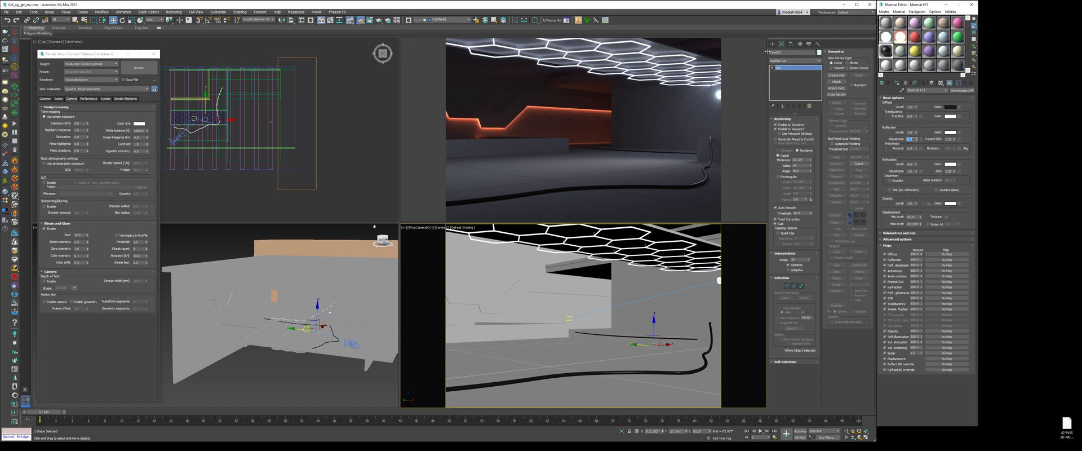
left_click(333, 131)
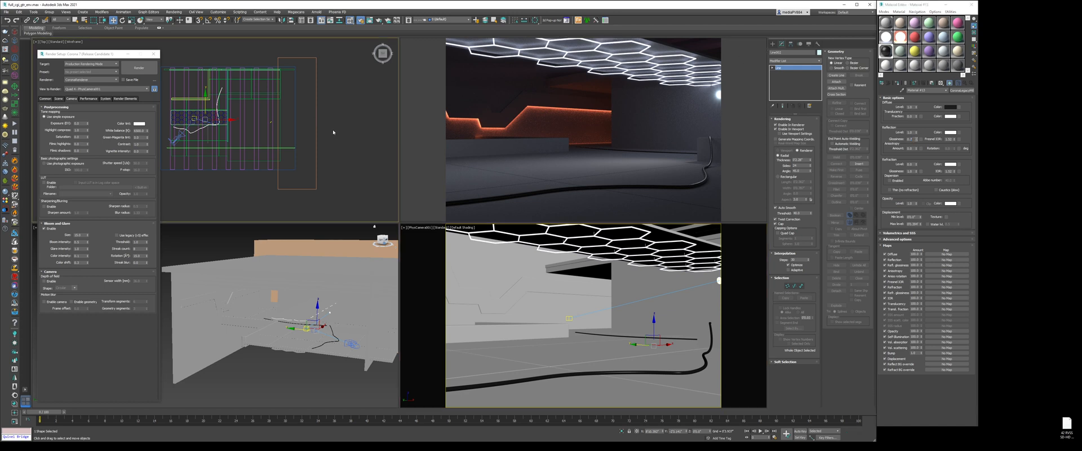
Draw a small rectangular Corona light in the top view, on the open side beyond the hexagonal ceiling grid
left_click(773, 44)
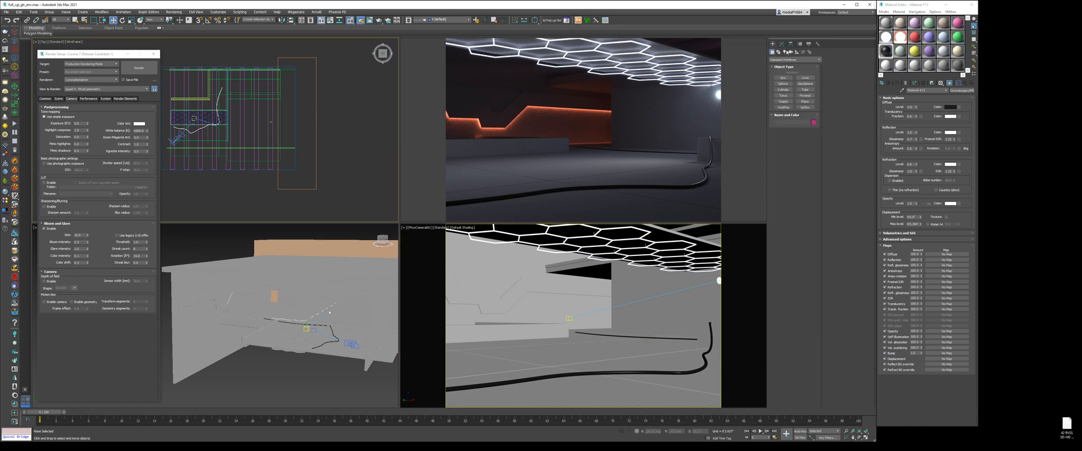
left_click(785, 52)
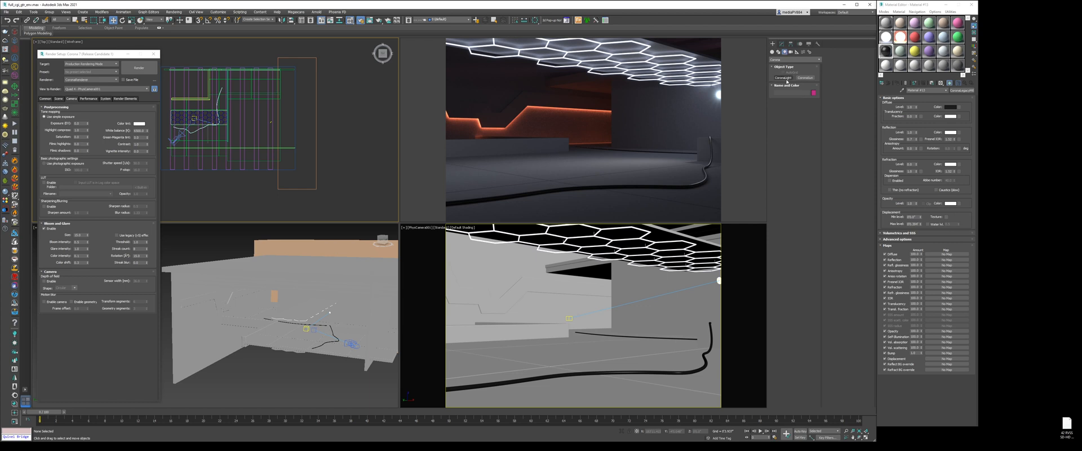
left_click(786, 78)
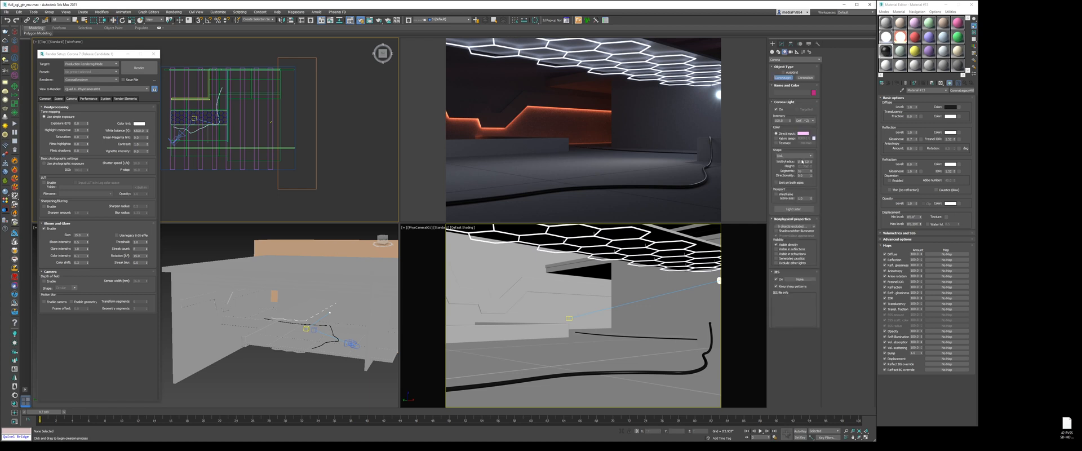
left_click(800, 155)
left_click(799, 166)
scroll(227, 157, "up", 5)
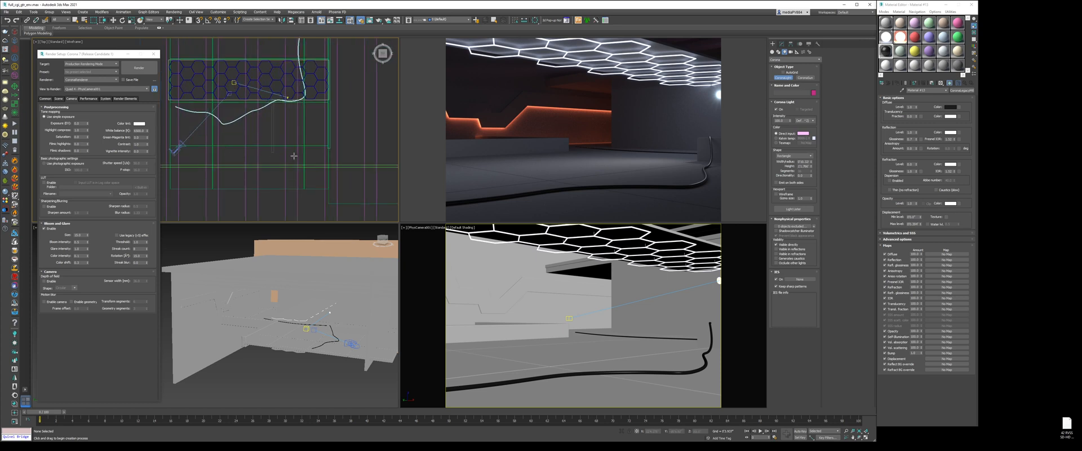
left_click_drag(260, 157, 281, 162)
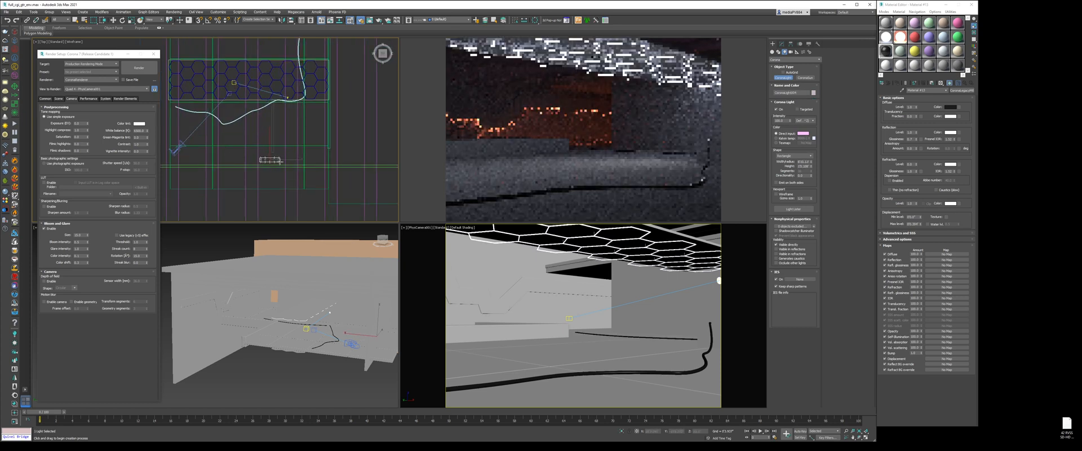
right_click(281, 164)
Raise the new Corona light to ceiling height in the front view
middle_click(322, 308)
key("f")
middle_click_drag(322, 313, 319, 317)
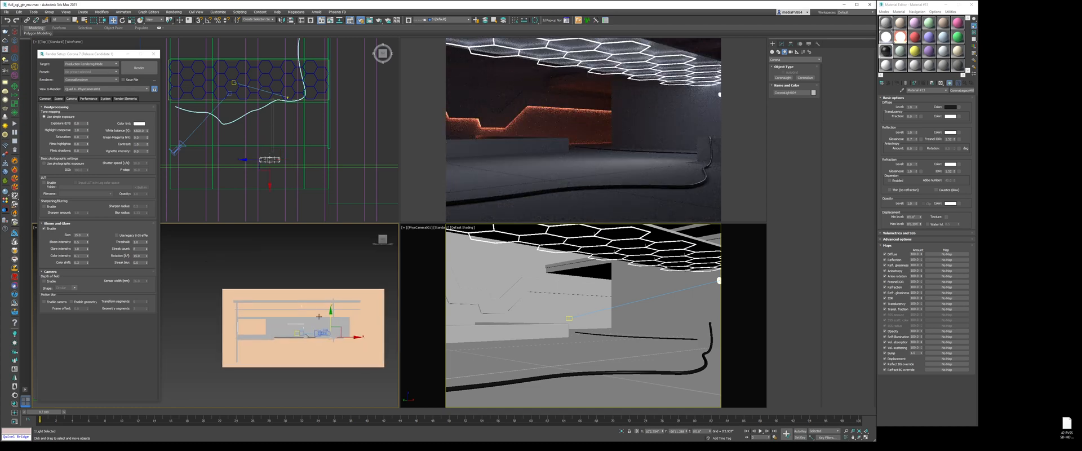
scroll(319, 317, "up", 5)
left_click_drag(325, 325, 328, 260)
Change the new light's direct-input colour to a light orange
left_click(782, 43)
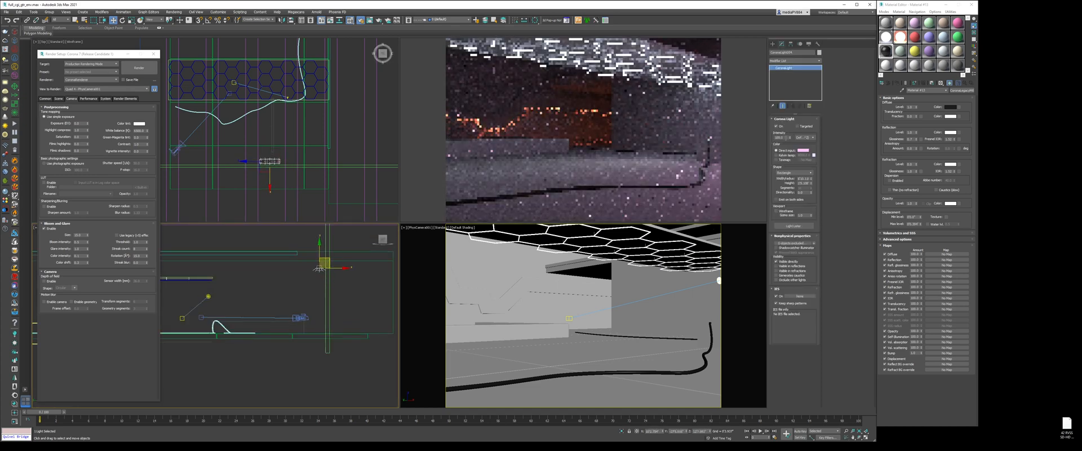
left_click(803, 150)
left_click(562, 258)
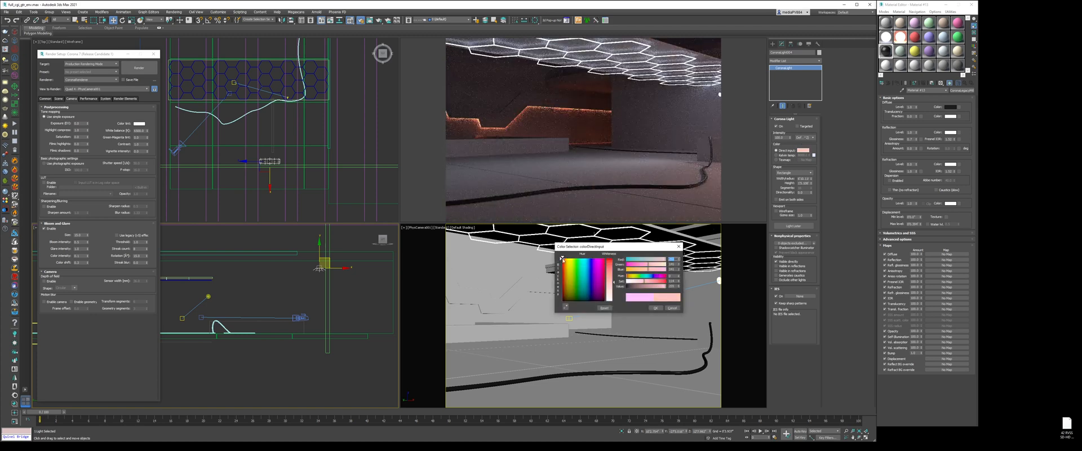
left_click(639, 265)
left_click(633, 269)
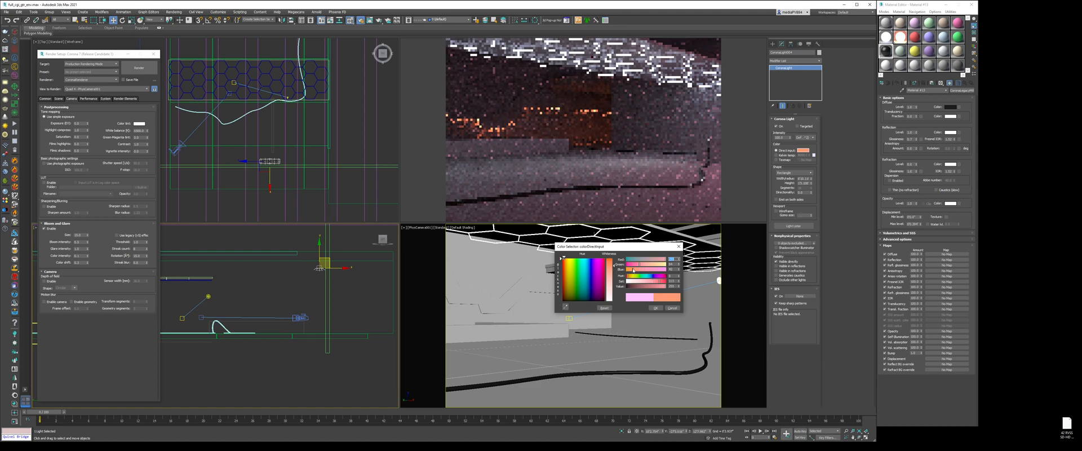
left_click(656, 308)
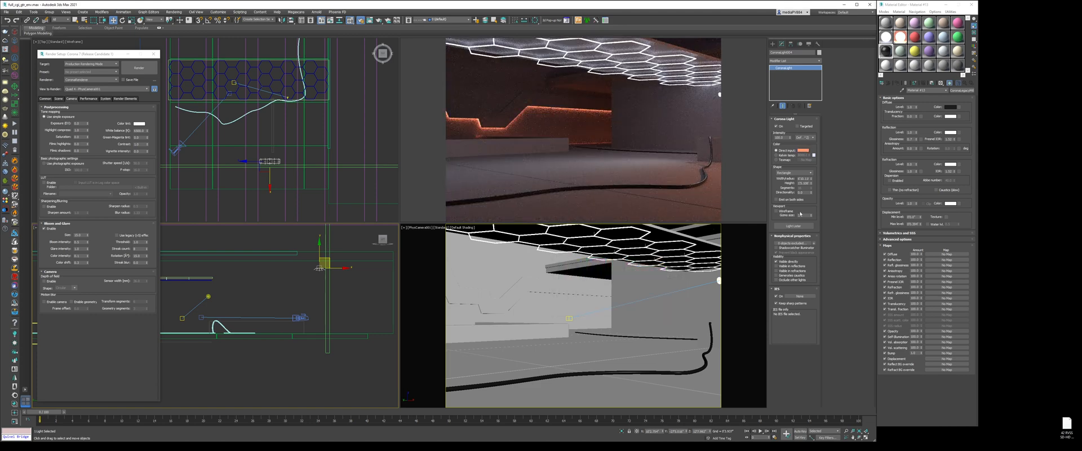
Set the orange light's directionality to 0.6 and shift it sideways toward the camera in the top view
double_click(801, 193)
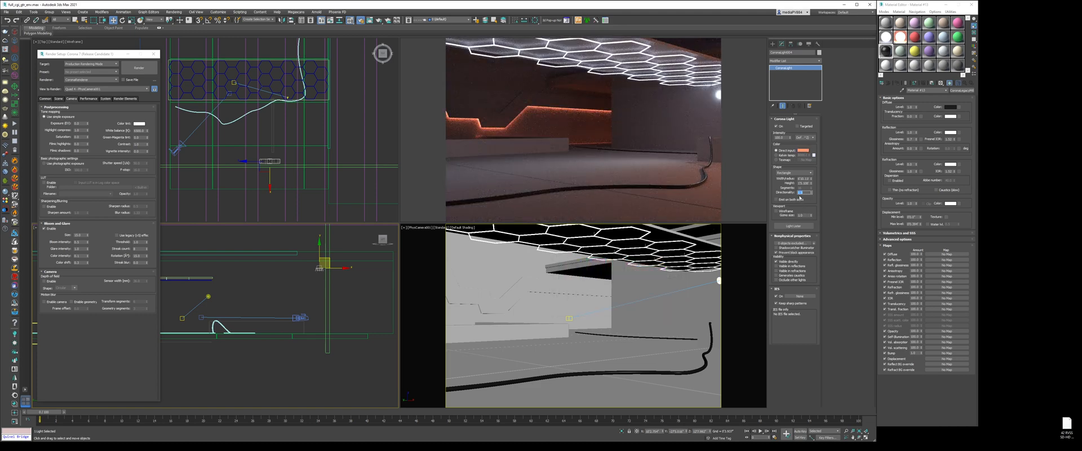
type(".6")
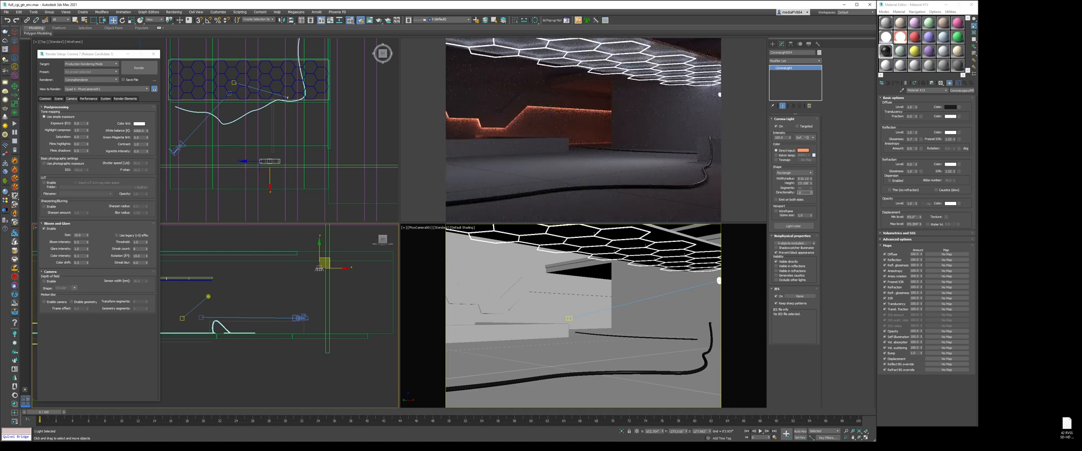
key("Return")
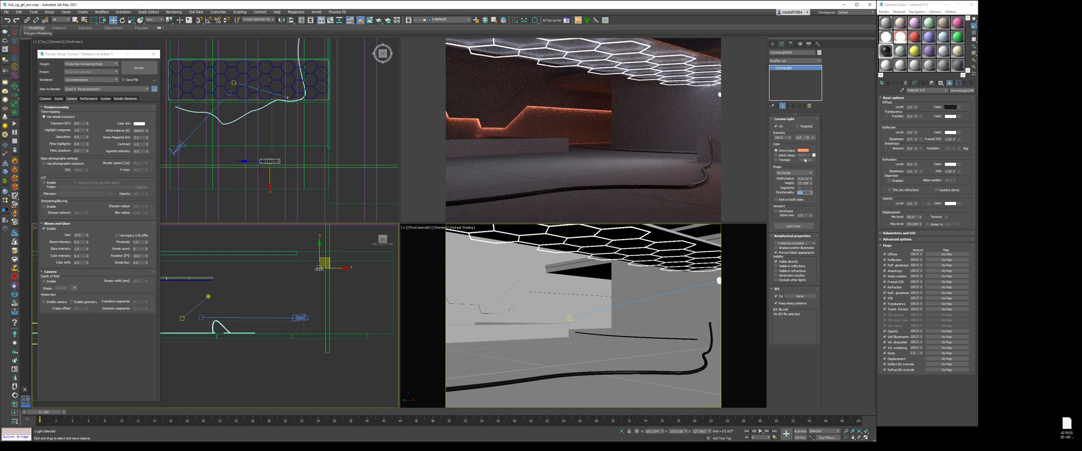
middle_click_drag(278, 172, 296, 168)
left_click_drag(307, 159, 284, 160)
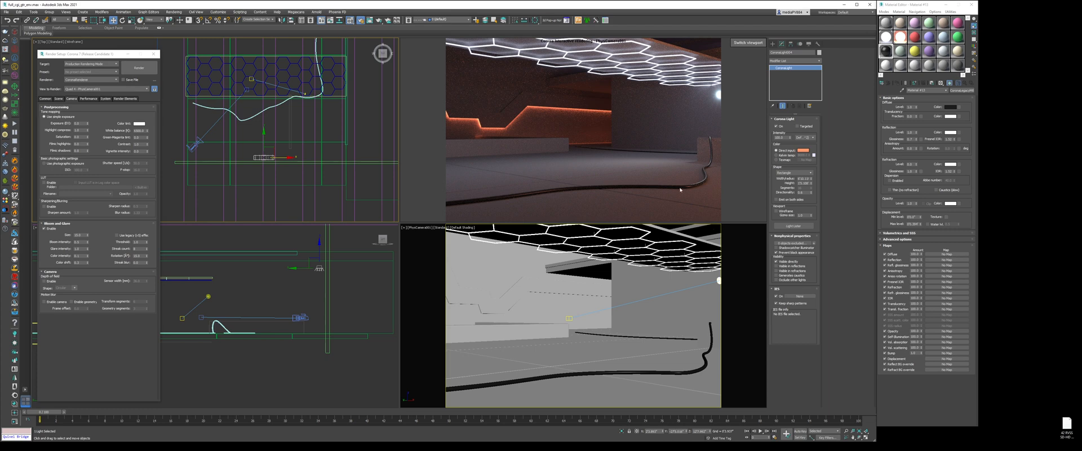
Revise the orange light's directionality and slide the light further toward the camera side in the top view
left_click(803, 192)
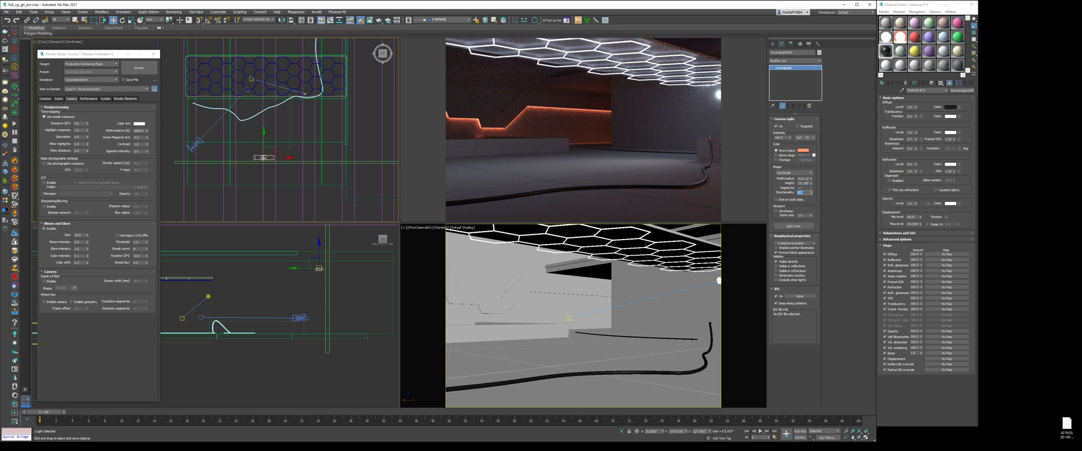
left_click_drag(278, 158, 248, 158)
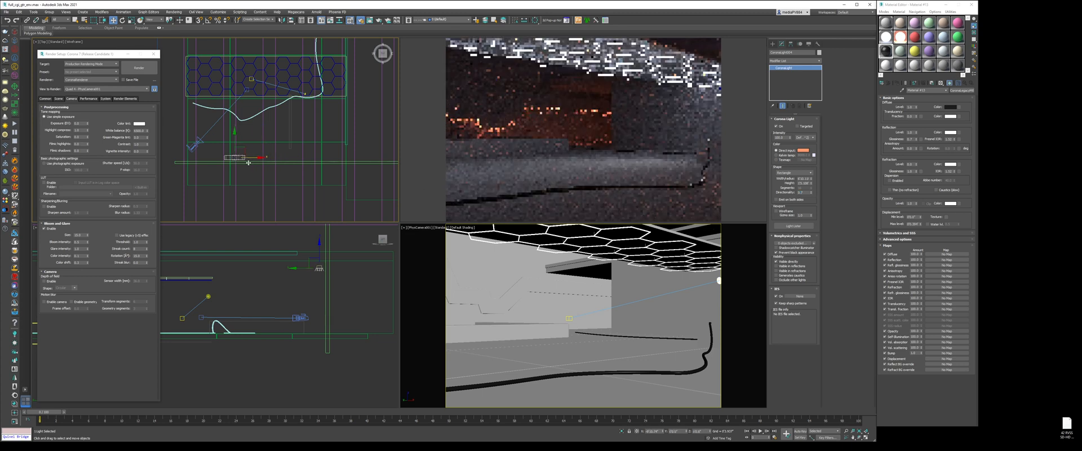
Tilt the orange light slightly in the lower orthographic view and adjust its intensity
right_click(331, 263)
left_click(339, 274)
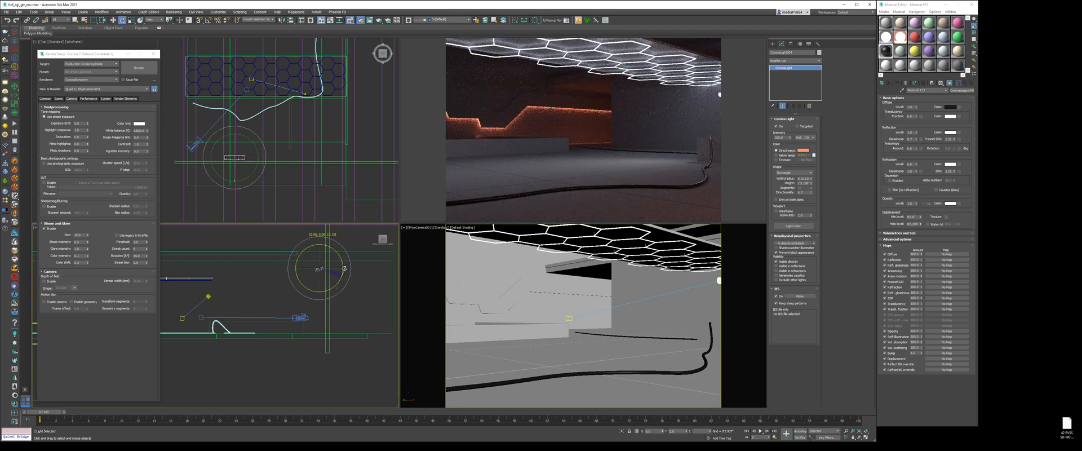
left_click_drag(345, 266, 345, 262)
right_click(343, 258)
left_click(349, 263)
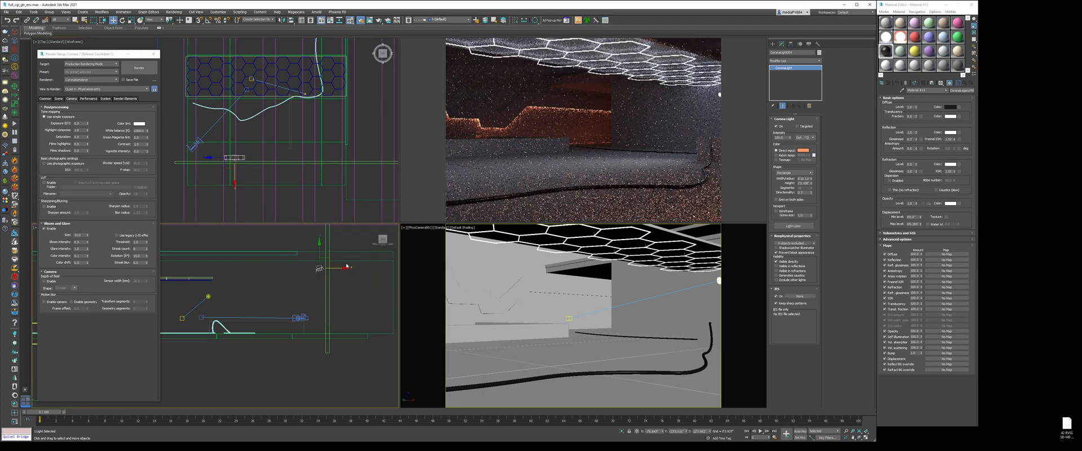
double_click(784, 137)
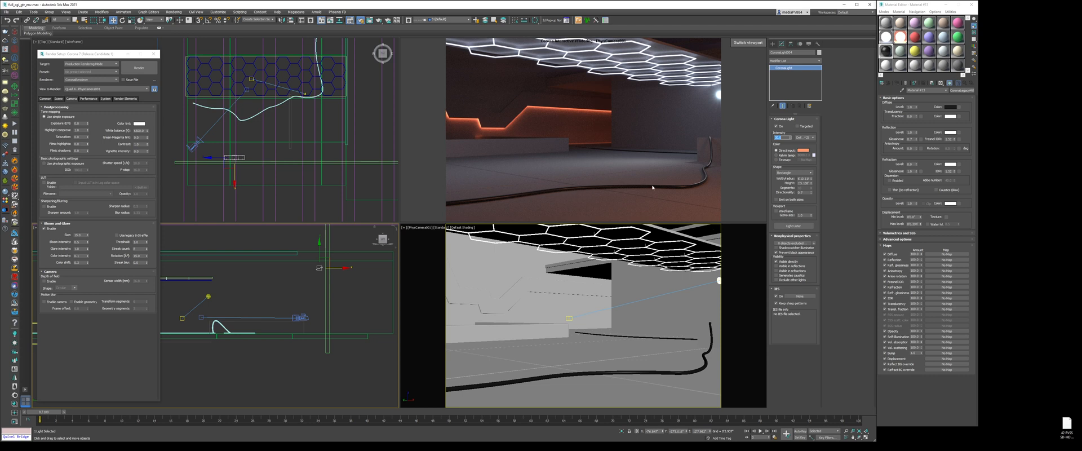
left_click(363, 179)
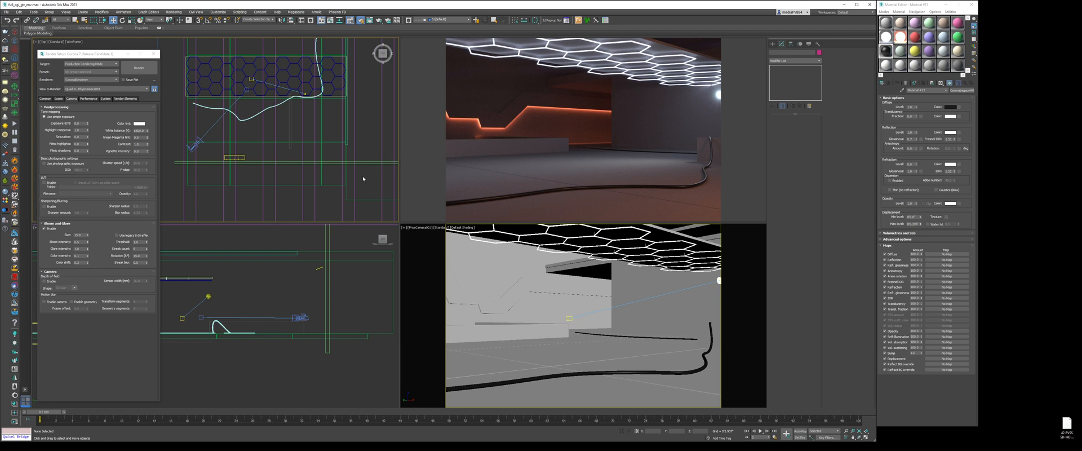
Select the floor object in the camera view
left_click(773, 43)
left_click(772, 52)
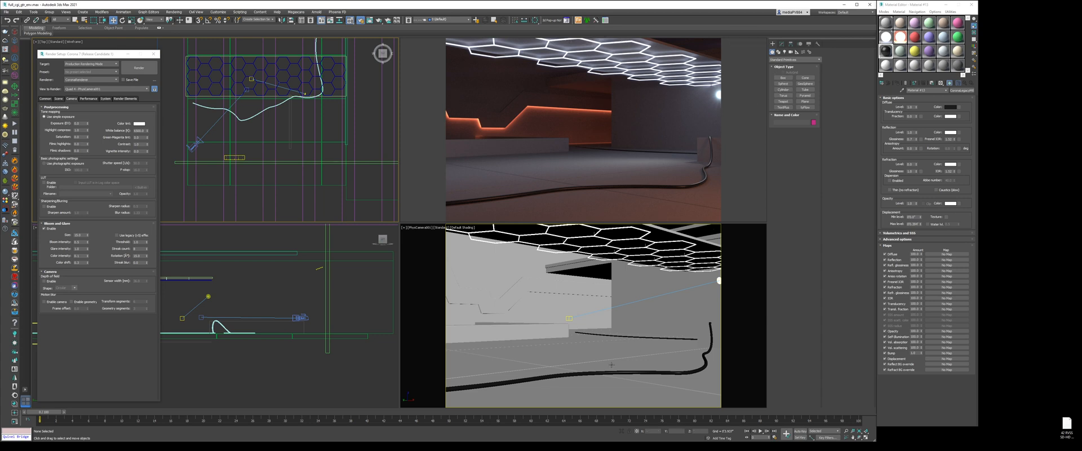
left_click(607, 357)
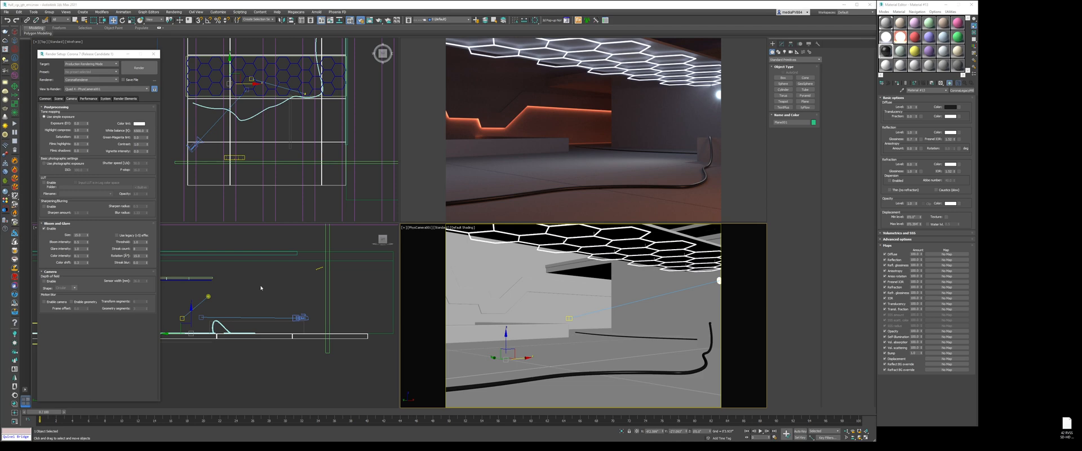
Switch to Textures.com in the browser and open the Asphalt Road 1 texture from the 3D Scans category
left_click_drag(1081, 33, 327, 59)
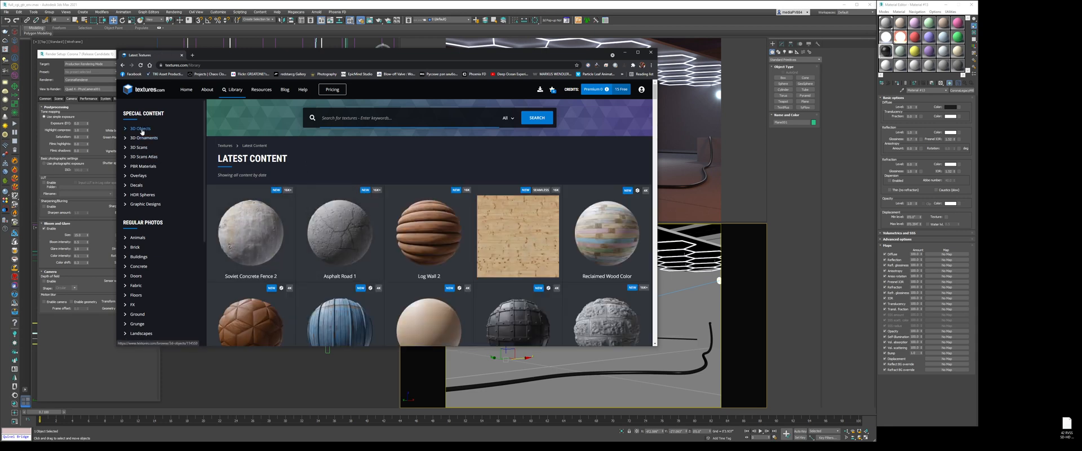
left_click(139, 147)
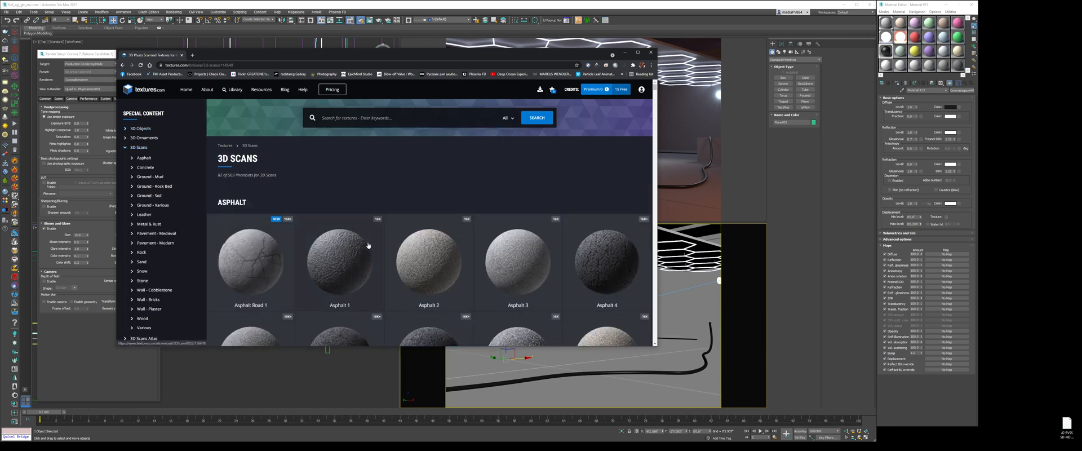
scroll(364, 245, "down", 1)
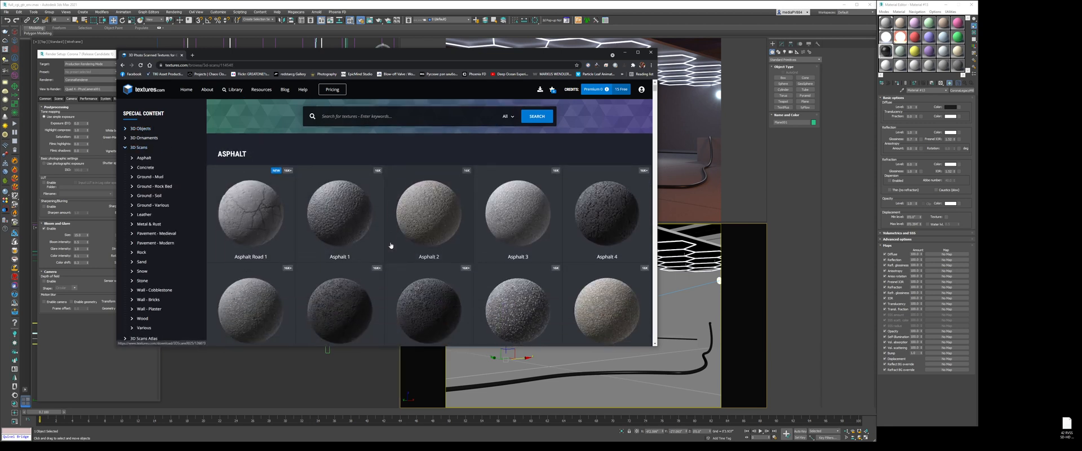
left_click(260, 214)
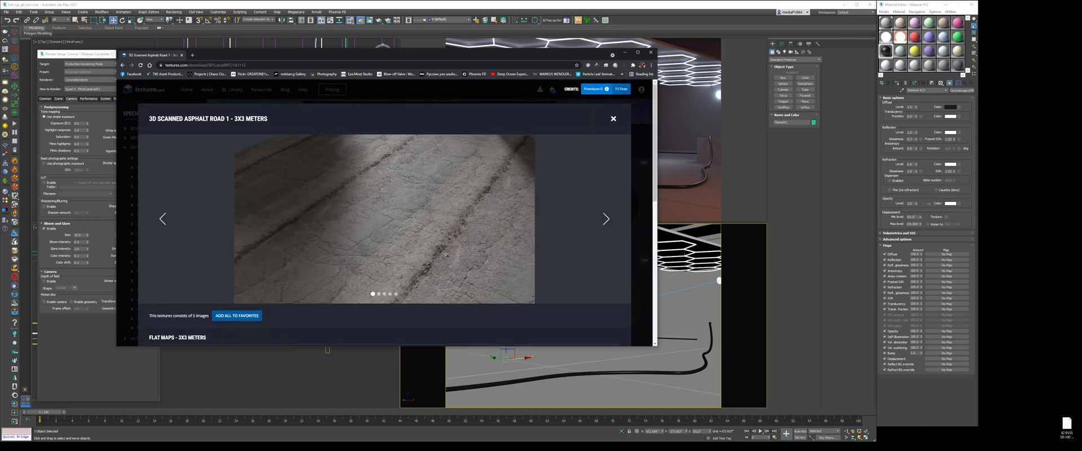
Download the 1024x1024 normal map of Asphalt Road 1 and close its texture page
scroll(451, 234, "down", 3)
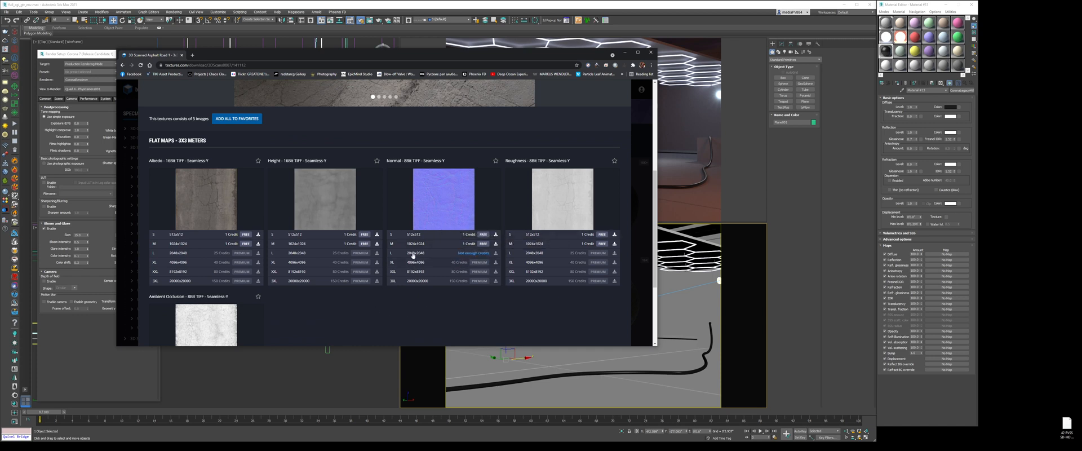
left_click(416, 246)
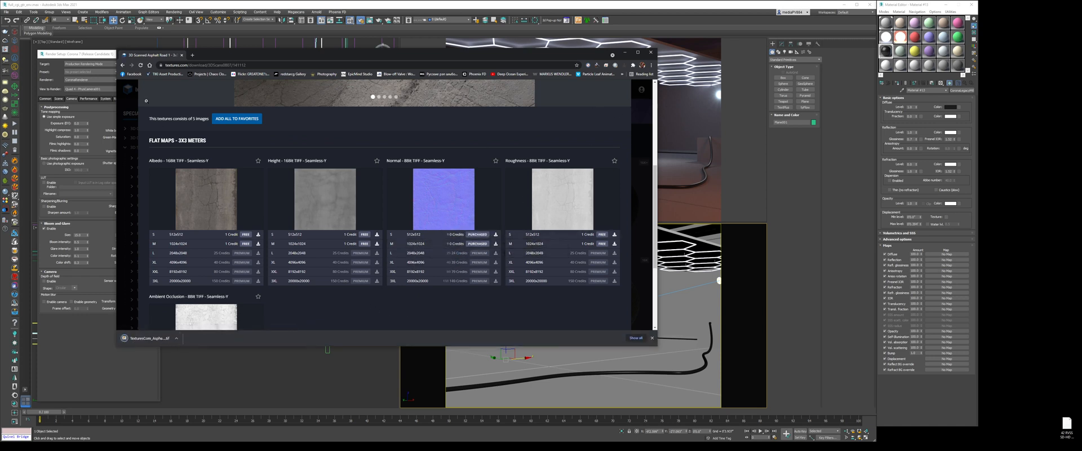
left_click(314, 198)
left_click(647, 93)
scroll(476, 229, "down", 3)
scroll(578, 163, "up", 5)
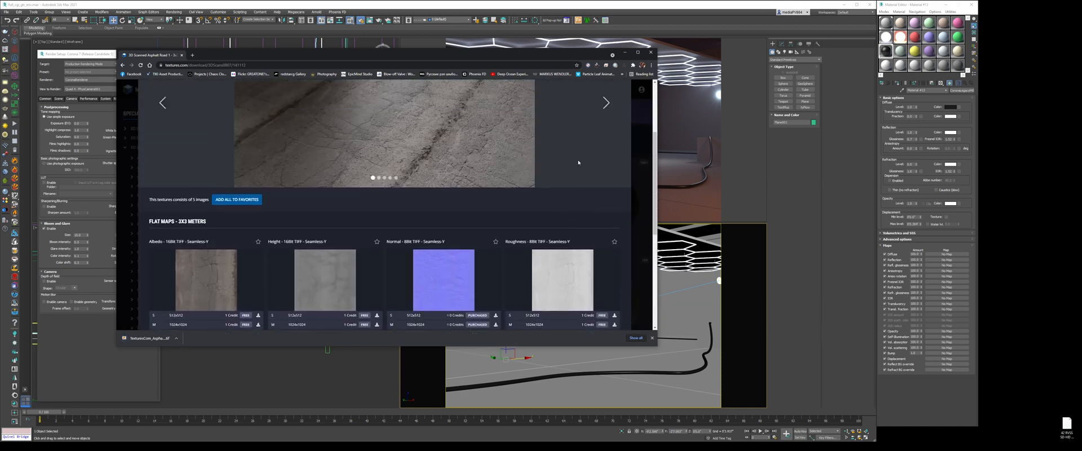
scroll(578, 162, "up", 2)
left_click(613, 120)
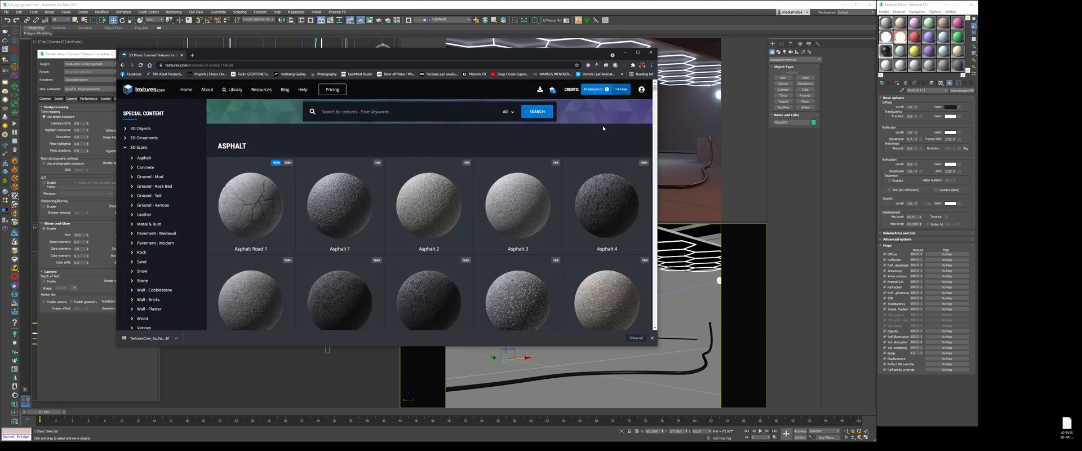
Download the 1024x1024 normal and albedo maps of Asphalt 10, and return to 3ds Max
scroll(324, 267, "down", 1)
scroll(324, 266, "down", 1)
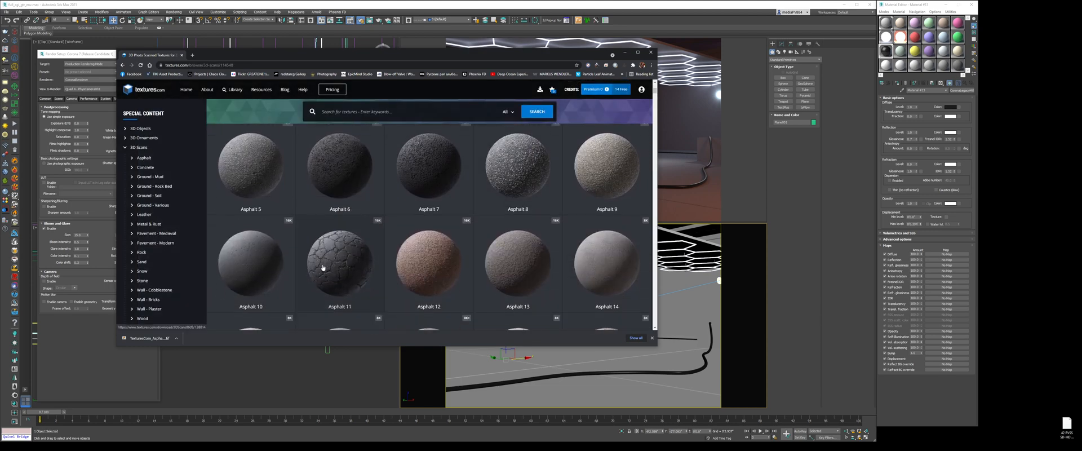
left_click(258, 248)
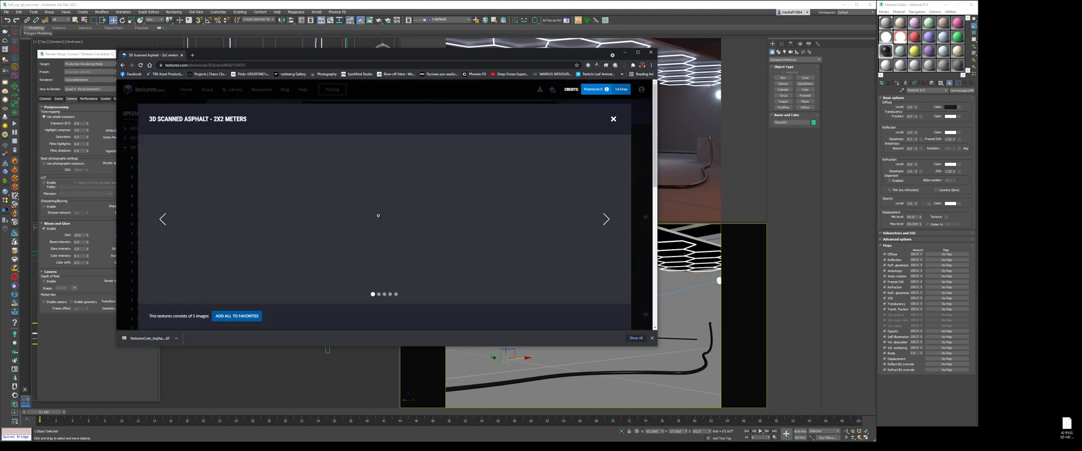
scroll(435, 232, "down", 1)
scroll(435, 232, "down", 3)
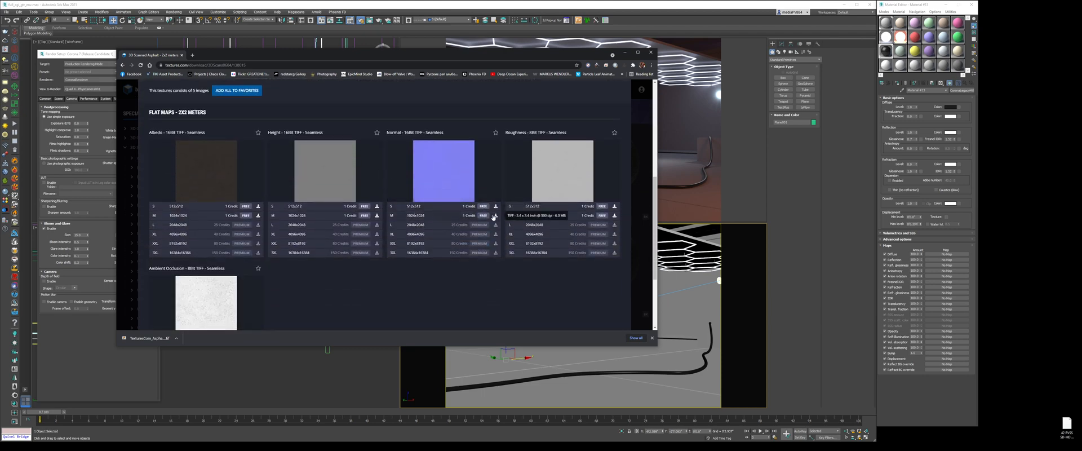
left_click(444, 214)
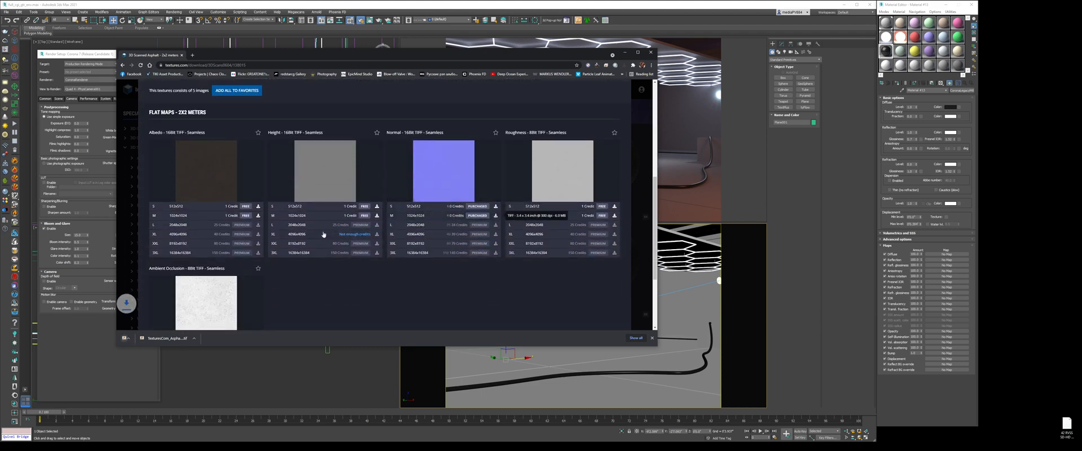
left_click(180, 218)
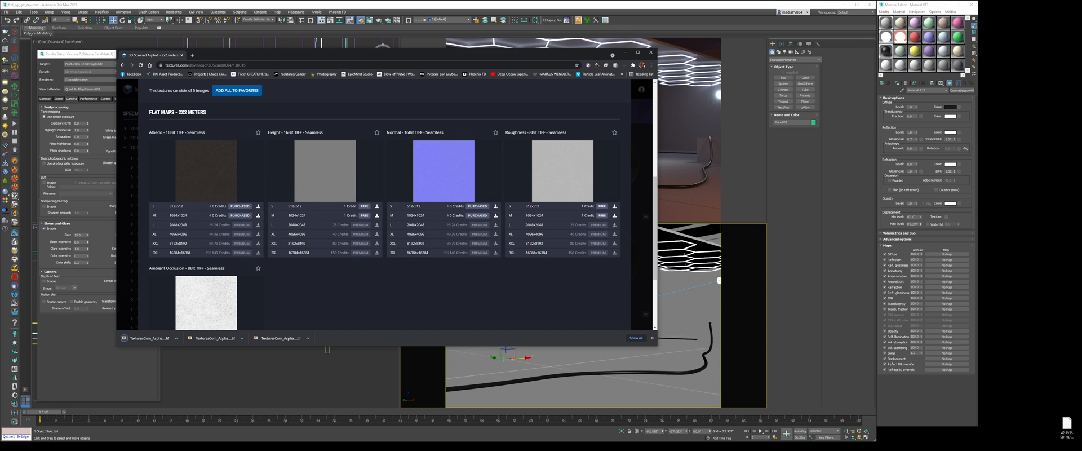
left_click(625, 52)
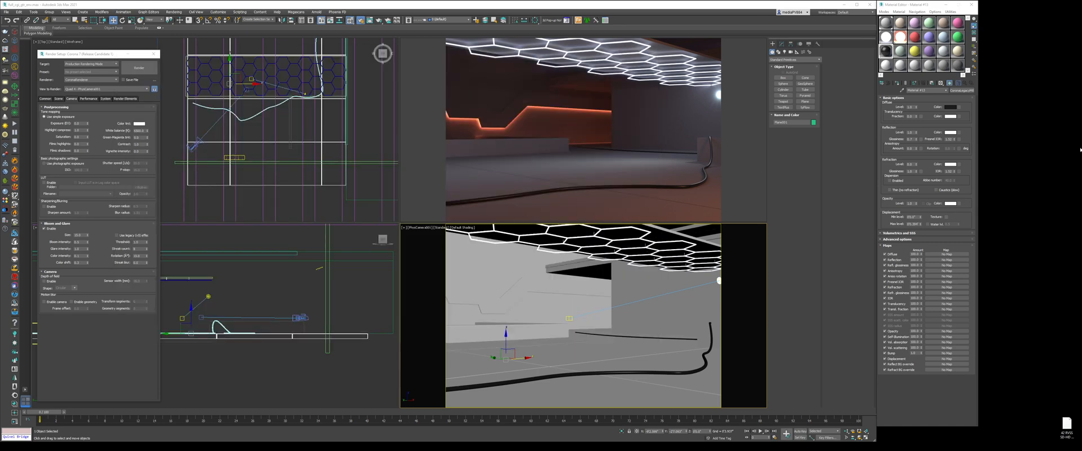
Assign an unused sample material to the selected floor and name it Floor_Hero
right_click(582, 233)
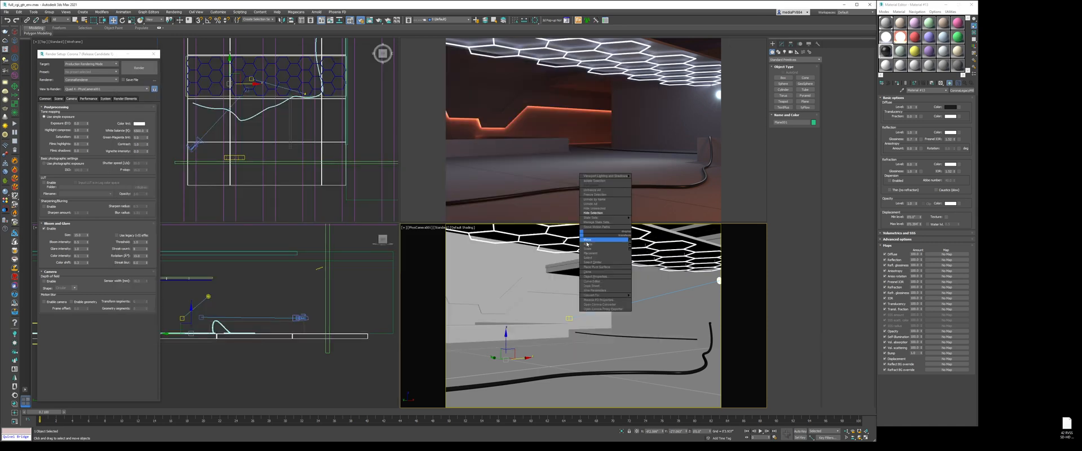
left_click(587, 242)
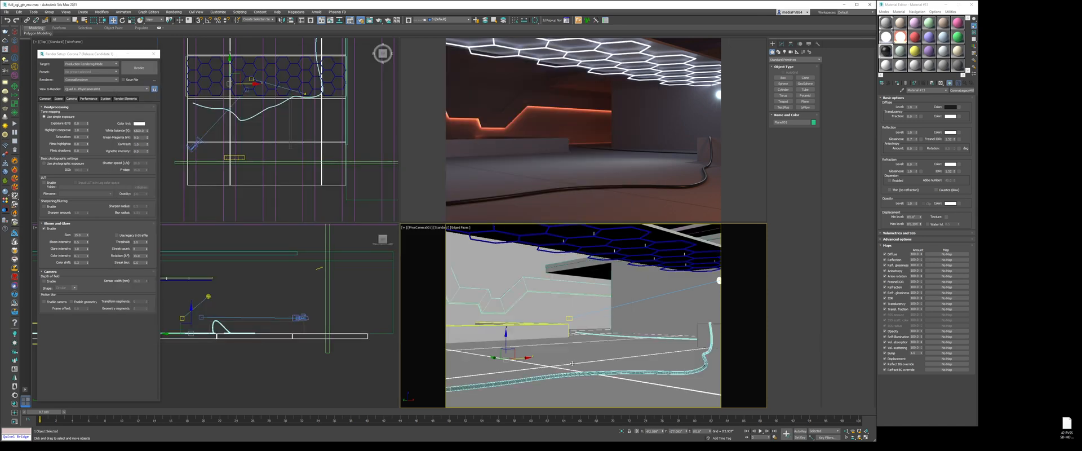
left_click(900, 51)
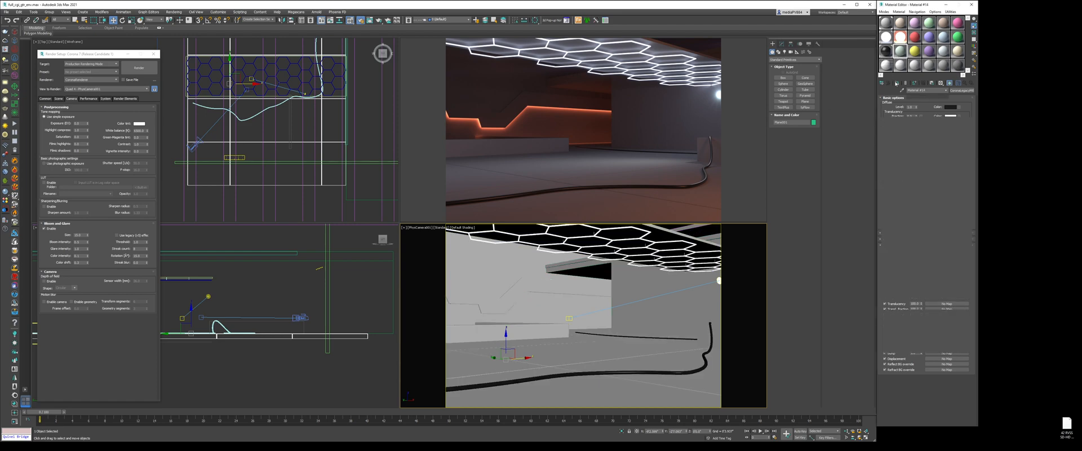
left_click(897, 82)
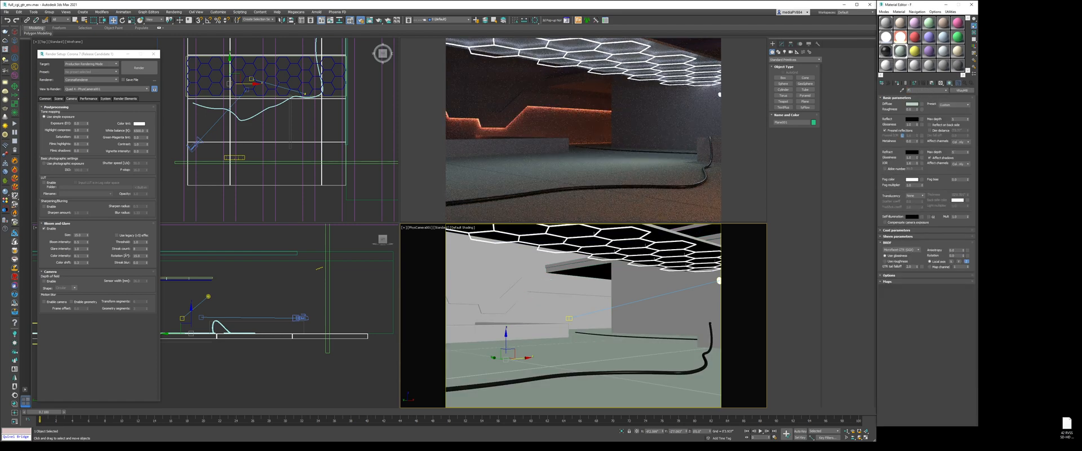
type("ro")
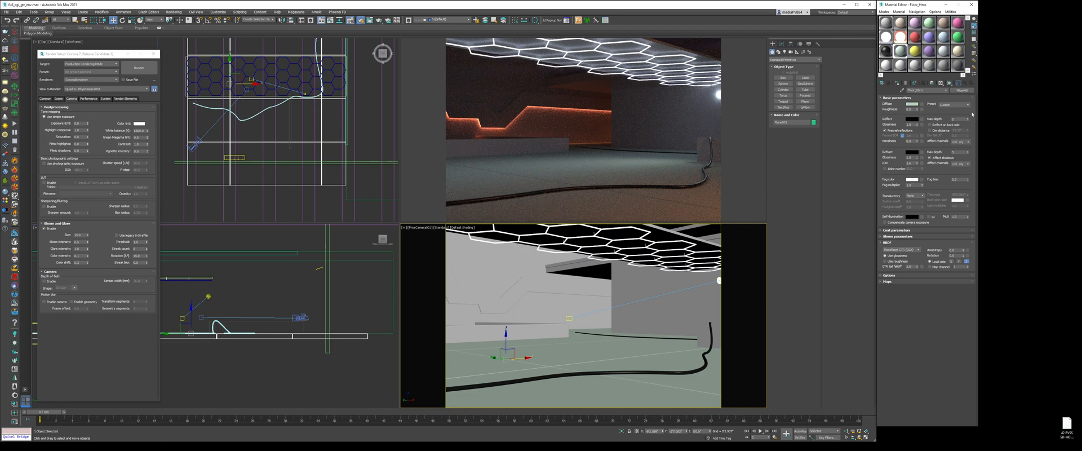
Convert the floor material to CoronaLegacyMtl and put a Corona Triplanar map on its diffuse colour
left_click(963, 90)
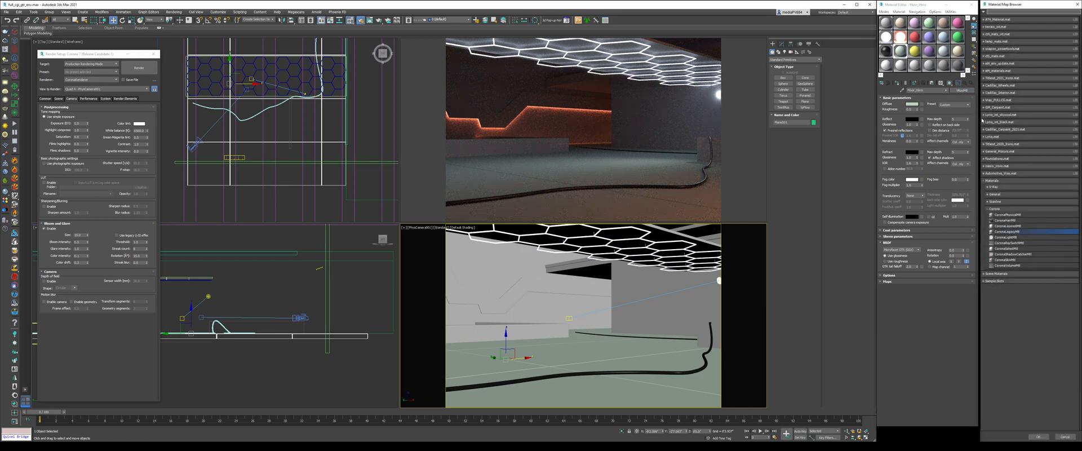
double_click(1012, 232)
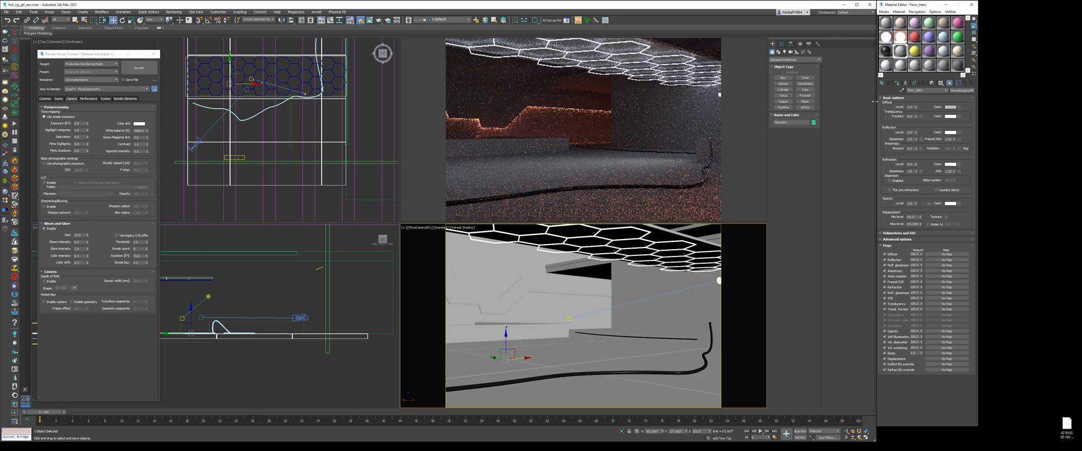
left_click(961, 108)
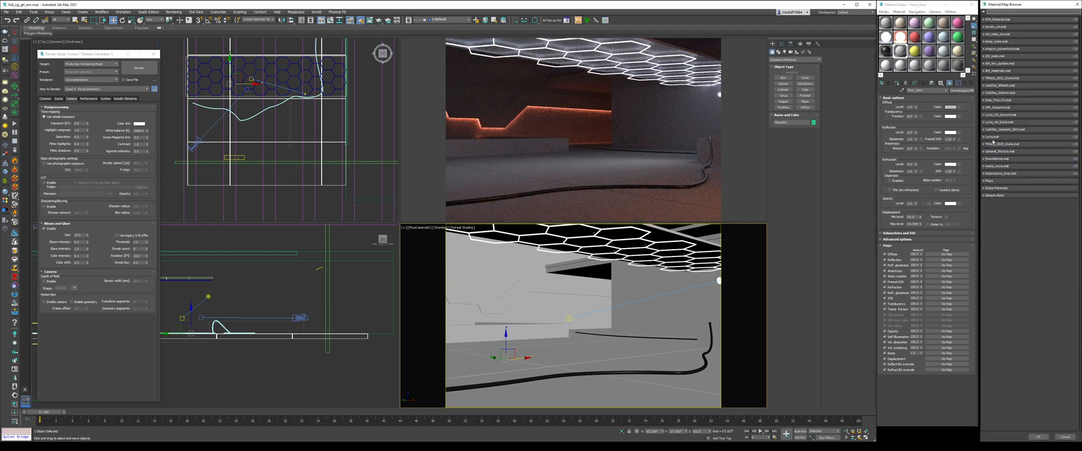
left_click(999, 181)
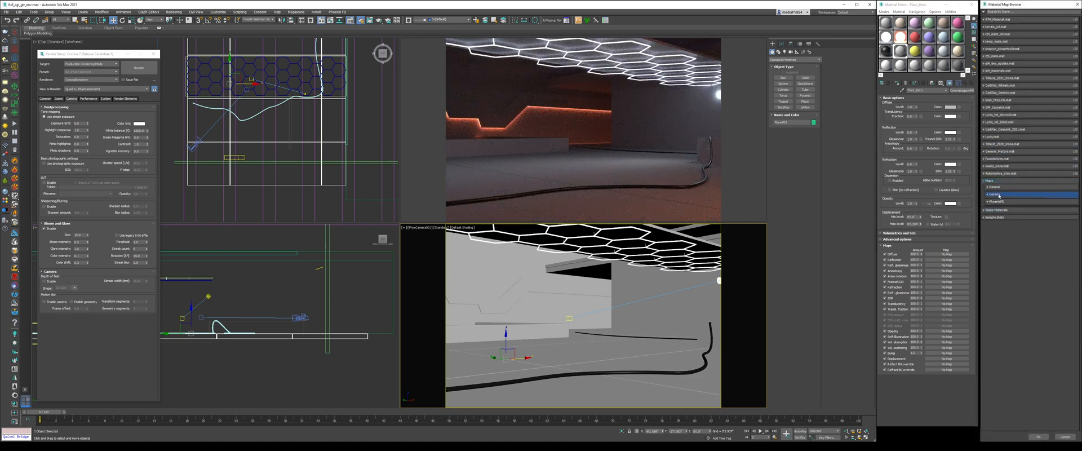
left_click(996, 194)
double_click(1014, 290)
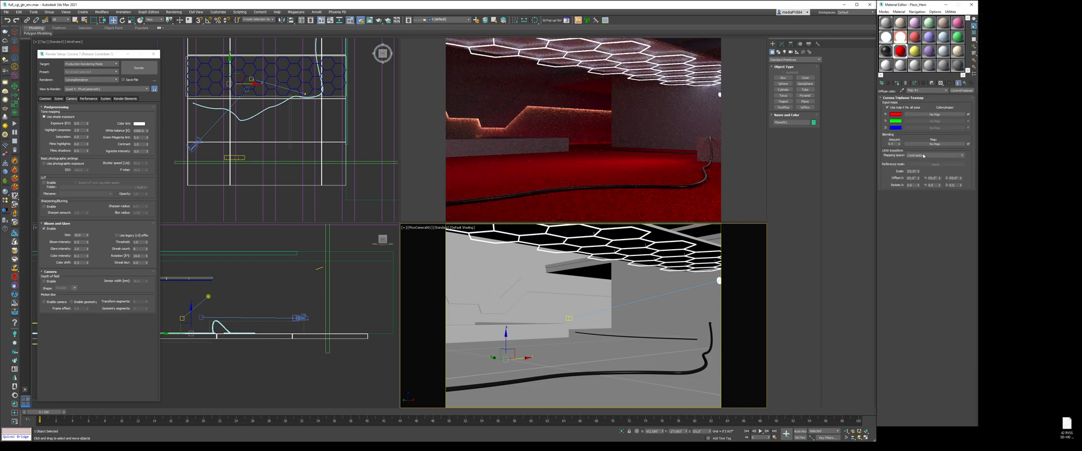
Add a bitmap to the triplanar map's X input and browse to the folder E:\photographers_guide_to_cgi\working\textures
left_click(935, 114)
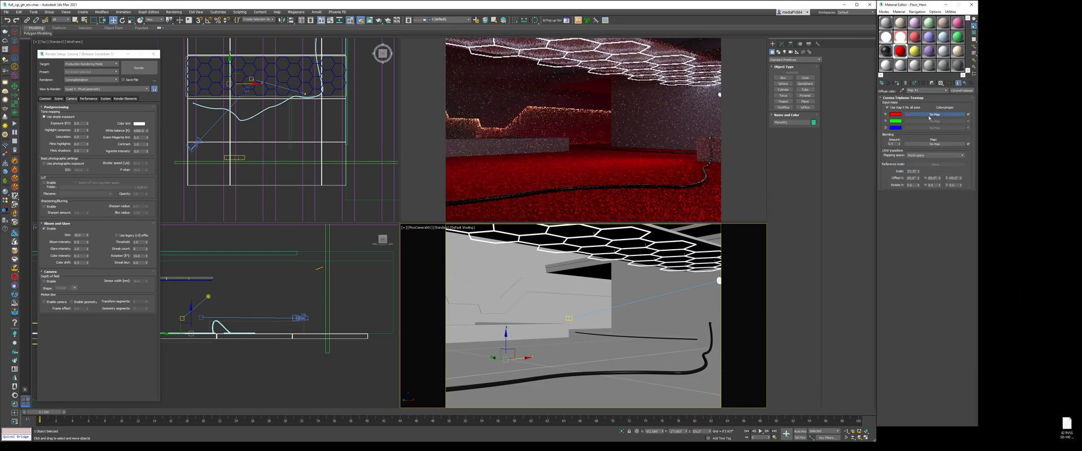
left_click(1002, 194)
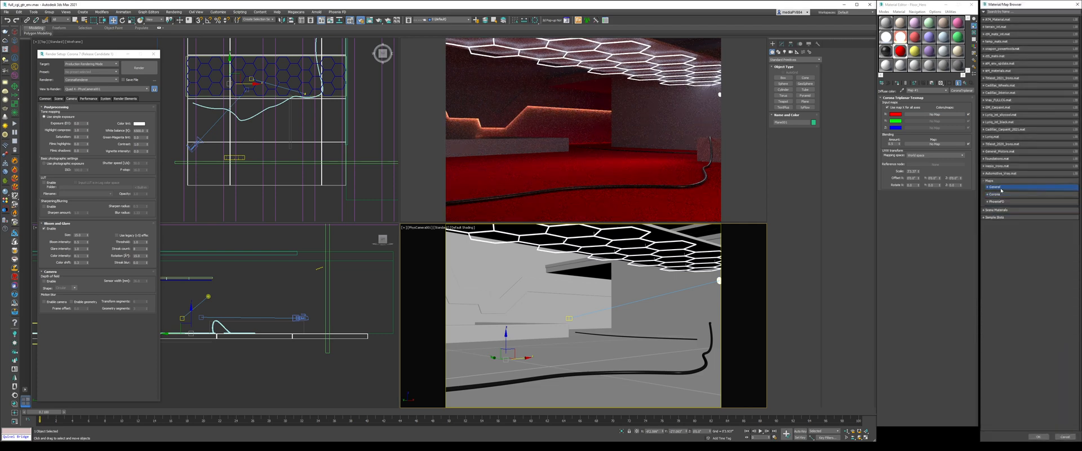
left_click(1001, 189)
double_click(1002, 199)
type("E:\\photographers_guide_to_cgi\\working\\textures")
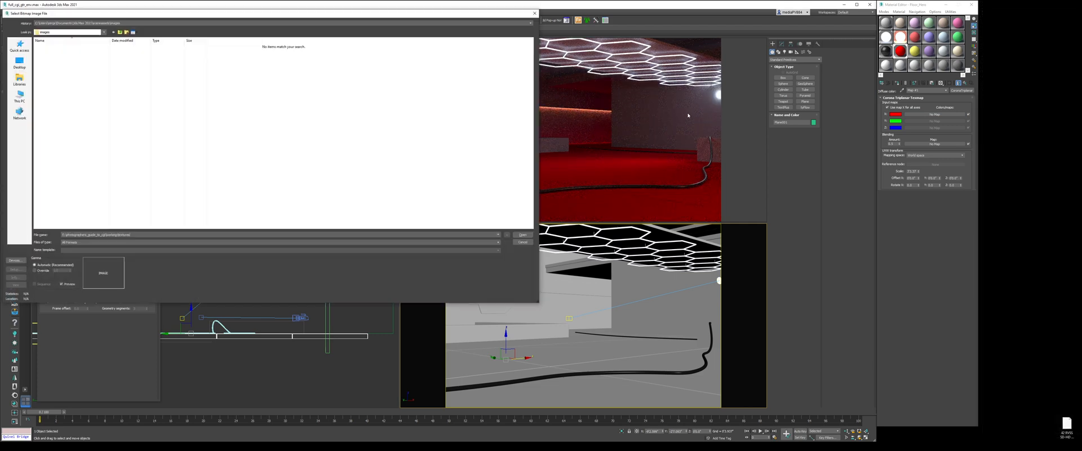
key("Return")
Show the texture files as extra large icons, load the Asphalt_Base10 albedo image, and return to the triplanar map's settings
right_click(252, 109)
mouse_move(285, 113)
left_click(333, 114)
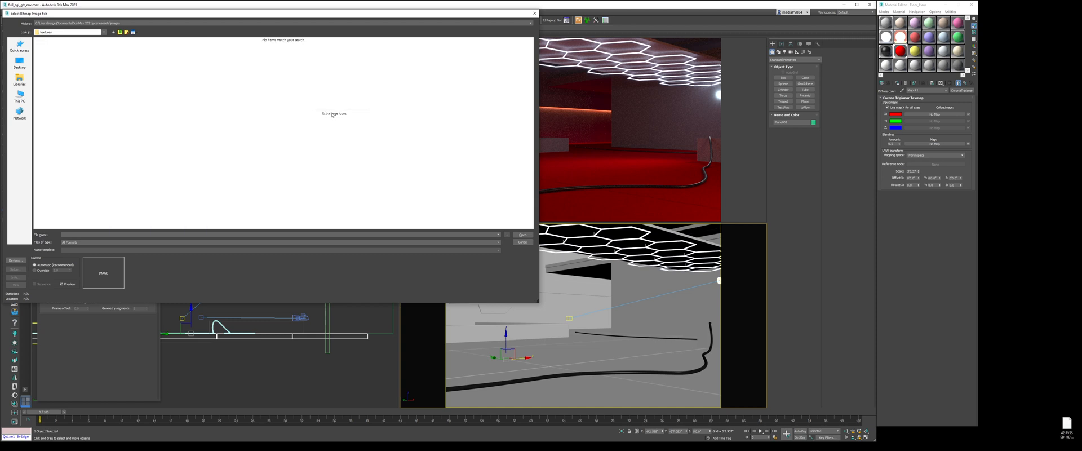
left_click(311, 442)
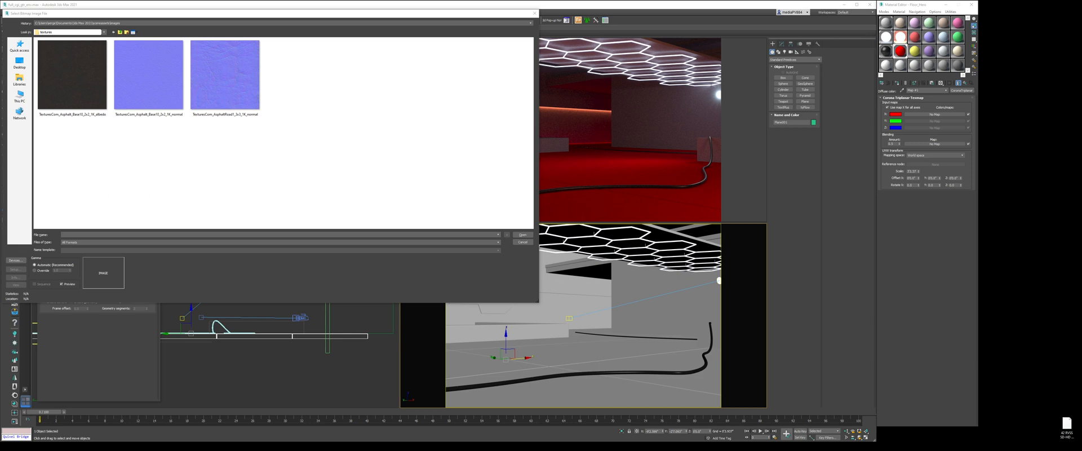
double_click(71, 73)
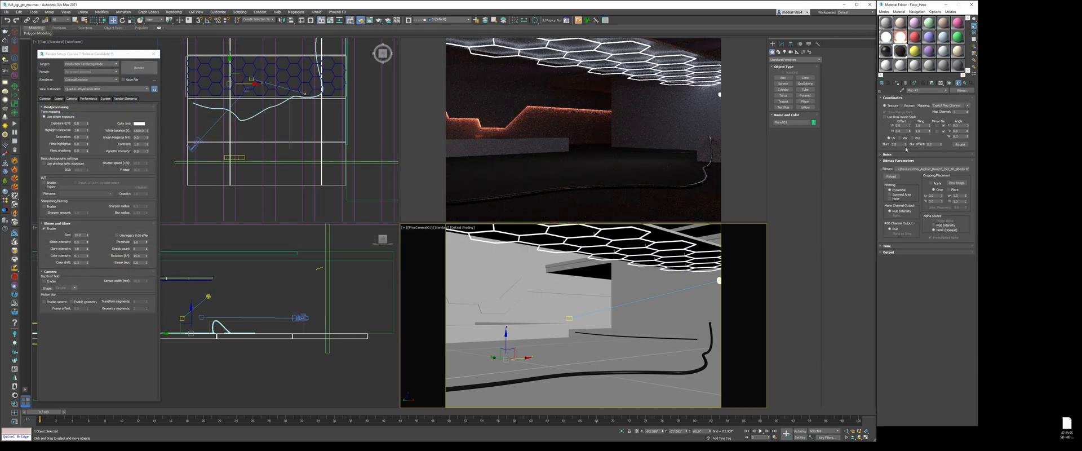
left_click(961, 85)
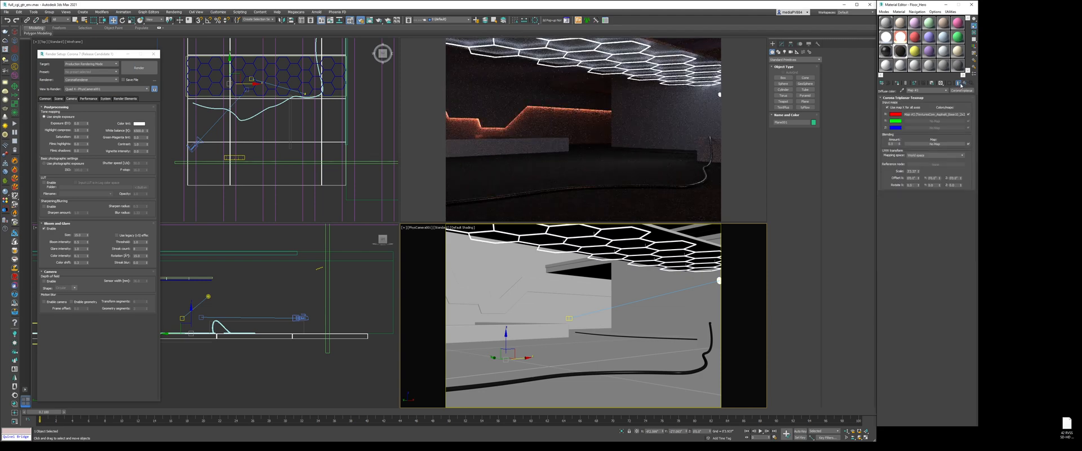
Open the general viewport options of the physical camera view
right_click(551, 273)
left_click(557, 283)
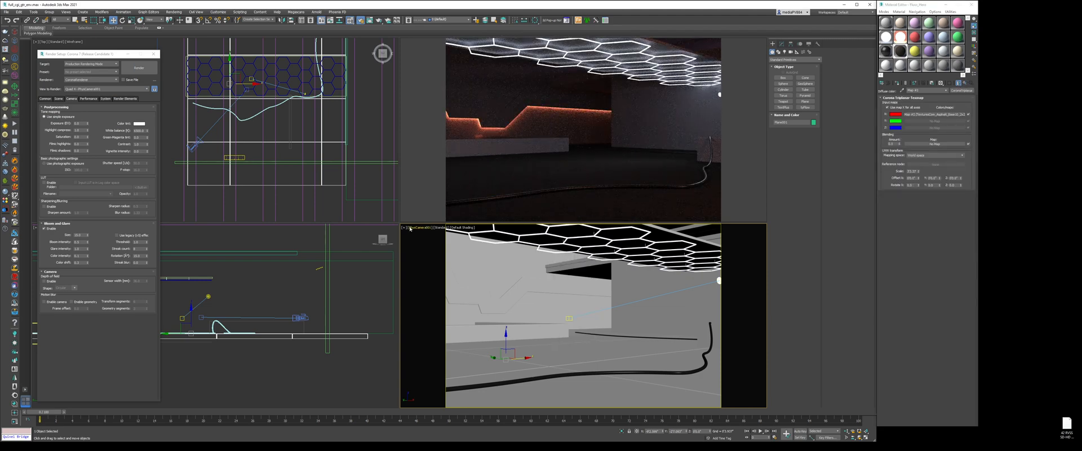
left_click(405, 229)
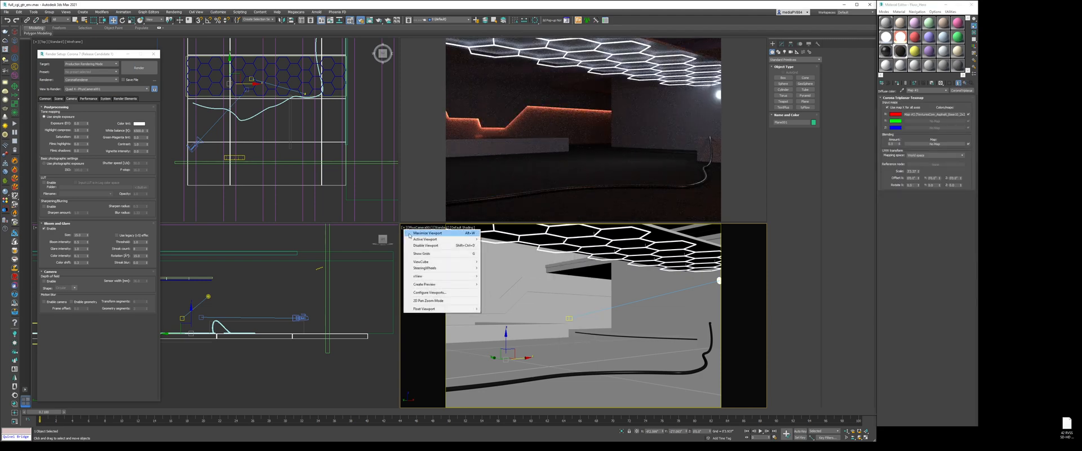
Adjust the scale of the triplanar map that drives the floor material's diffuse texture
left_click(434, 304)
scroll(538, 361, "up", 10)
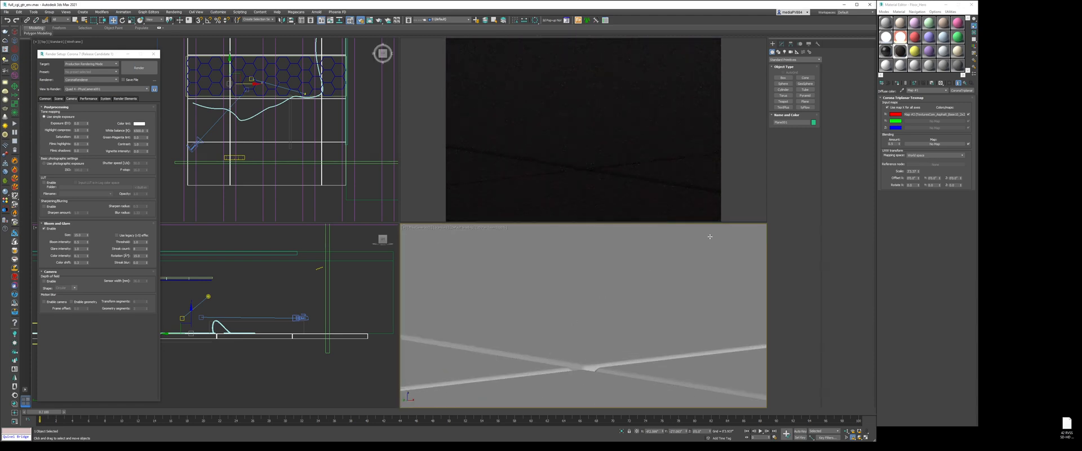
left_click(913, 171)
left_click(490, 229)
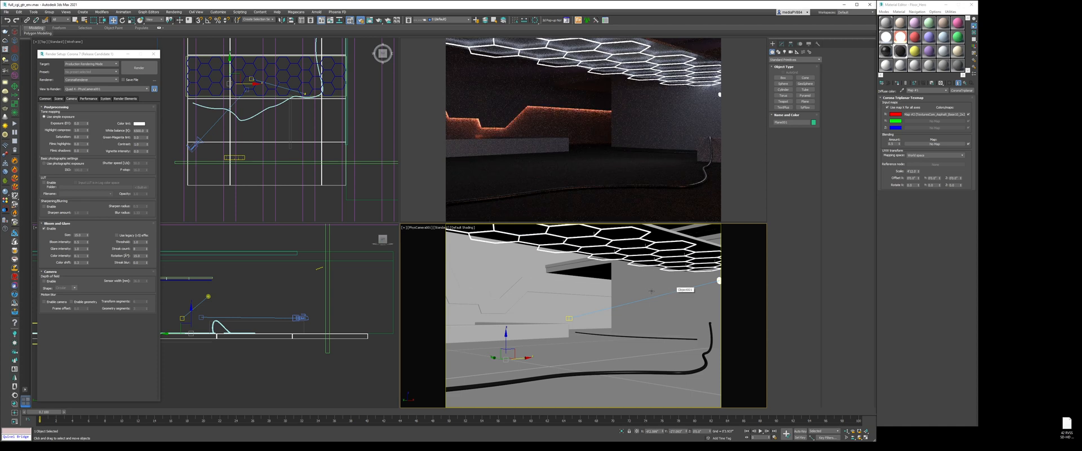
Check the car.jpg reference photo and set the output RGB Level of the floor's diffuse bitmap to 5
left_click(960, 114)
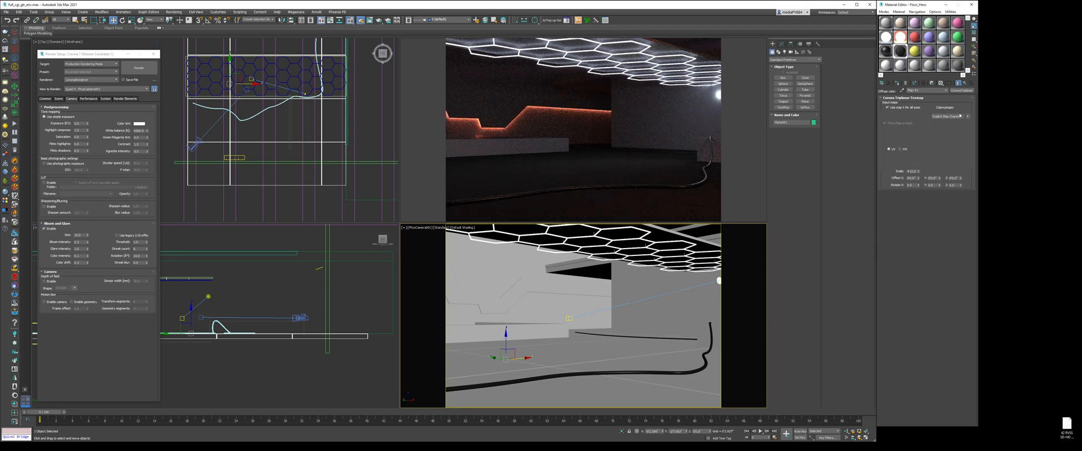
left_click(897, 252)
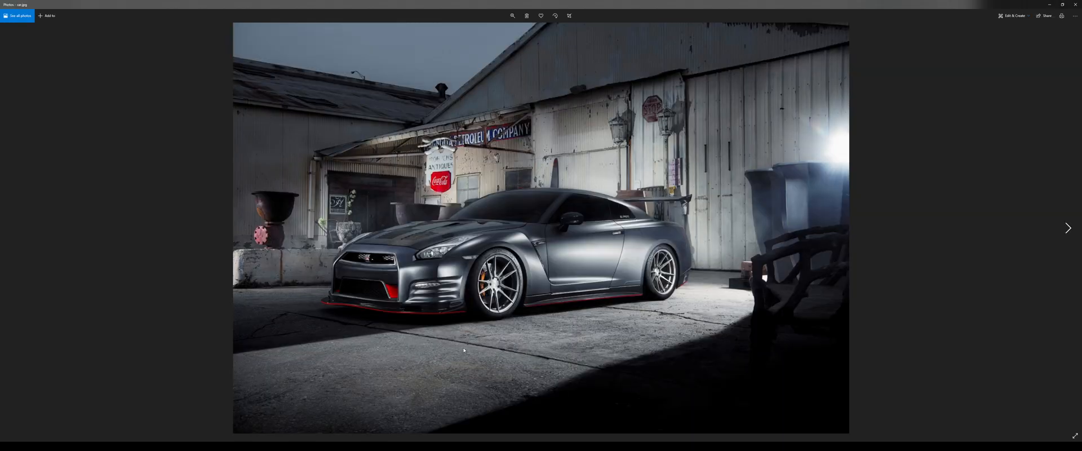
left_click(1050, 4)
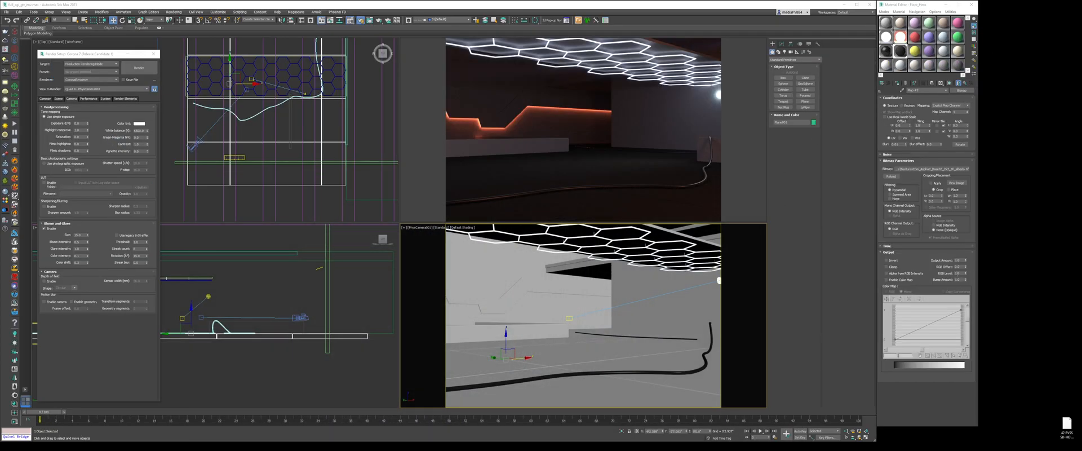
double_click(957, 274)
type("5")
key("Return")
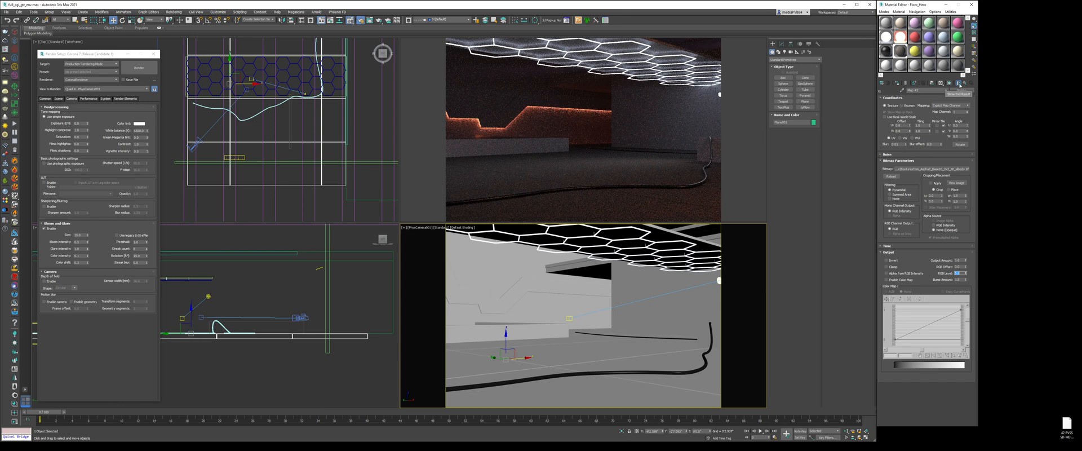
Wrap the diffuse asphalt bitmap in a Color Correction map and lower its saturation while previewing the texture
left_click(960, 85)
double_click(907, 54)
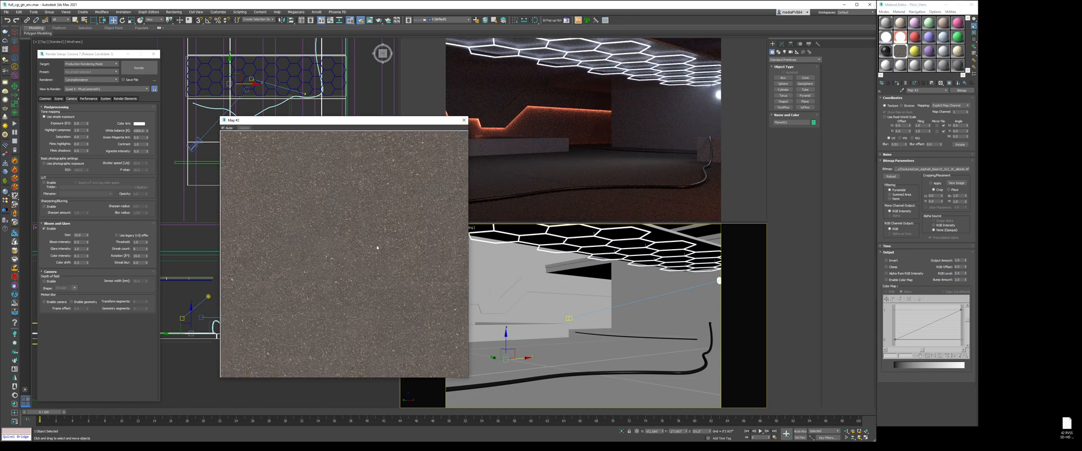
left_click(960, 91)
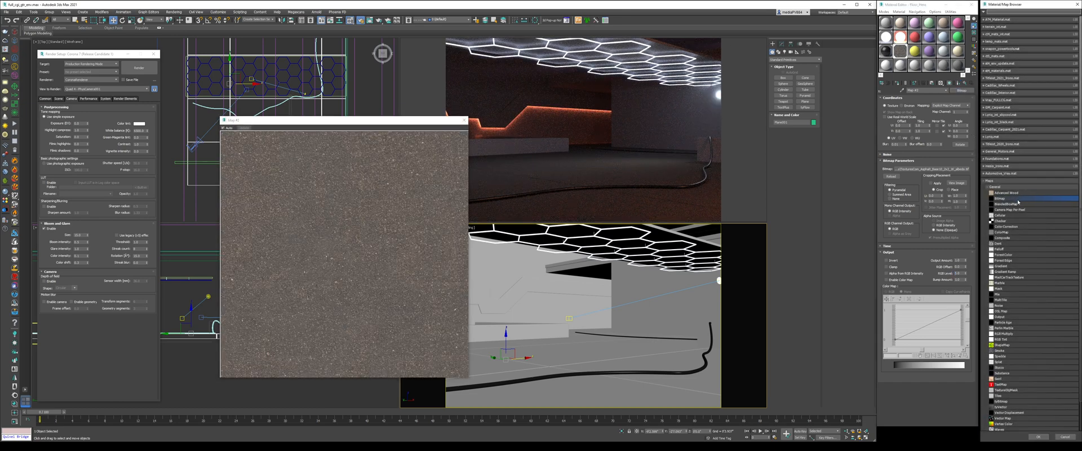
double_click(1008, 227)
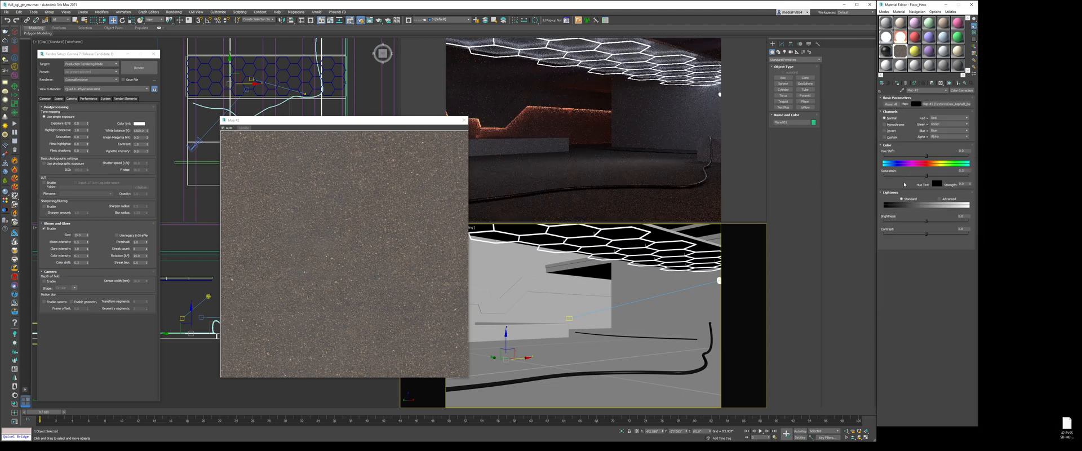
left_click(904, 175)
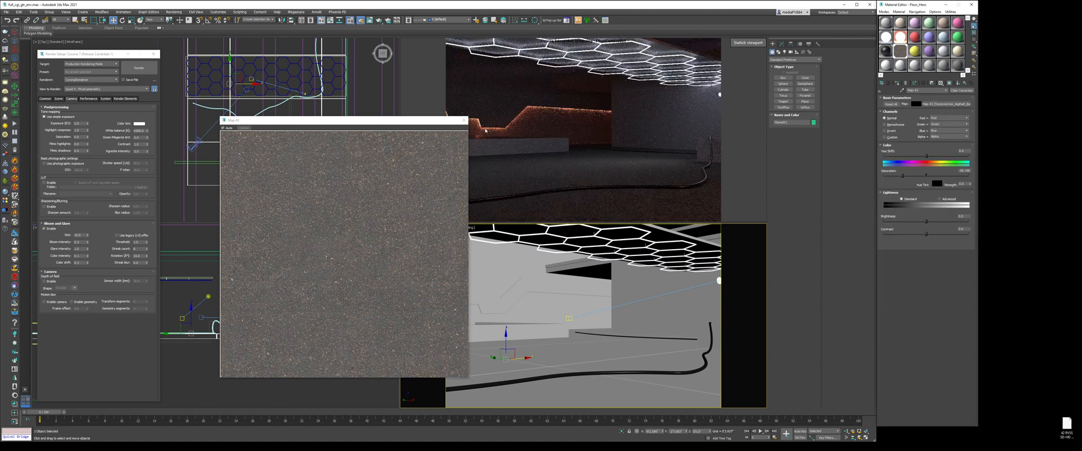
left_click(465, 120)
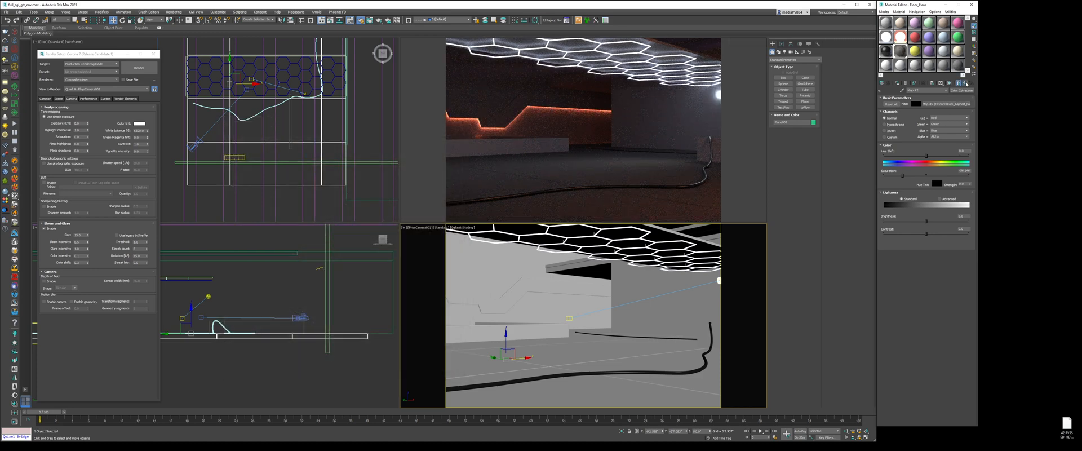
Return to the floor material's main level and assign a CoronaNormal map to its Bump slot
left_click(965, 84)
left_click(965, 84)
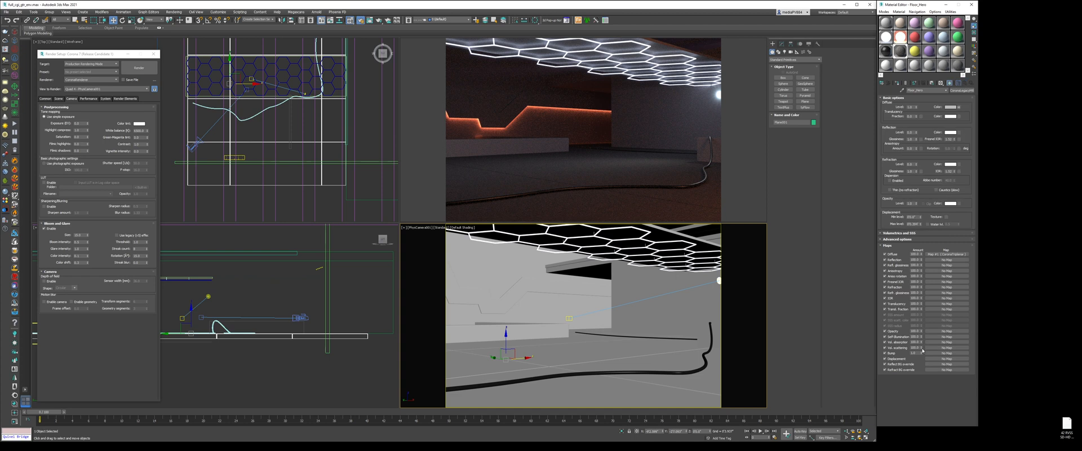
left_click(947, 353)
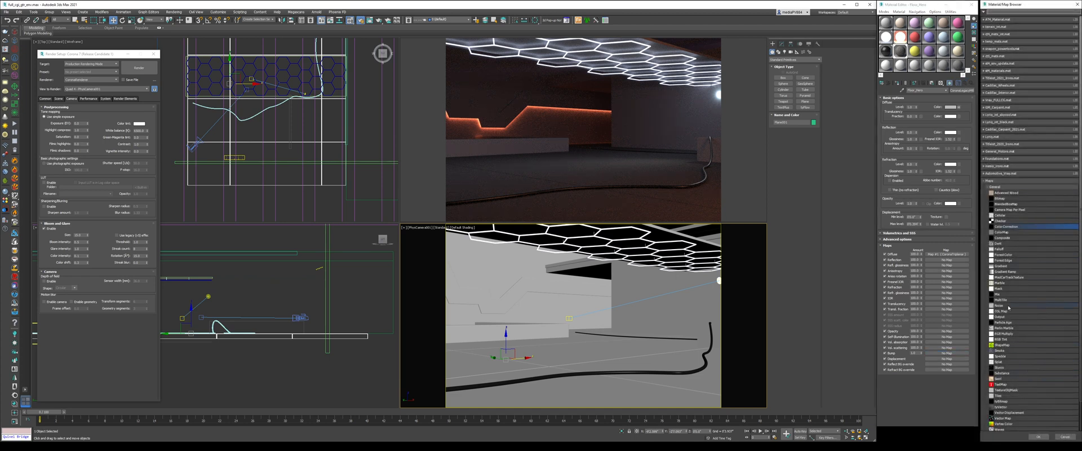
left_click(1004, 322)
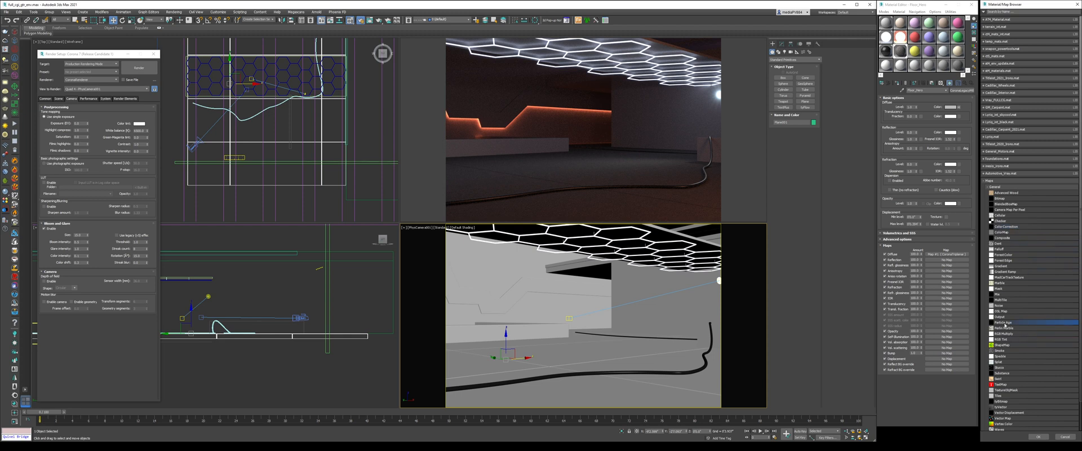
scroll(1015, 374, "down", 2)
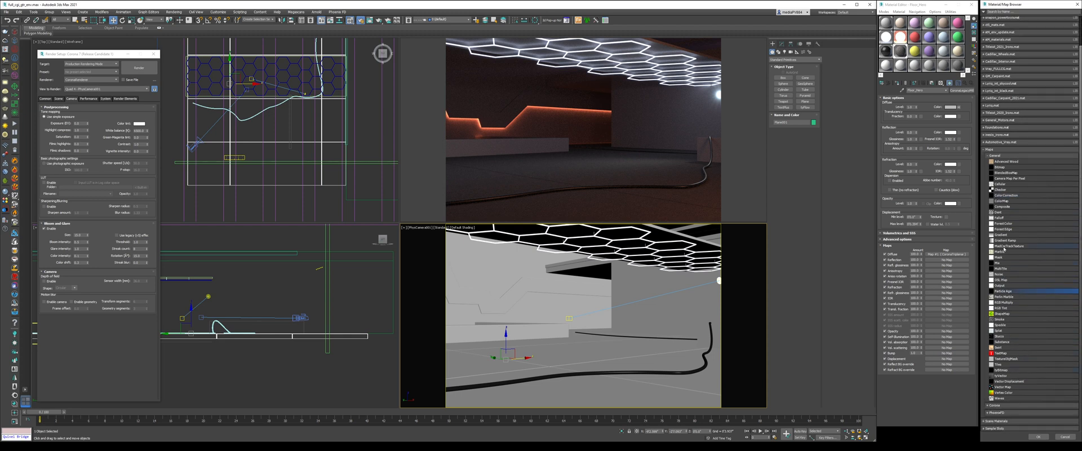
left_click(995, 155)
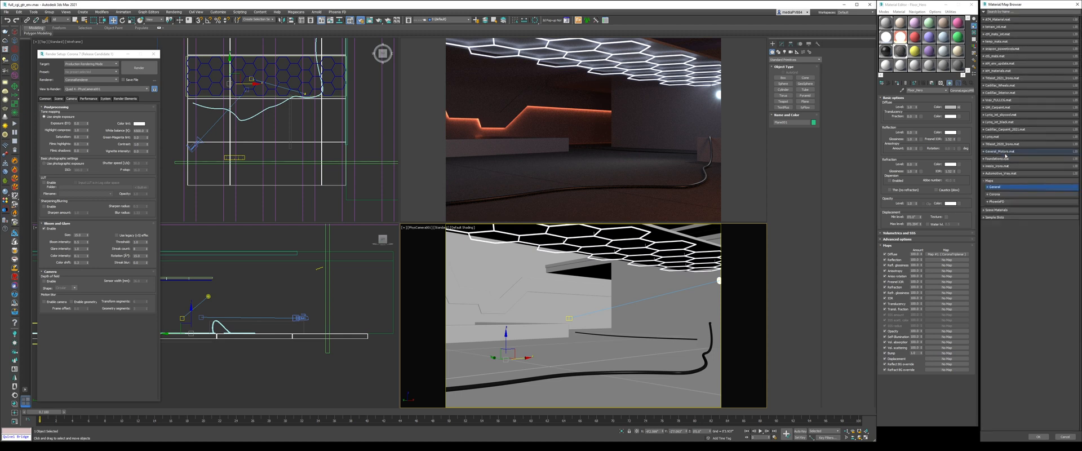
left_click(998, 195)
double_click(1019, 259)
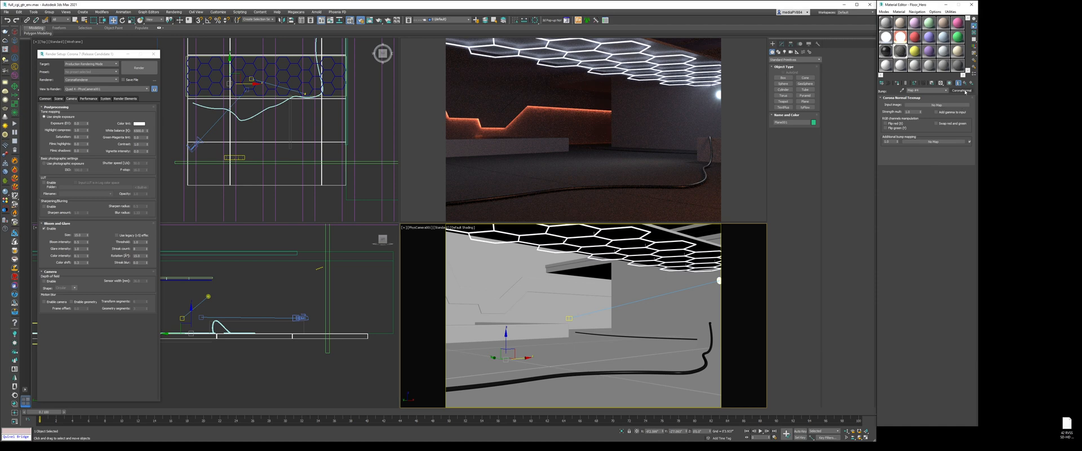
Load the asphalt base normal texture as a Bitmap into the CoronaNormal map's input image
left_click(963, 106)
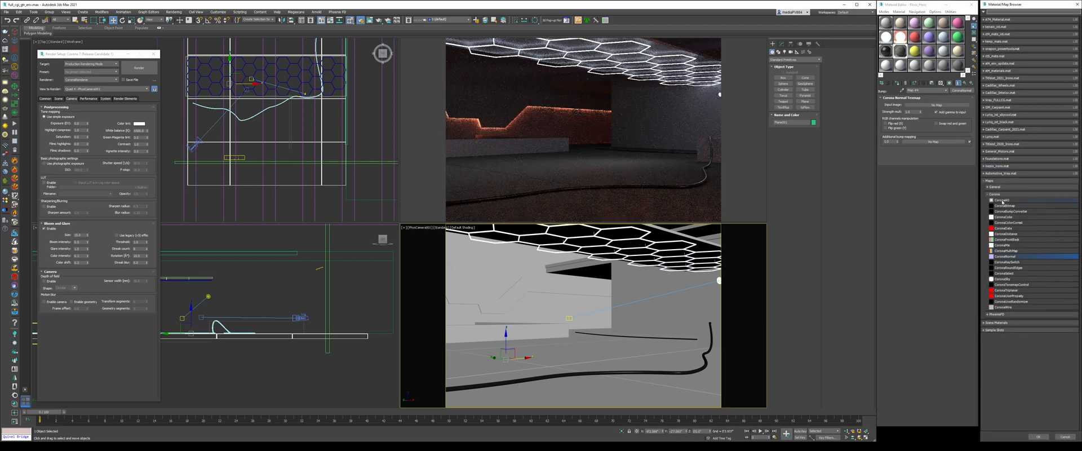
left_click(999, 194)
left_click(1000, 187)
double_click(1003, 199)
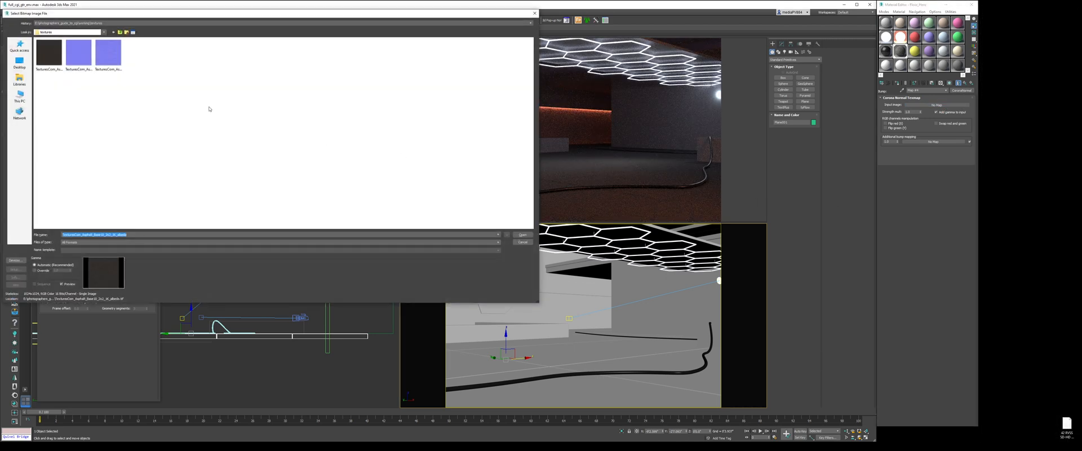
right_click(127, 94)
mouse_move(169, 97)
left_click(205, 97)
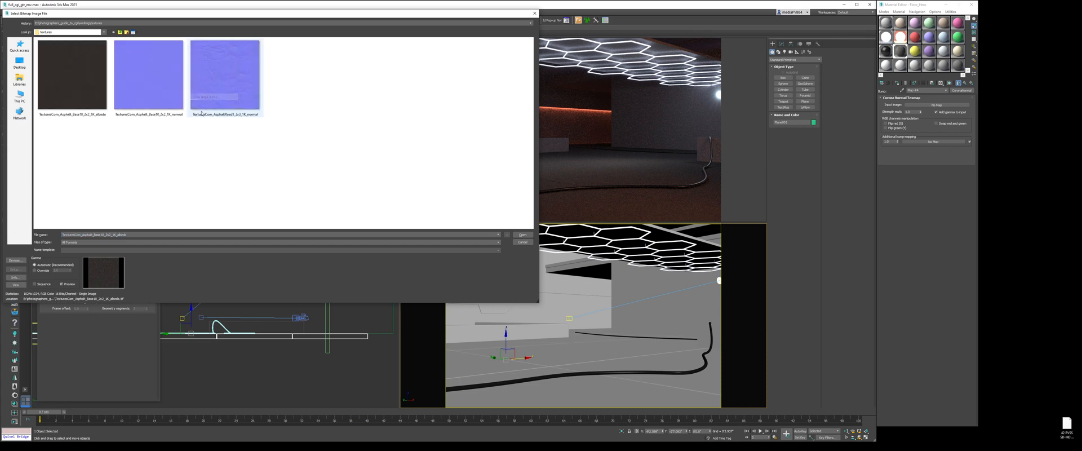
double_click(150, 78)
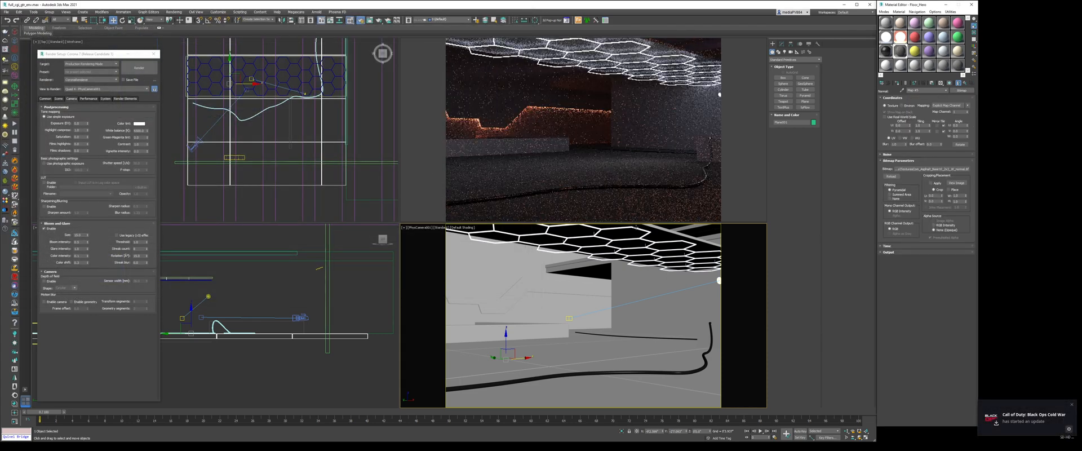
Lower the blur value of the asphalt normal bitmap
double_click(898, 144)
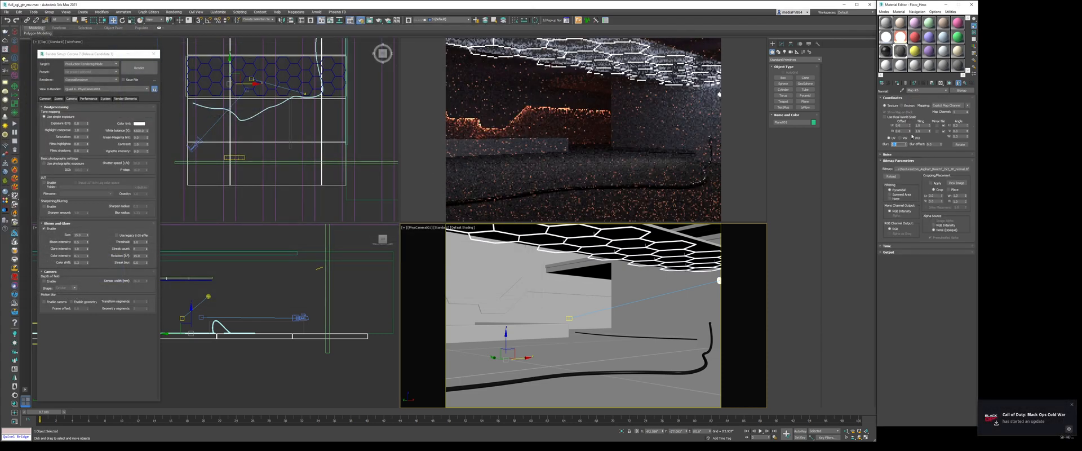
left_click(951, 83)
left_click(950, 83)
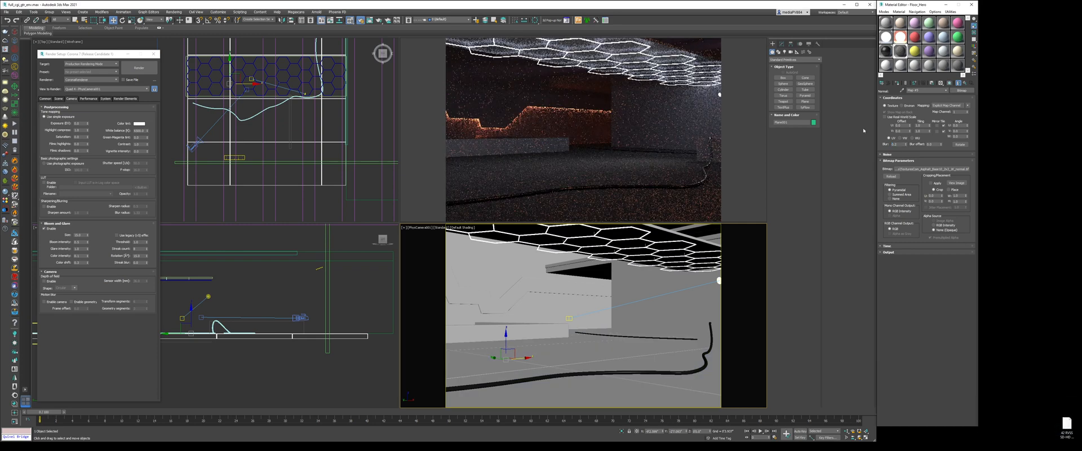
left_click(403, 229)
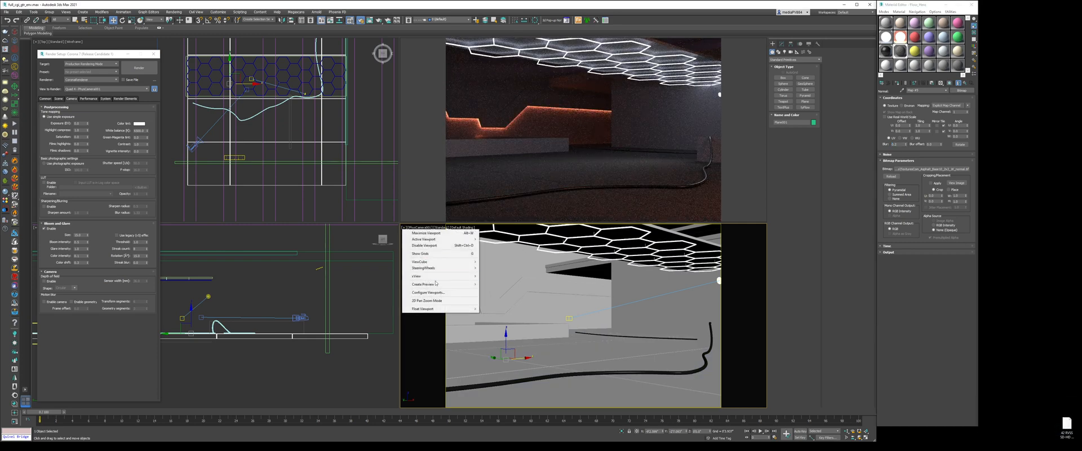
left_click(425, 293)
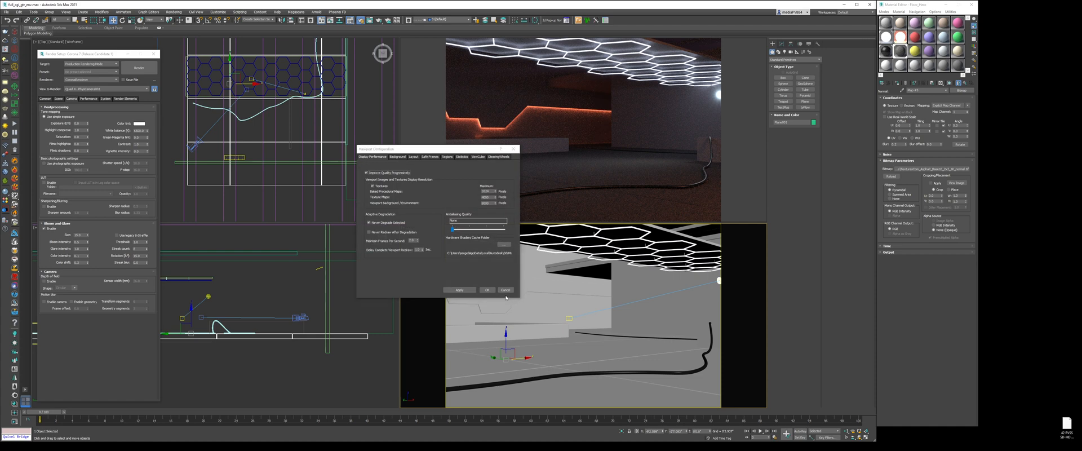
left_click(487, 289)
Wrap the asphalt normal bitmap in a Corona triplanar map, keeping the old map as a sub-map
left_click(407, 229)
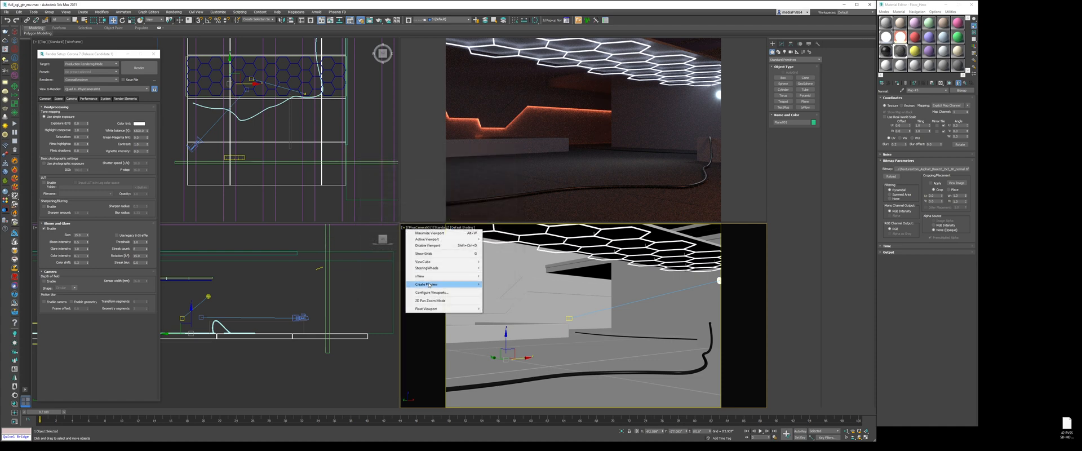
left_click(431, 306)
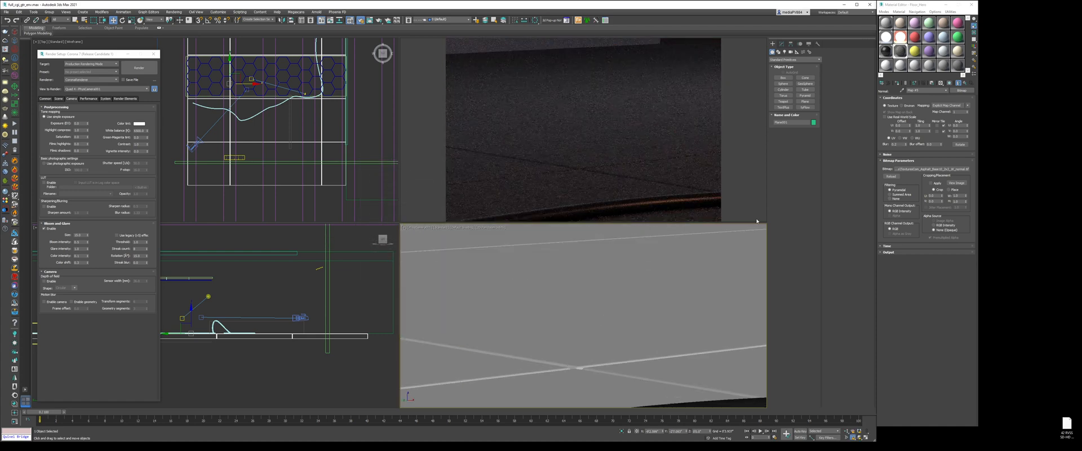
left_click(955, 83)
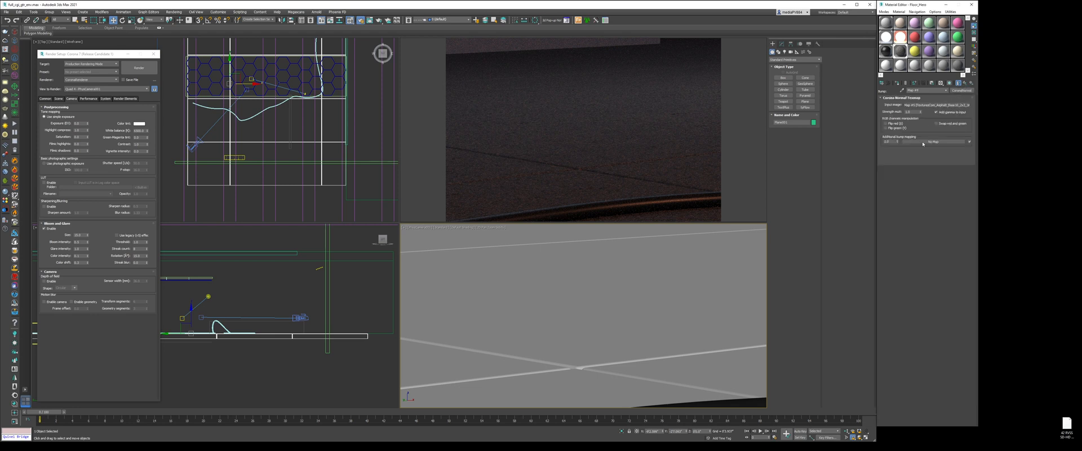
left_click(936, 104)
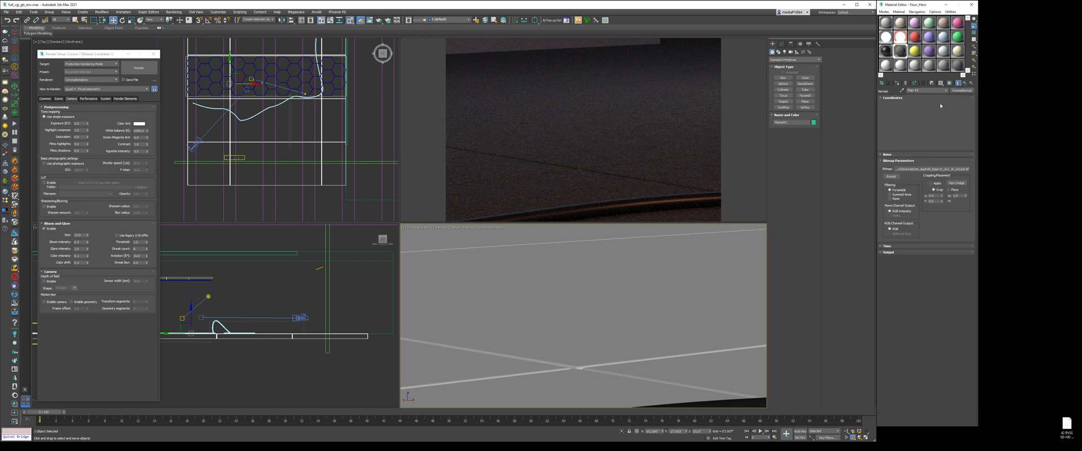
left_click(963, 91)
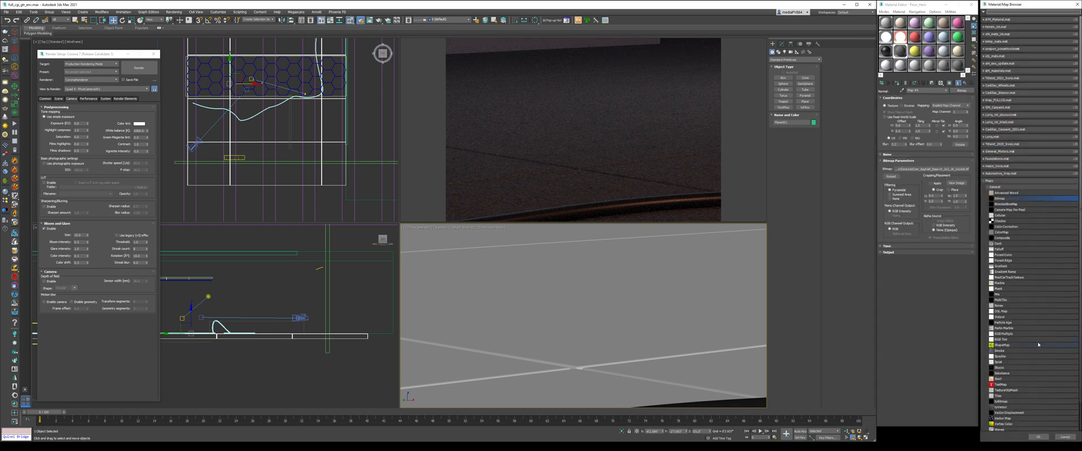
left_click(995, 156)
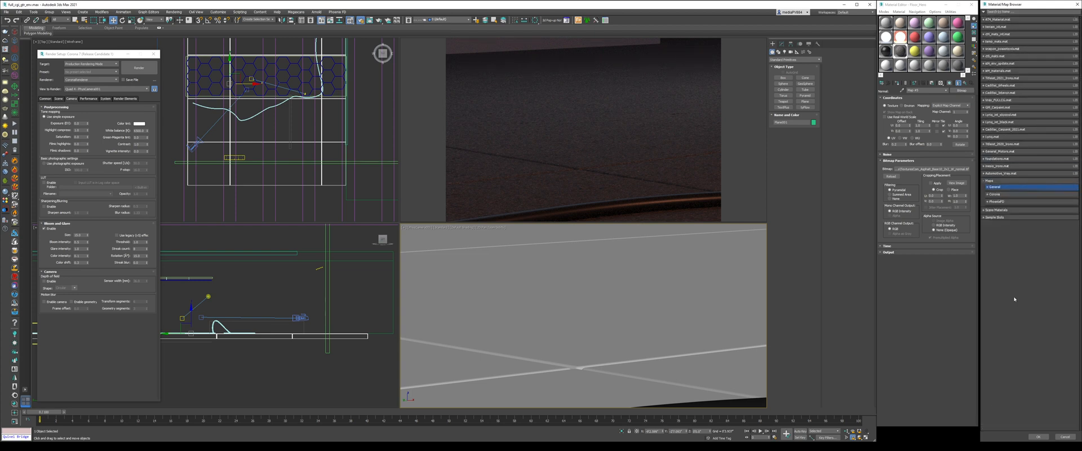
left_click(1007, 195)
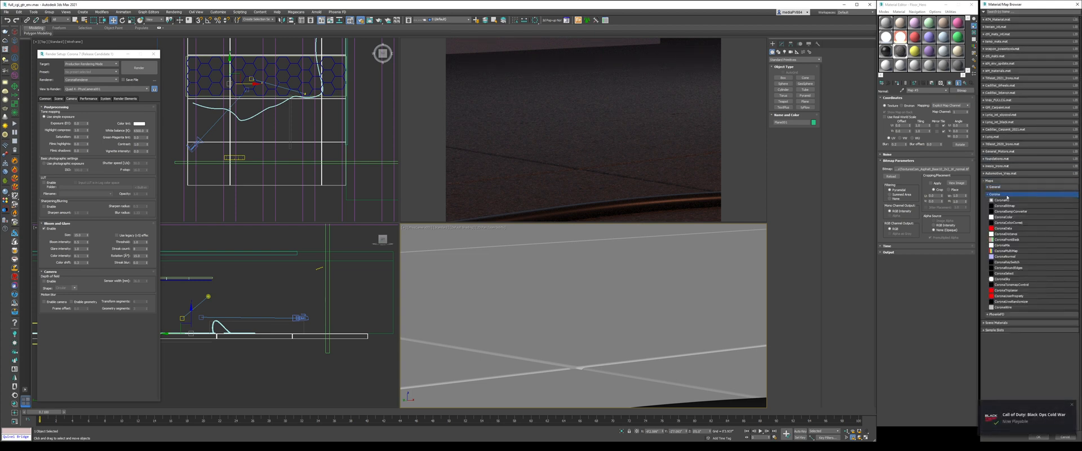
double_click(1019, 302)
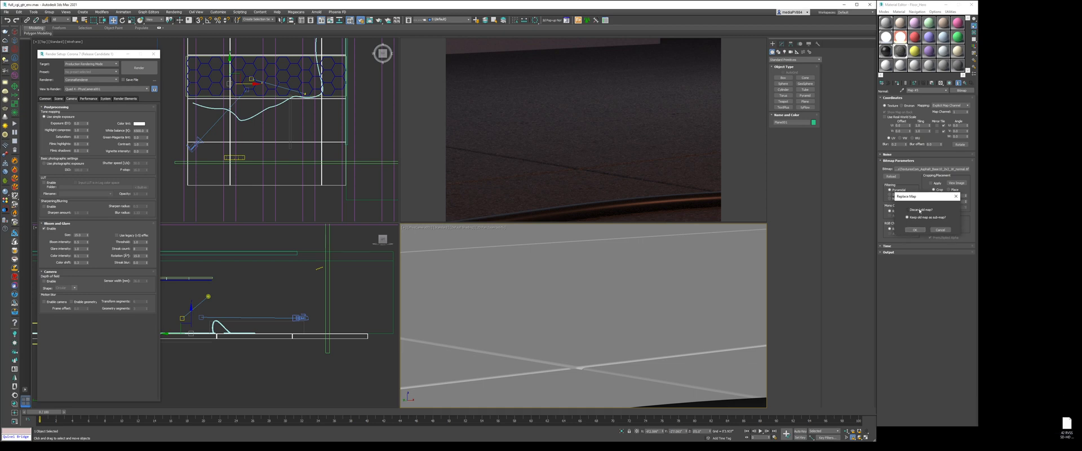
left_click(916, 229)
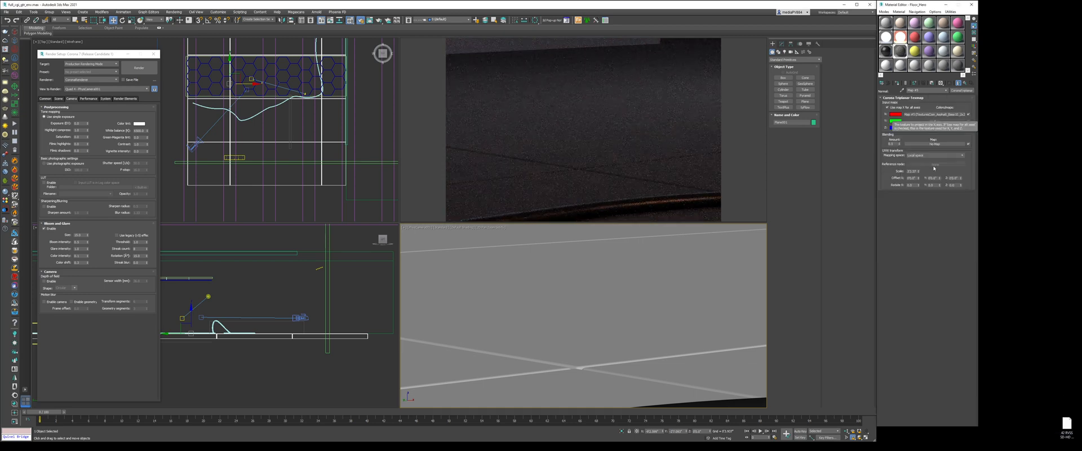
Set the asphalt normal triplanar map's mapping space to World space, adjust its scale, and return to the CoronaNormal level
left_click(916, 160)
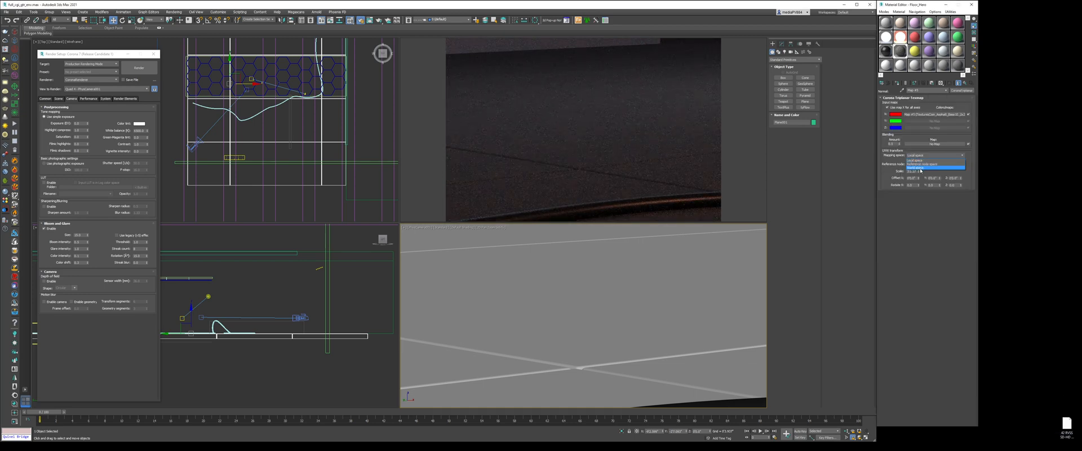
left_click(915, 170)
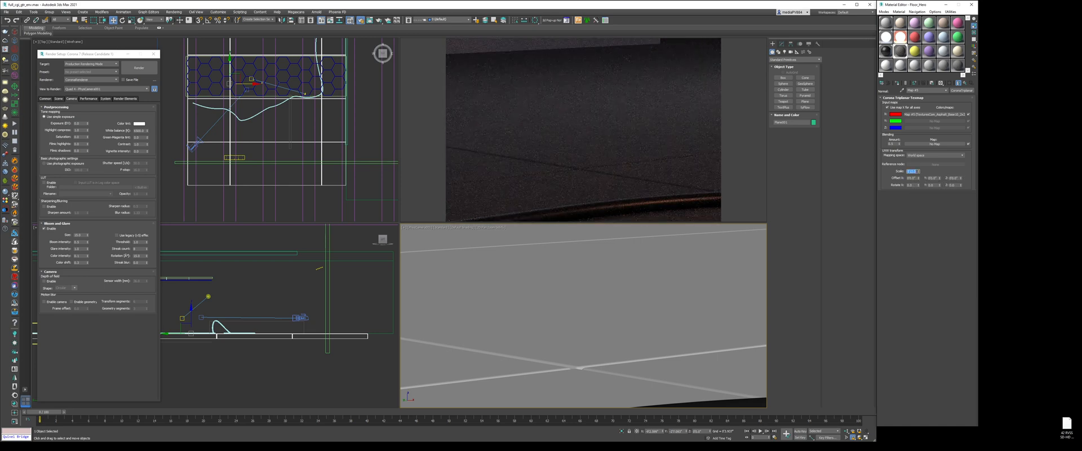
key("Return")
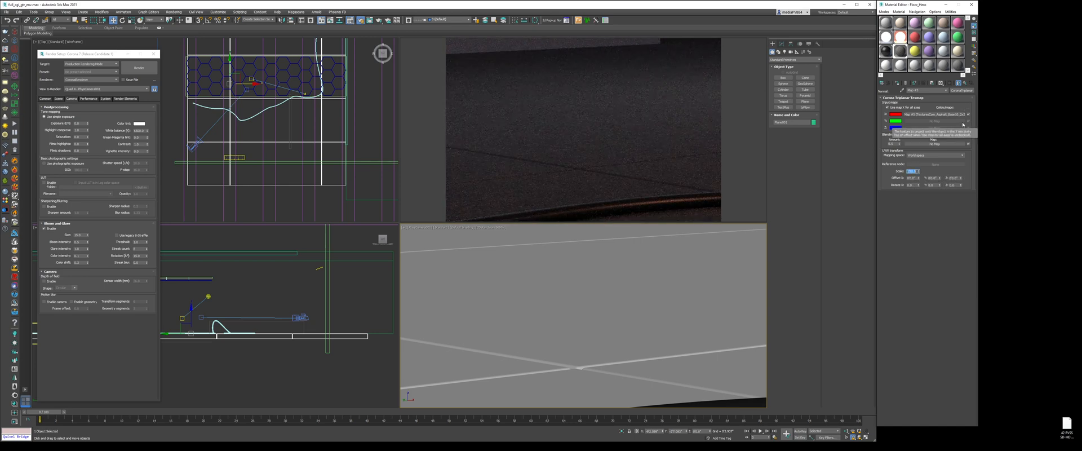
left_click(965, 83)
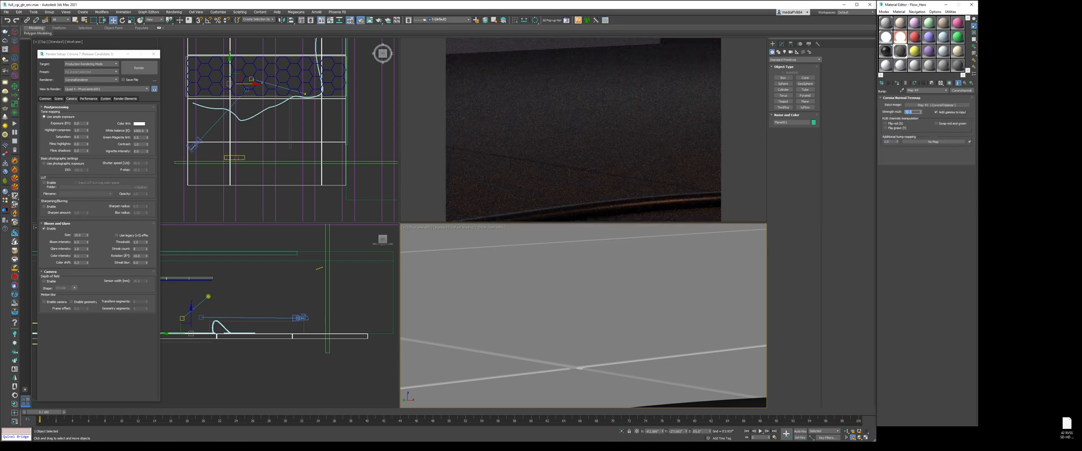
Select the targeted Corona light beside the curved cable and raise its intensity to 300
middle_click_drag(528, 298, 596, 223)
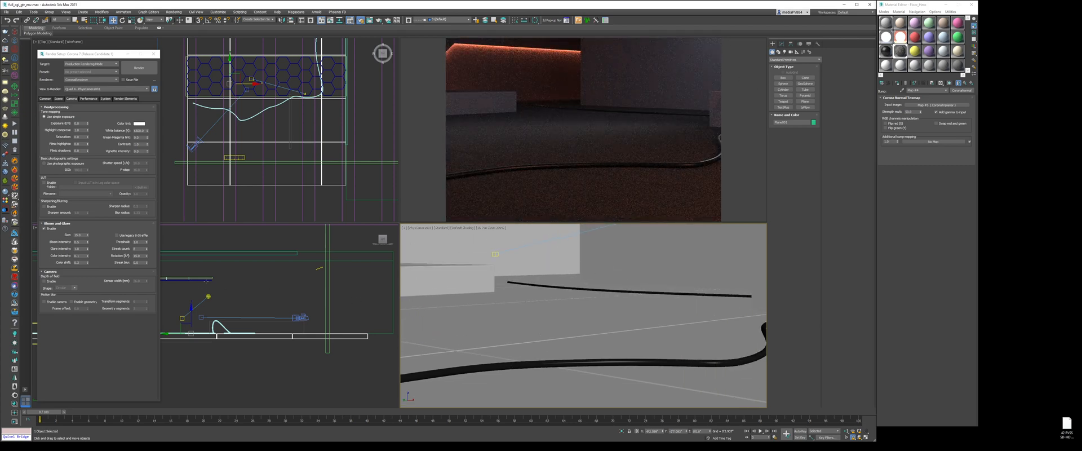
scroll(341, 133, "up", 5)
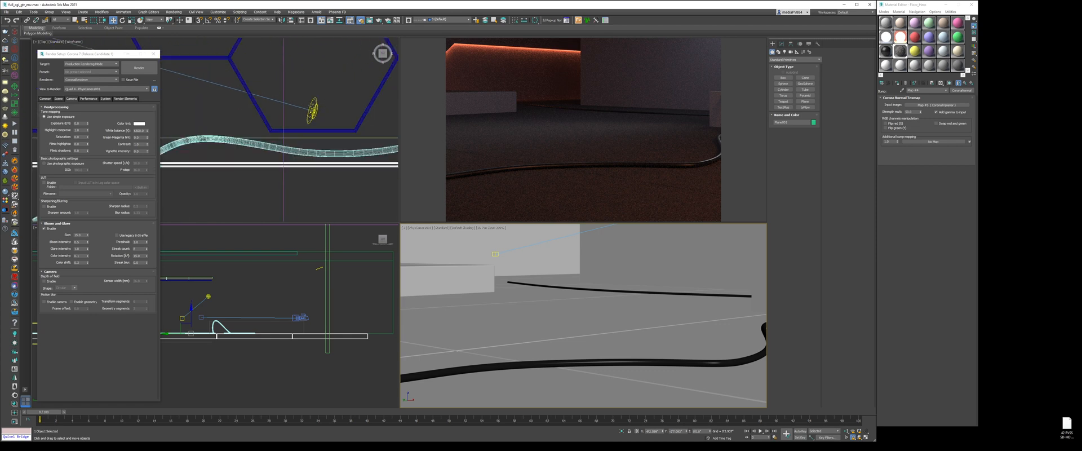
left_click(314, 111)
left_click(782, 43)
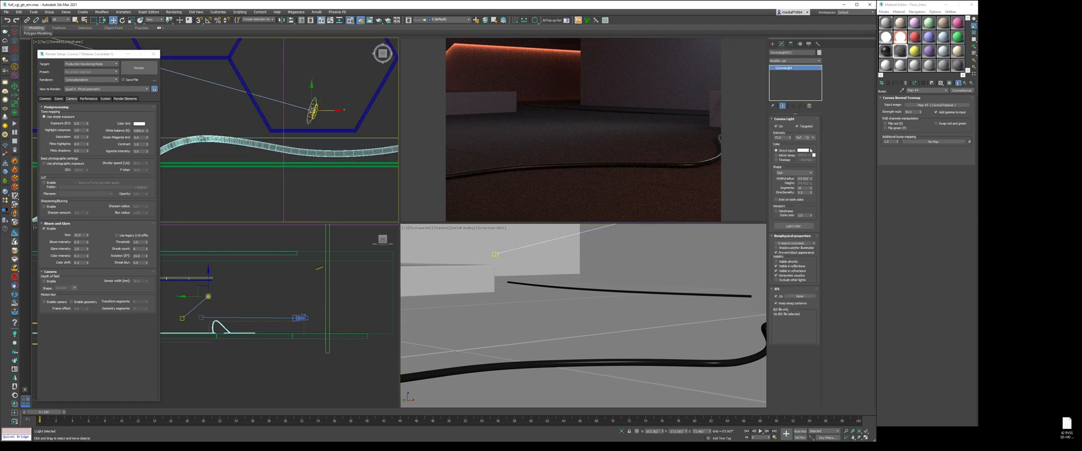
type("150")
key("Return")
type("300")
key("Return")
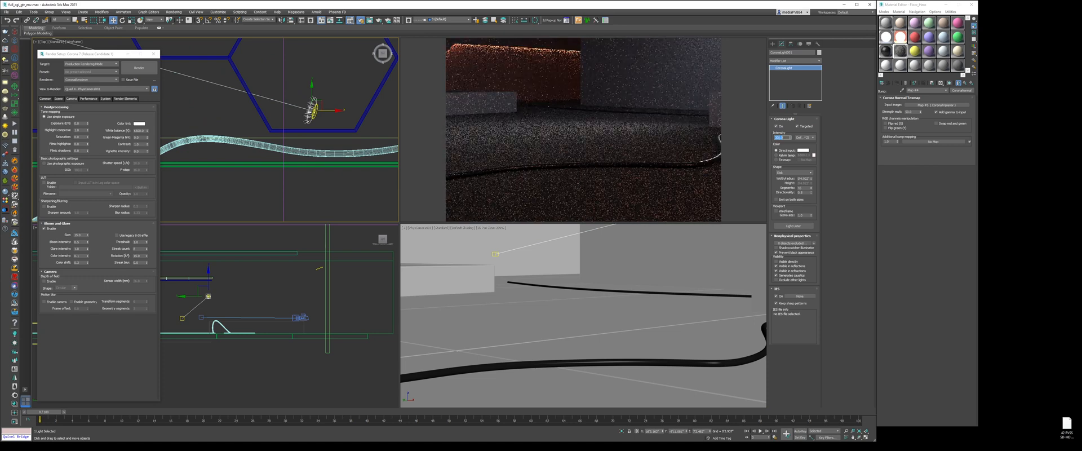
Inspect the floor surface up close and adjust the CoronaNormal map's strength multiplier
middle_click_drag(517, 281, 609, 285)
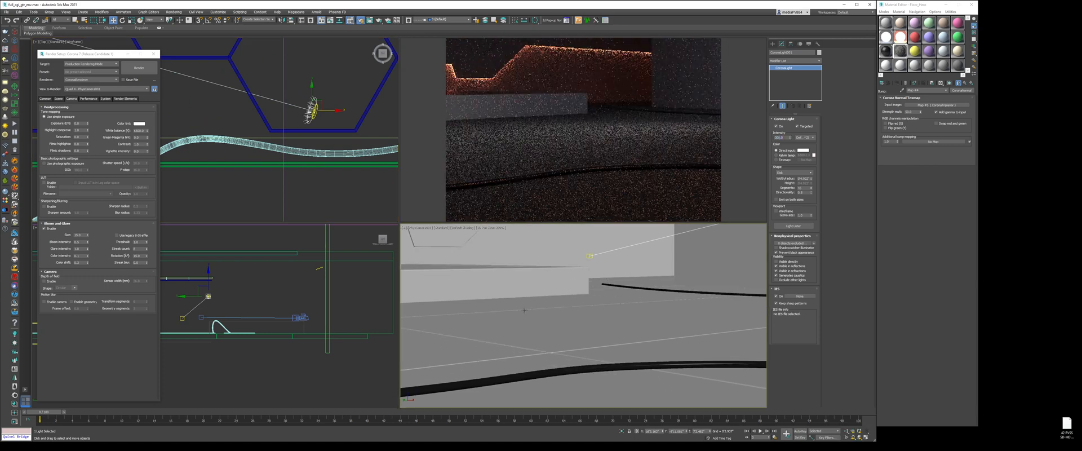
scroll(558, 323, "up", 3)
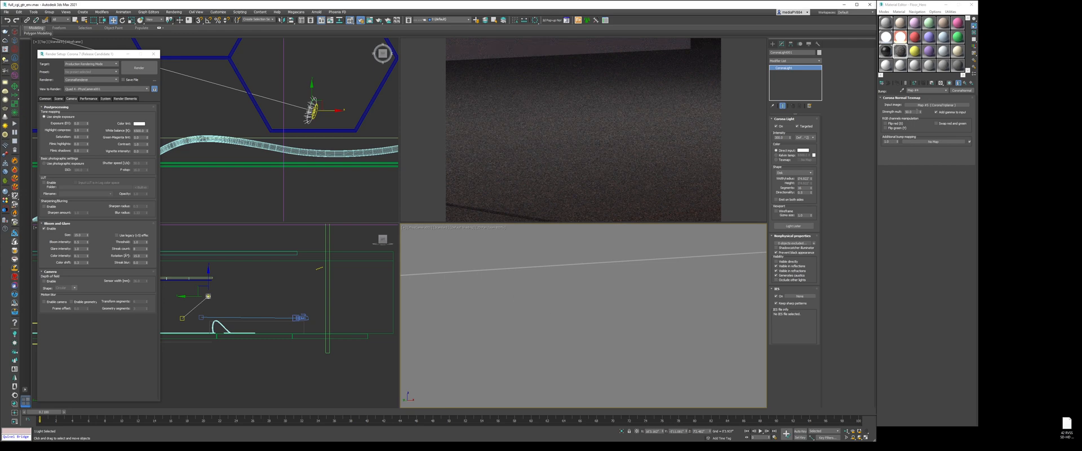
double_click(917, 112)
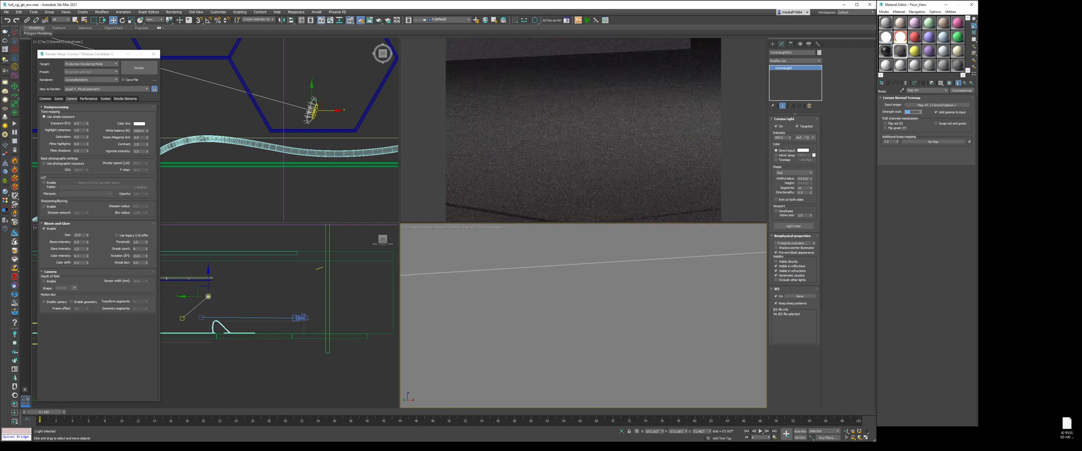
Review the asphalt normal bitmap's settings and set the scale of its triplanar map to 2
left_click(937, 105)
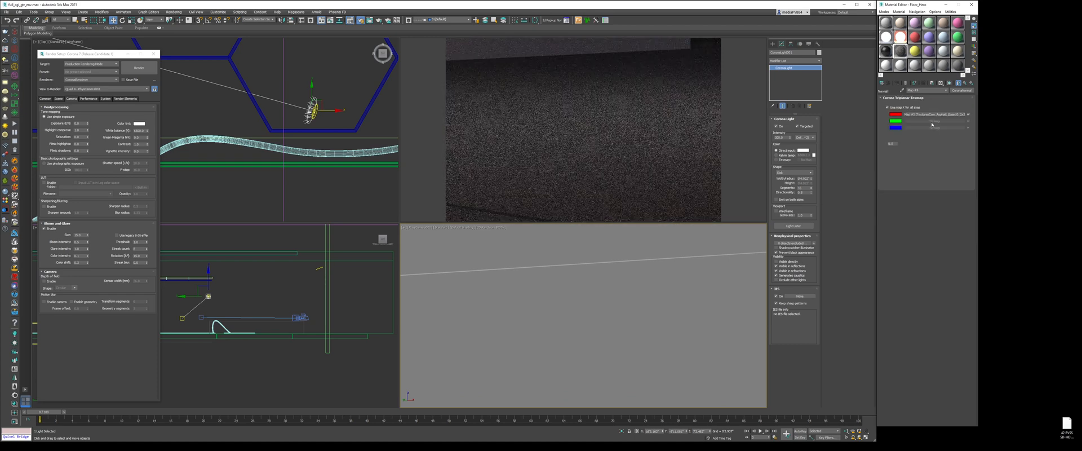
left_click(932, 114)
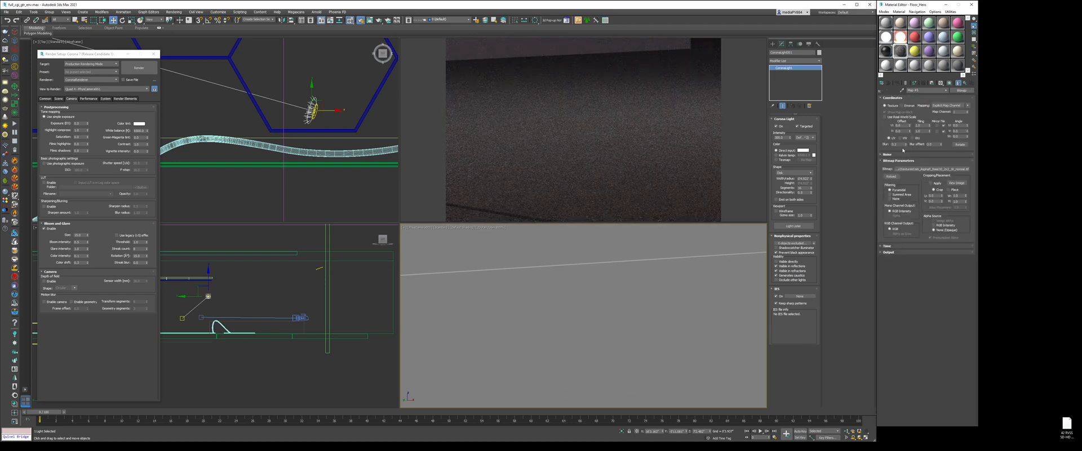
left_click(966, 83)
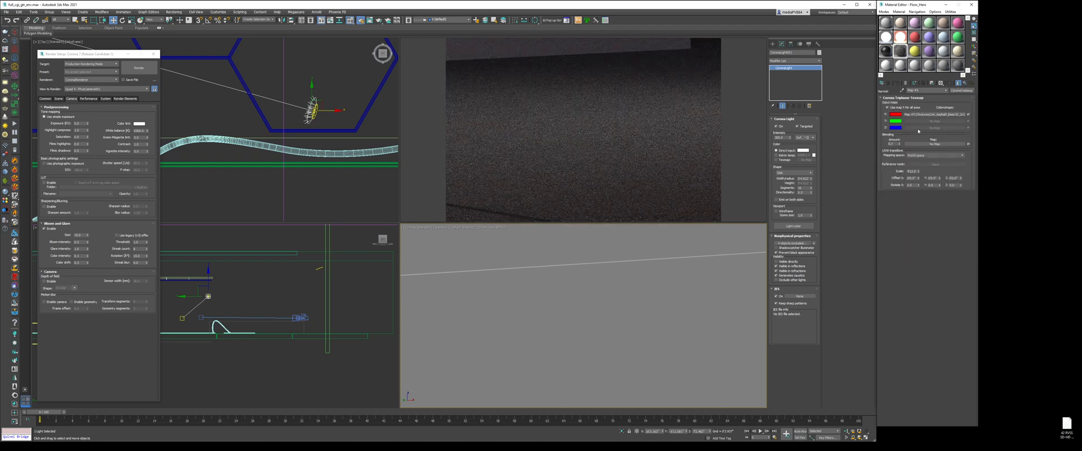
double_click(913, 170)
type("2")
key("Return")
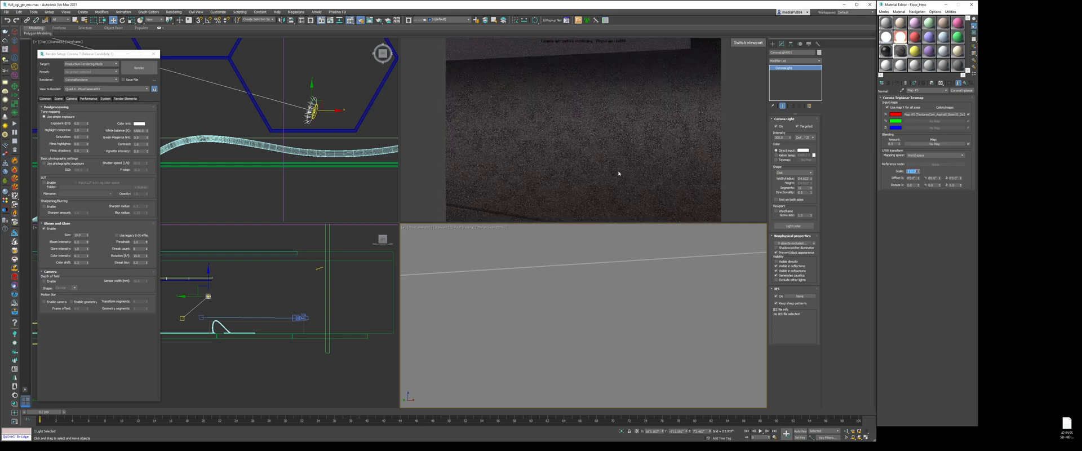
Switch back to the camera view and set the floor material's reflection color to white
left_click(490, 228)
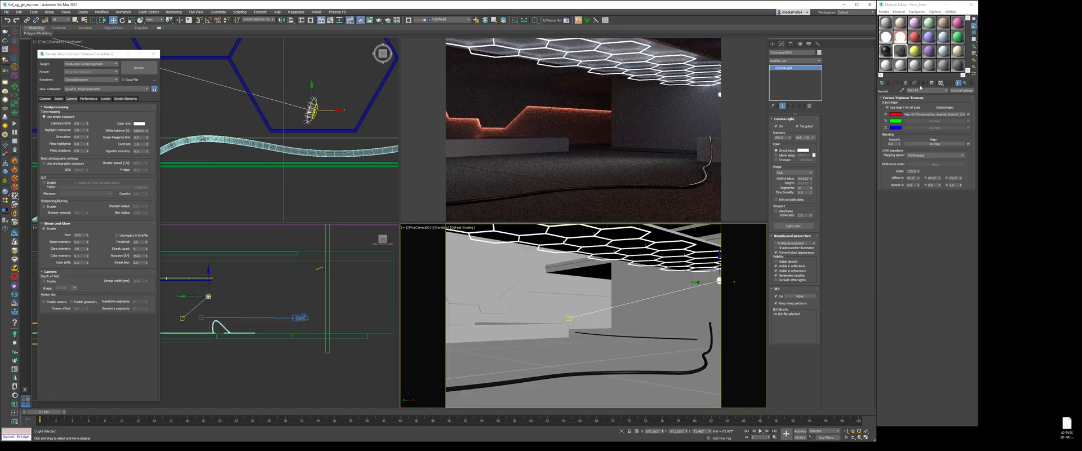
left_click(965, 84)
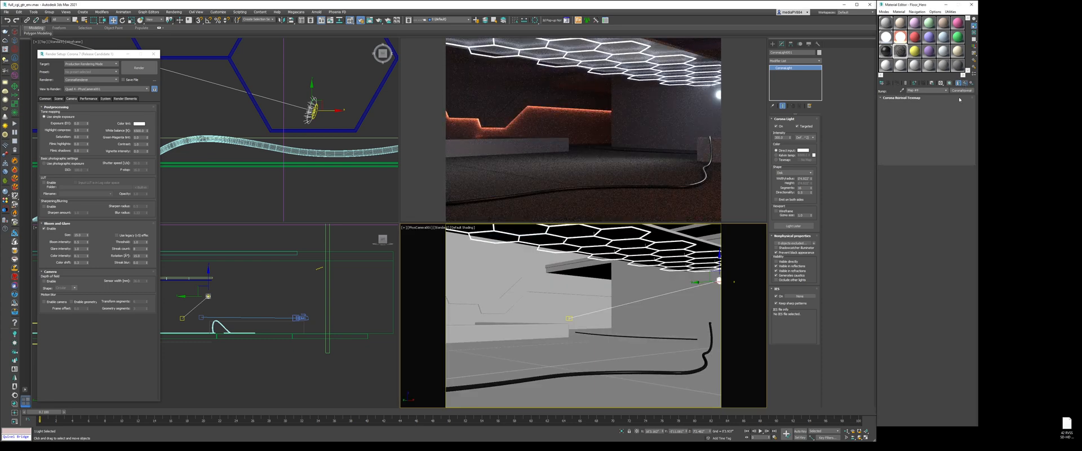
left_click(950, 133)
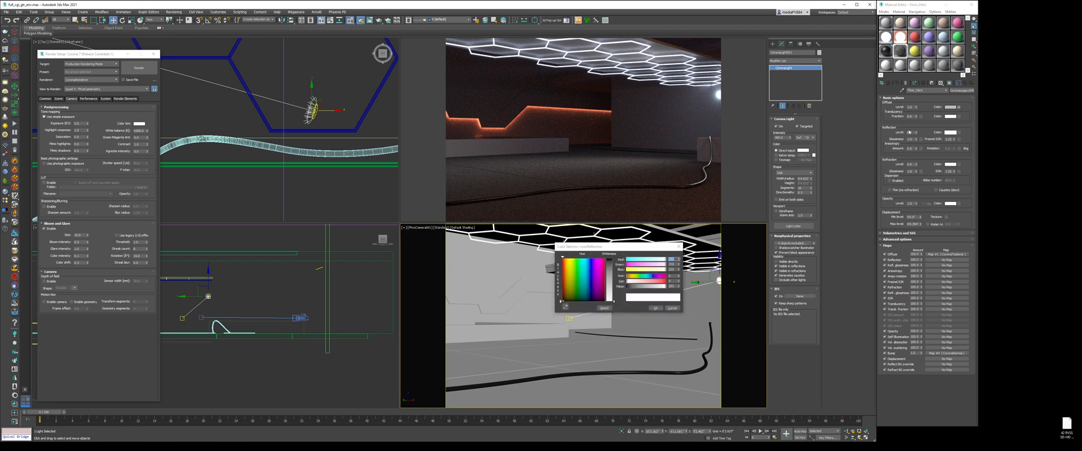
left_click(654, 308)
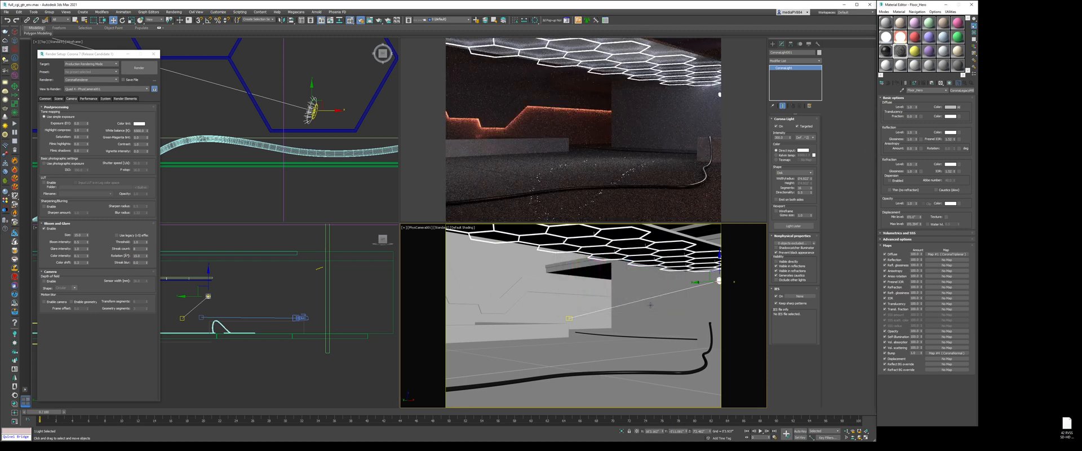
Examine the floor seams in a close perspective view and retune the strength multiplier of the bump's CoronaNormal map
left_click(409, 228)
left_click(434, 299)
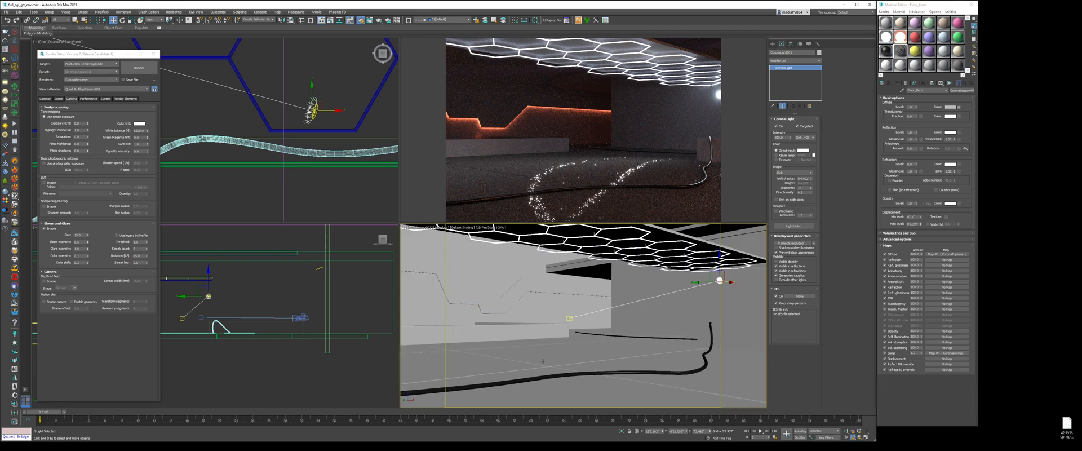
scroll(543, 362, "up", 8)
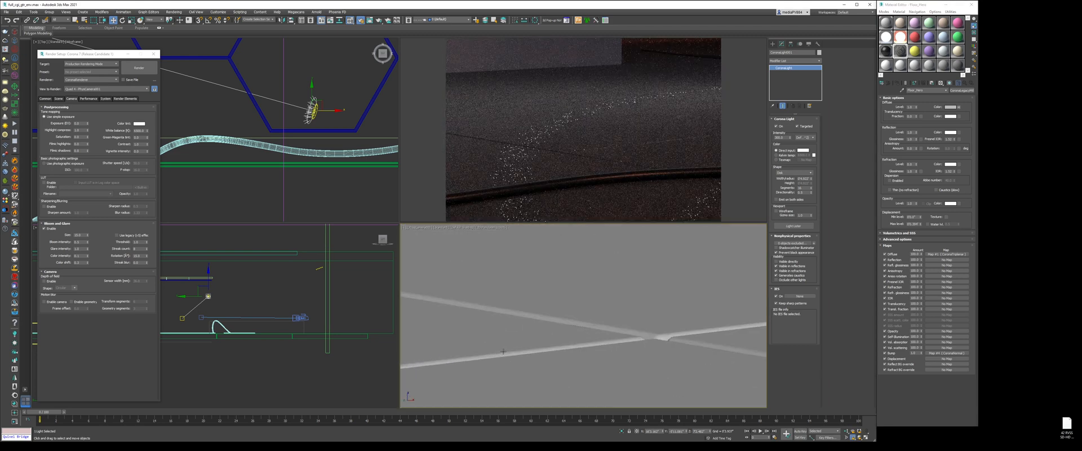
scroll(504, 351, "up", 4)
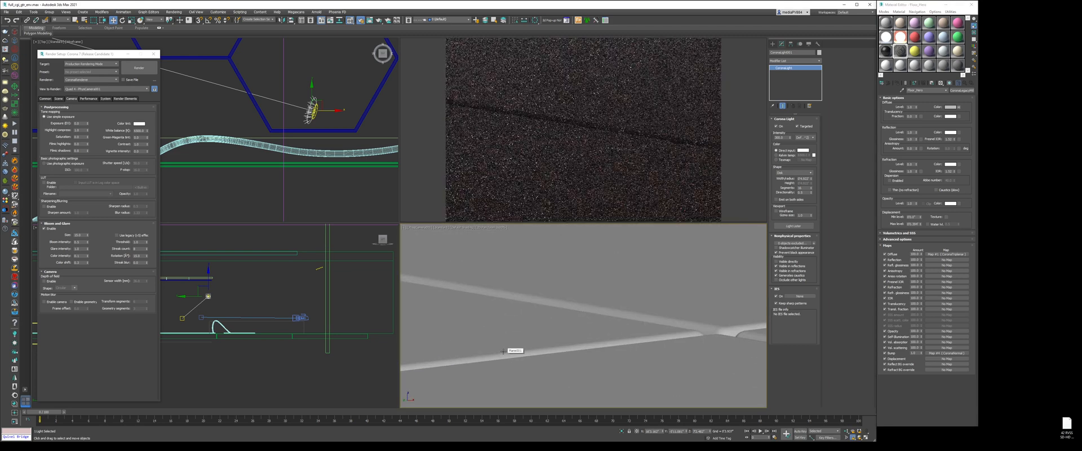
left_click(941, 354)
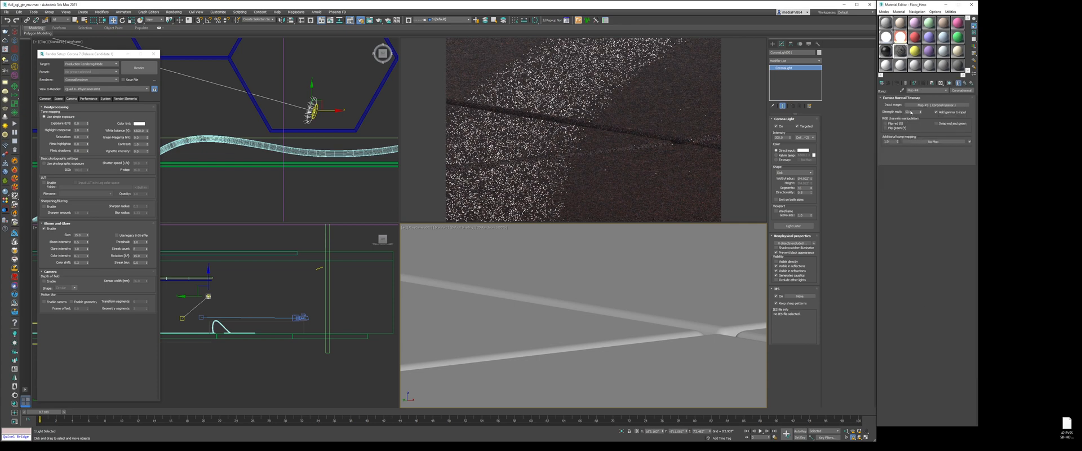
double_click(908, 112)
Readjust the normal triplanar map's scale, then return to the floor material's main level and the camera view
left_click(930, 106)
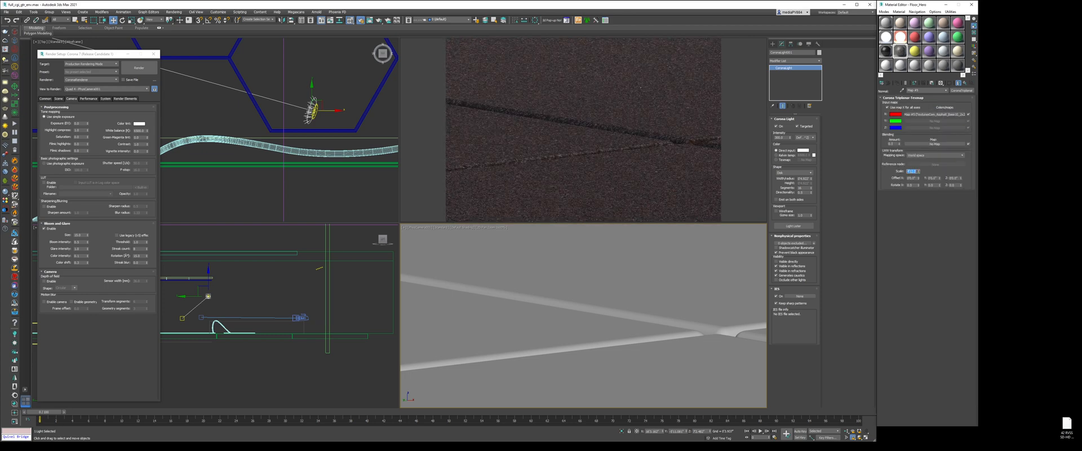
left_click(965, 83)
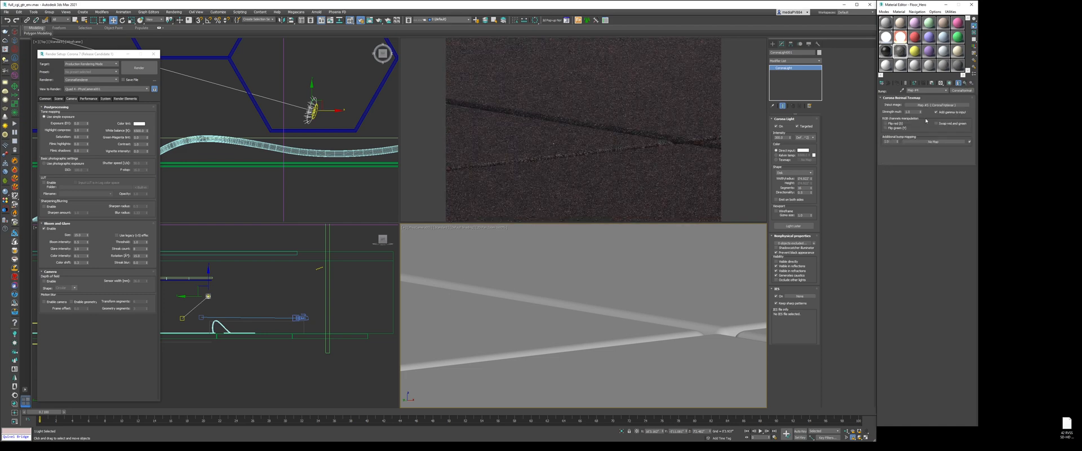
left_click(966, 83)
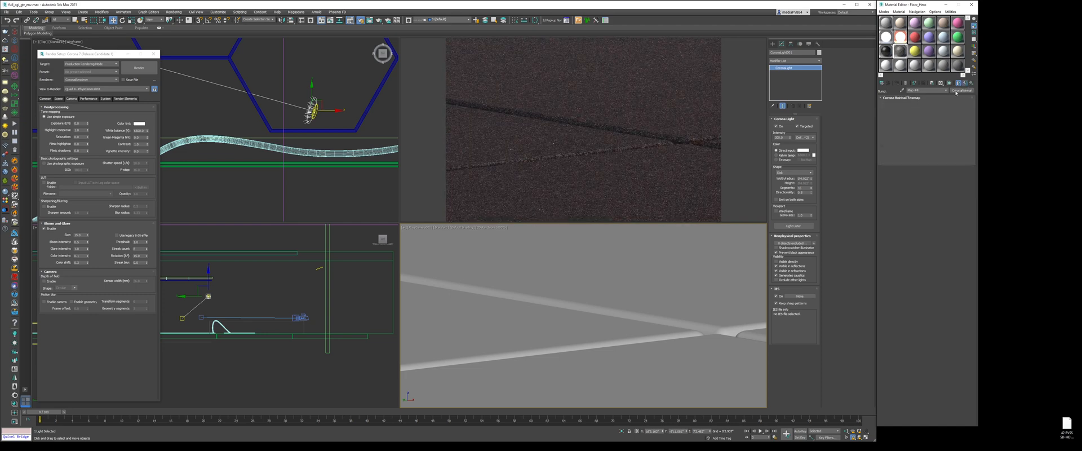
left_click(489, 227)
left_click(493, 233)
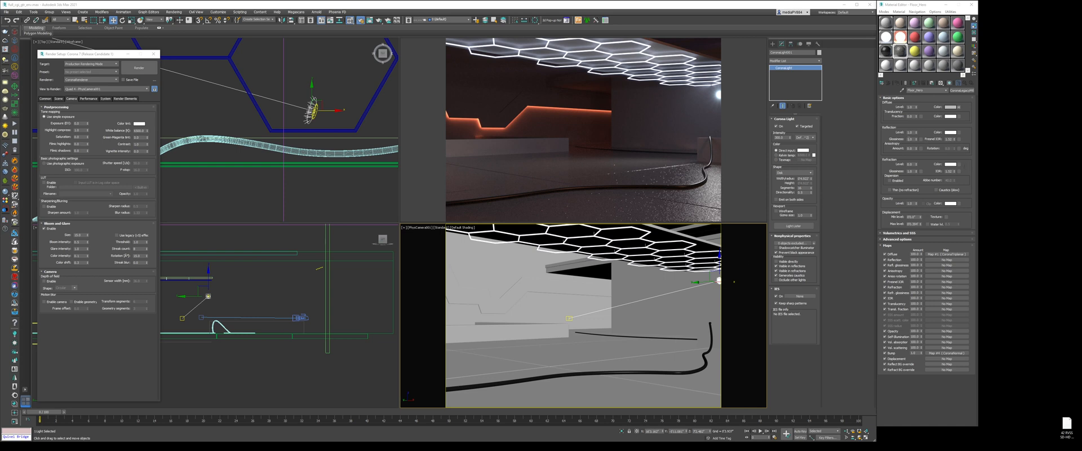
Assign a Corona triplanar map to the floor's reflection glossiness and load the plain dirt map texture into it as a Bitmap
left_click(921, 140)
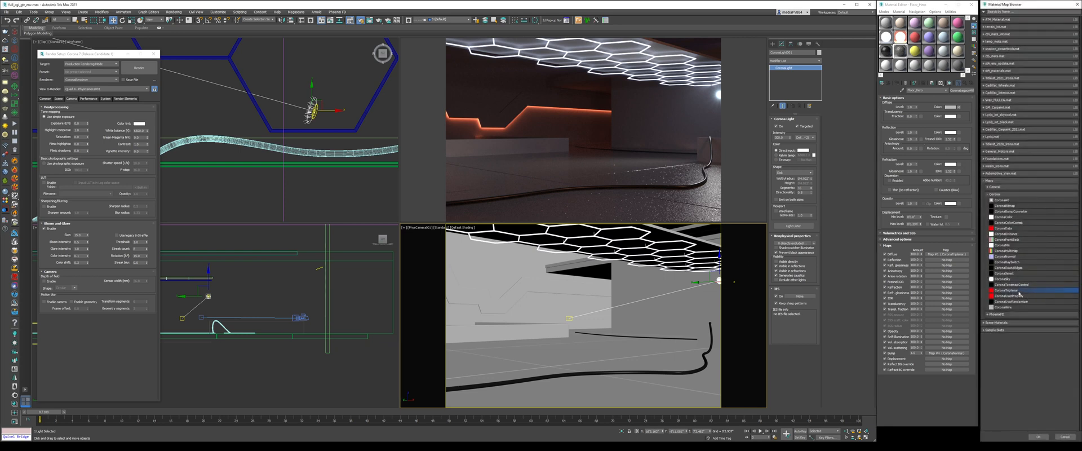
double_click(1026, 295)
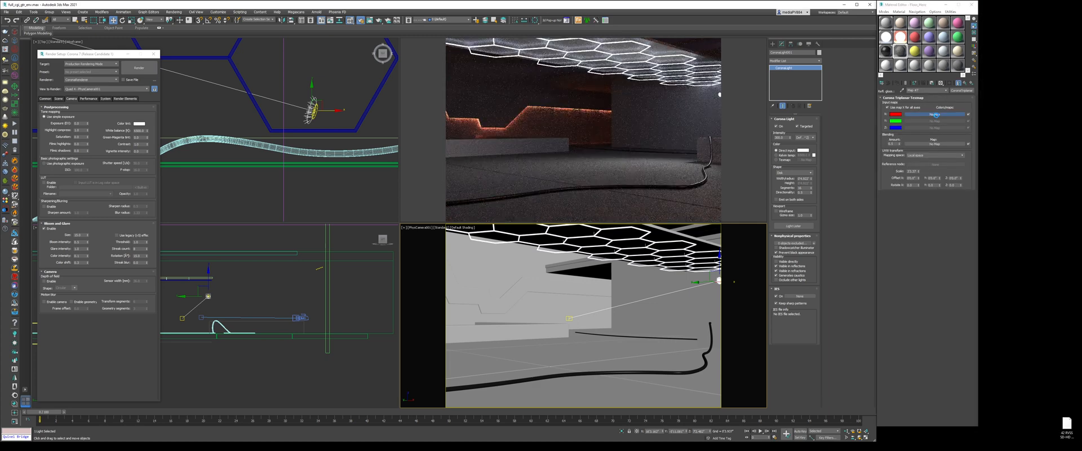
left_click(935, 114)
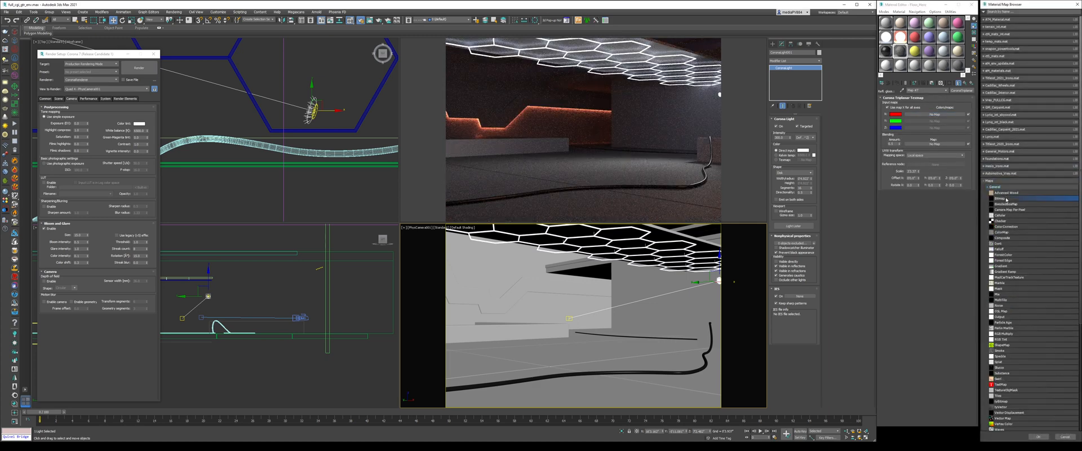
double_click(1005, 206)
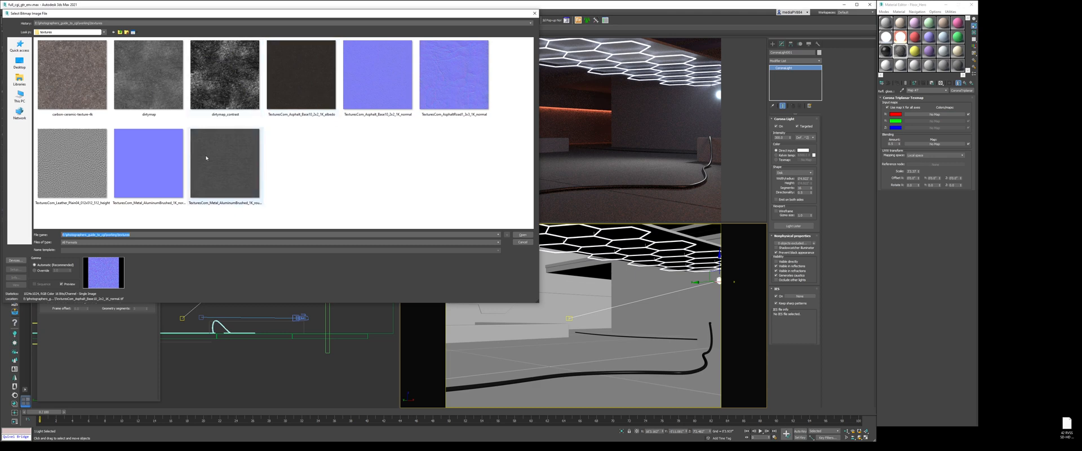
left_click(278, 145)
double_click(148, 74)
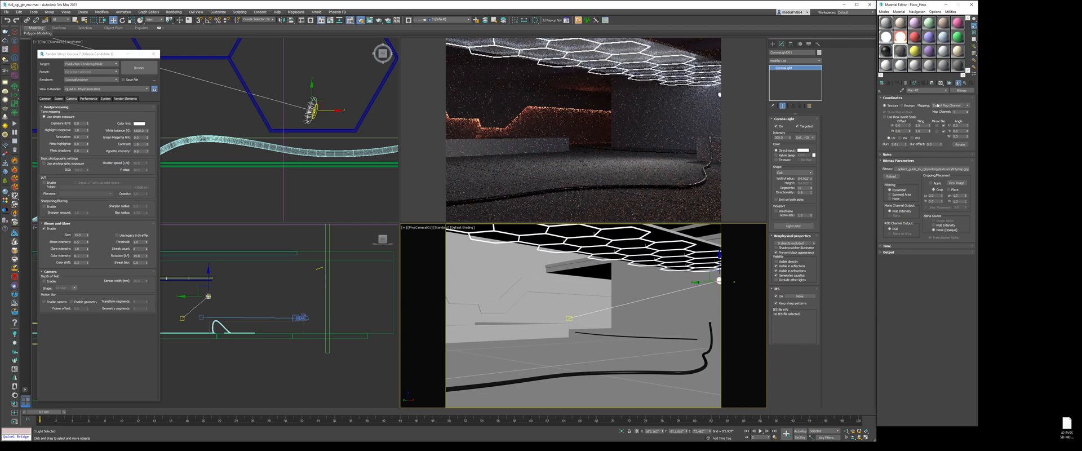
Set the glossiness triplanar map's mapping space to World space and its scale to 150
left_click(966, 83)
left_click(927, 155)
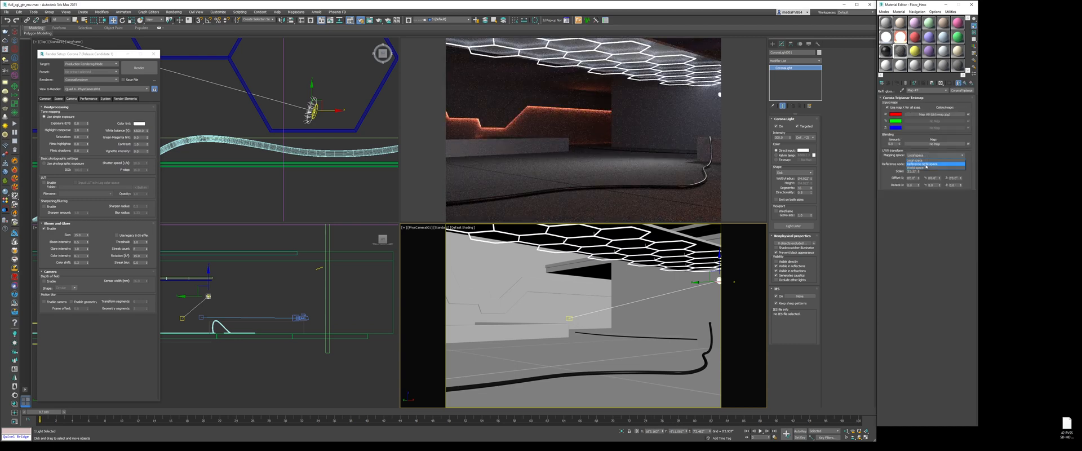
left_click(925, 164)
double_click(911, 171)
type("10")
key("Return")
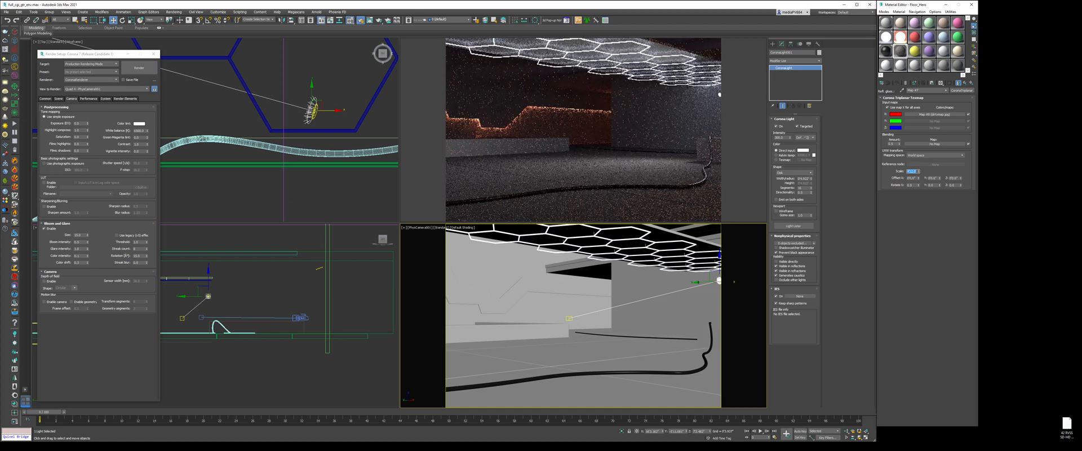
type("150")
key("Return")
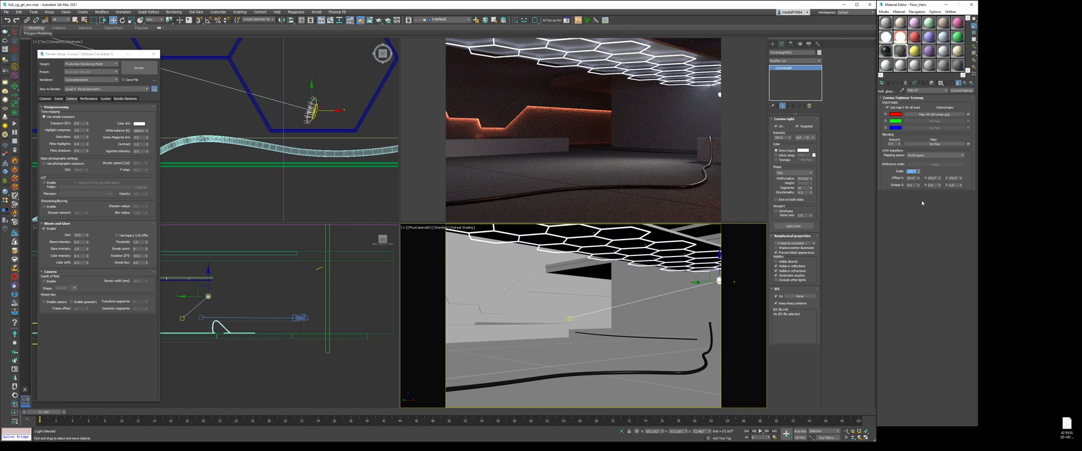
Switch the glossiness bitmap to dirtmap_contrast.jpg, set its triplanar scale to 5', and return to the floor material's main level
left_click(950, 115)
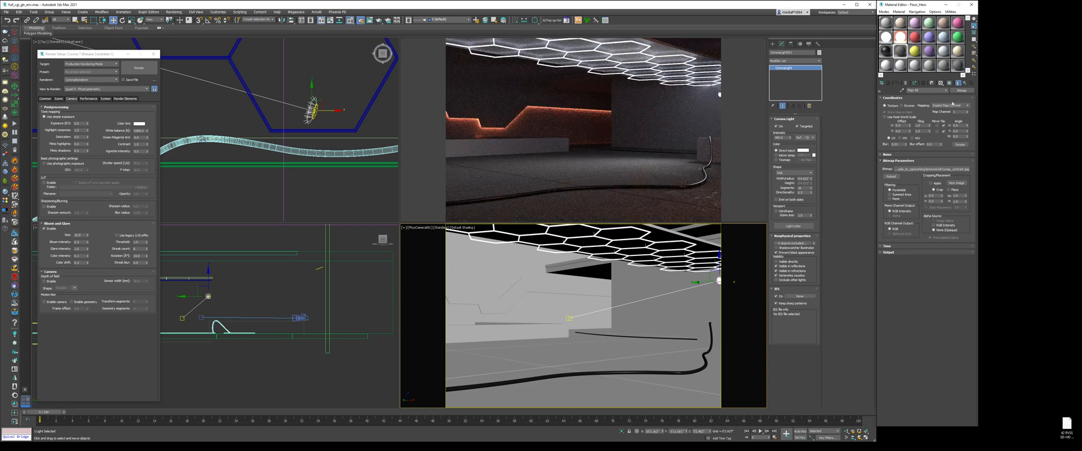
left_click(965, 83)
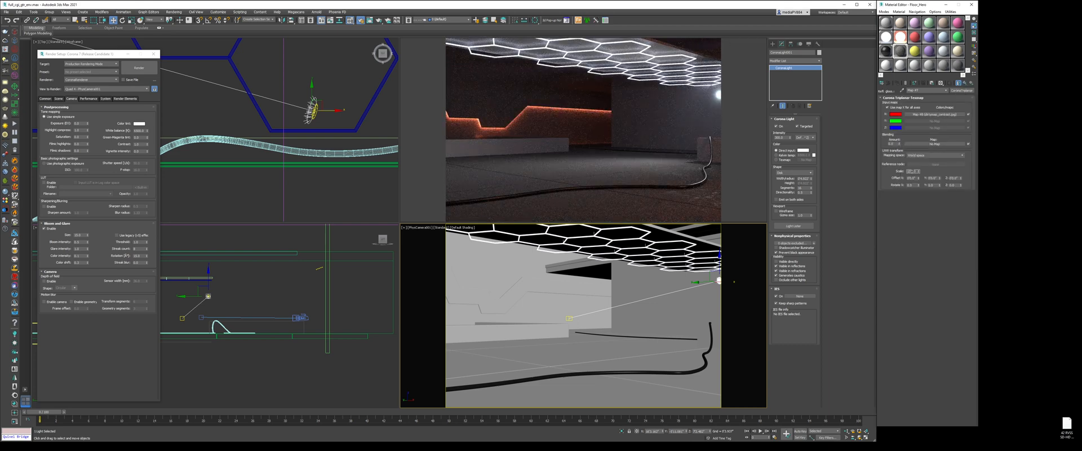
double_click(912, 171)
type("5'")
key("Return")
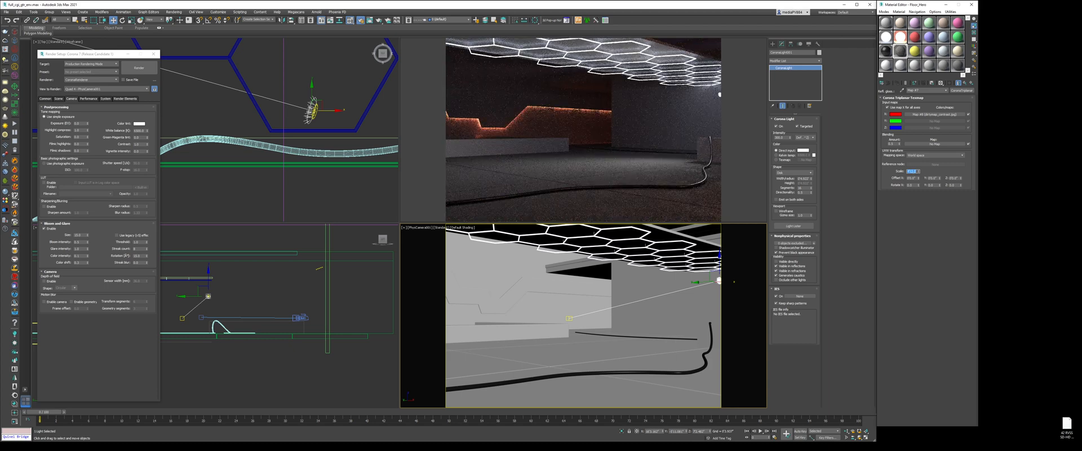
left_click(965, 85)
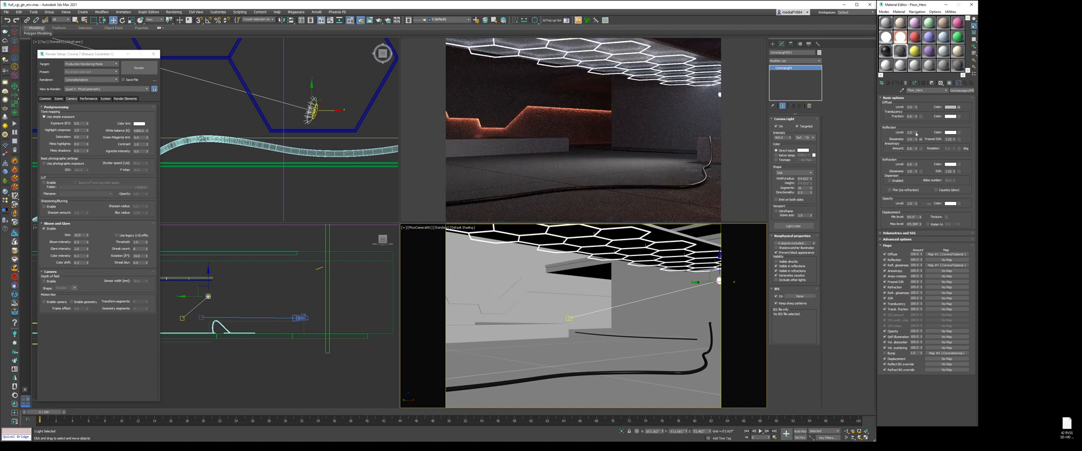
Set the floor material's reflection Fresnel IOR to 3
double_click(951, 140)
type("3")
key("Return")
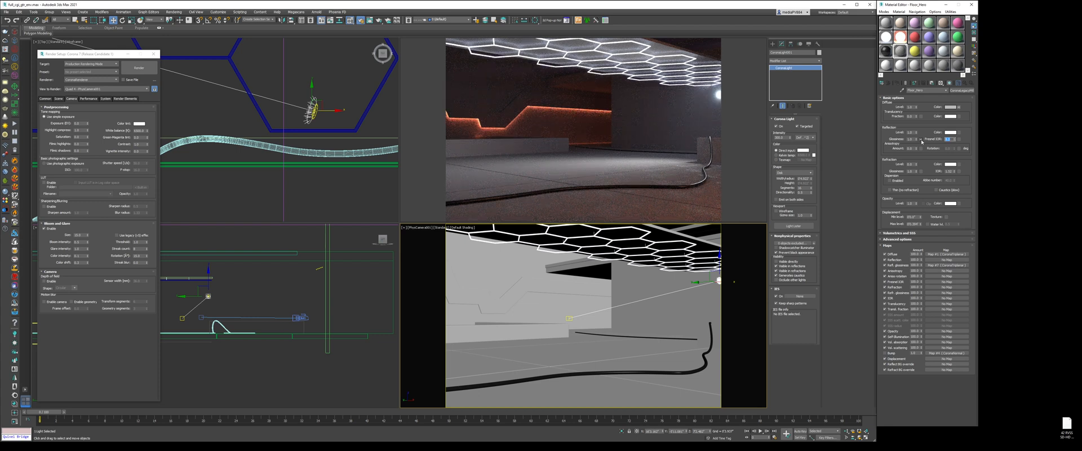
Set the scale of the glossiness triplanar map to 3 and return to the floor material's main level
left_click(922, 140)
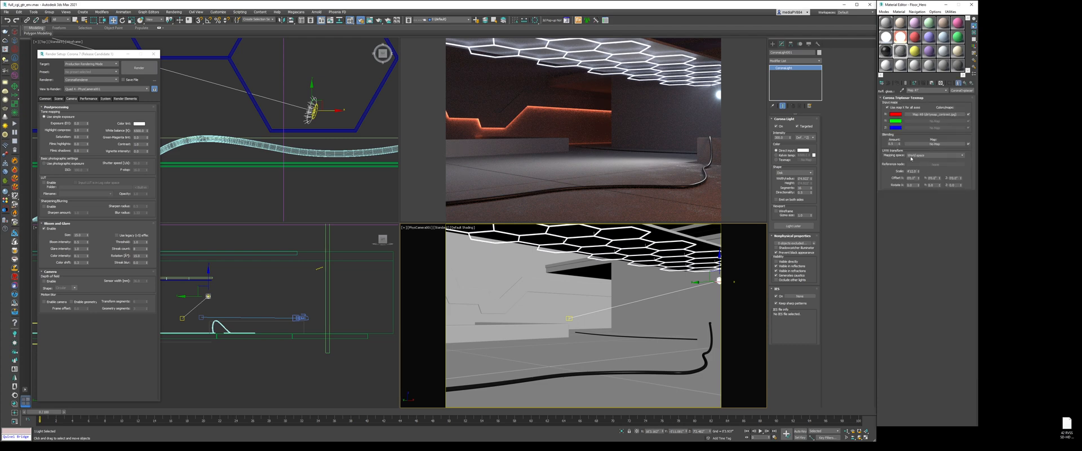
double_click(911, 170)
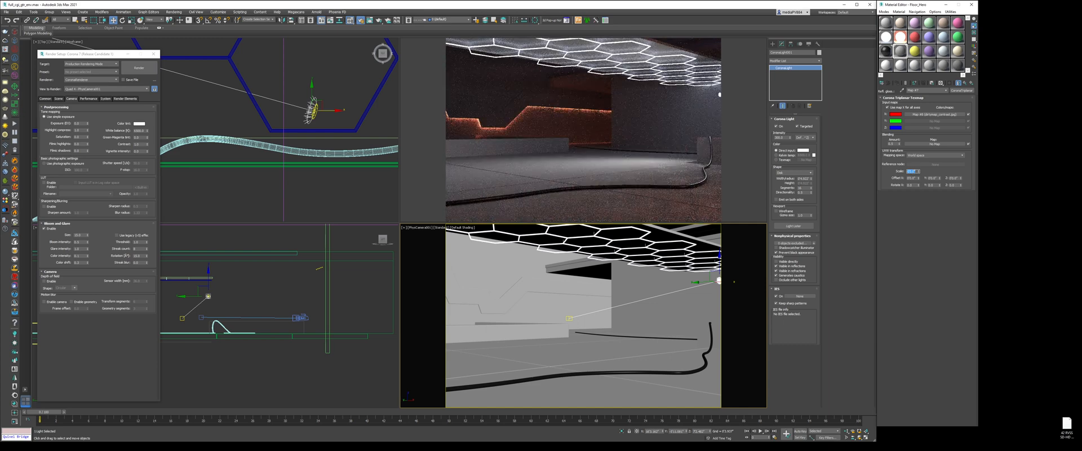
type("3")
key("Return")
left_click(965, 83)
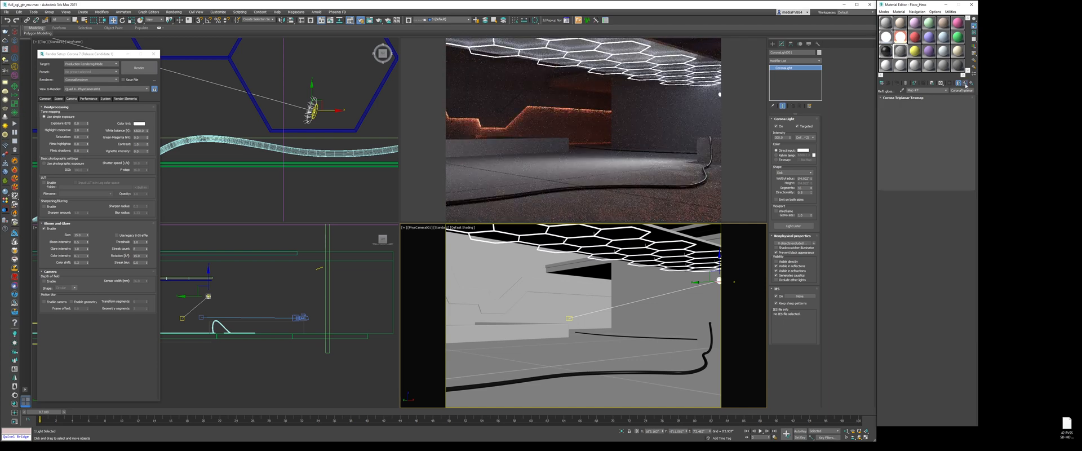
Retune the floor material's glossiness map amount, Fresnel IOR and glossiness level while checking its bump map
double_click(917, 265)
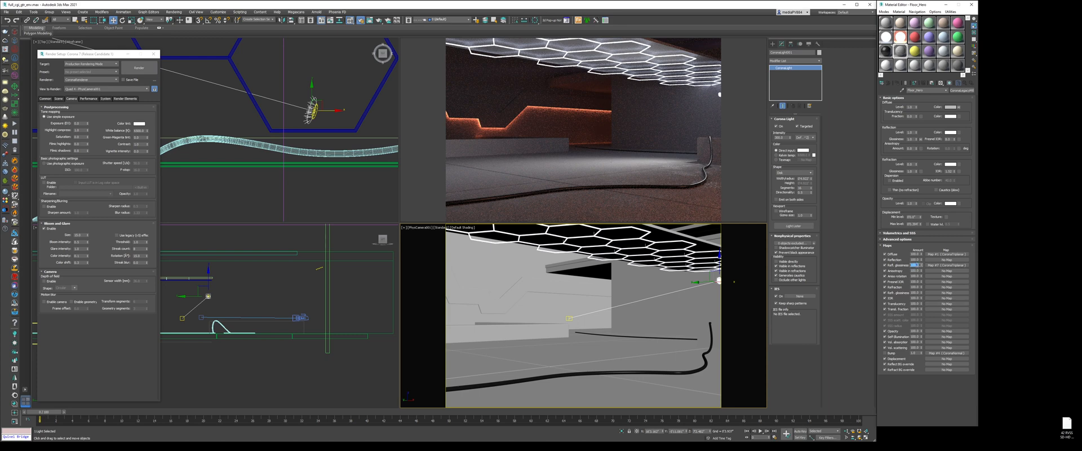
double_click(950, 139)
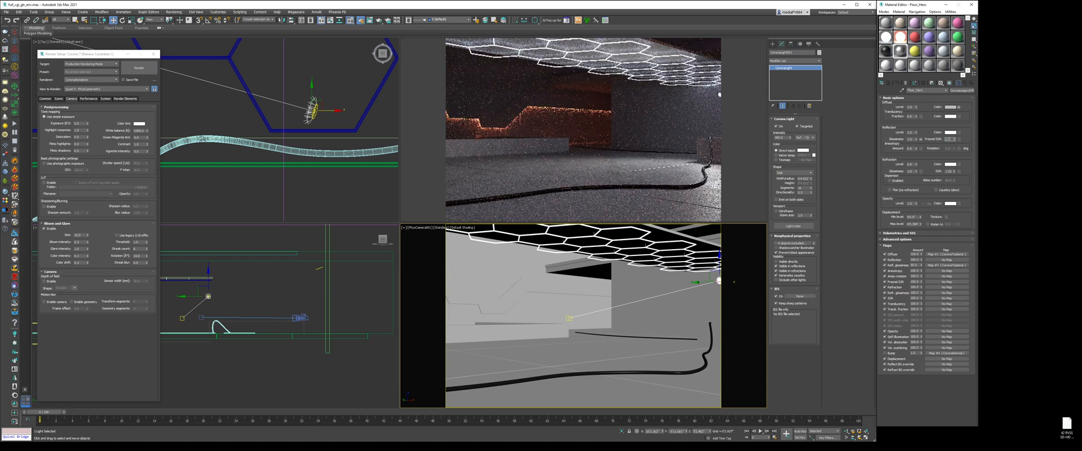
double_click(910, 139)
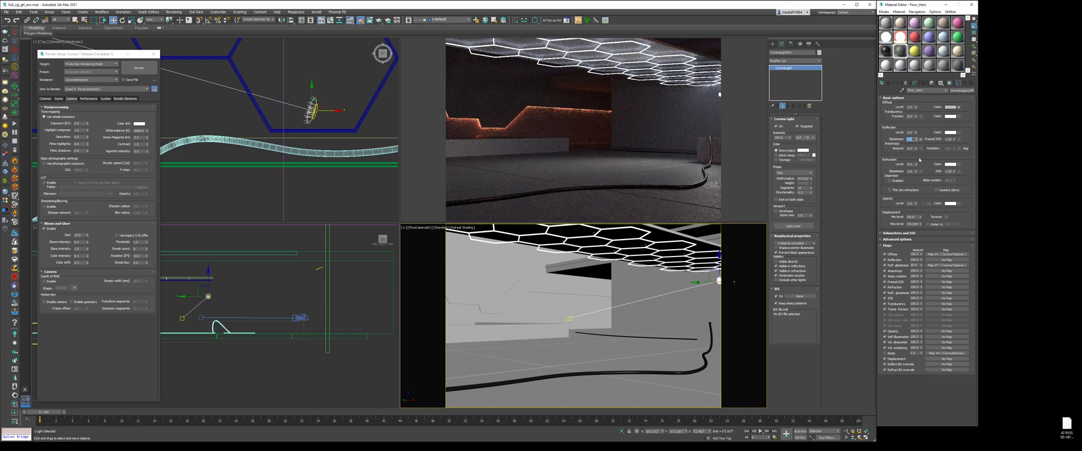
left_click(890, 355)
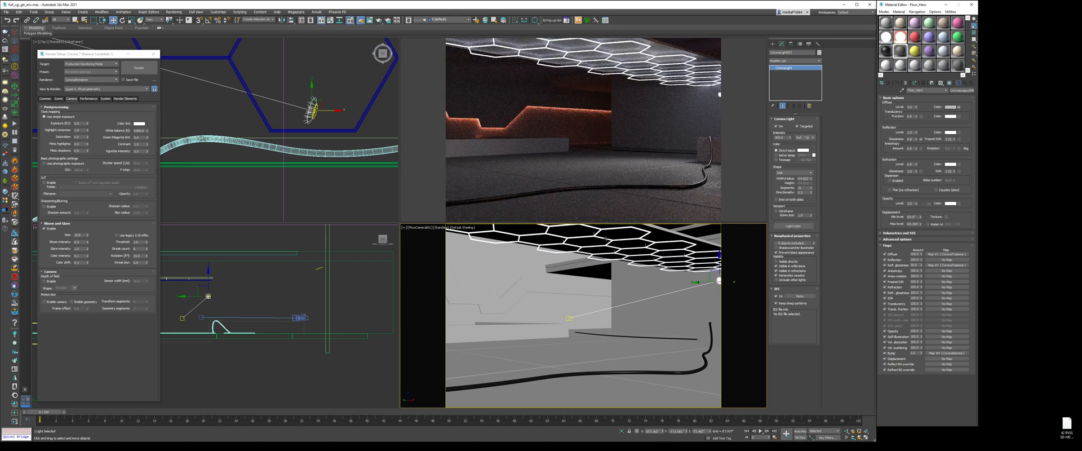
Load the Concrete Rough Plates material from the Corona Material Library's Concrete category into an unused material slot
left_click(360, 366)
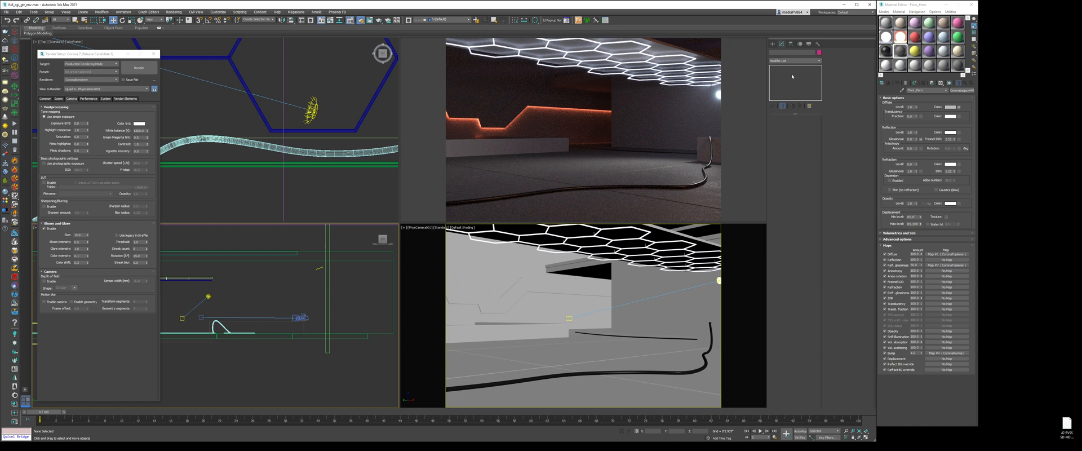
left_click(890, 66)
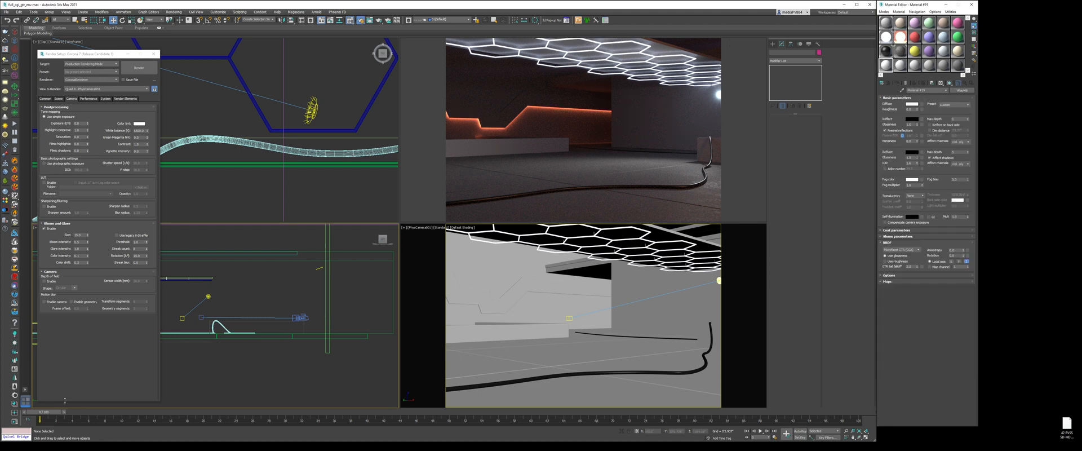
left_click(15, 404)
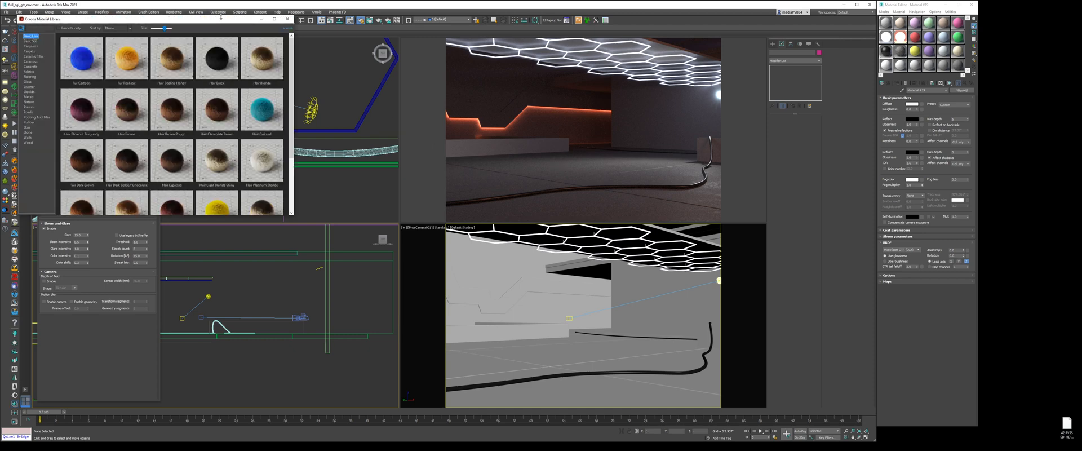
left_click_drag(221, 18, 595, 100)
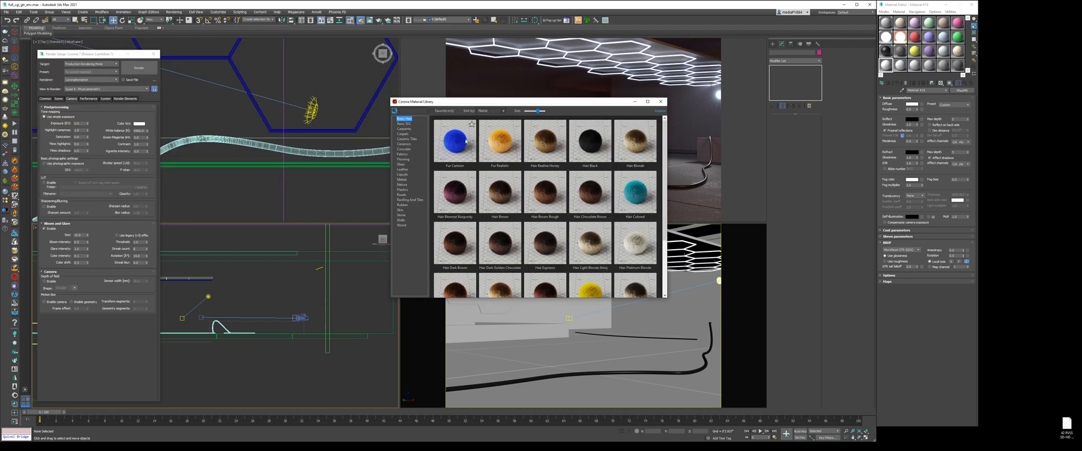
left_click(406, 149)
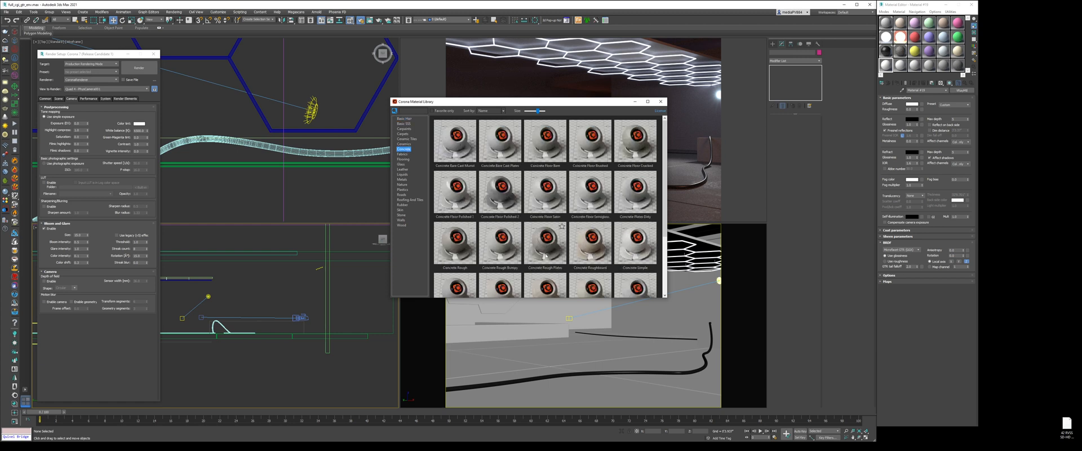
left_click(915, 65)
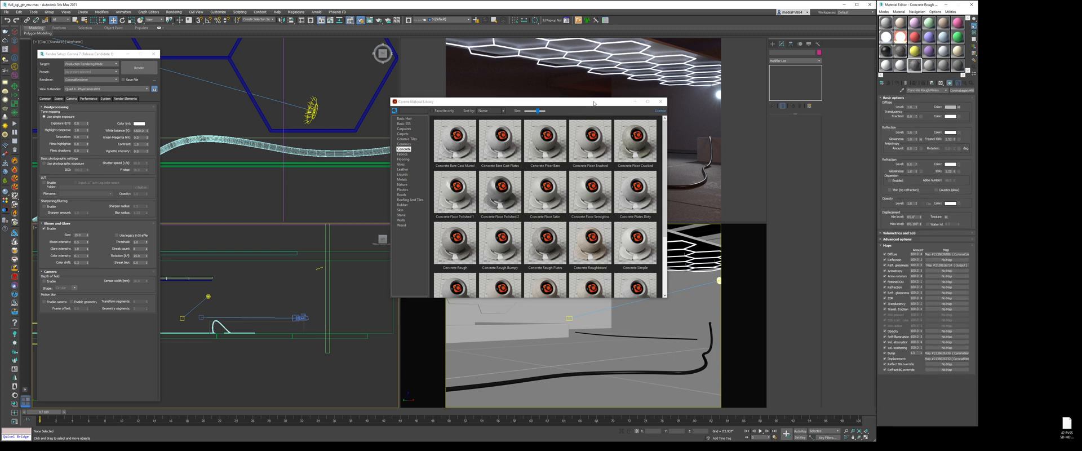
Select the wall on the far side of the camera view and assign the Concrete Rough Plates material to it
left_click_drag(594, 103, 363, 135)
left_click(654, 303)
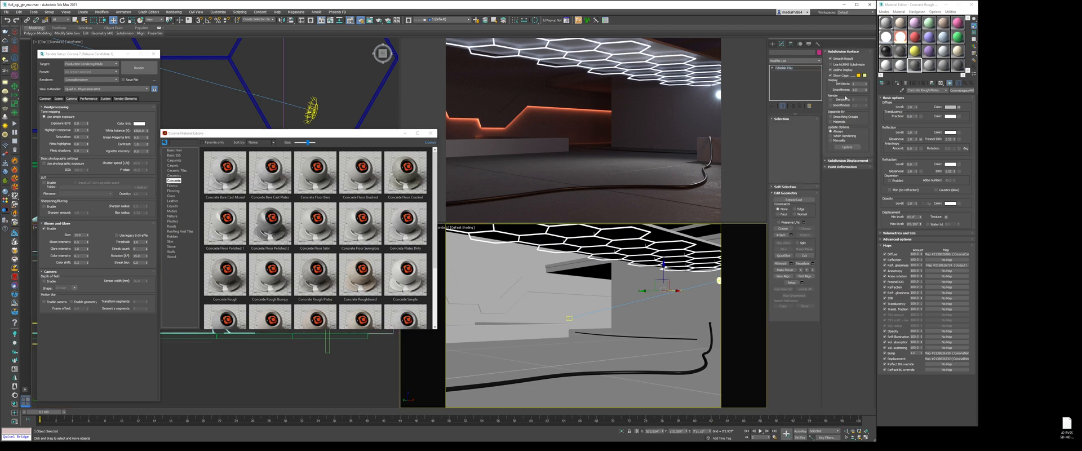
left_click(898, 83)
left_click(876, 100)
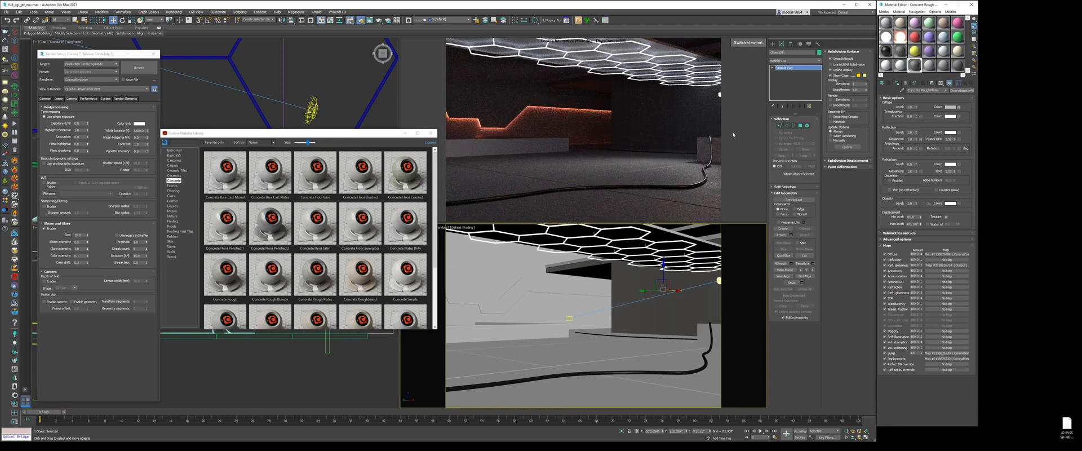
Add a UVW Map modifier to the selected wall and set its mapping to Box
left_click(790, 61)
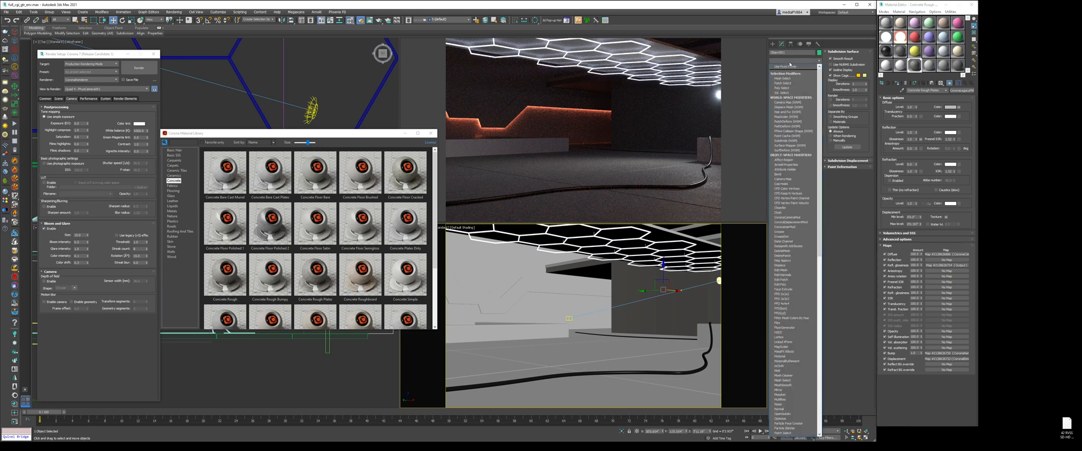
type("uvw")
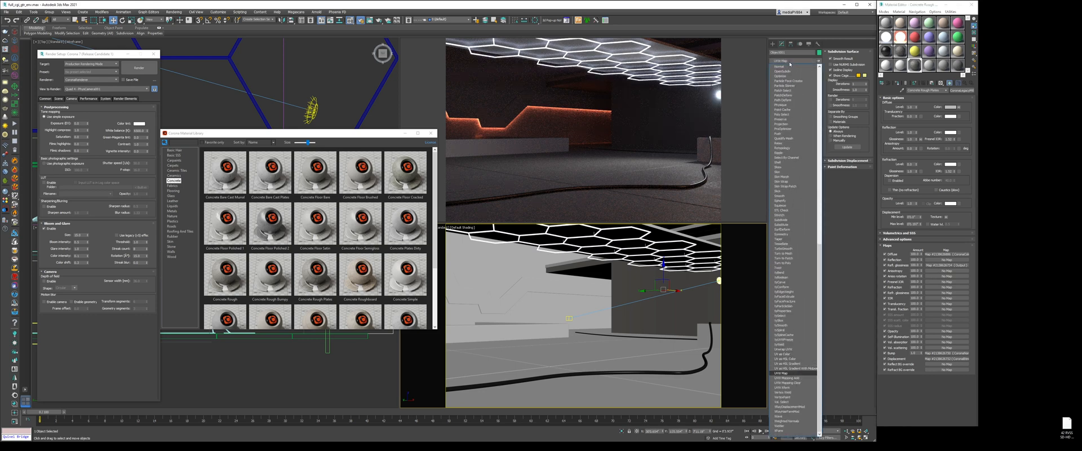
key("Return")
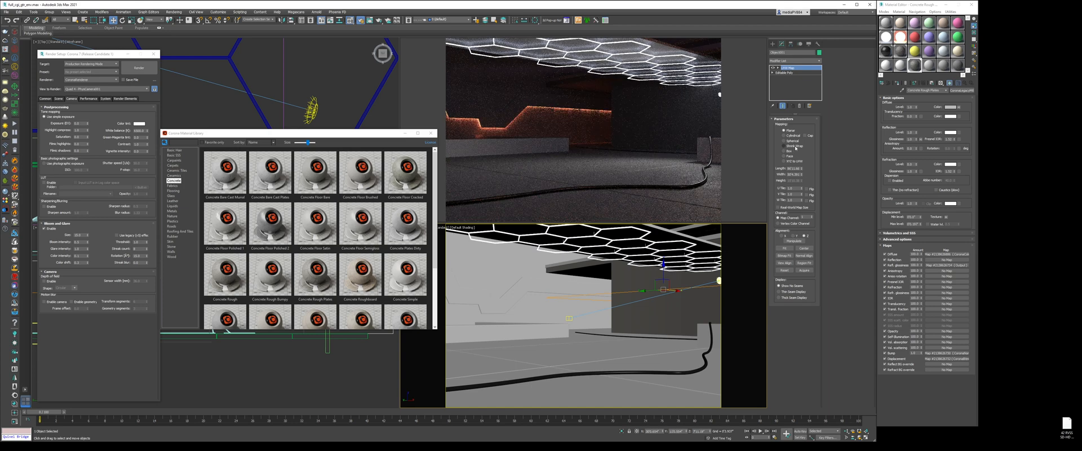
left_click(791, 151)
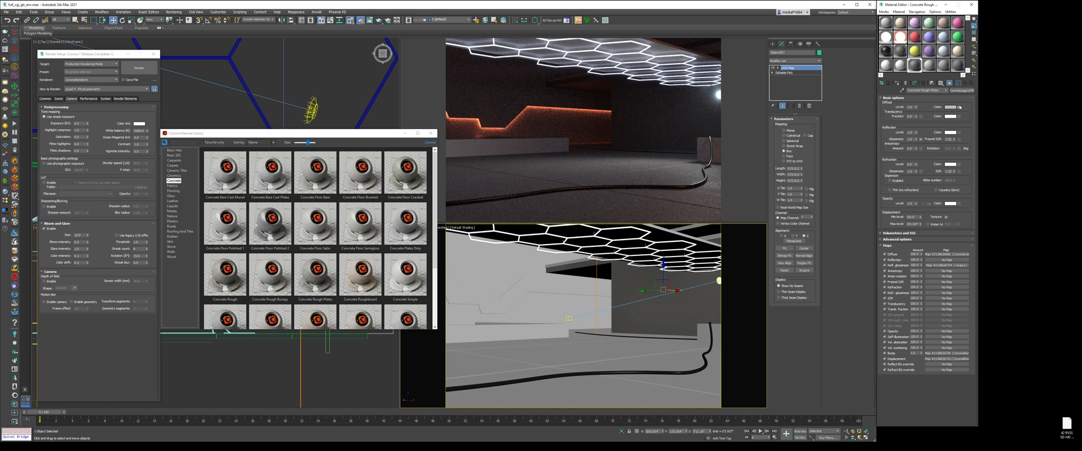
Show the concrete's diffuse bitmap in the viewport, turn off its real-world scale, and set its tiling to 1
left_click(959, 107)
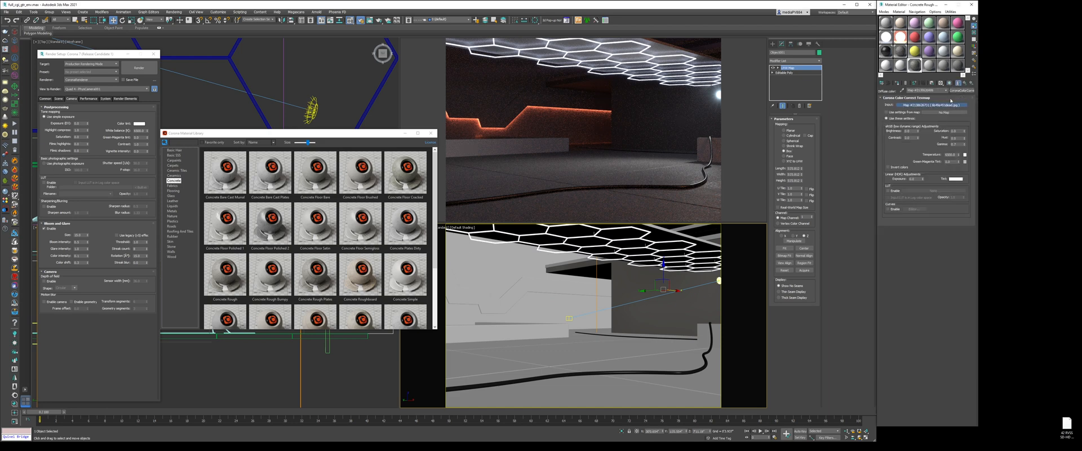
left_click(950, 105)
left_click(950, 84)
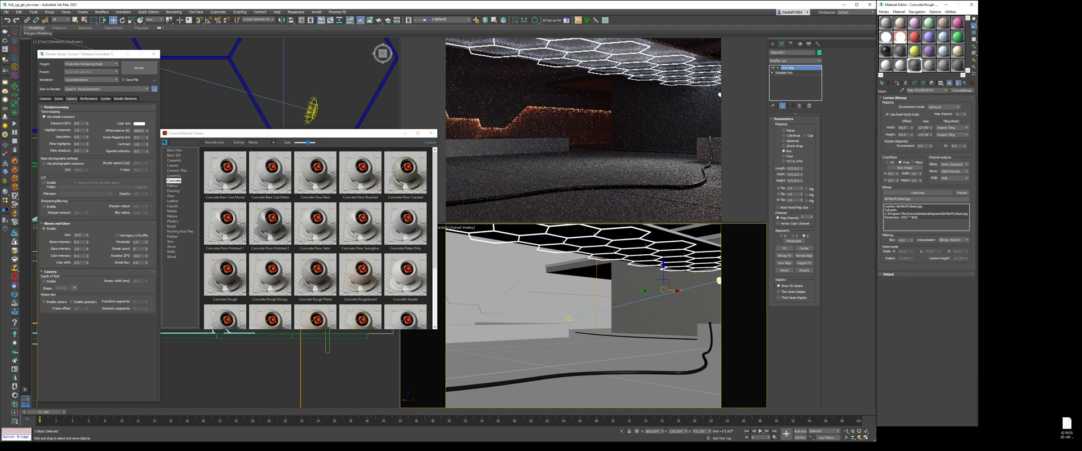
left_click(906, 115)
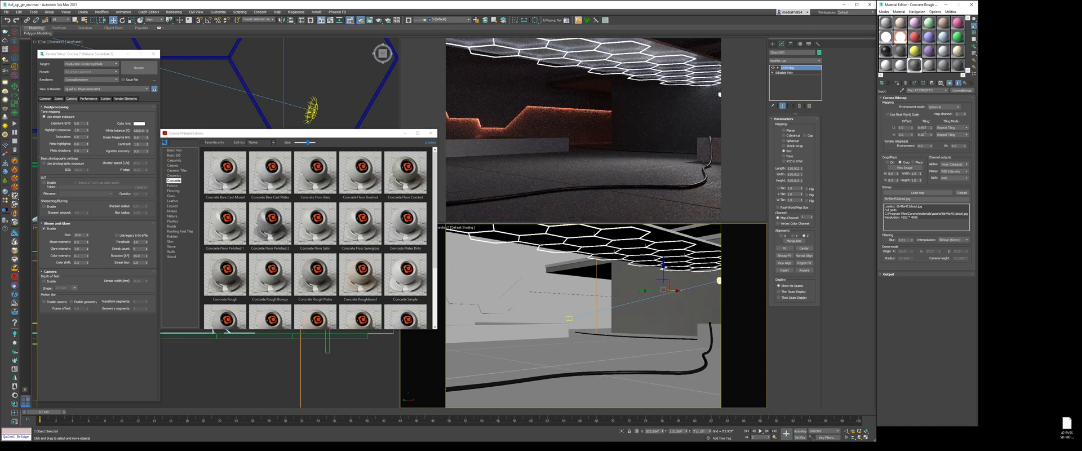
double_click(926, 128)
type("1")
key("Return")
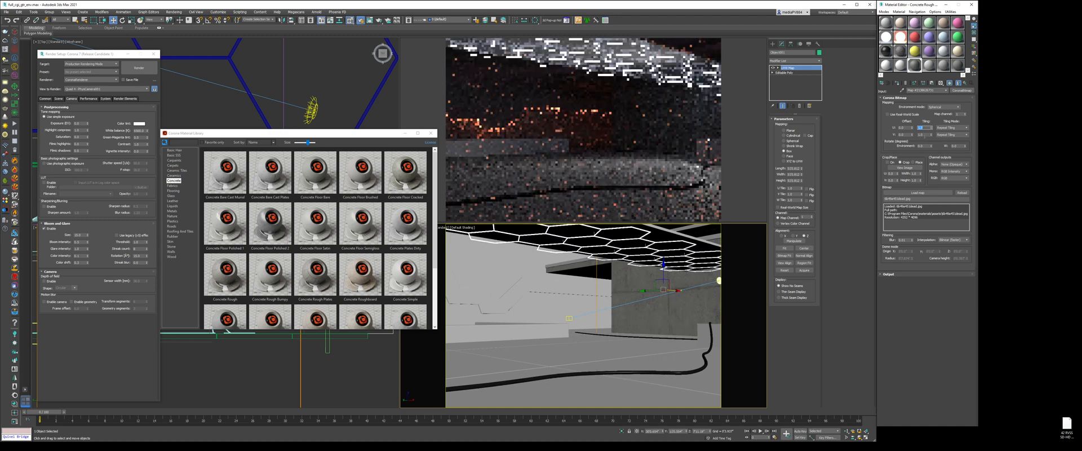
Turn off real-world scale on the concrete's glossiness bitmap with a tiling of 1 in both directions
left_click(969, 86)
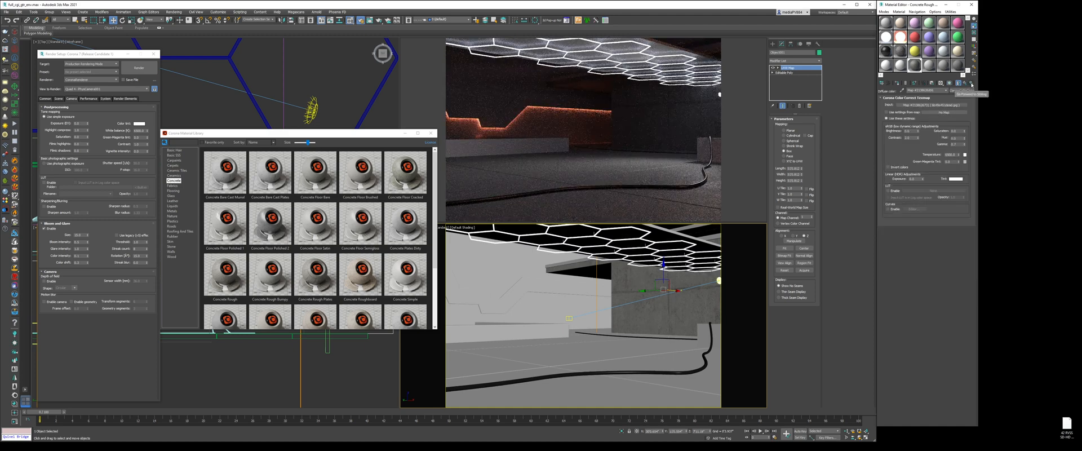
left_click(935, 111)
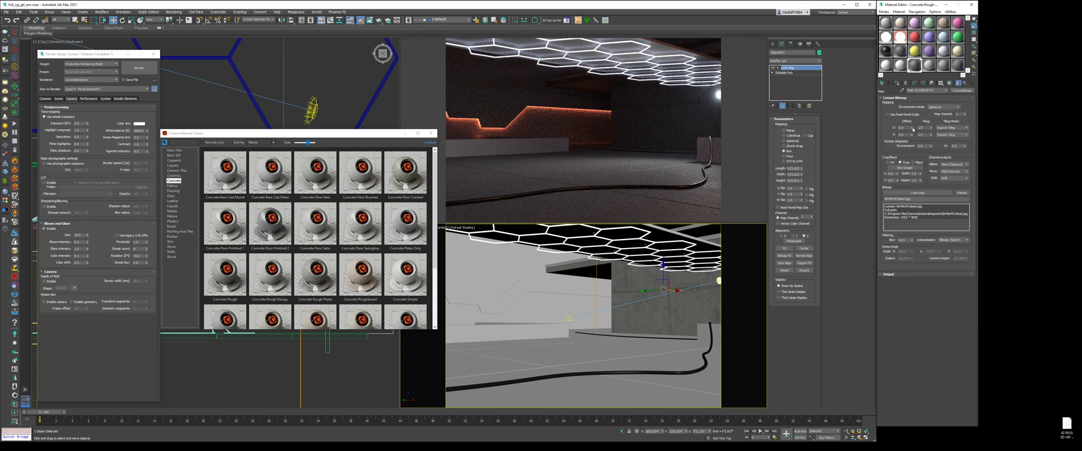
left_click(966, 83)
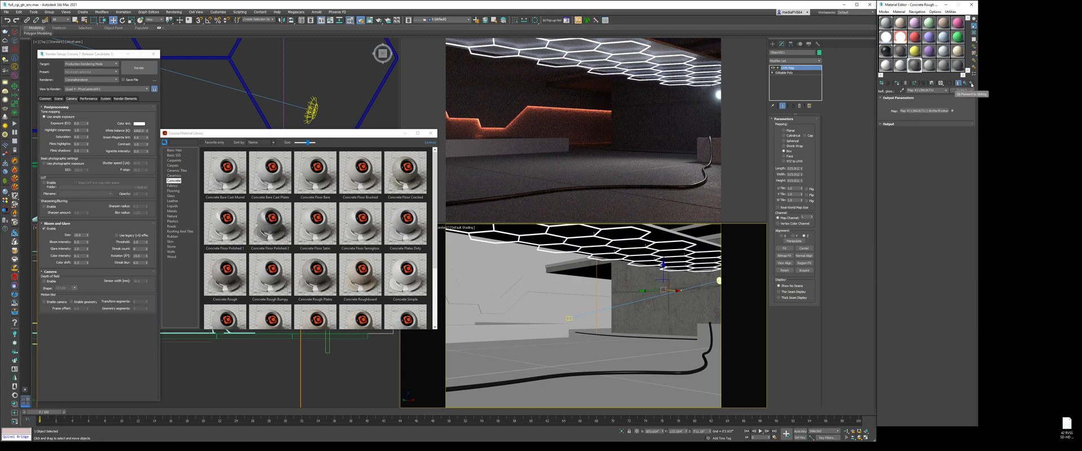
Turn off real-world scale on the concrete's normal bitmap, set its tiling to 1 by 1, and open the additional bump bitmap
left_click(932, 105)
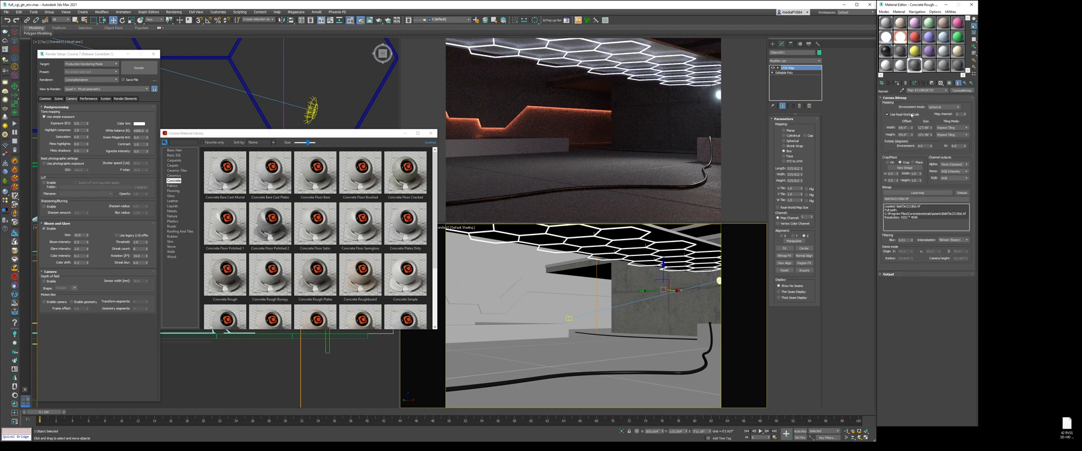
double_click(924, 128)
type("1")
key("Tab")
type("1")
key("Return")
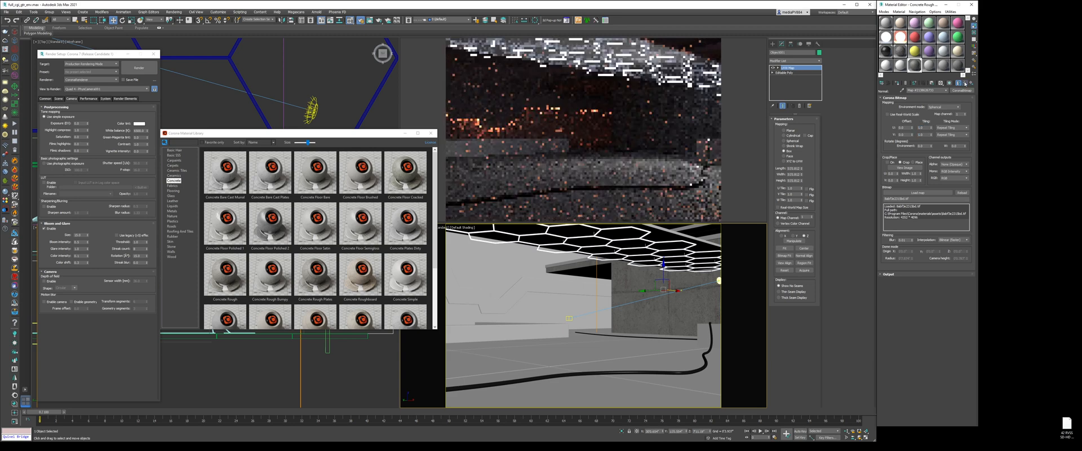
left_click(966, 82)
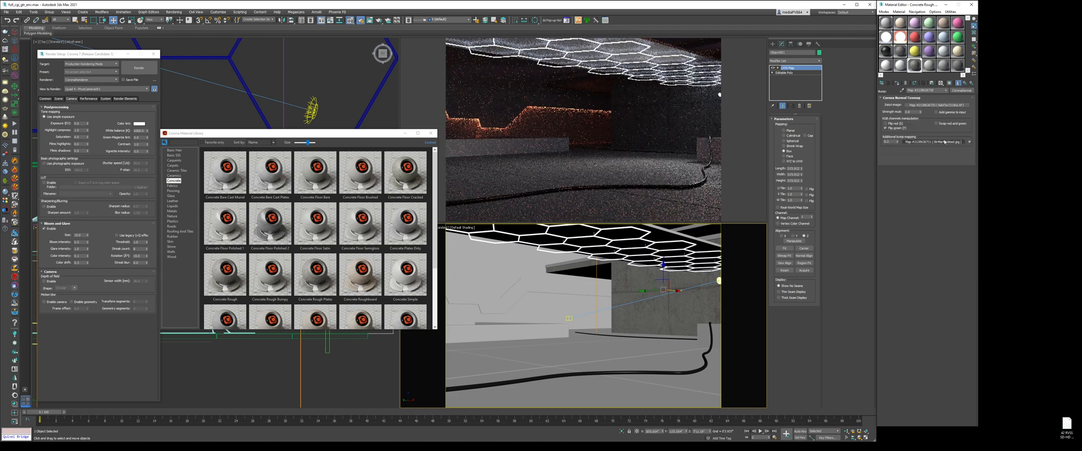
left_click(970, 84)
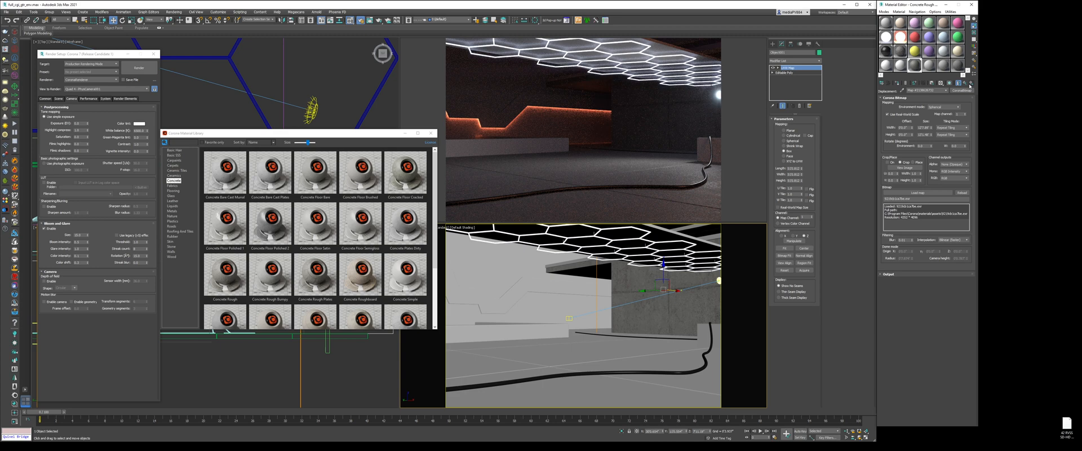
Turn off real-world scale on the concrete's displacement bitmap, set its tiling to 1 by 1, and return to the main material
double_click(924, 129)
type("1")
key("Tab")
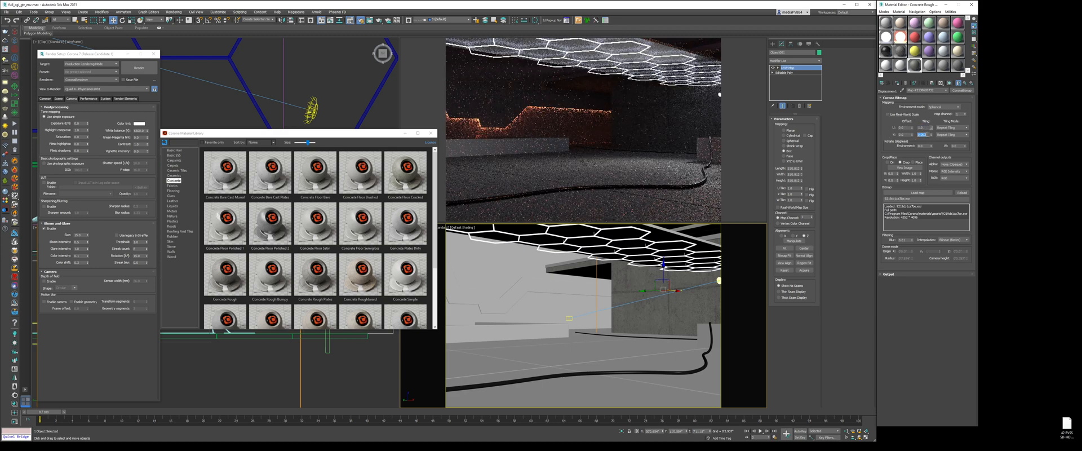
type("1")
key("Return")
left_click(965, 85)
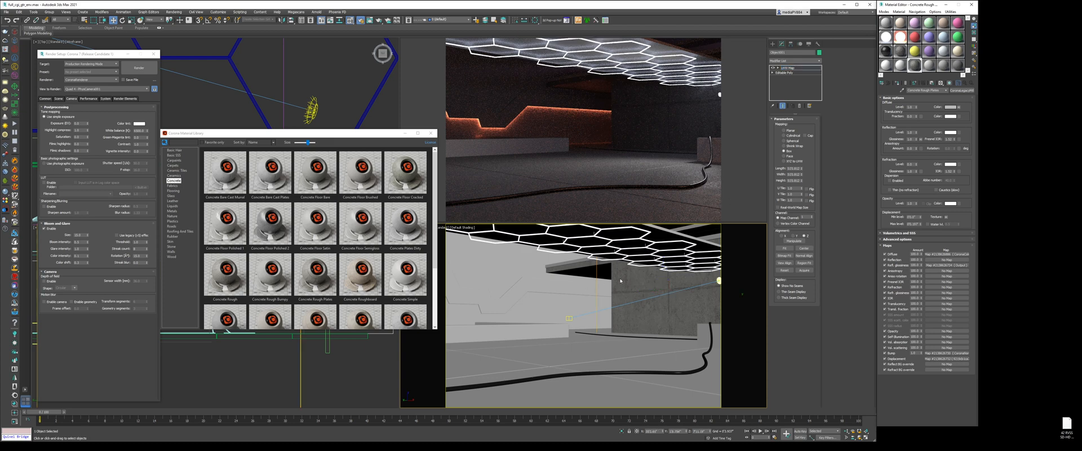
Scale down the wall's UVW Map gizmo in the side view to make the concrete plates smaller
right_click(638, 283)
left_click(651, 302)
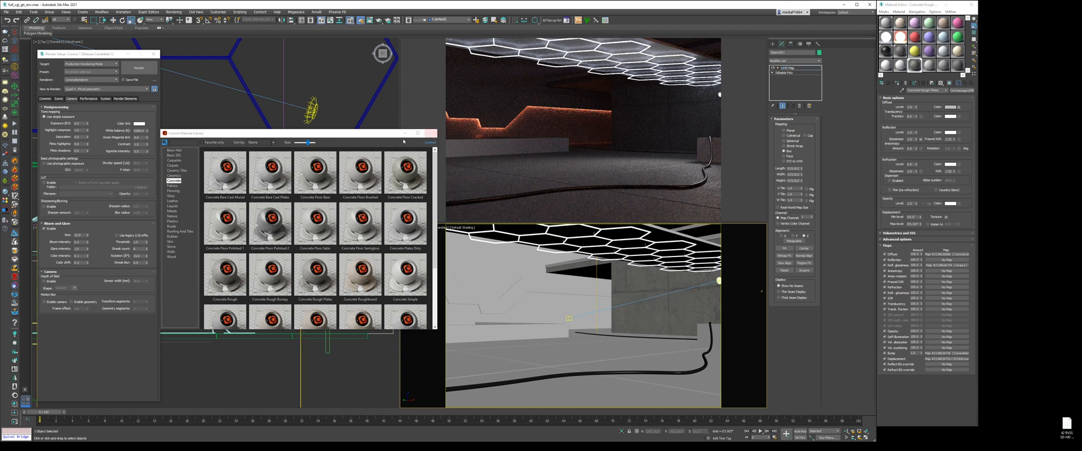
left_click_drag(387, 137, 344, 91)
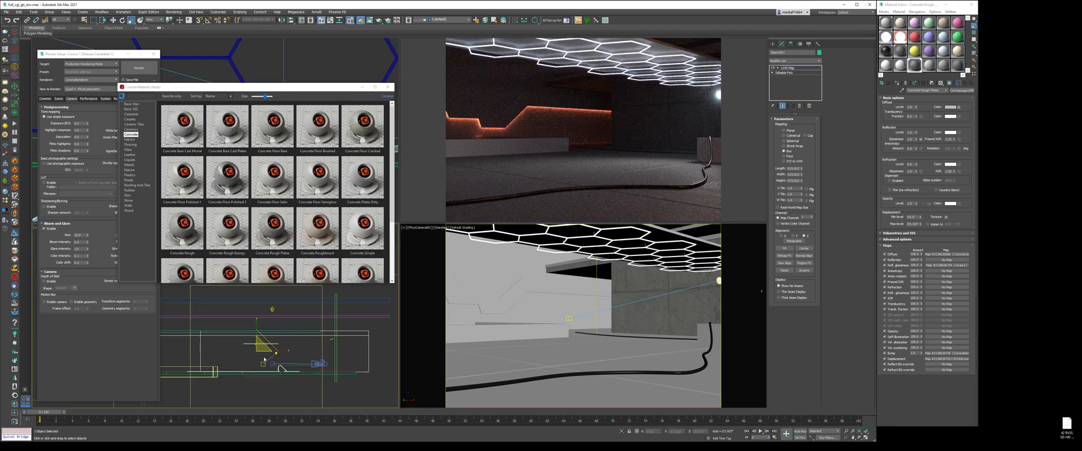
left_click_drag(266, 354, 284, 426)
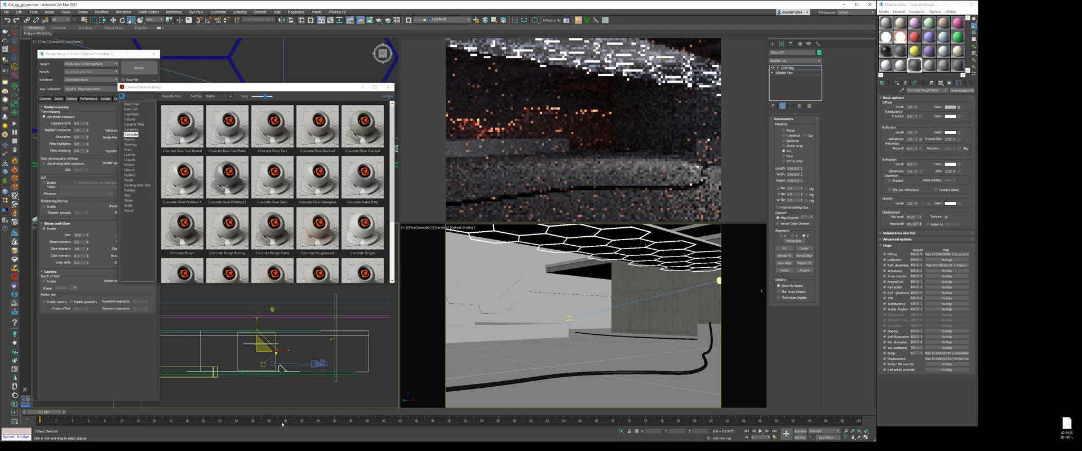
Shift the wall's UVW Map gizmo slightly downward, leave gizmo editing, and deselect the wall
right_click(272, 365)
left_click(279, 372)
middle_click_drag(266, 384, 283, 354)
scroll(283, 354, "up", 2)
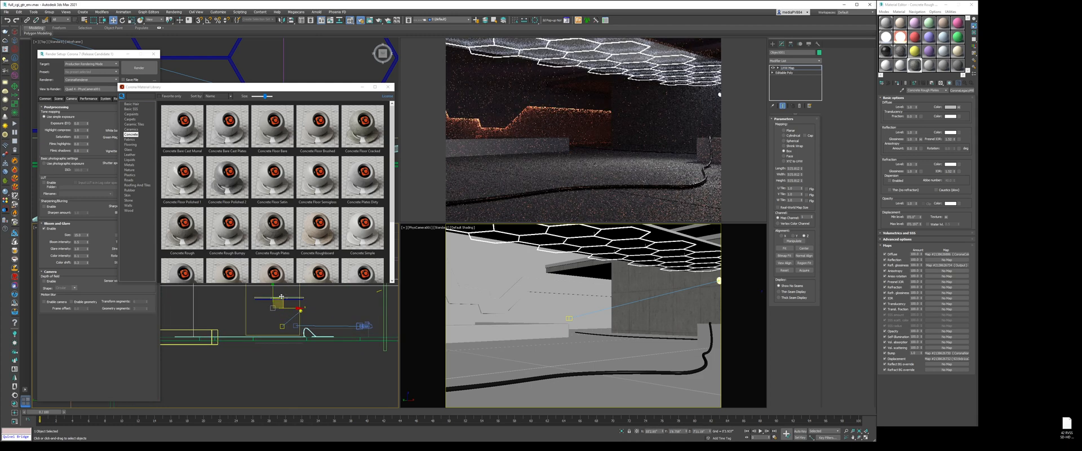
left_click_drag(284, 297, 283, 301)
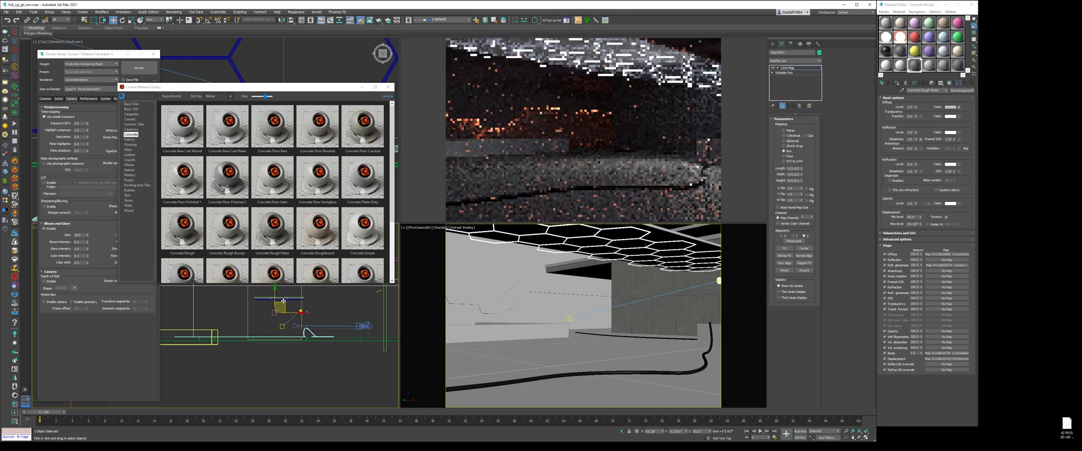
key("1")
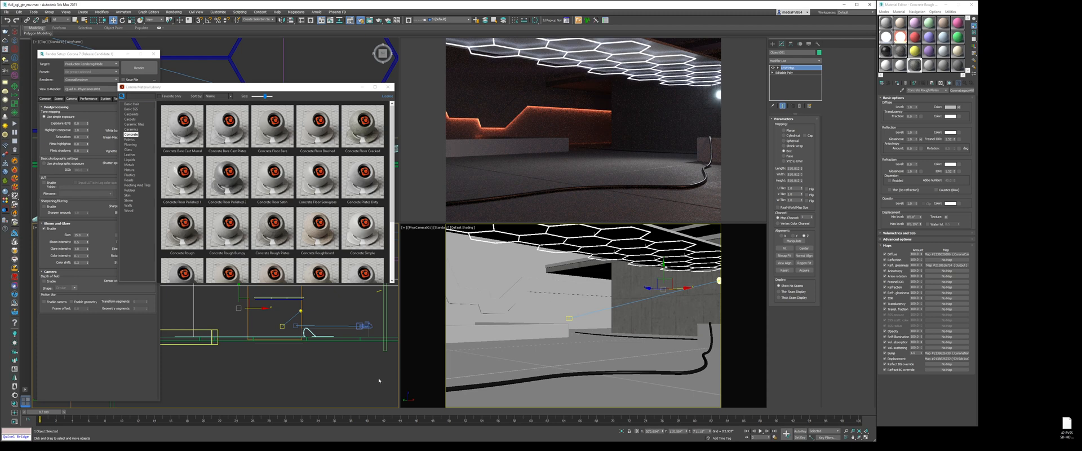
left_click(361, 368)
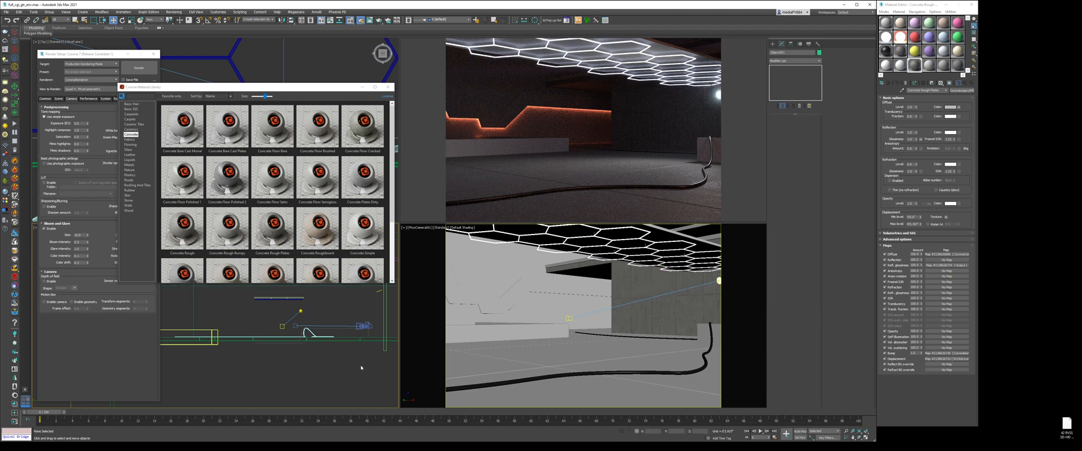
Load the Concrete Rough library material into an empty material slot and assign it to the low concrete blocks
left_click(902, 65)
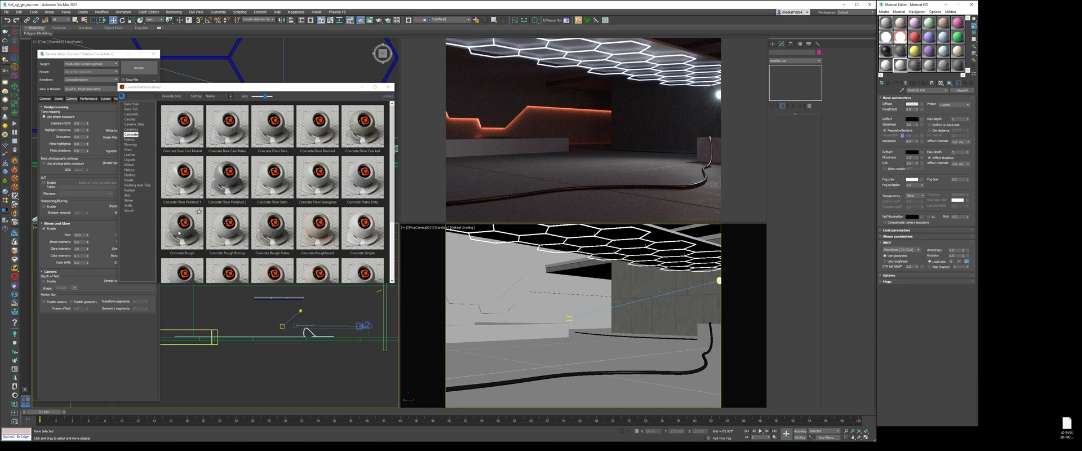
left_click_drag(905, 64, 903, 65)
left_click(526, 328)
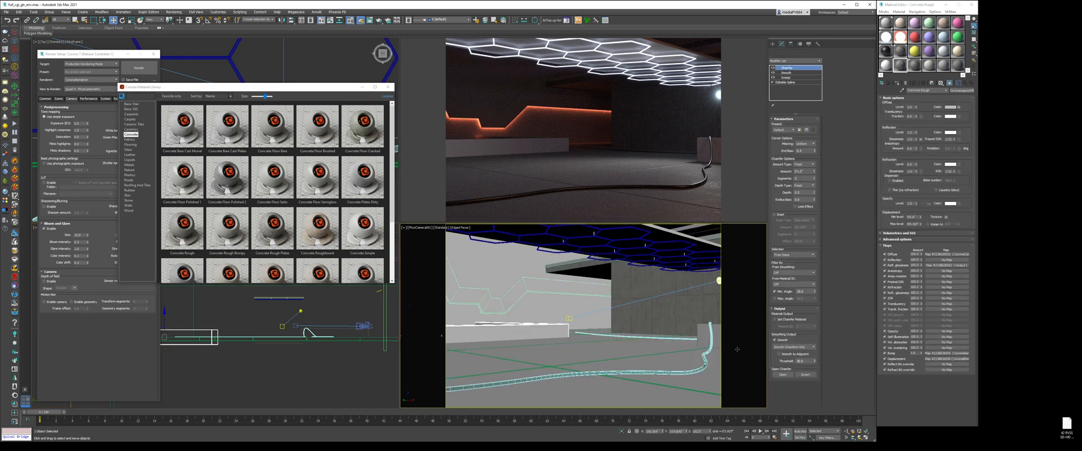
left_click(898, 83)
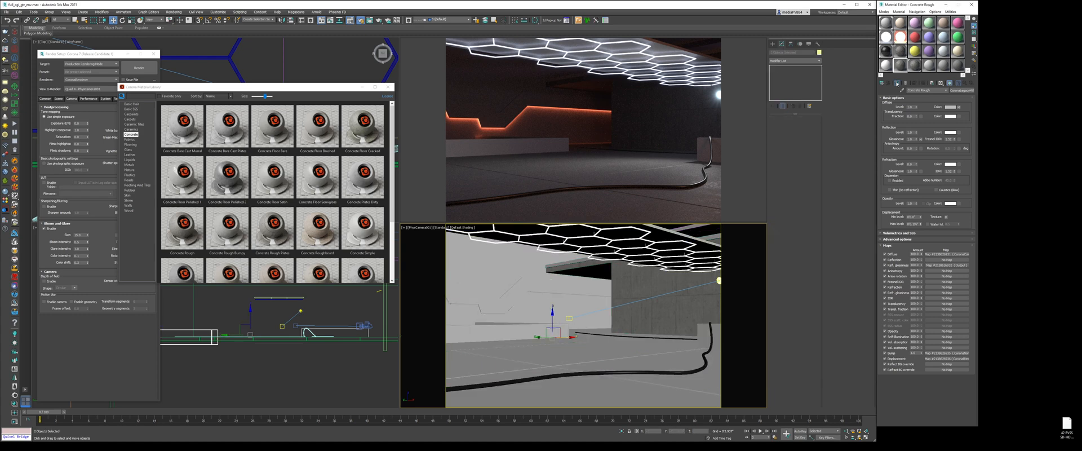
Turn off real-world scale on the Concrete Rough diffuse bitmap and set its tiling to 1 by 1
left_click(959, 107)
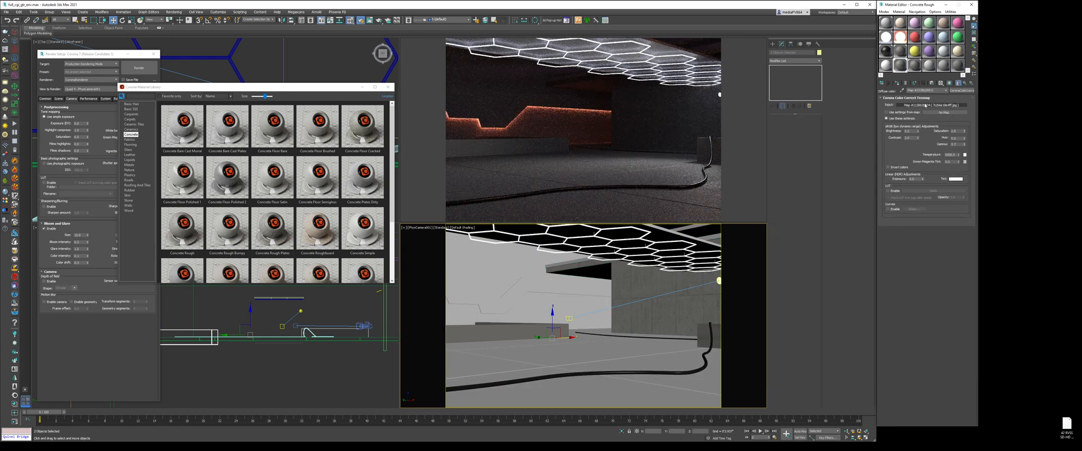
left_click(931, 105)
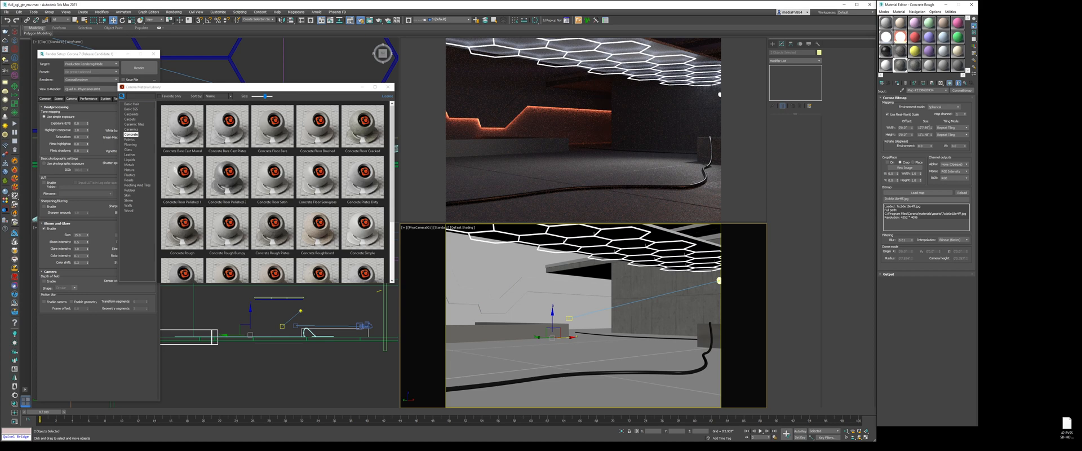
left_click(914, 116)
double_click(924, 128)
type("1")
key("Tab")
type("1")
key("Return")
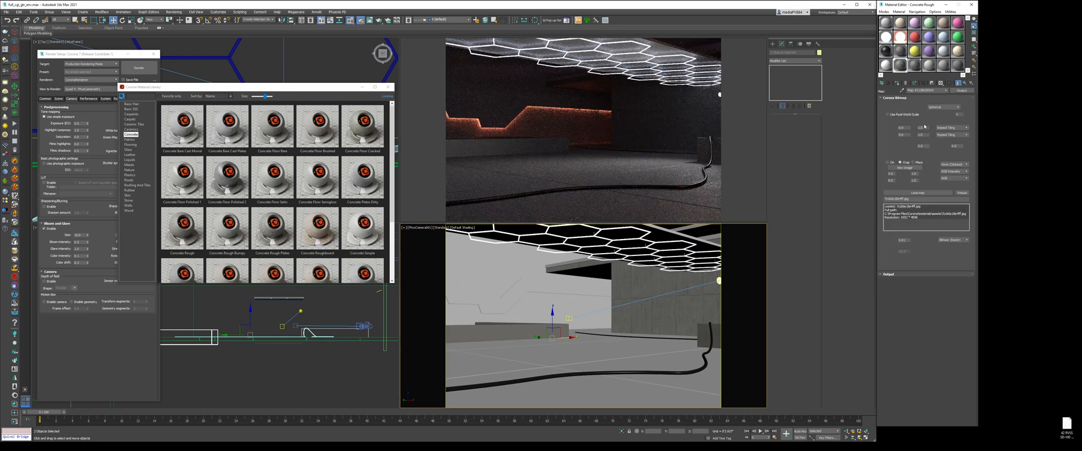
Turn off real-world scale on the Concrete Rough normal and additional bump bitmaps, setting the tiling to 1 in both directions
left_click(964, 84)
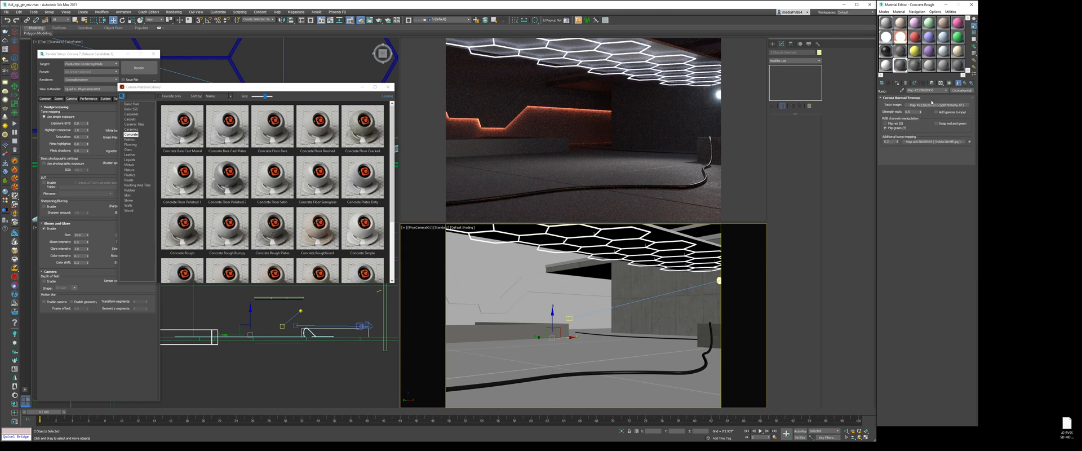
left_click(933, 106)
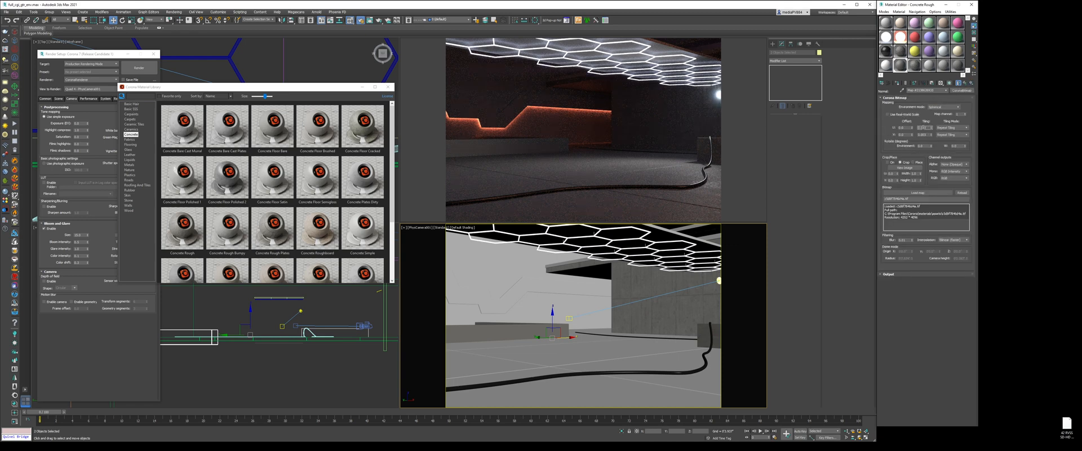
double_click(924, 127)
type("1")
key("Tab")
type("1")
key("Return")
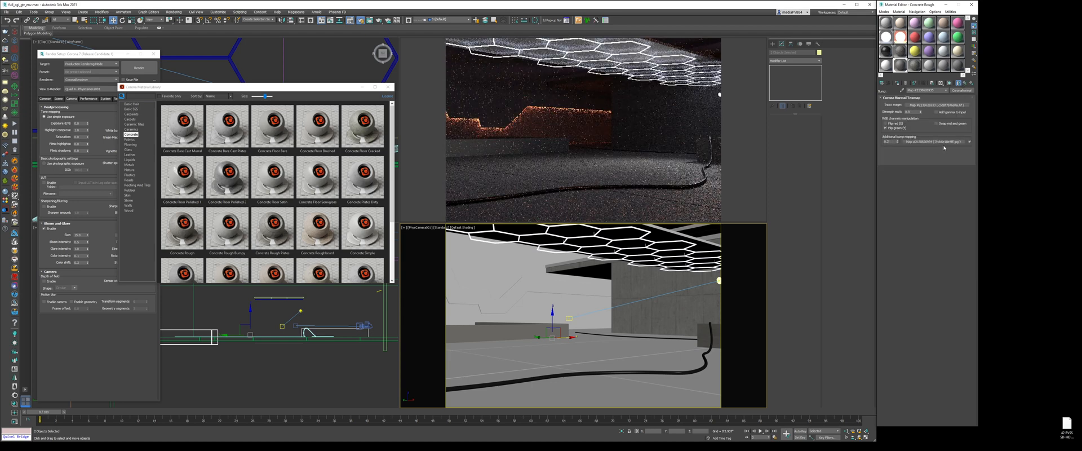
left_click(966, 84)
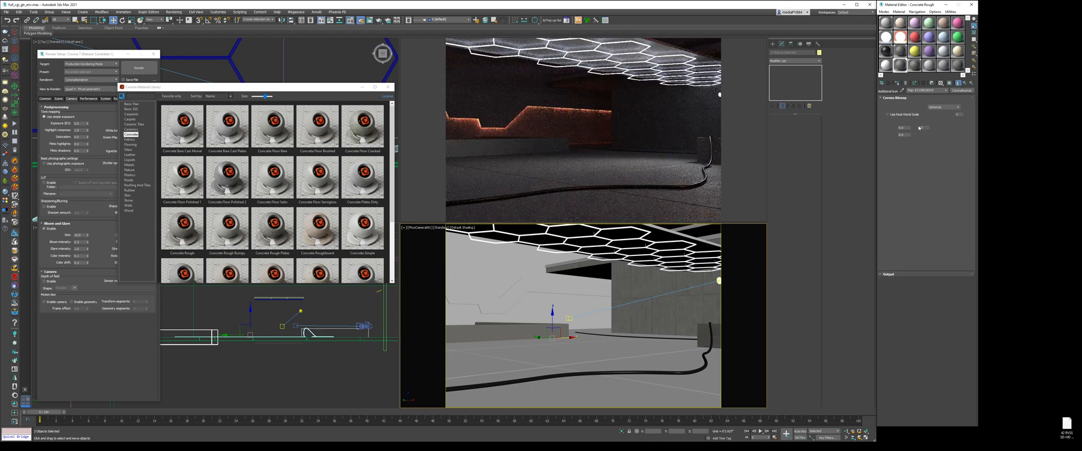
Turn off real-world scale on the Concrete Rough displacement bitmap, set its tiling to 1 by 1, and return to the main material
left_click(963, 86)
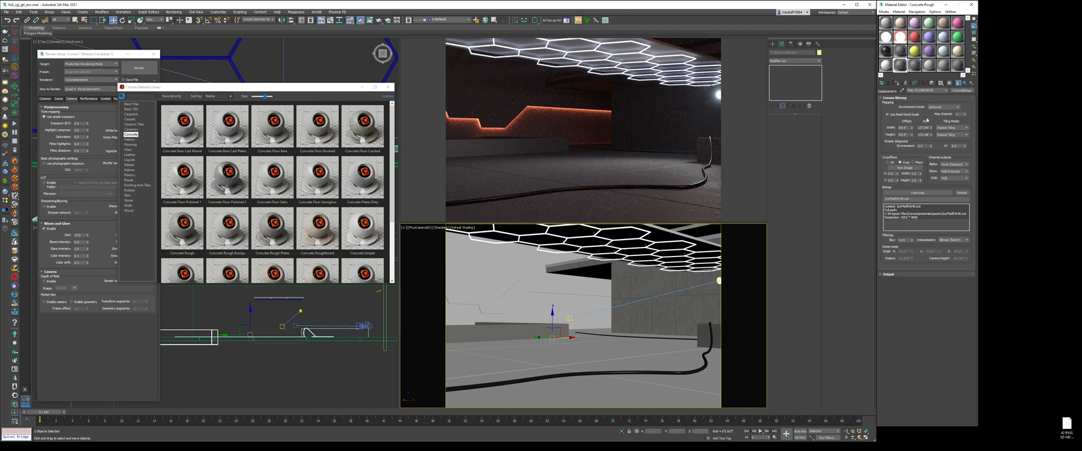
double_click(925, 127)
type("1")
key("Tab")
type("1")
key("Return")
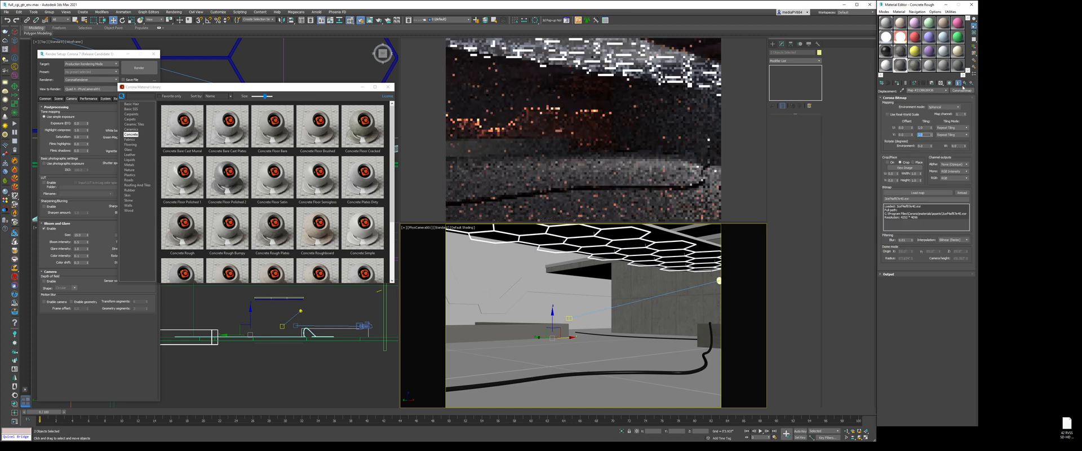
left_click(964, 85)
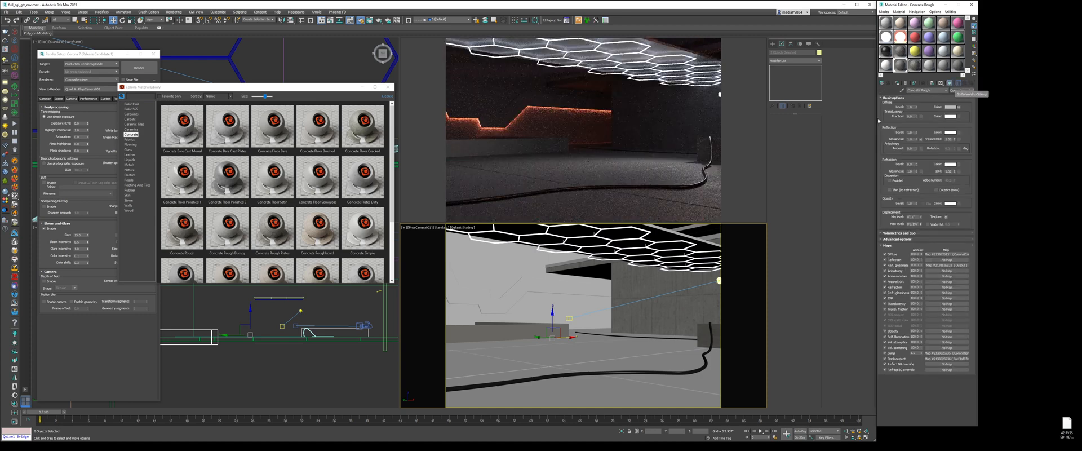
Add a UVW Map modifier to the long low block in front of the back wall
left_click(561, 337)
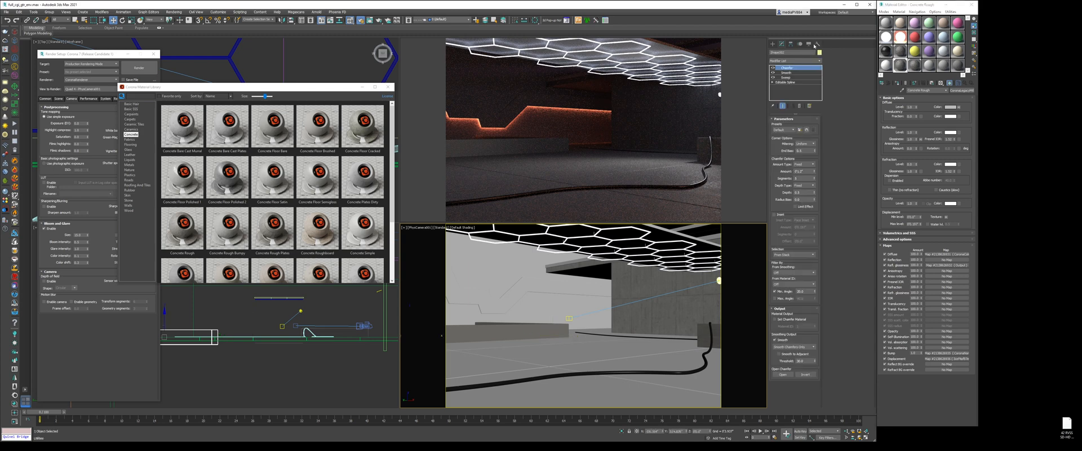
left_click(793, 60)
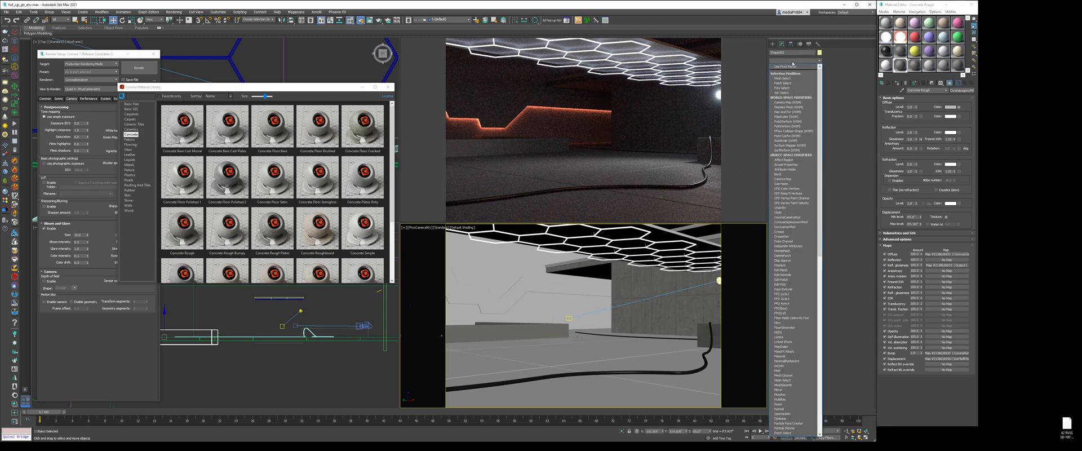
type("uvw")
key("Return")
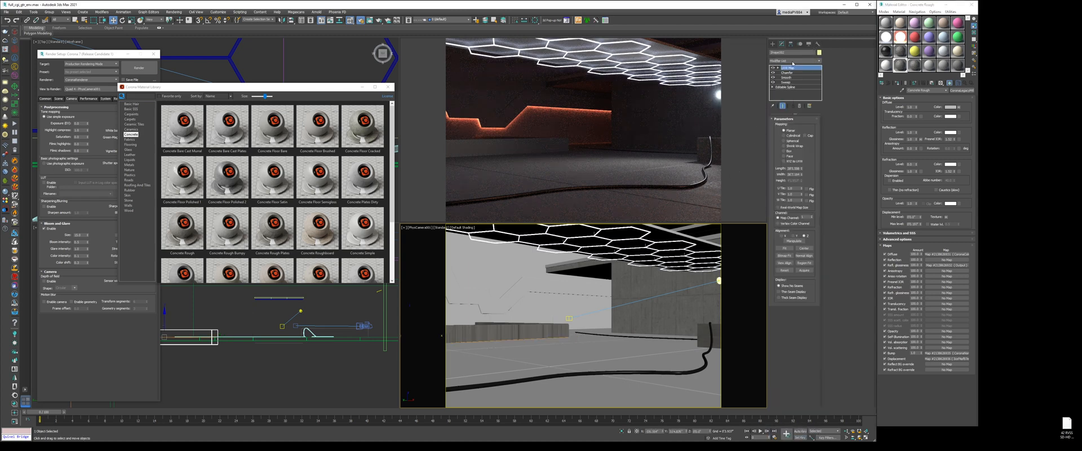
Set the low block's UVW mapping to Box with a length and width of 5 and a matching height
double_click(794, 168)
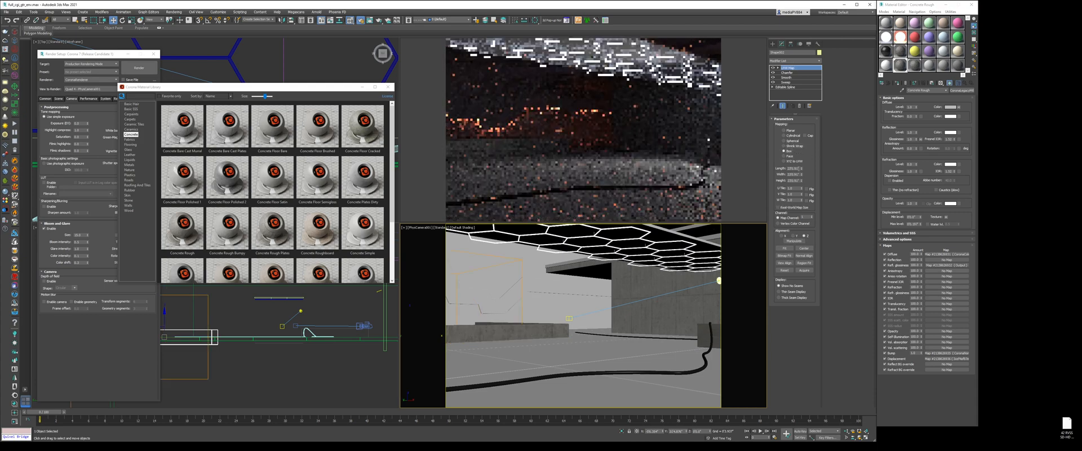
type("5")
key("Tab")
type("5")
key("Tab")
key("Tab")
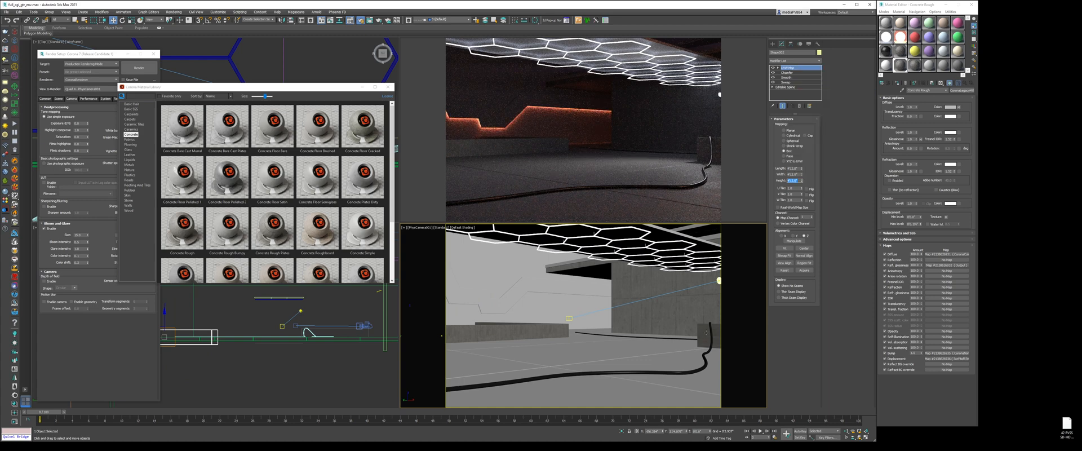
Copy the UVW Map modifier from the wall that already has the concrete plates
left_click(575, 278)
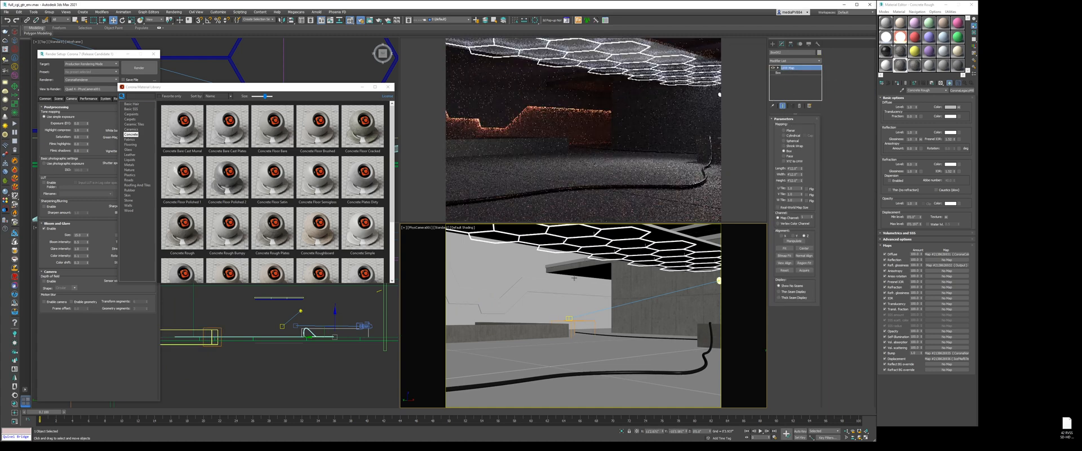
left_click(482, 269)
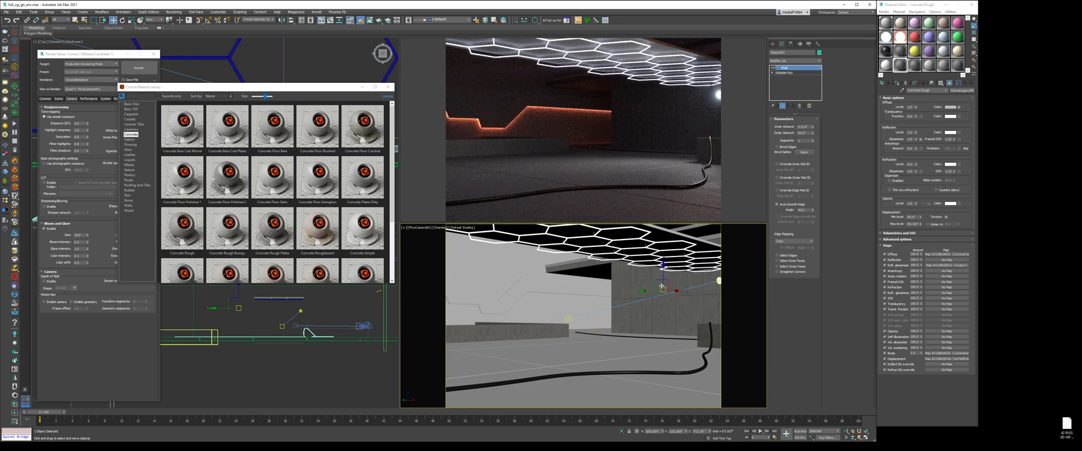
left_click(650, 286)
right_click(789, 69)
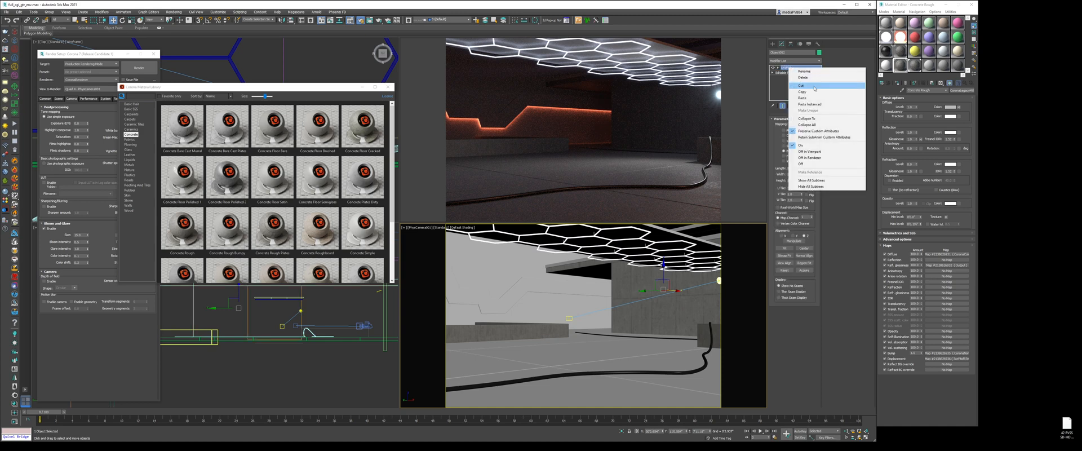
left_click(798, 92)
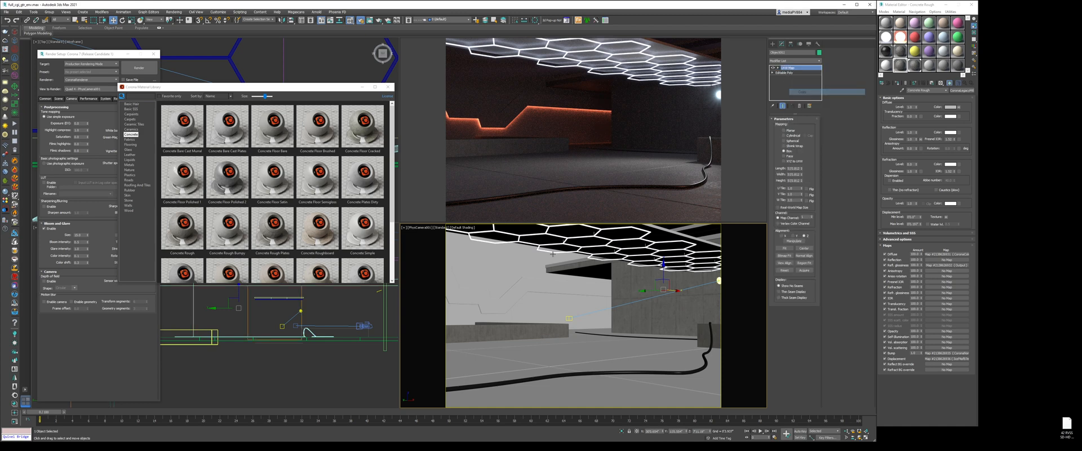
Assign the Concrete Rough Plates material to the back wall
left_click(490, 266)
left_click(916, 66)
left_click(898, 83)
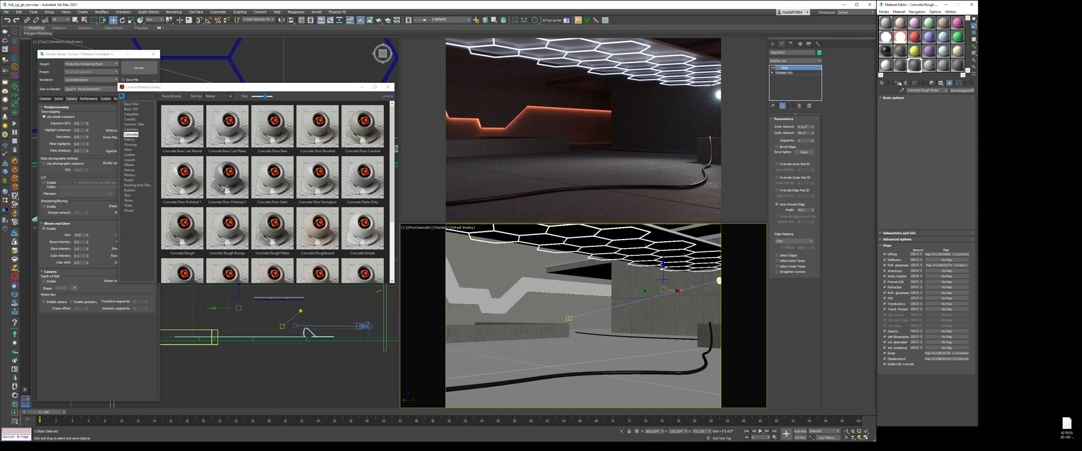
Paste the copied UVW Map modifier onto the back wall above its Shell modifier, and select the zigzag wall panel
right_click(794, 67)
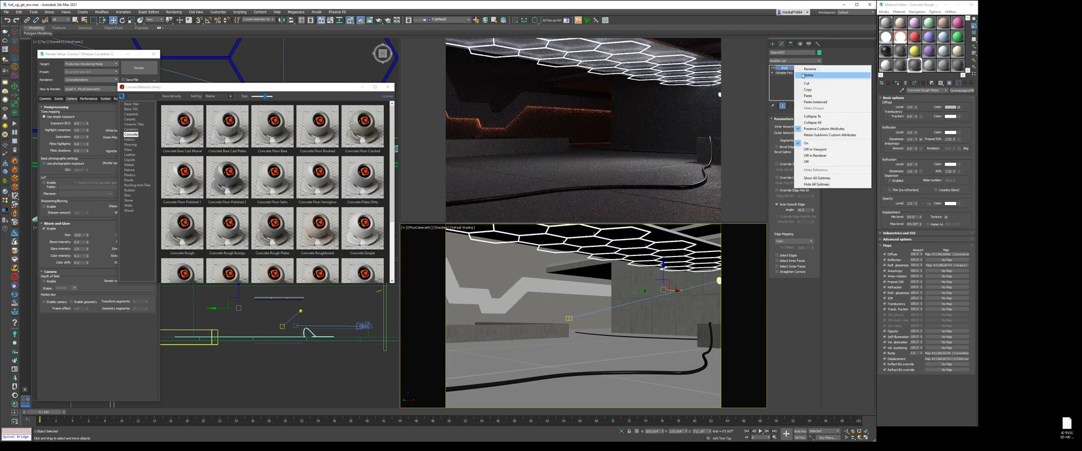
left_click(817, 97)
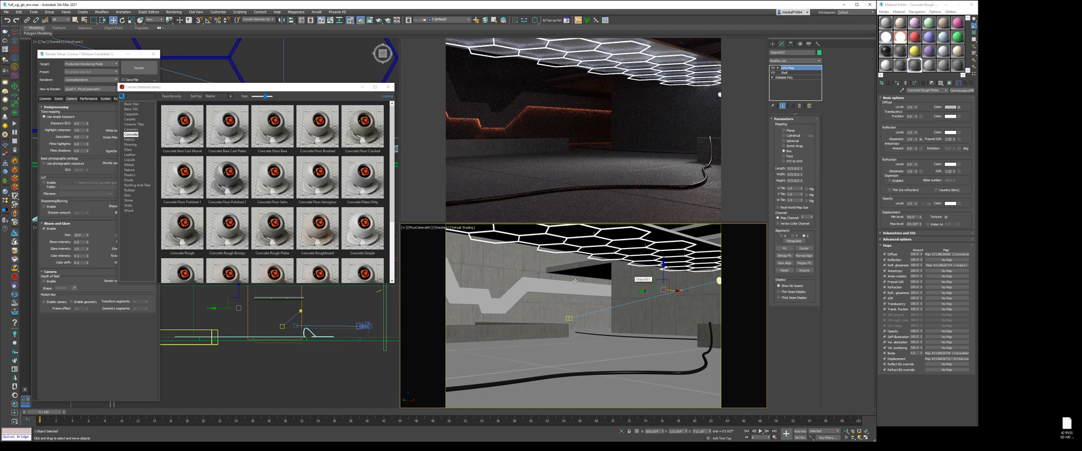
left_click(525, 289)
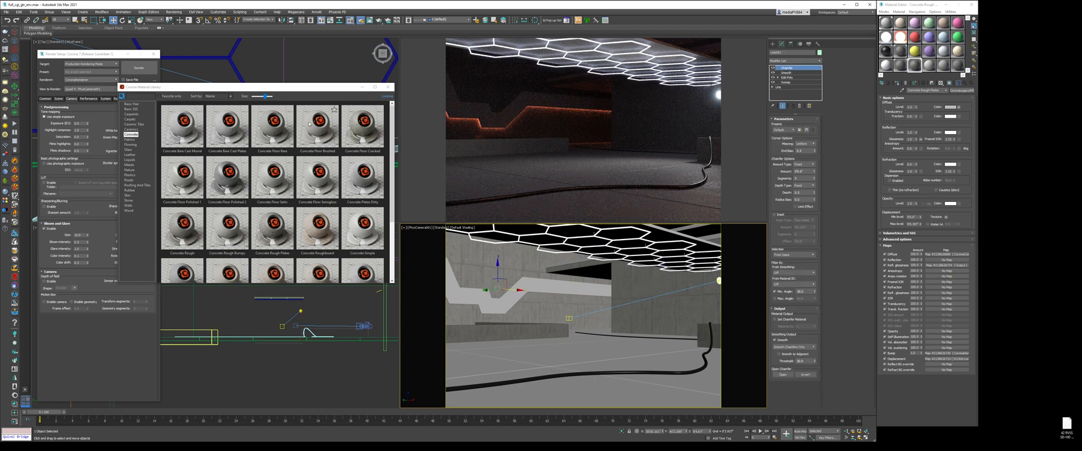
Assign the Concrete Floor Polished 2 material to the zigzag wall panel and paste the copied UVW Map modifier above its Chamfer modifier
scroll(316, 186, "down", 2)
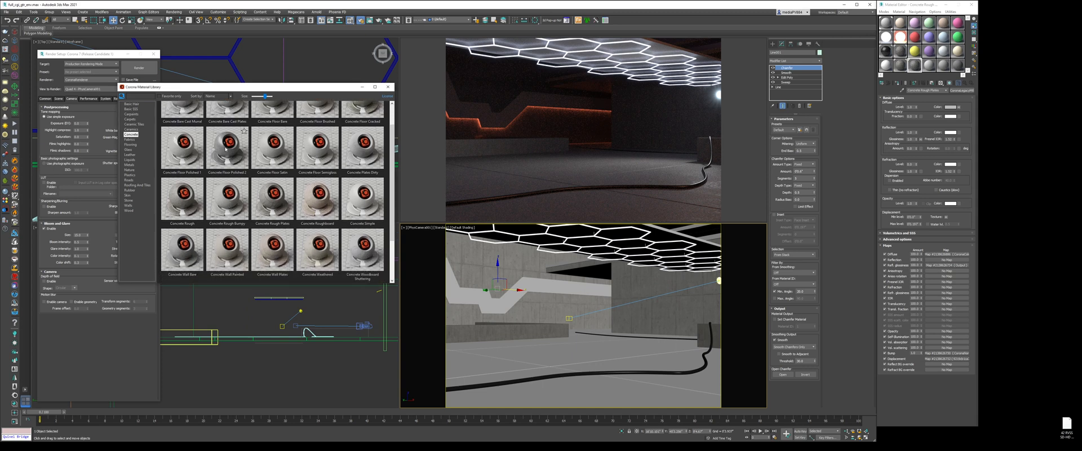
left_click(931, 65)
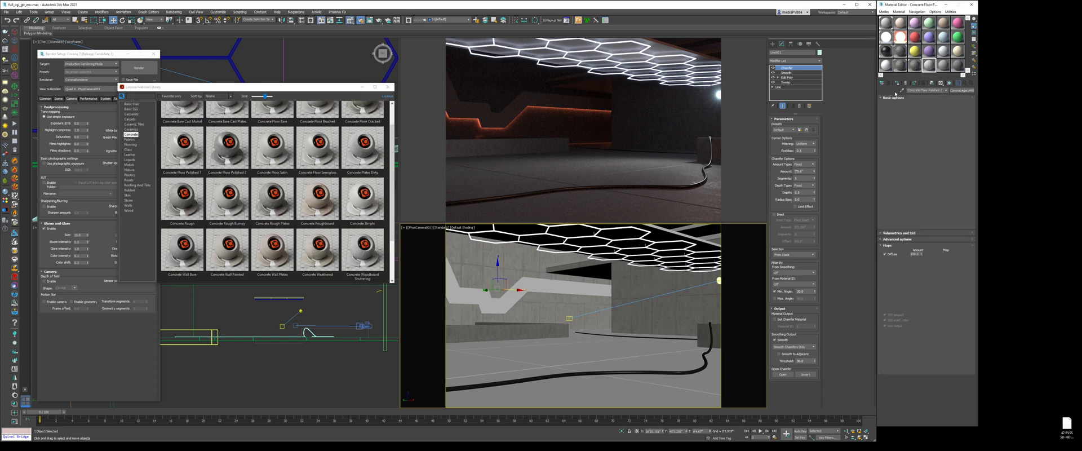
right_click(797, 68)
left_click(811, 99)
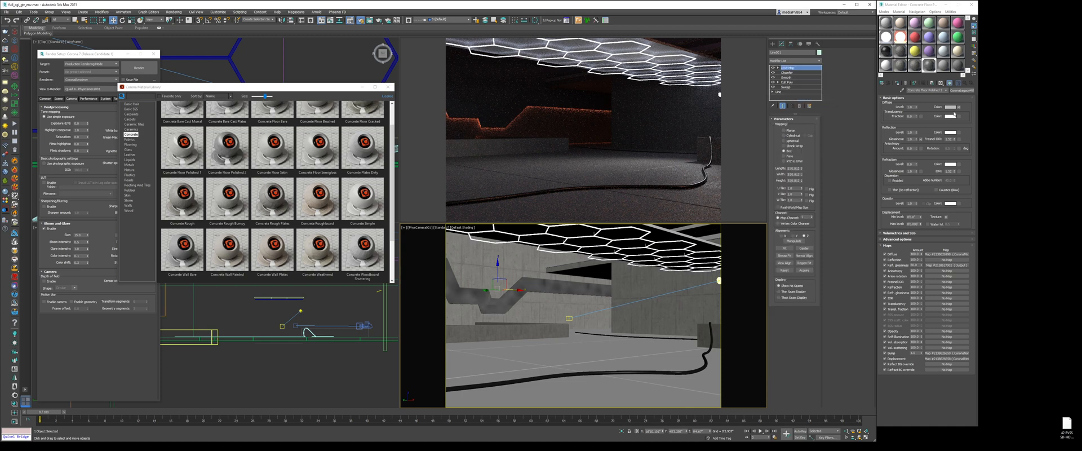
In the diffuse mix's top-layer bitmap, turn off real-world scale and set the tiling to 1 by 1
left_click(947, 254)
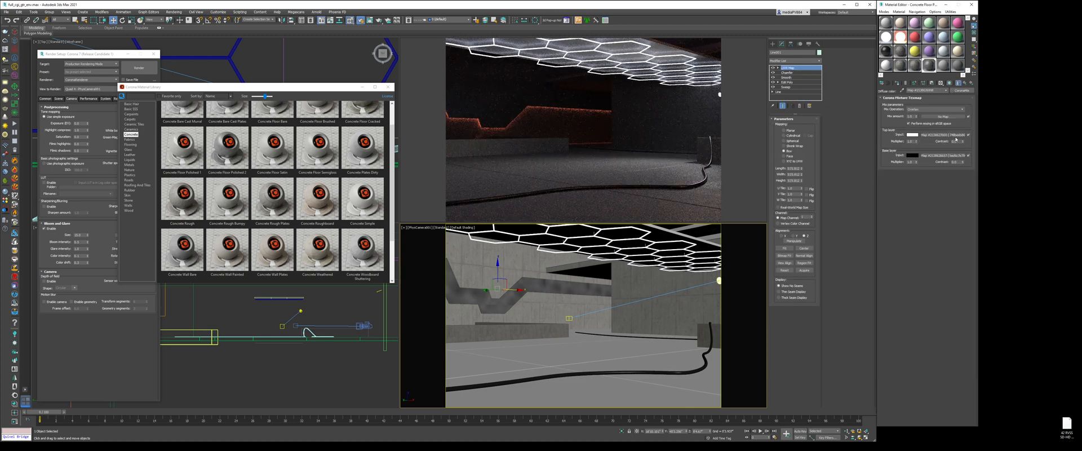
left_click(942, 135)
left_click(888, 114)
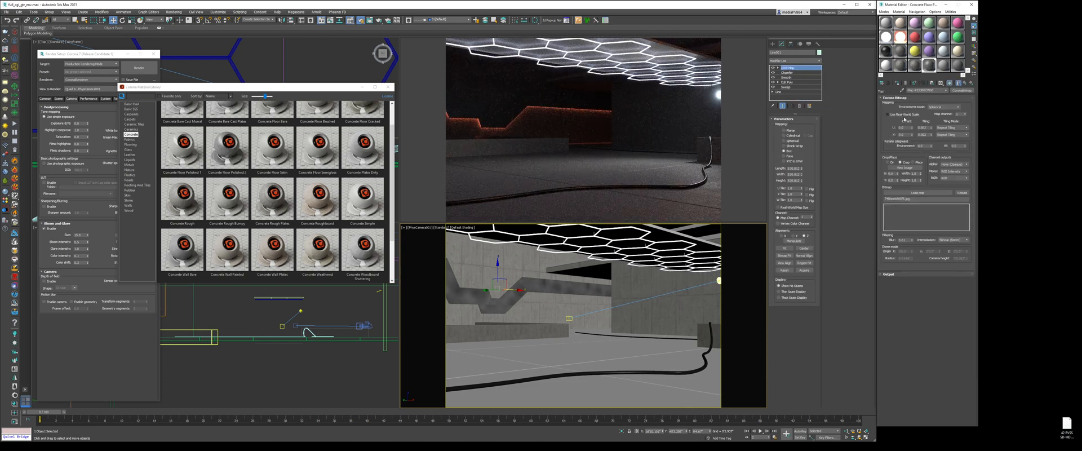
double_click(923, 128)
type("1")
key("Tab")
type("1")
key("Return")
Turn off real-world scale and set 1 by 1 tiling on the diffuse mix's base-layer bitmap
left_click(964, 83)
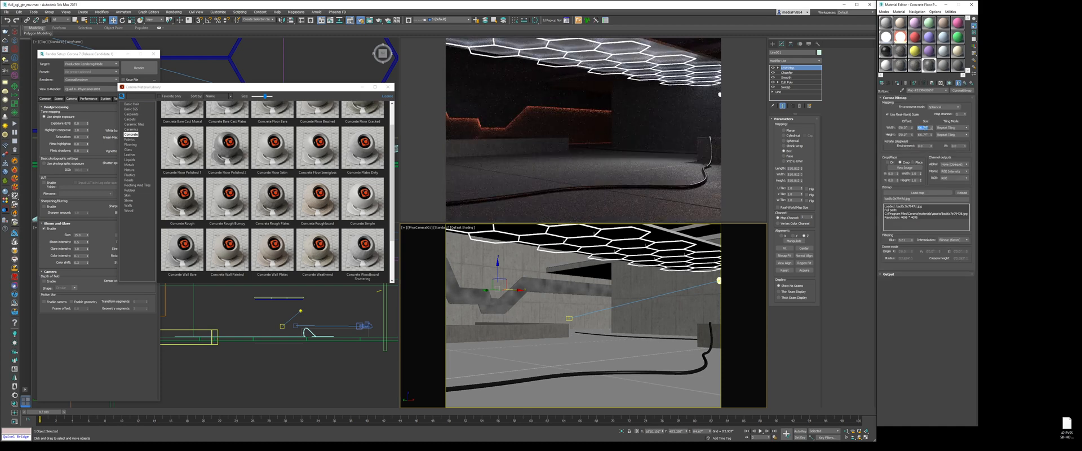
left_click(914, 115)
double_click(923, 128)
type("1")
key("Tab")
type("1")
key("Return")
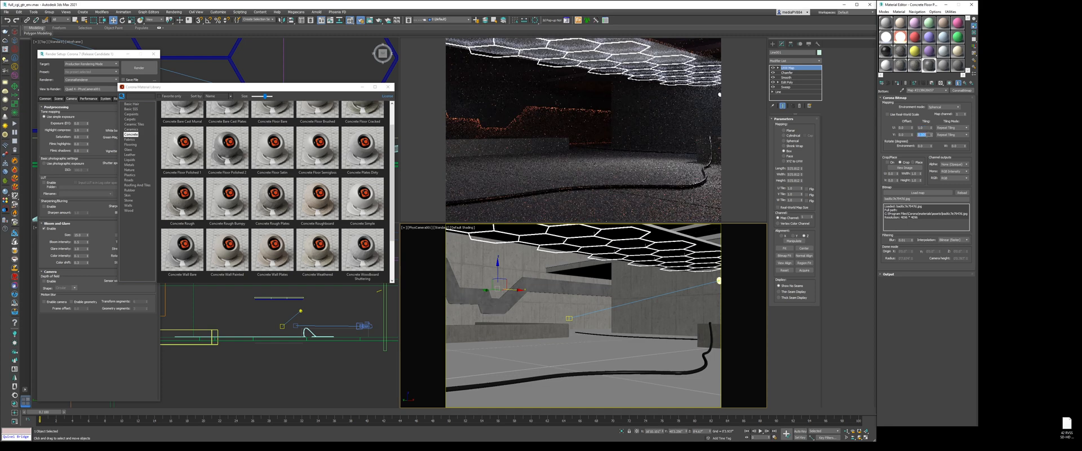
Go through the glossiness maps to the Corona Normal map and set its bitmap's tiling to 1 by 1
left_click(965, 85)
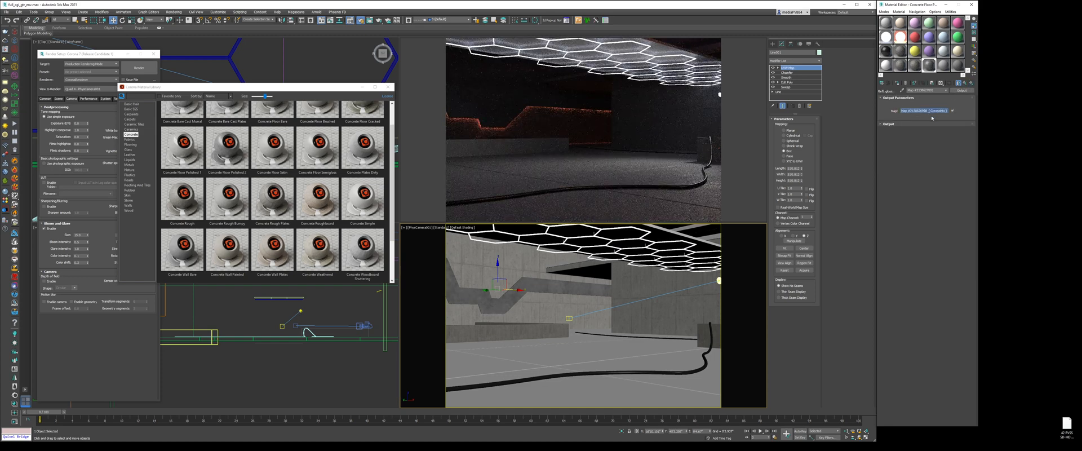
left_click(942, 135)
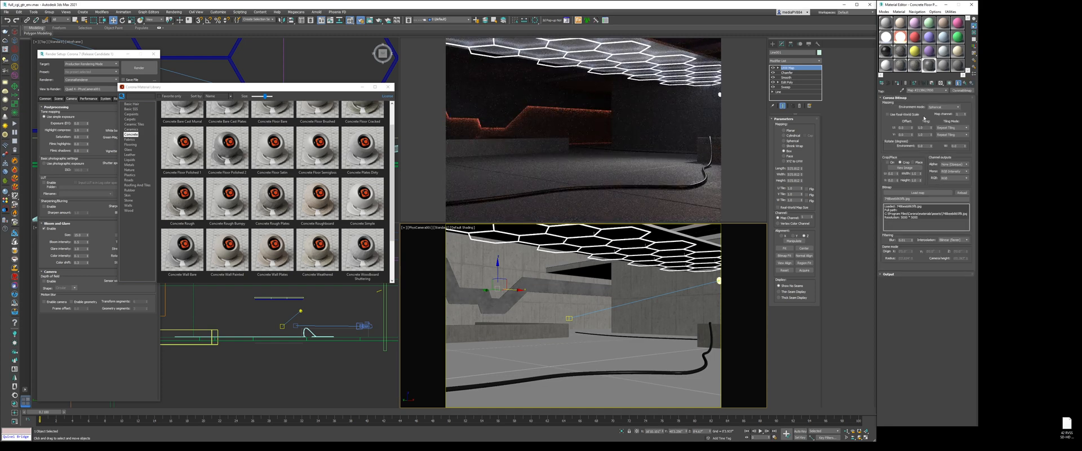
left_click(965, 83)
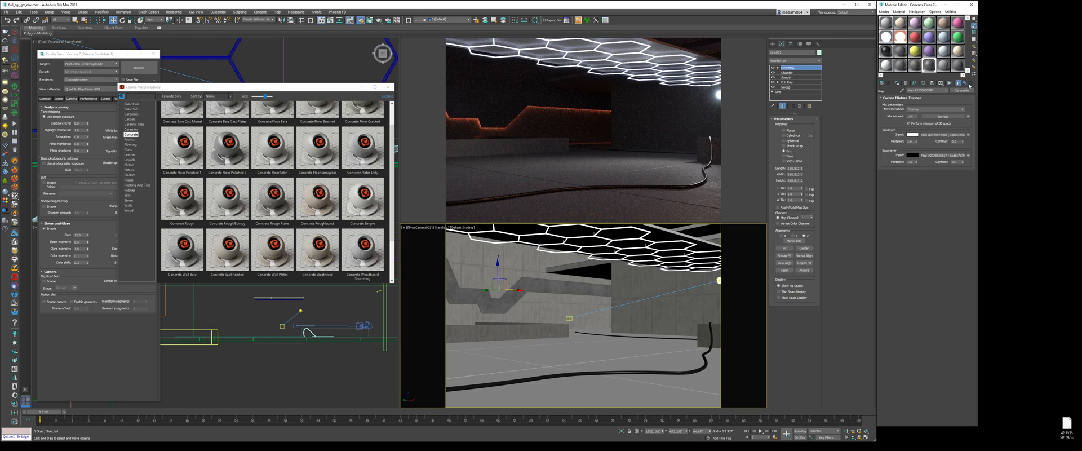
left_click(966, 84)
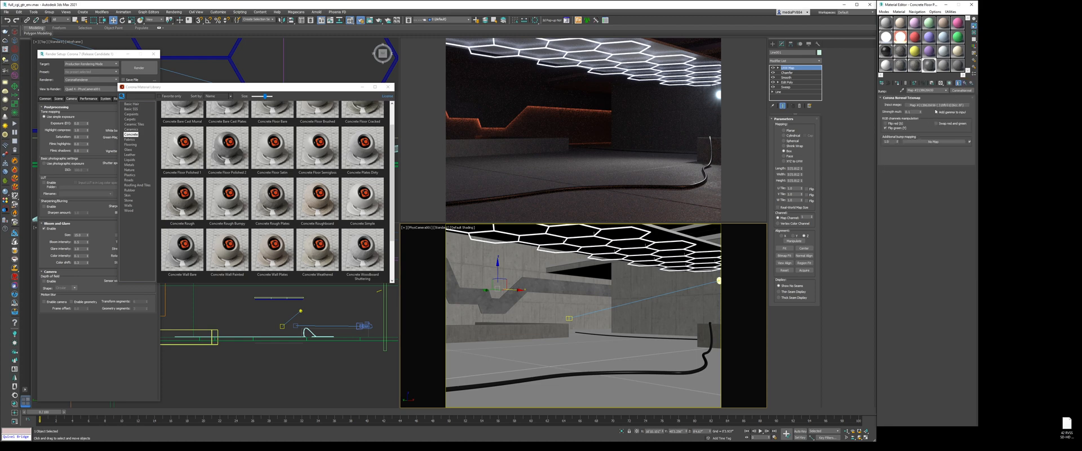
left_click(937, 106)
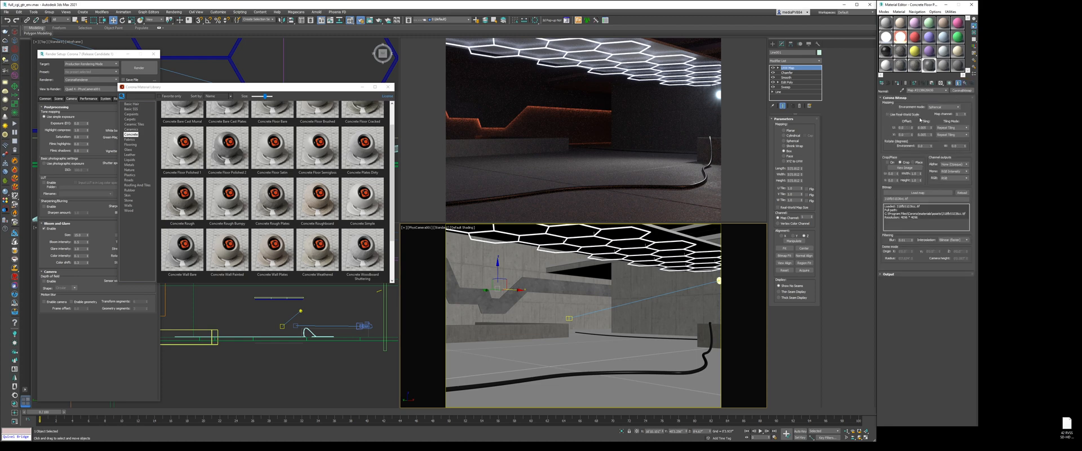
type("1")
key("Tab")
type("1")
key("Return")
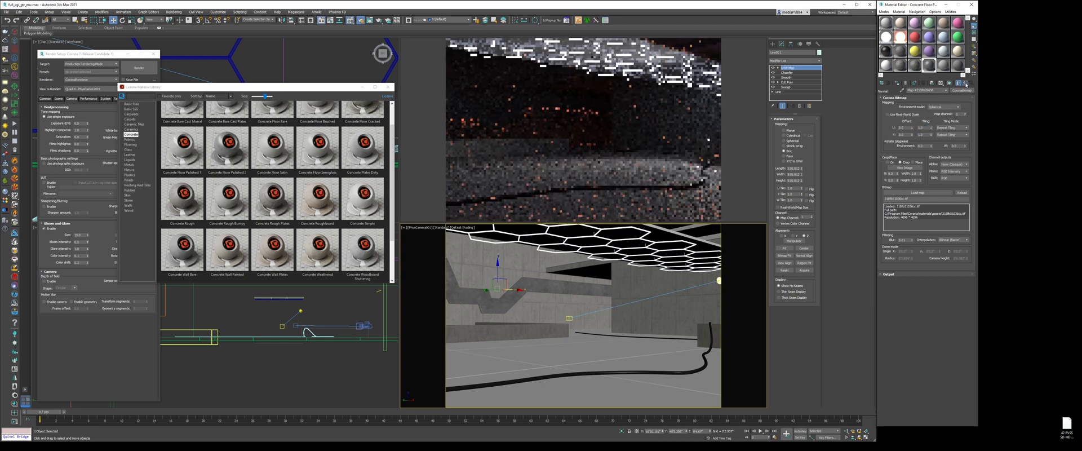
Turn off real-world scale and set 1 by 1 tiling on the displacement bitmap, and return to the main material settings
left_click(966, 84)
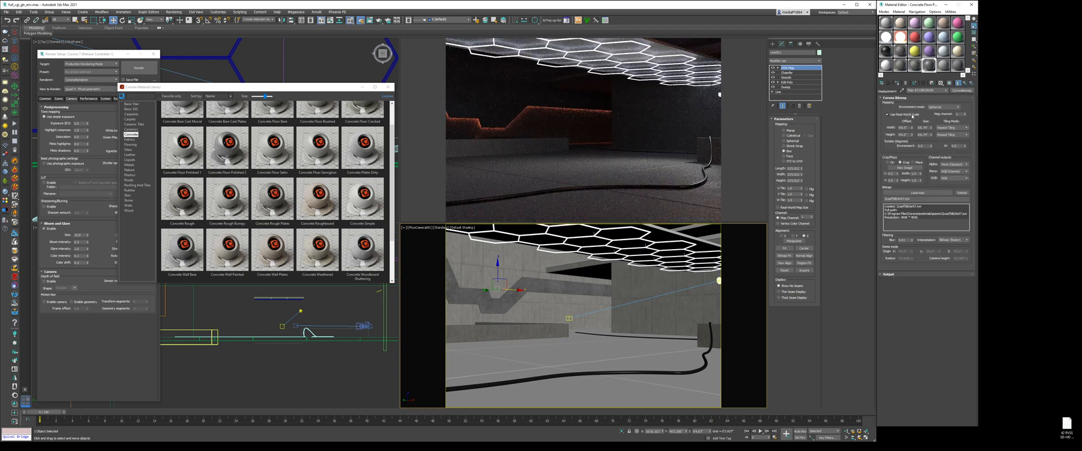
double_click(925, 127)
type("1")
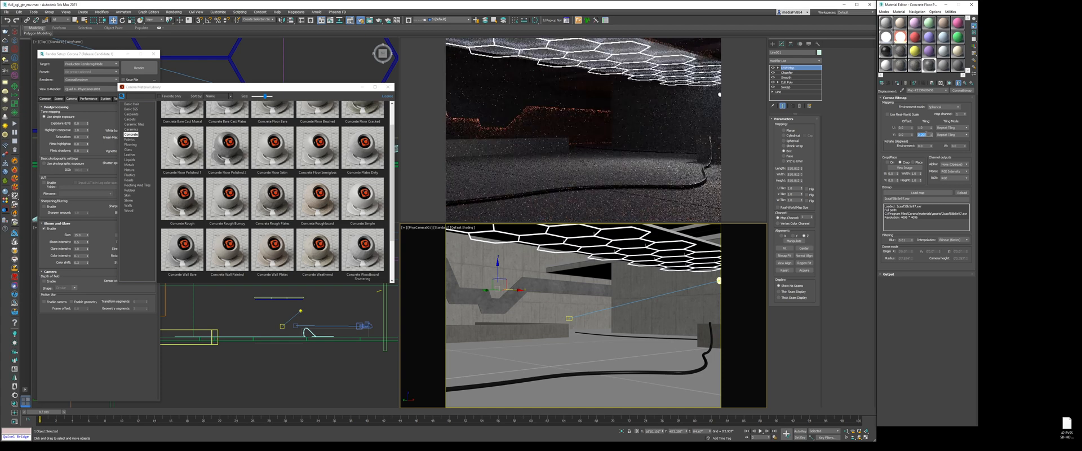
left_click(972, 83)
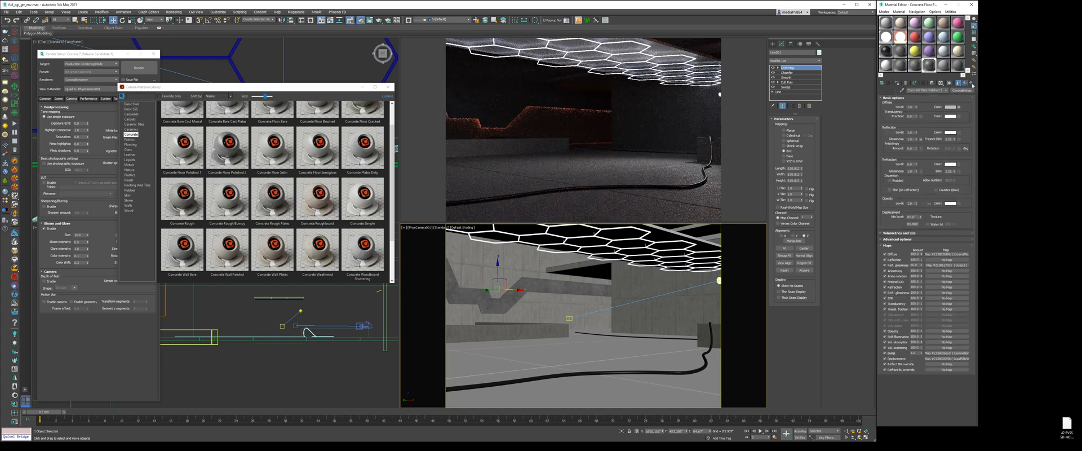
Select the thin ceiling box by the hexagonal lights and add a Chamfer modifier to it
left_click(307, 367)
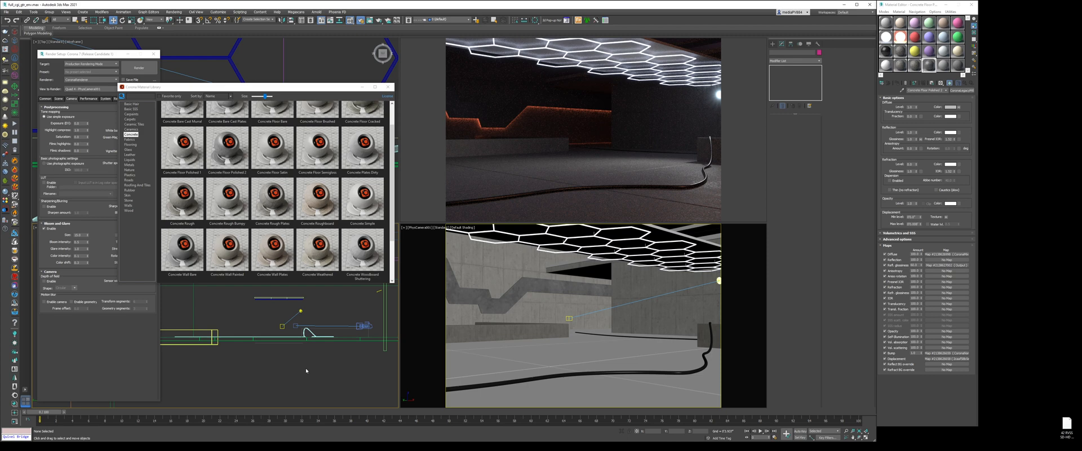
middle_click_drag(284, 351, 286, 389)
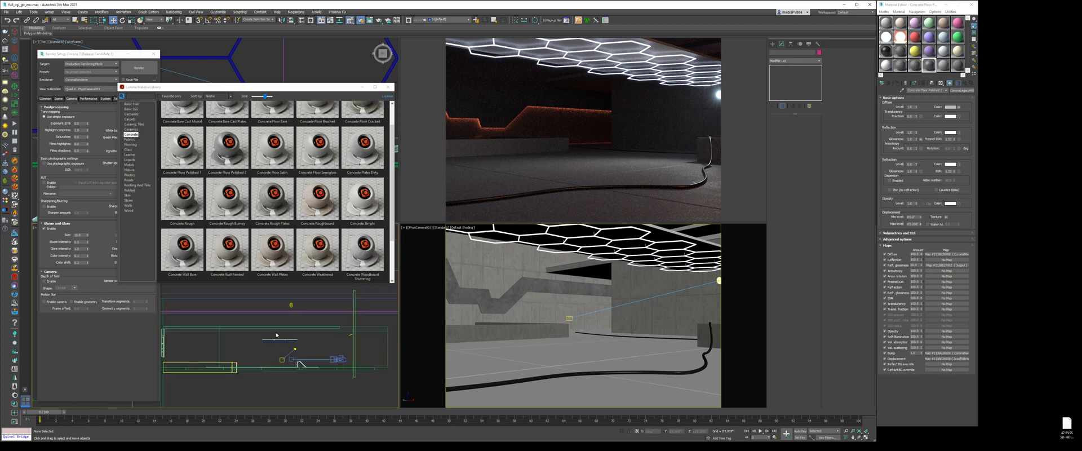
scroll(295, 356, "up", 5)
left_click(298, 358)
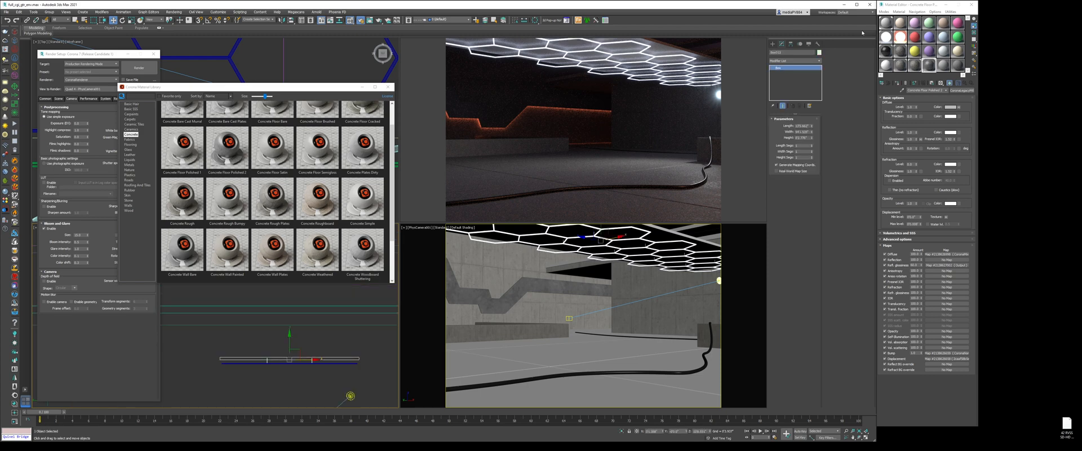
left_click(785, 62)
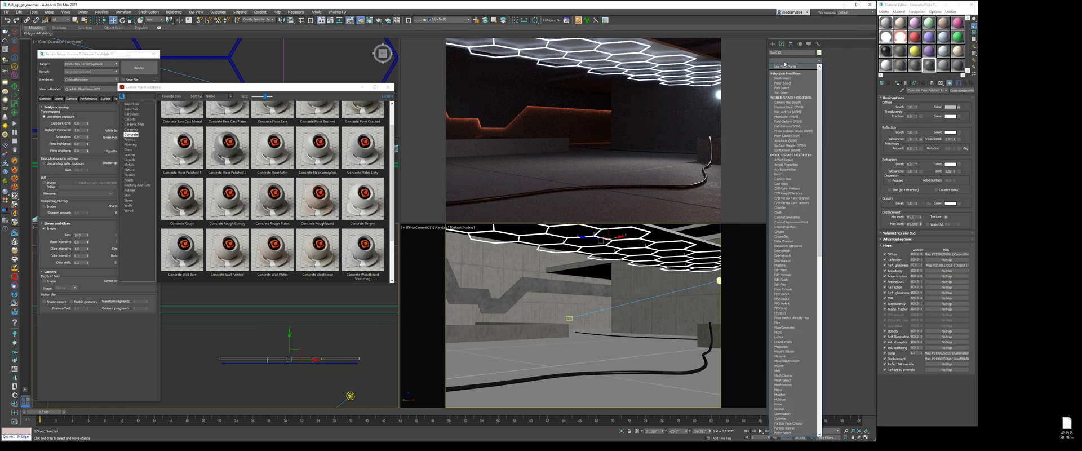
type("ch")
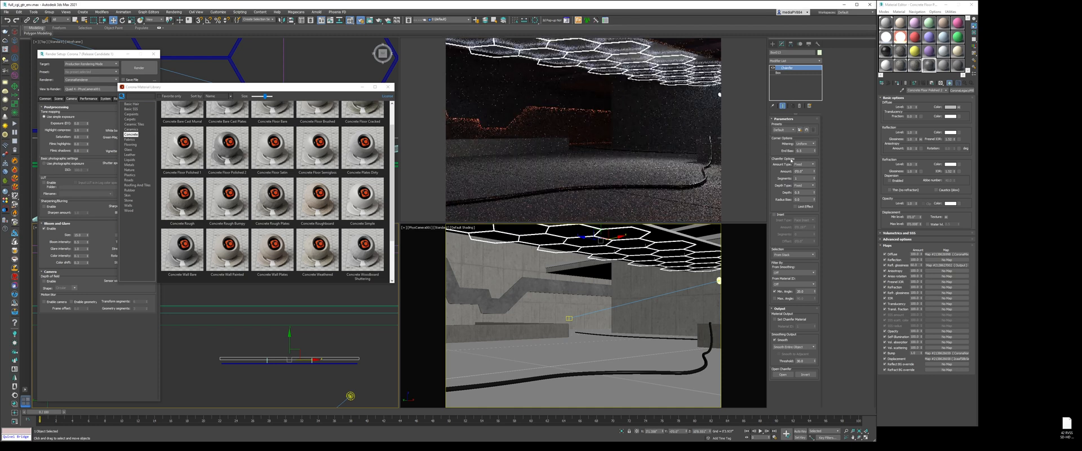
Set the ceiling box's chamfer amount to 0.05 with 5 segments, and limit its smoothing to the chamfers only
left_click_drag(815, 171, 815, 163)
type("0.05")
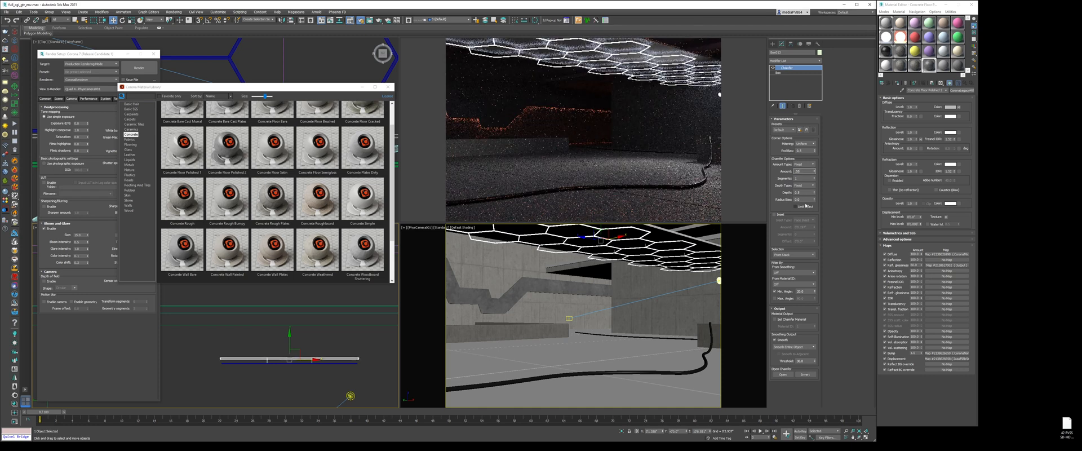
key("Return")
key("Tab")
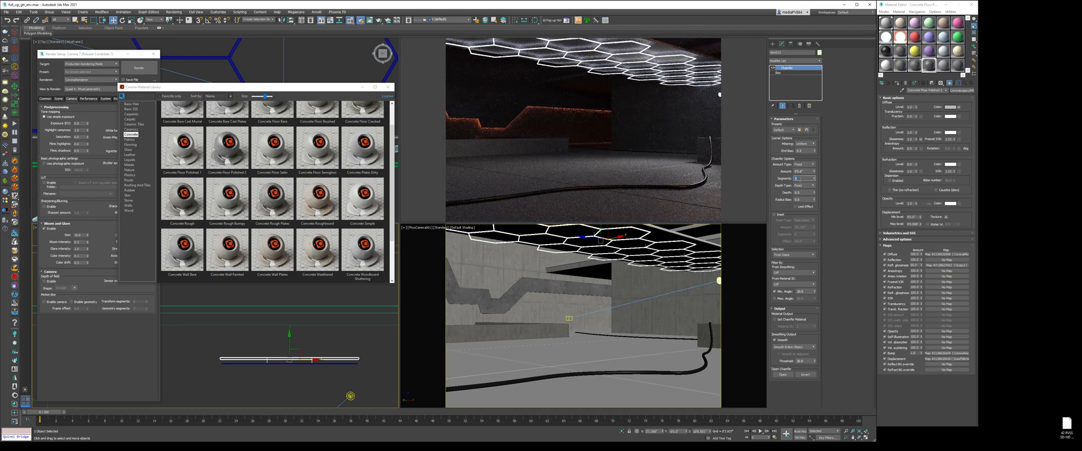
type("5")
key("Return")
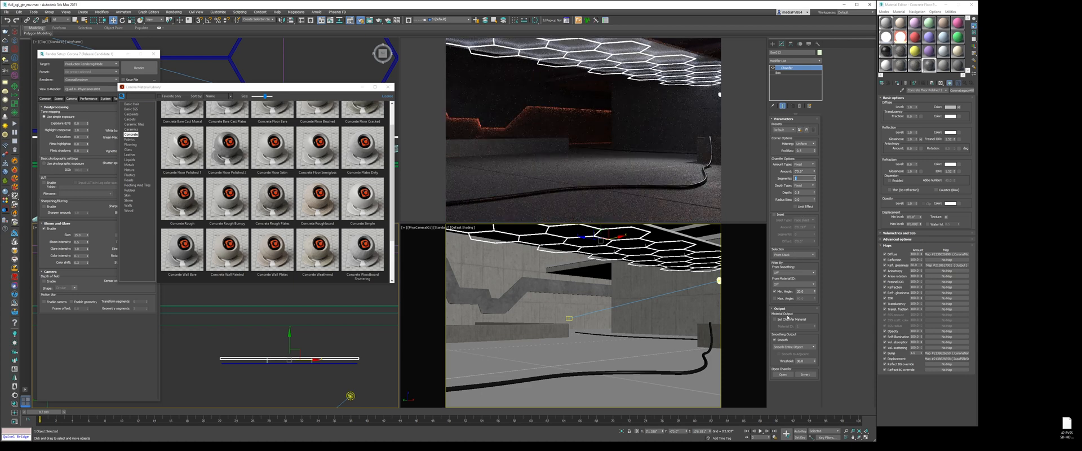
left_click(793, 346)
left_click(793, 358)
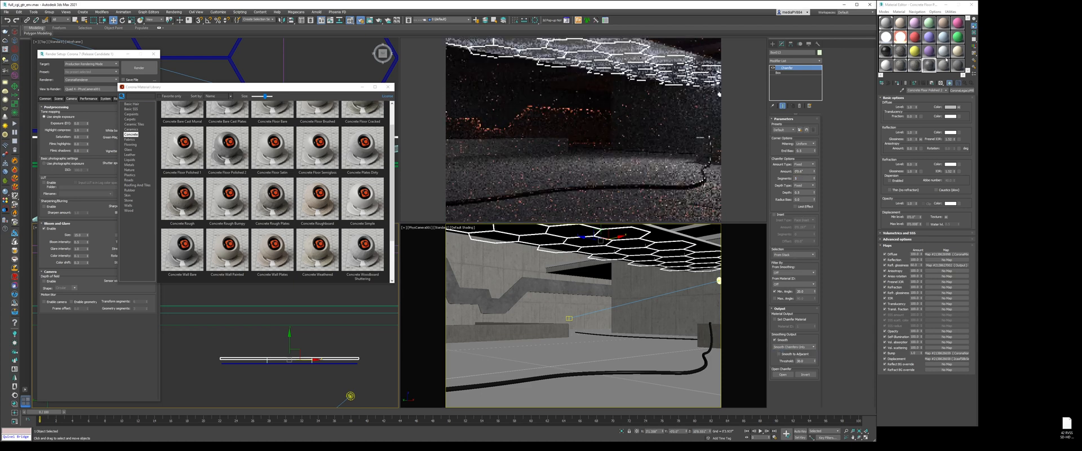
Turn an unused material slot into a CoronaLegacyMtl, assign it to the ceiling box, and accept its diffuse colour
left_click(942, 66)
left_click(962, 90)
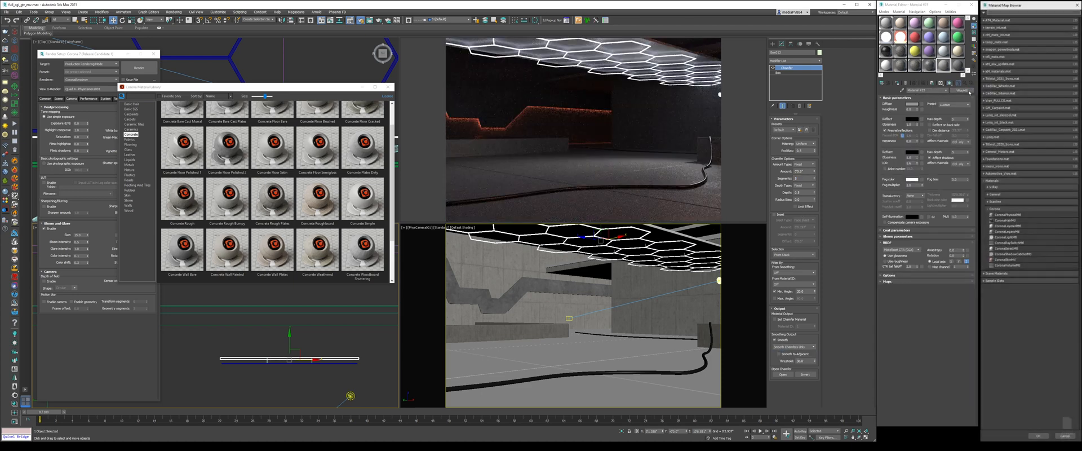
double_click(1017, 232)
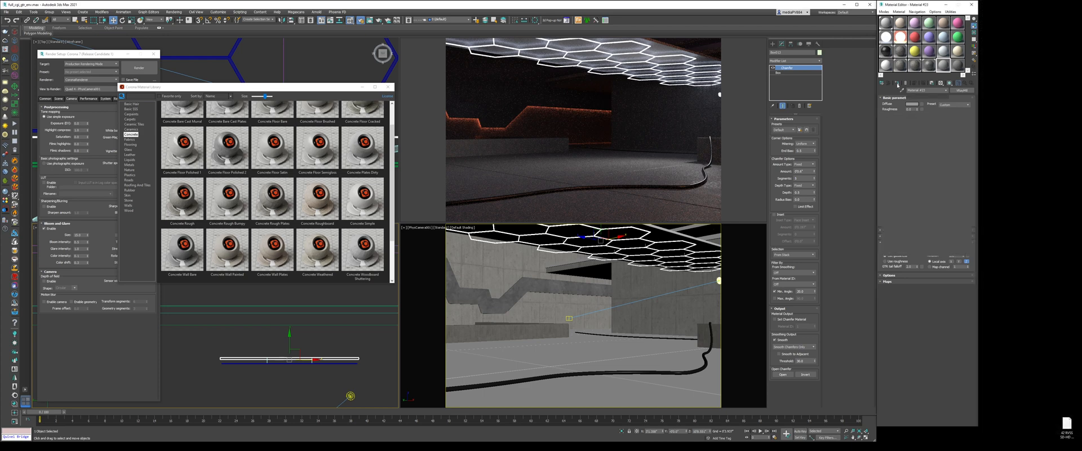
left_click(951, 106)
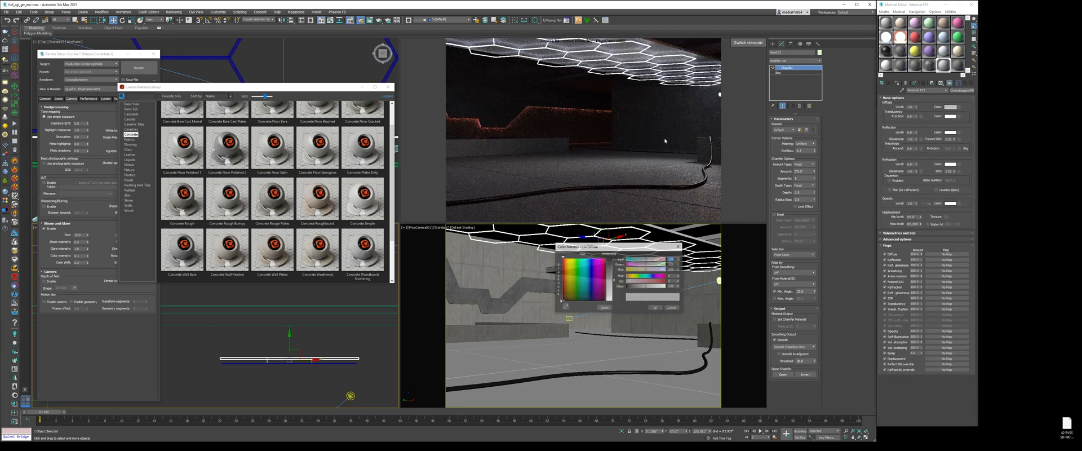
left_click(655, 308)
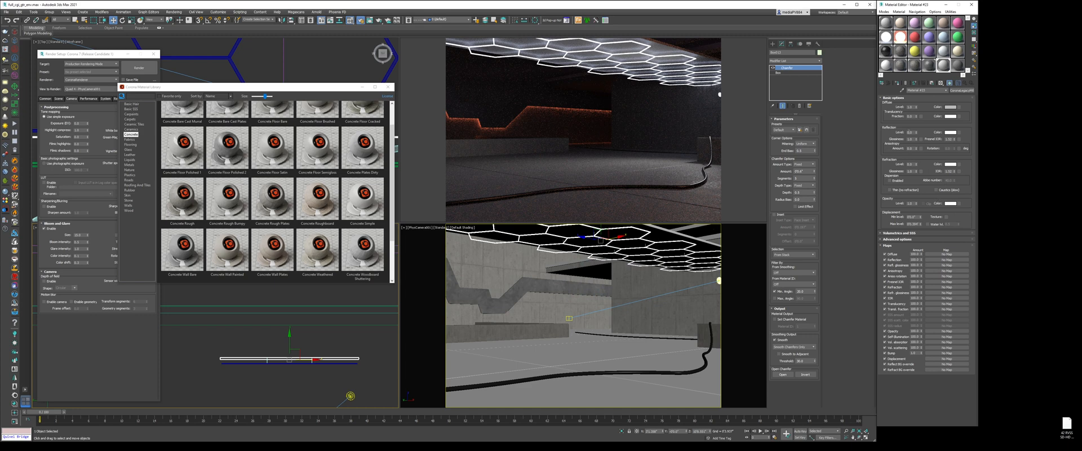
Set the new ceiling material's reflection and refraction levels to 1
double_click(909, 133)
type("1")
key("Return")
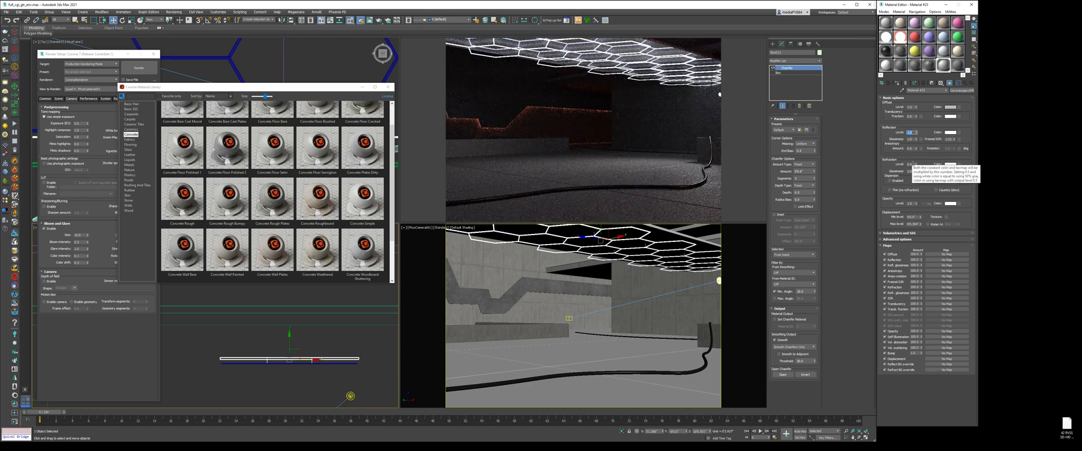
double_click(911, 164)
type("1")
key("Return")
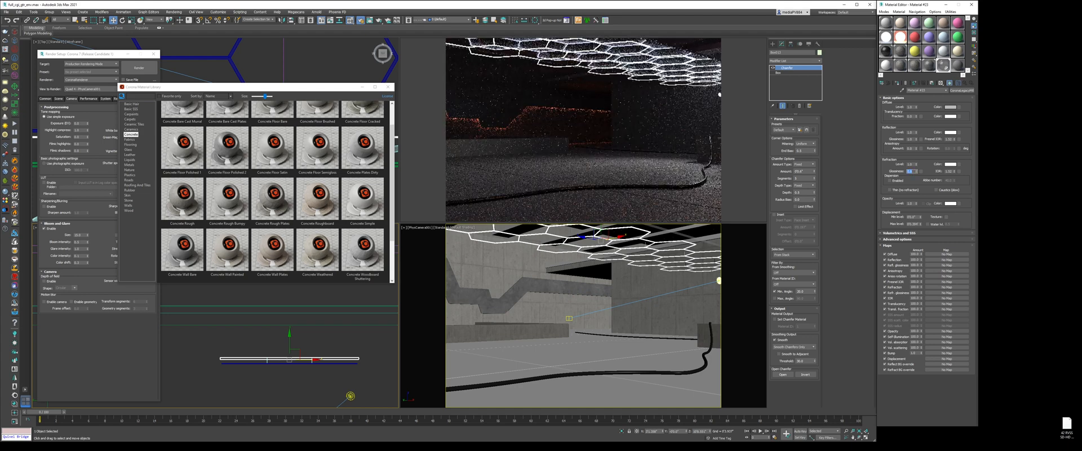
Darken the ceiling material's refraction colour slightly to off-white and lighten its diffuse colour to nearly white
left_click(949, 164)
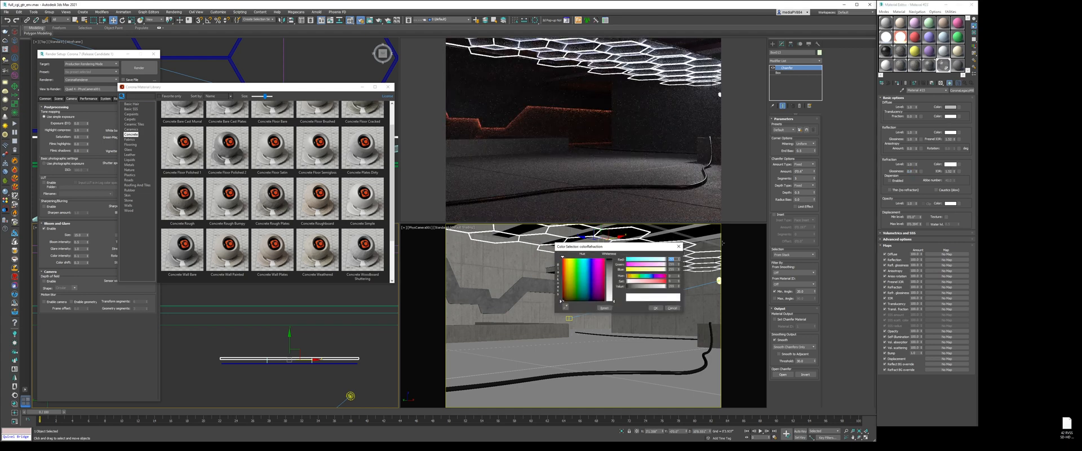
left_click_drag(665, 286, 662, 287)
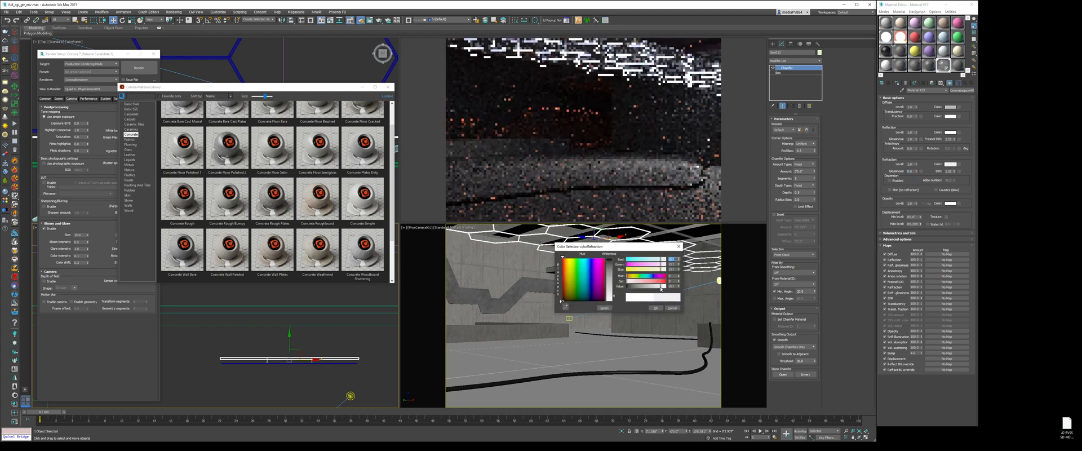
left_click(656, 307)
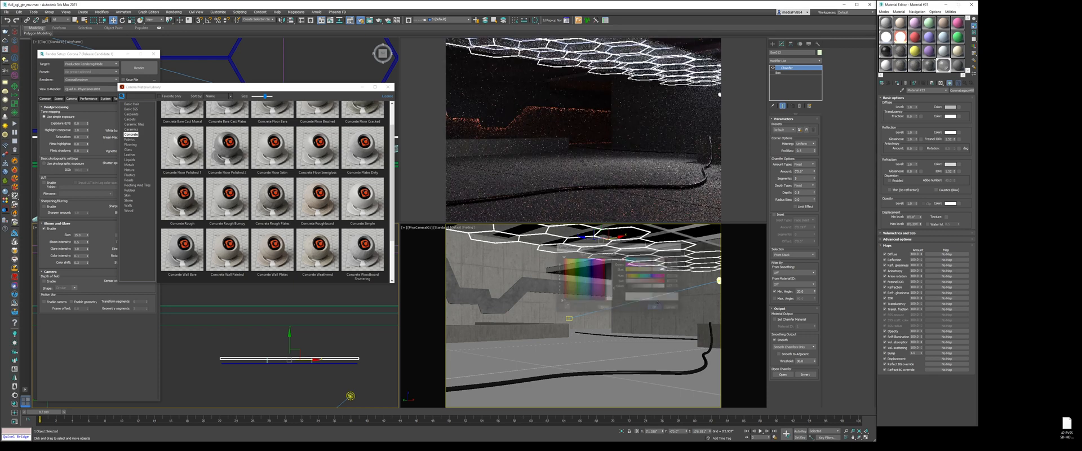
left_click(951, 107)
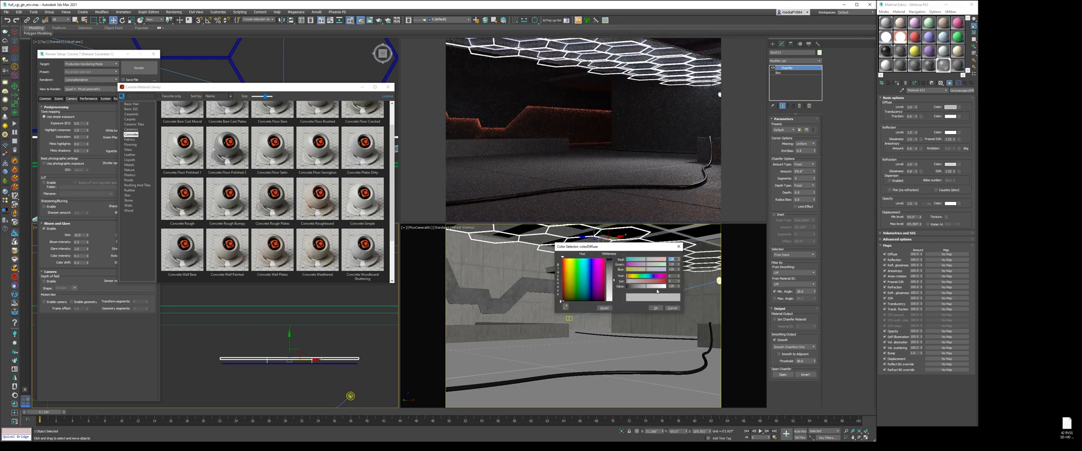
left_click_drag(657, 287, 662, 287)
left_click(656, 308)
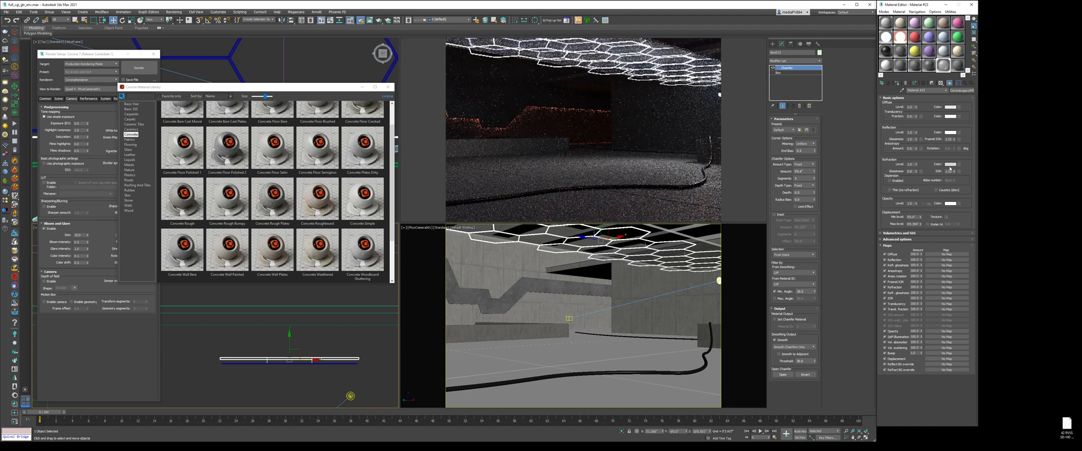
Accept the ceiling material's off-white refraction colour and darken its reflection colour to a mid grey
left_click(951, 164)
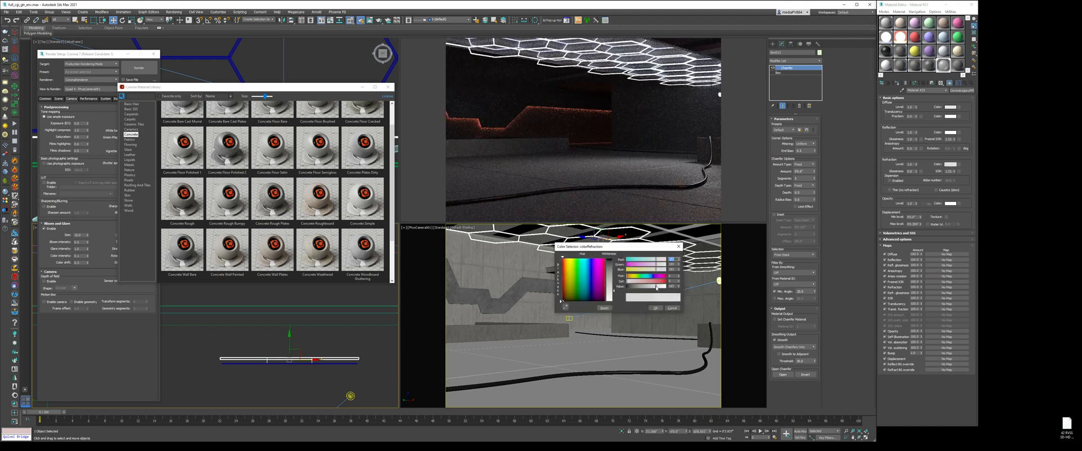
left_click(656, 308)
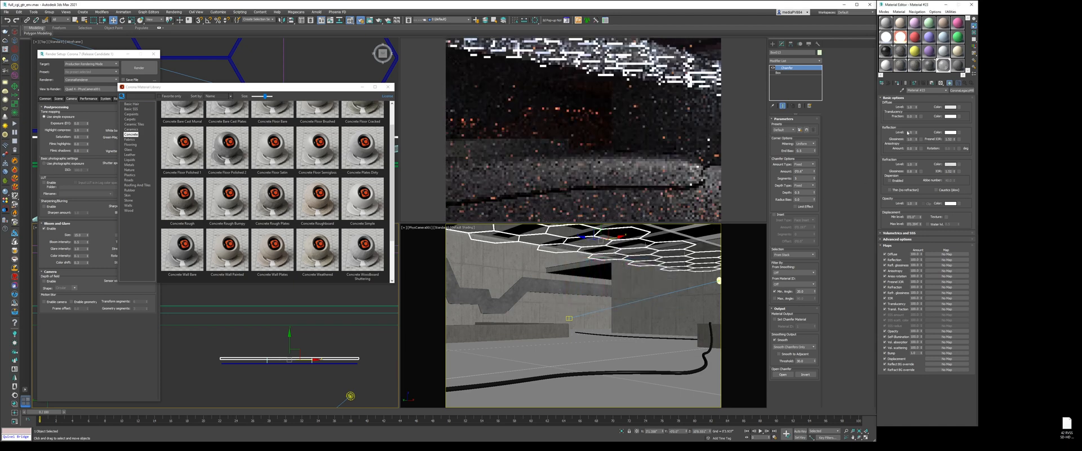
left_click(951, 133)
left_click(637, 286)
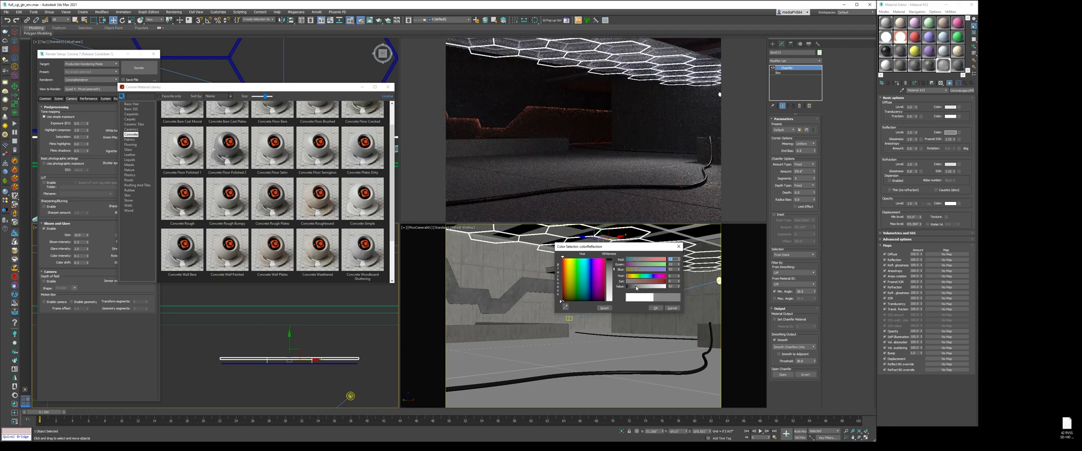
left_click(657, 308)
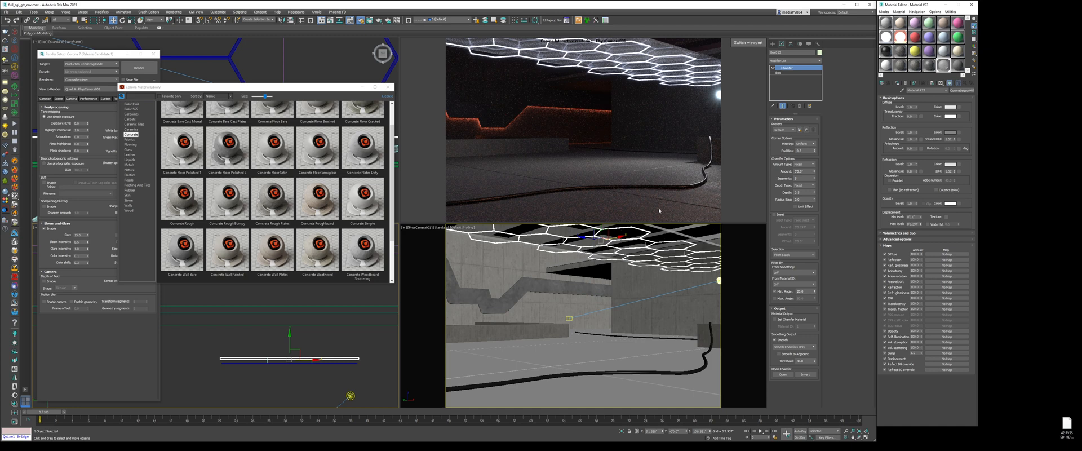
Deselect the ceiling box and raise the emission intensity of the orange Corona light material
left_click(329, 336)
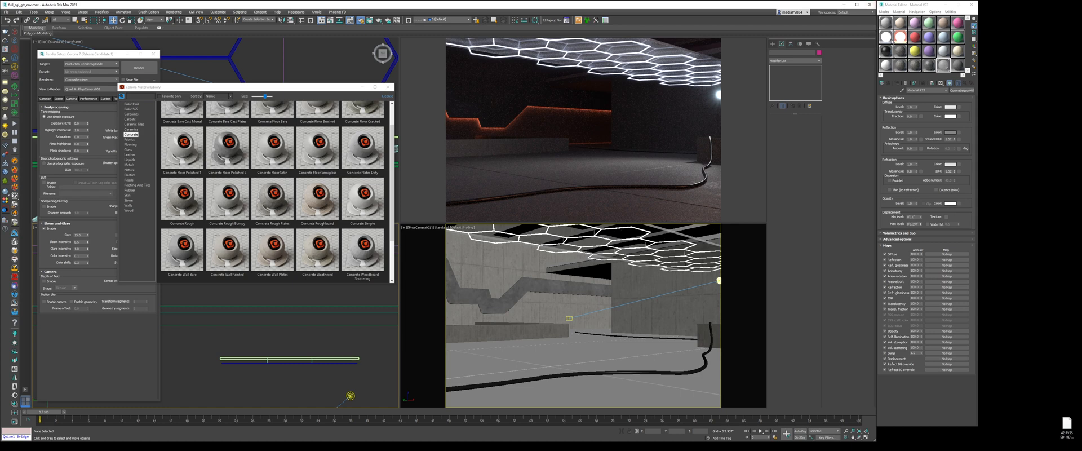
left_click(900, 36)
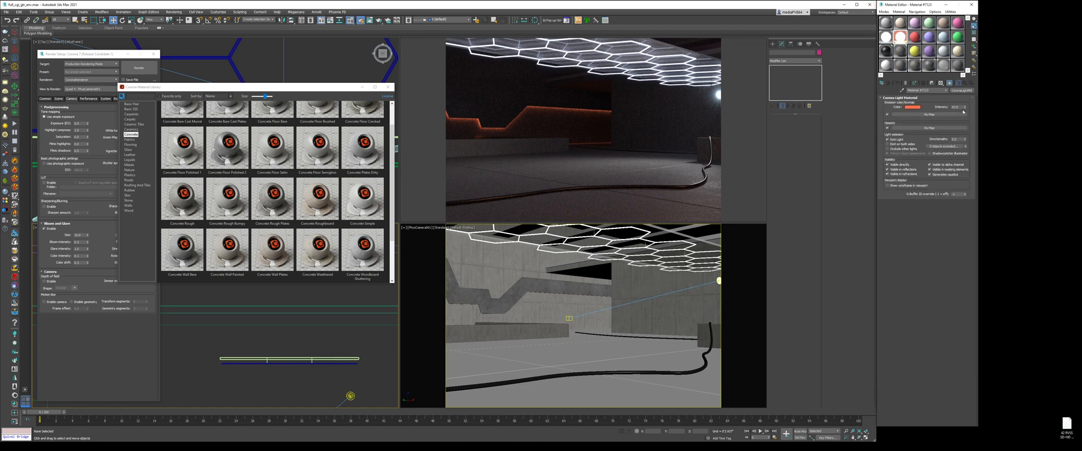
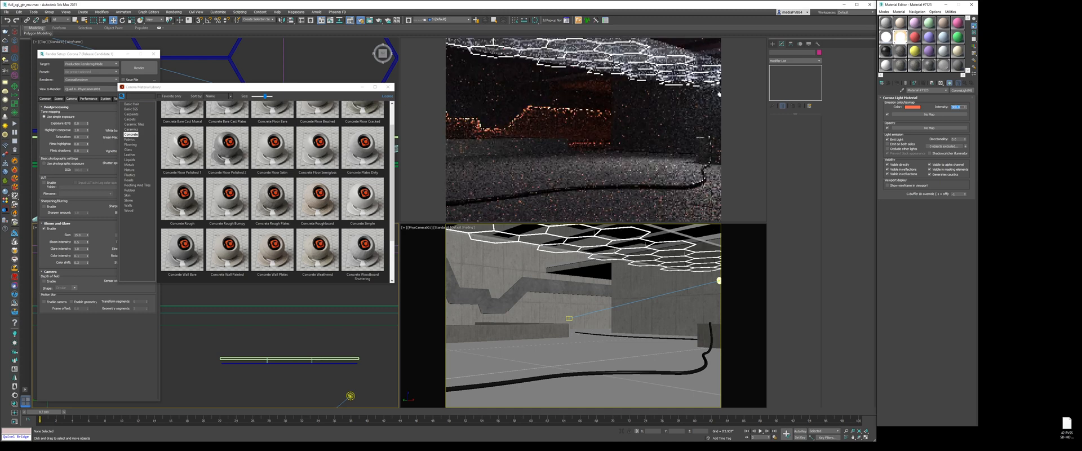
left_click(341, 343)
Close the material library and set up a new CoronaLight with a rectangular shape
scroll(341, 342, "down", 5)
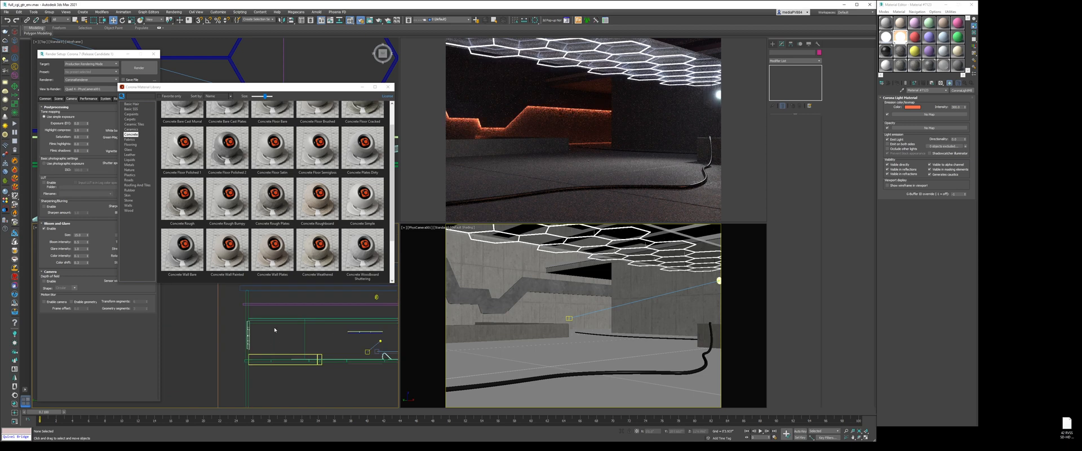
left_click(777, 43)
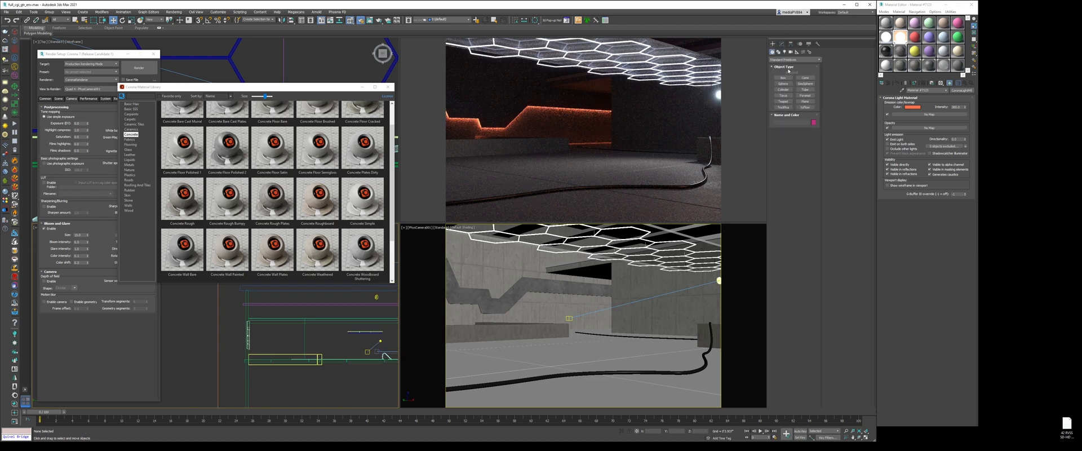
left_click(785, 53)
left_click(789, 78)
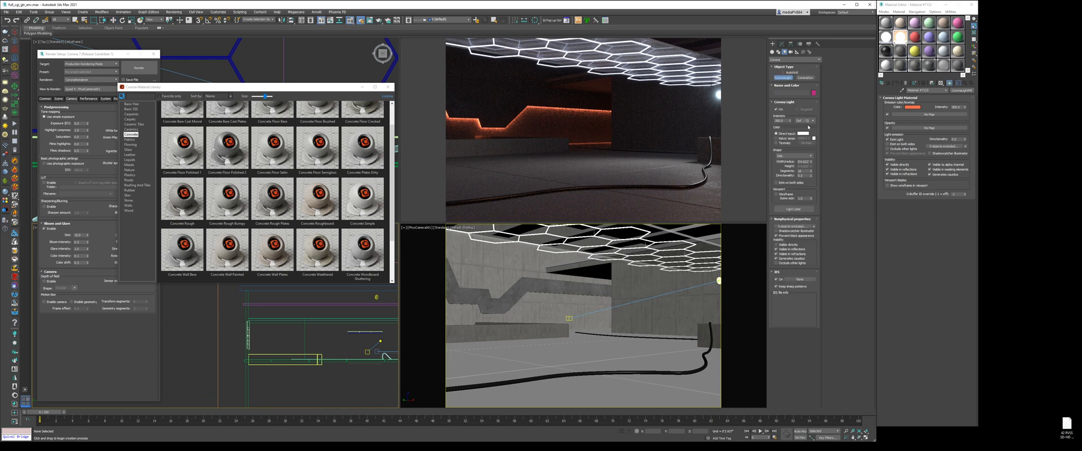
left_click(385, 87)
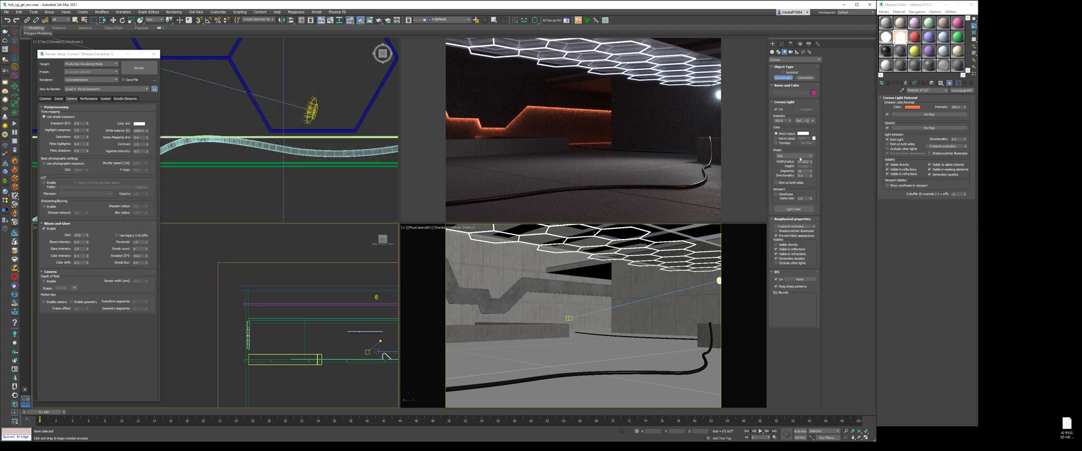
left_click(794, 156)
left_click(801, 164)
Draw the rectangular light beside the back wall in the plan view and raise it above the ceiling line
scroll(273, 125, "down", 10)
scroll(273, 125, "up", 5)
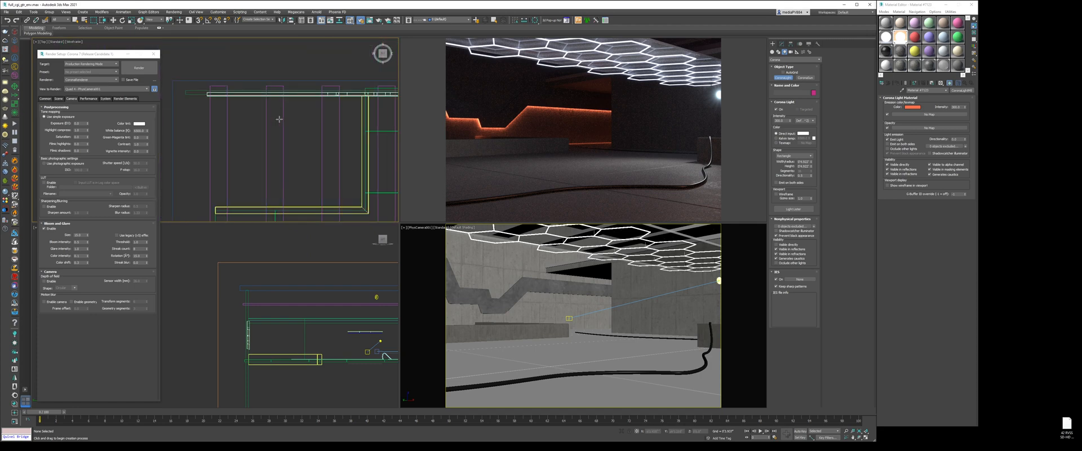
scroll(256, 101, "up", 2)
left_click_drag(230, 101, 277, 103)
key("w")
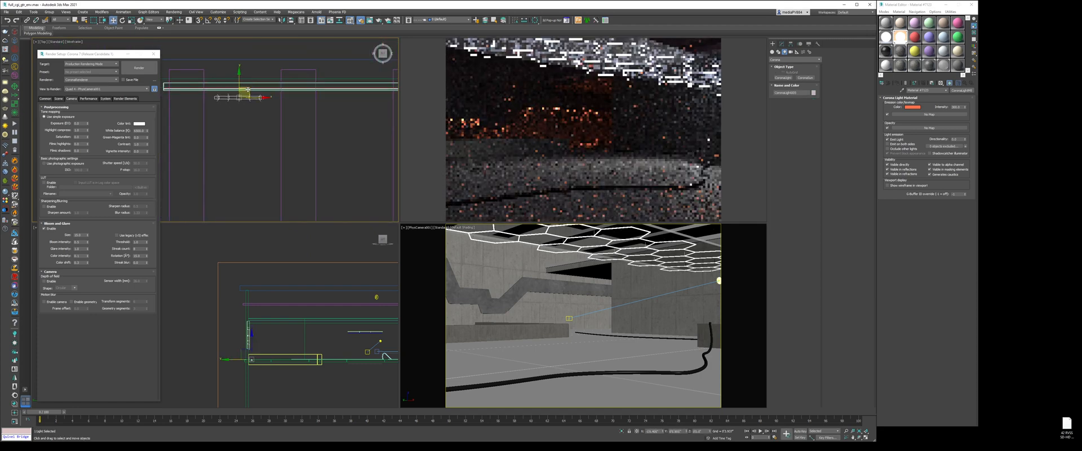
scroll(256, 346, "up", 4)
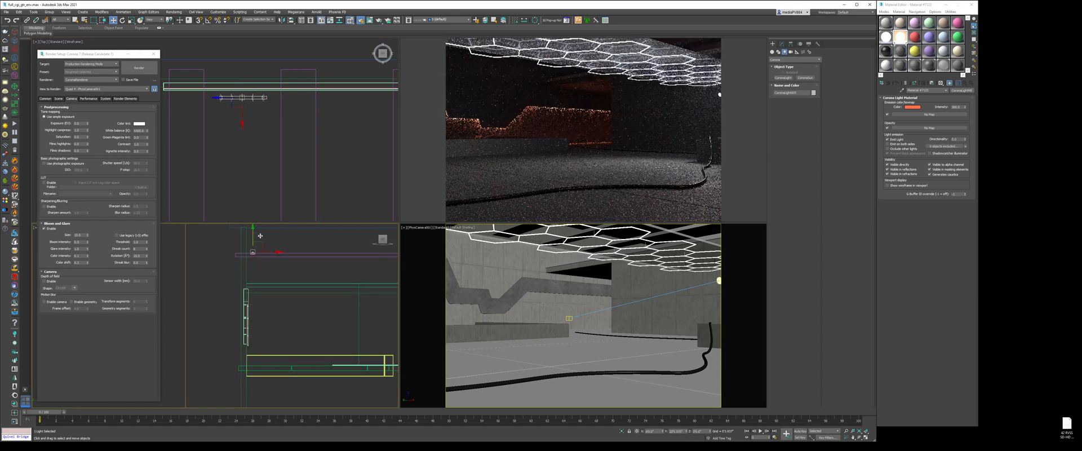
left_click_drag(260, 236, 263, 224)
Set the new light's directionality to 0.6 and its intensity to 800
left_click(782, 44)
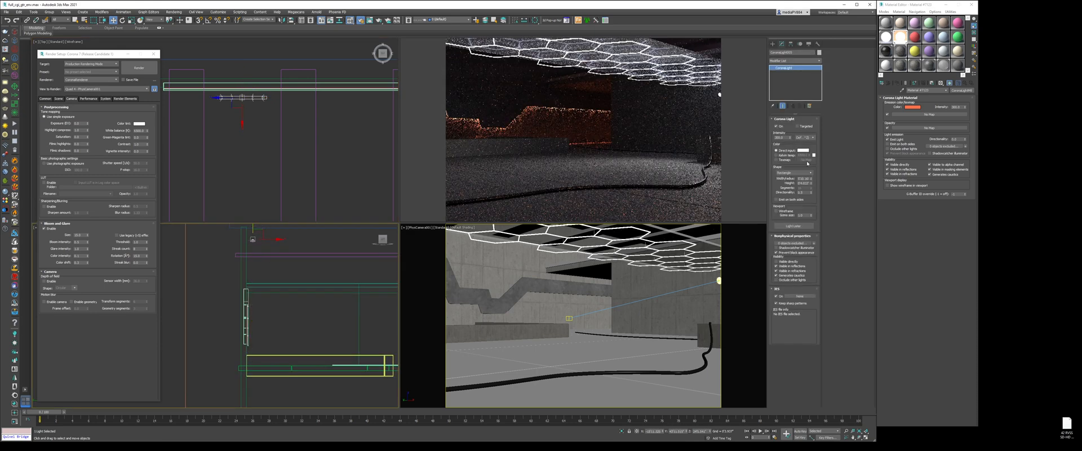
double_click(804, 192)
type("0.6")
double_click(786, 138)
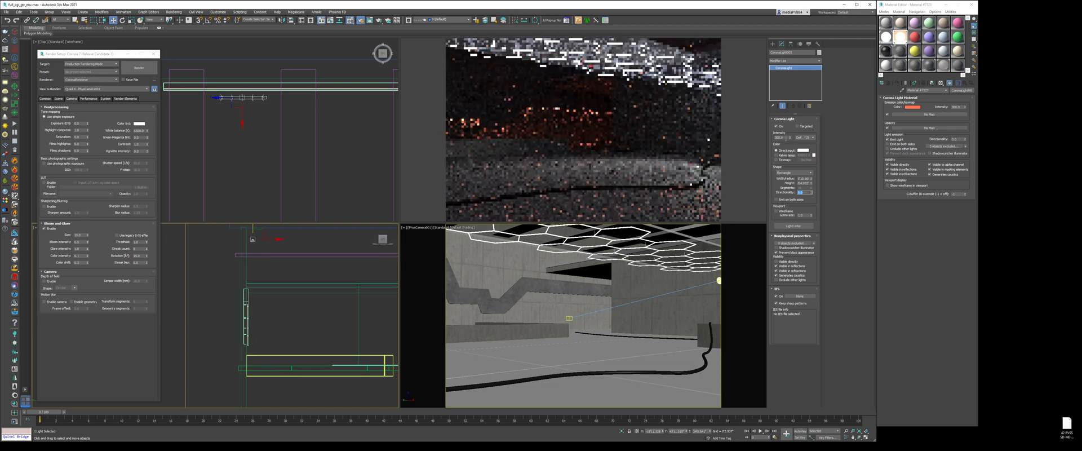
type("800")
key("Return")
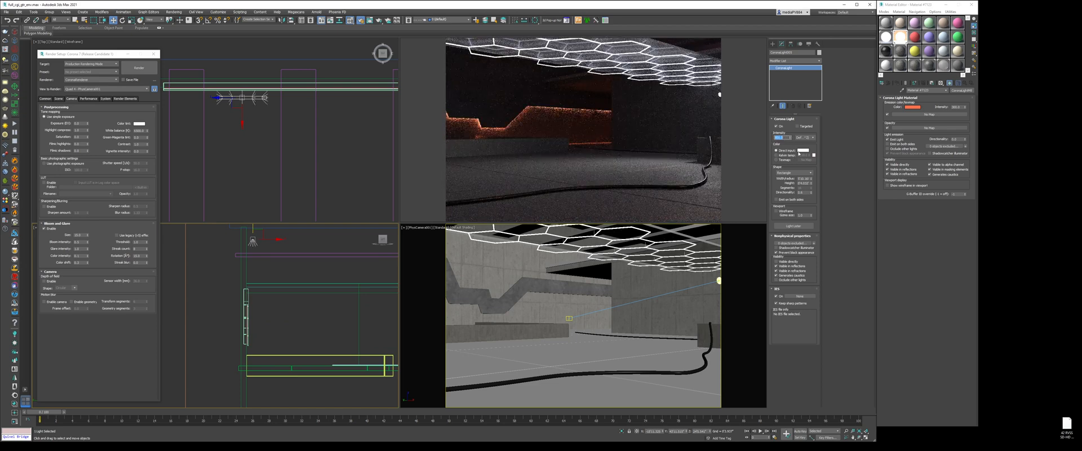
Tint the rectangular light's direct input colour a pale blue
left_click(802, 150)
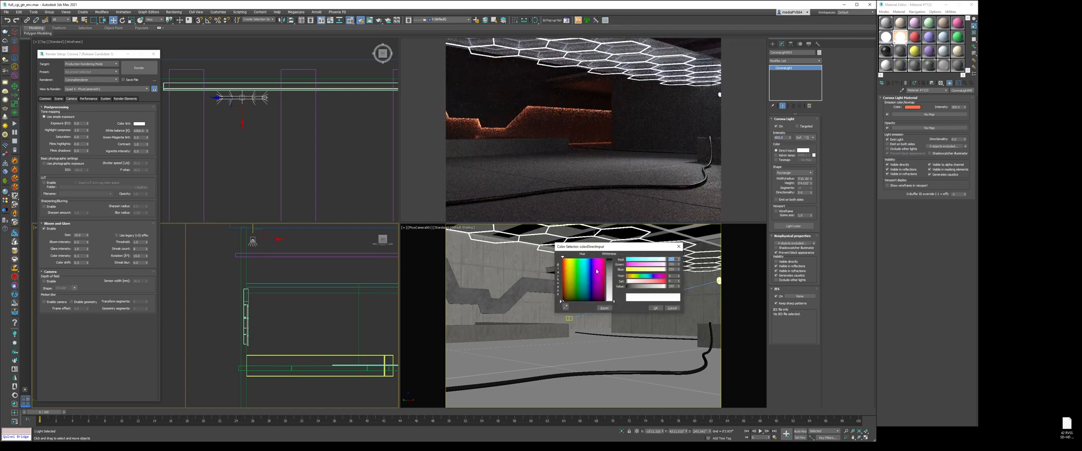
left_click_drag(611, 300, 610, 292)
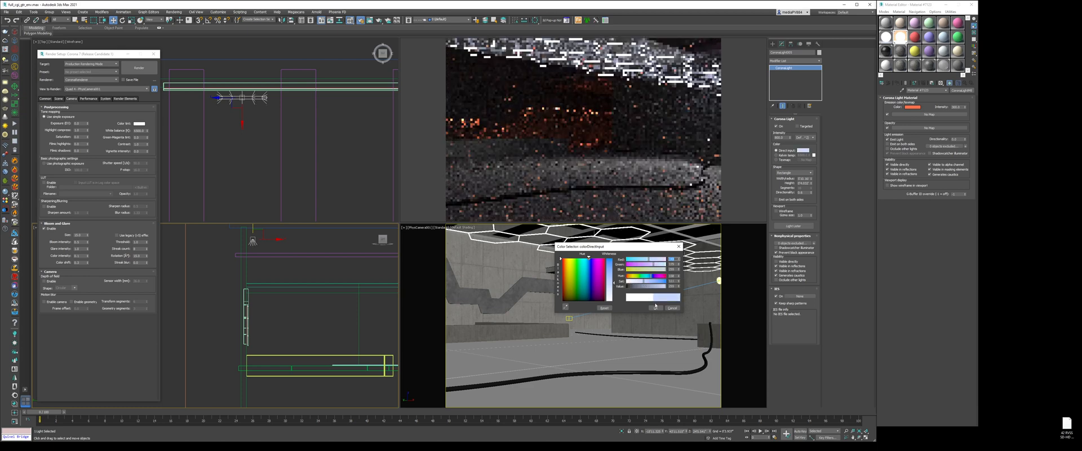
left_click(656, 308)
Move the rectangular light along the back wall into the camera's view, close to the wall and higher up
middle_click_drag(288, 254, 290, 263)
left_click_drag(268, 248, 288, 274)
scroll(297, 121, "down", 6)
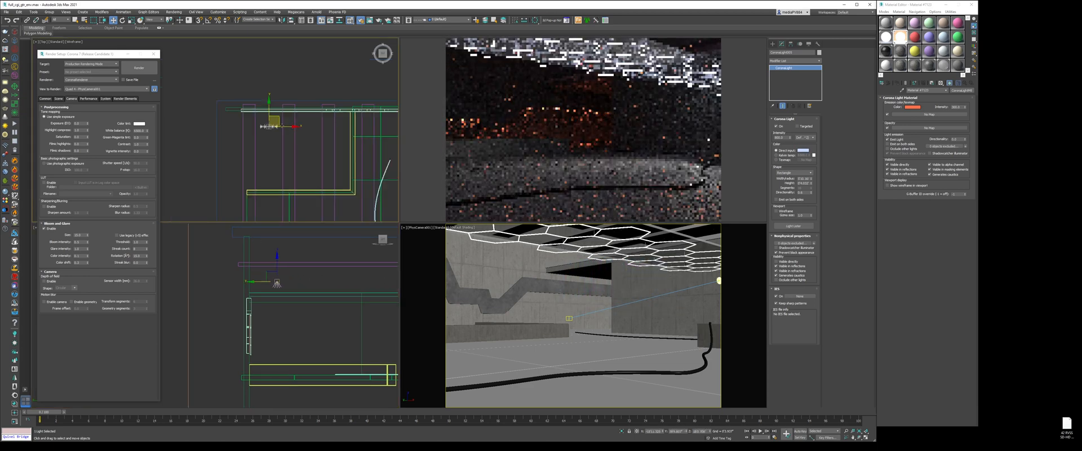
left_click_drag(298, 115, 323, 114)
scroll(320, 112, "up", 6)
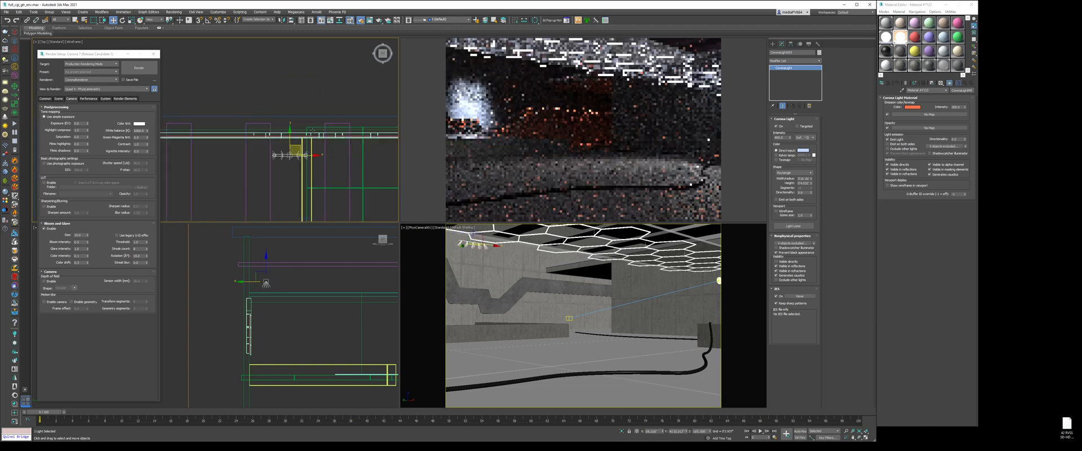
left_click_drag(303, 146, 310, 139)
left_click_drag(263, 266, 266, 224)
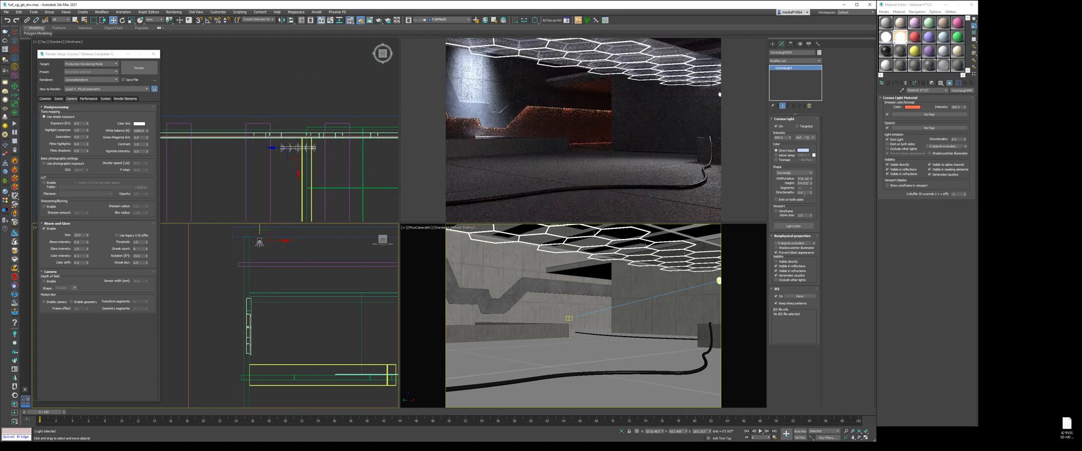
Set the rectangular light's directionality to 0.4 and reduce its intensity
double_click(805, 193)
type("0.4")
key("Return")
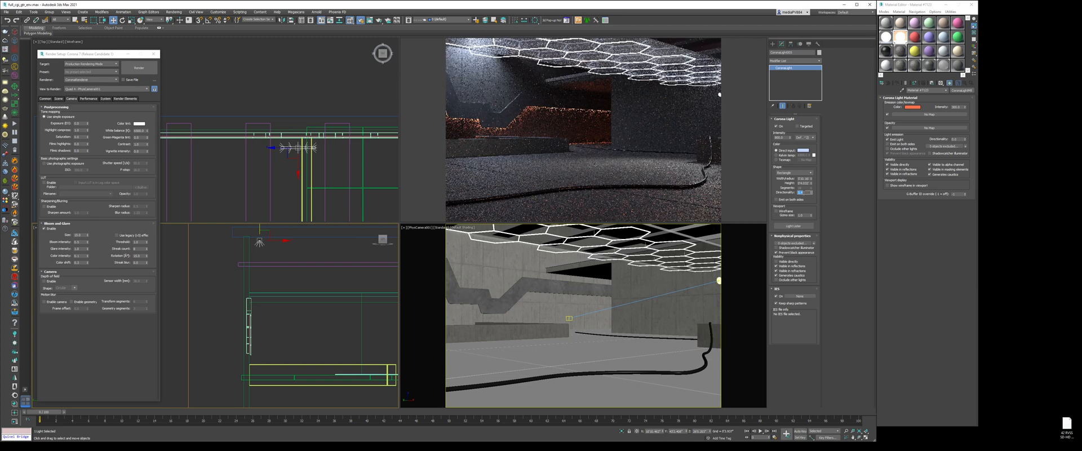
double_click(779, 138)
type("1")
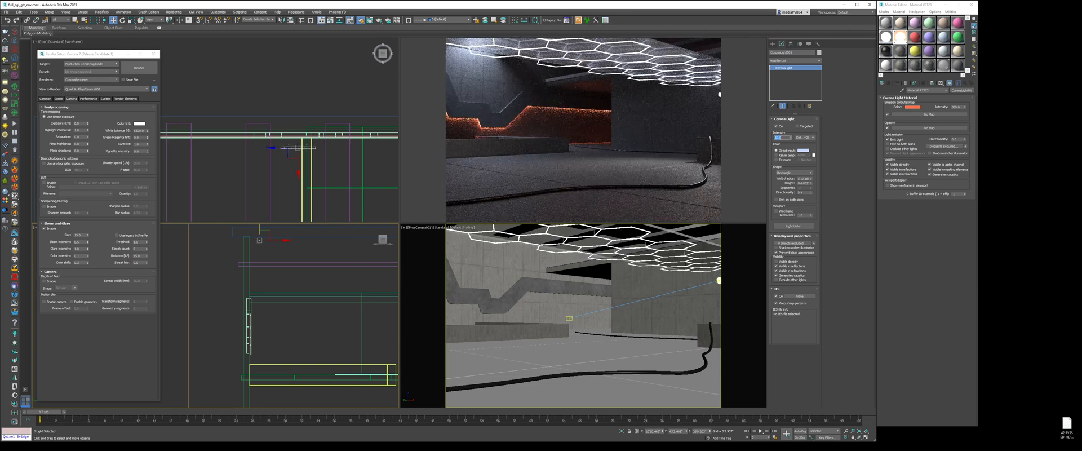
type("5")
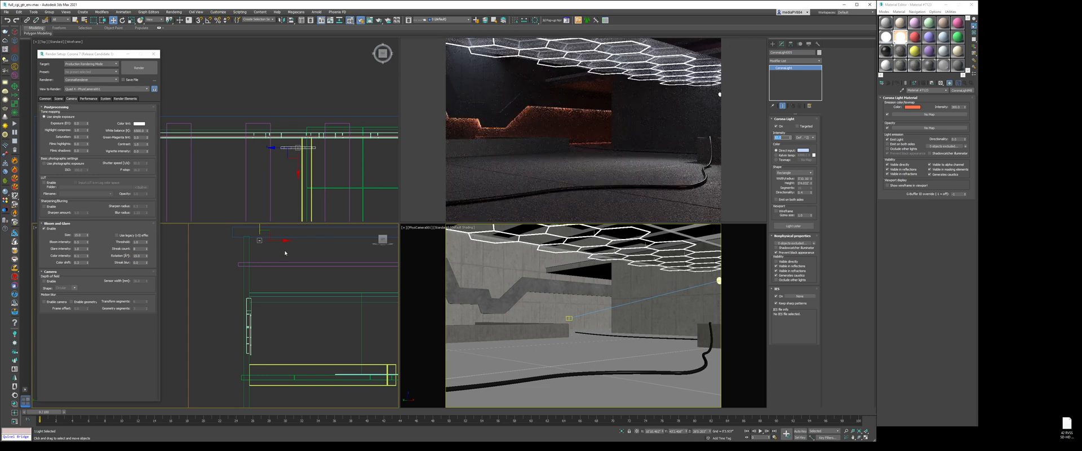
Lower the rectangular light slightly, then clone it and move the clone further along the back wall
middle_click_drag(285, 252, 286, 258)
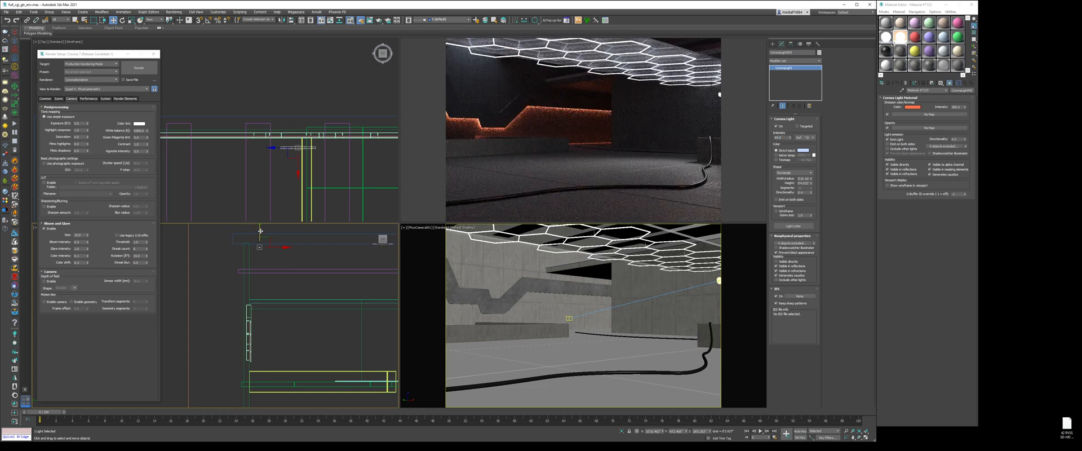
left_click_drag(260, 252, 261, 242)
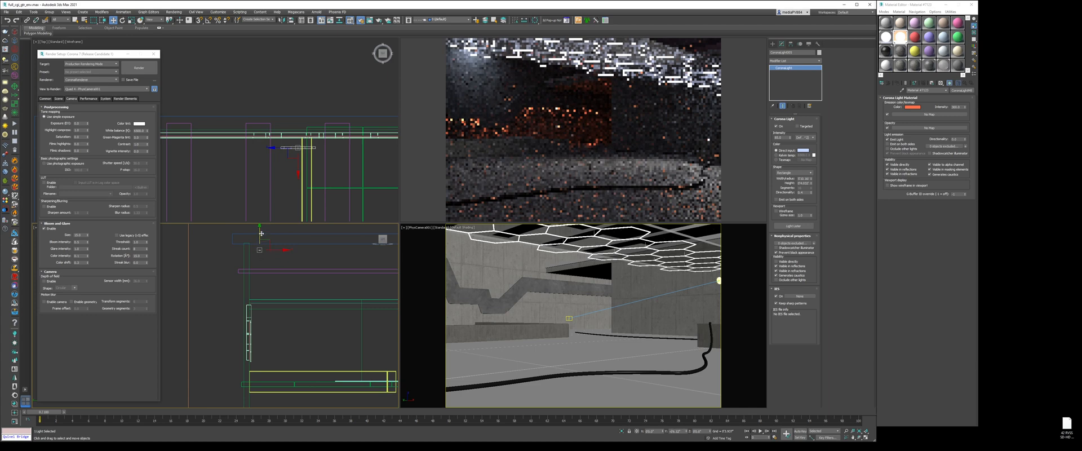
mouse_move(290, 104)
middle_mouse_down()
mouse_move(241, 106)
mouse_move(218, 88)
middle_mouse_up()
key("ctrl+v")
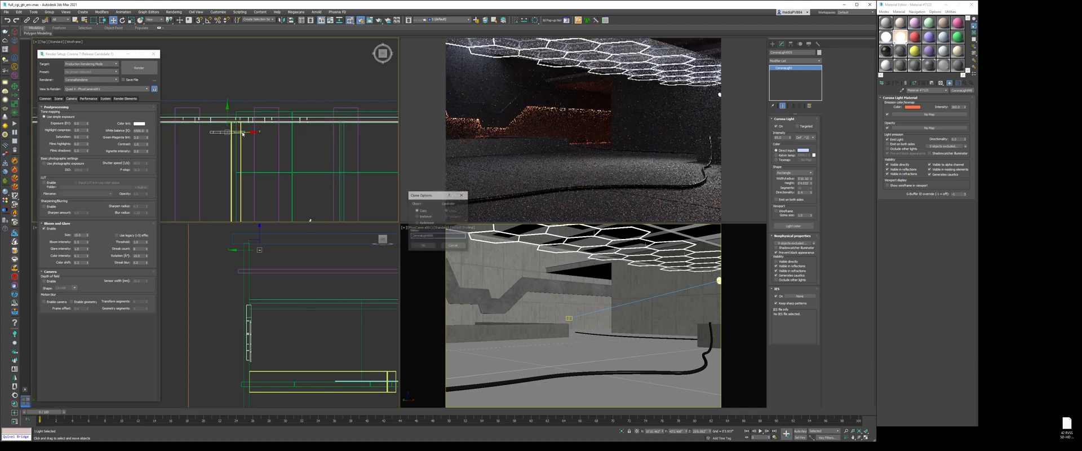
key("Return")
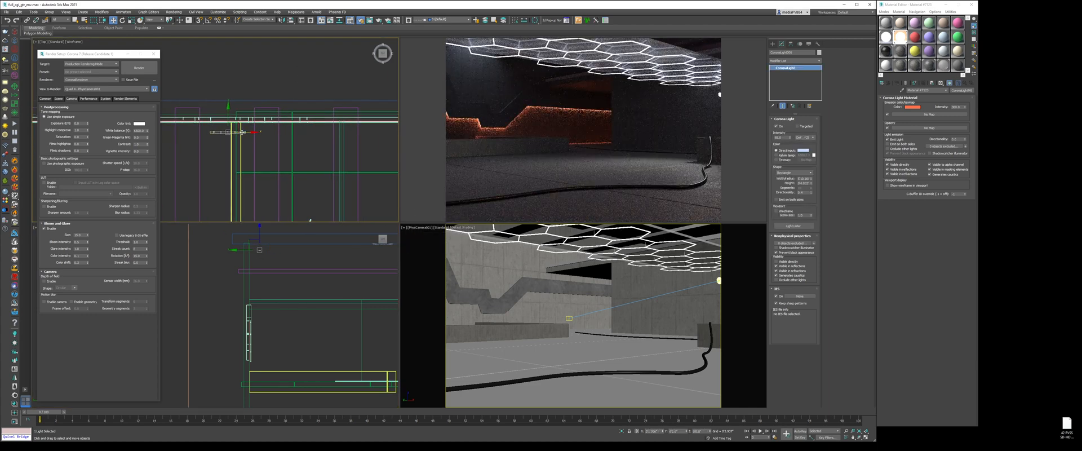
left_click_drag(243, 132, 321, 132)
scroll(319, 131, "down", 2)
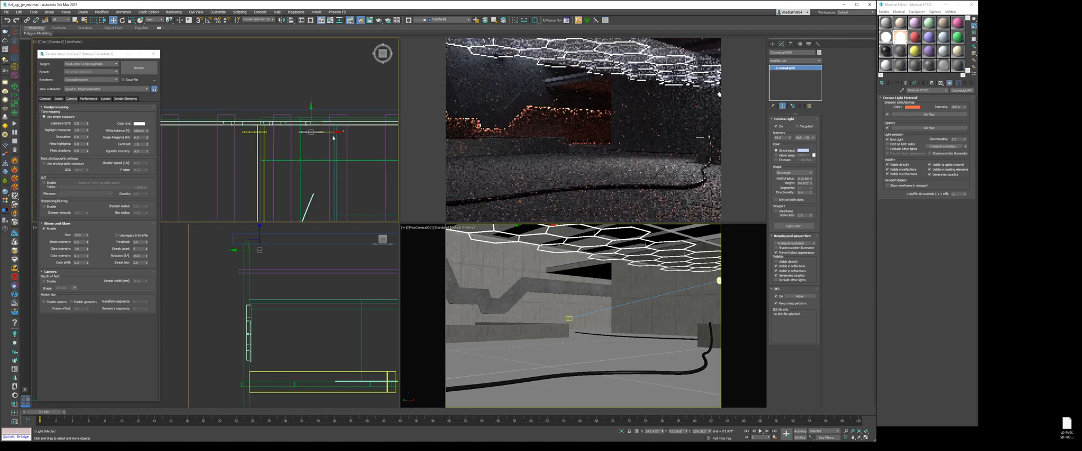
Clone the rectangular light three more times and space the copies evenly along the back wall, one beyond the opposite end
middle_click_drag(333, 137, 287, 138)
key("ctrl+v")
key("Return")
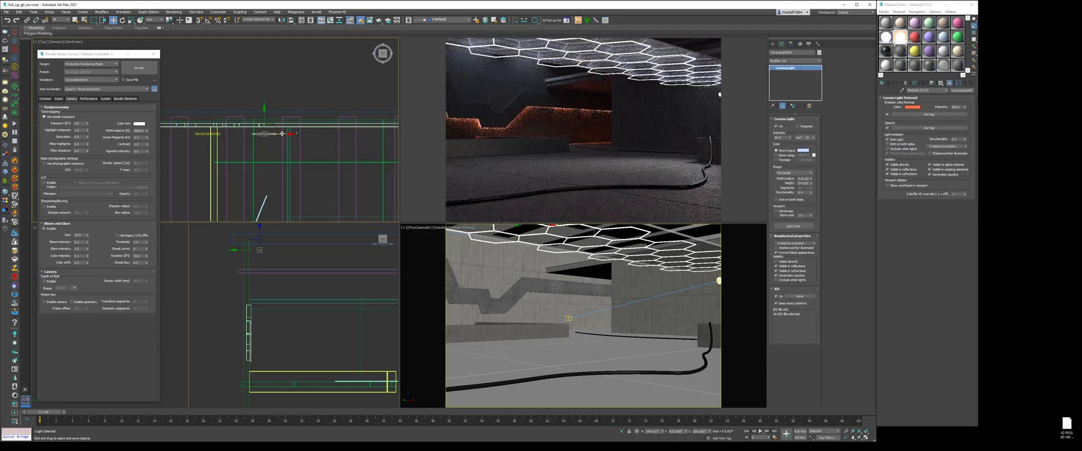
left_click_drag(282, 133, 336, 136)
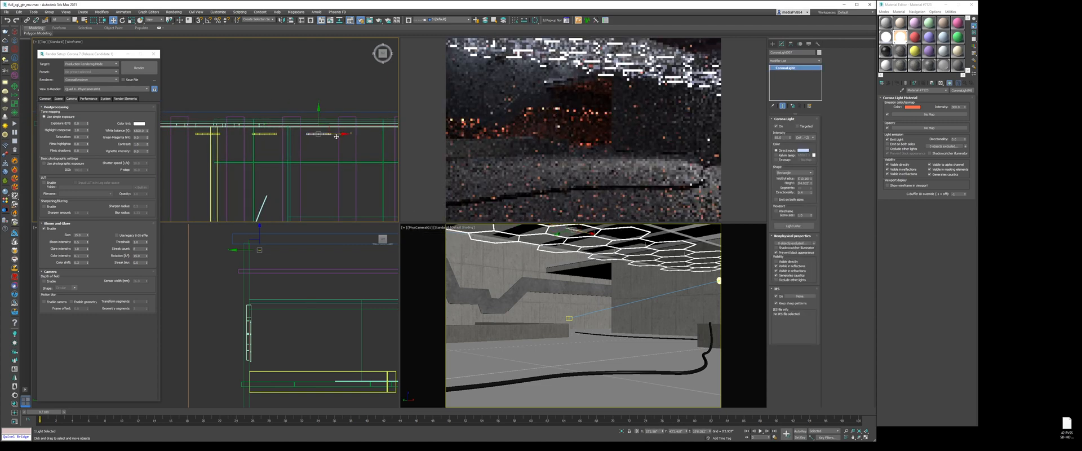
key("ctrl+v")
key("Return")
left_click_drag(336, 137, 393, 139)
scroll(393, 139, "down", 3)
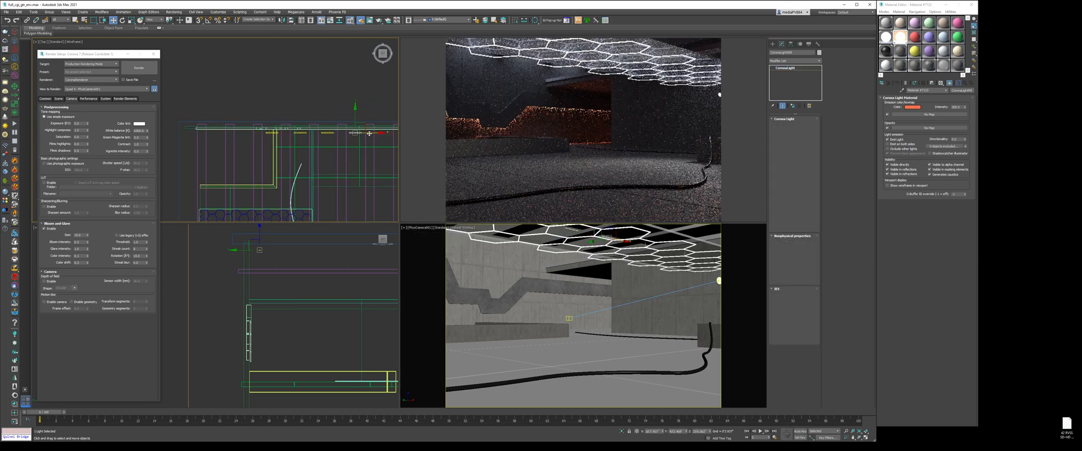
left_click(268, 132)
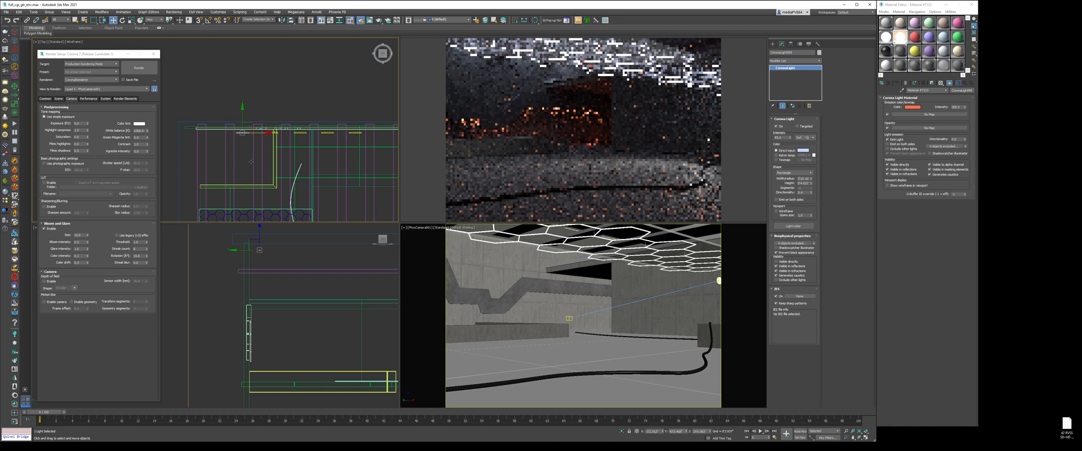
left_click(215, 160)
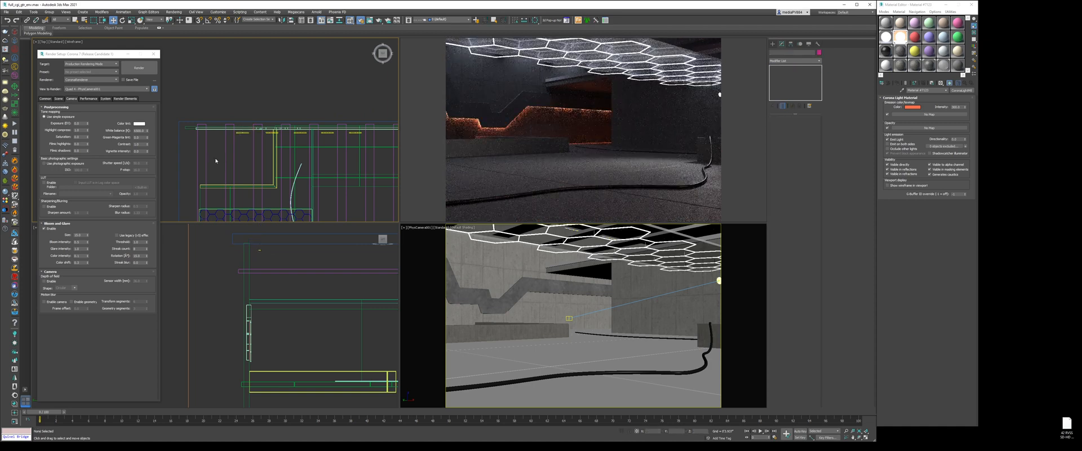
Assign the existing dark material to the long spline beam above the hexagonal ceiling lights
left_click(580, 254)
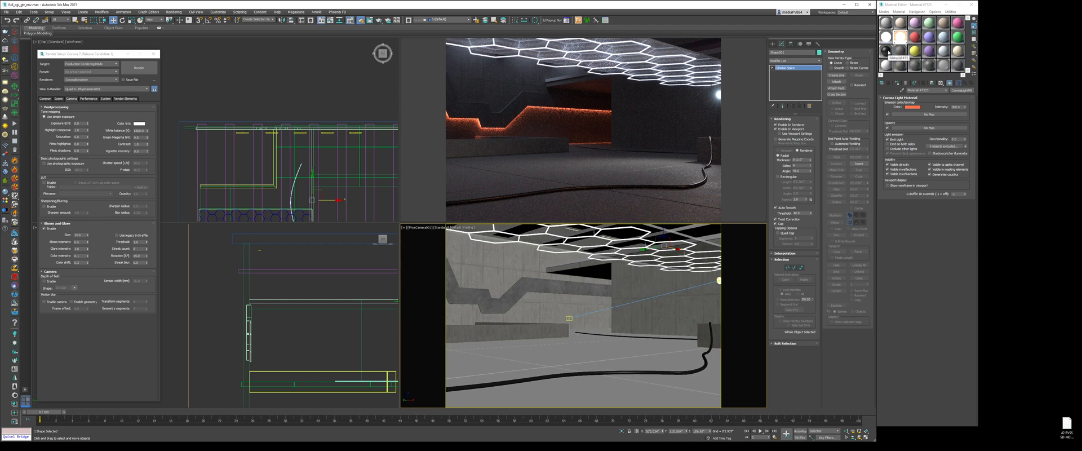
left_click(887, 51)
left_click(897, 84)
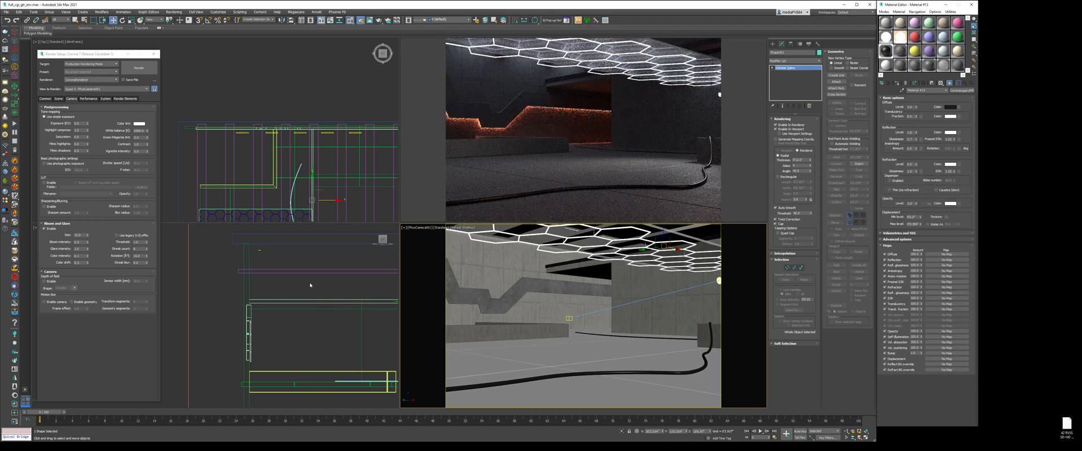
Add a Chamfer modifier with 3 segments to the ceiling beam and smooth only its chamfers
middle_click_drag(310, 285, 305, 285)
left_click(796, 60)
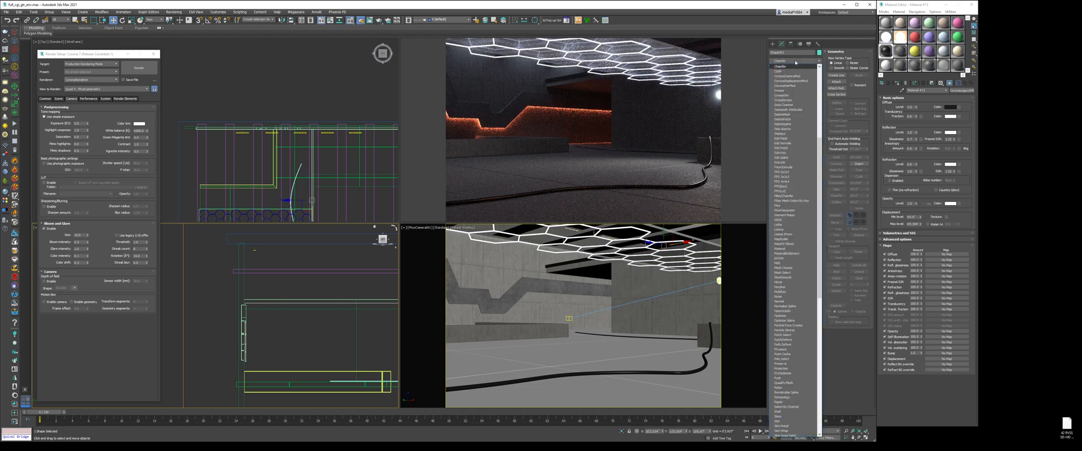
left_click(792, 66)
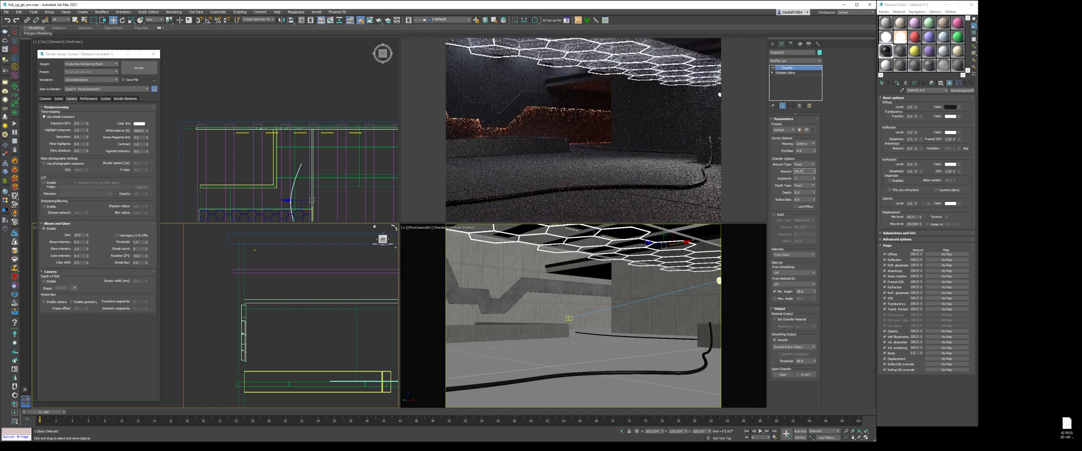
key("Tab")
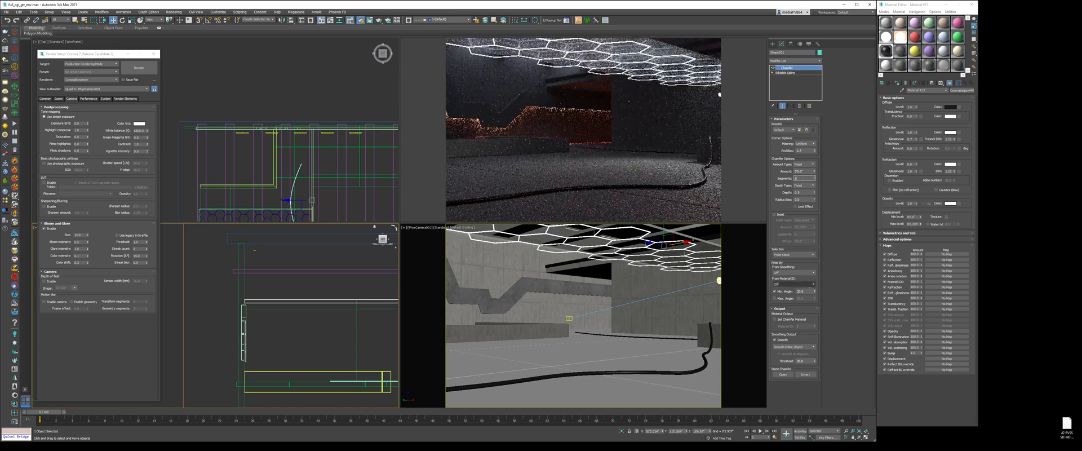
type("3")
key("Return")
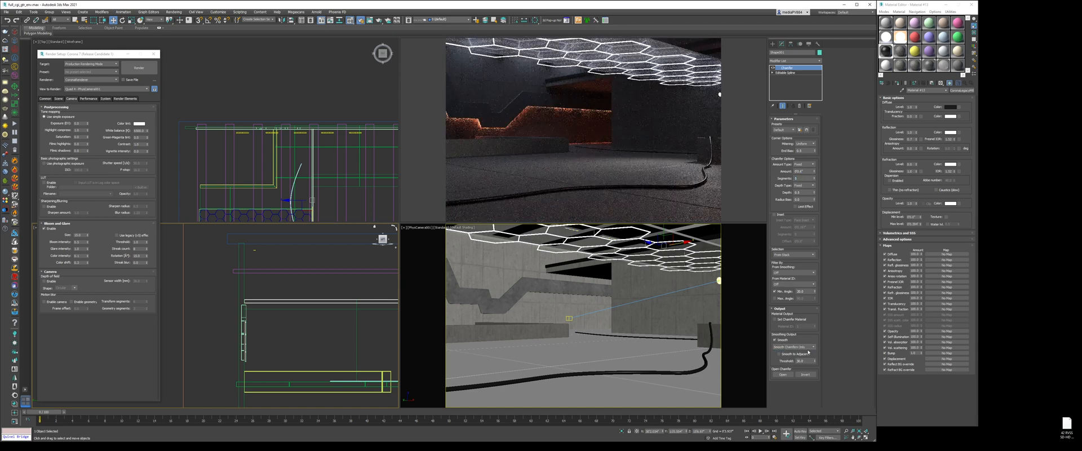
left_click(286, 332)
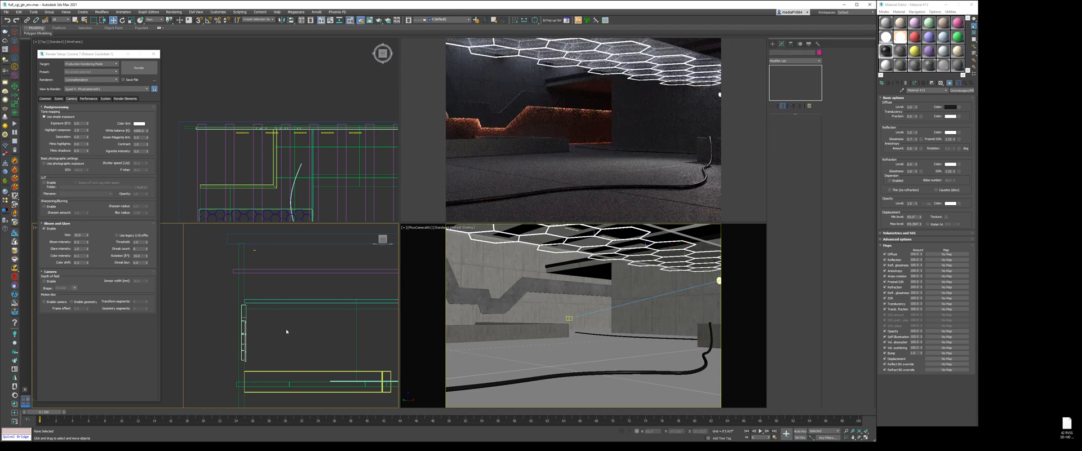
Select the physical camera through its viewport and enable its depth of field
scroll(250, 338, "up", 3)
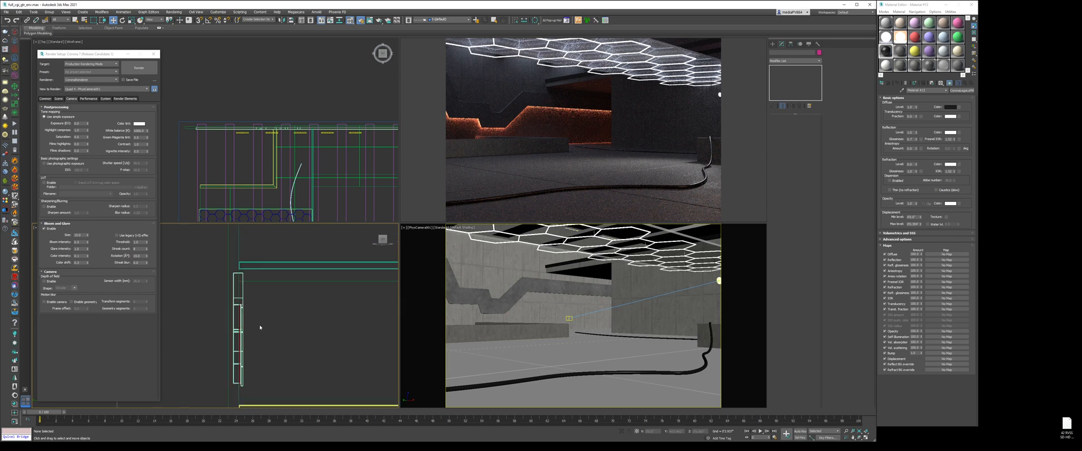
middle_click_drag(310, 319, 276, 324)
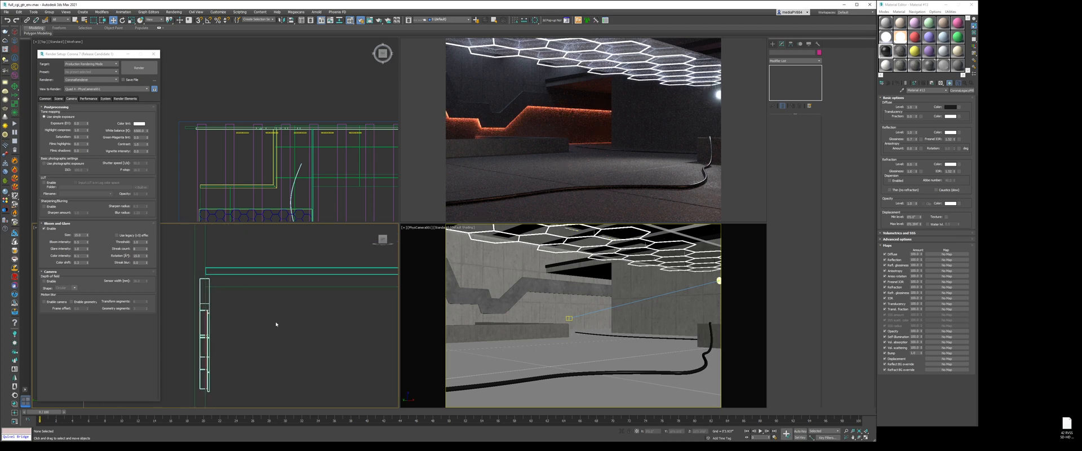
left_click(601, 339)
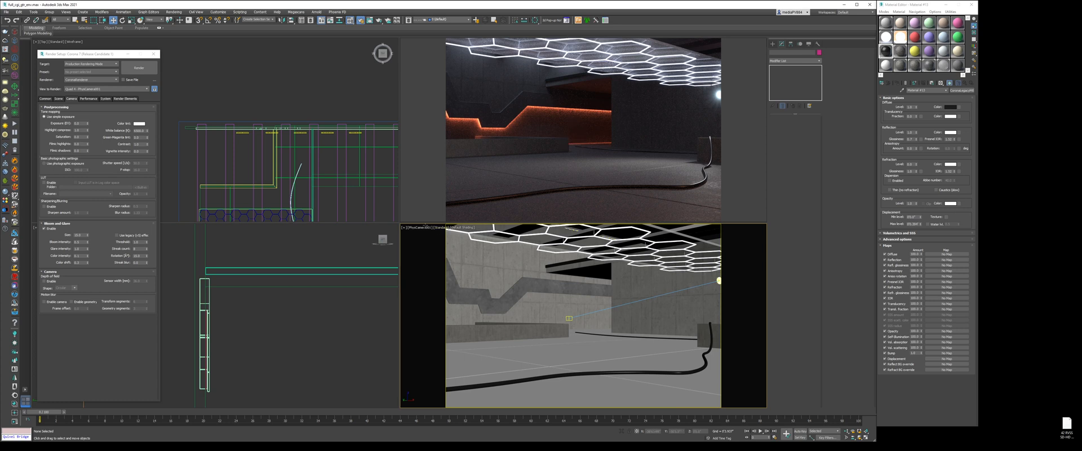
left_click(426, 227)
left_click(451, 332)
middle_click_drag(281, 160, 274, 109)
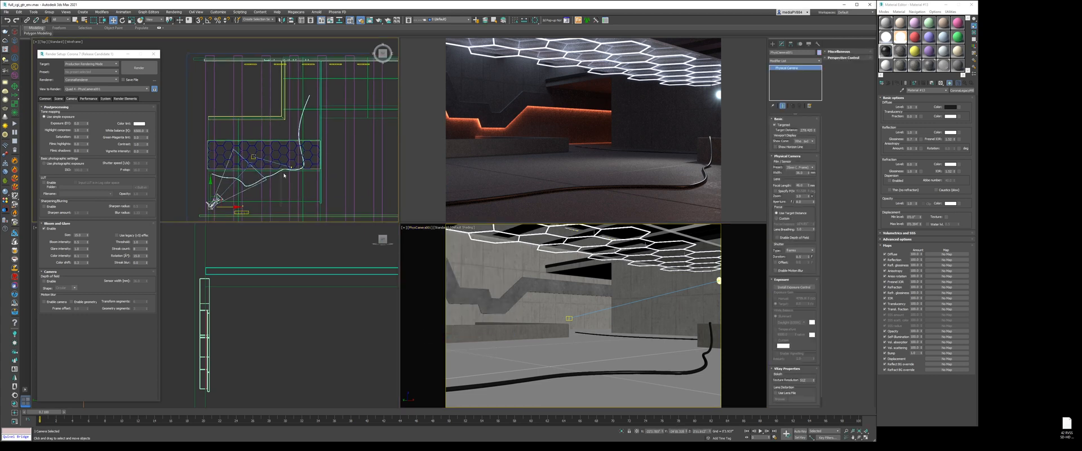
scroll(252, 179, "up", 2)
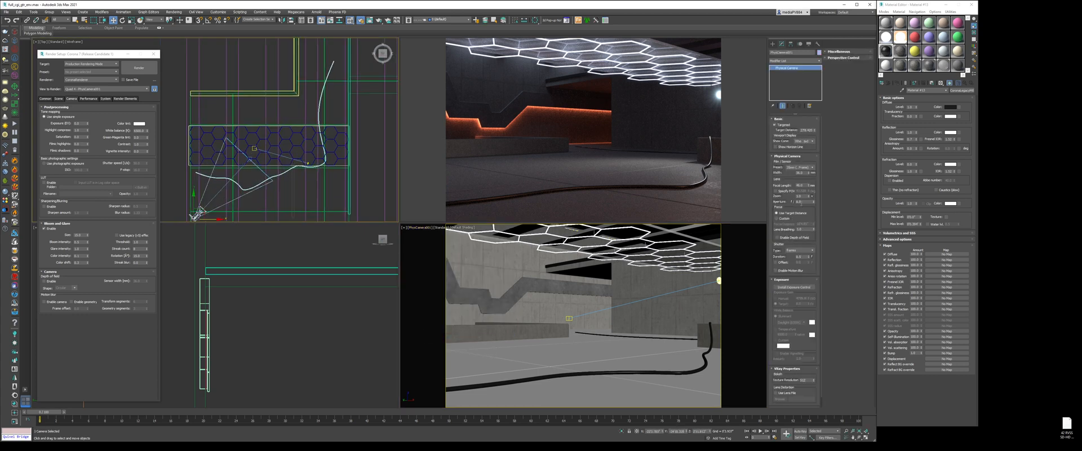
left_click(795, 237)
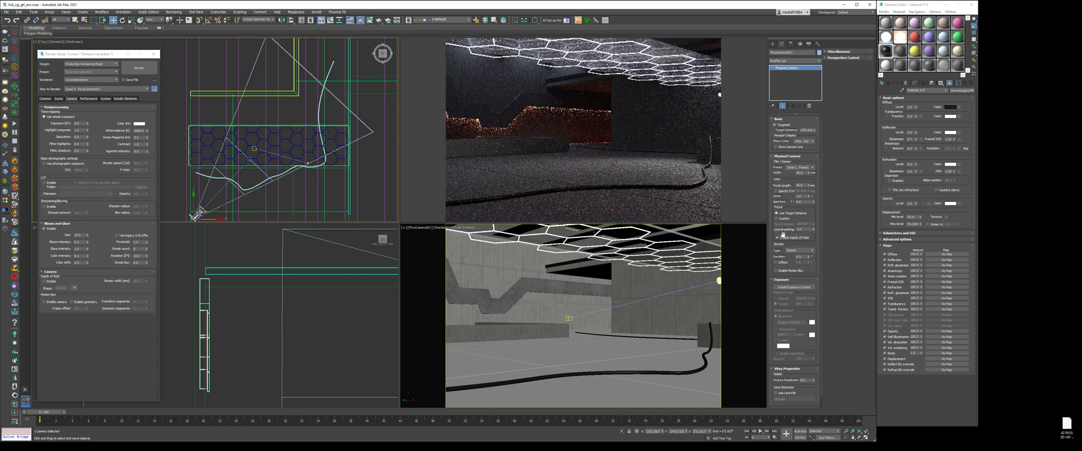
left_click(338, 194)
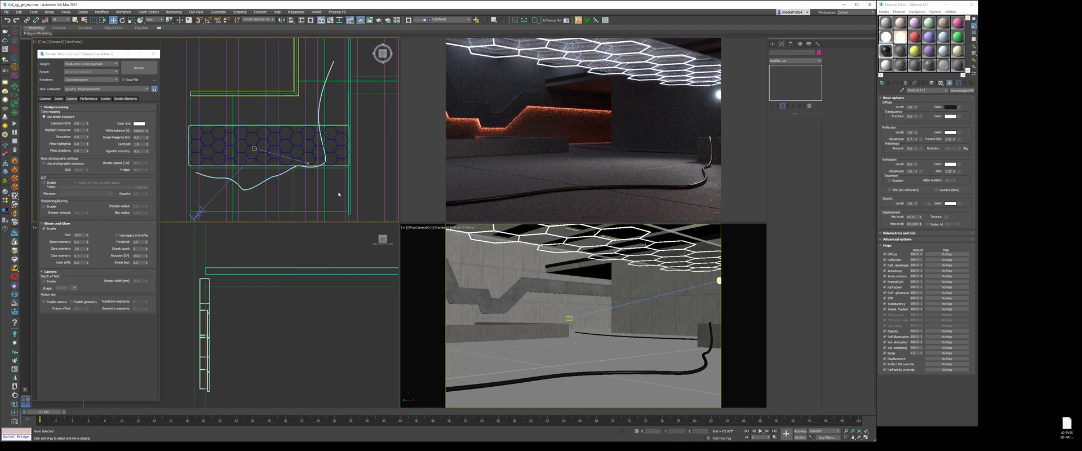
Unhide the large green box and turn off Visible to Camera in its object properties
mouse_move(527, 130)
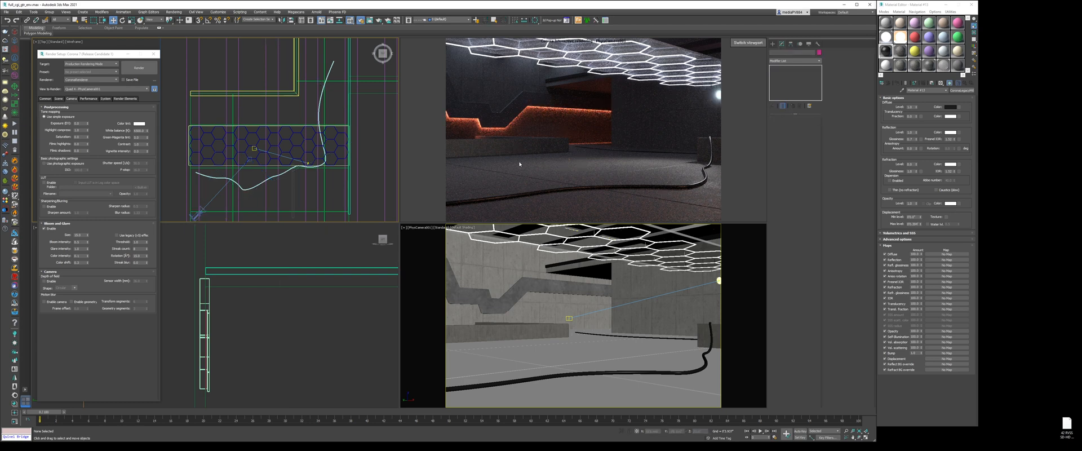
right_click(587, 319)
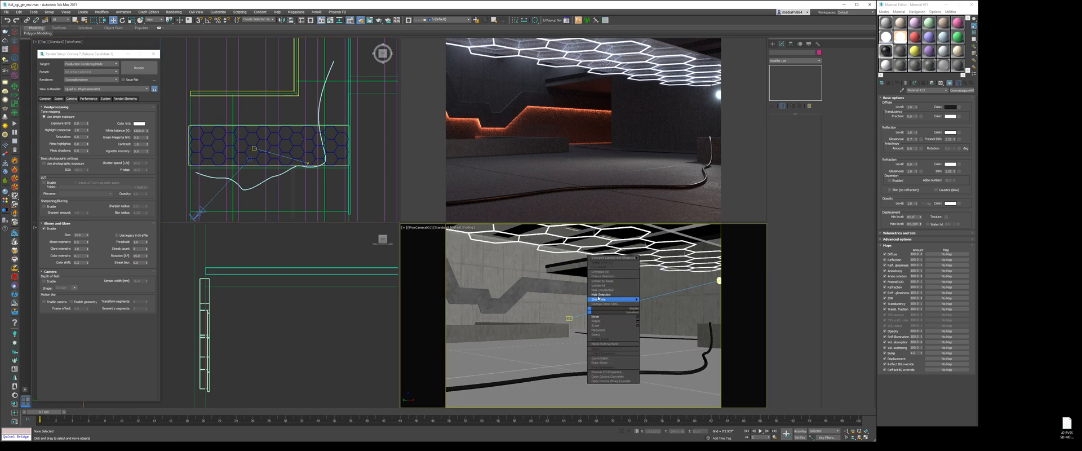
left_click(601, 289)
left_click(580, 306)
right_click(580, 307)
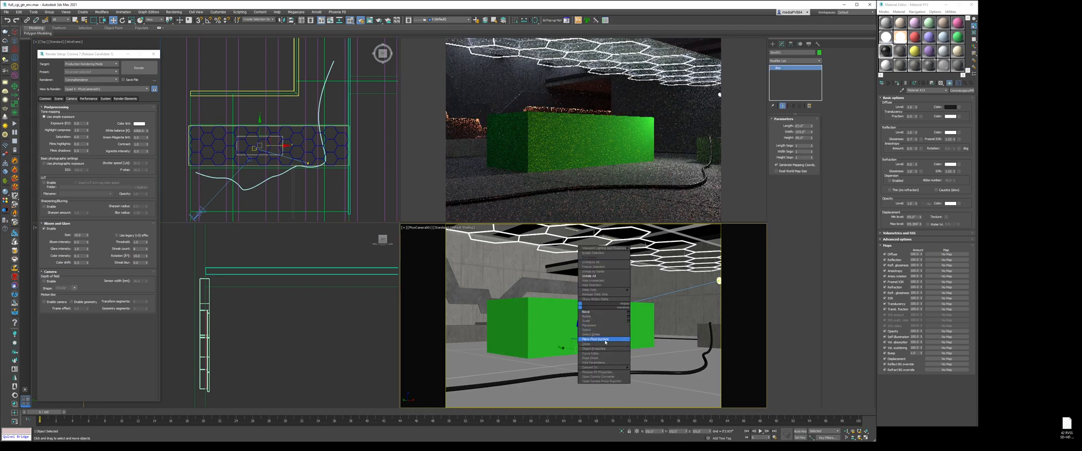
left_click(598, 348)
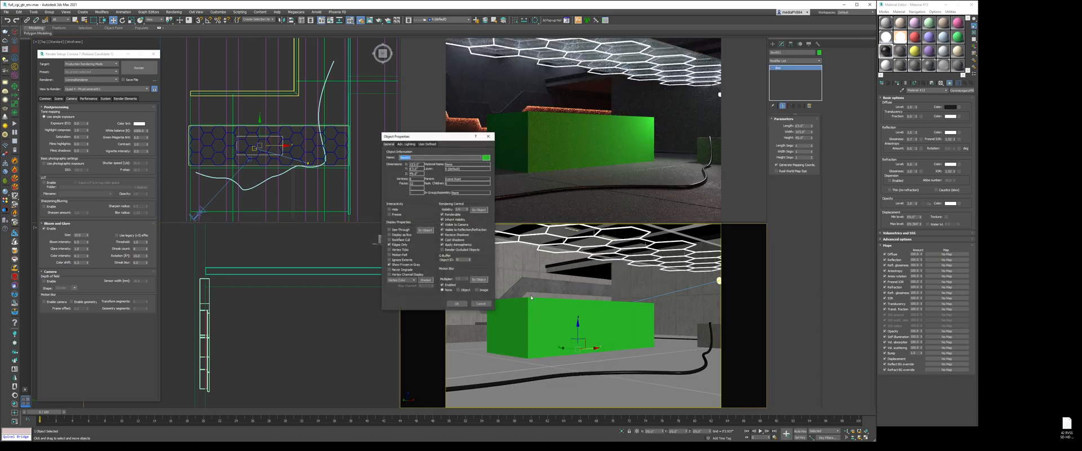
left_click(461, 225)
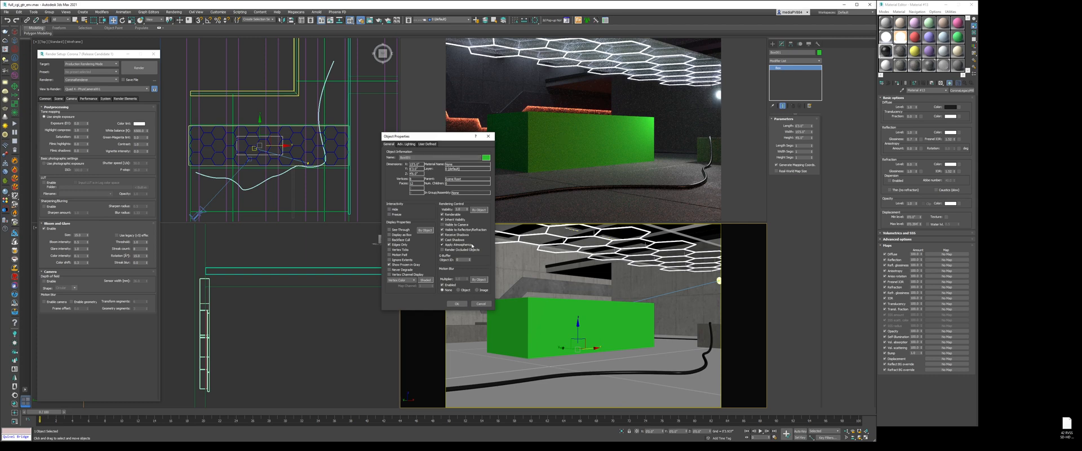
left_click(457, 304)
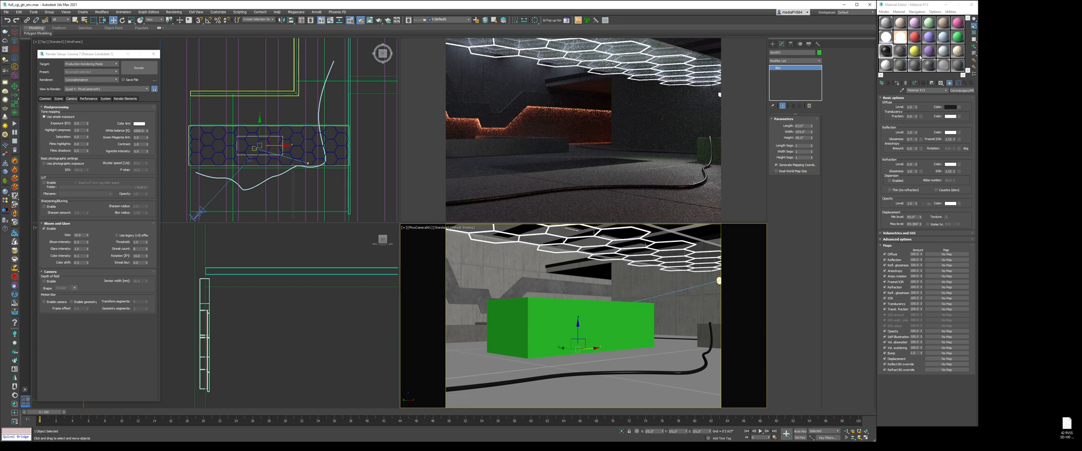
Try the yellow sample material on the box and review its object properties again
left_click_drag(914, 52, 606, 312)
right_click(615, 321)
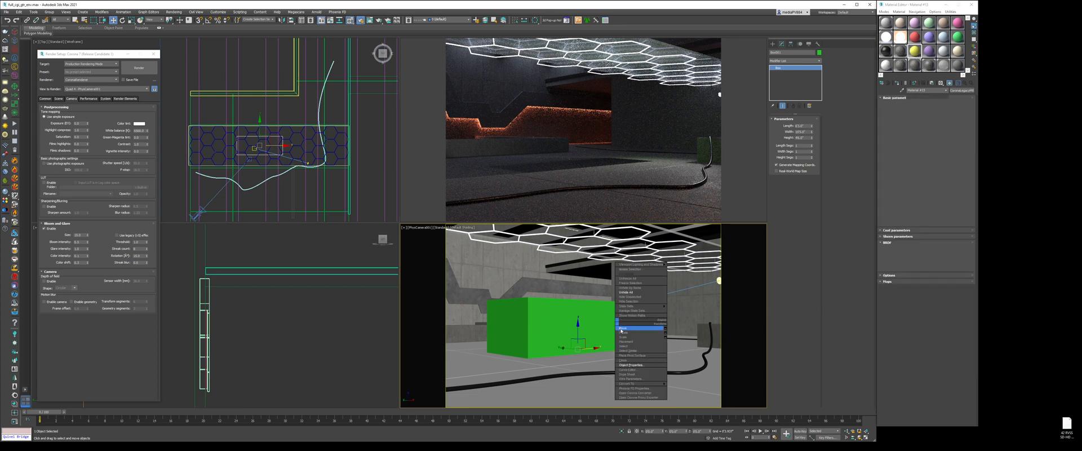
left_click(632, 366)
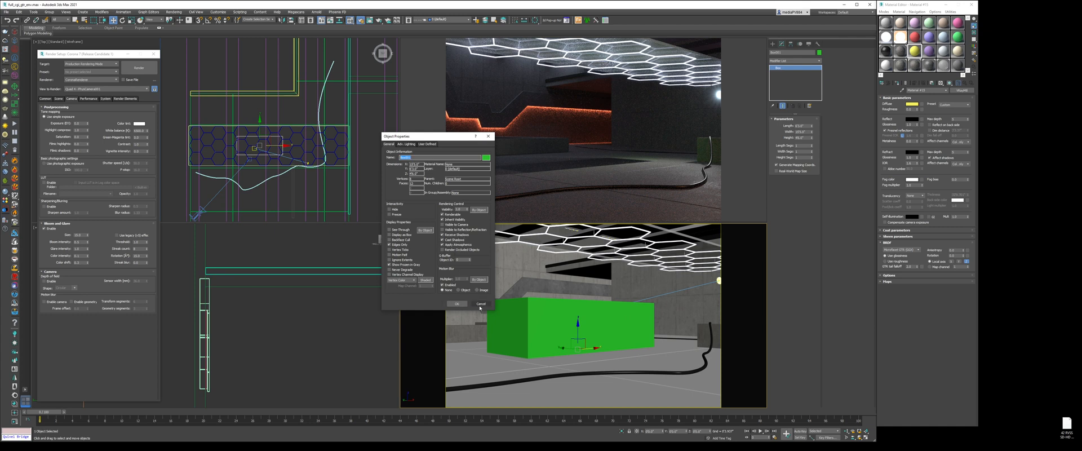
left_click(458, 304)
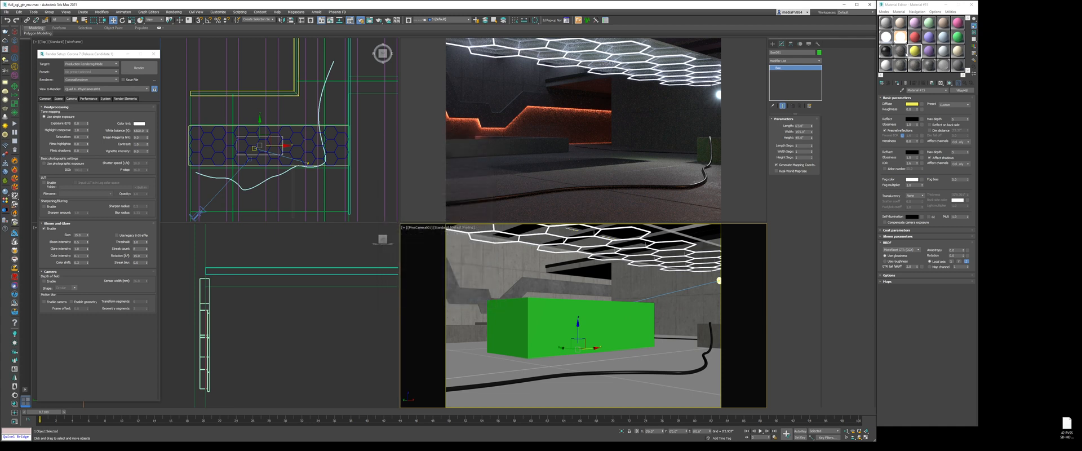
Assign a plain Corona material to the box and darken its diffuse colour to a mid grey
left_click(886, 22)
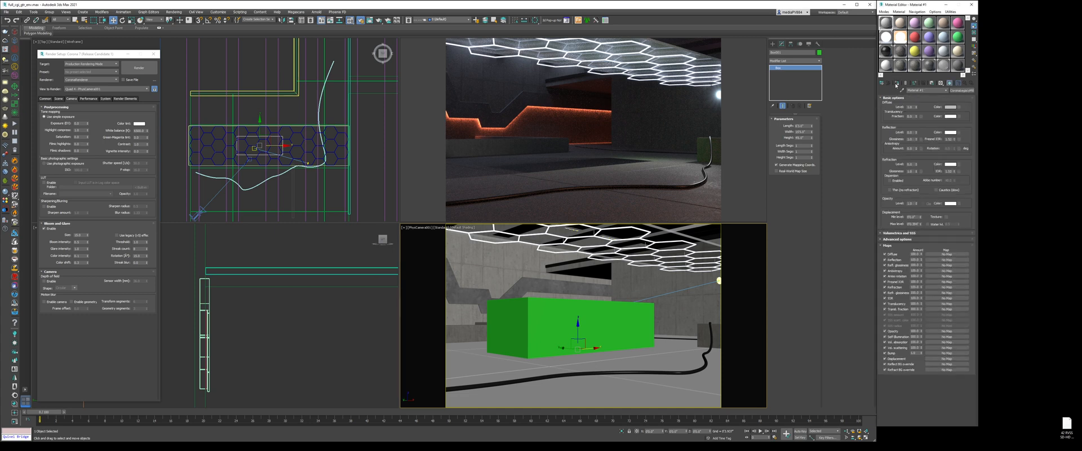
left_click(901, 23)
left_click(900, 82)
left_click(950, 107)
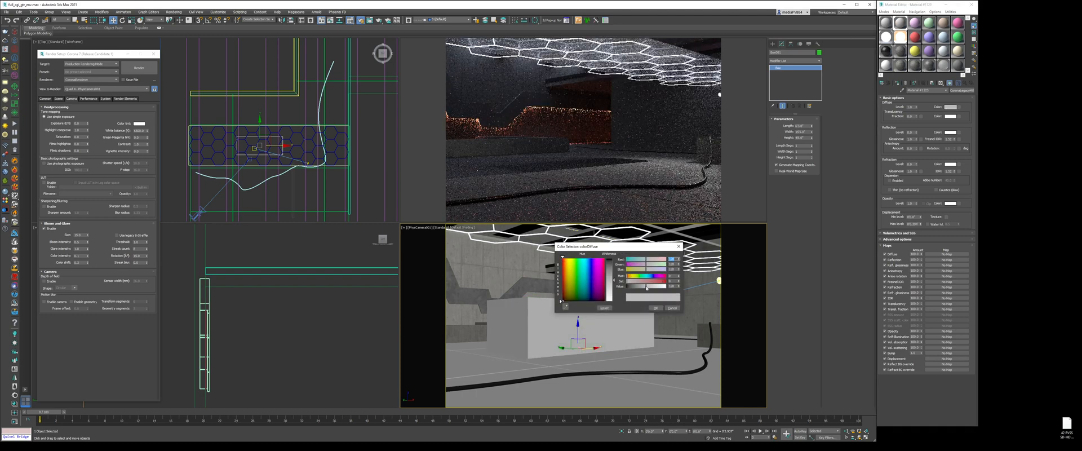
left_click_drag(647, 287, 637, 287)
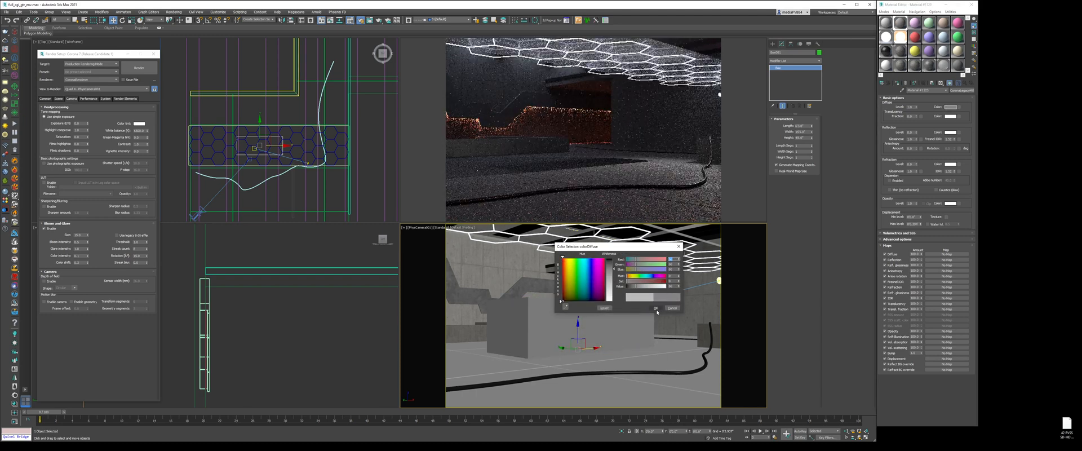
left_click(656, 308)
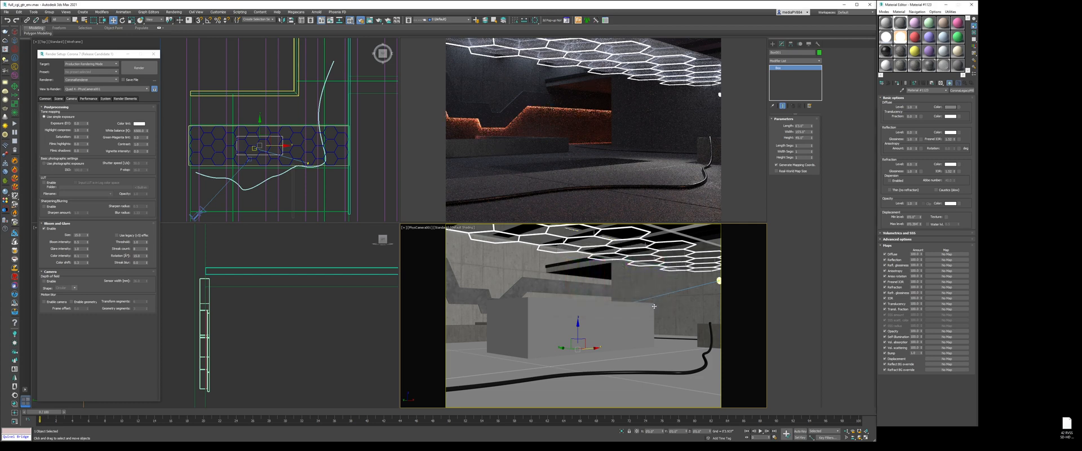
Convert the car stand-in box to an editable poly and insert an edge loop across it near the rear of the cabin
key("F3")
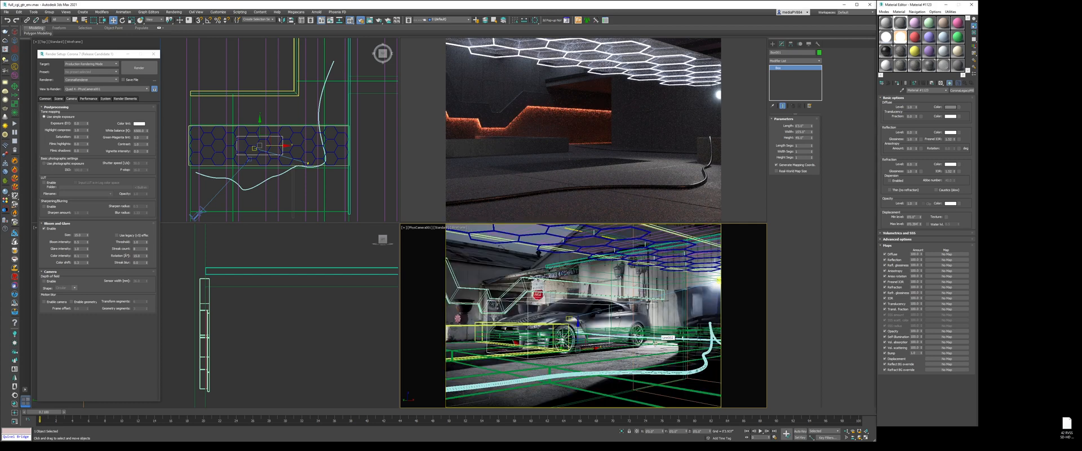
key("alt+e")
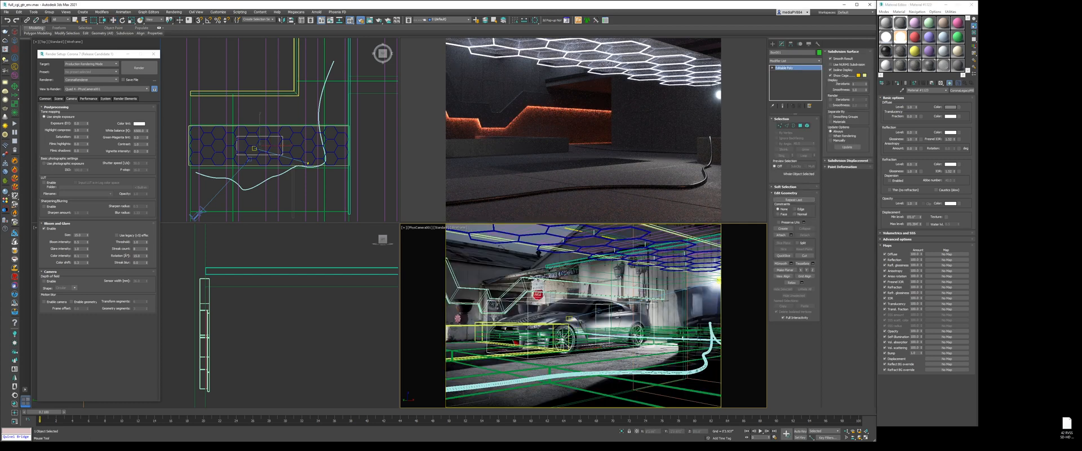
key("2")
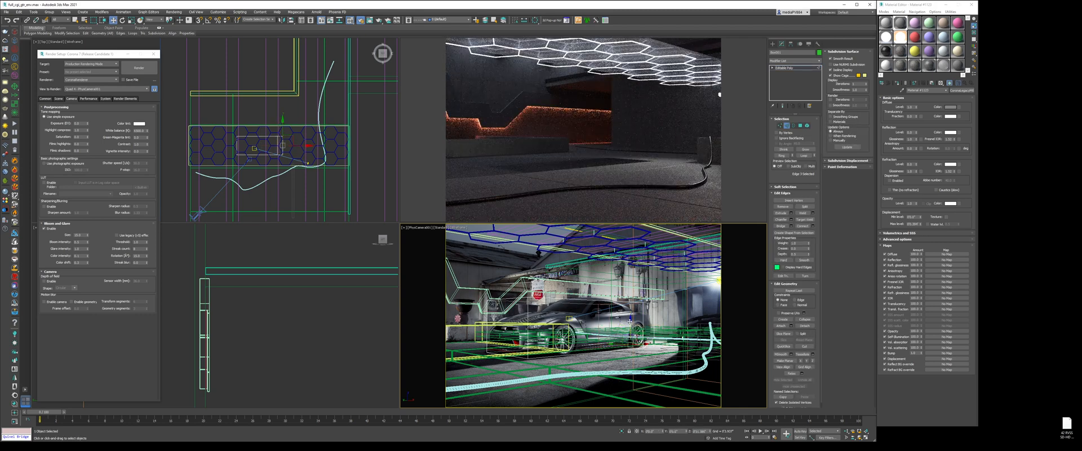
key("alt+1")
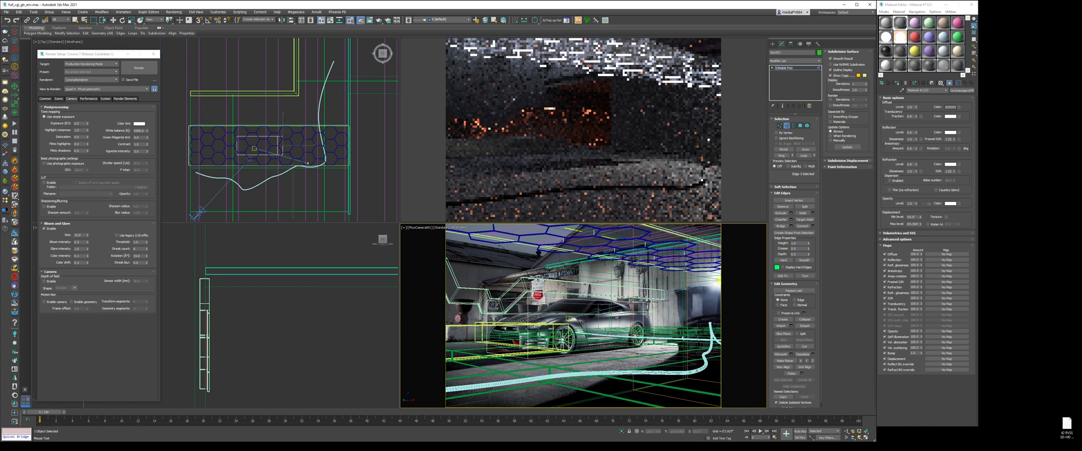
left_click(634, 309)
right_click(634, 309)
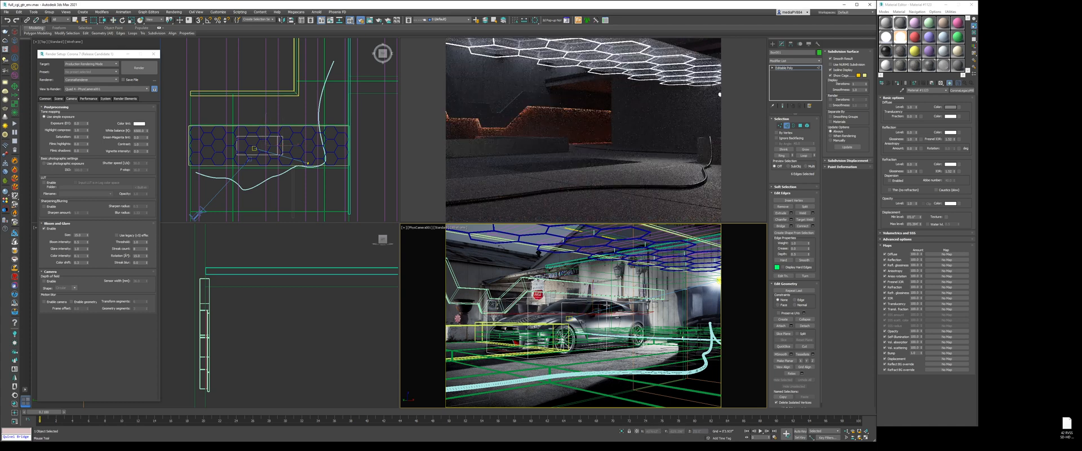
Insert further edge loops across the box and shift the selected loops to follow the car's silhouette in the camera view
left_click(591, 302)
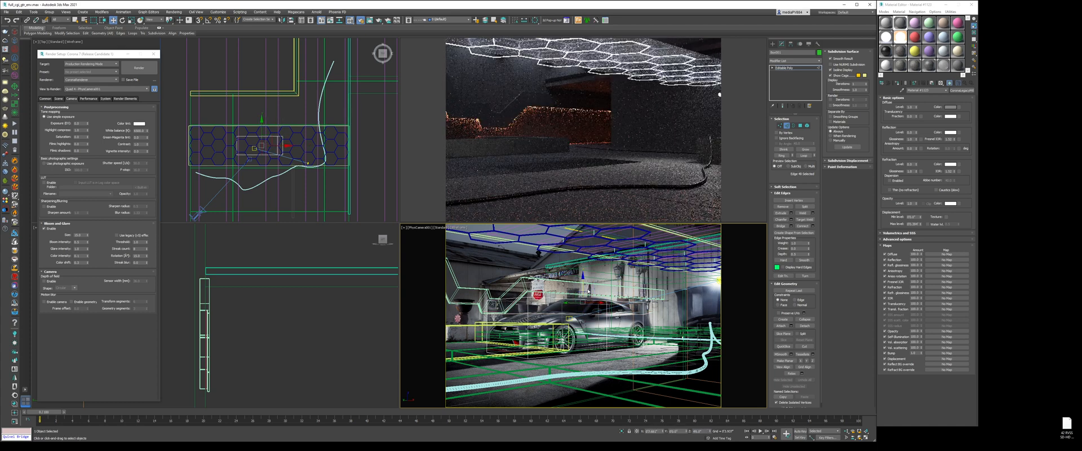
left_click_drag(625, 301, 625, 297)
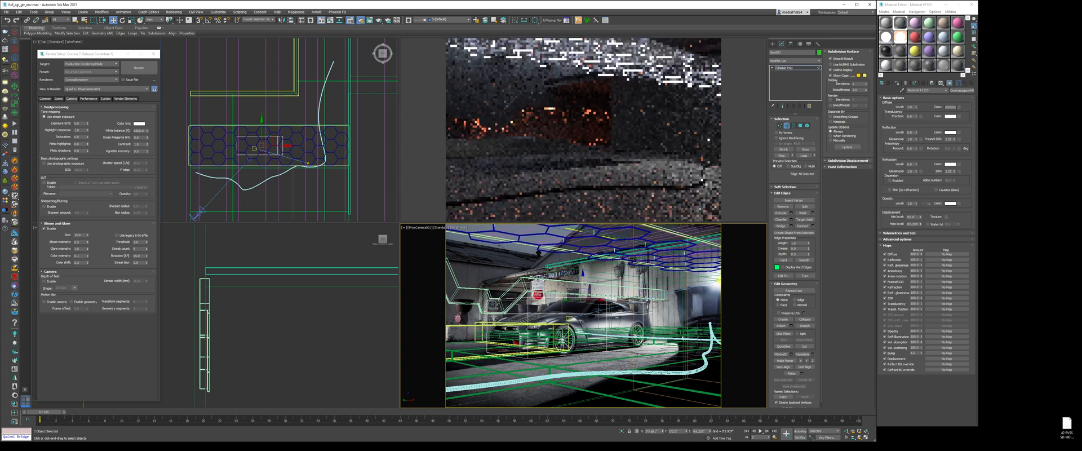
left_click(631, 304)
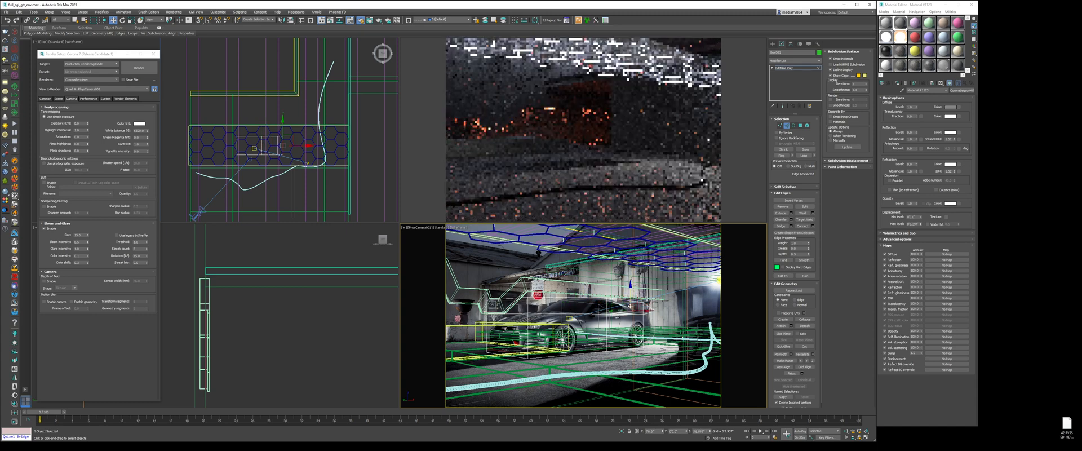
left_click(627, 302)
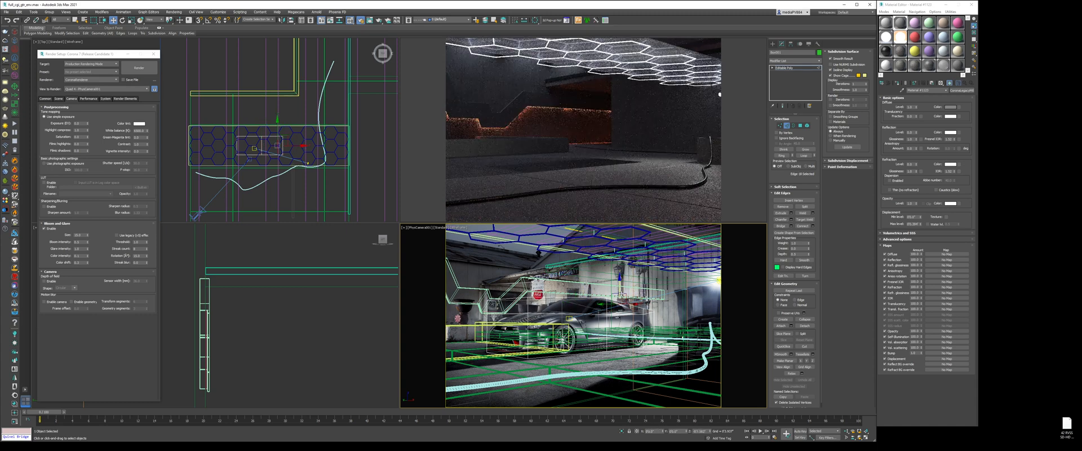
left_click(625, 311)
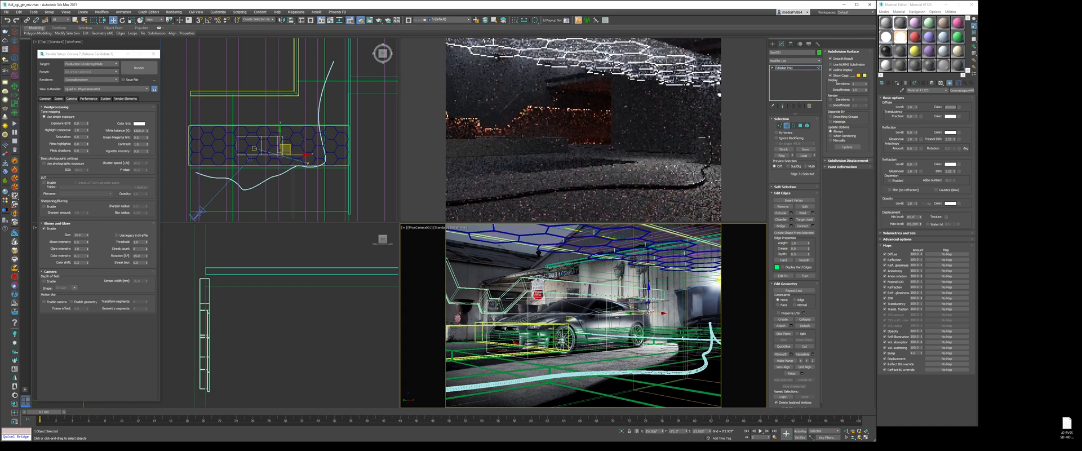
left_click(816, 156)
left_click_drag(631, 299, 631, 303)
Reposition the box's upper and lower rear vertices in the side view to form a sloping car tail
scroll(230, 350, "down", 5)
scroll(232, 347, "up", 6)
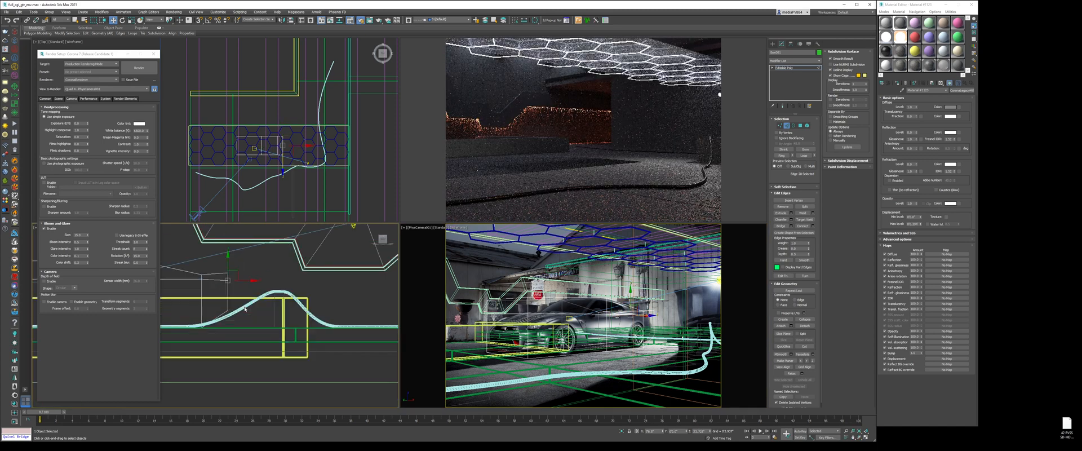
key("1")
left_click_drag(281, 306, 208, 272)
left_click(288, 280)
left_click(254, 269)
left_click(253, 257)
scroll(279, 347, "down", 3)
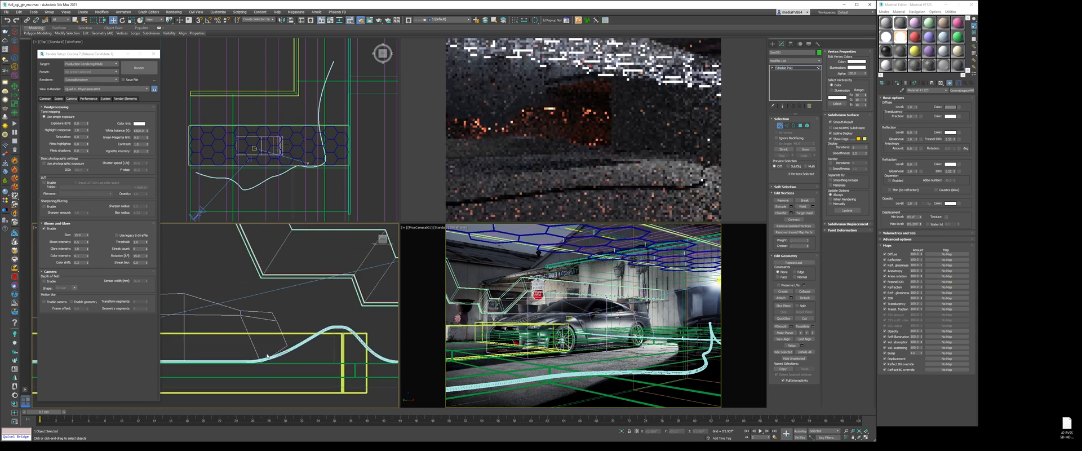
left_click_drag(275, 350, 264, 366)
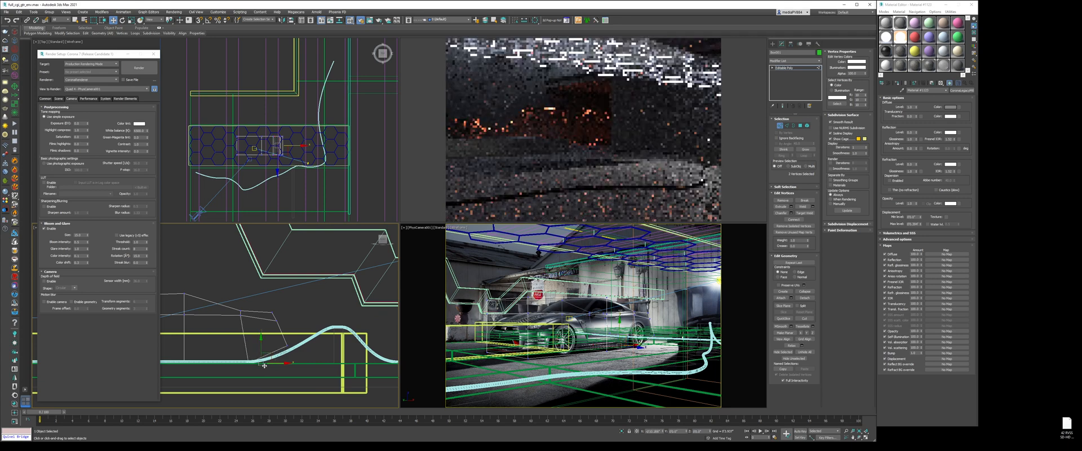
scroll(262, 338, "up", 5)
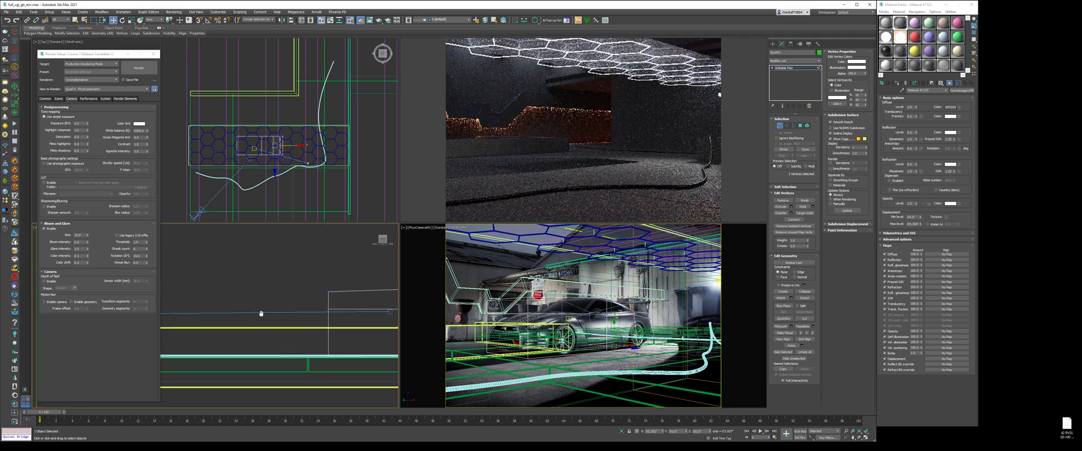
scroll(261, 313, "down", 3)
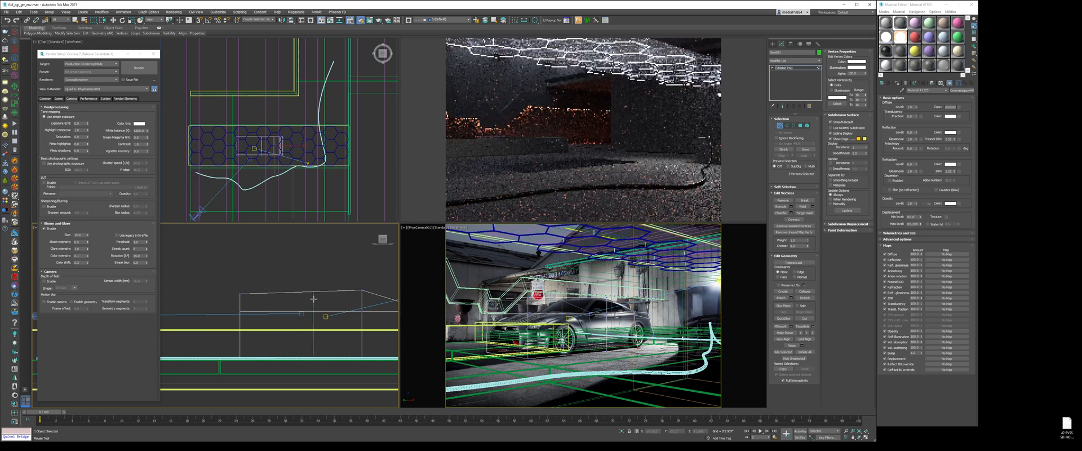
Constrain movement to edges, slide the roof vertices in the side view, and insert an edge loop at the windshield base
key("w")
key("shift+x")
left_click_drag(331, 320, 353, 324)
key("alt+s")
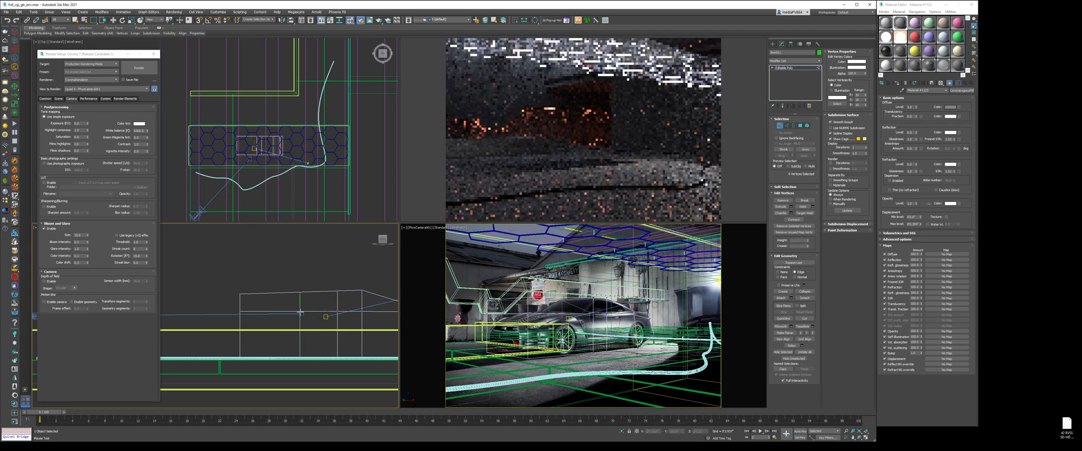
left_click(299, 312)
Lower the stand-in's front upper vertices in the side view to form a sloping bonnet
key("w")
left_click_drag(311, 279, 231, 321)
left_click_drag(269, 284, 262, 314)
key("ctrl+z")
key("shift+x")
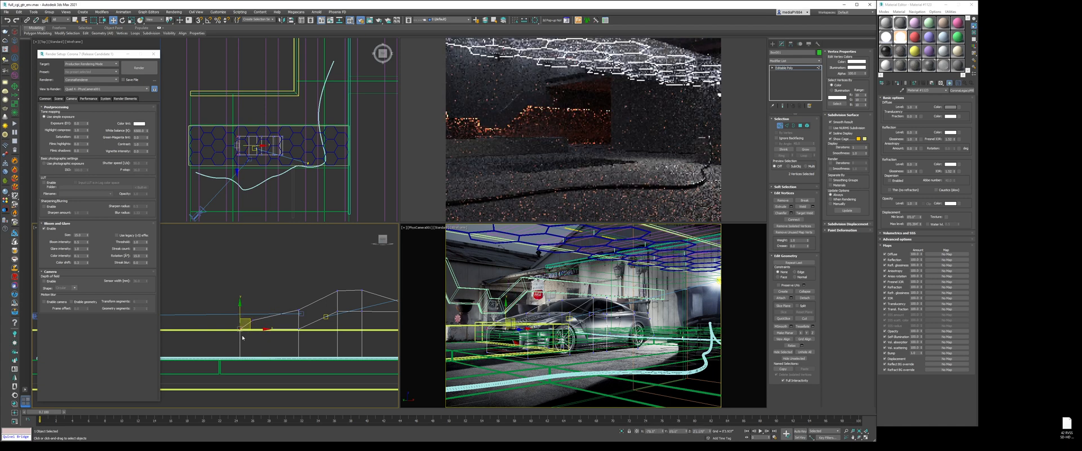
Insert an edge loop through the bonnet, adjust the front-end vertices to round off the nose, and deselect the stand-in
left_click(279, 358)
key("alt+s")
left_click(269, 358)
right_click(269, 357)
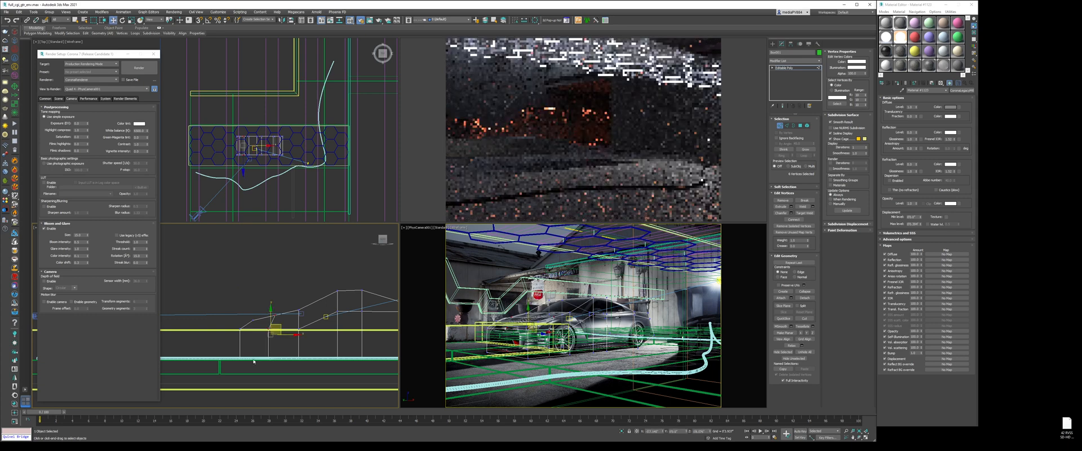
left_click_drag(253, 363, 245, 347)
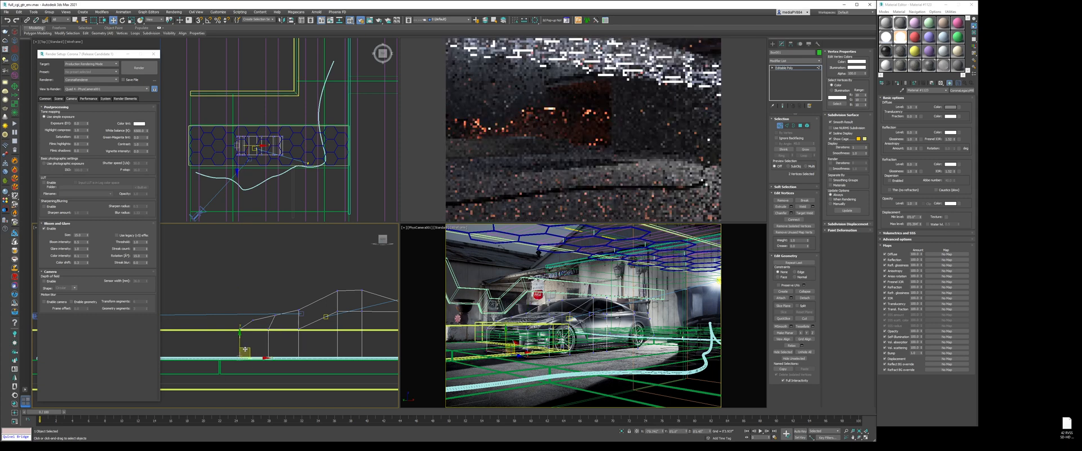
key("1")
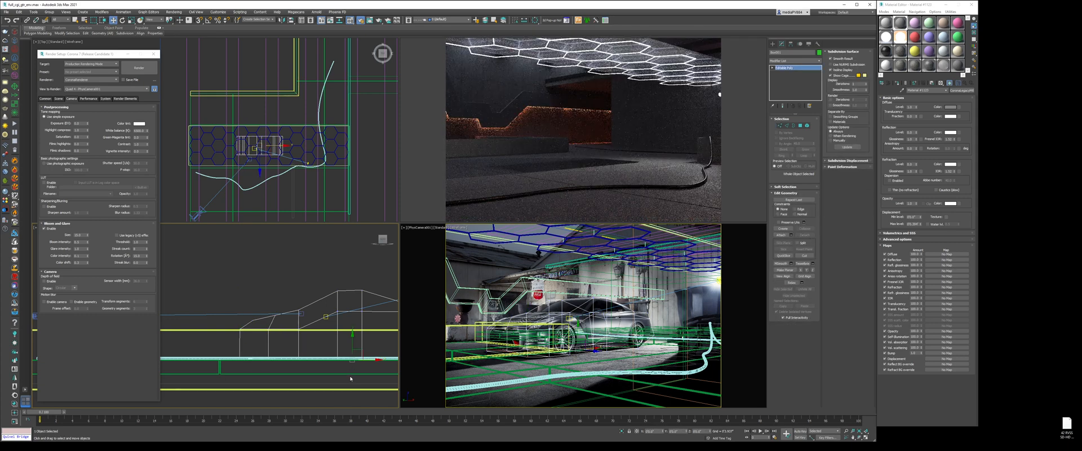
left_click(373, 398)
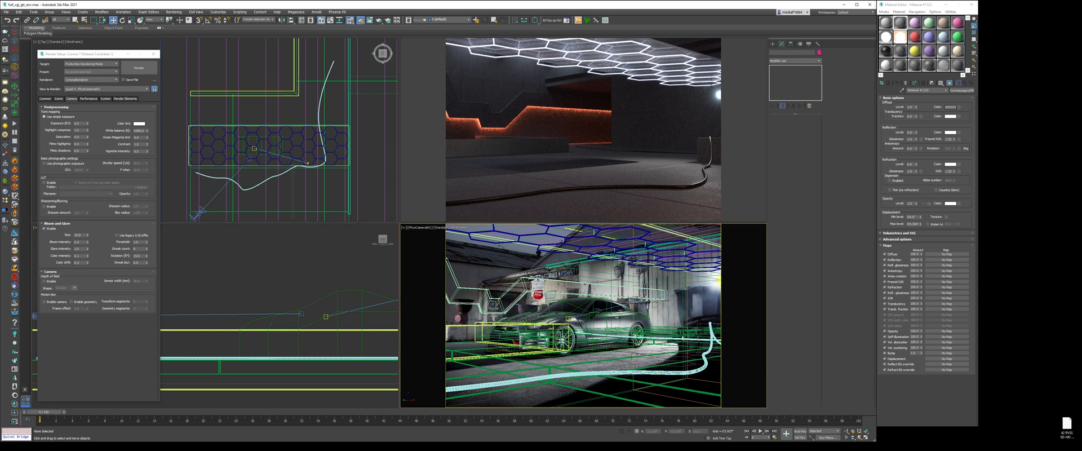
Check the car stand-in in shaded view, reselect it, and select its front vertices in the wireframe camera view
key("F3")
left_click(615, 341)
key("F3")
key("F3")
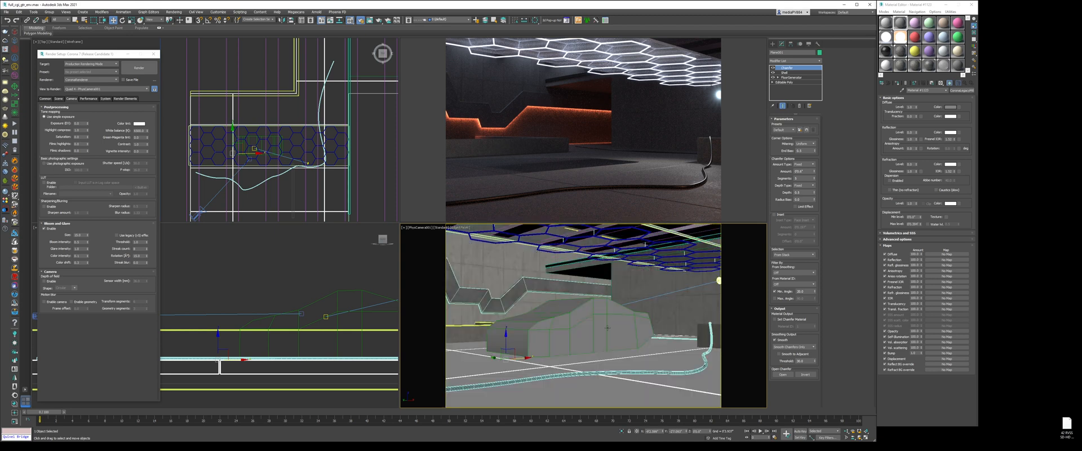
left_click(608, 328)
key("F3")
key("1")
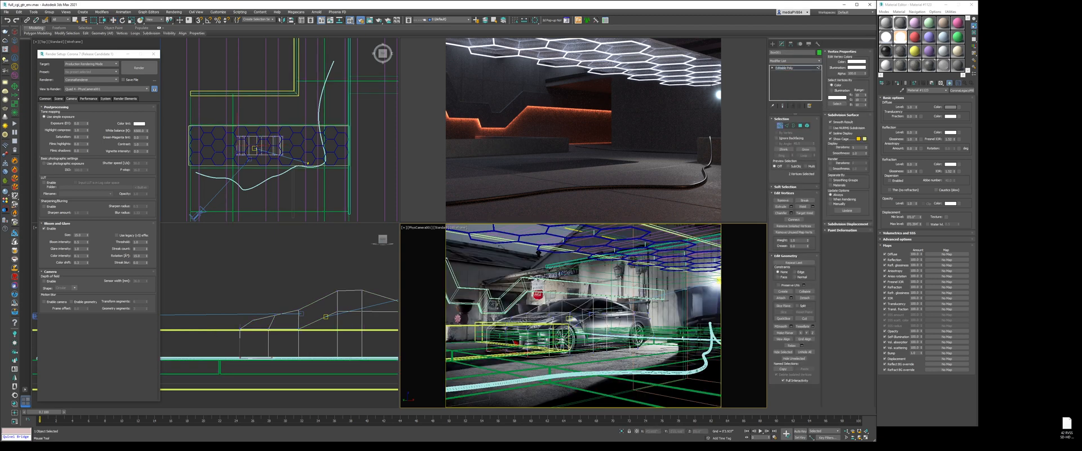
left_click(623, 356)
left_click_drag(583, 362, 530, 304)
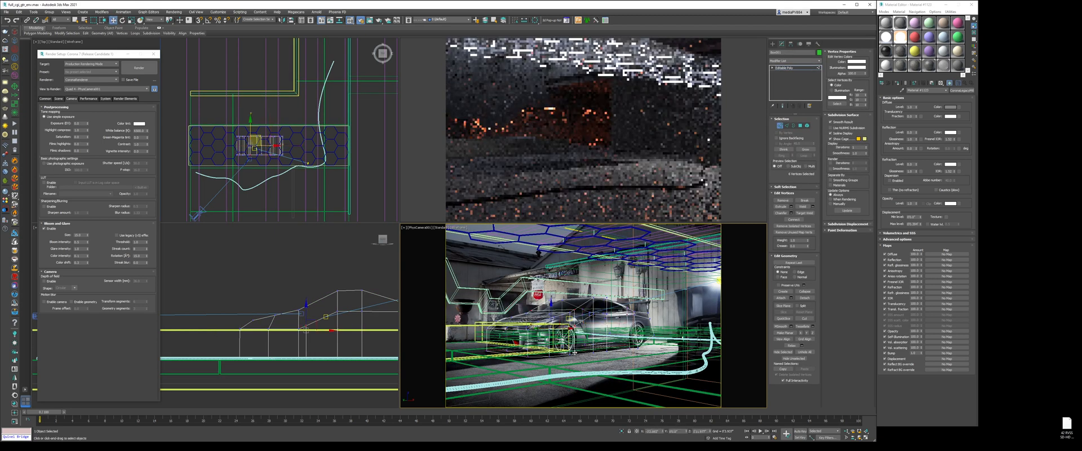
Insert another edge loop across the rear half of the car stand-in in the side view
middle_click_drag(373, 347, 286, 345)
left_click(285, 346)
left_click_drag(221, 373, 250, 337)
key("alt+1")
left_click(311, 356)
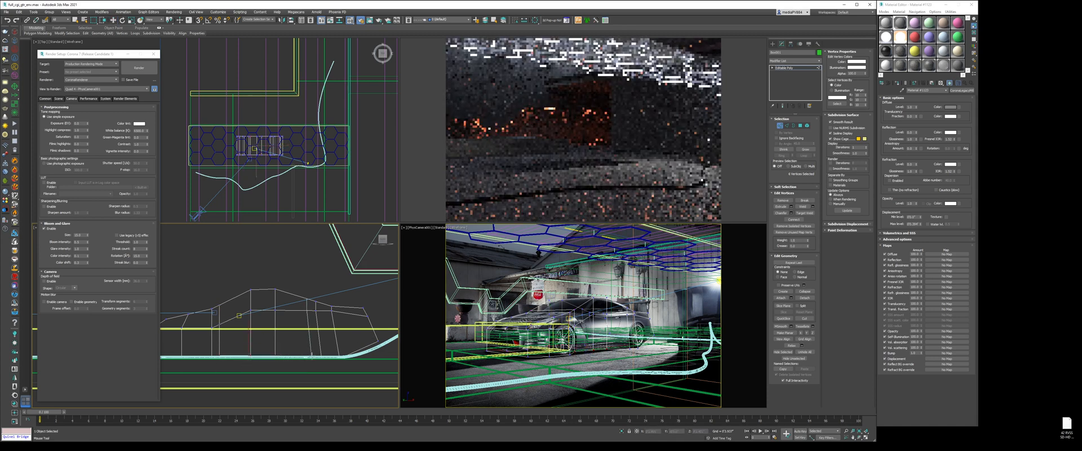
right_click(311, 358)
Adjust the lower rear vertices of the car stand-in in the side view to refine the tail
left_click_drag(309, 368, 365, 357)
left_click(318, 359)
left_click(341, 378)
left_click(364, 376)
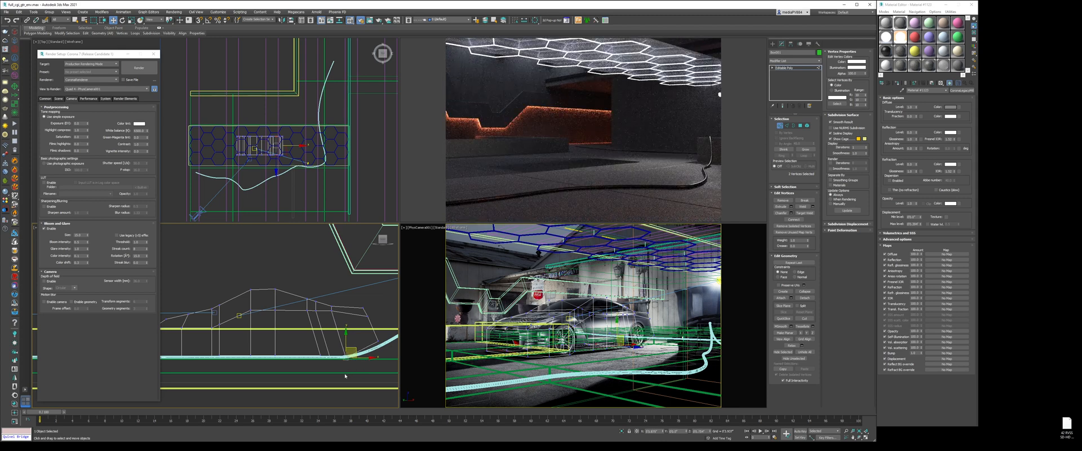
left_click(347, 371)
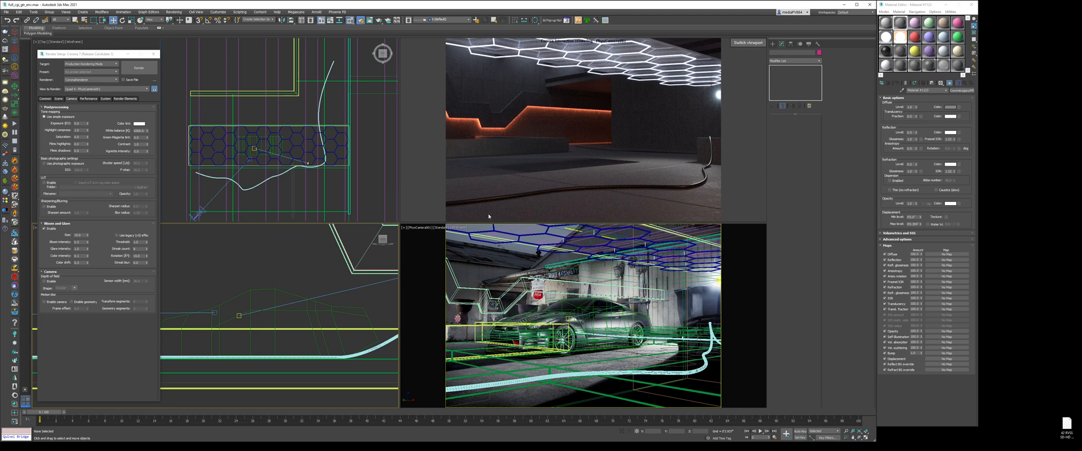
Delete all existing render elements from the render setup
left_click(126, 98)
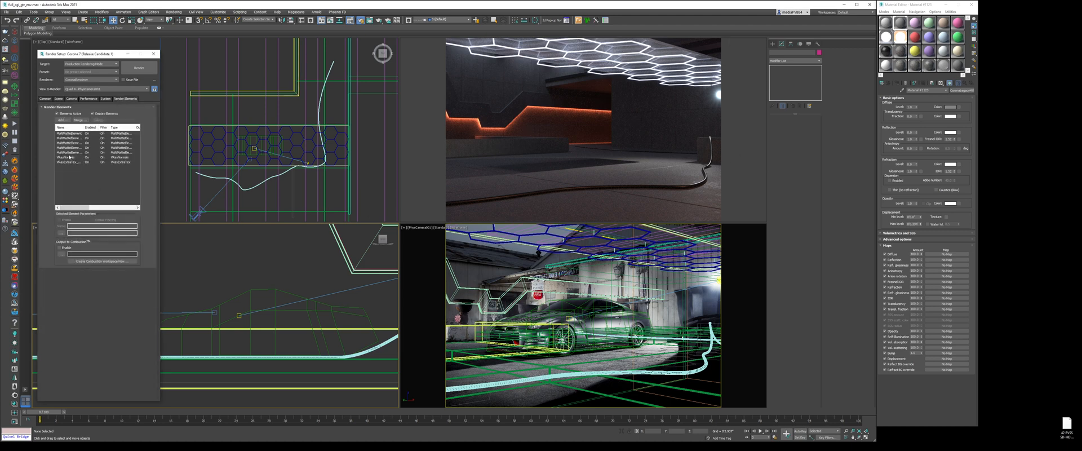
left_click(69, 162)
left_click(70, 133, "shift")
left_click(98, 120)
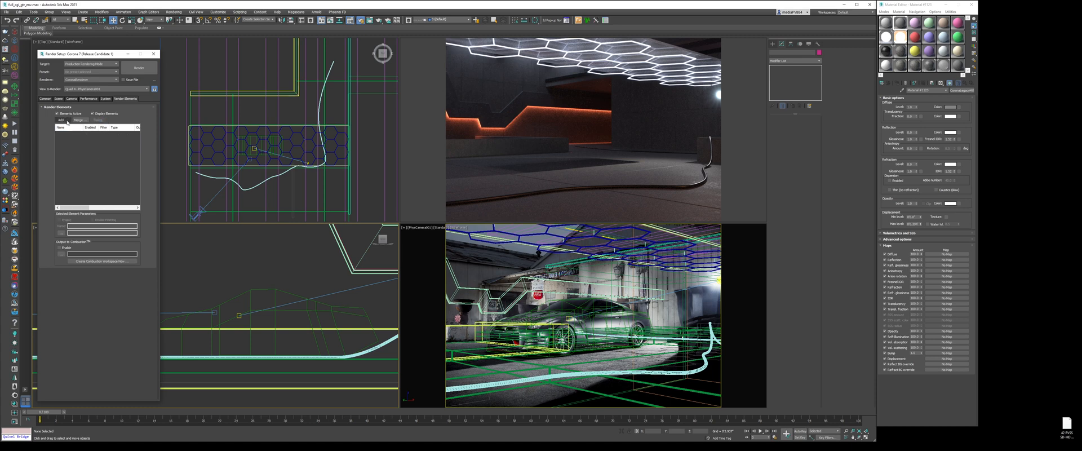
Add the CShading_Beauty and CShading_BloomGlare render elements and display the beauty element's parameters
left_click(63, 121)
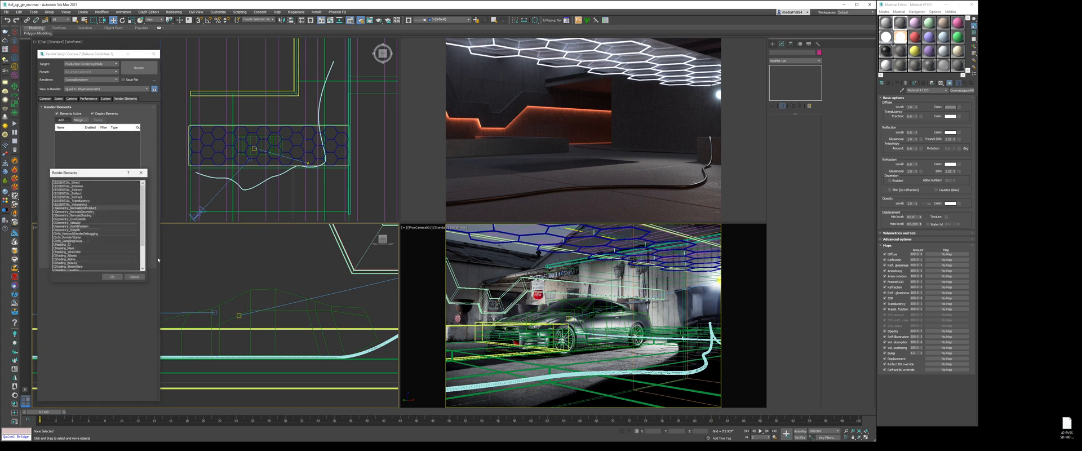
left_click(78, 263)
left_click(80, 267, "ctrl")
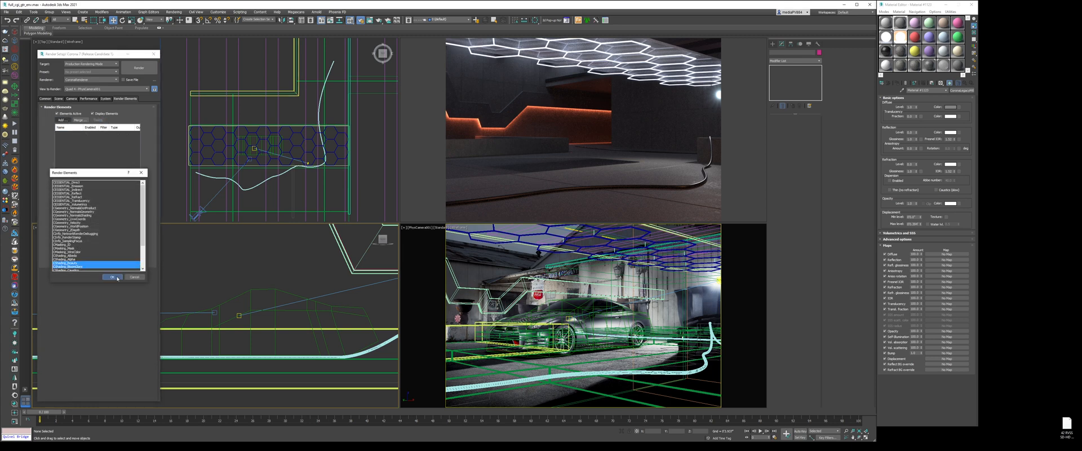
left_click(112, 277)
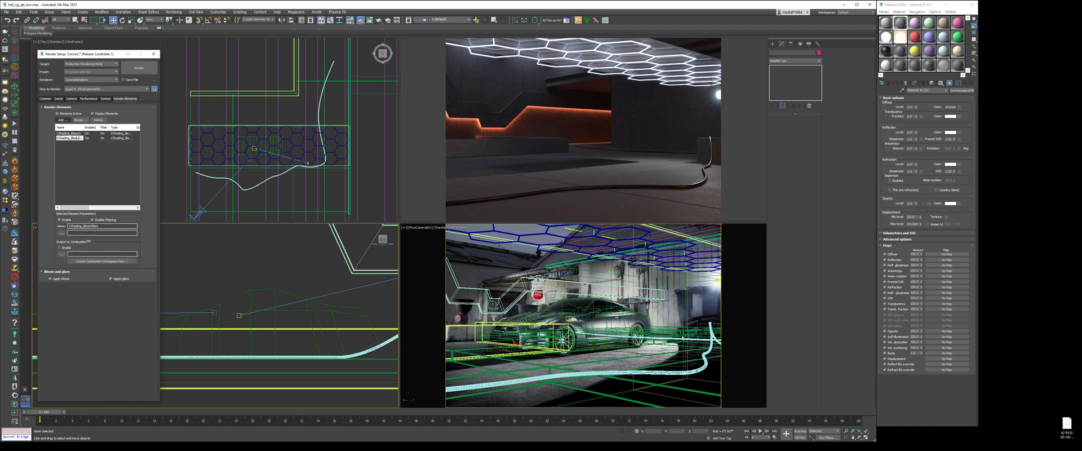
left_click(71, 133)
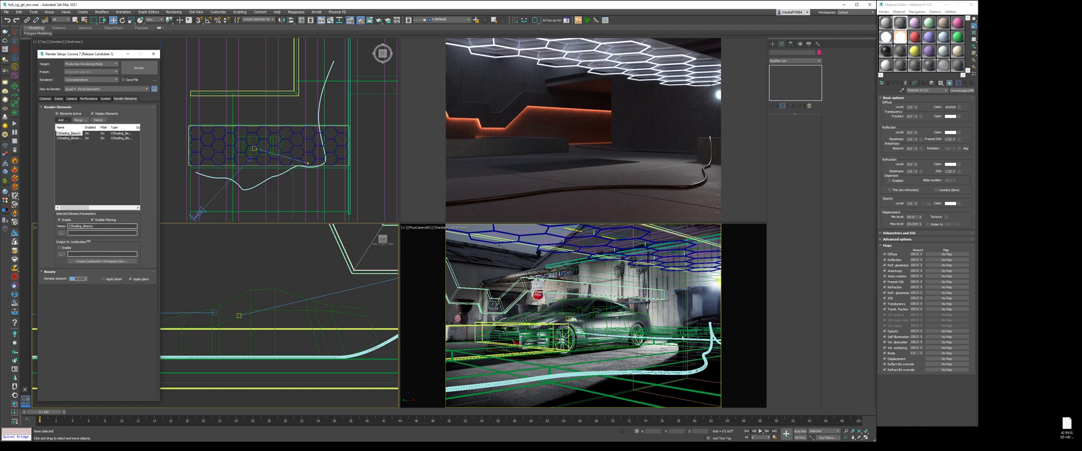
Set the denoising mode to Corona High Quality and stop the interactive rendering session
left_click(59, 98)
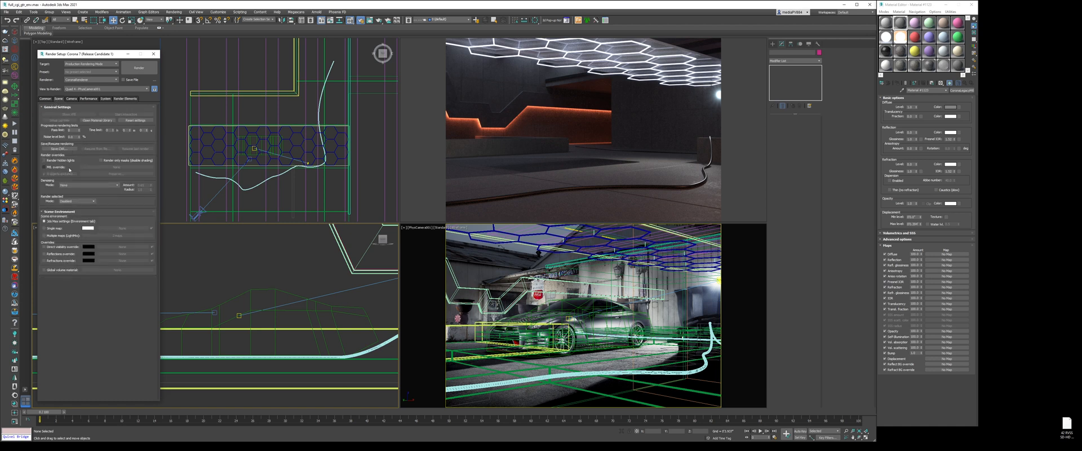
left_click(75, 186)
left_click(85, 198)
right_click(577, 122)
left_click(586, 145)
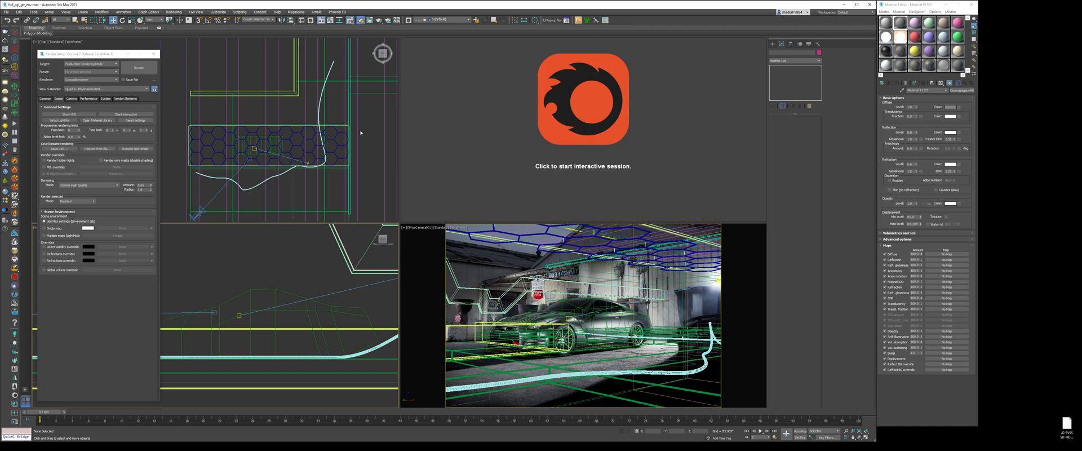
For the camera view, lock the image aspect ratio and set the render output width to 4500
left_click(535, 317)
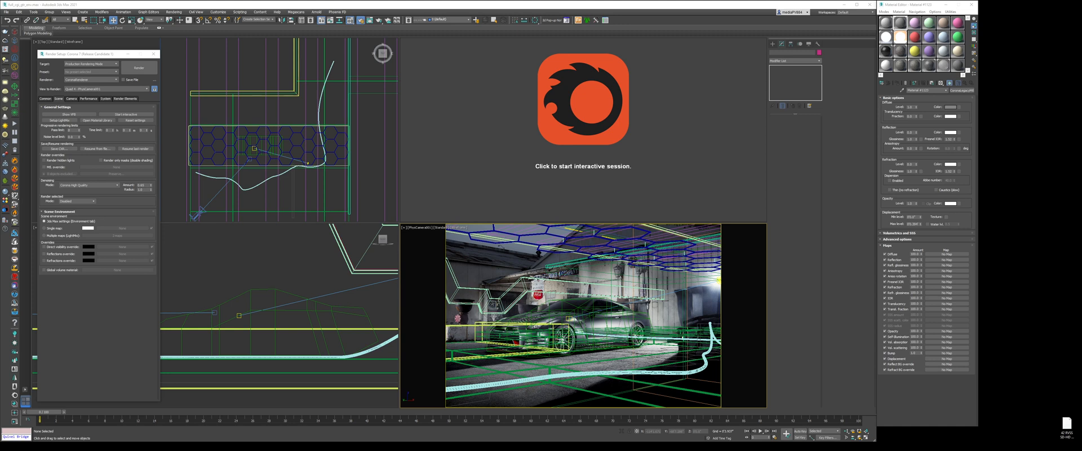
left_click(45, 98)
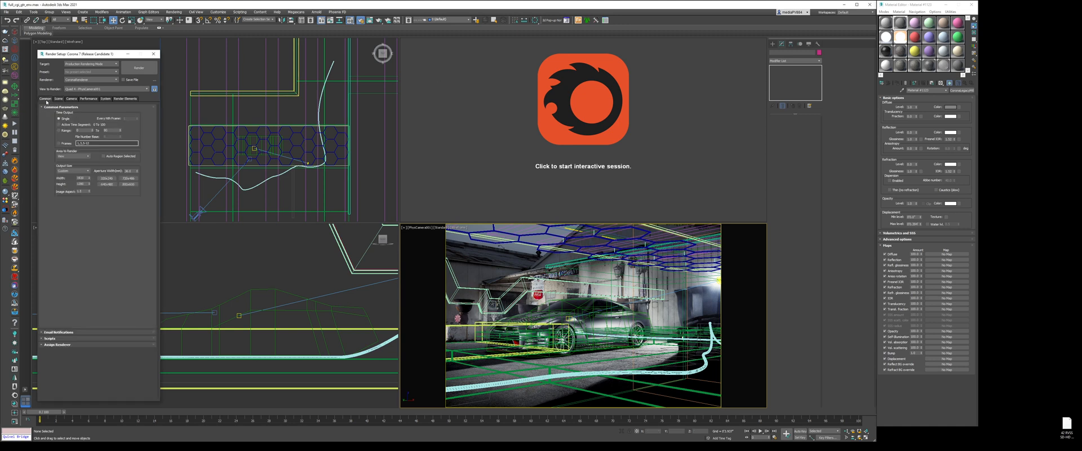
left_click(94, 191)
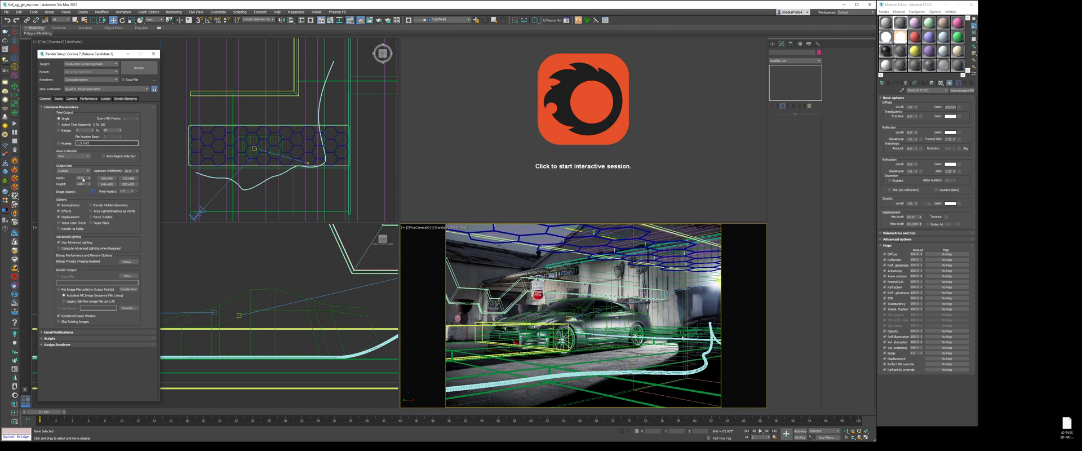
double_click(83, 178)
type("2256")
key("Return")
type("4500")
left_click(60, 98)
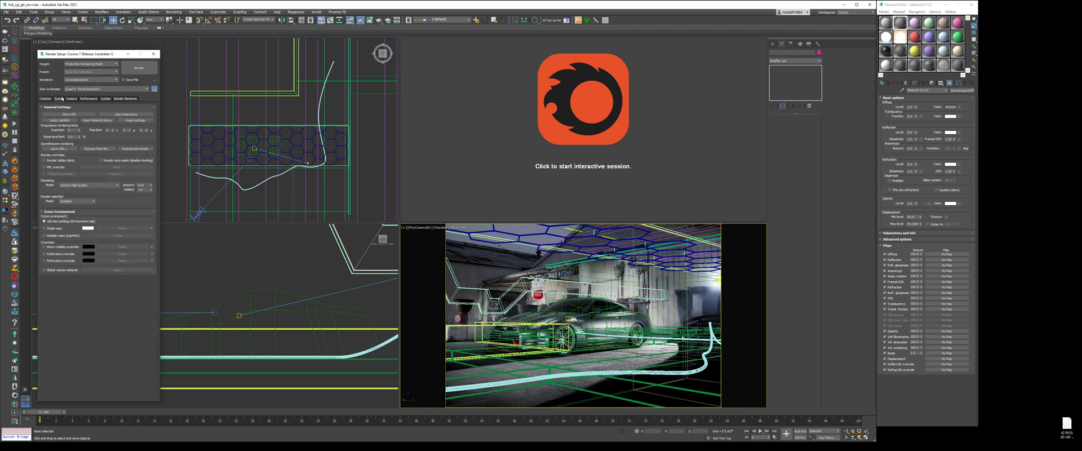
left_click(89, 98)
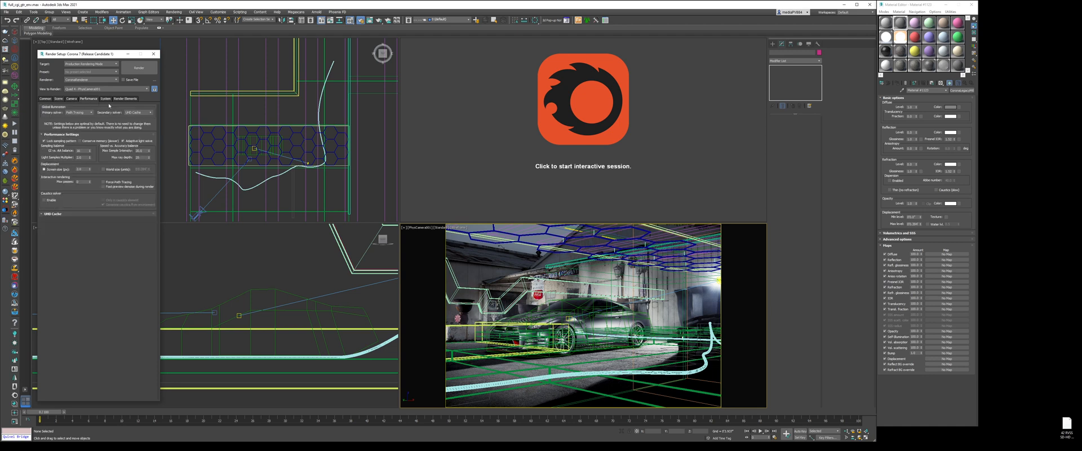
left_click(125, 99)
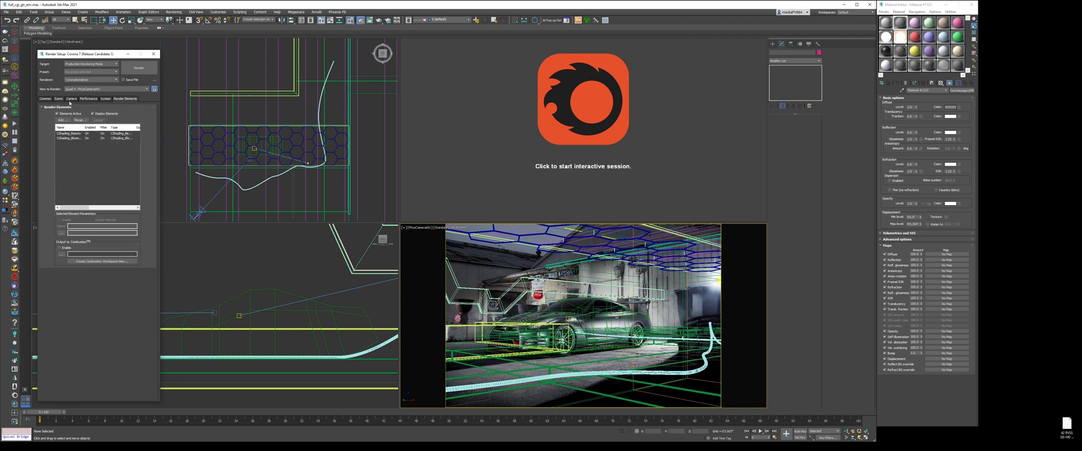
left_click(70, 99)
Add a CGeometry render element alongside the existing beauty and bloom/glare elements
left_click(125, 99)
left_click(62, 119)
left_click(84, 248)
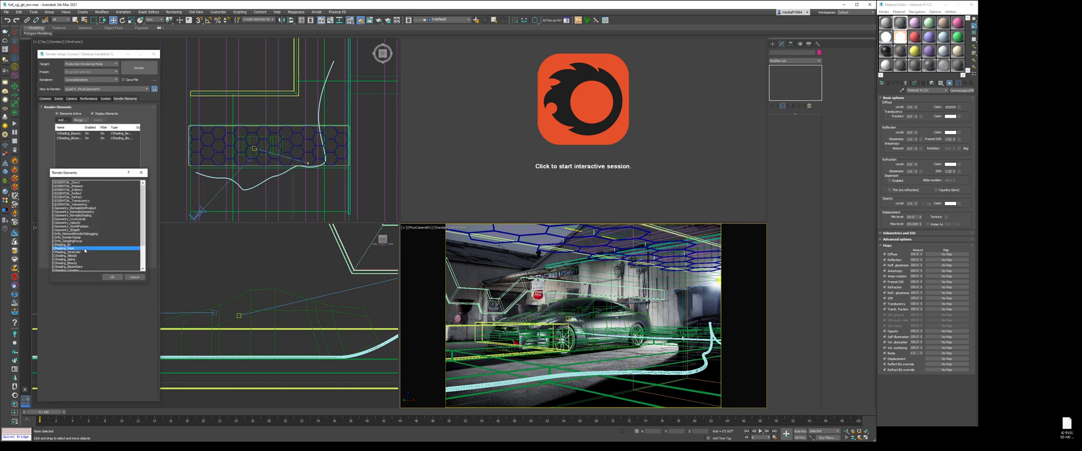
left_click(78, 234)
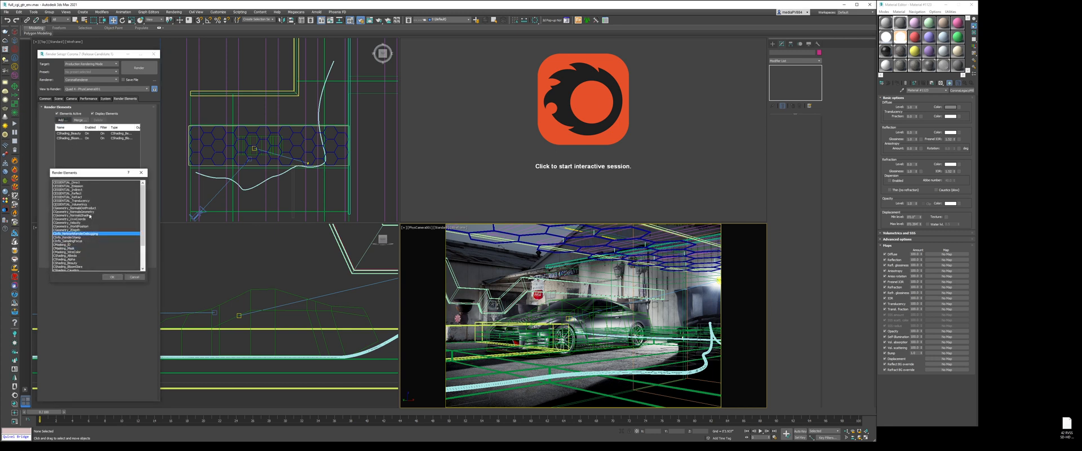
left_click(85, 216)
left_click(112, 277)
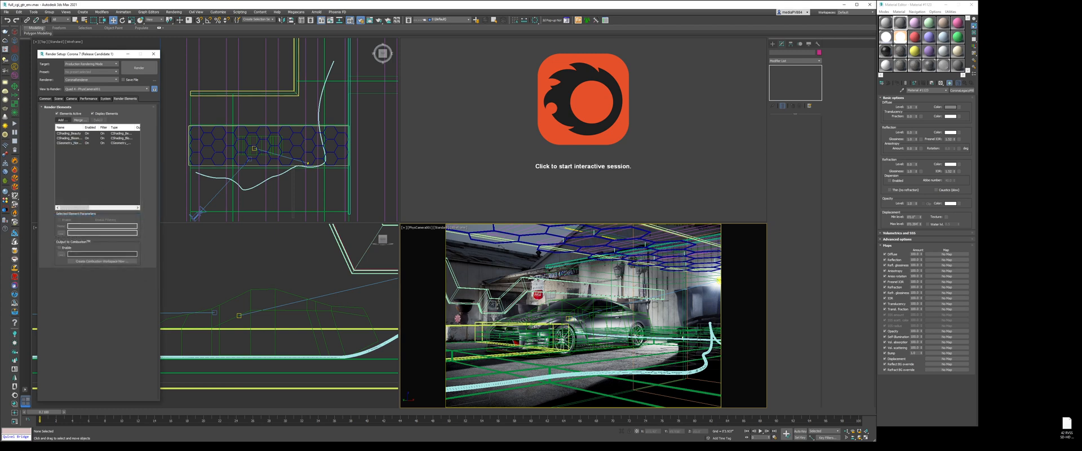
Display the camera view as shaded geometry without edges and start the production render of it
left_click(515, 259)
key("F3")
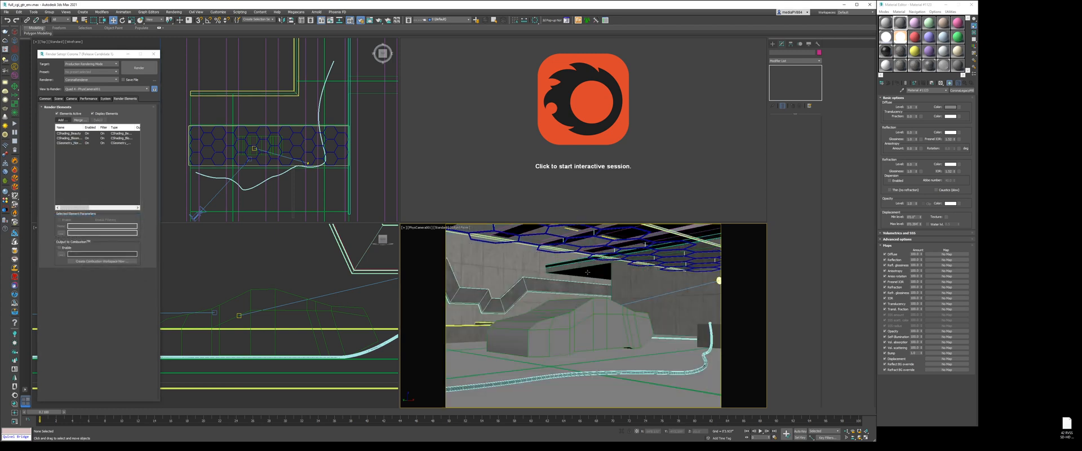
key("F4")
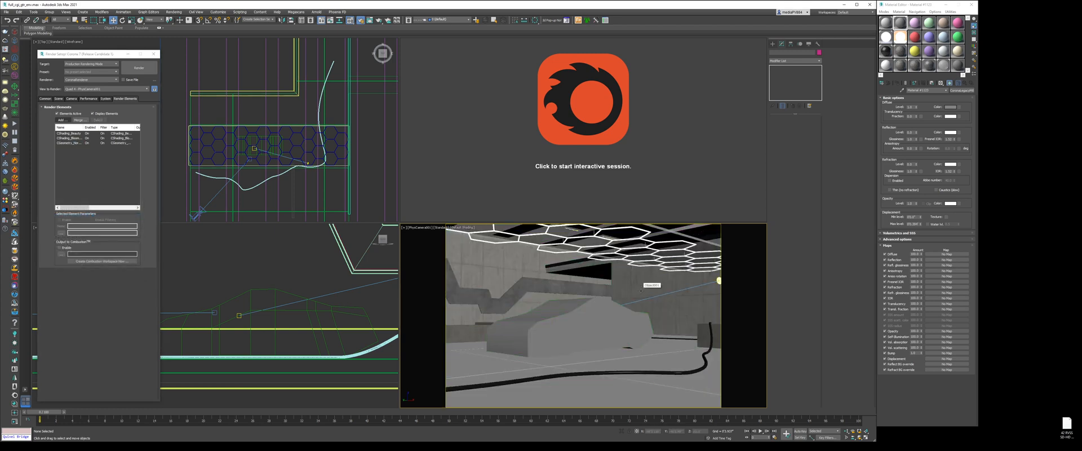
key("shift+q")
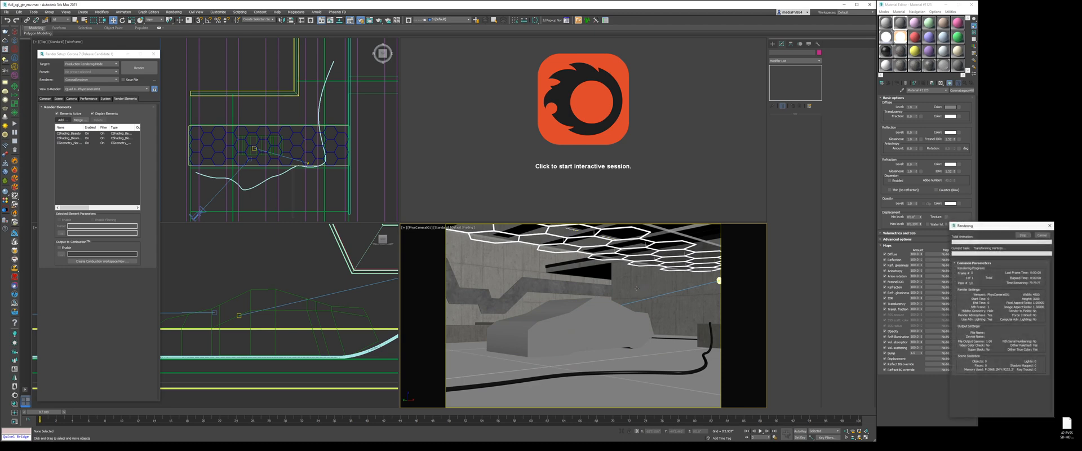